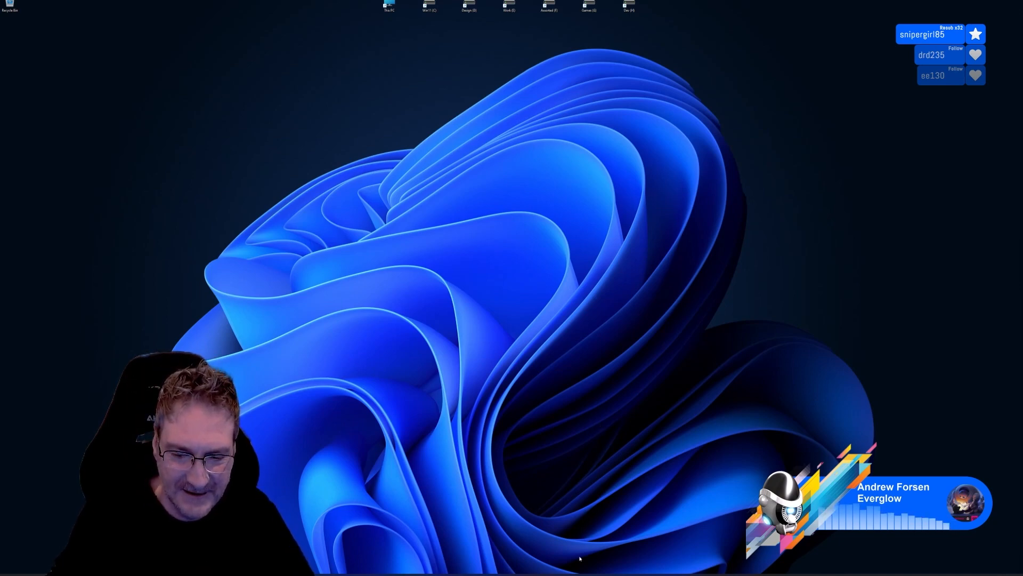
Step: Switch to 3ds Max, open UE4\Models\Car Gate on the Work (E:) drive in File Explorer, and check the Gate Left texture folder
{"action": "left_click", "coordinate": [577, 573]}
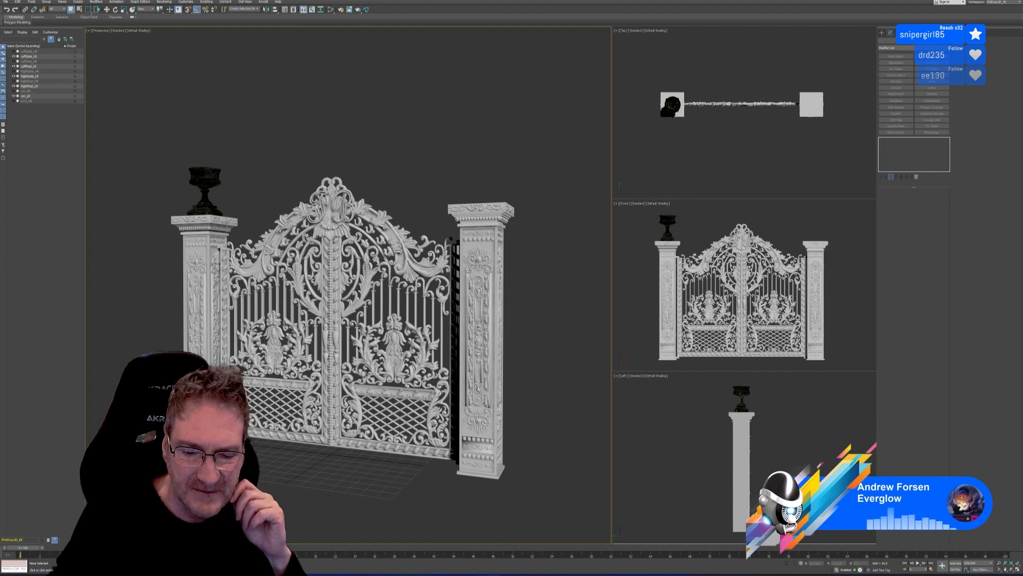
{"action": "key", "text": "super+e"}
{"action": "double_click", "coordinate": [447, 154]}
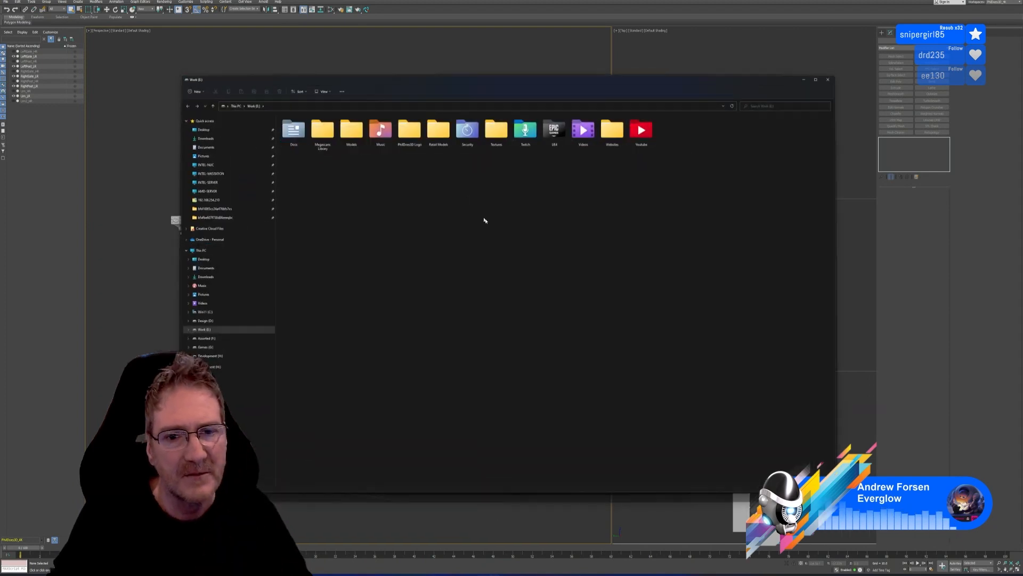
{"action": "double_click", "coordinate": [556, 155]}
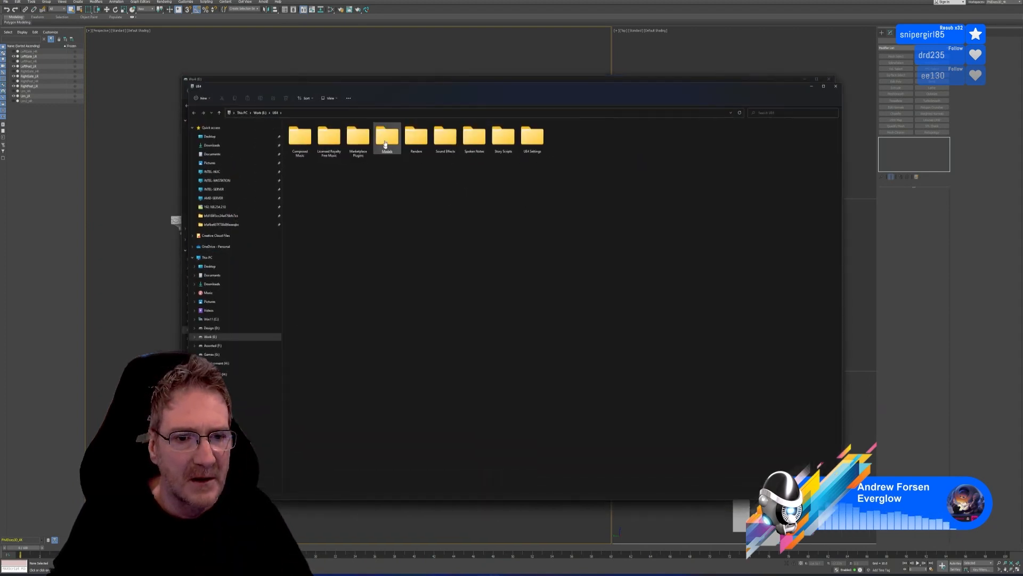
{"action": "double_click", "coordinate": [386, 139]}
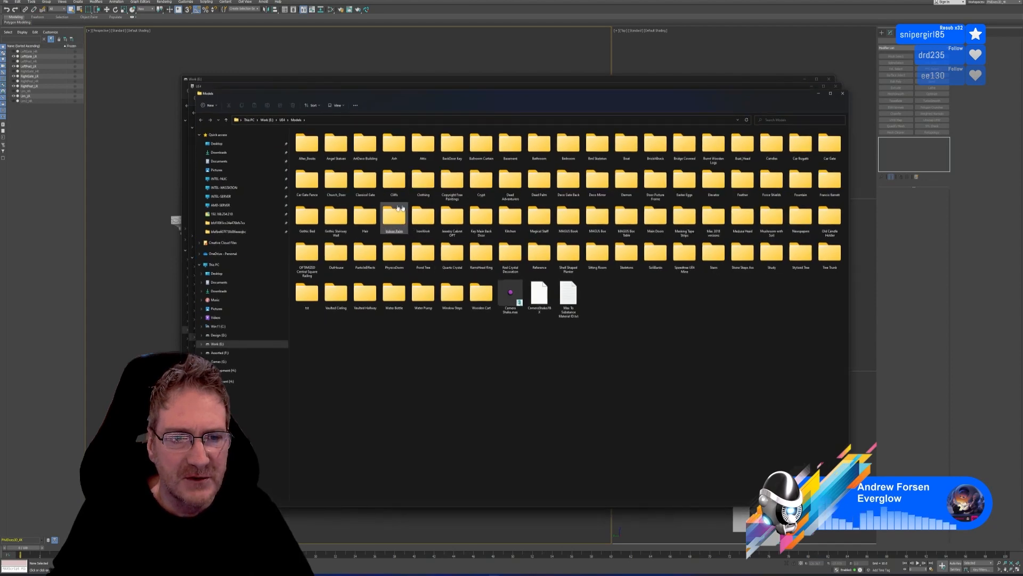
{"action": "double_click", "coordinate": [830, 144]}
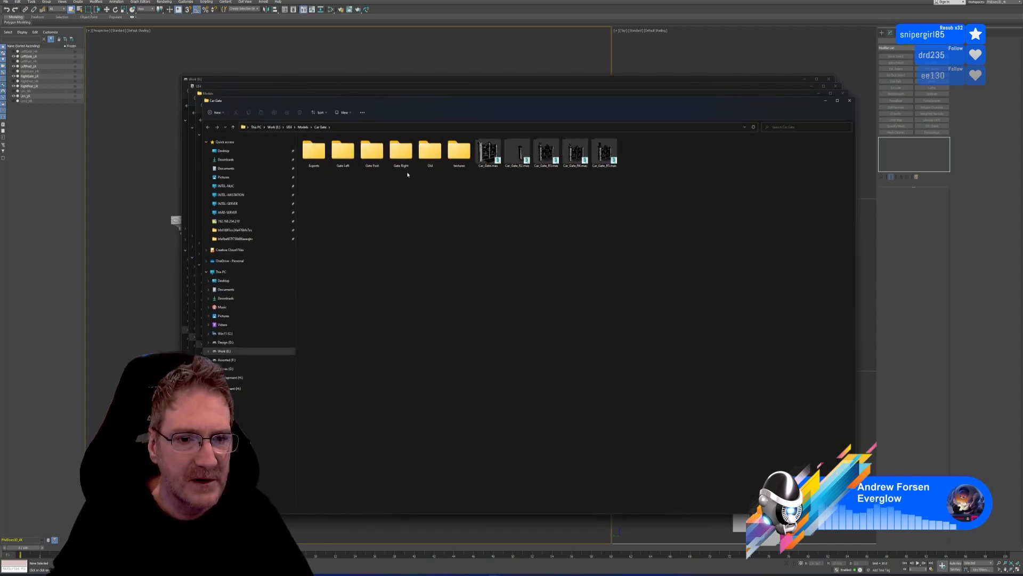
{"action": "double_click", "coordinate": [345, 168]}
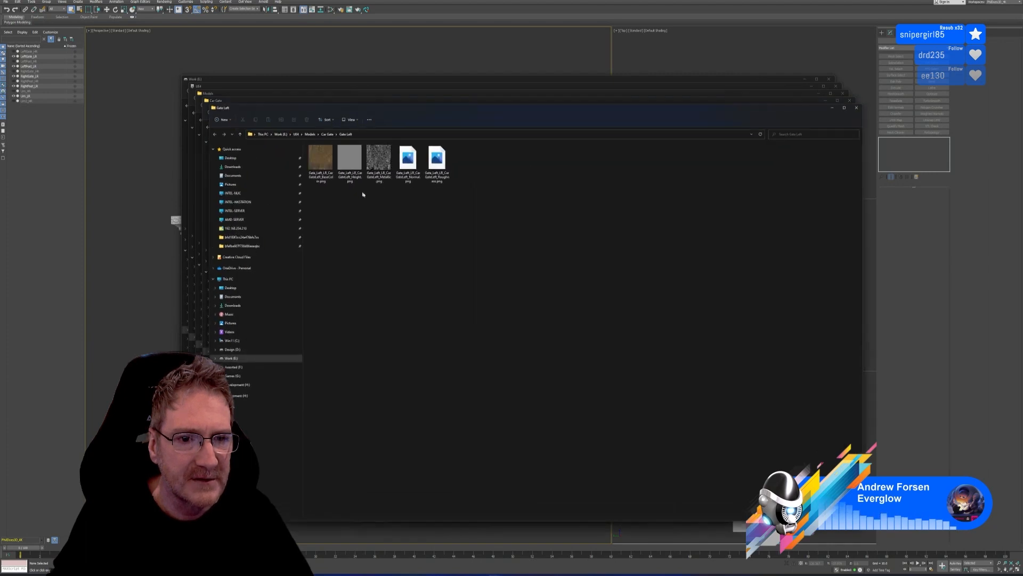
{"action": "left_click", "coordinate": [855, 108]}
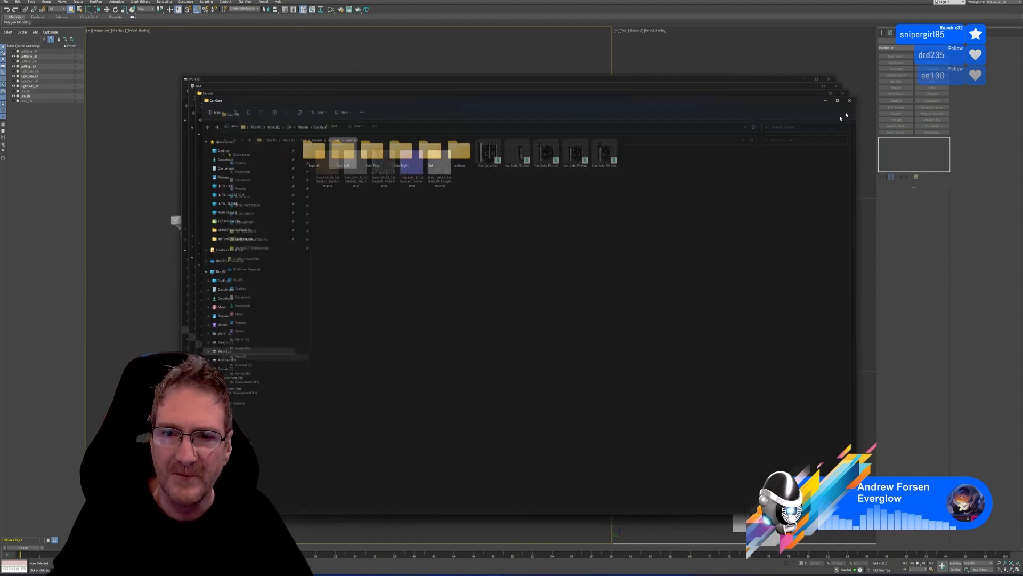
Step: Create a new folder named Gate Urn inside the Car Gate folder
{"action": "right_click", "coordinate": [466, 229]}
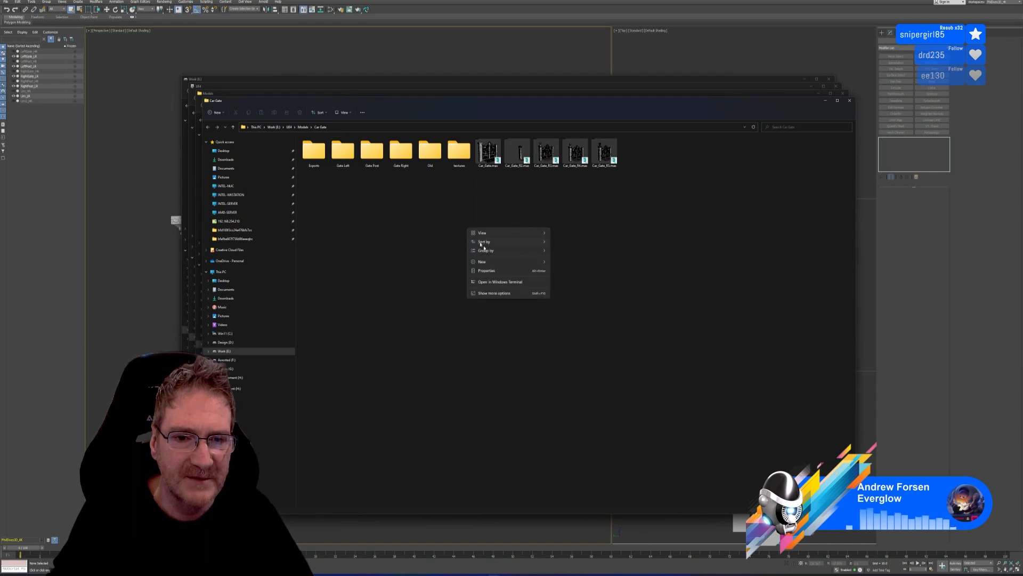
{"action": "mouse_move", "coordinate": [500, 266]}
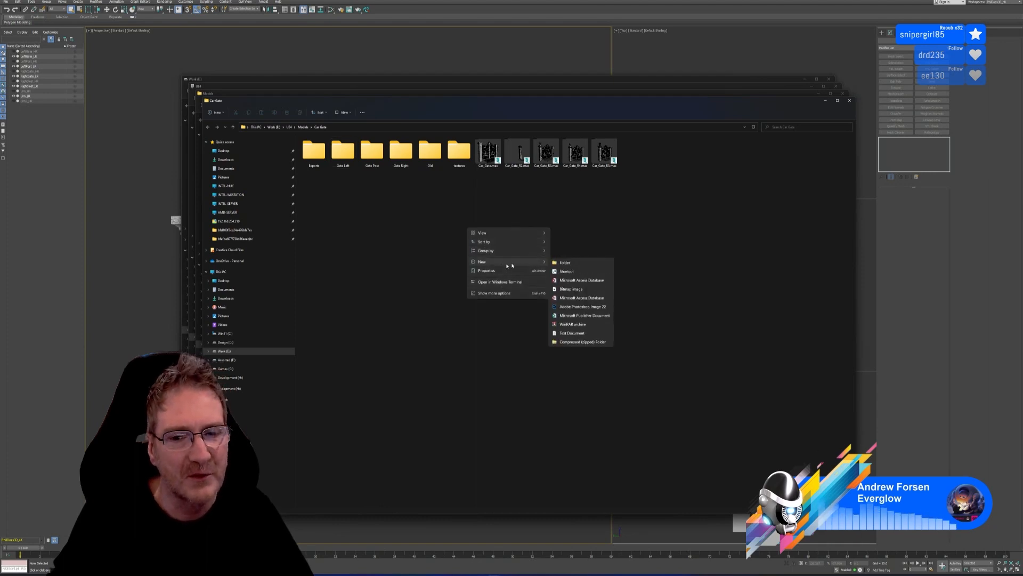
{"action": "left_click", "coordinate": [582, 263]}
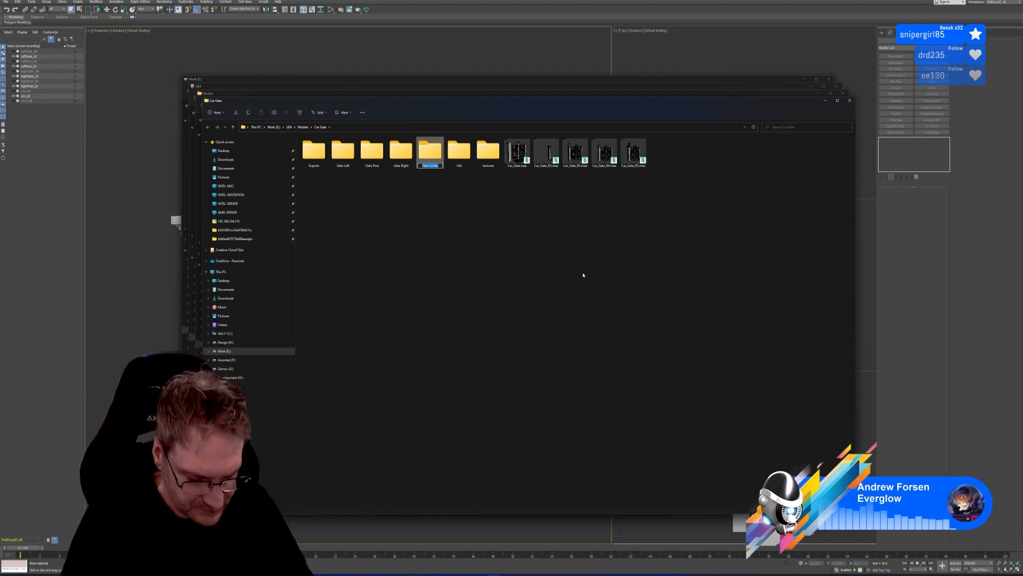
{"action": "type", "text": "Gate"}
{"action": "type", "text": " Dim"}
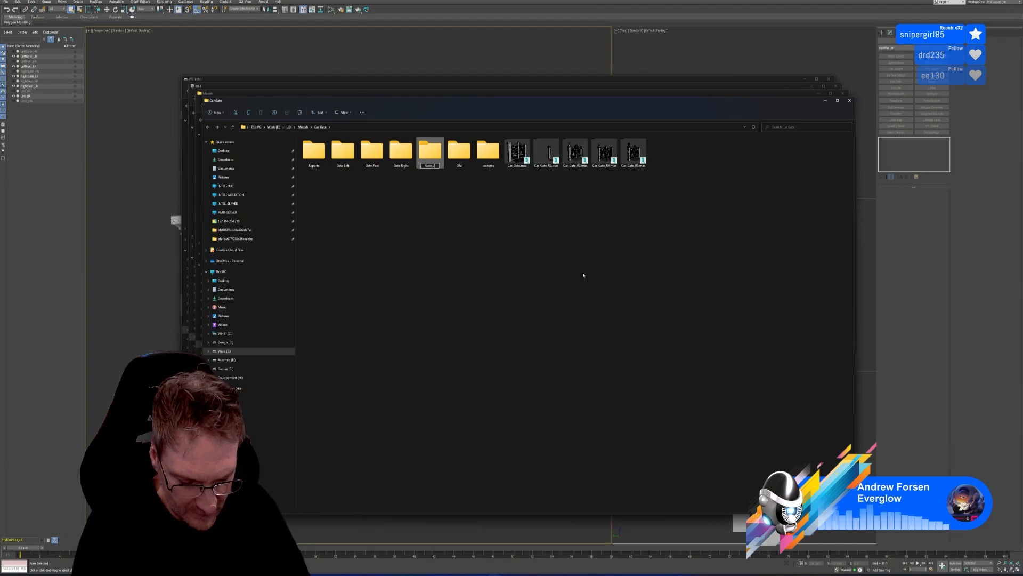
{"action": "key", "text": "Return"}
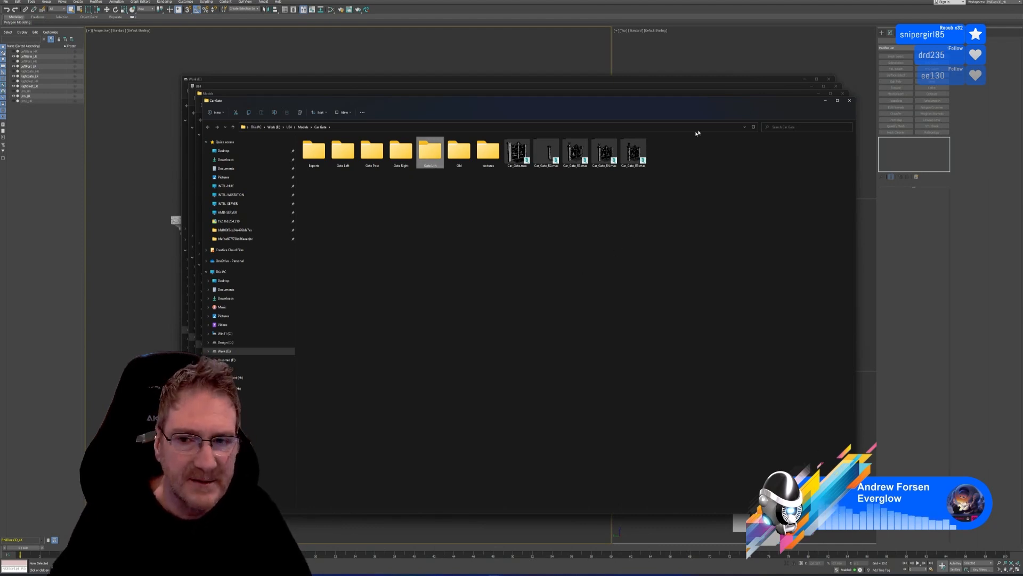
Step: Close all the open File Explorer windows to return to the gate scene
{"action": "left_click", "coordinate": [843, 100]}
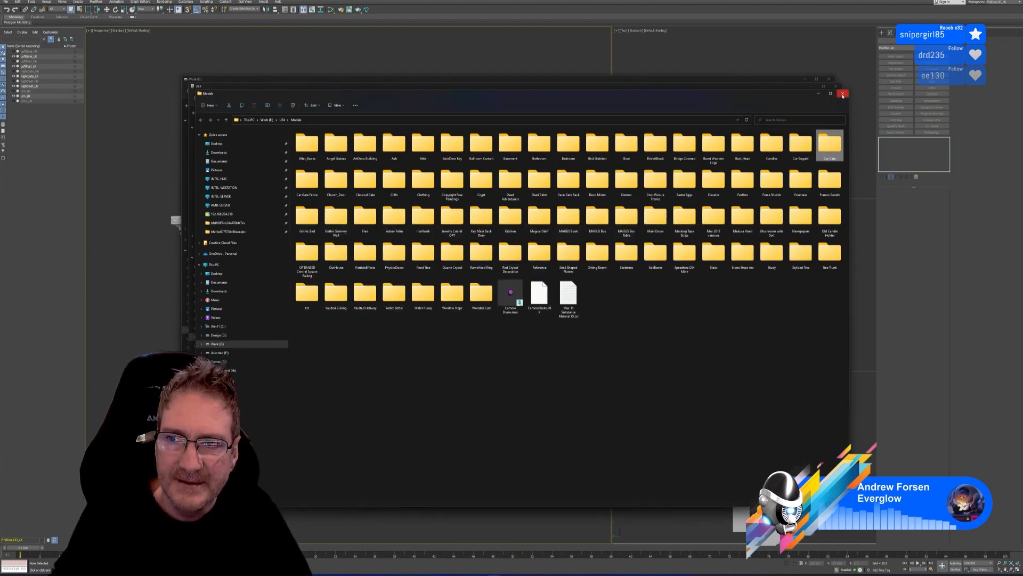
{"action": "left_click", "coordinate": [842, 95]}
{"action": "left_click", "coordinate": [836, 87]}
{"action": "left_click", "coordinate": [829, 80]}
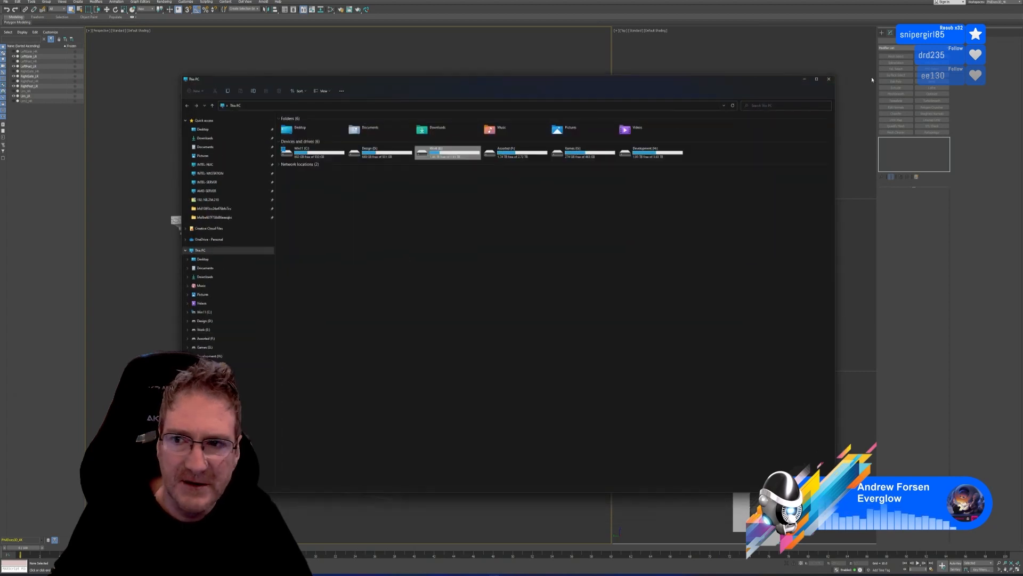
{"action": "left_click", "coordinate": [829, 79]}
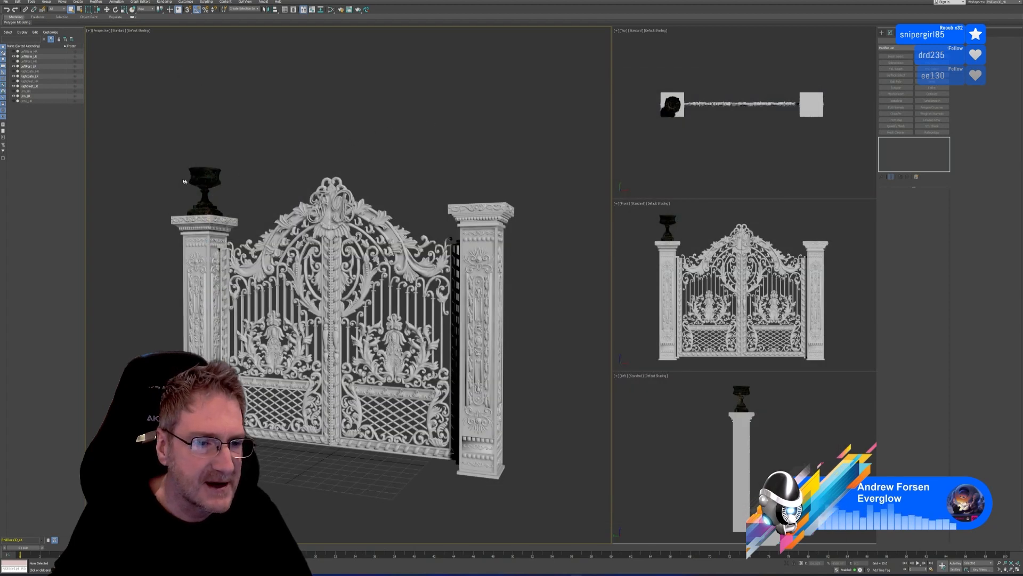
Step: Inspect the urn on the gate post up close and from a distance, and leave nothing selected
{"action": "scroll", "coordinate": [183, 179], "scroll_direction": "up", "scroll_amount": 5}
{"action": "left_click", "coordinate": [234, 175]}
{"action": "scroll", "coordinate": [250, 206], "scroll_direction": "up", "scroll_amount": 2}
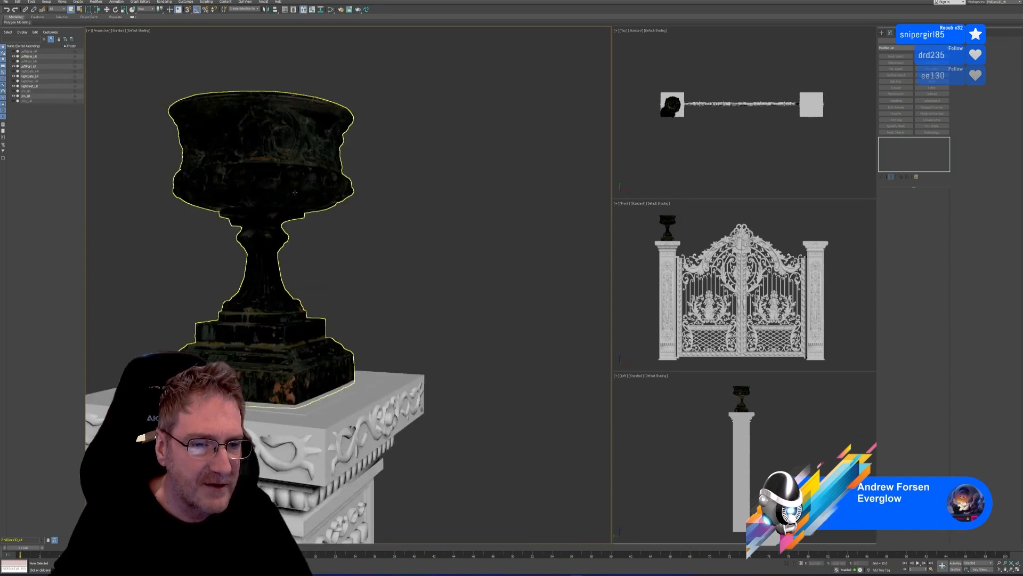
{"action": "left_click", "coordinate": [295, 193]}
{"action": "mouse_move", "coordinate": [395, 307]}
{"action": "middle_mouse_down", "text": "alt"}
{"action": "mouse_move", "coordinate": [478, 298]}
{"action": "mouse_move", "coordinate": [394, 312]}
{"action": "middle_mouse_up", "text": "alt"}
{"action": "scroll", "coordinate": [397, 304], "scroll_direction": "down", "scroll_amount": 10}
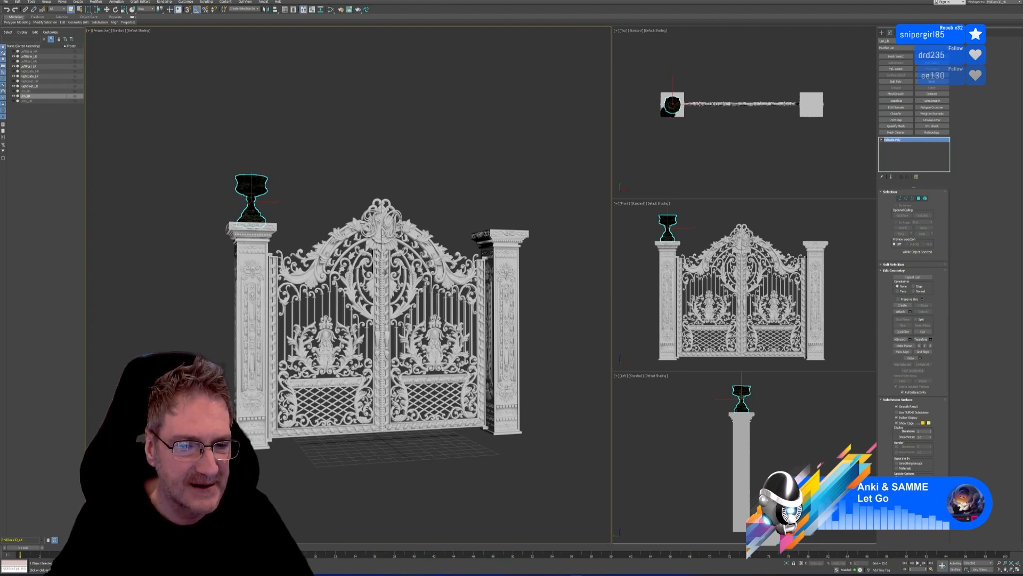
{"action": "left_click", "coordinate": [321, 153]}
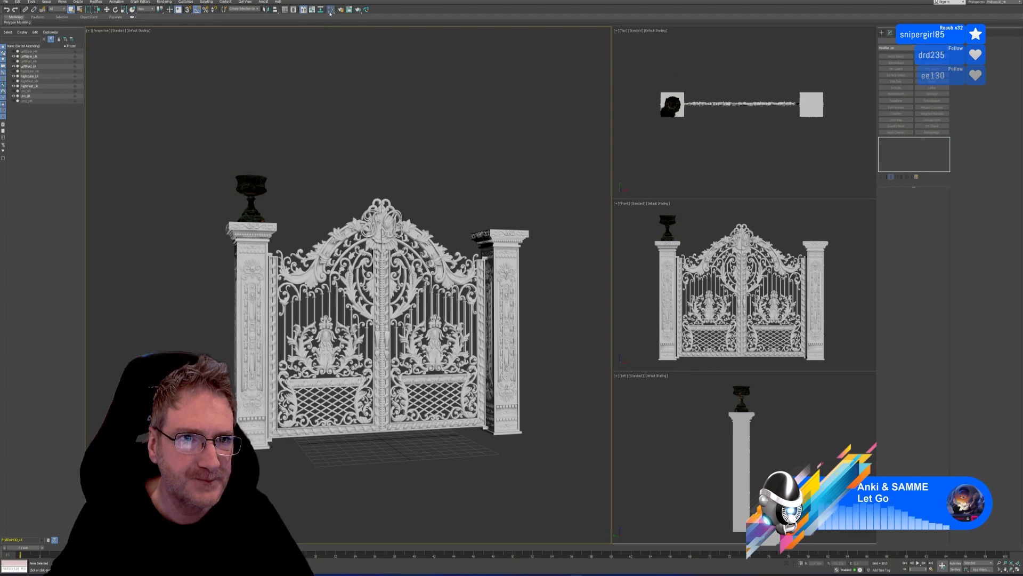
Step: Open the Slate Material Editor, bring the urn's Bitmap node beside the CarGateUrn material, and shift both nodes together
{"action": "left_click", "coordinate": [330, 9]}
{"action": "middle_click_drag", "start_coordinate": [528, 224], "coordinate": [525, 220]}
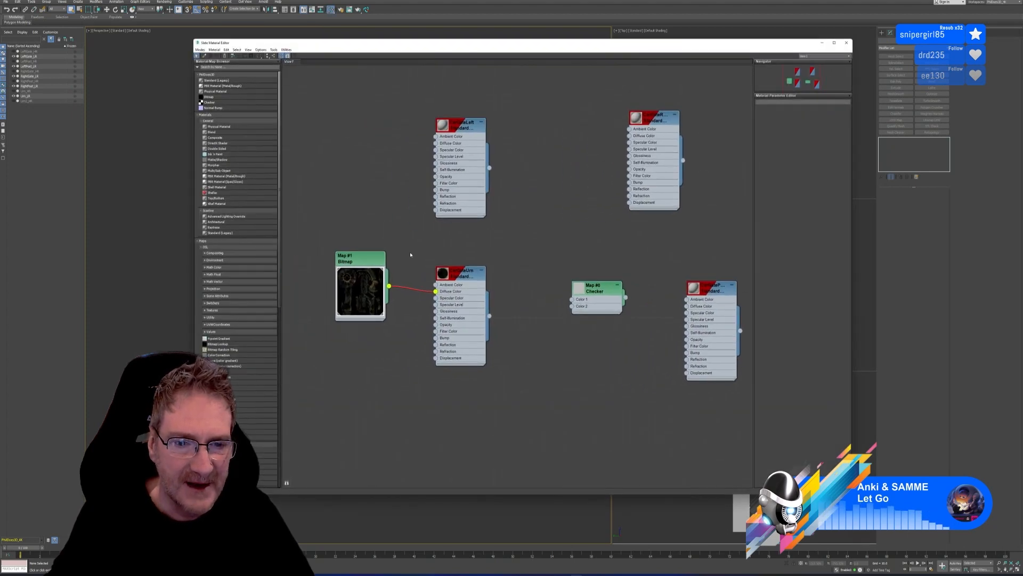
{"action": "left_click_drag", "start_coordinate": [366, 259], "coordinate": [380, 274]}
{"action": "left_click_drag", "start_coordinate": [360, 234], "coordinate": [500, 349]}
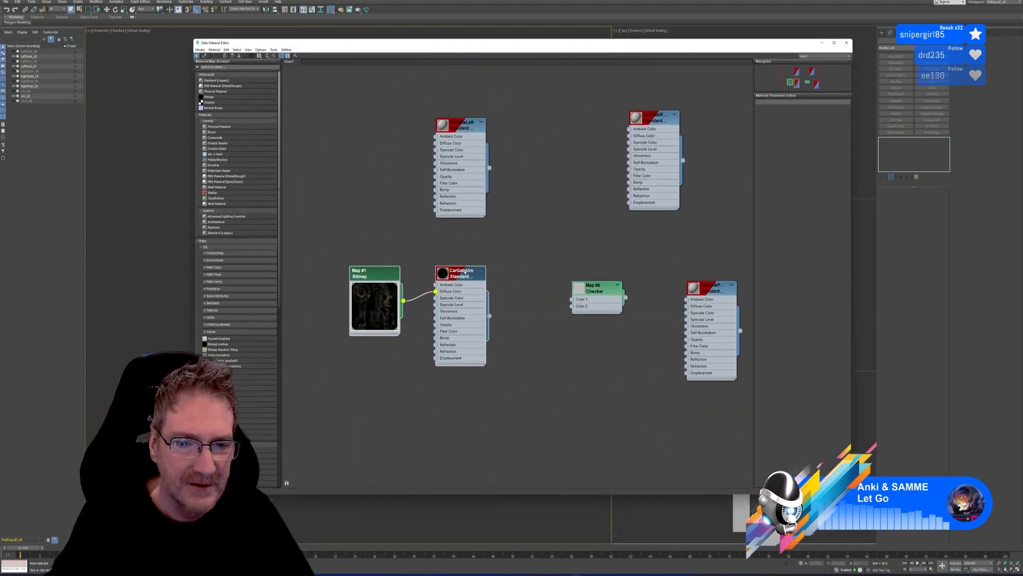
{"action": "left_click_drag", "start_coordinate": [463, 274], "coordinate": [399, 288]}
{"action": "middle_click_drag", "start_coordinate": [456, 248], "coordinate": [445, 274]}
Step: Move the CarGateRight material node beside CarGateLeft and bring the CarGatePost node close to CarGateUrn
{"action": "double_click", "coordinate": [462, 147]}
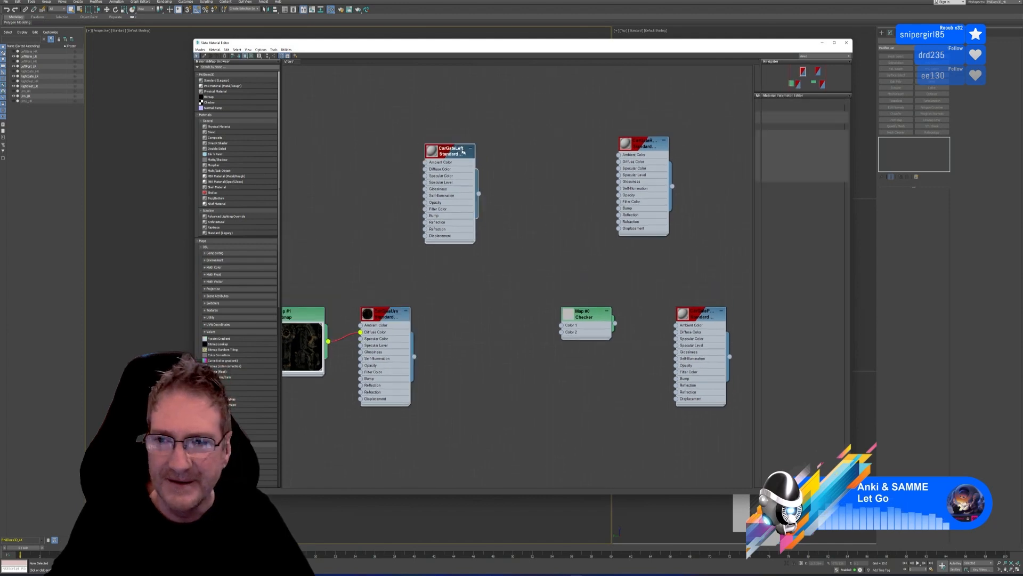
{"action": "left_click_drag", "start_coordinate": [651, 144], "coordinate": [534, 152]}
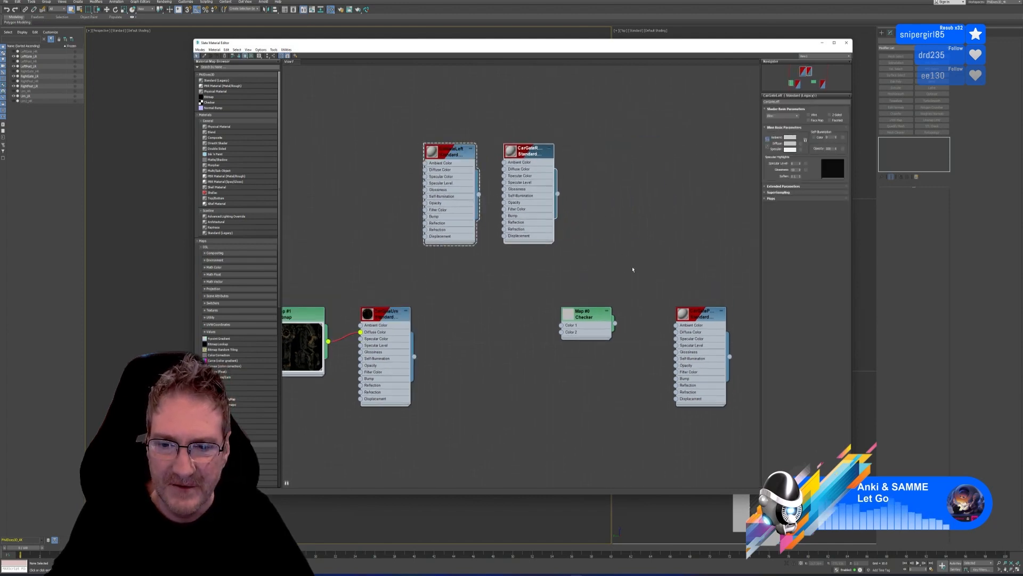
{"action": "middle_click_drag", "start_coordinate": [633, 269], "coordinate": [559, 222]}
{"action": "double_click", "coordinate": [630, 271]}
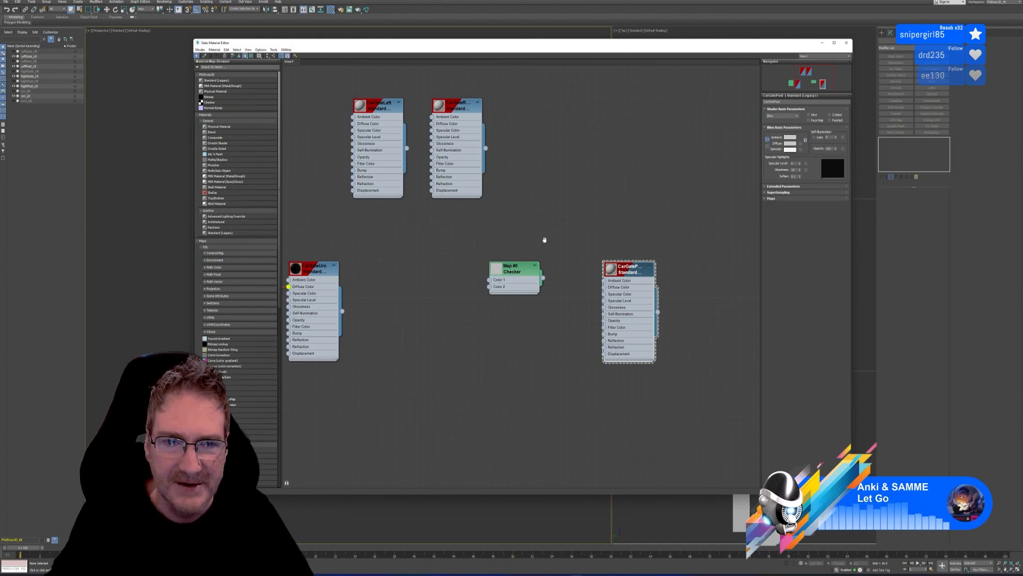
{"action": "middle_click_drag", "start_coordinate": [544, 237], "coordinate": [631, 267]}
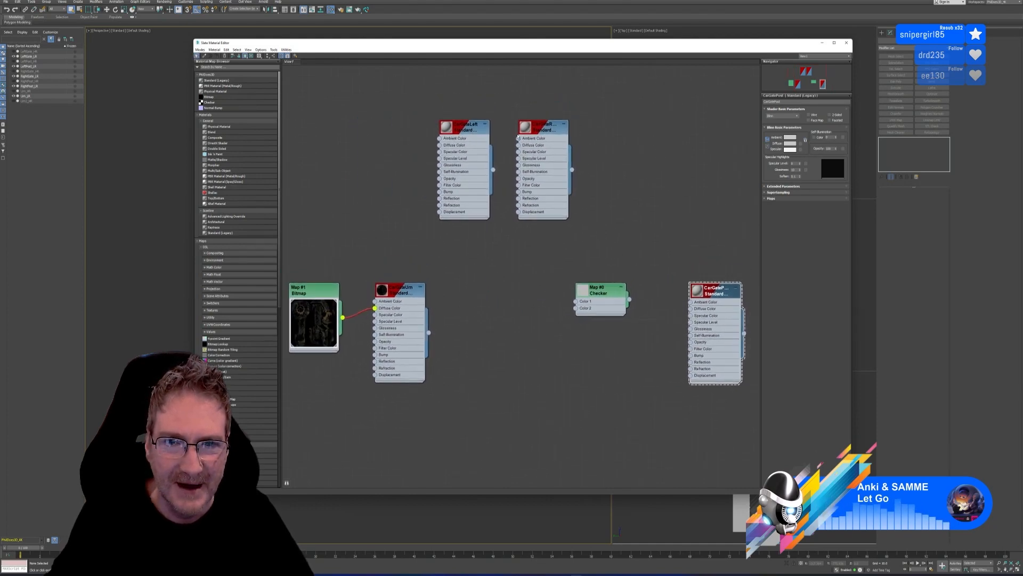
{"action": "left_click_drag", "start_coordinate": [706, 290], "coordinate": [520, 321]}
{"action": "middle_click_drag", "start_coordinate": [528, 250], "coordinate": [648, 249]}
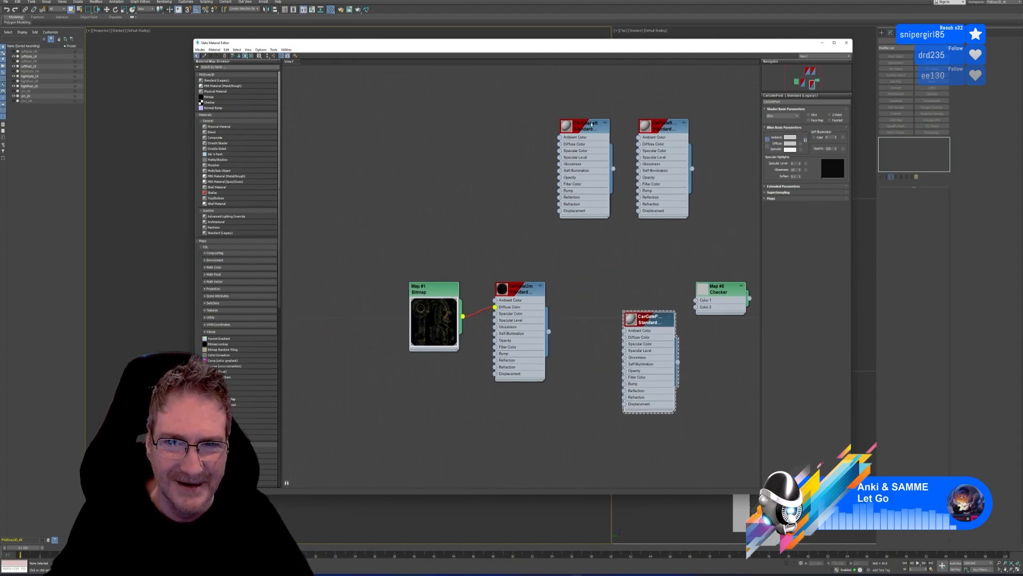
Step: Stack the CarGateLeft, CarGateRight, CarGateUrn and CarGatePost material nodes in a single vertical column
{"action": "left_click_drag", "start_coordinate": [584, 129], "coordinate": [525, 71]}
{"action": "scroll", "coordinate": [537, 223], "scroll_direction": "down", "scroll_amount": 1}
{"action": "middle_click_drag", "start_coordinate": [549, 178], "coordinate": [523, 277]}
{"action": "scroll", "coordinate": [523, 277], "scroll_direction": "down", "scroll_amount": 1}
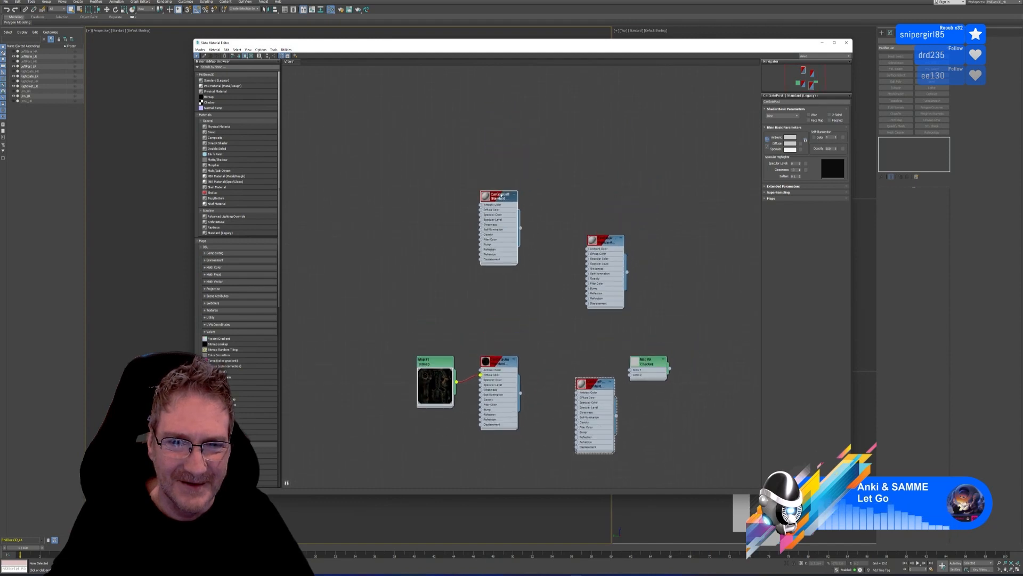
{"action": "left_click_drag", "start_coordinate": [500, 197], "coordinate": [494, 132]}
{"action": "left_click_drag", "start_coordinate": [502, 234], "coordinate": [493, 233]}
{"action": "middle_click_drag", "start_coordinate": [556, 342], "coordinate": [548, 226]}
{"action": "left_click_drag", "start_coordinate": [589, 271], "coordinate": [493, 343]}
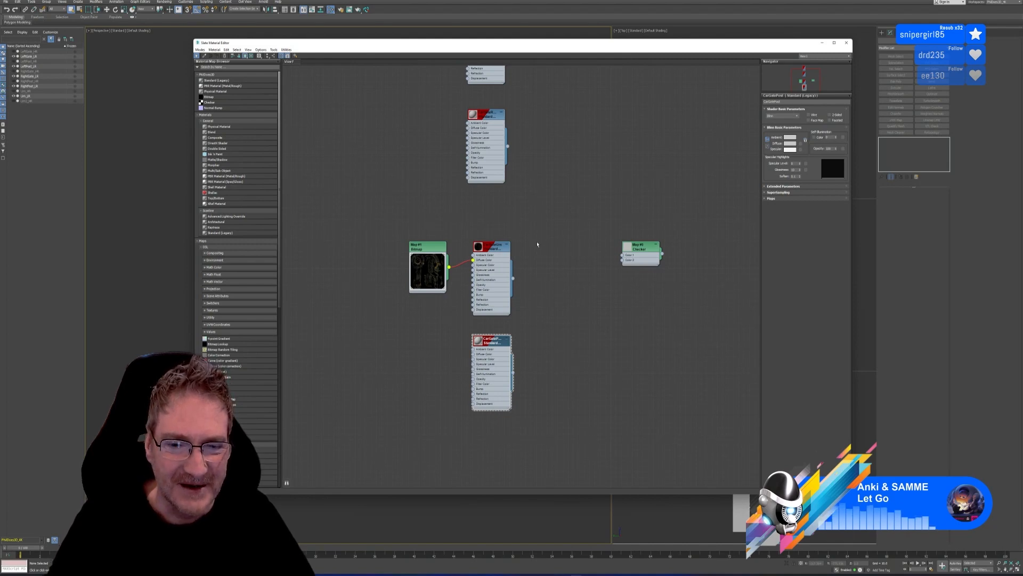
Step: Add a Bitmap map beside the CarGateLeft material so that its image file can be chosen
{"action": "middle_click_drag", "start_coordinate": [538, 206], "coordinate": [567, 324]}
{"action": "scroll", "coordinate": [525, 122], "scroll_direction": "up", "scroll_amount": 1}
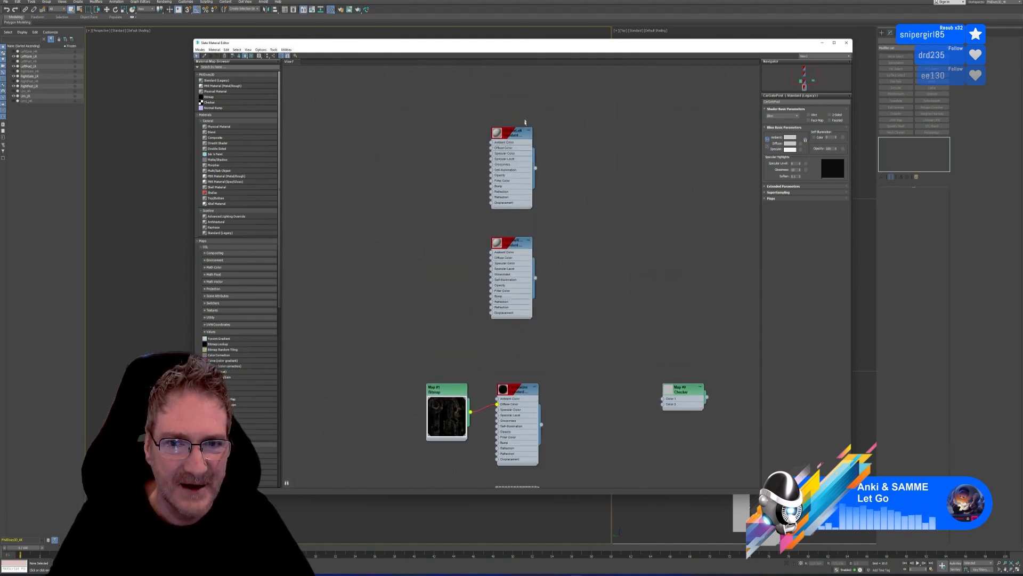
{"action": "scroll", "coordinate": [525, 122], "scroll_direction": "up", "scroll_amount": 2}
{"action": "left_click", "coordinate": [509, 138]}
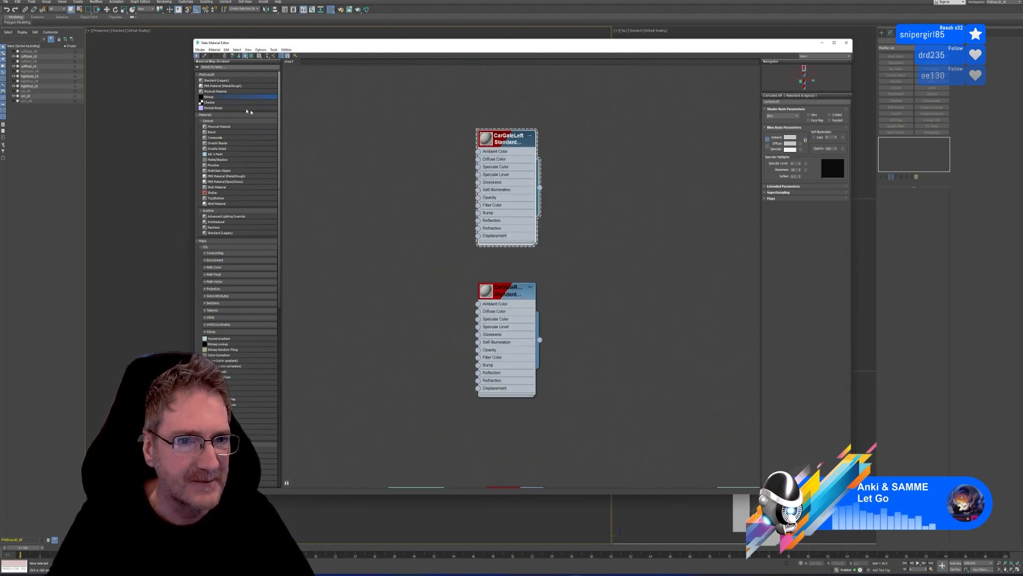
{"action": "left_click_drag", "start_coordinate": [248, 111], "coordinate": [395, 133]}
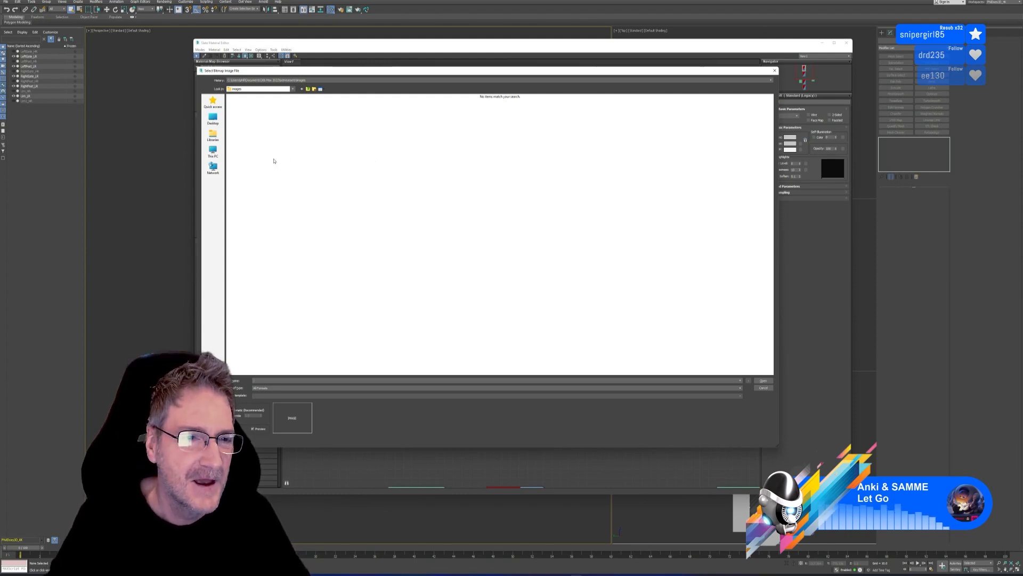
Step: Browse from This PC to the Car Gate folder inside Models for the bitmap's image file
{"action": "left_click", "coordinate": [212, 151]}
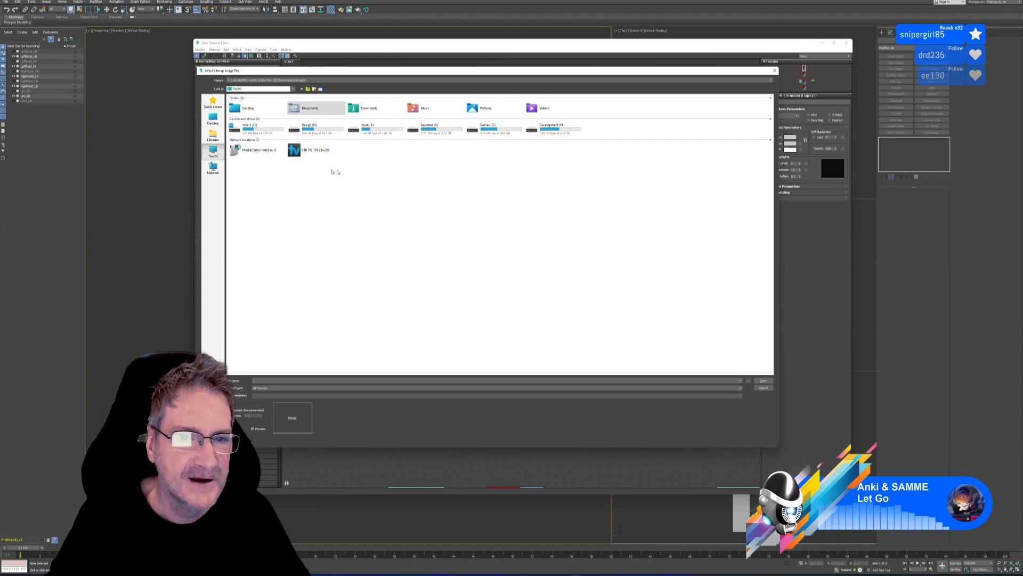
{"action": "left_click", "coordinate": [373, 130]}
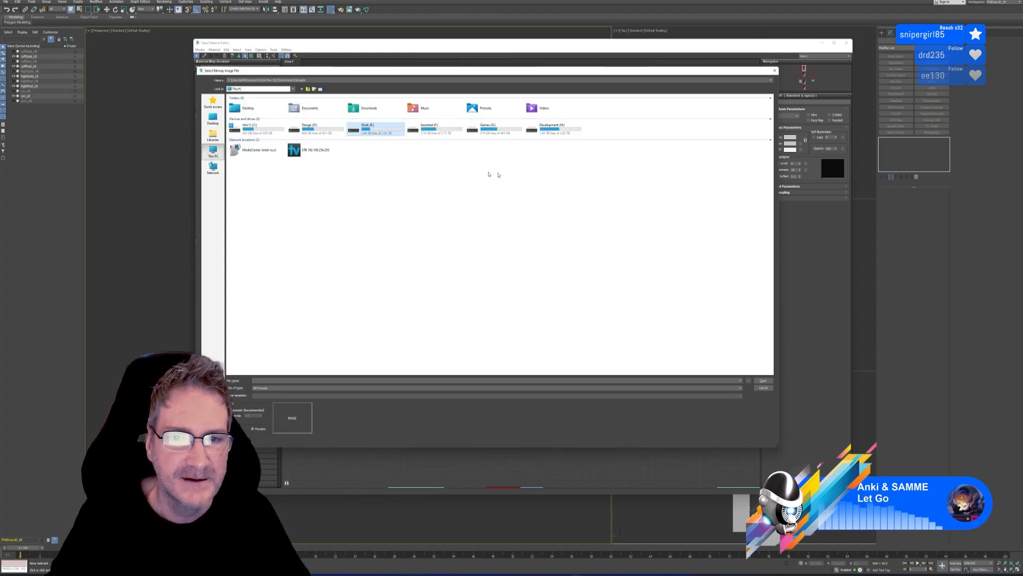
{"action": "double_click", "coordinate": [493, 121]}
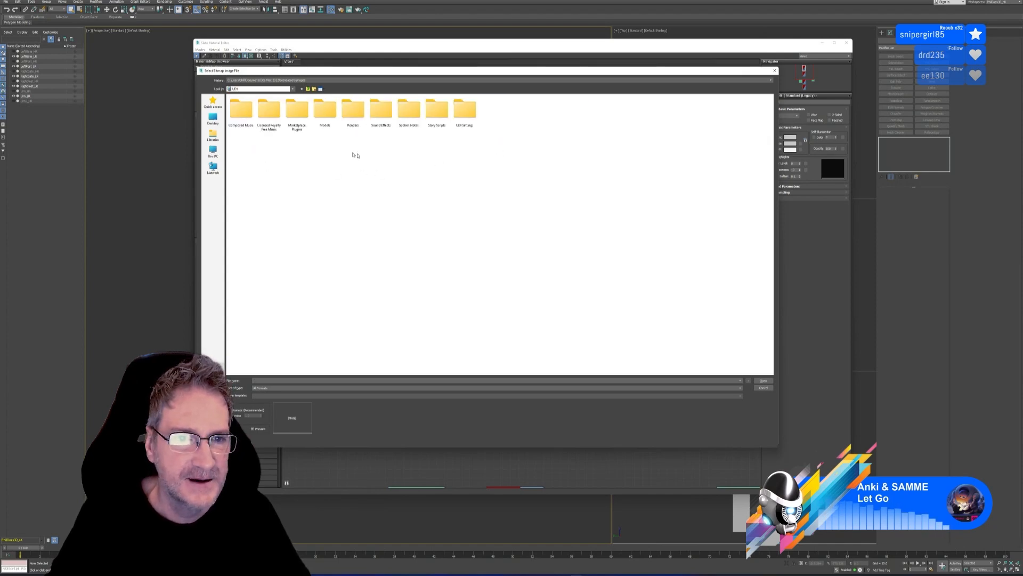
{"action": "double_click", "coordinate": [325, 109]}
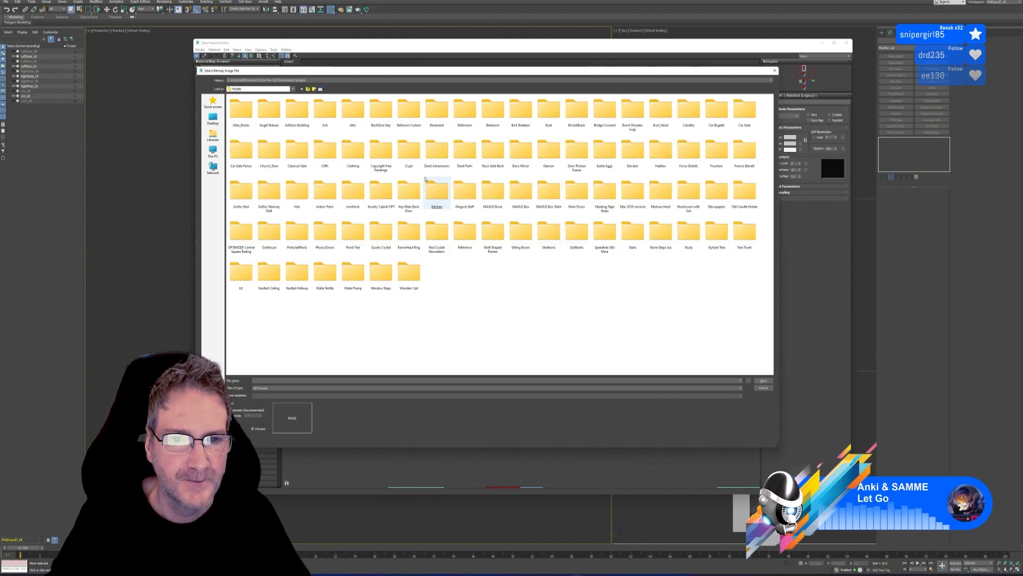
{"action": "left_click", "coordinate": [743, 112]}
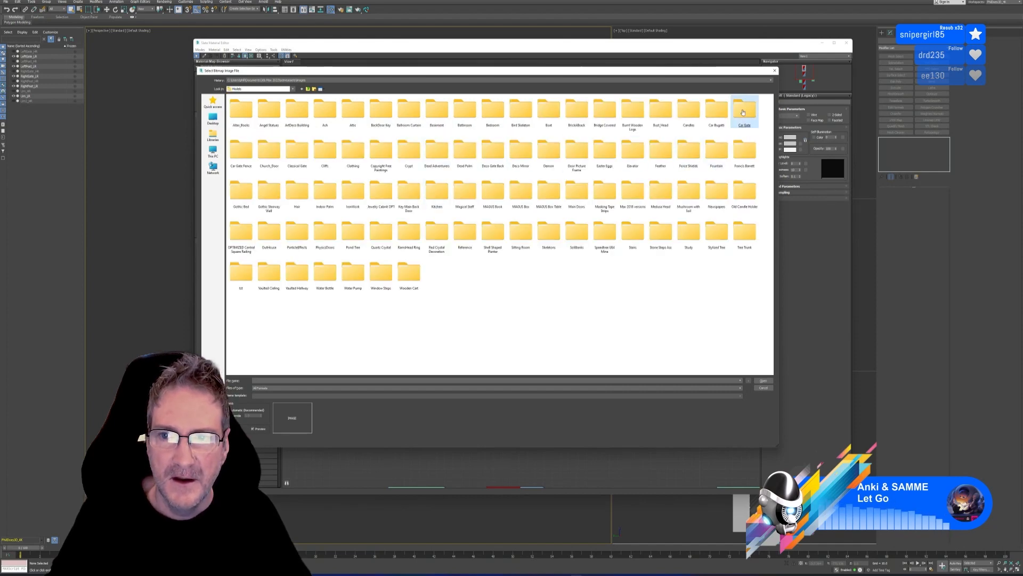
{"action": "double_click", "coordinate": [743, 111]}
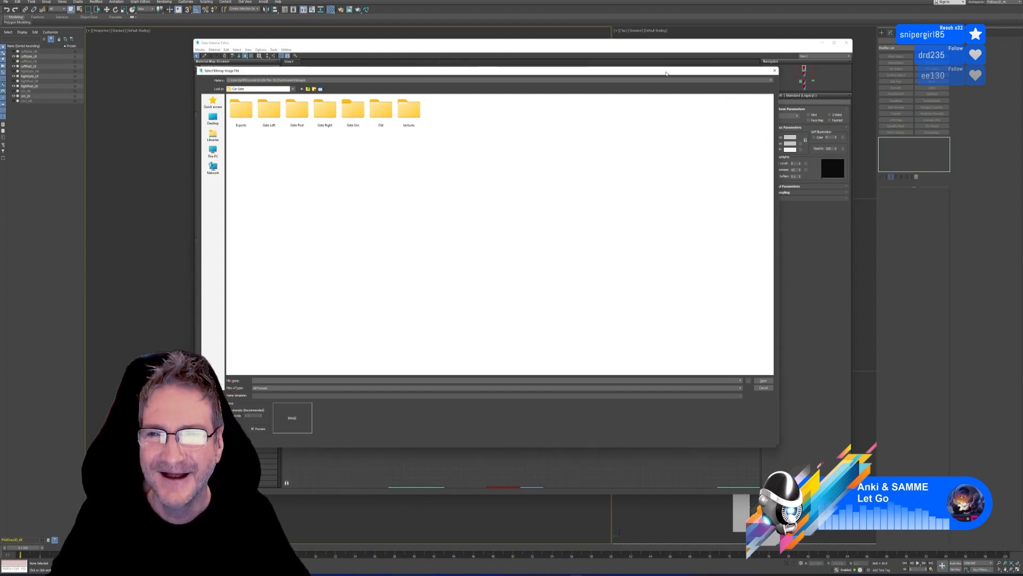
Step: Load the base color PNG from the Gate Left folder into the bitmap and connect it to CarGateLeft's Diffuse Color
{"action": "left_click_drag", "start_coordinate": [666, 73], "coordinate": [692, 103]}
{"action": "double_click", "coordinate": [294, 140]}
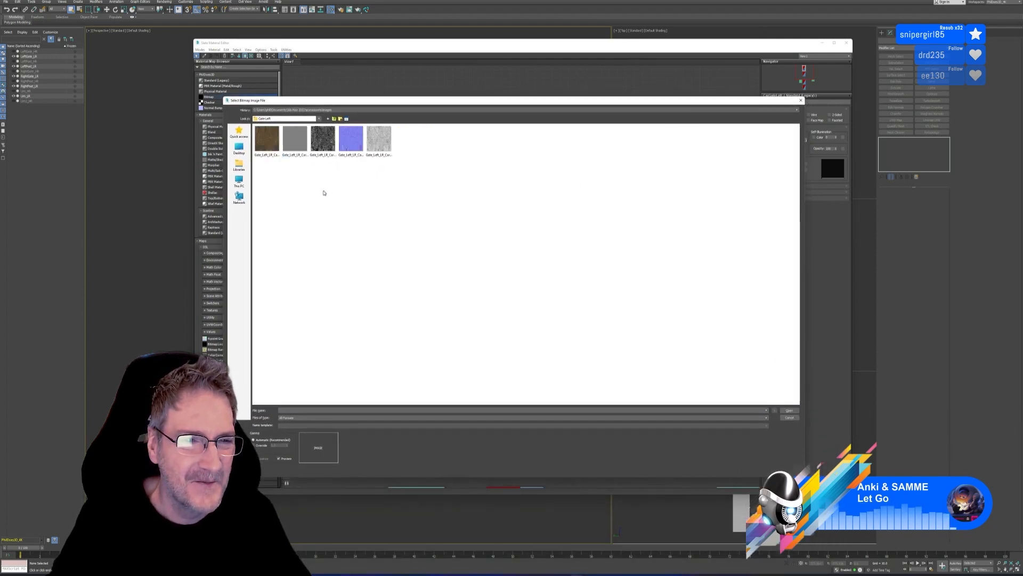
{"action": "left_click", "coordinate": [267, 144]}
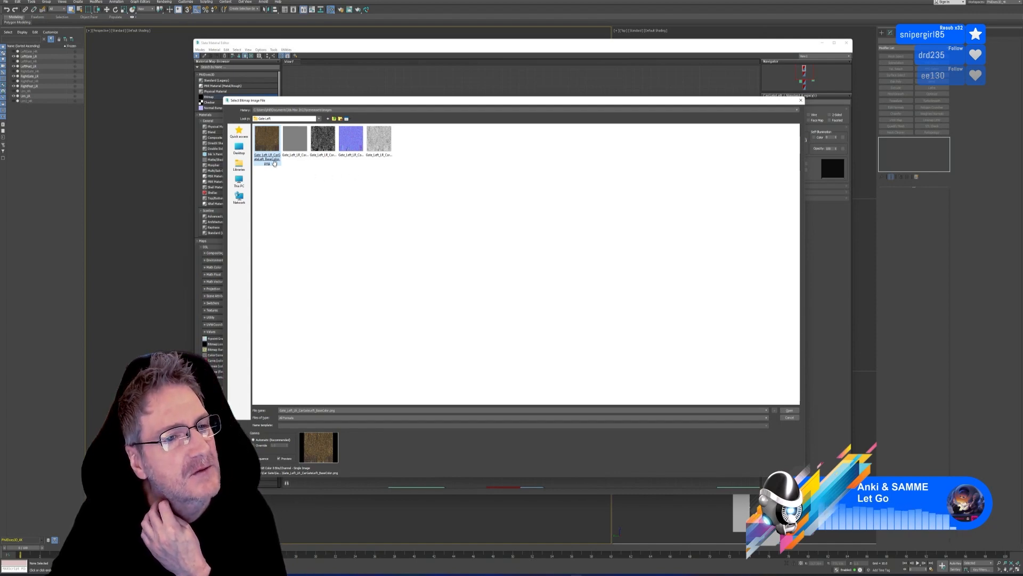
{"action": "double_click", "coordinate": [271, 146]}
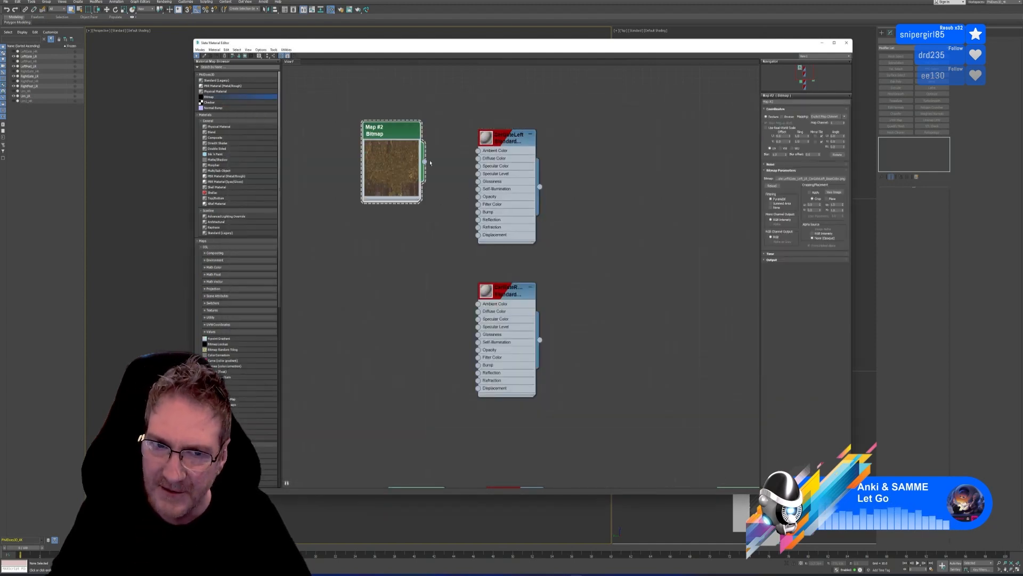
{"action": "left_click_drag", "start_coordinate": [459, 163], "coordinate": [478, 158]}
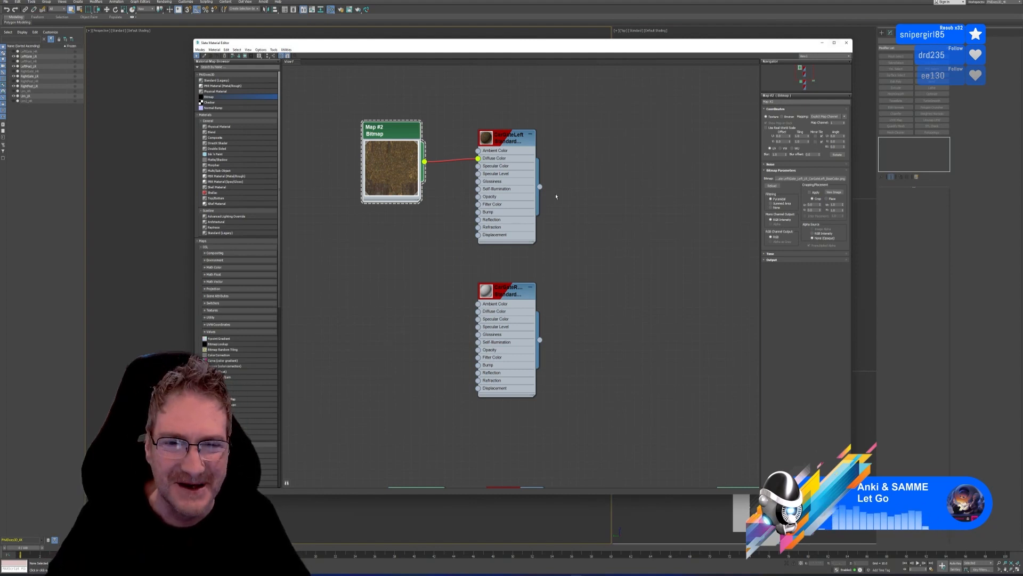
Step: Add a Bitmap using the Gate Right folder's base color PNG beside CarGateRight and connect it to that material's Diffuse Color
{"action": "middle_click_drag", "start_coordinate": [551, 194], "coordinate": [581, 150]}
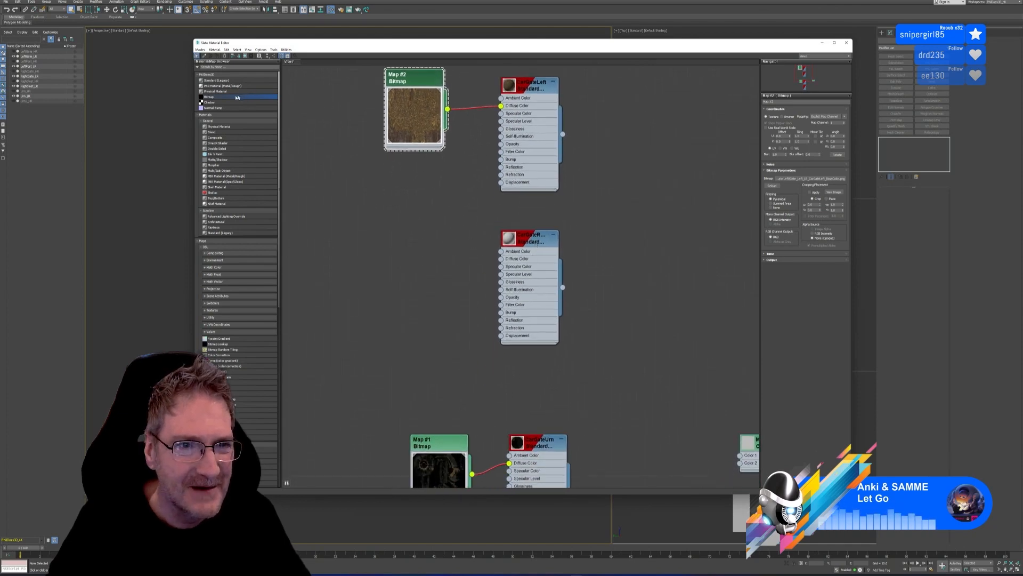
{"action": "left_click_drag", "start_coordinate": [235, 98], "coordinate": [420, 269]}
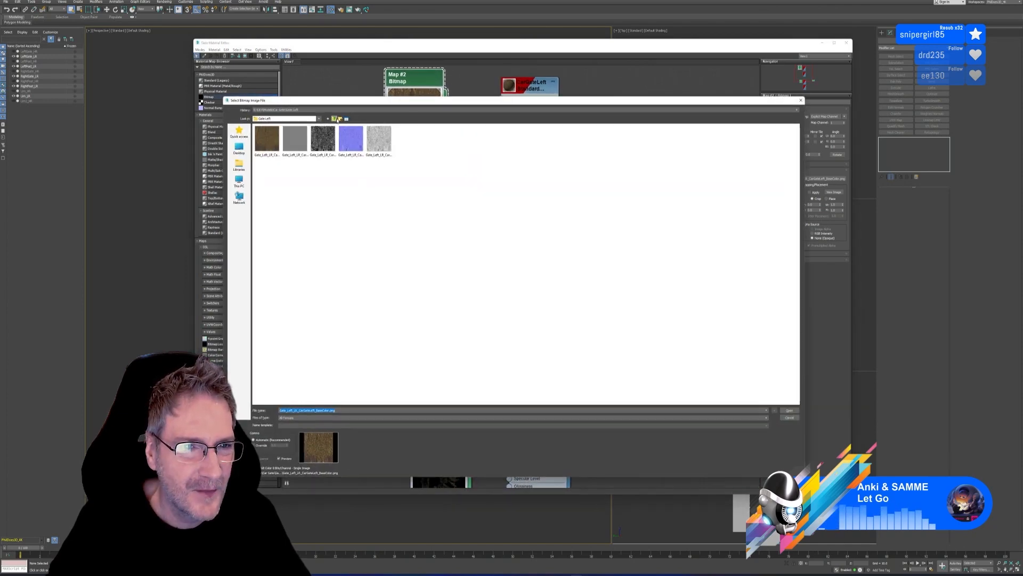
{"action": "left_click", "coordinate": [335, 118]}
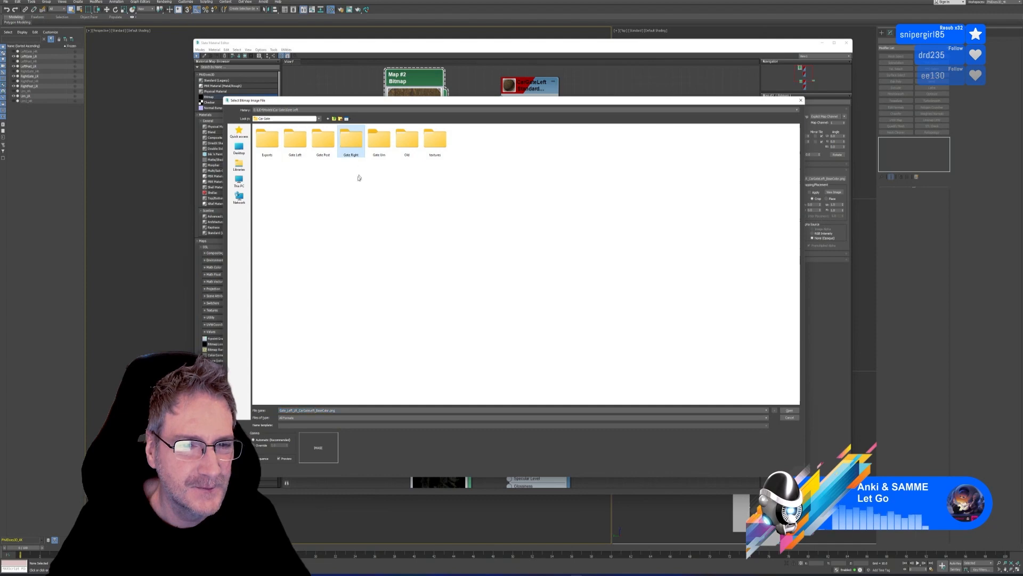
{"action": "double_click", "coordinate": [353, 144]}
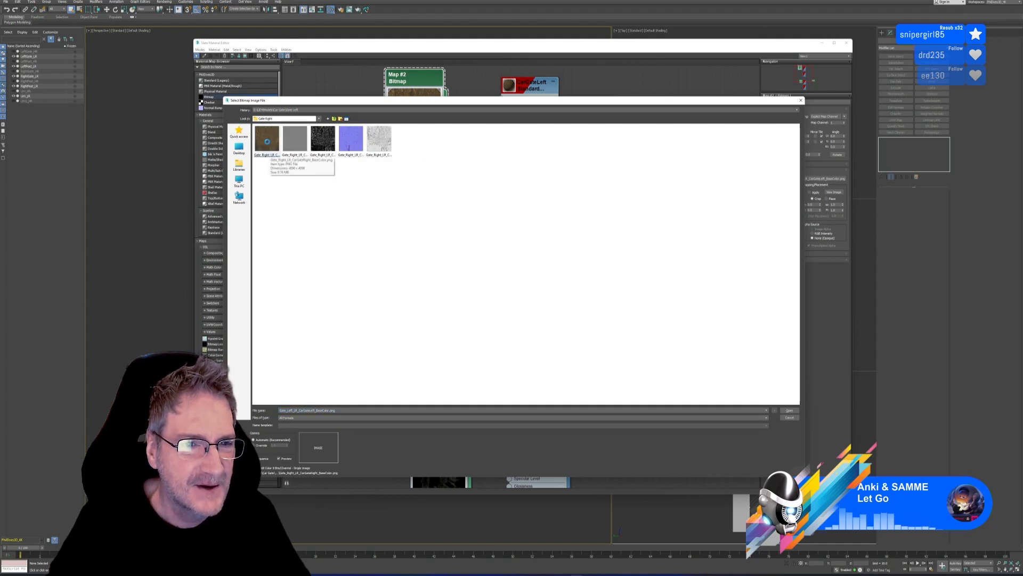
{"action": "double_click", "coordinate": [268, 141]}
{"action": "double_click", "coordinate": [401, 267]}
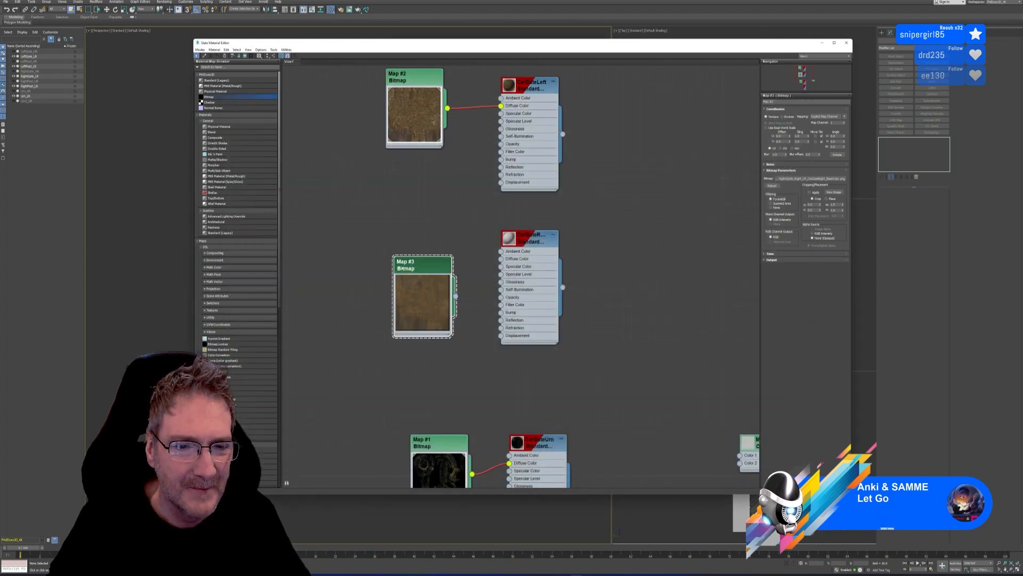
{"action": "left_click_drag", "start_coordinate": [419, 265], "coordinate": [412, 247]}
{"action": "left_click_drag", "start_coordinate": [448, 279], "coordinate": [501, 259]}
Step: Add a Bitmap using the Gate Post folder's base color PNG, connect it to CarGatePost's Diffuse Color, and close the Slate Material Editor
{"action": "middle_click_drag", "start_coordinate": [618, 284], "coordinate": [646, 72]}
{"action": "middle_click_drag", "start_coordinate": [633, 278], "coordinate": [616, 221]}
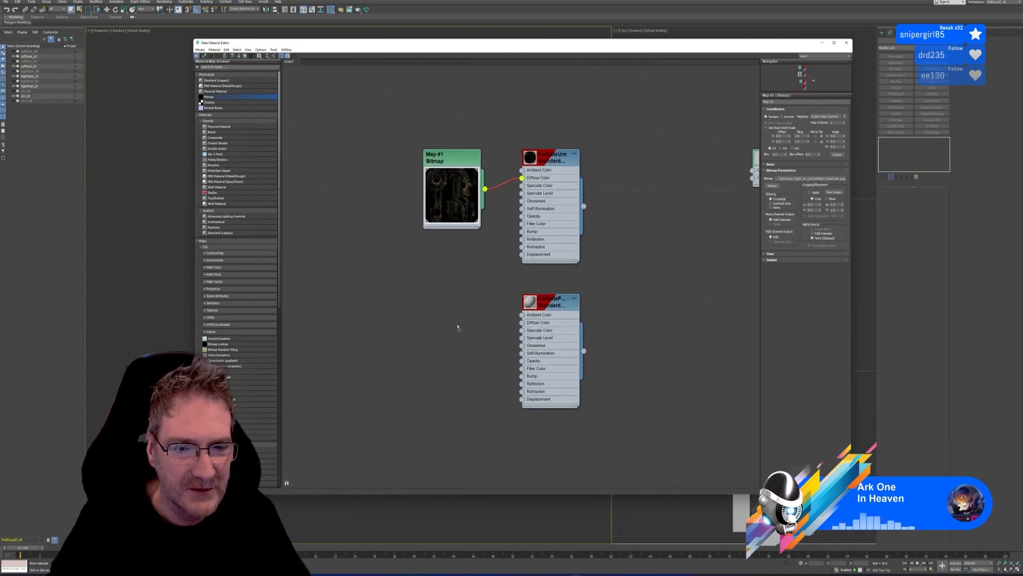
{"action": "left_click_drag", "start_coordinate": [458, 327], "coordinate": [452, 316]}
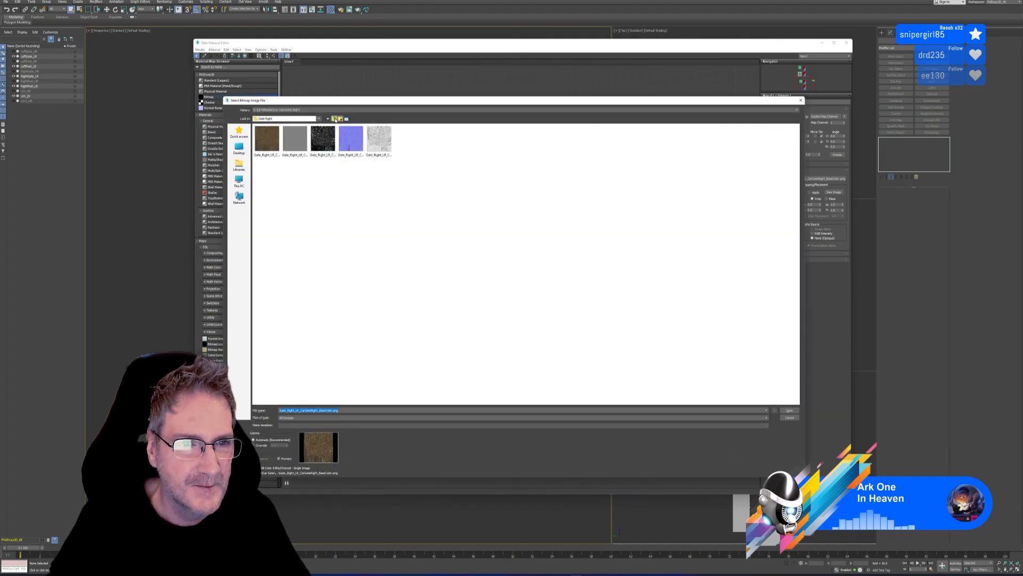
{"action": "left_click", "coordinate": [334, 119]}
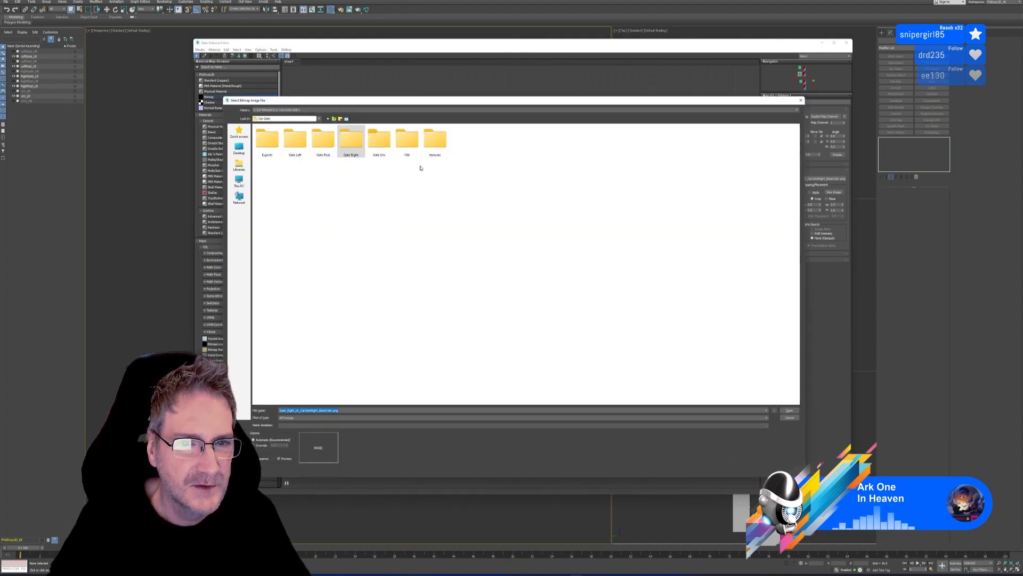
{"action": "double_click", "coordinate": [324, 142]}
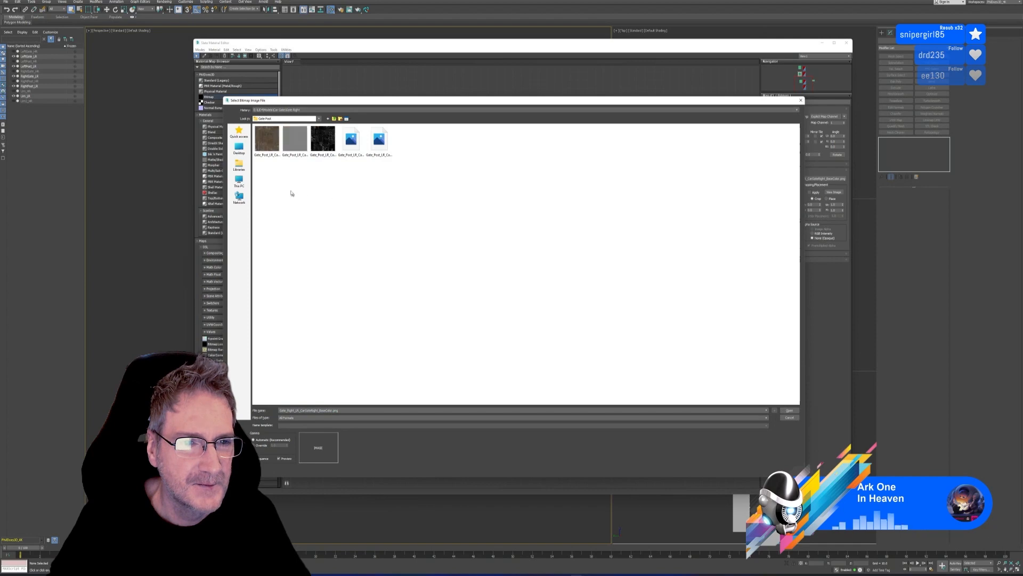
{"action": "double_click", "coordinate": [268, 144]}
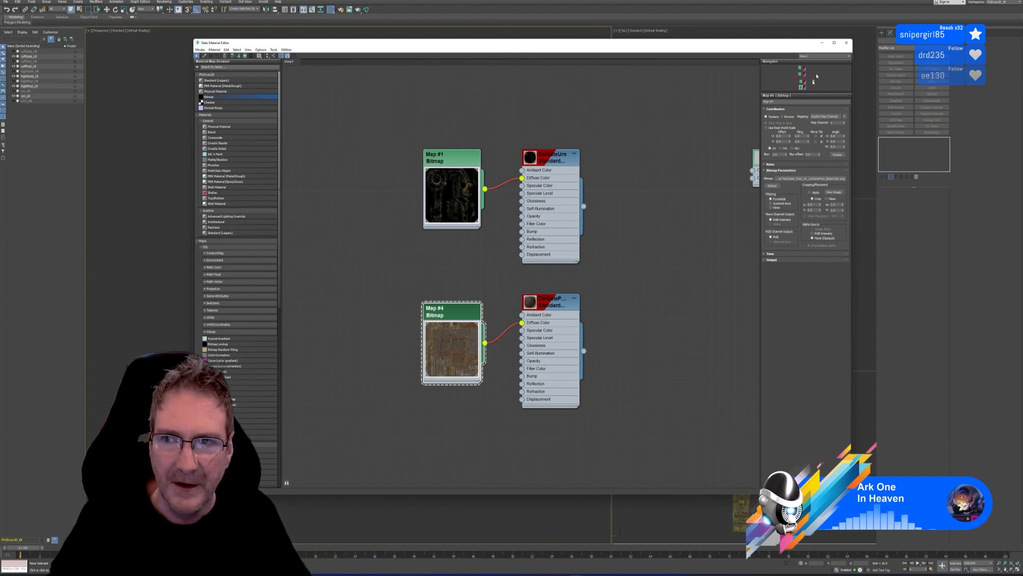
{"action": "left_click", "coordinate": [846, 42]}
Step: Examine the textures on the gates, posts and urn from several angles and distances in the perspective view
{"action": "middle_click_drag", "start_coordinate": [408, 188], "coordinate": [416, 210], "text": "alt"}
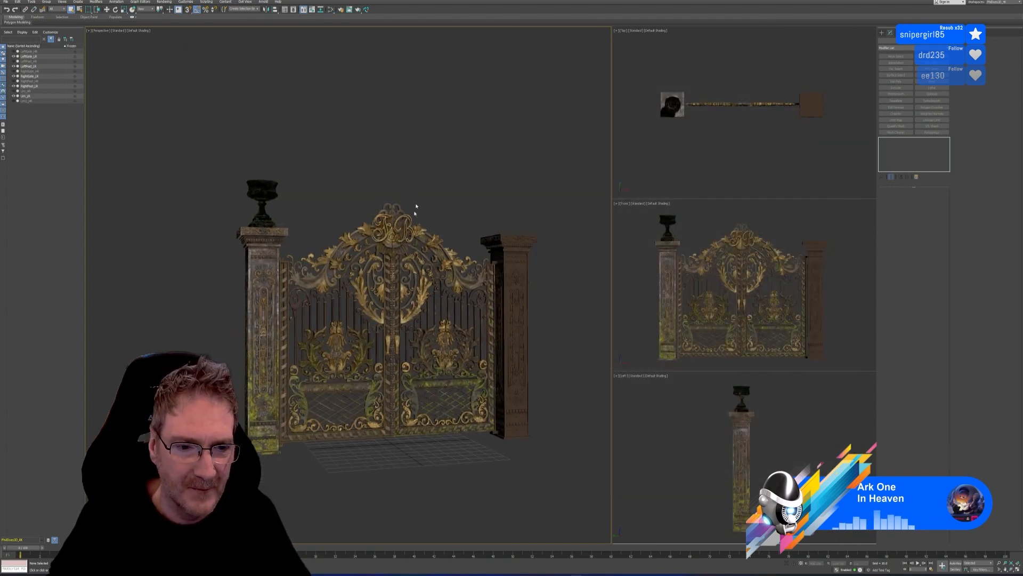
{"action": "middle_click_drag", "start_coordinate": [418, 443], "coordinate": [424, 447], "text": "alt"}
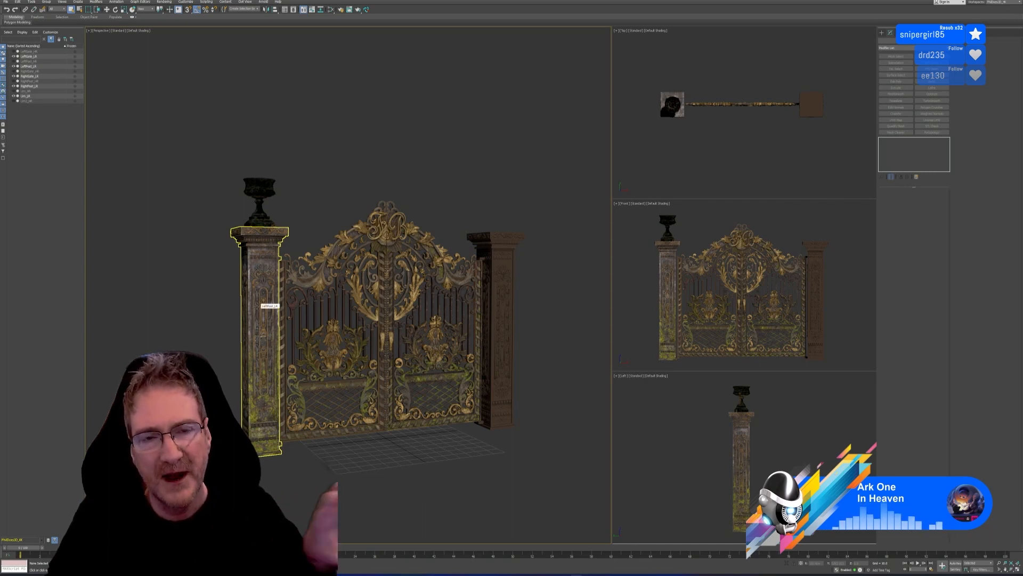
{"action": "middle_click_drag", "start_coordinate": [510, 185], "coordinate": [417, 140], "text": "alt"}
{"action": "scroll", "coordinate": [428, 184], "scroll_direction": "up", "scroll_amount": 3}
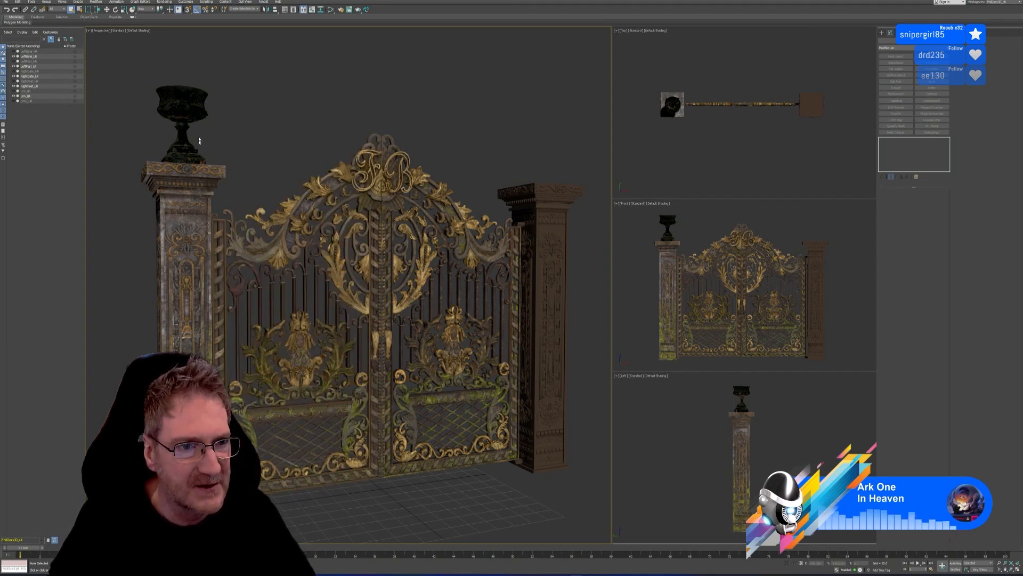
{"action": "middle_click_drag", "start_coordinate": [310, 127], "coordinate": [323, 144]}
{"action": "left_click", "coordinate": [217, 300]}
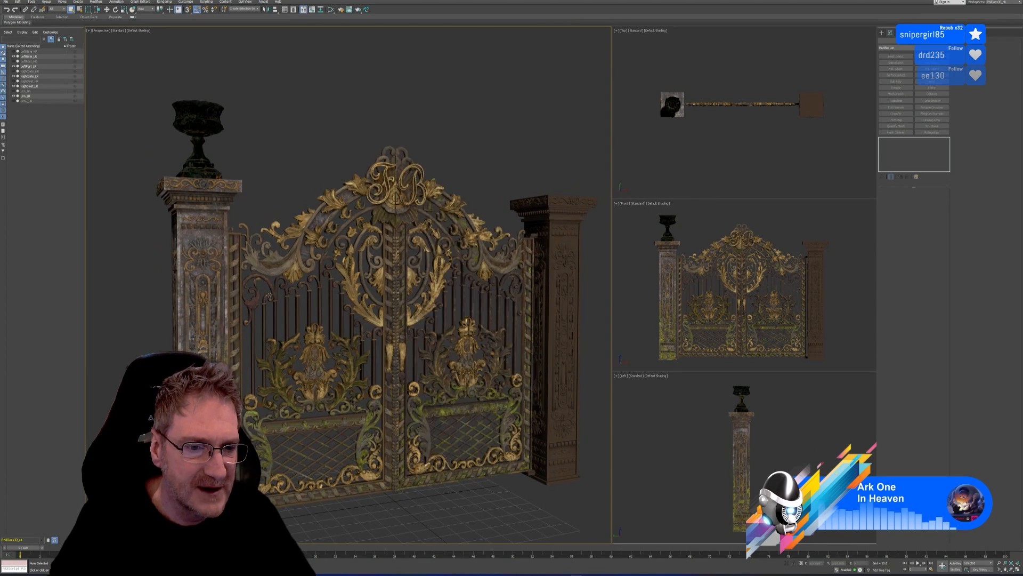
{"action": "scroll", "coordinate": [262, 141], "scroll_direction": "up", "scroll_amount": 5}
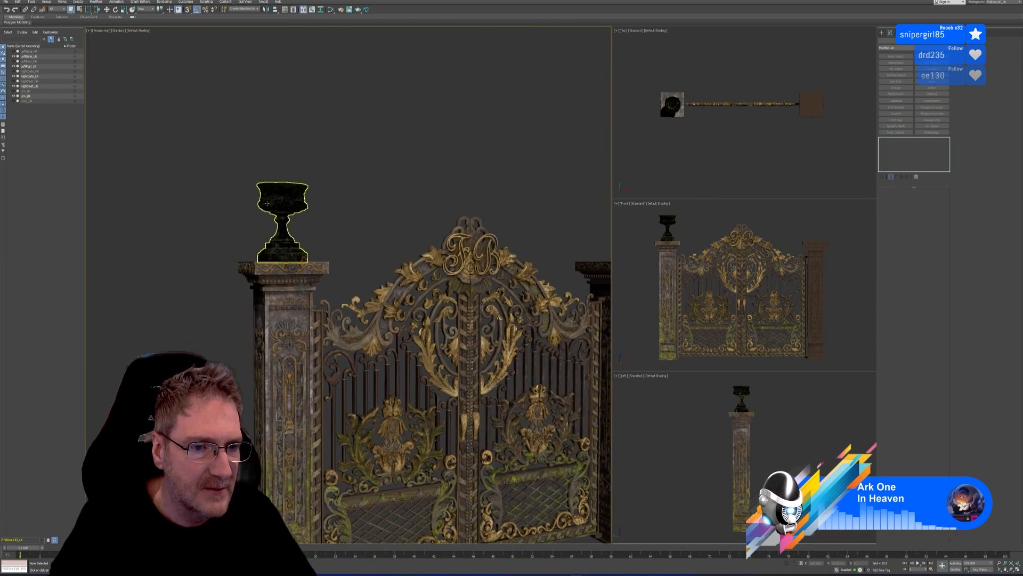
{"action": "scroll", "coordinate": [292, 213], "scroll_direction": "down", "scroll_amount": 10}
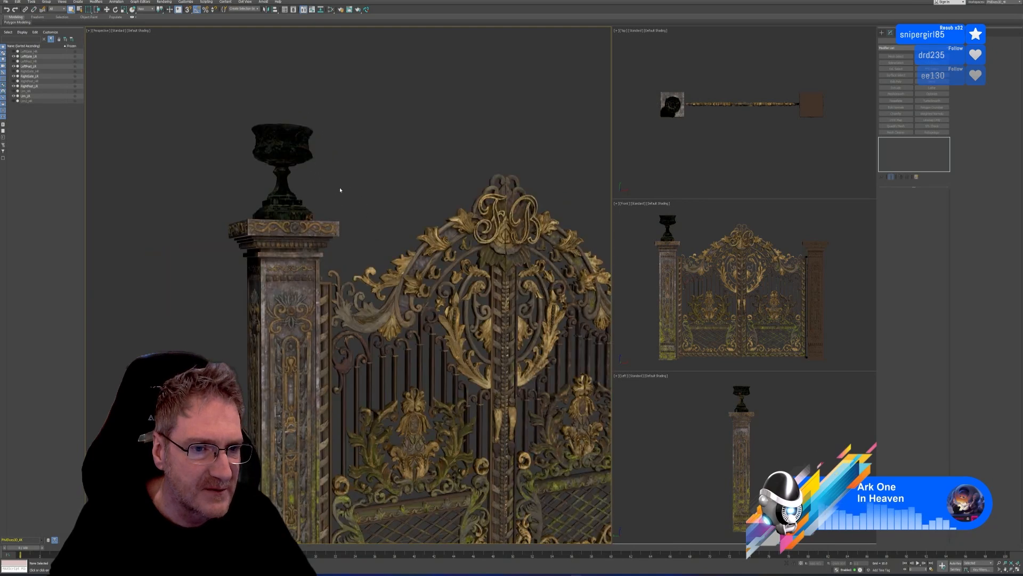
{"action": "middle_click_drag", "start_coordinate": [364, 191], "coordinate": [332, 200]}
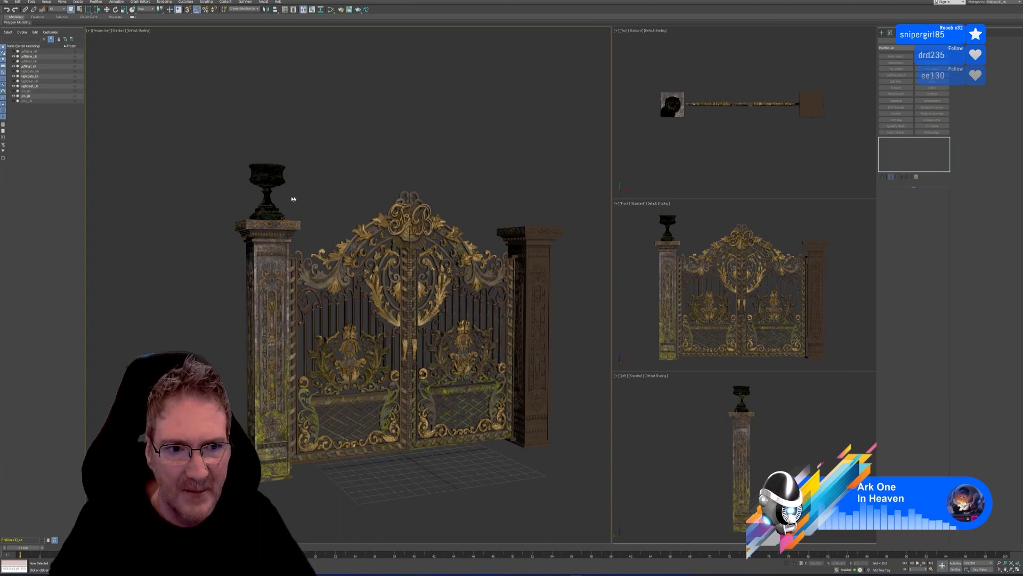
{"action": "scroll", "coordinate": [285, 199], "scroll_direction": "up", "scroll_amount": 4}
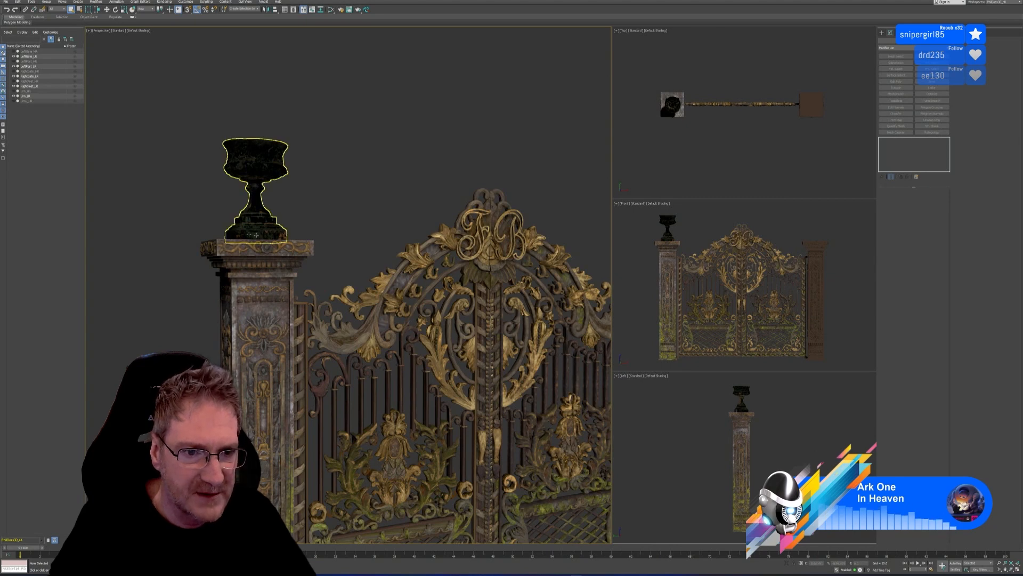
{"action": "middle_click_drag", "start_coordinate": [347, 212], "coordinate": [299, 199]}
{"action": "scroll", "coordinate": [322, 176], "scroll_direction": "down", "scroll_amount": 4}
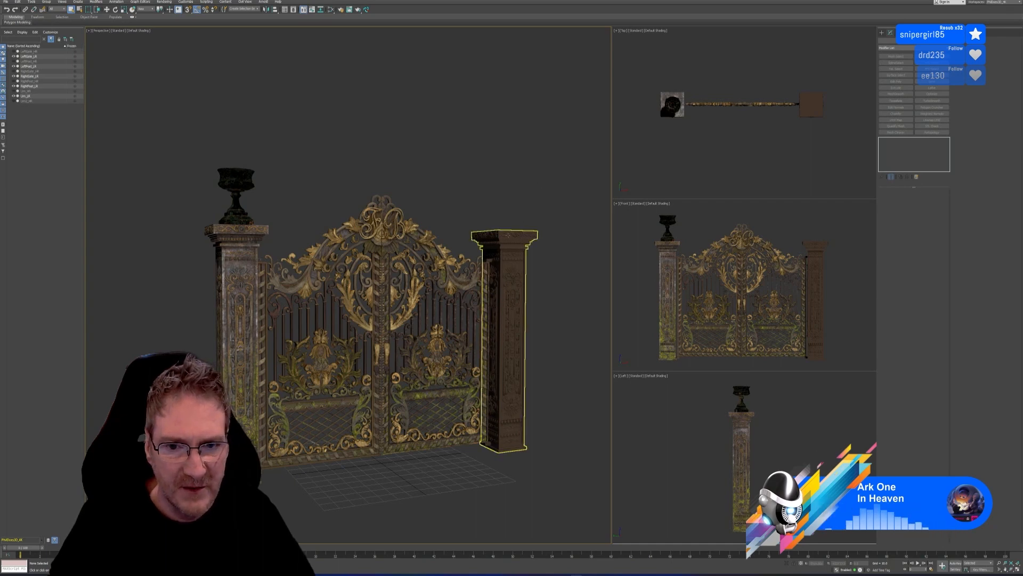
Step: Delete the right gate post and clone the textured left post as a Copy, placed partway across the right gate
{"action": "left_click", "coordinate": [507, 235]}
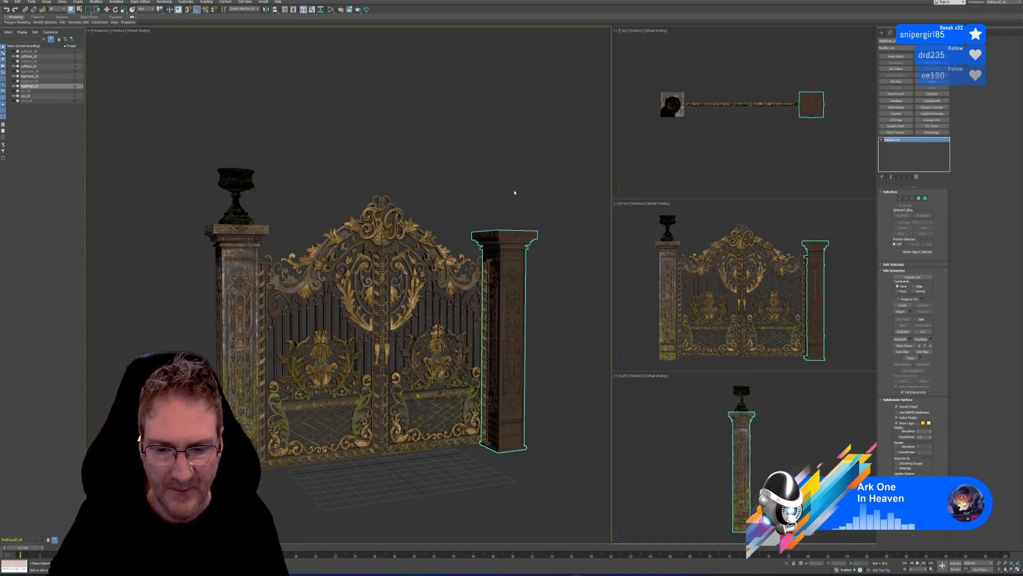
{"action": "key", "text": "Delete"}
{"action": "left_click", "coordinate": [256, 243]}
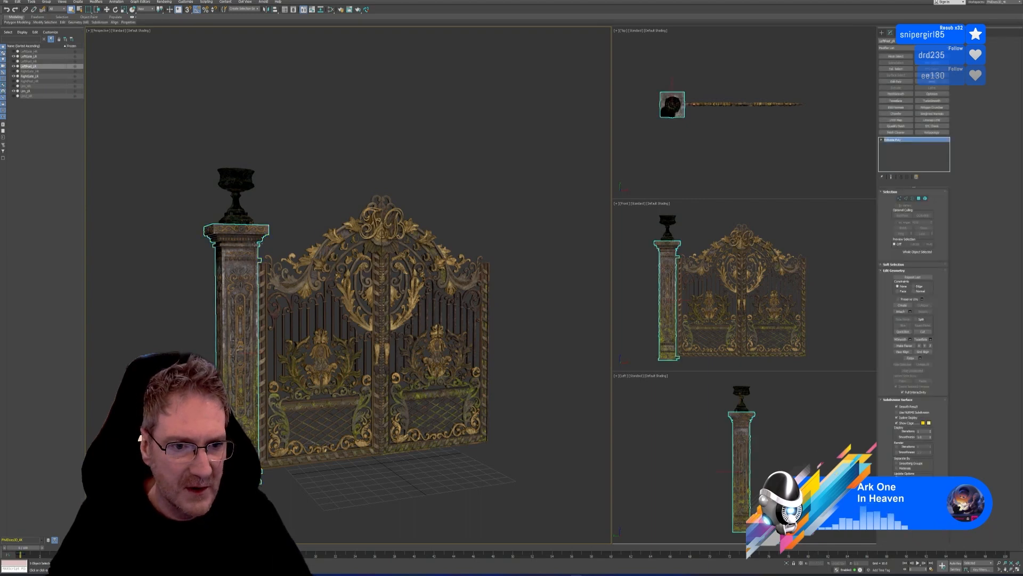
{"action": "left_click", "coordinate": [107, 9]}
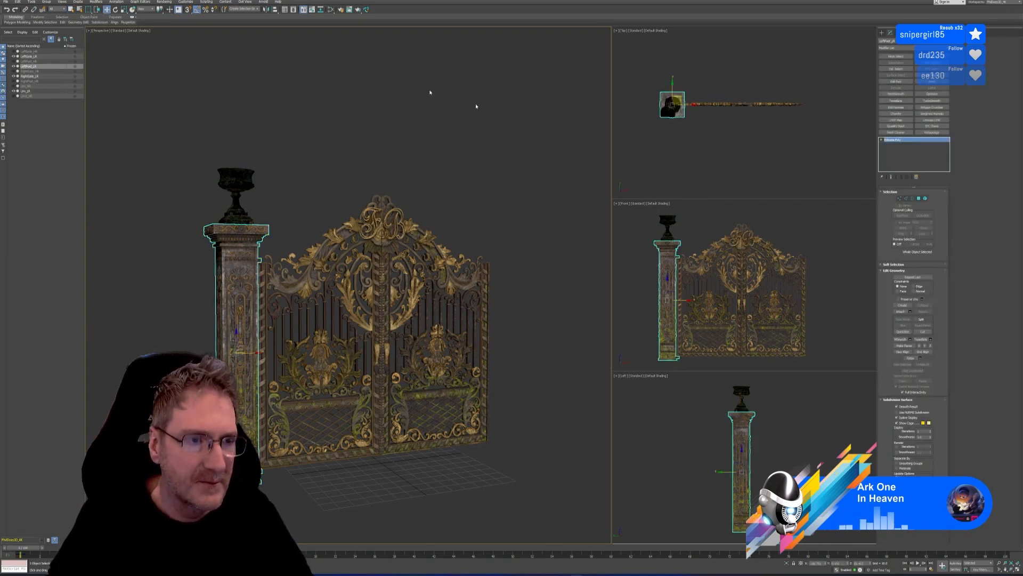
{"action": "middle_click", "coordinate": [688, 160]}
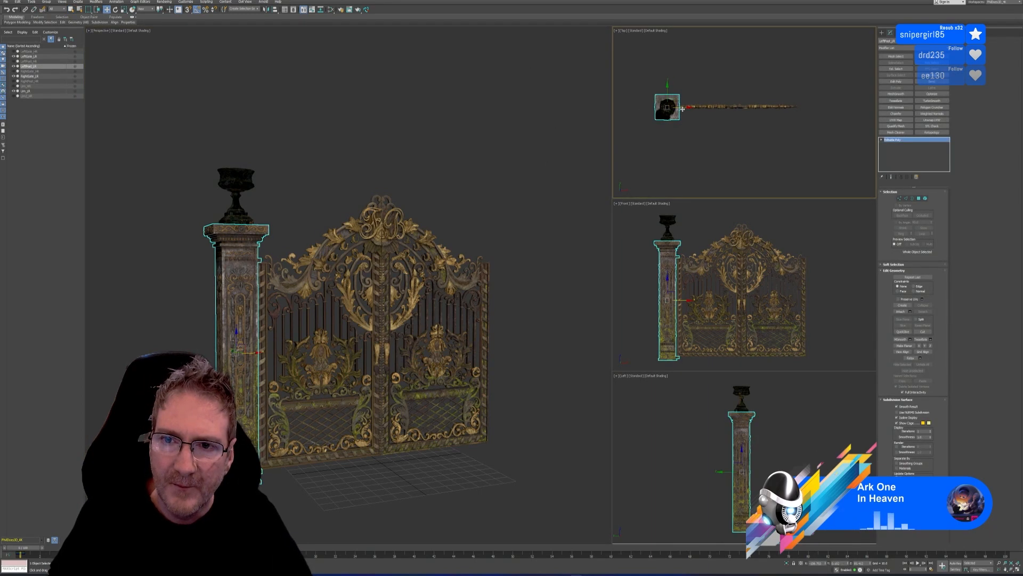
{"action": "mouse_move", "coordinate": [685, 108]}
{"action": "left_mouse_down", "text": "shift"}
{"action": "mouse_move", "coordinate": [757, 114]}
{"action": "mouse_move", "coordinate": [763, 126]}
{"action": "left_mouse_up", "text": "shift"}
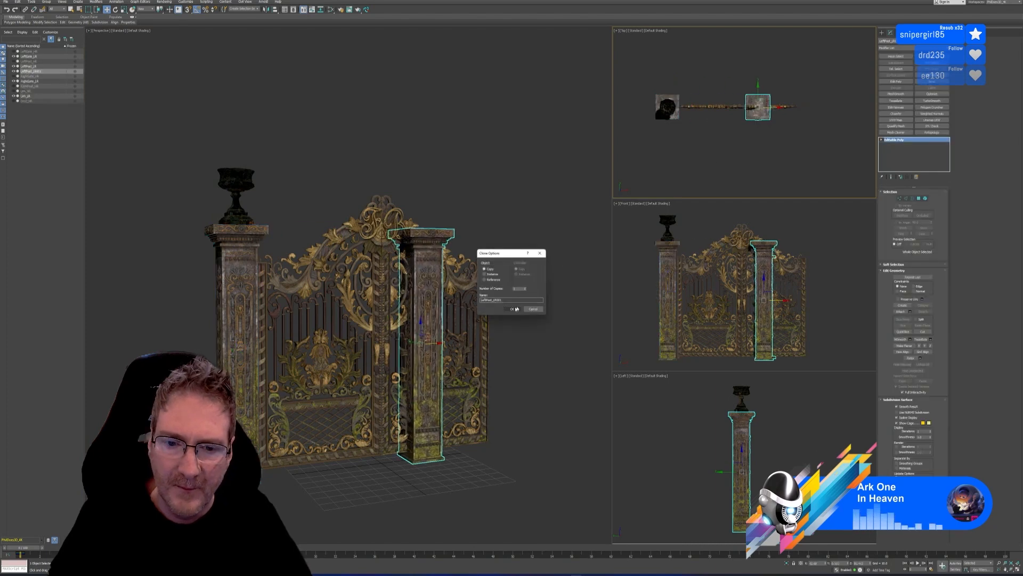
{"action": "left_click", "coordinate": [511, 309]}
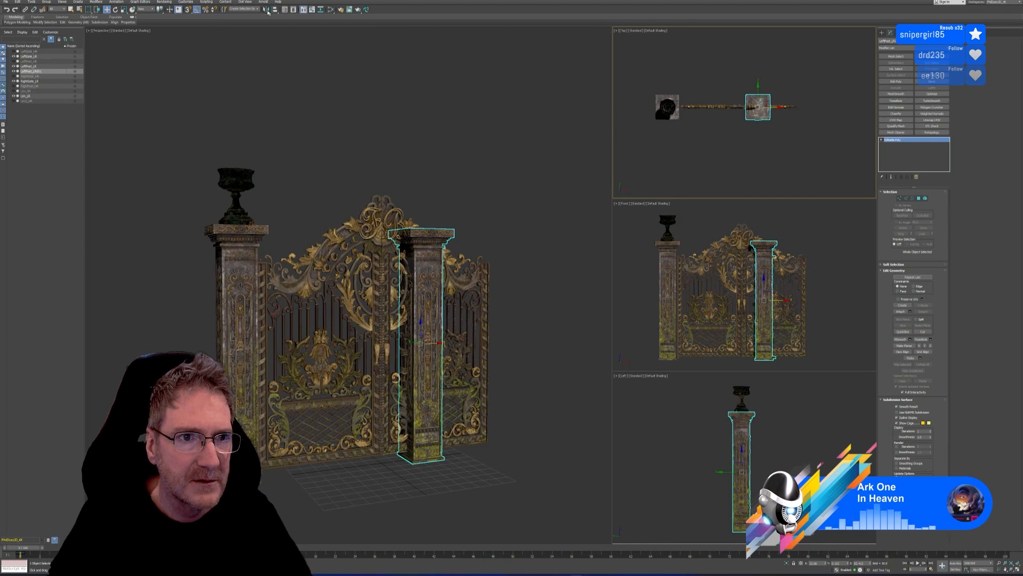
Step: Mirror the copied post across the X axis with No Clone and move it along X to the right gate's outer edge
{"action": "left_click", "coordinate": [267, 11]}
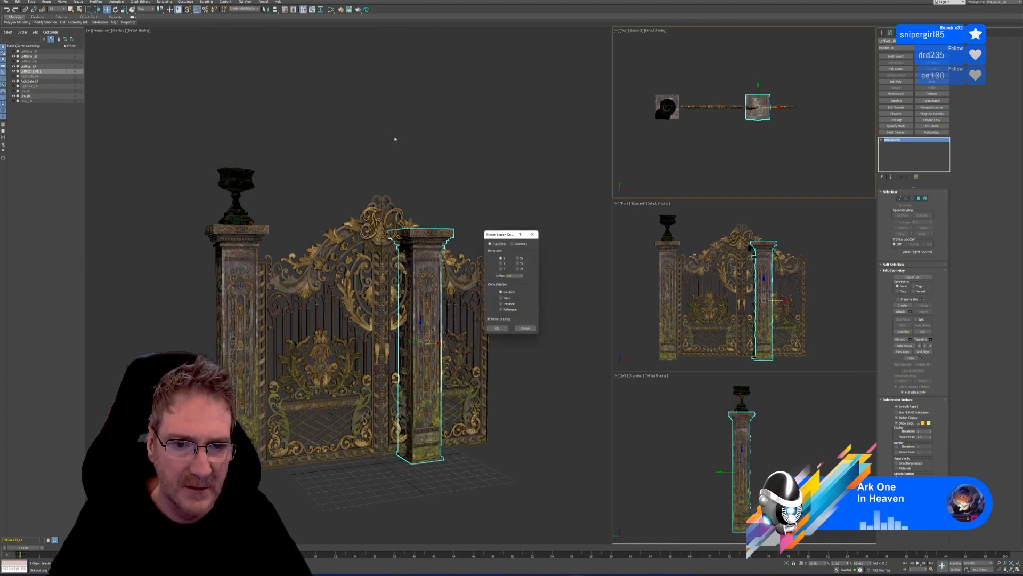
{"action": "left_click", "coordinate": [495, 328]}
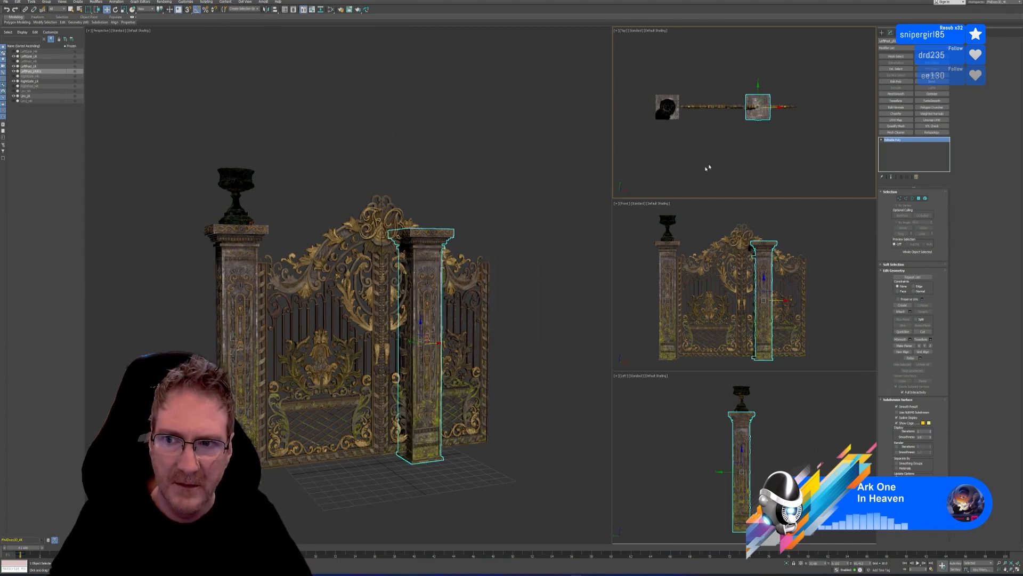
{"action": "scroll", "coordinate": [726, 153], "scroll_direction": "up", "scroll_amount": 4}
{"action": "left_click_drag", "start_coordinate": [733, 86], "coordinate": [828, 90]}
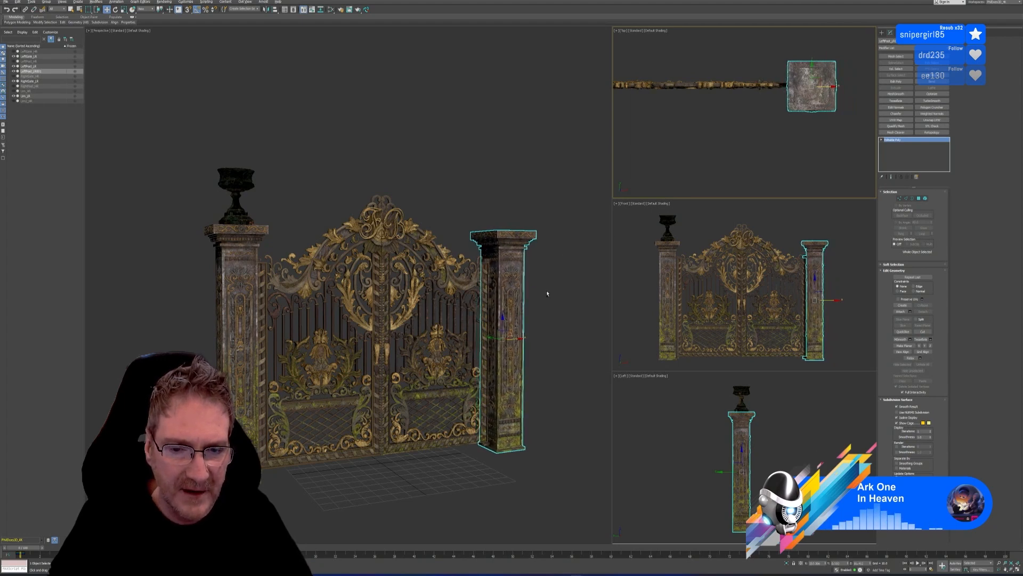
Step: Fine-tune the right post's position along X so its side fits against the right gate's outer frame
{"action": "middle_click_drag", "start_coordinate": [546, 293], "coordinate": [534, 291], "text": "alt"}
{"action": "middle_click_drag", "start_coordinate": [846, 142], "coordinate": [797, 119]}
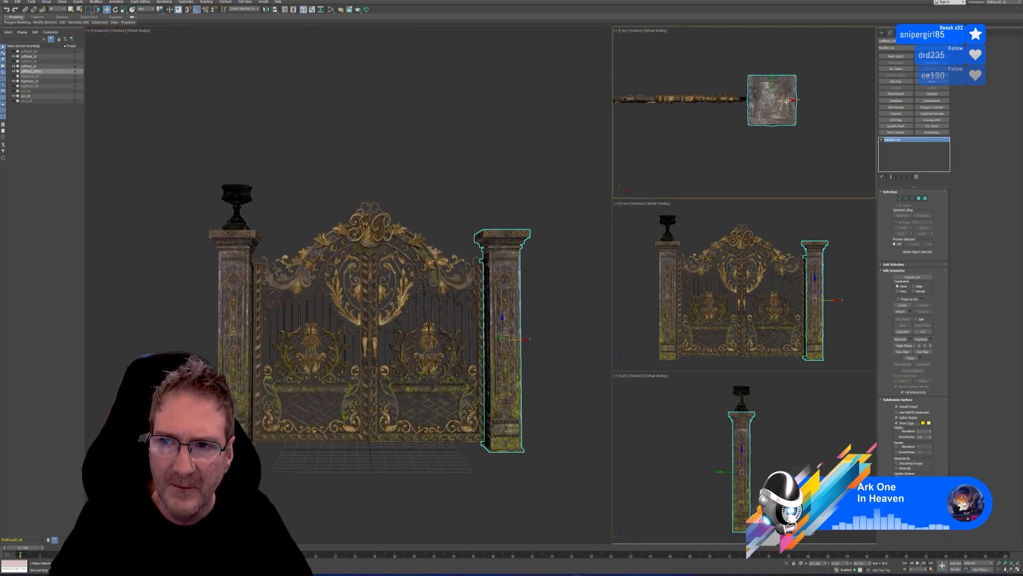
{"action": "left_click_drag", "start_coordinate": [786, 99], "coordinate": [786, 100]}
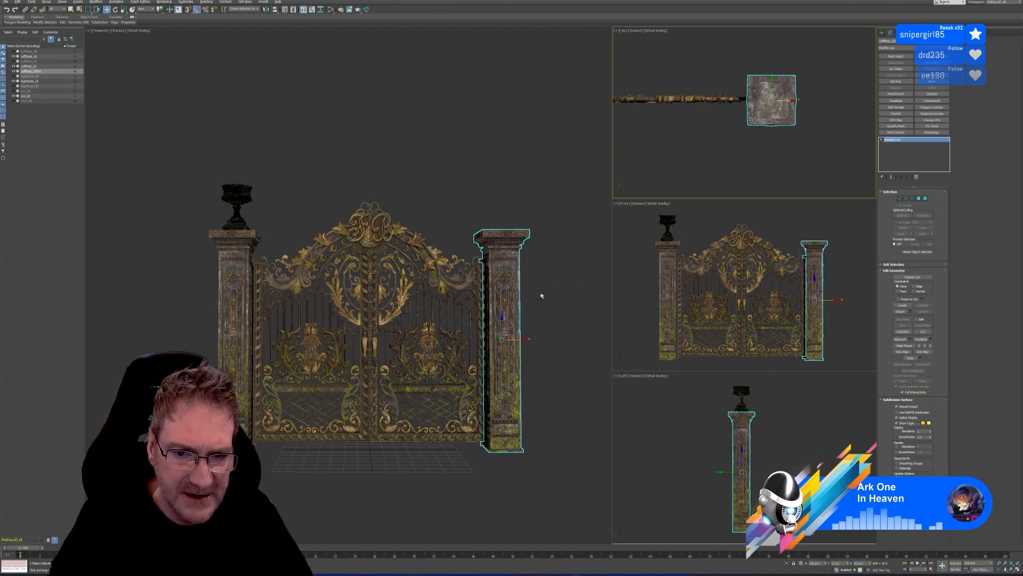
{"action": "middle_click_drag", "start_coordinate": [541, 292], "coordinate": [497, 265], "text": "alt"}
{"action": "scroll", "coordinate": [527, 313], "scroll_direction": "up", "scroll_amount": 5}
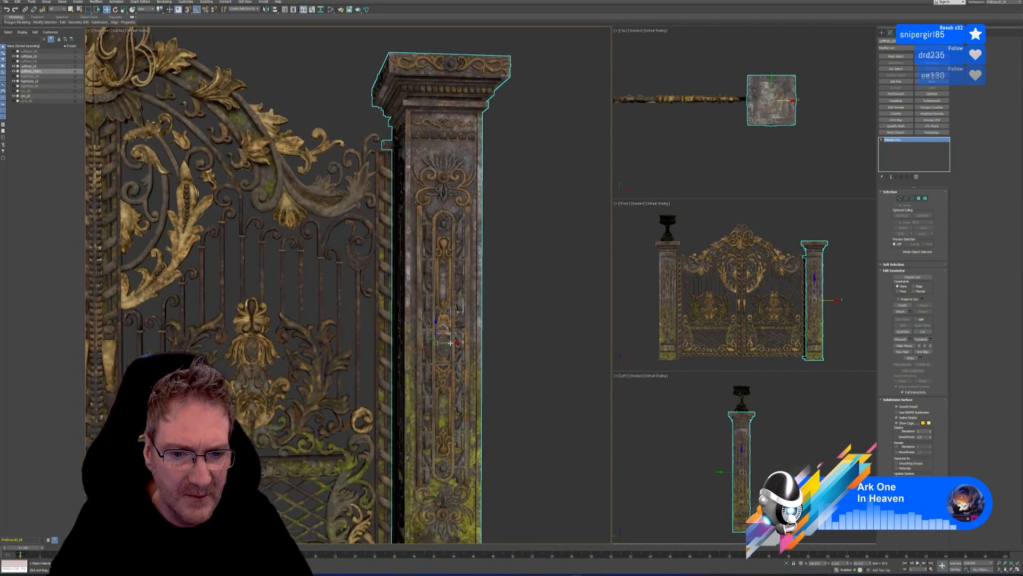
{"action": "left_click_drag", "start_coordinate": [449, 343], "coordinate": [455, 343]}
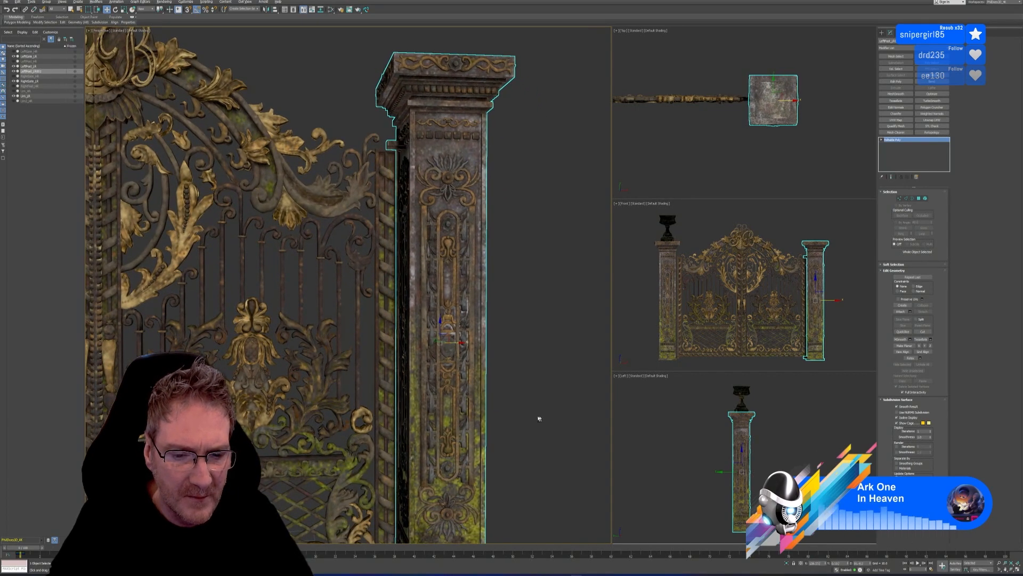
Step: Examine the gates with both posts from several angles and distances, and clear the selection
{"action": "middle_click_drag", "start_coordinate": [540, 418], "coordinate": [528, 418], "text": "alt"}
{"action": "scroll", "coordinate": [528, 417], "scroll_direction": "down", "scroll_amount": 4}
{"action": "middle_click_drag", "start_coordinate": [395, 354], "coordinate": [589, 283]}
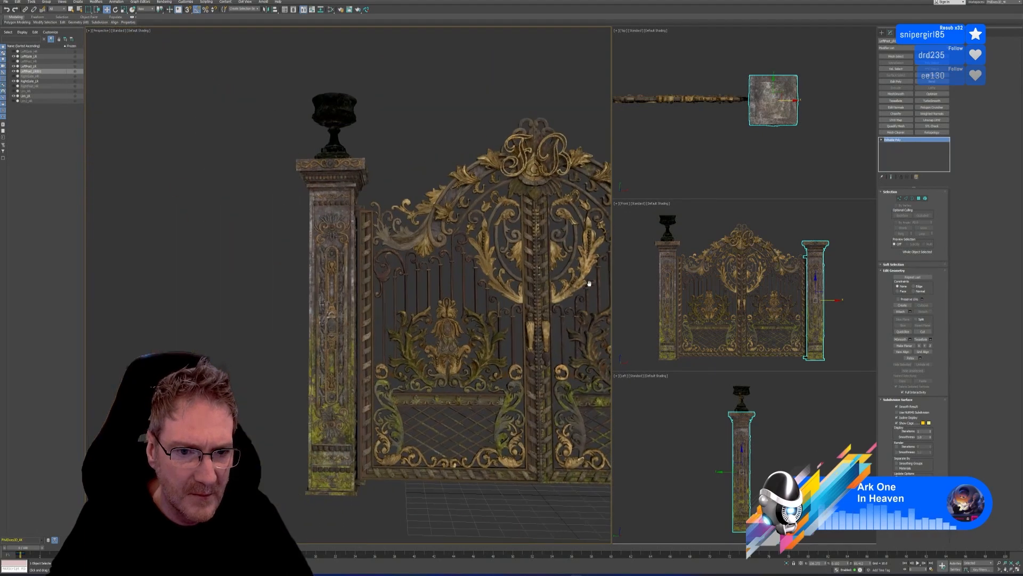
{"action": "middle_click_drag", "start_coordinate": [525, 277], "coordinate": [362, 275]}
{"action": "scroll", "coordinate": [361, 272], "scroll_direction": "down", "scroll_amount": 4}
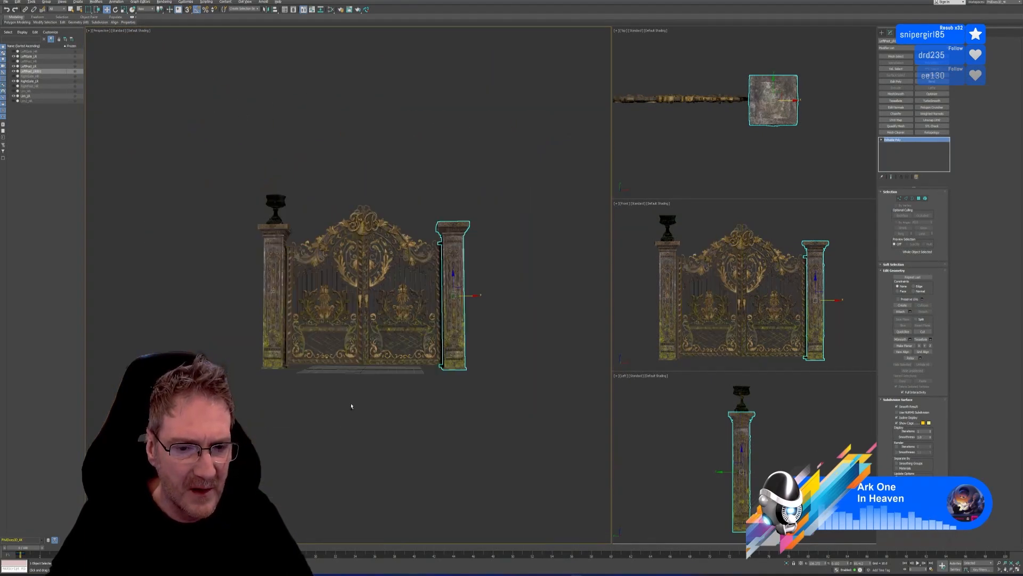
{"action": "mouse_move", "coordinate": [351, 406]}
{"action": "middle_mouse_down", "text": "alt"}
{"action": "mouse_move", "coordinate": [379, 414]}
{"action": "mouse_move", "coordinate": [370, 414]}
{"action": "middle_mouse_up", "text": "alt"}
{"action": "scroll", "coordinate": [373, 413], "scroll_direction": "up", "scroll_amount": 2}
{"action": "scroll", "coordinate": [373, 413], "scroll_direction": "up", "scroll_amount": 5}
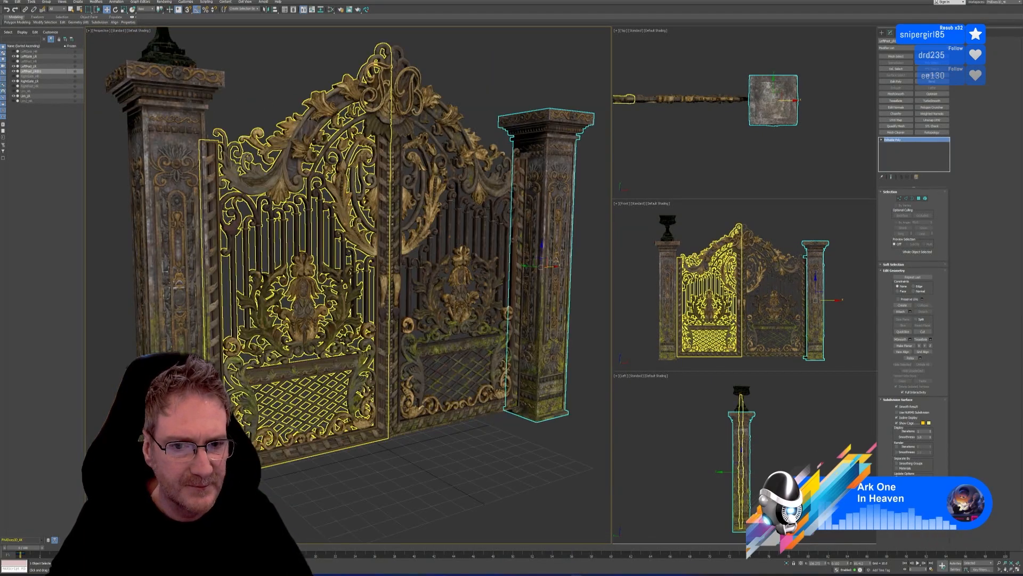
{"action": "mouse_move", "coordinate": [368, 329]}
{"action": "middle_mouse_down"}
{"action": "mouse_move", "coordinate": [372, 359]}
{"action": "mouse_move", "coordinate": [369, 339]}
{"action": "middle_mouse_up"}
{"action": "scroll", "coordinate": [377, 349], "scroll_direction": "down", "scroll_amount": 3}
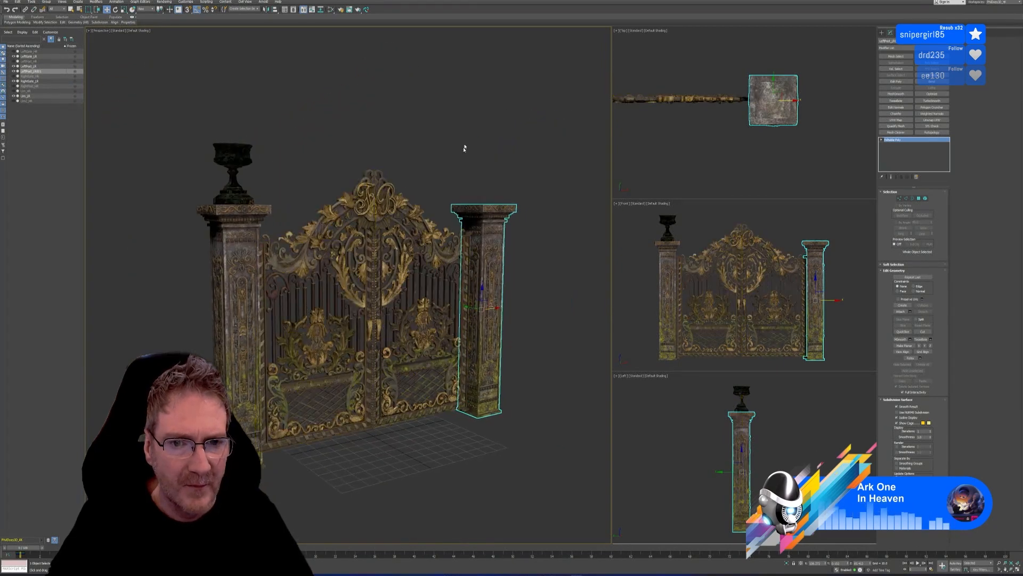
{"action": "left_click", "coordinate": [461, 137]}
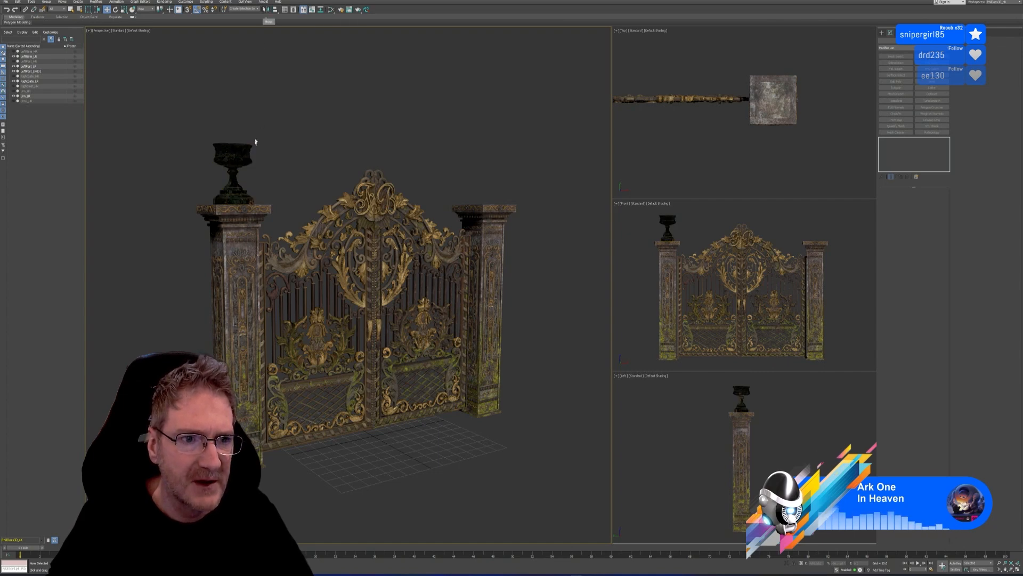
Step: Pick the urn's material in the Slate Material Editor, inspect its bitmap's textures folder without changing the file, and close the editor
{"action": "scroll", "coordinate": [234, 156], "scroll_direction": "up", "scroll_amount": 5}
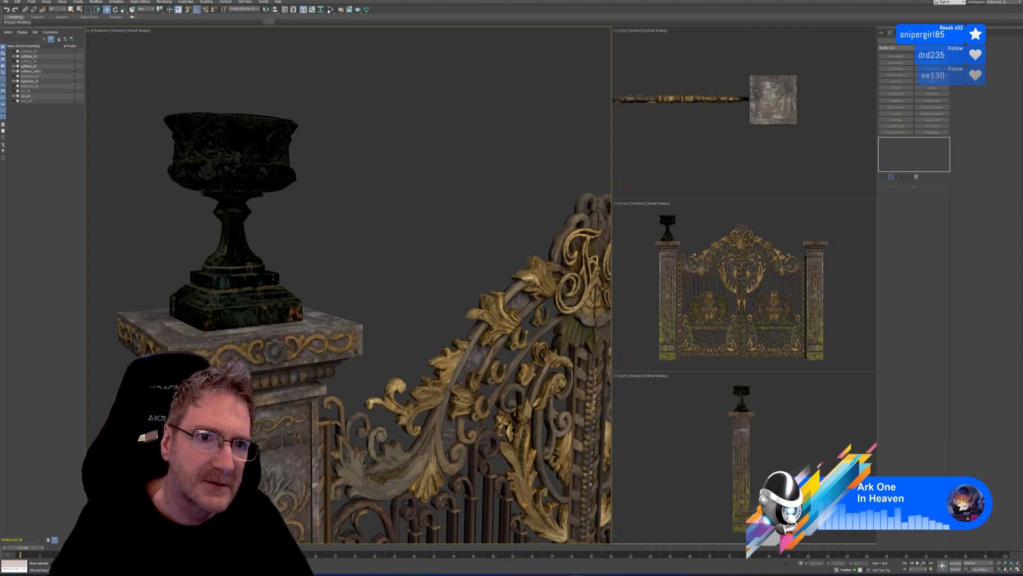
{"action": "left_click", "coordinate": [331, 9]}
{"action": "middle_click_drag", "start_coordinate": [477, 265], "coordinate": [480, 105]}
{"action": "scroll", "coordinate": [487, 174], "scroll_direction": "down", "scroll_amount": 3}
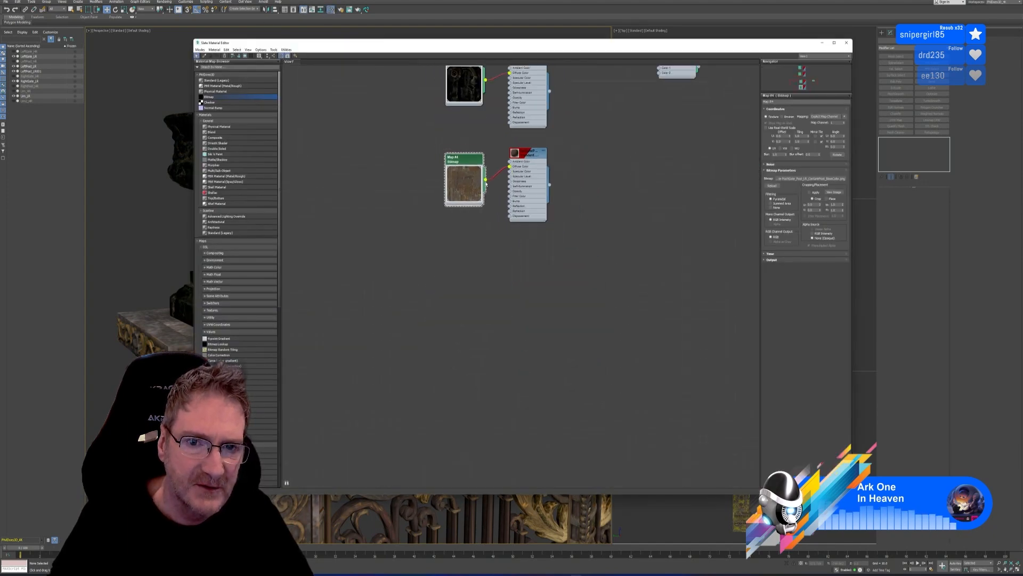
{"action": "middle_click_drag", "start_coordinate": [495, 143], "coordinate": [544, 187]}
{"action": "left_click_drag", "start_coordinate": [340, 45], "coordinate": [388, 59]}
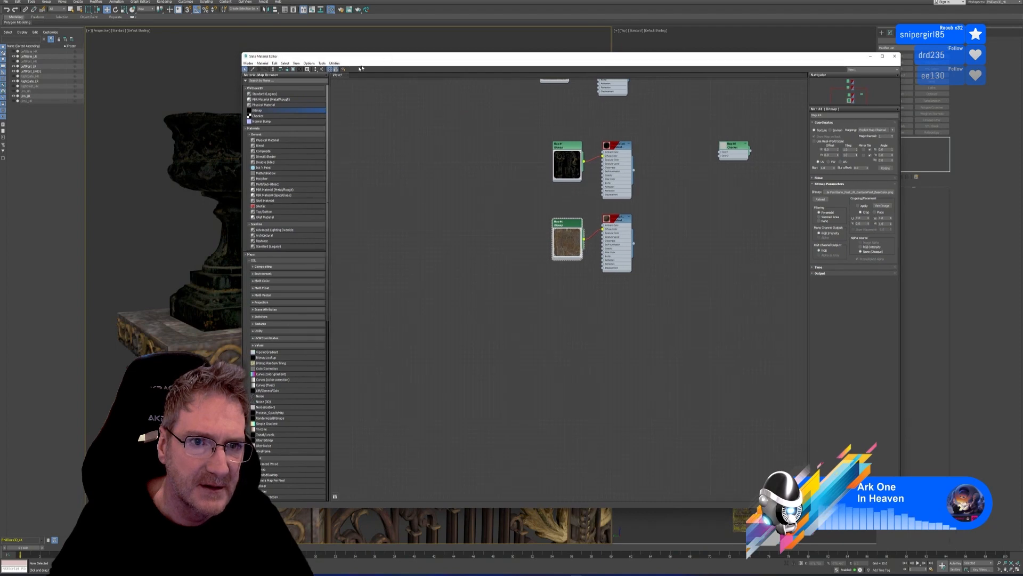
{"action": "left_click", "coordinate": [223, 122]}
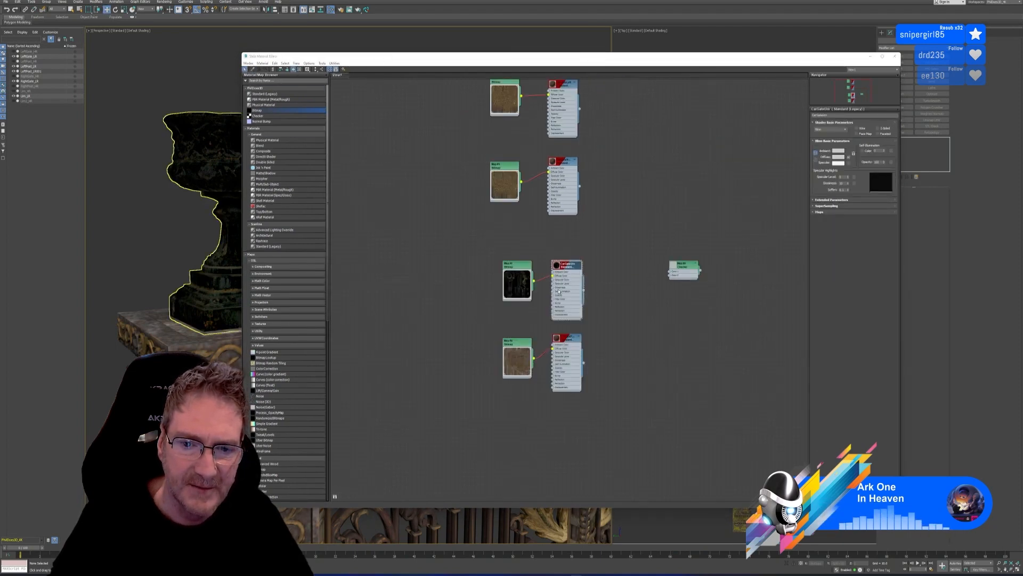
{"action": "scroll", "coordinate": [567, 324], "scroll_direction": "up", "scroll_amount": 3}
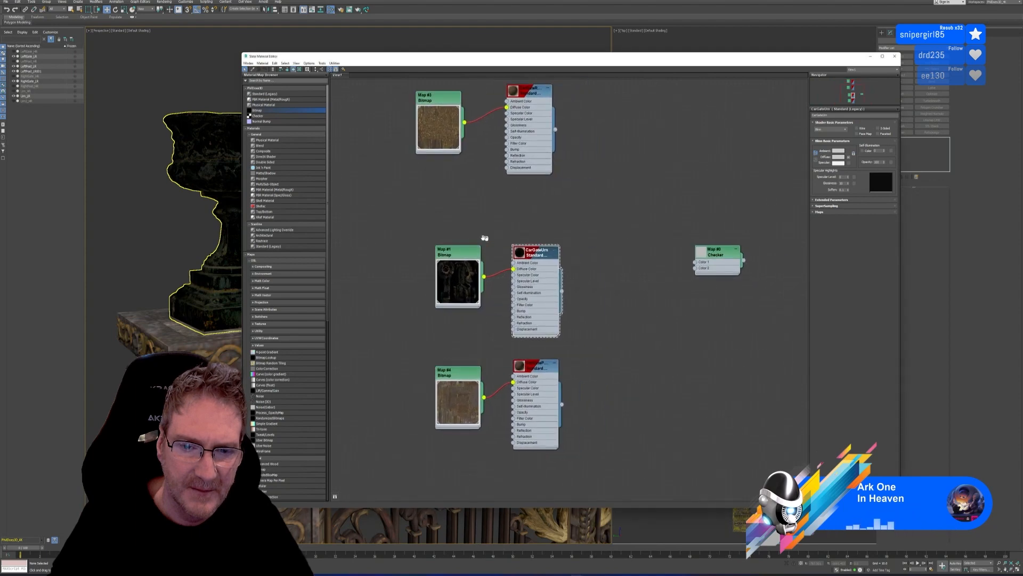
{"action": "left_click", "coordinate": [445, 250]}
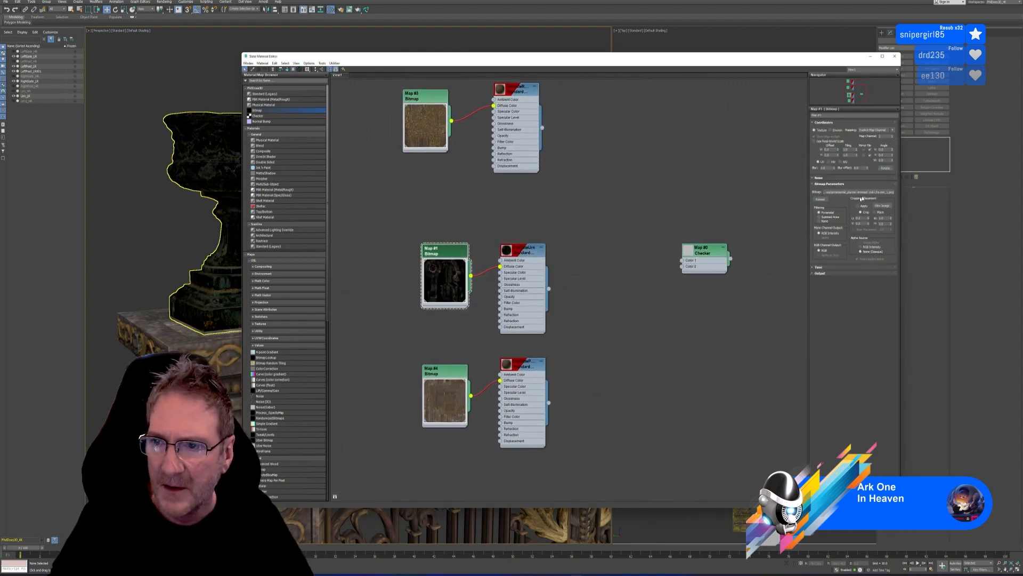
{"action": "left_click", "coordinate": [871, 192]}
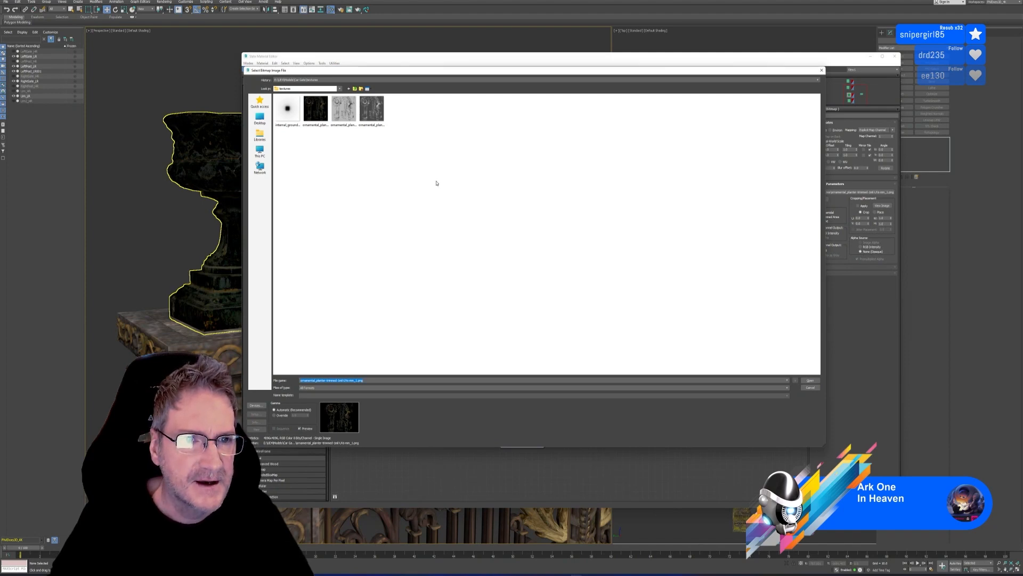
{"action": "left_click", "coordinate": [810, 388]}
{"action": "left_click", "coordinate": [894, 56]}
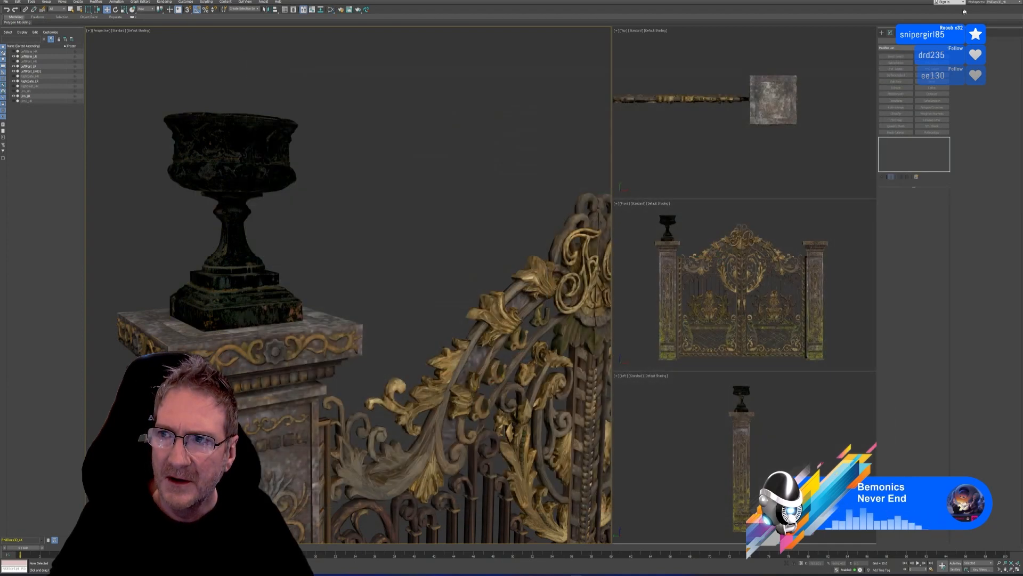
Step: Switch to the desktop and launch Photoshop
{"action": "key", "text": "super+d"}
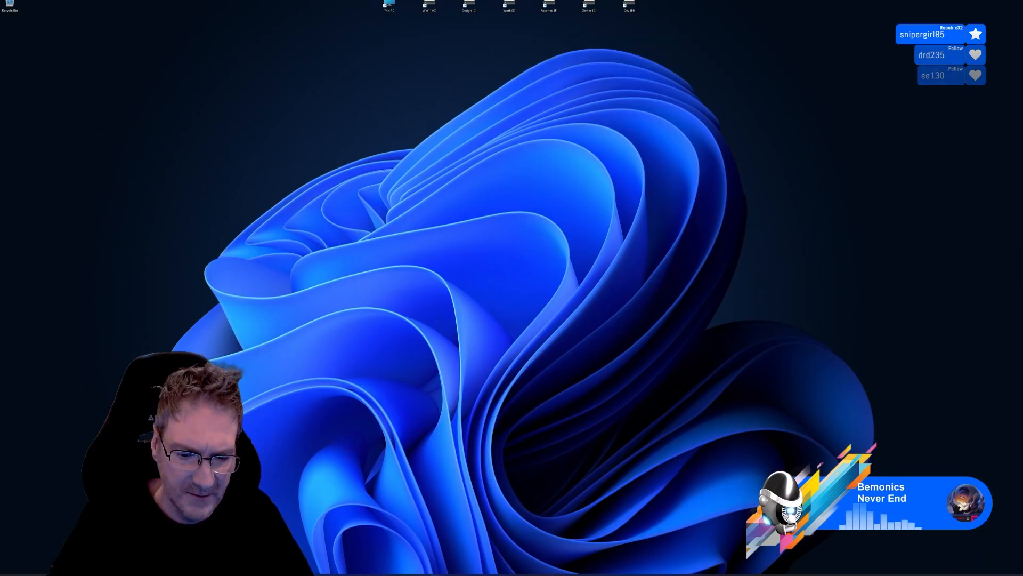
{"action": "key", "text": "super"}
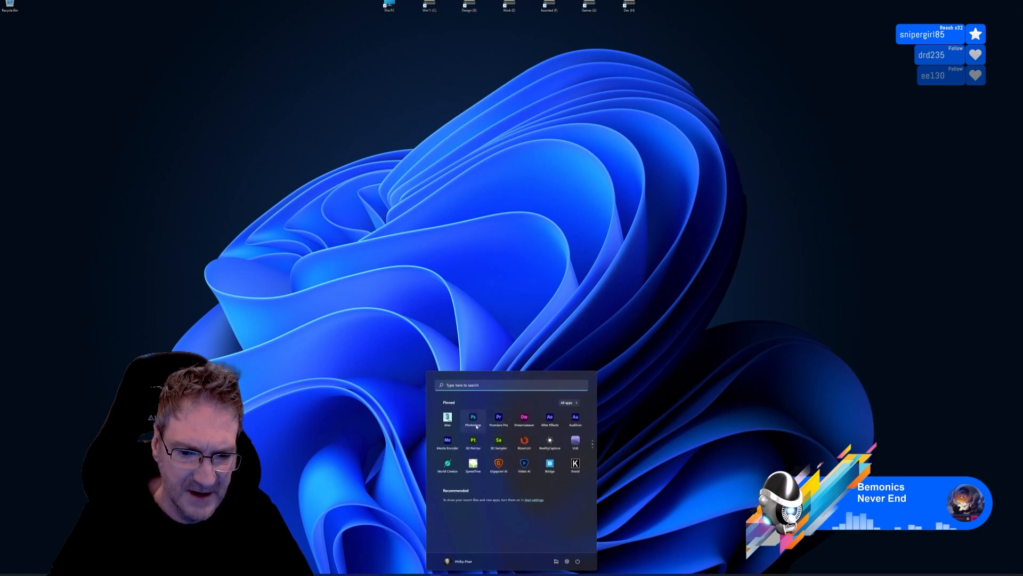
{"action": "left_click", "coordinate": [475, 420]}
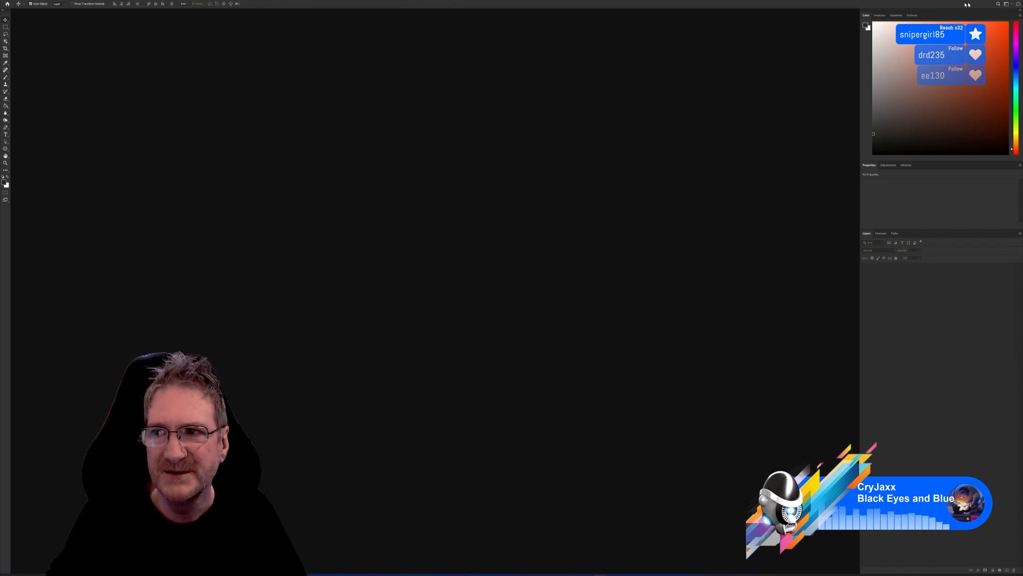
Step: Switch back to 3ds Max and examine the textures on the gates' upper scrollwork and monogram in the perspective view
{"action": "key", "text": "super+d"}
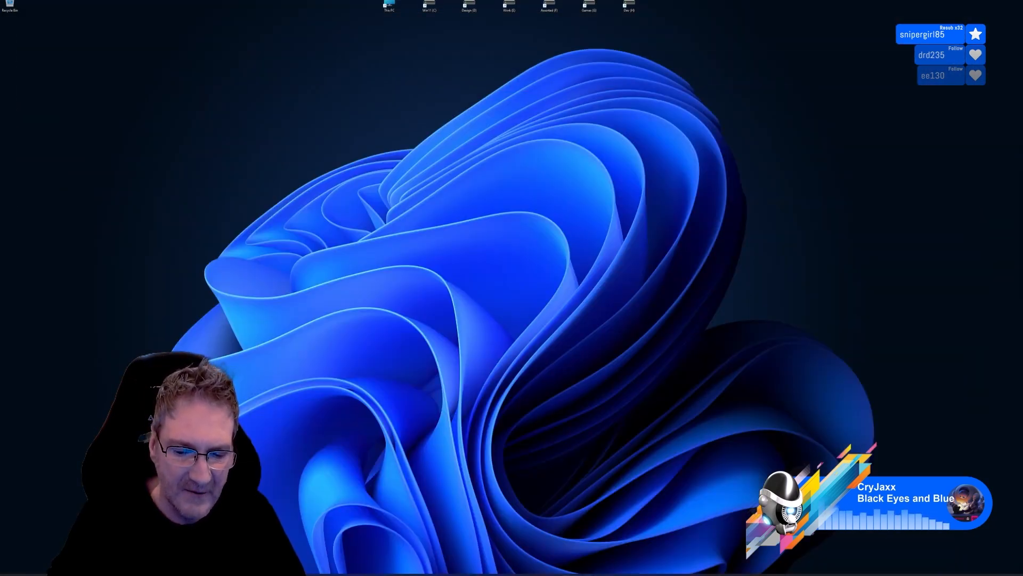
{"action": "key", "text": "alt+Tab"}
{"action": "scroll", "coordinate": [399, 346], "scroll_direction": "down", "scroll_amount": 4}
{"action": "middle_click_drag", "start_coordinate": [416, 318], "coordinate": [307, 191]}
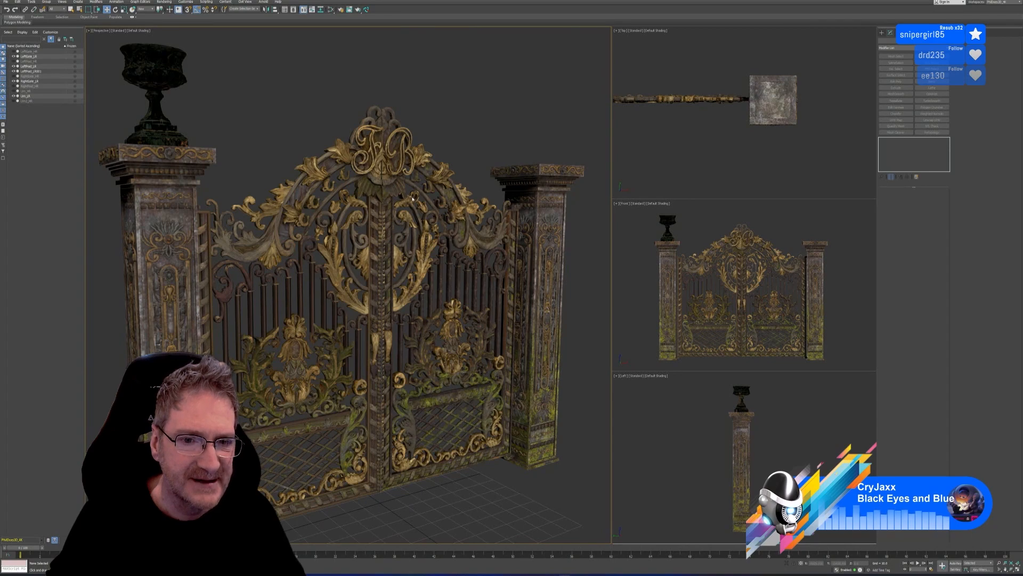
{"action": "scroll", "coordinate": [413, 198], "scroll_direction": "up", "scroll_amount": 6}
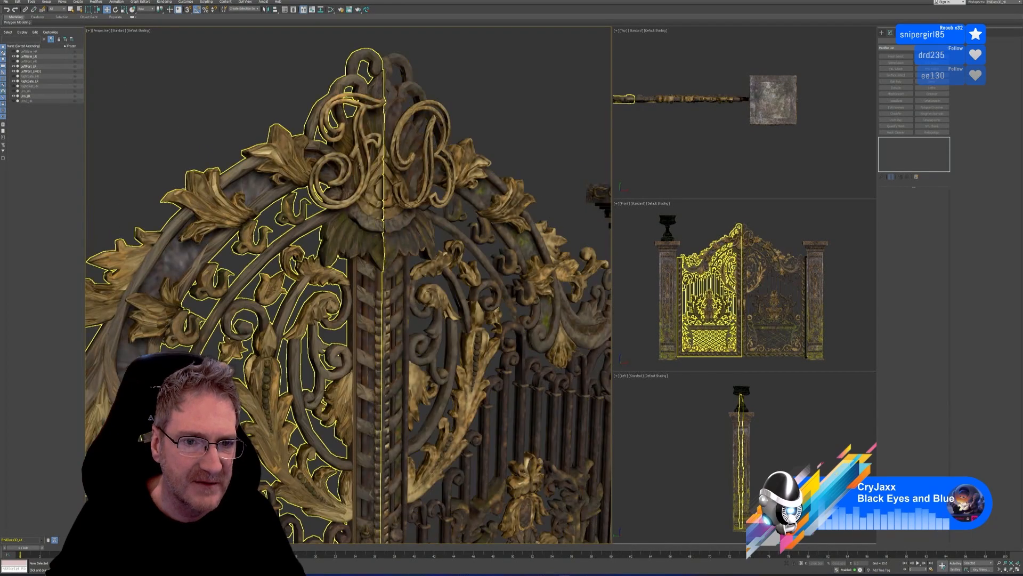
{"action": "scroll", "coordinate": [359, 167], "scroll_direction": "down", "scroll_amount": 6}
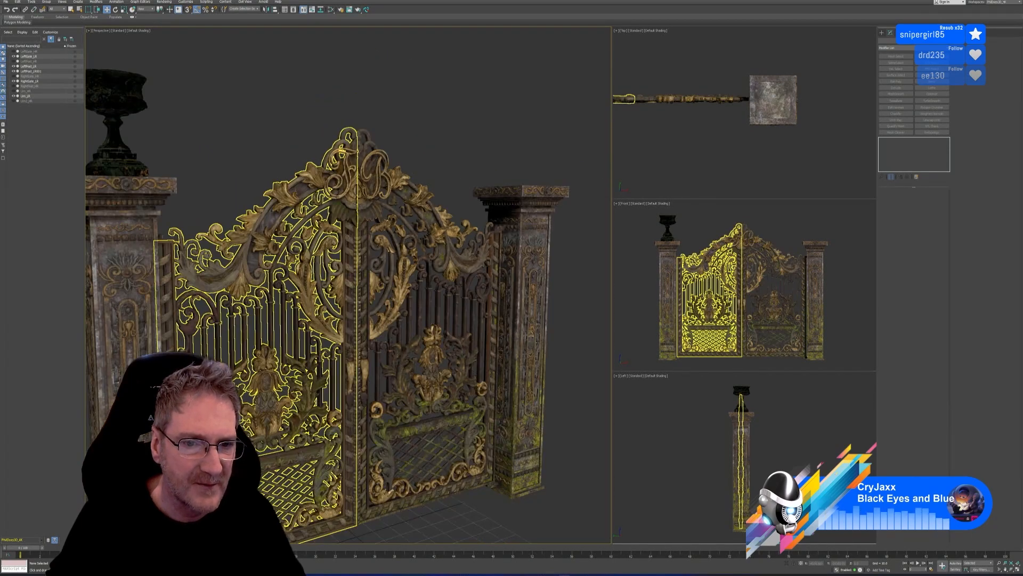
{"action": "scroll", "coordinate": [422, 200], "scroll_direction": "up", "scroll_amount": 3}
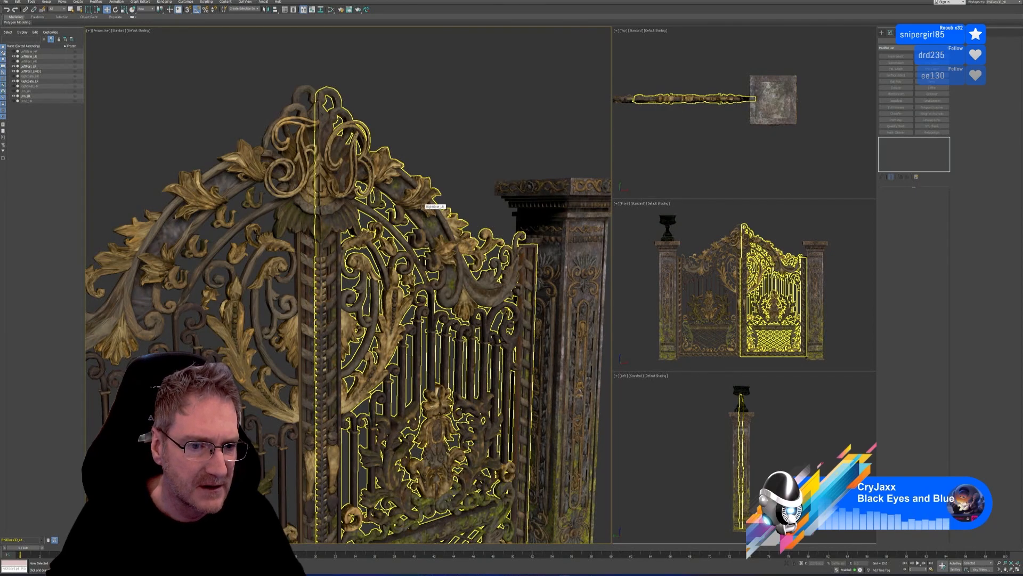
{"action": "scroll", "coordinate": [421, 206], "scroll_direction": "down", "scroll_amount": 3}
{"action": "middle_click_drag", "start_coordinate": [421, 206], "coordinate": [420, 128]}
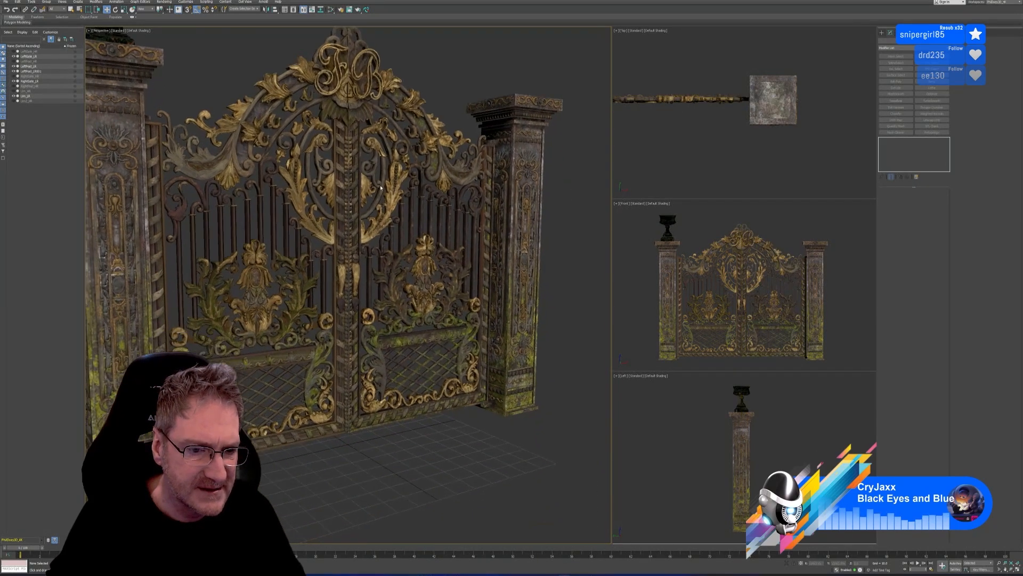
Step: Examine the textures on the gates' lower lattice panels, floral ornaments and bottom frame up close
{"action": "scroll", "coordinate": [260, 300], "scroll_direction": "up", "scroll_amount": 2}
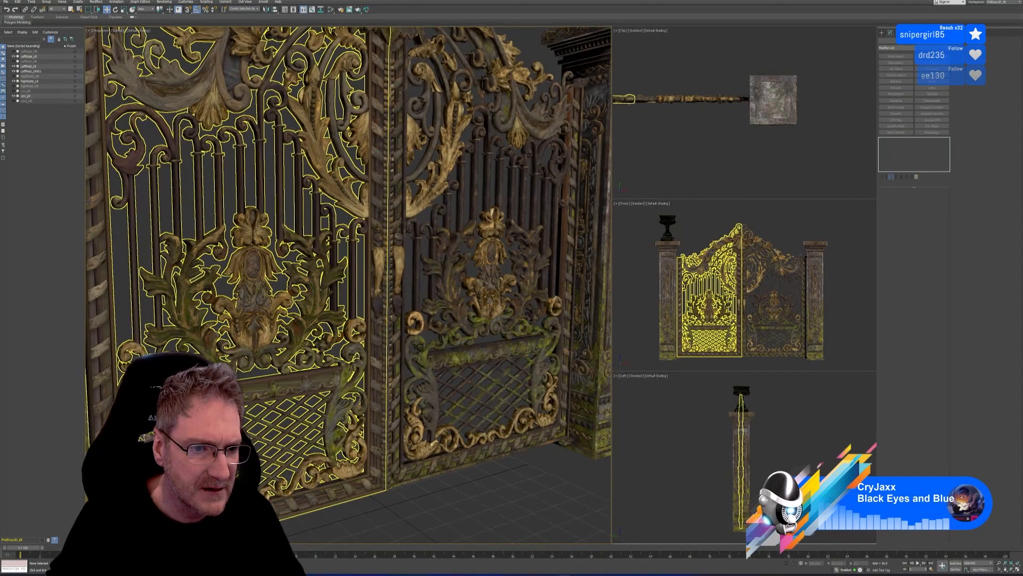
{"action": "middle_click_drag", "start_coordinate": [317, 292], "coordinate": [318, 197]}
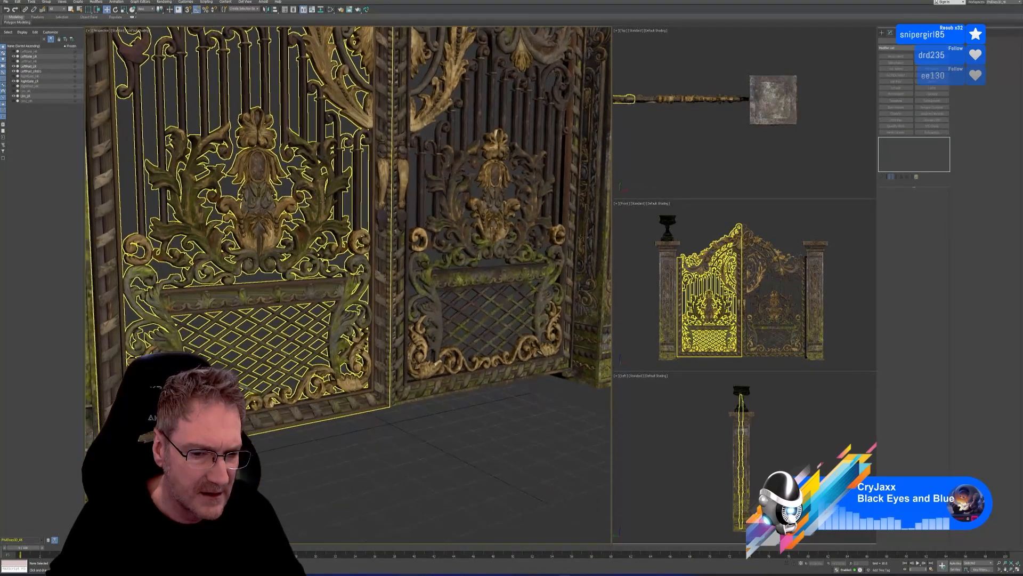
{"action": "scroll", "coordinate": [175, 405], "scroll_direction": "up", "scroll_amount": 2}
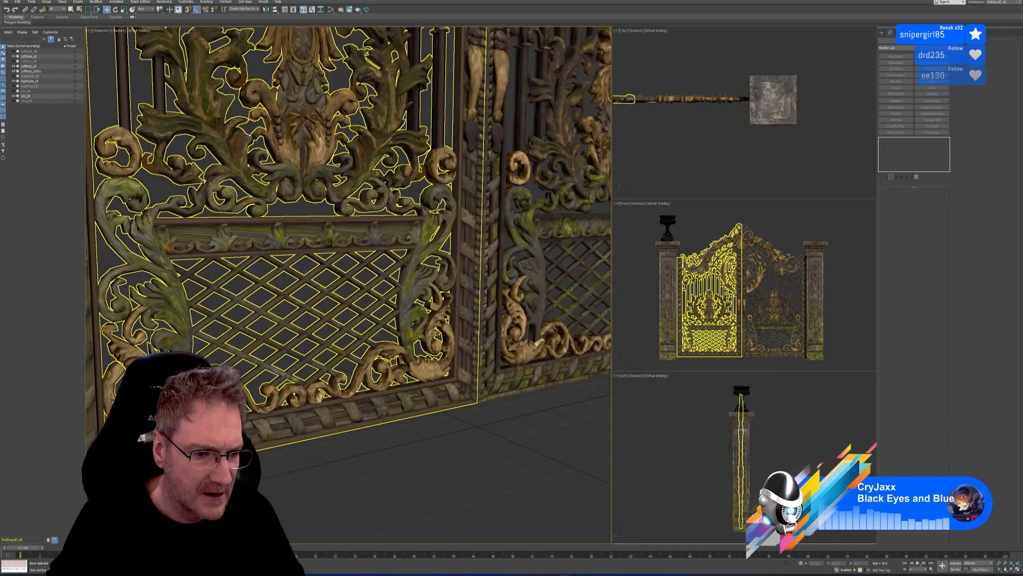
{"action": "middle_click_drag", "start_coordinate": [506, 357], "coordinate": [236, 355]}
{"action": "scroll", "coordinate": [232, 210], "scroll_direction": "down", "scroll_amount": 2}
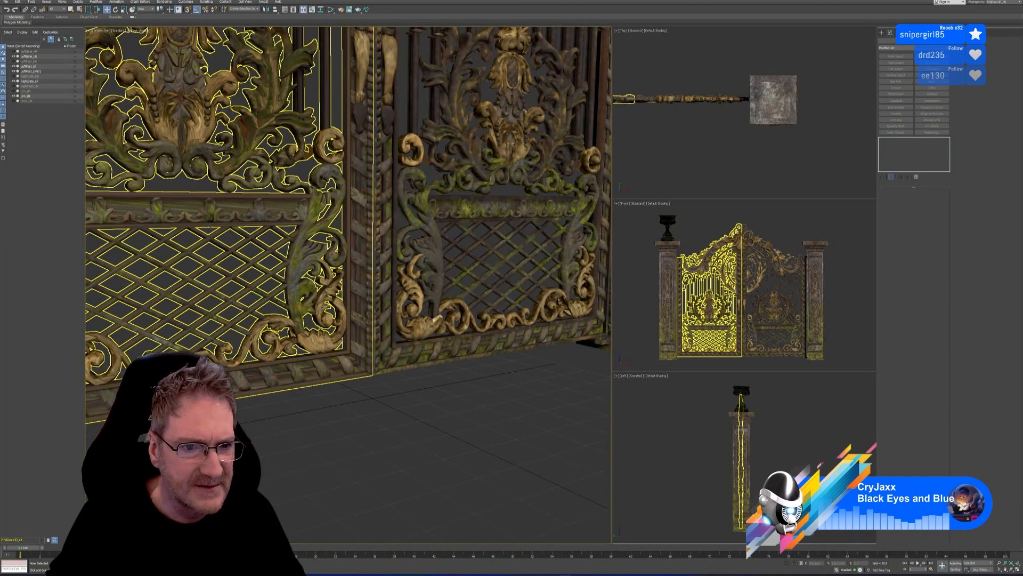
{"action": "middle_click_drag", "start_coordinate": [211, 226], "coordinate": [320, 294]}
{"action": "scroll", "coordinate": [317, 292], "scroll_direction": "down", "scroll_amount": 2}
{"action": "scroll", "coordinate": [304, 296], "scroll_direction": "down", "scroll_amount": 5}
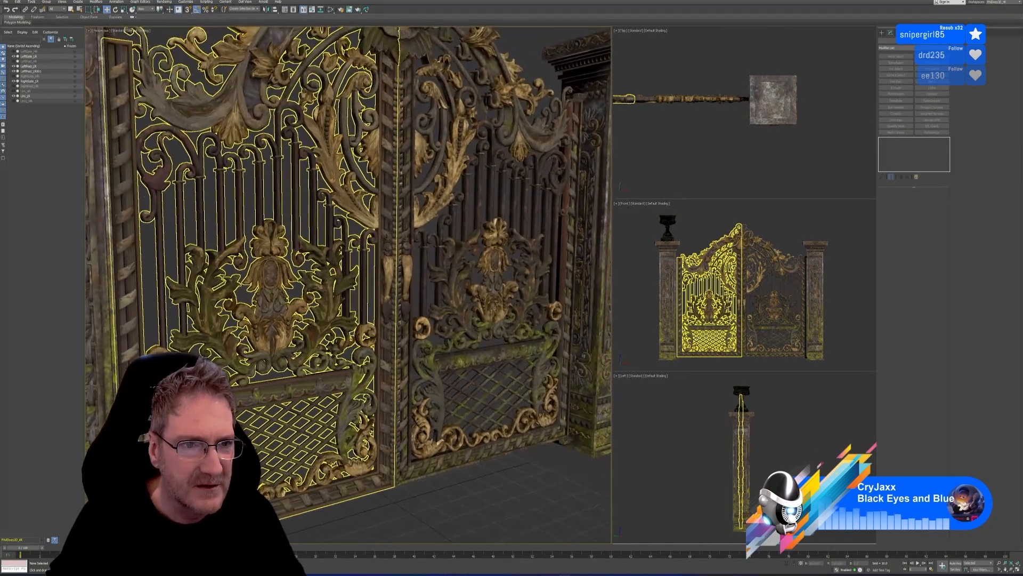
{"action": "scroll", "coordinate": [183, 153], "scroll_direction": "up", "scroll_amount": 3}
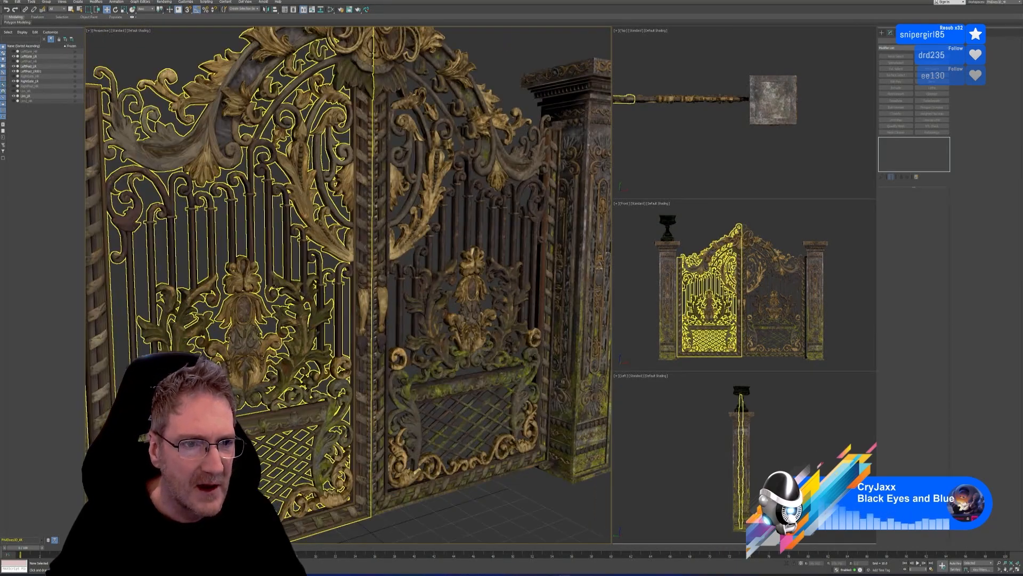
Step: Examine the textures on the left gate's vertical bars and both gates' upper scrollwork and monogram in the perspective view
{"action": "scroll", "coordinate": [182, 154], "scroll_direction": "up", "scroll_amount": 5}
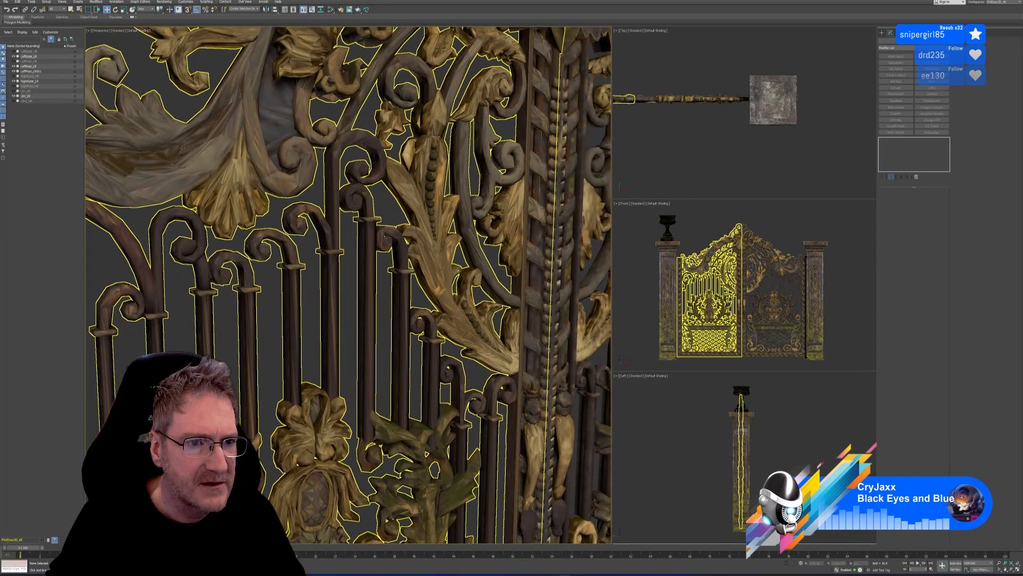
{"action": "scroll", "coordinate": [189, 152], "scroll_direction": "down", "scroll_amount": 5}
{"action": "scroll", "coordinate": [189, 152], "scroll_direction": "down", "scroll_amount": 4}
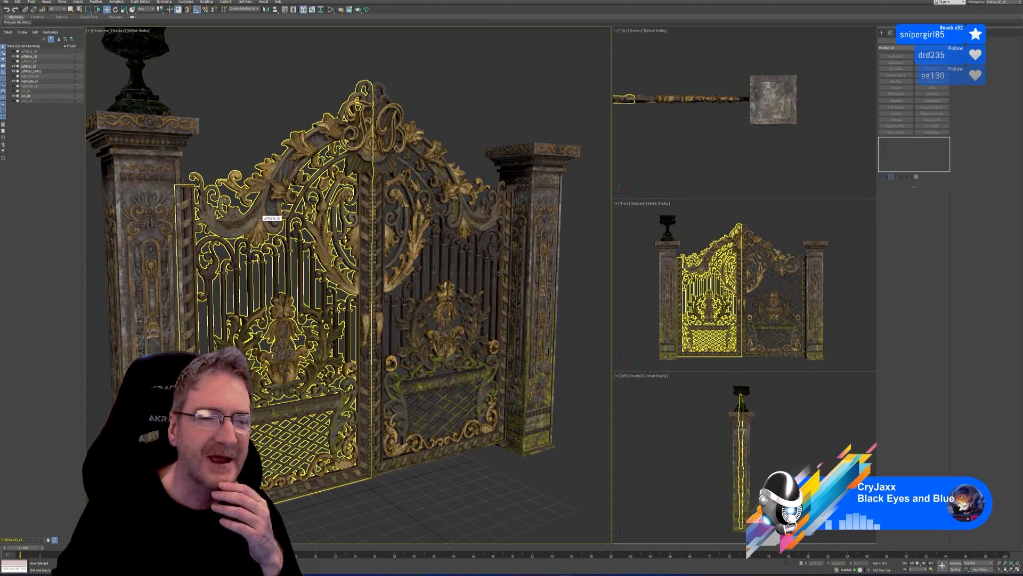
{"action": "scroll", "coordinate": [429, 178], "scroll_direction": "up", "scroll_amount": 6}
{"action": "scroll", "coordinate": [434, 183], "scroll_direction": "down", "scroll_amount": 6}
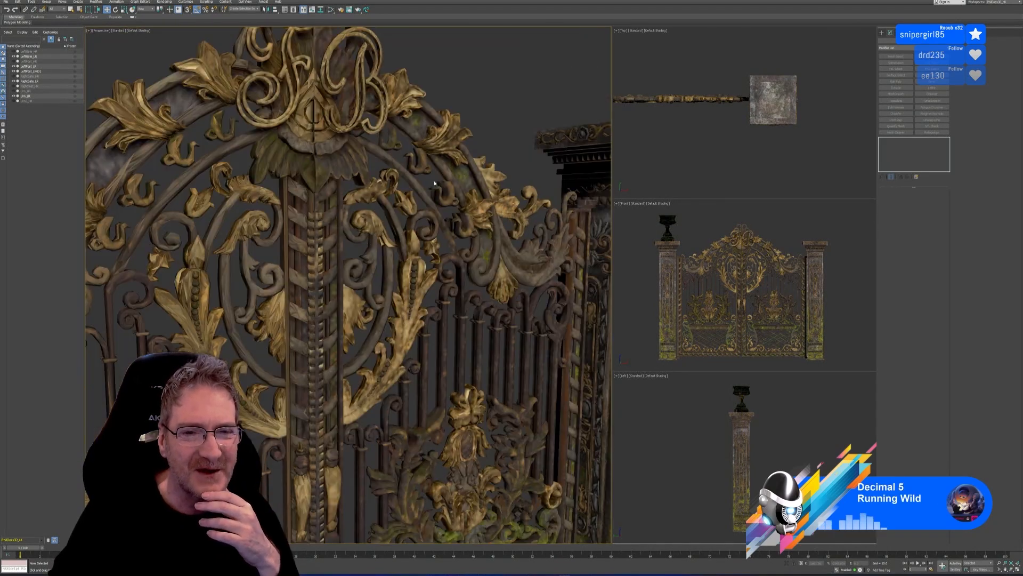
{"action": "scroll", "coordinate": [330, 203], "scroll_direction": "up", "scroll_amount": 5}
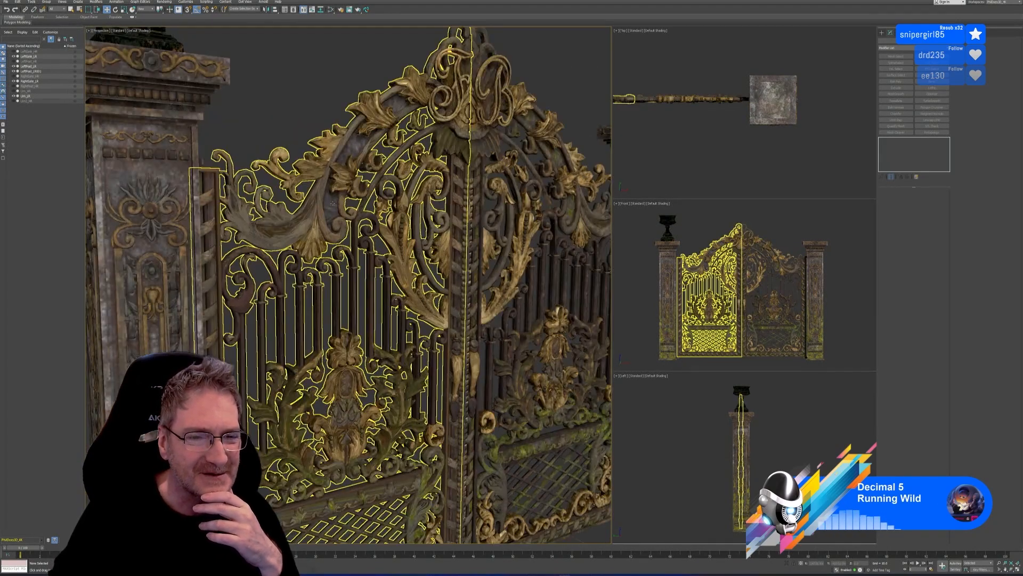
{"action": "scroll", "coordinate": [332, 203], "scroll_direction": "down", "scroll_amount": 5}
{"action": "middle_click_drag", "start_coordinate": [345, 203], "coordinate": [318, 203]}
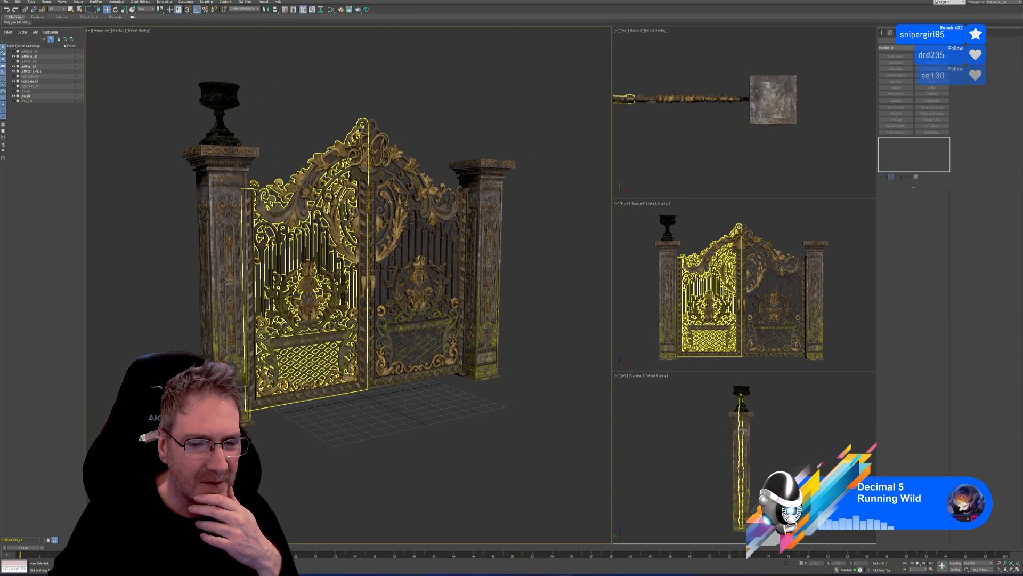
Step: Examine the textures on the left gate's floral ornament and the mossy rail above its lattice panel up close
{"action": "scroll", "coordinate": [310, 269], "scroll_direction": "up", "scroll_amount": 5}
{"action": "scroll", "coordinate": [308, 313], "scroll_direction": "up", "scroll_amount": 2}
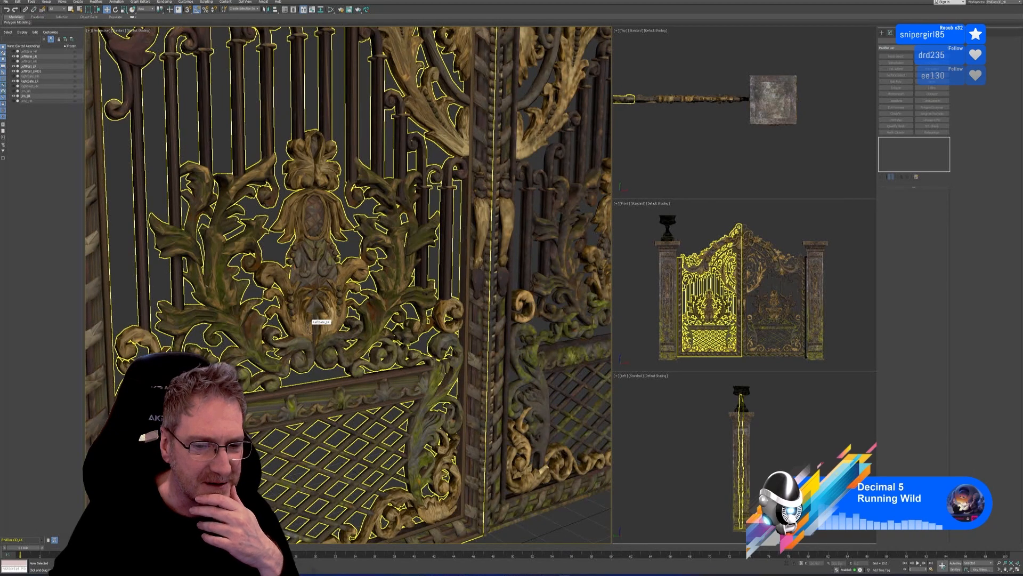
{"action": "scroll", "coordinate": [342, 406], "scroll_direction": "up", "scroll_amount": 4}
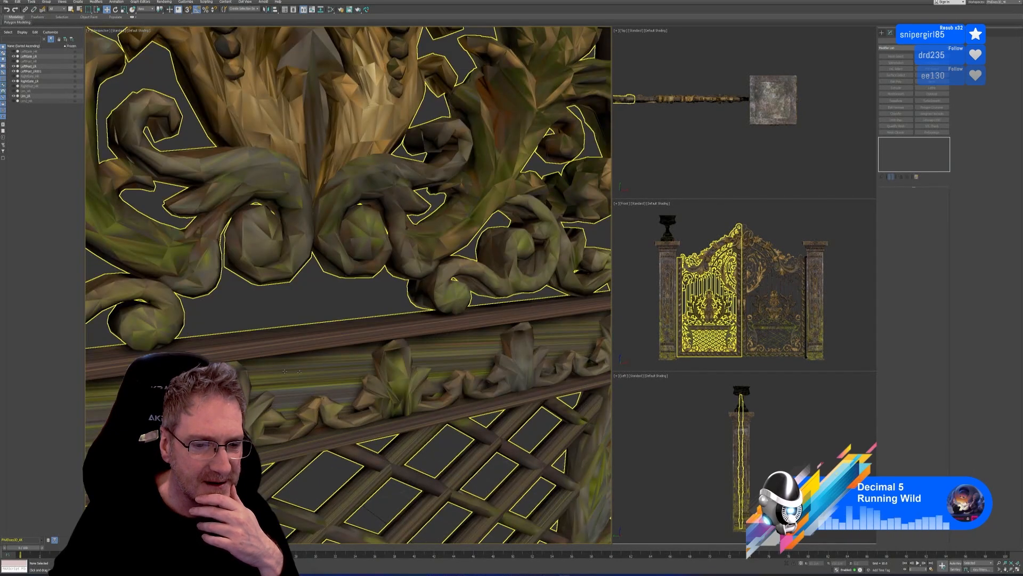
{"action": "scroll", "coordinate": [309, 380], "scroll_direction": "down", "scroll_amount": 10}
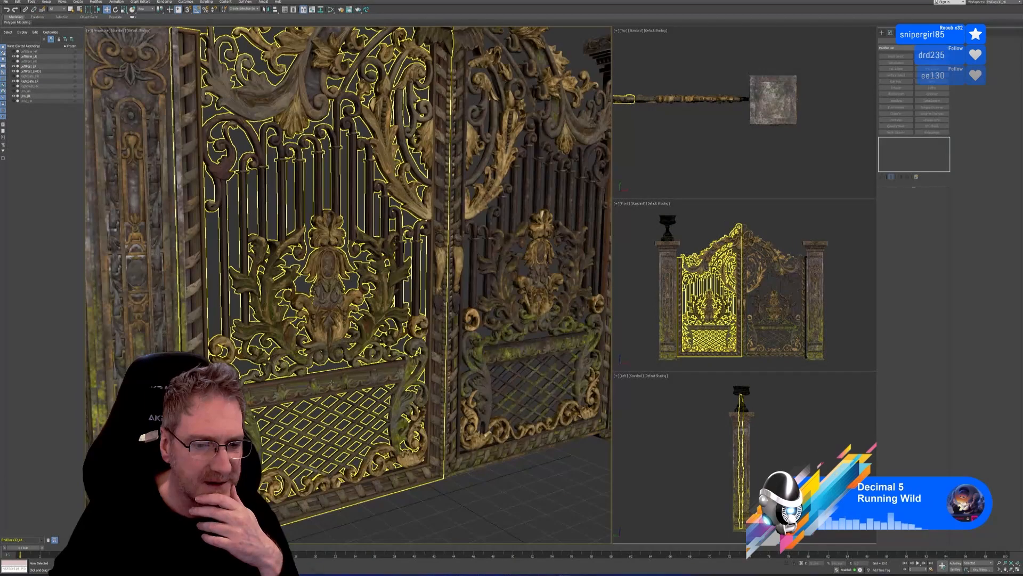
{"action": "middle_click_drag", "start_coordinate": [333, 377], "coordinate": [317, 396]}
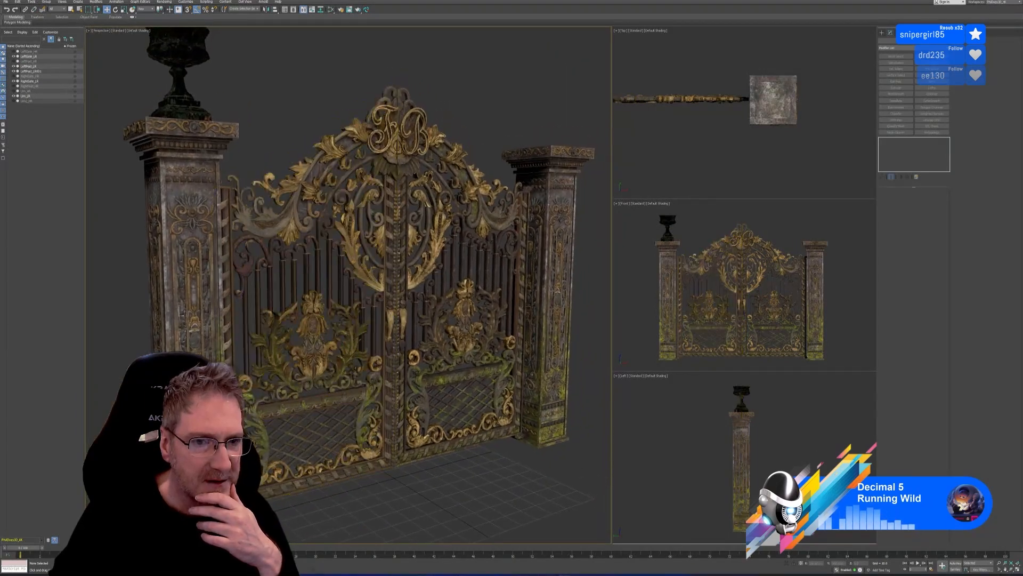
Step: Select the left gate, inspect its map channels with the Channel Info utility, and close the Map Channel Info window
{"action": "left_click", "coordinate": [308, 171]}
{"action": "left_click", "coordinate": [924, 33]}
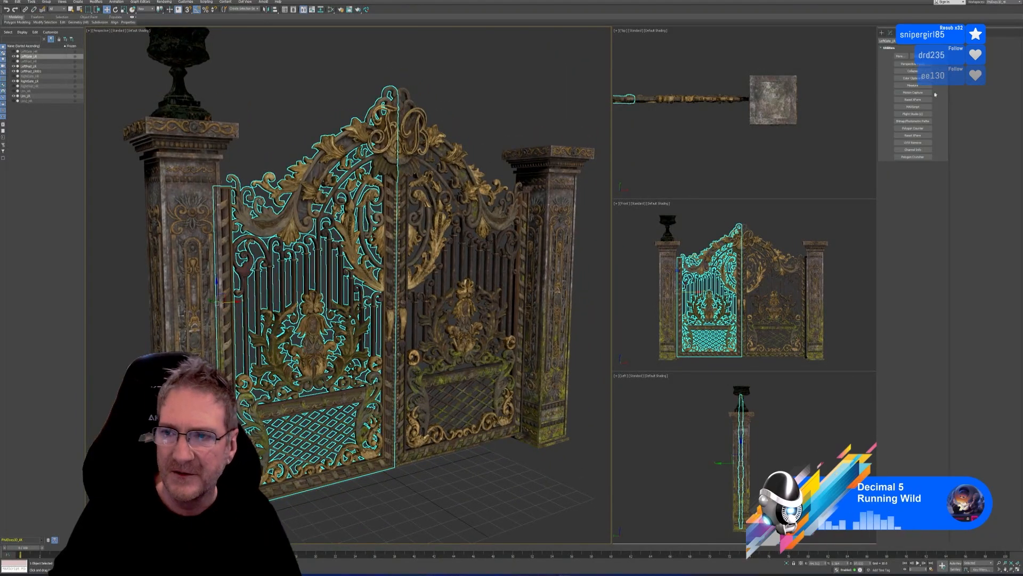
{"action": "left_click", "coordinate": [913, 150]}
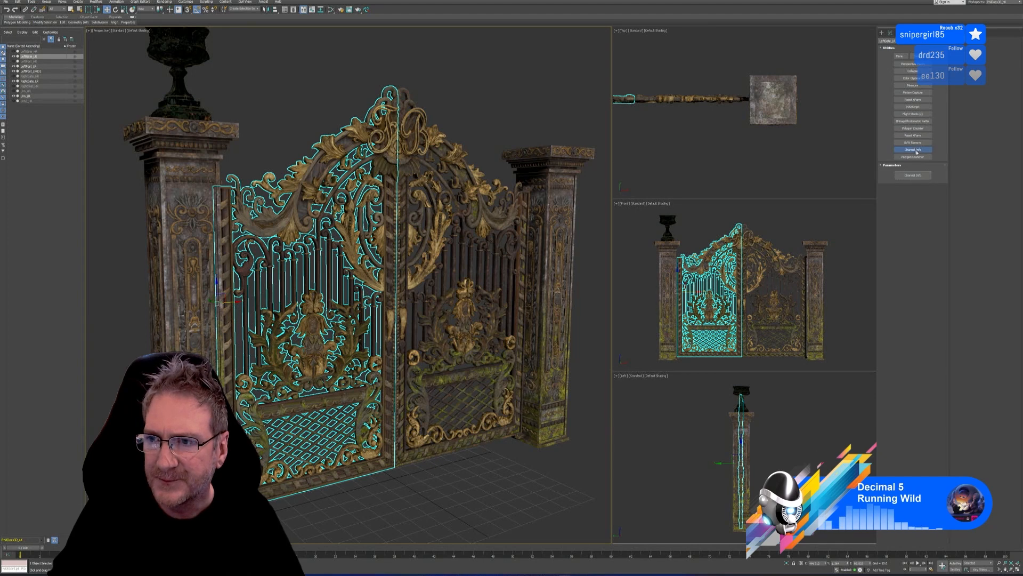
{"action": "left_click", "coordinate": [914, 176]}
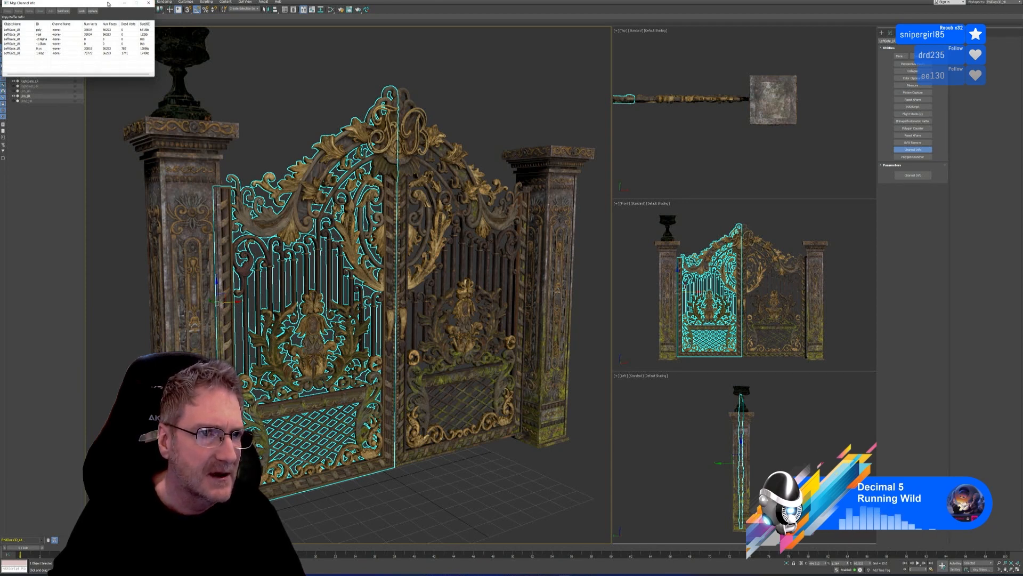
{"action": "left_click_drag", "start_coordinate": [108, 4], "coordinate": [329, 55]}
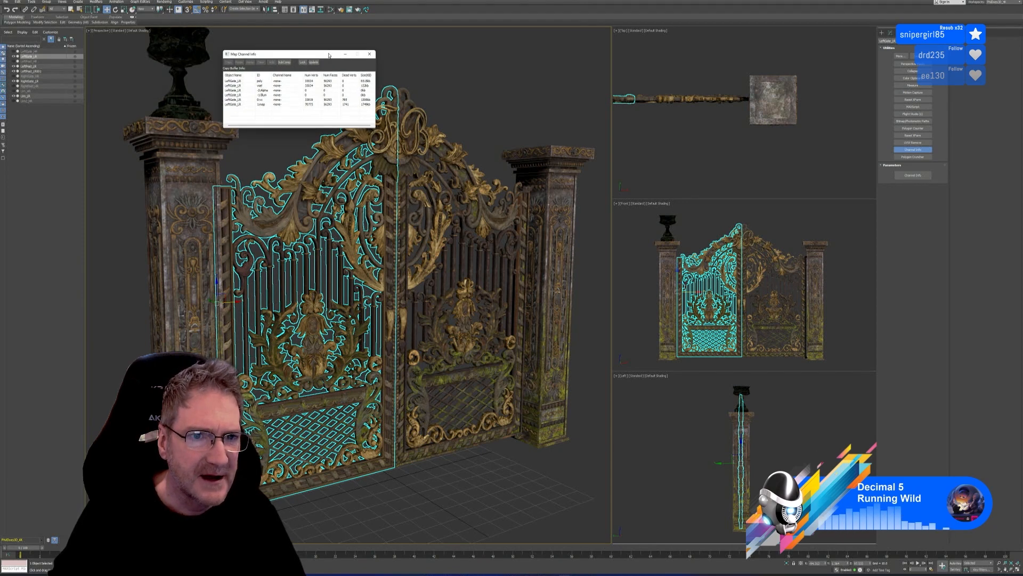
{"action": "left_click", "coordinate": [373, 55]}
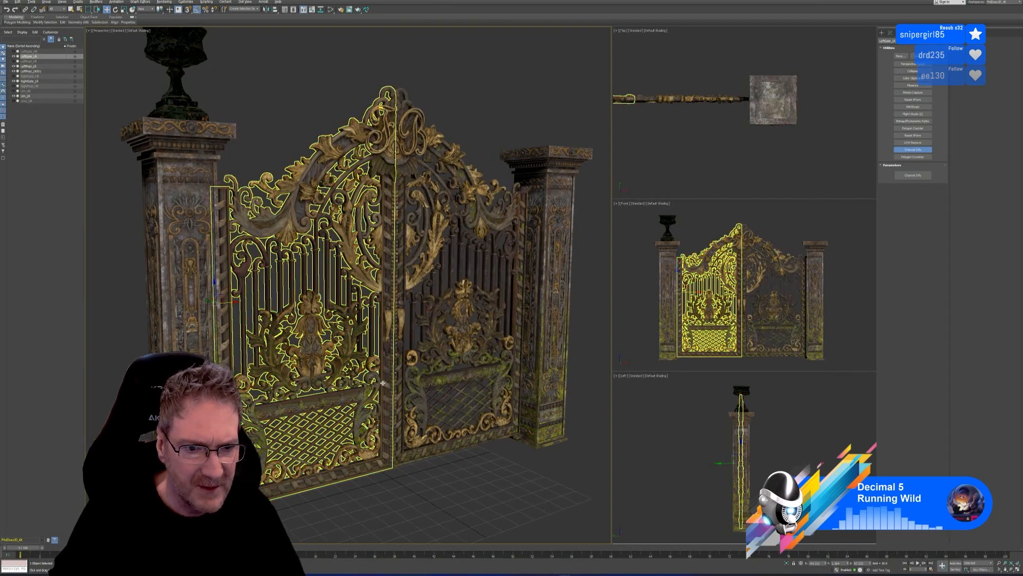
Step: Examine the back of the left gate, including its floral ornament, lattice panel and bottom frame
{"action": "middle_click_drag", "start_coordinate": [383, 383], "coordinate": [465, 374], "text": "alt"}
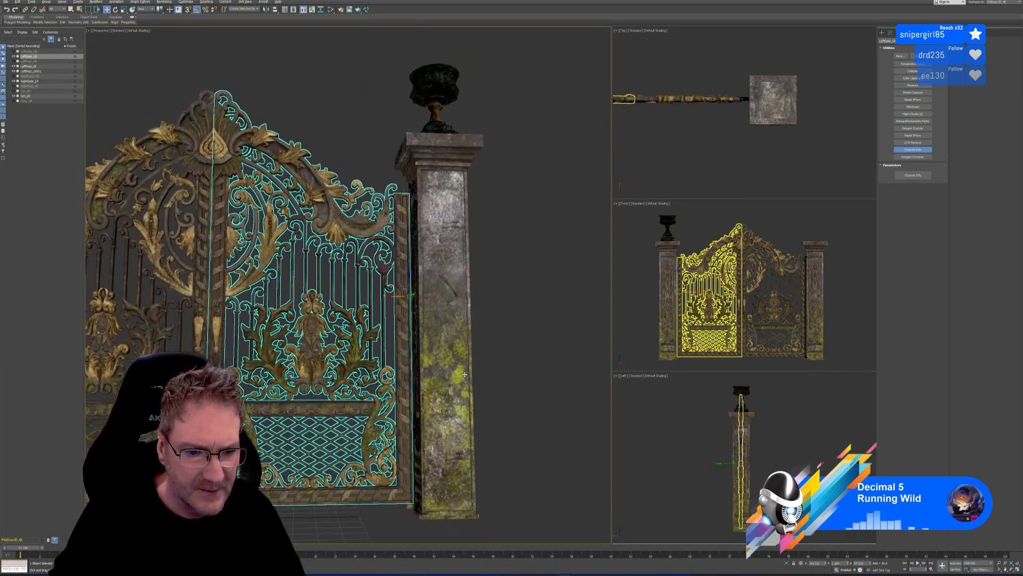
{"action": "scroll", "coordinate": [330, 421], "scroll_direction": "up", "scroll_amount": 5}
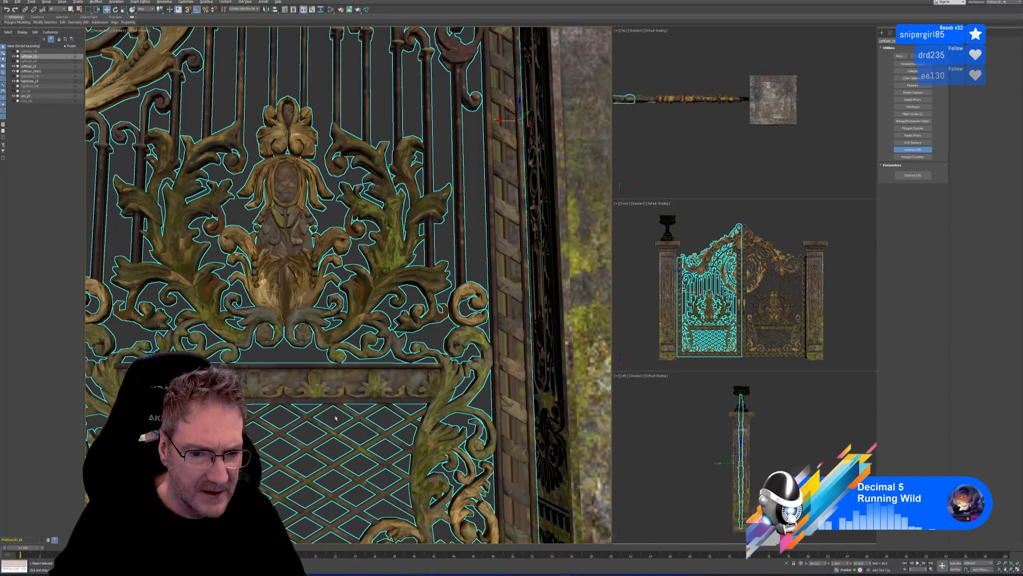
{"action": "middle_click_drag", "start_coordinate": [337, 419], "coordinate": [375, 213], "text": "alt"}
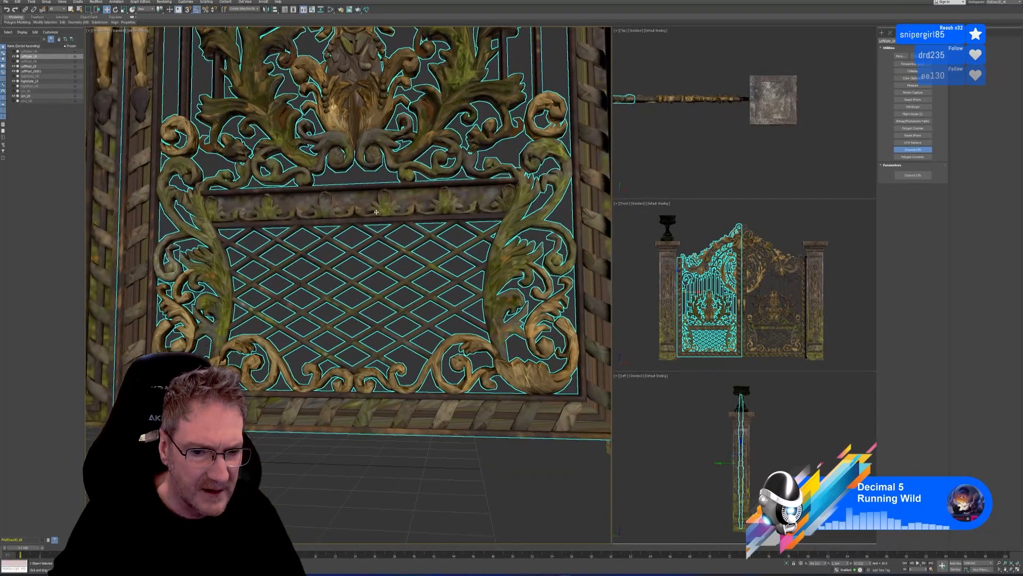
{"action": "scroll", "coordinate": [413, 411], "scroll_direction": "down", "scroll_amount": 3}
{"action": "middle_click_drag", "start_coordinate": [351, 355], "coordinate": [421, 416]}
{"action": "scroll", "coordinate": [233, 257], "scroll_direction": "up", "scroll_amount": 1}
{"action": "scroll", "coordinate": [233, 257], "scroll_direction": "down", "scroll_amount": 2}
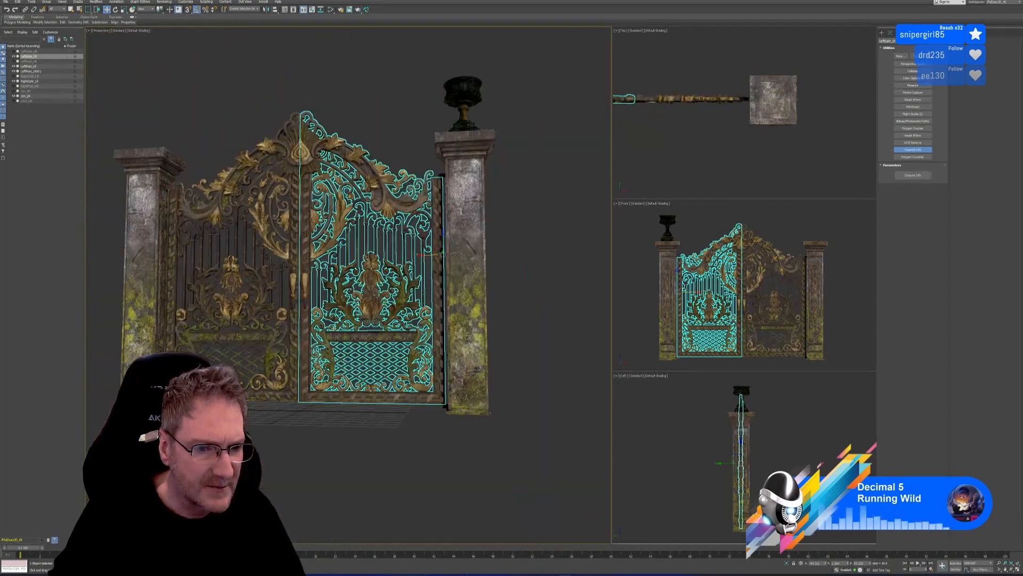
Step: Return to the front of the car gate and compare the left and right gate textures
{"action": "middle_click_drag", "start_coordinate": [376, 370], "coordinate": [256, 325], "text": "alt"}
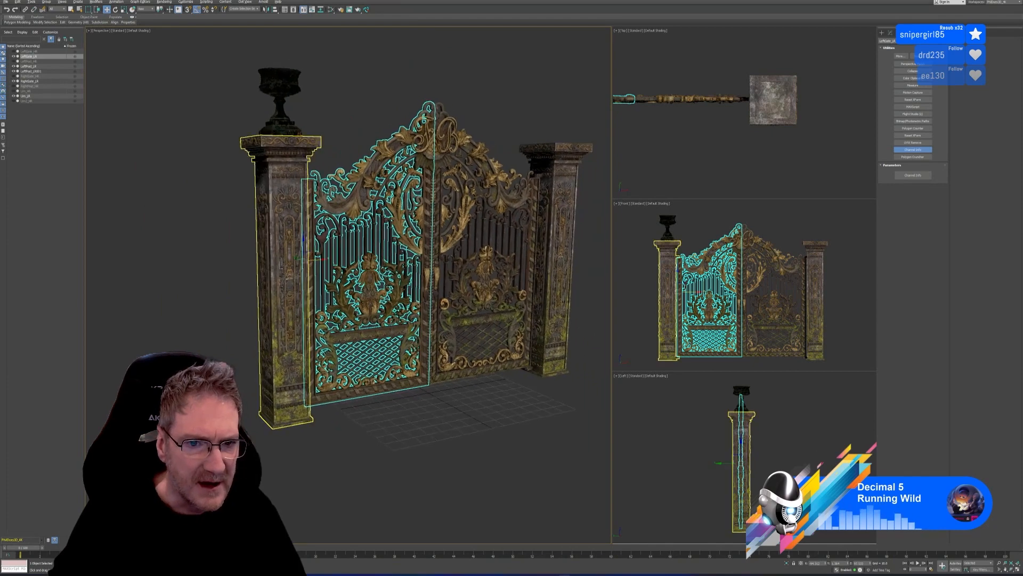
{"action": "middle_click_drag", "start_coordinate": [370, 239], "coordinate": [279, 257]}
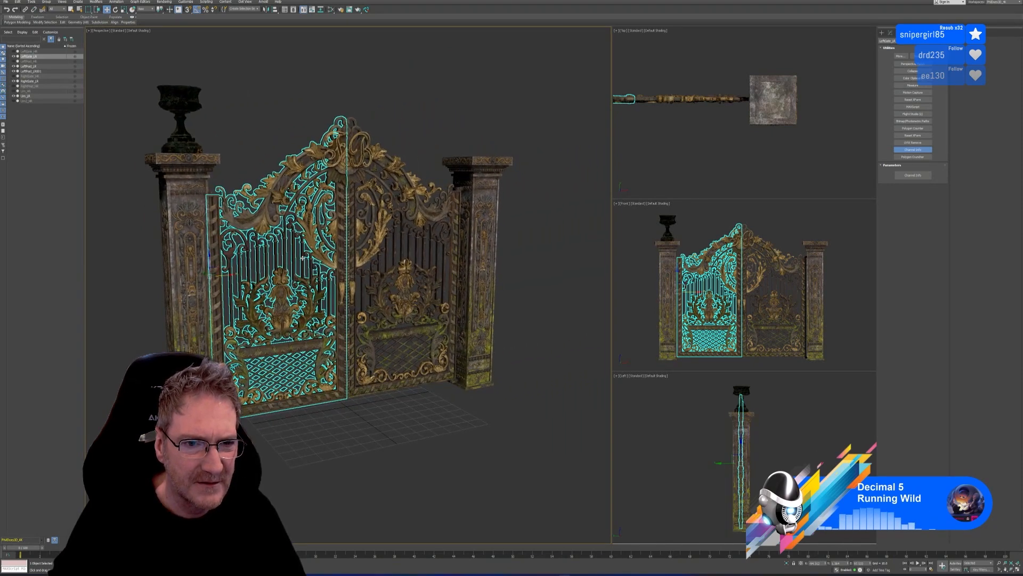
{"action": "scroll", "coordinate": [270, 205], "scroll_direction": "up", "scroll_amount": 3}
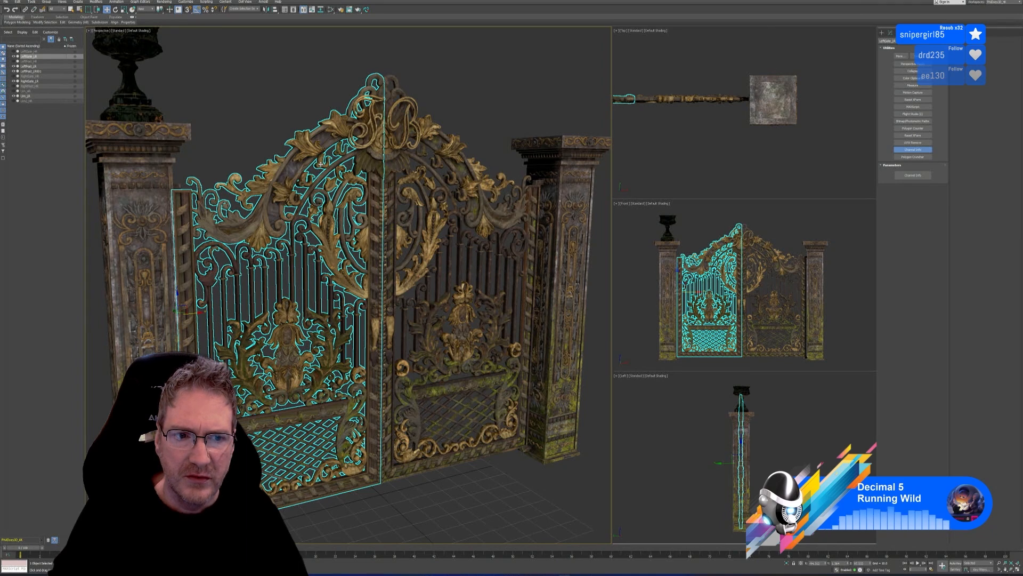
{"action": "scroll", "coordinate": [321, 164], "scroll_direction": "down", "scroll_amount": 3}
{"action": "middle_click_drag", "start_coordinate": [258, 101], "coordinate": [261, 126]}
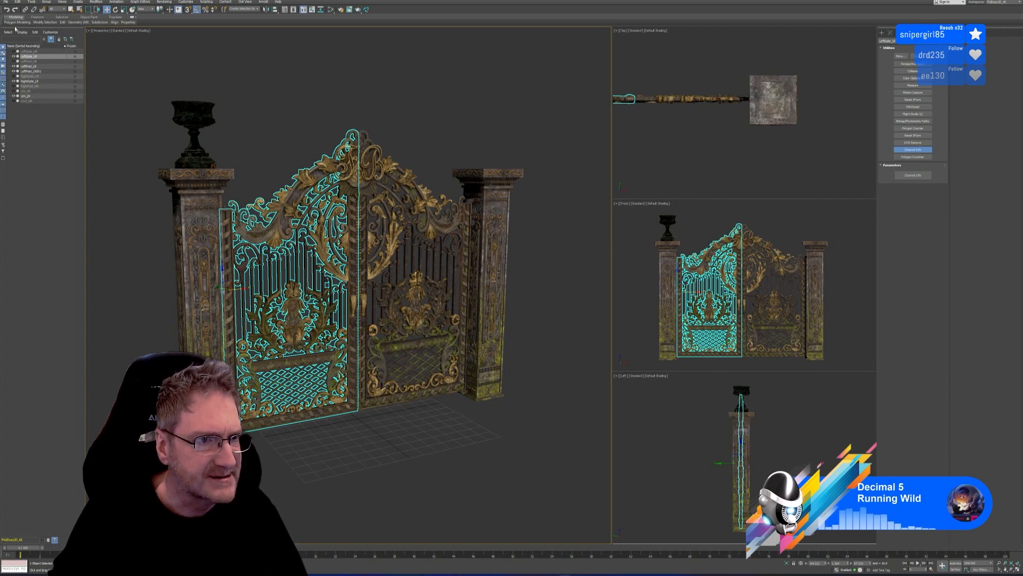
Step: Rename the selected left gate by adding the suffix _OLD to its name
{"action": "left_click", "coordinate": [5, 3]}
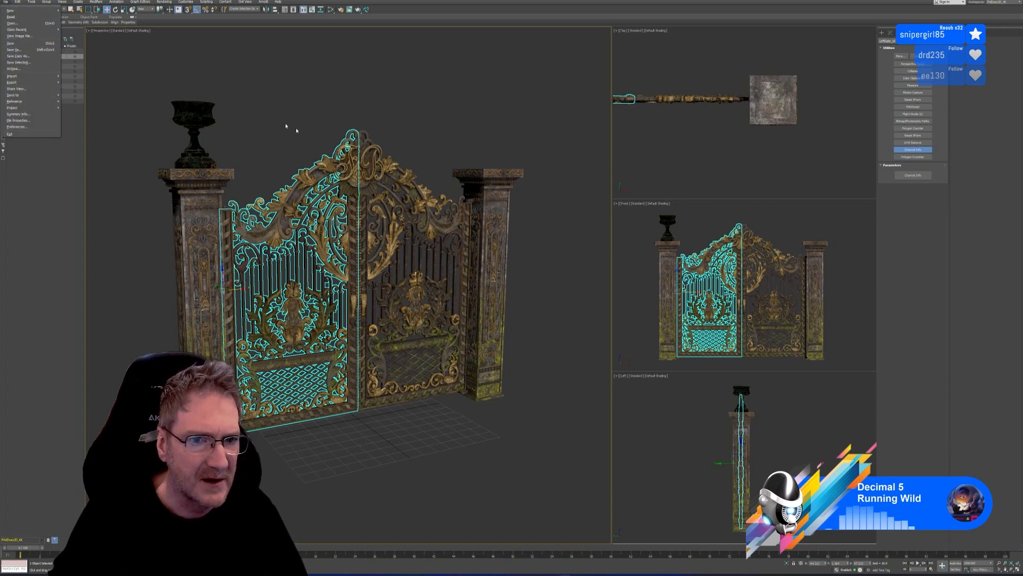
{"action": "left_click", "coordinate": [891, 33]}
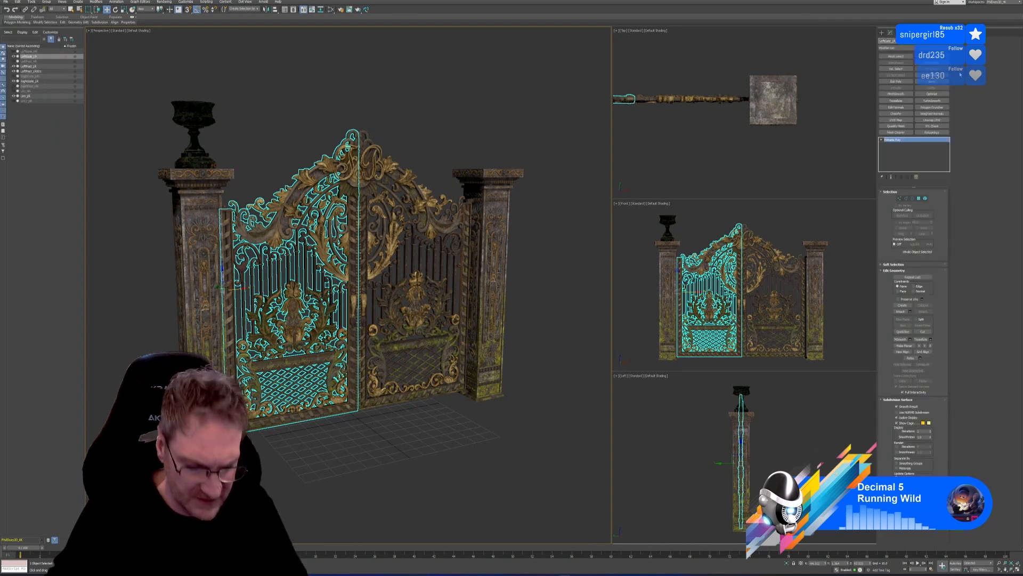
{"action": "type", "text": "_OLD"}
{"action": "key", "text": "Return"}
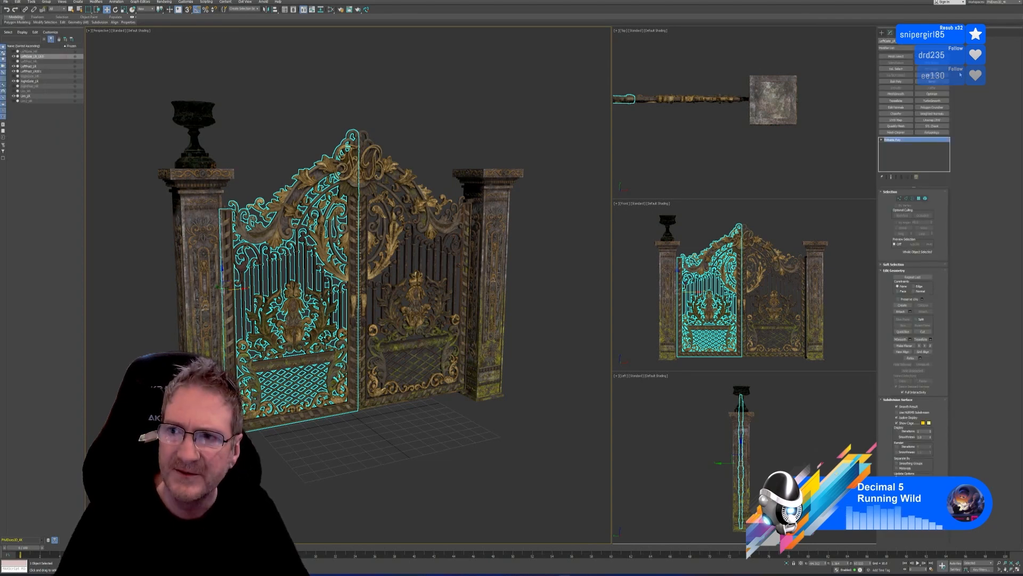
Step: Start importing a file into the scene and browse to the Car Gate folder inside Models
{"action": "left_click", "coordinate": [5, 2]}
{"action": "mouse_move", "coordinate": [23, 75]}
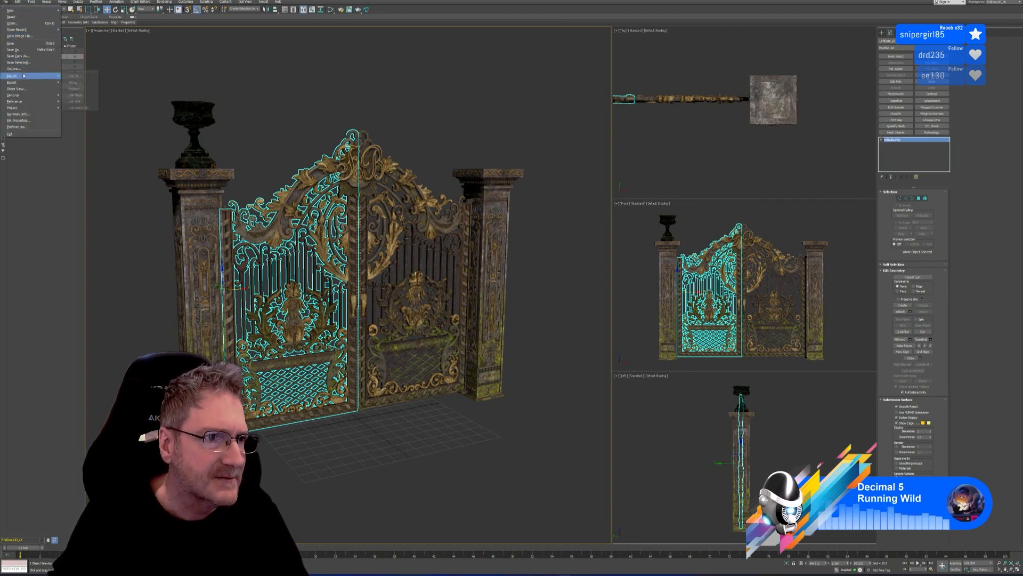
{"action": "left_click", "coordinate": [75, 77]}
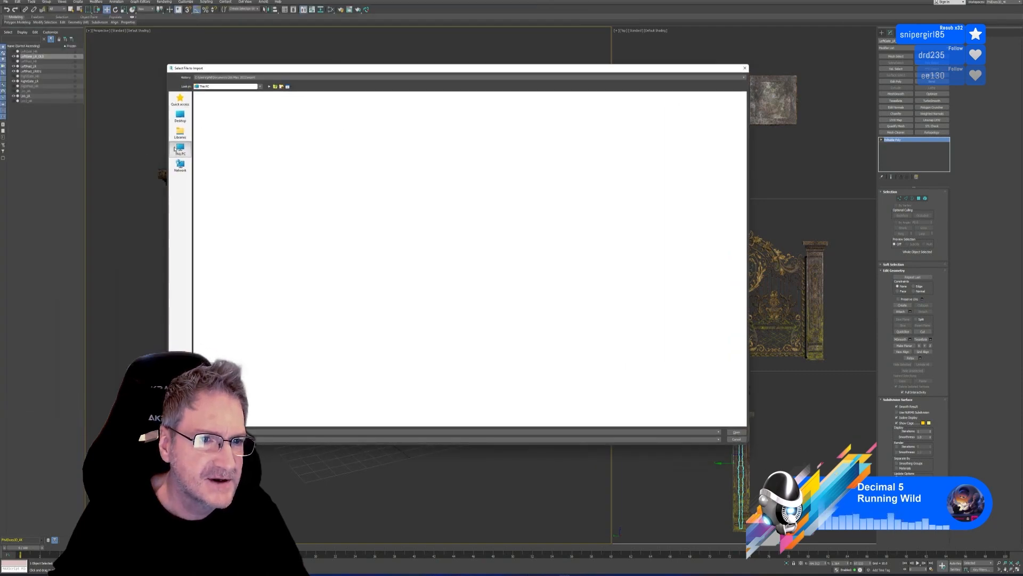
{"action": "double_click", "coordinate": [341, 128]}
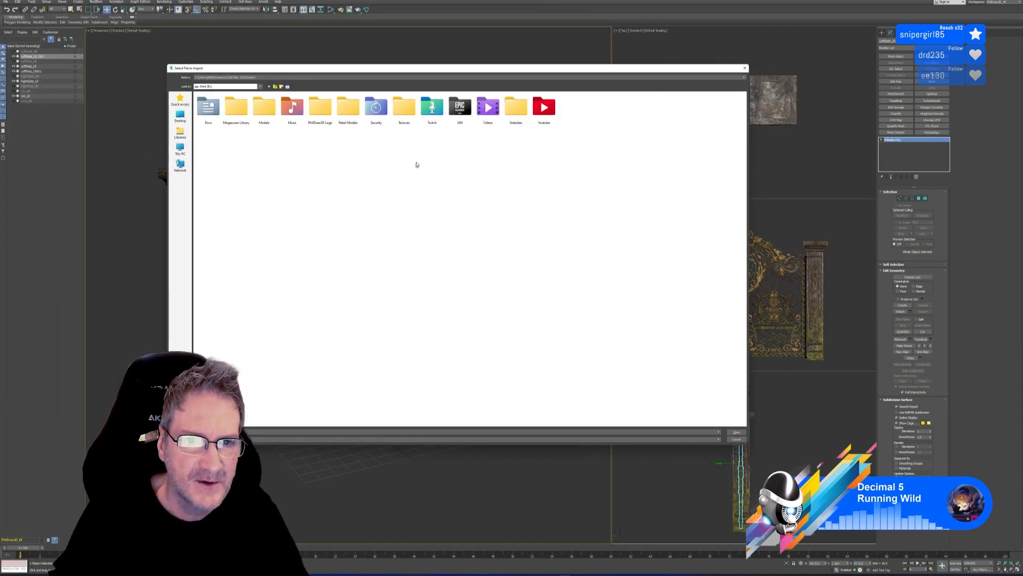
{"action": "double_click", "coordinate": [460, 108]}
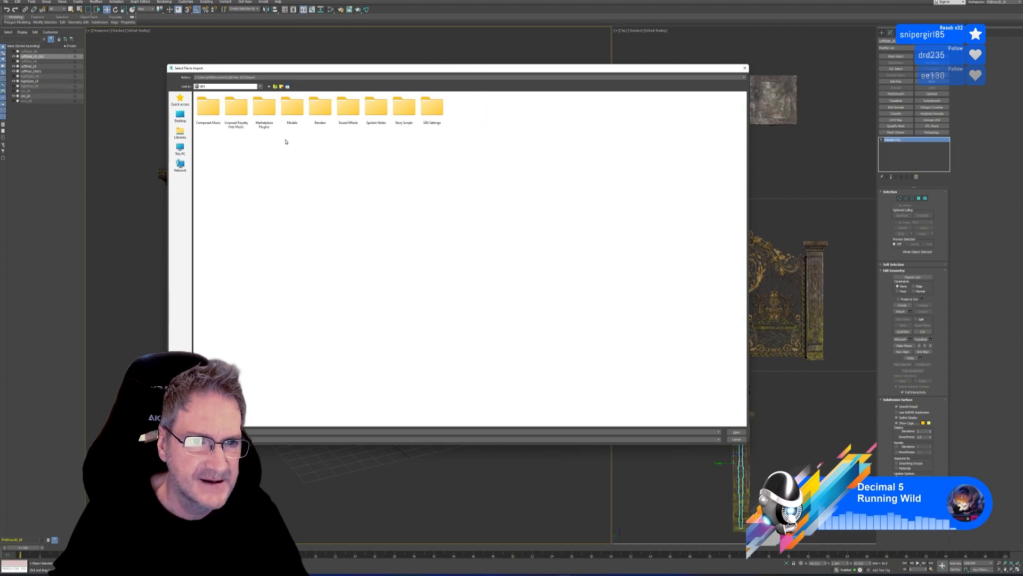
{"action": "double_click", "coordinate": [292, 110]}
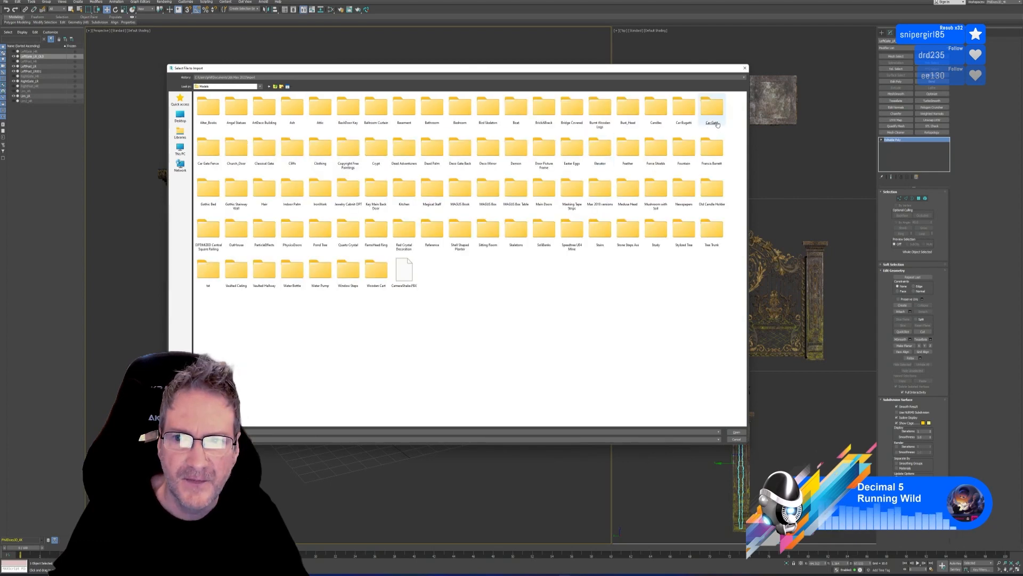
{"action": "double_click", "coordinate": [711, 106]}
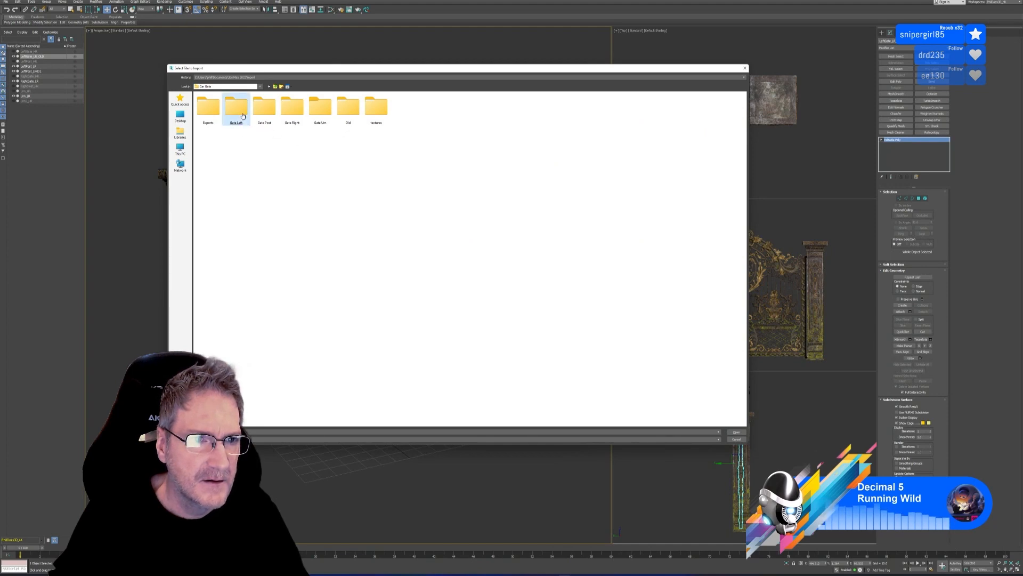
{"action": "key", "text": "Return"}
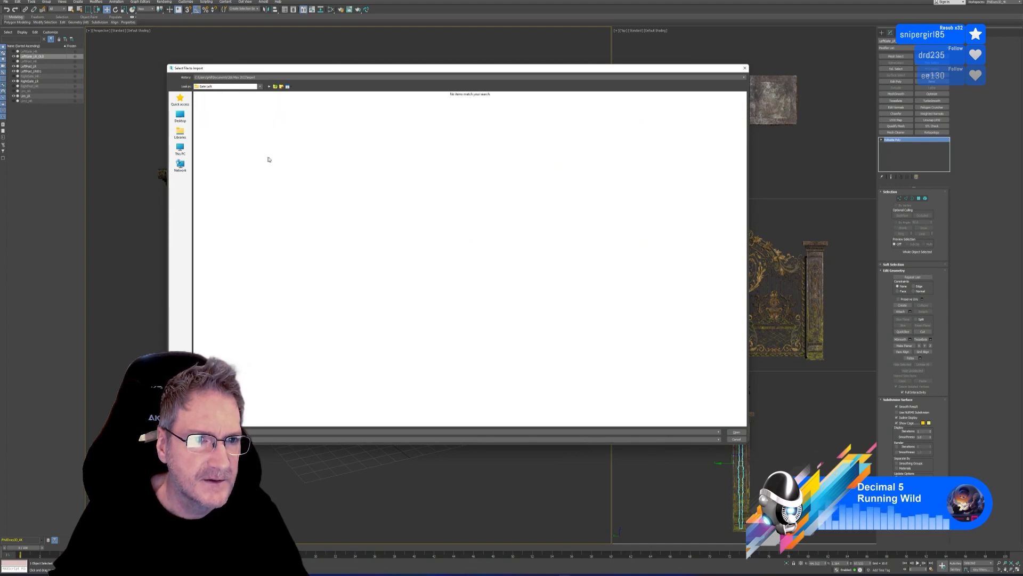
{"action": "left_click", "coordinate": [270, 87]}
{"action": "left_click", "coordinate": [270, 87]}
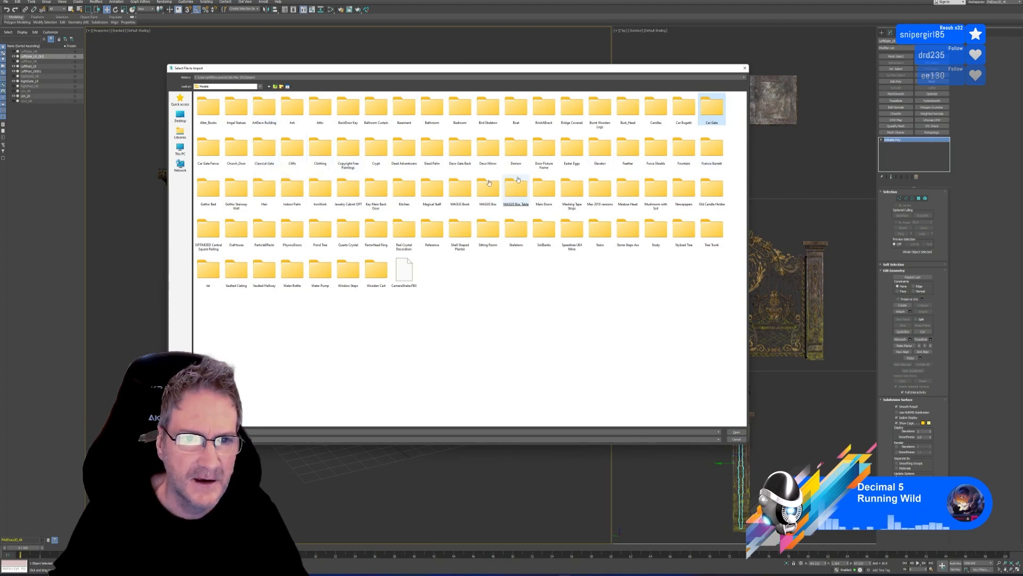
{"action": "double_click", "coordinate": [711, 113]}
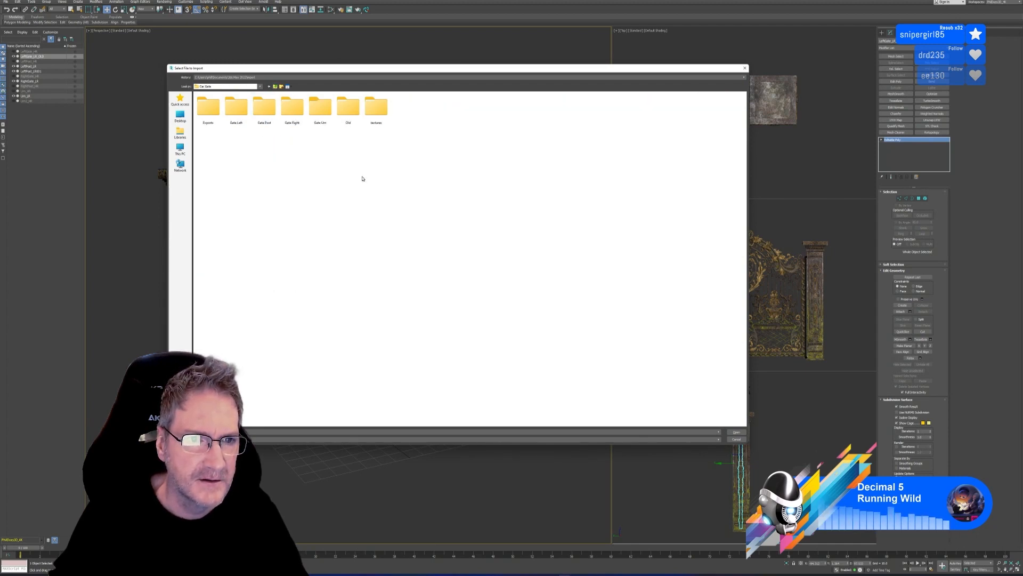
Step: Import Gate_Left_LR.fbx from the Exports folder inside Car Gate, keeping the default FBX import settings
{"action": "left_click", "coordinate": [718, 440]}
{"action": "left_click", "coordinate": [718, 441]}
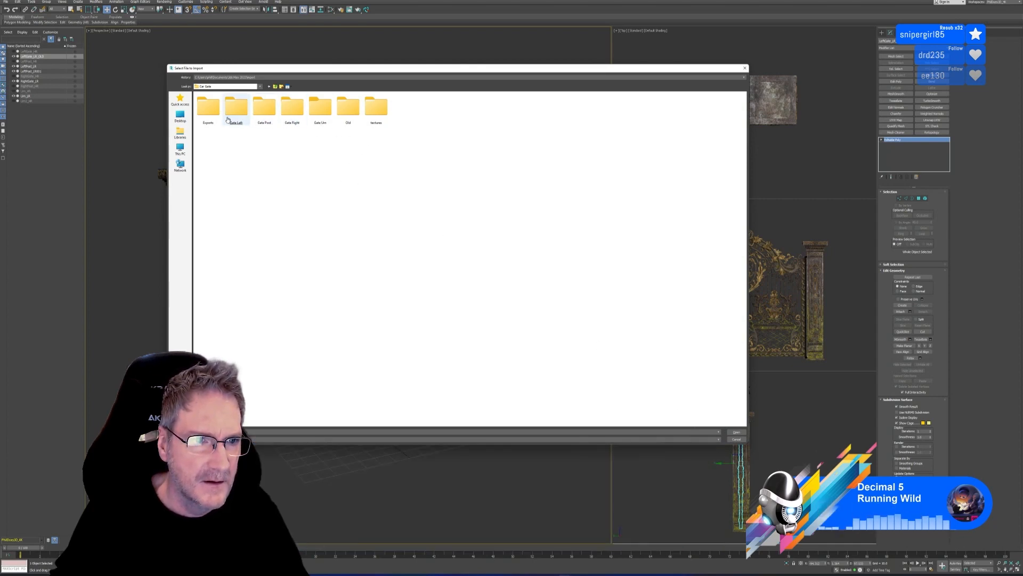
{"action": "double_click", "coordinate": [208, 107]}
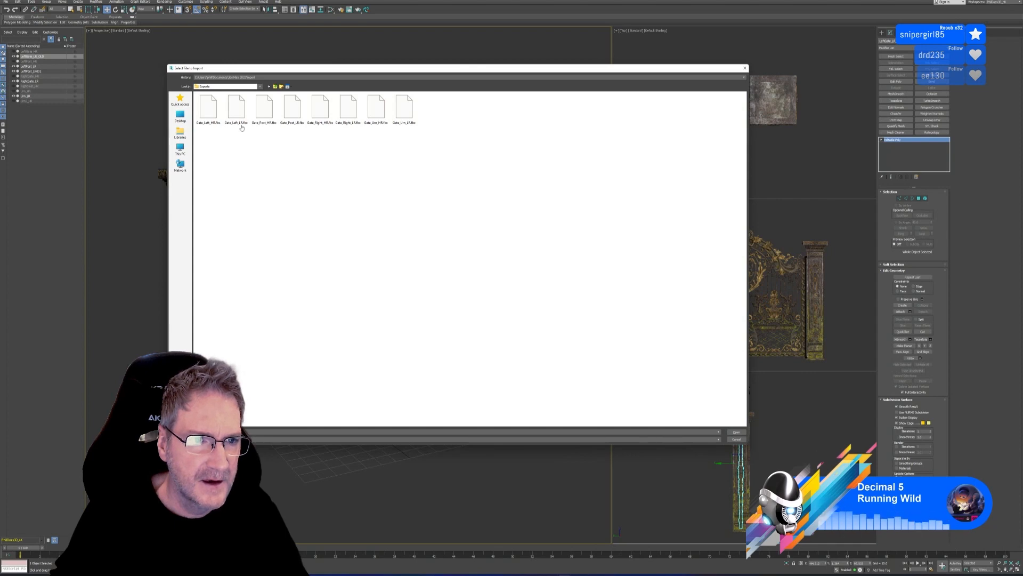
{"action": "double_click", "coordinate": [237, 110]}
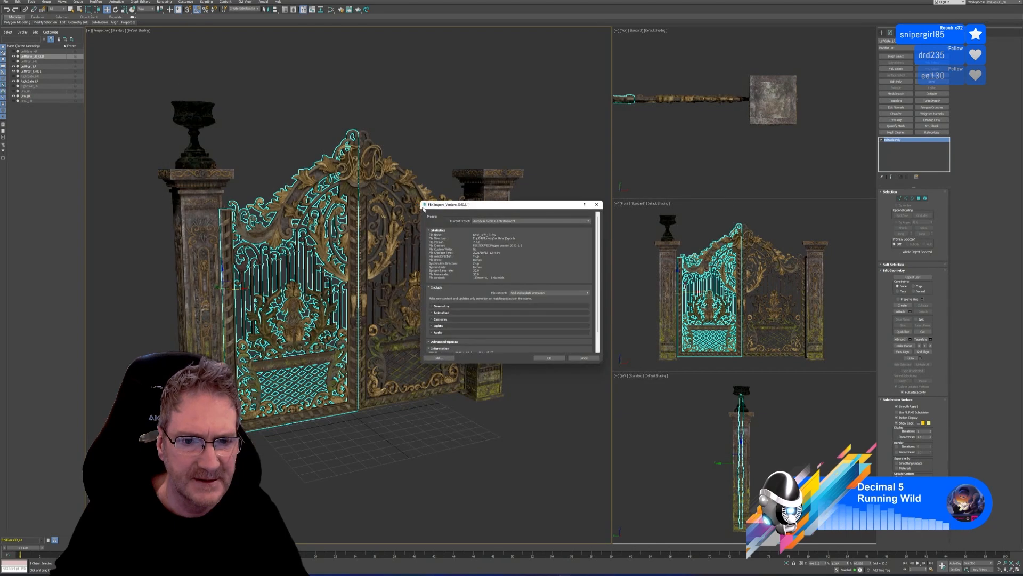
{"action": "left_click", "coordinate": [548, 357]}
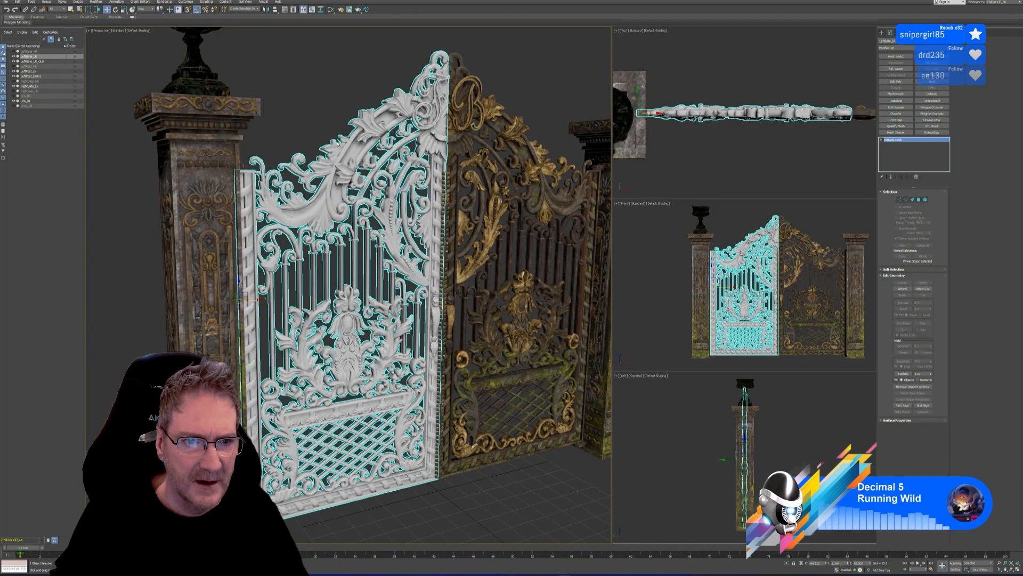
Step: Assign the existing CarGateLeft material to the newly imported left gate and close the material editor
{"action": "middle_click_drag", "start_coordinate": [329, 113], "coordinate": [305, 114], "text": "alt"}
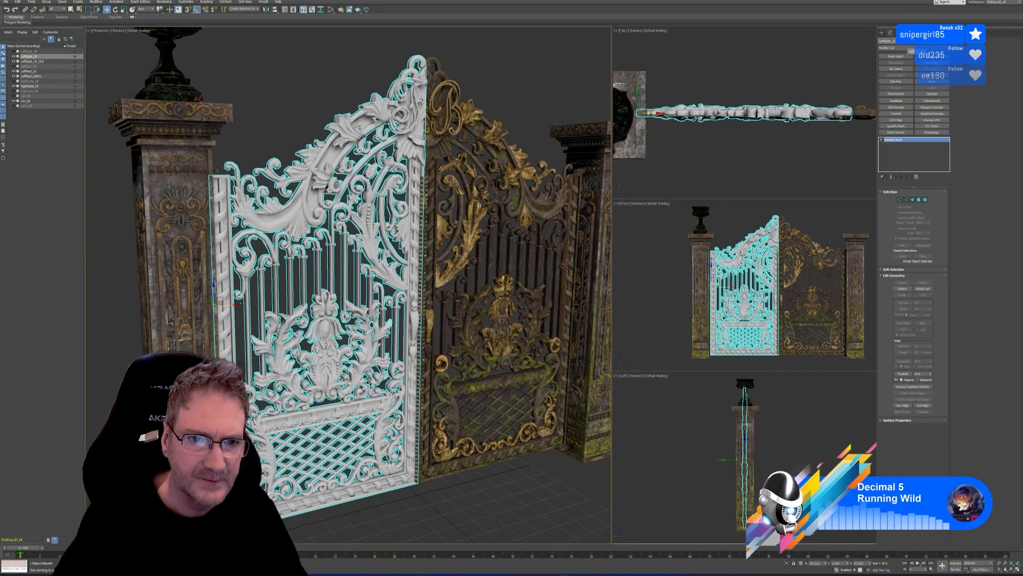
{"action": "key", "text": "m"}
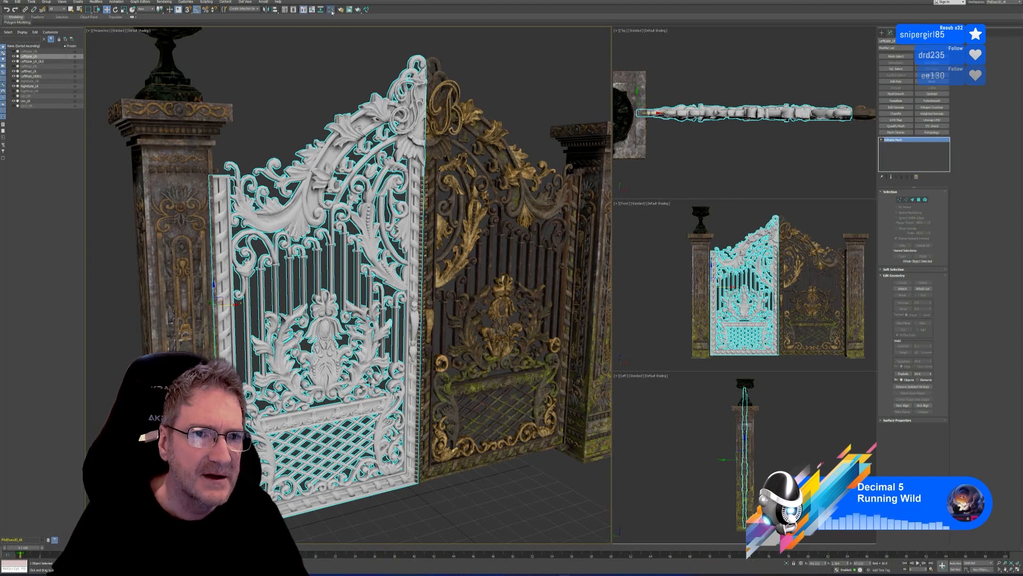
{"action": "middle_click_drag", "start_coordinate": [457, 109], "coordinate": [458, 126]}
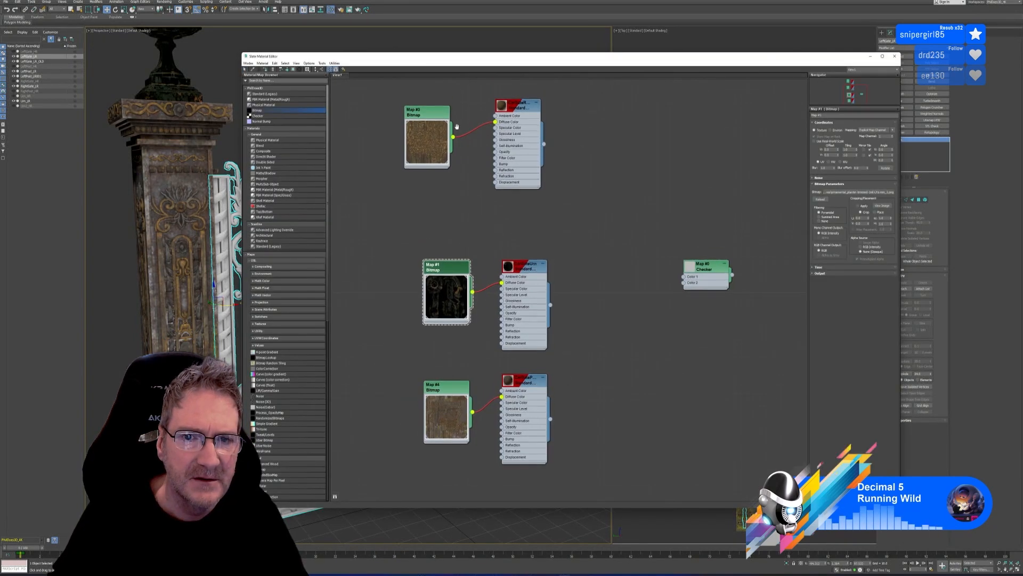
{"action": "left_click", "coordinate": [529, 265]}
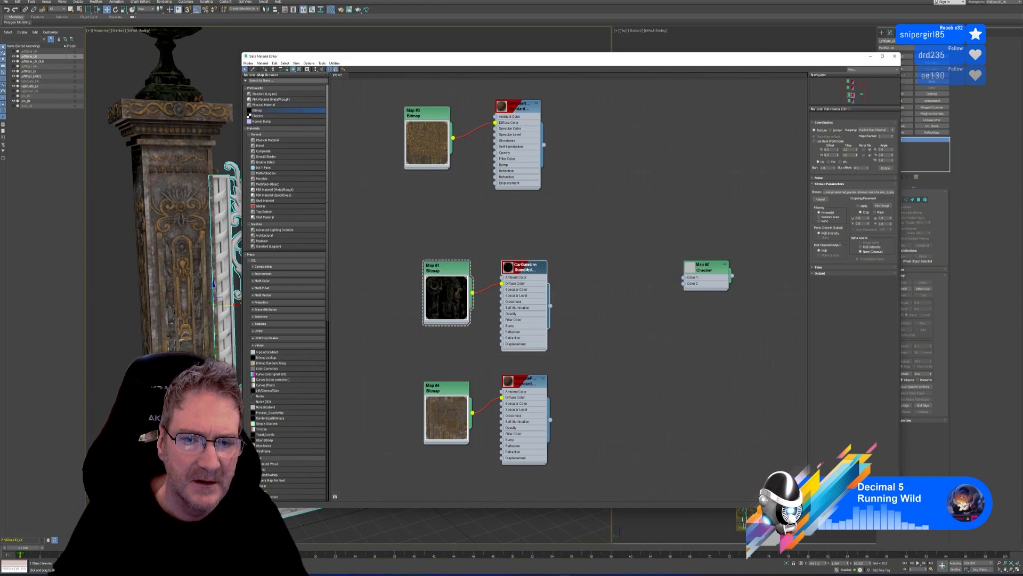
{"action": "middle_click_drag", "start_coordinate": [564, 247], "coordinate": [566, 395]}
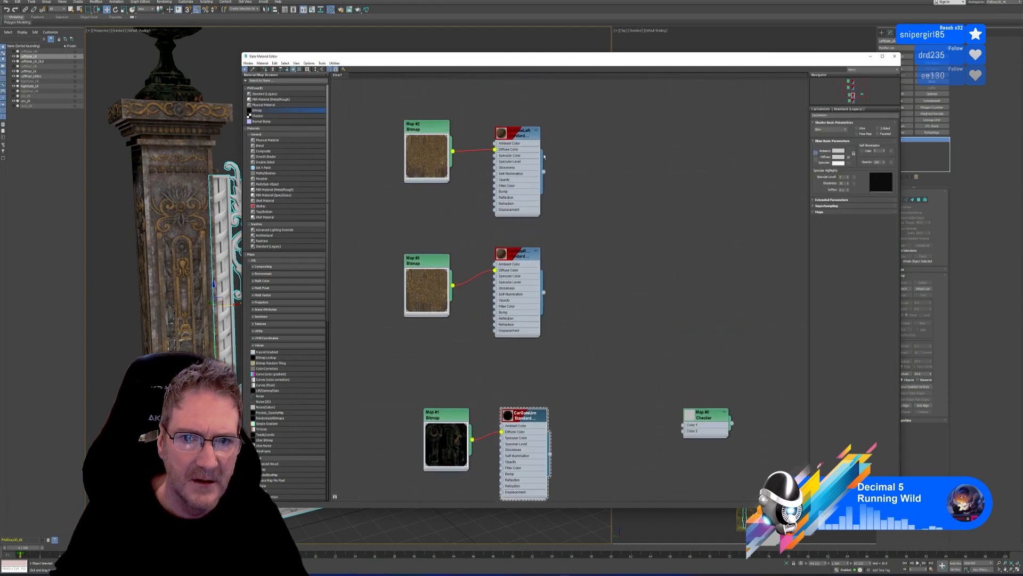
{"action": "left_click", "coordinate": [517, 131]}
{"action": "right_click", "coordinate": [522, 135]}
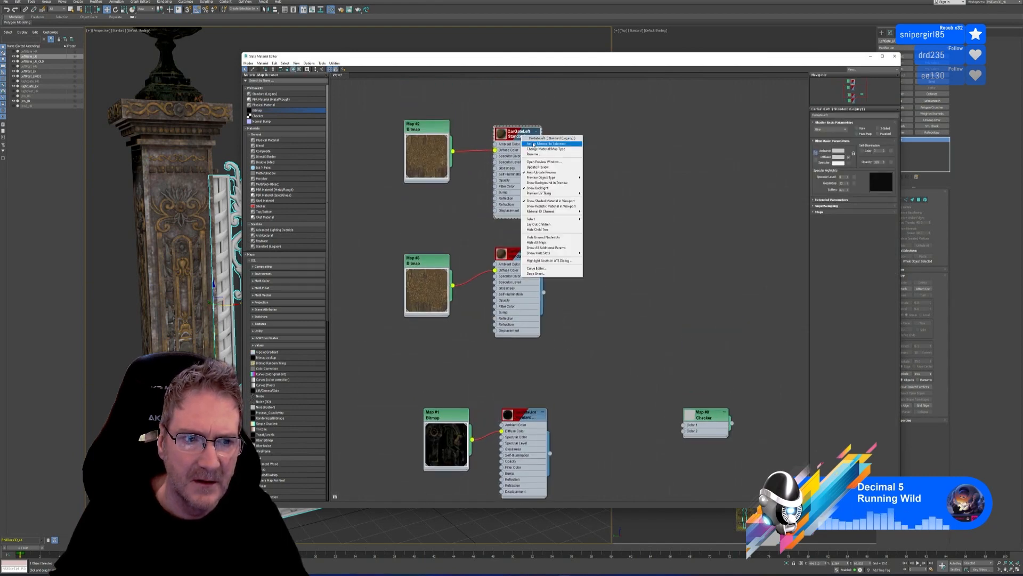
{"action": "left_click", "coordinate": [533, 144]}
{"action": "left_click", "coordinate": [895, 56]}
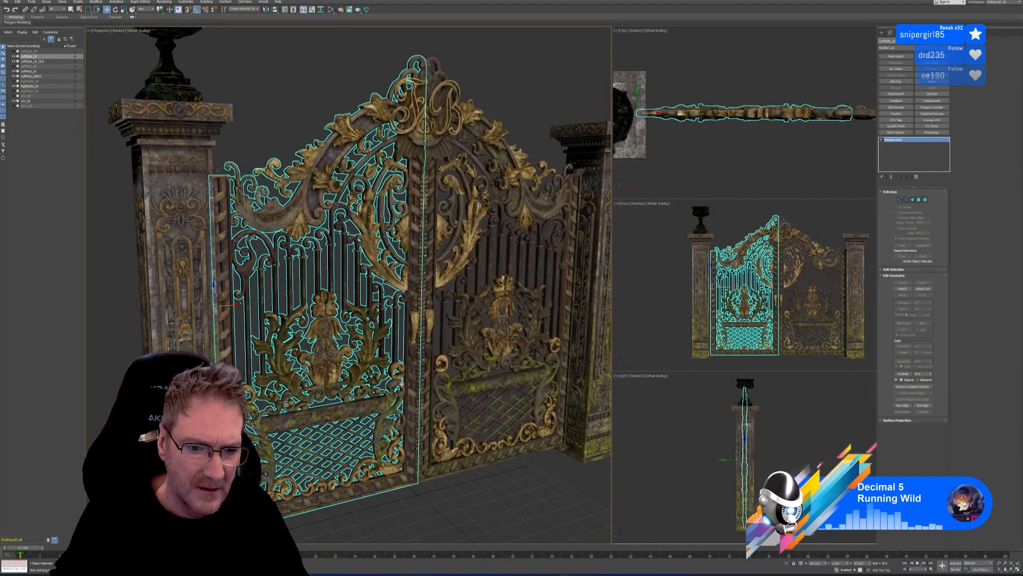
Step: Compare the new left gate with the old one and delete the left gate carrying the _OLD suffix
{"action": "scroll", "coordinate": [362, 405], "scroll_direction": "up", "scroll_amount": 6}
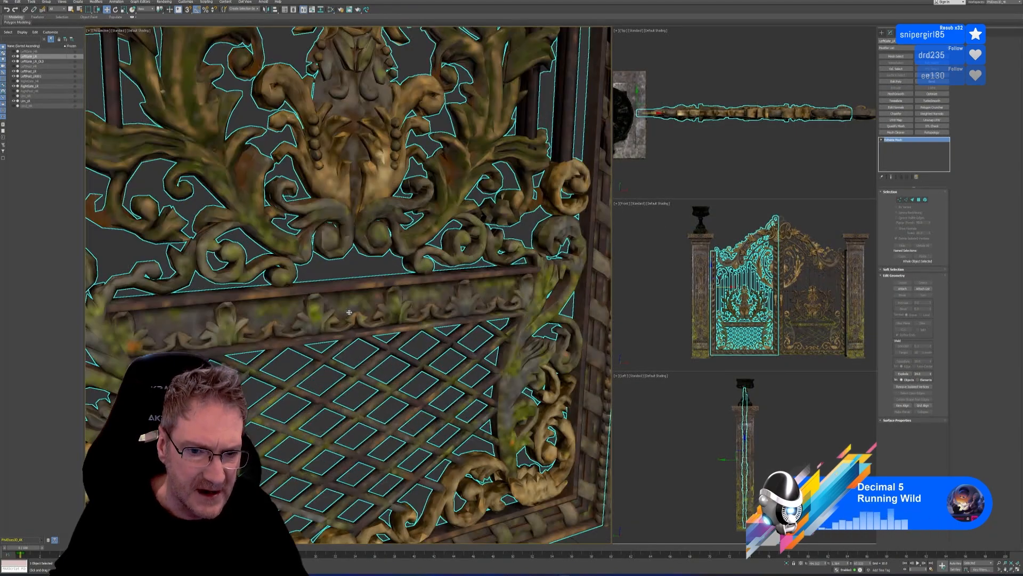
{"action": "scroll", "coordinate": [370, 309], "scroll_direction": "down", "scroll_amount": 8}
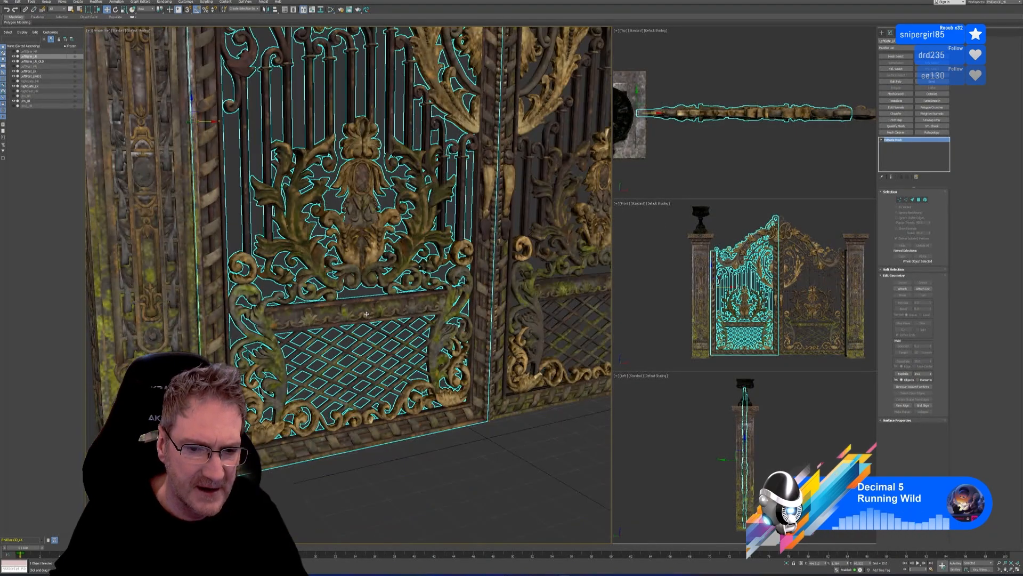
{"action": "scroll", "coordinate": [352, 259], "scroll_direction": "down", "scroll_amount": 6}
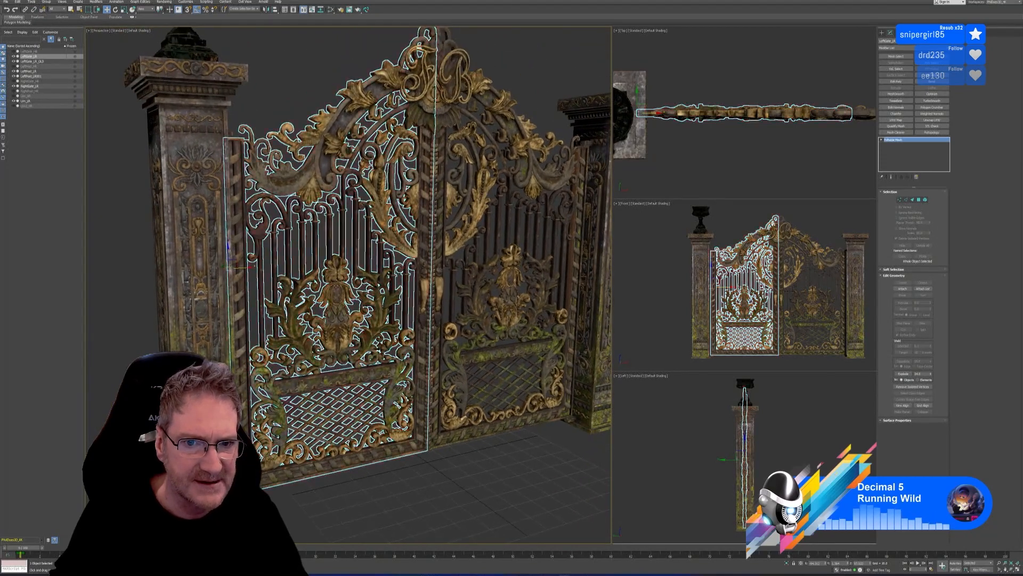
{"action": "left_click", "coordinate": [46, 134]}
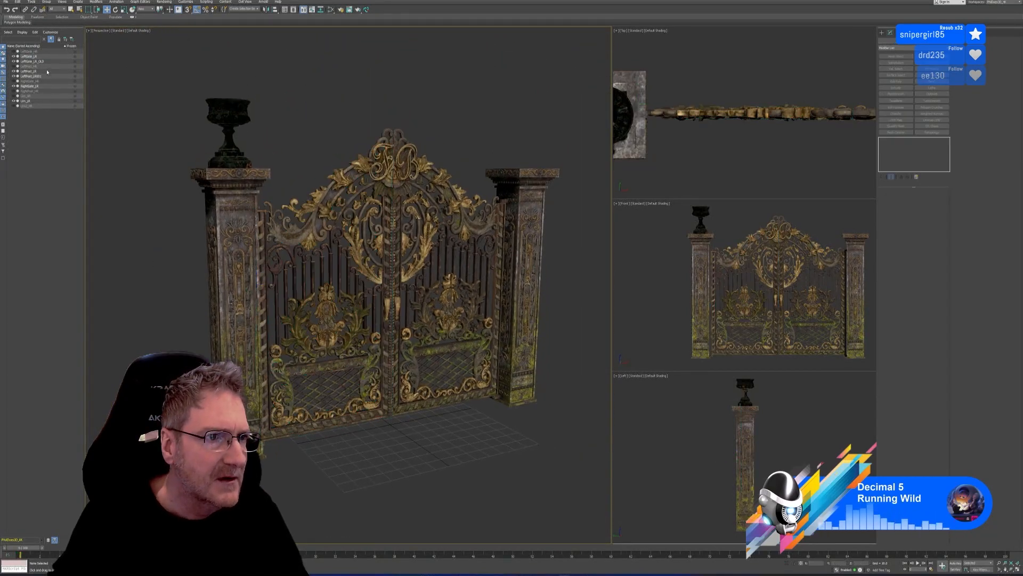
{"action": "left_click", "coordinate": [43, 62]}
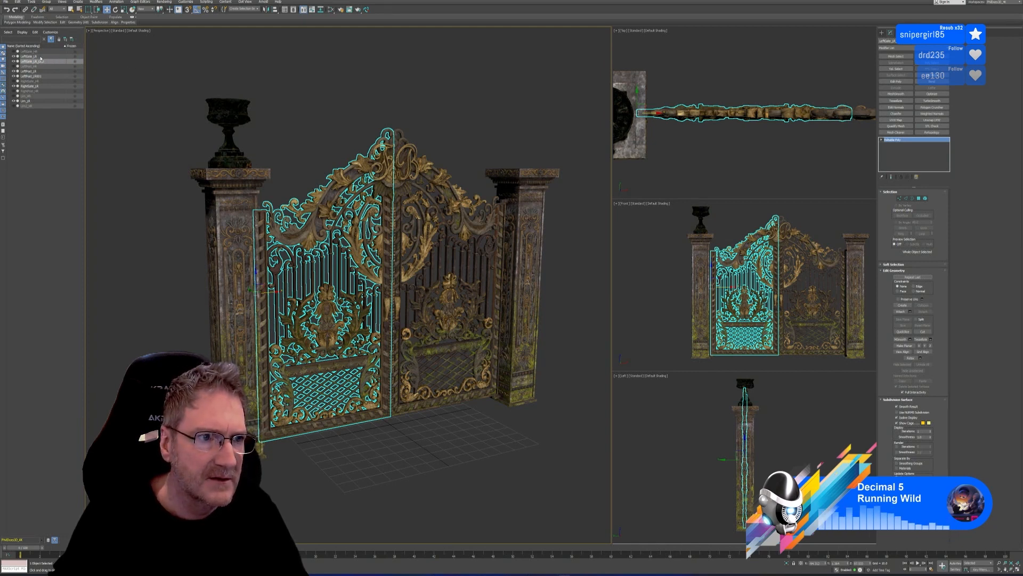
{"action": "left_click", "coordinate": [41, 57]}
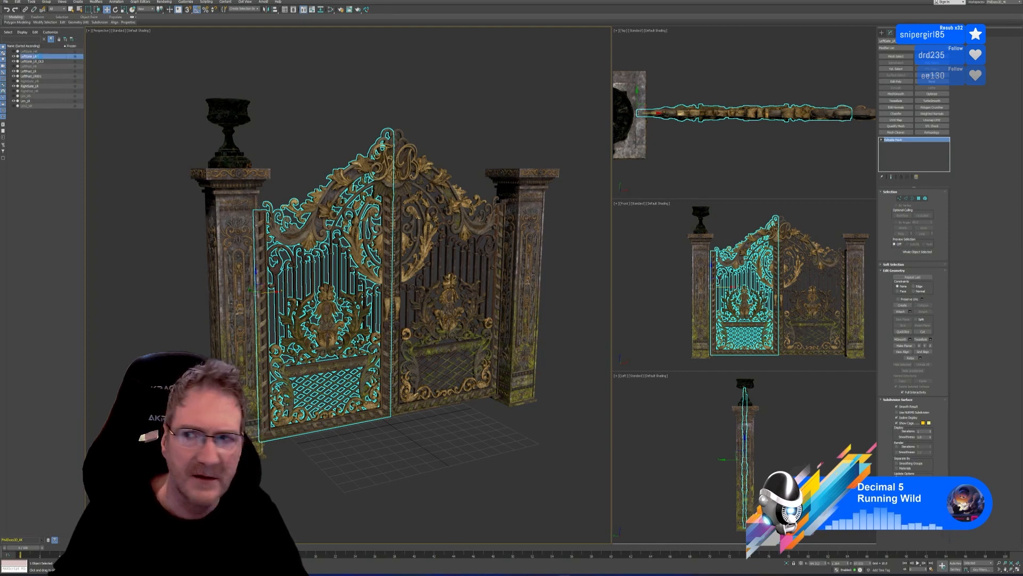
{"action": "left_click", "coordinate": [48, 61]}
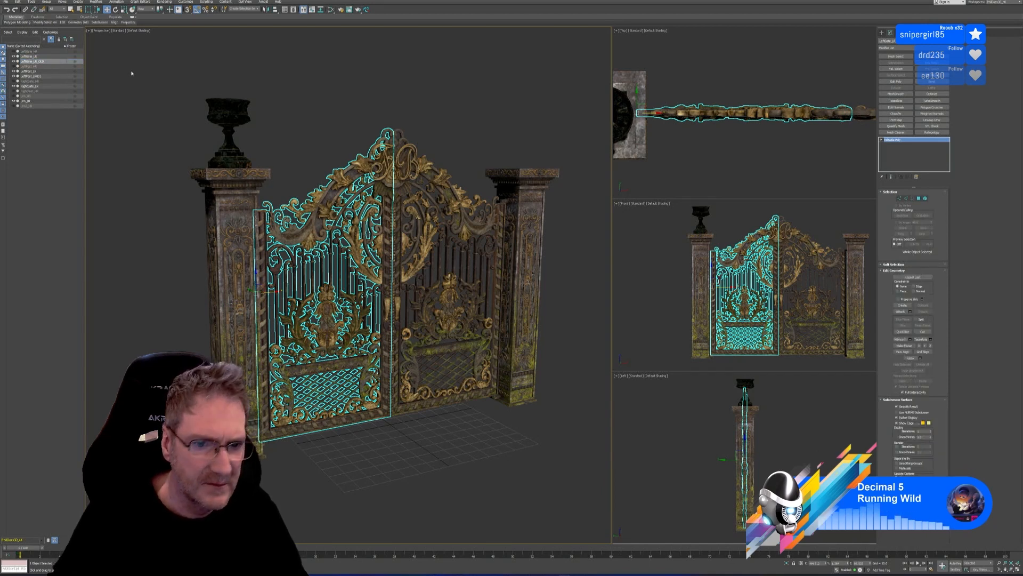
{"action": "key", "text": "Delete"}
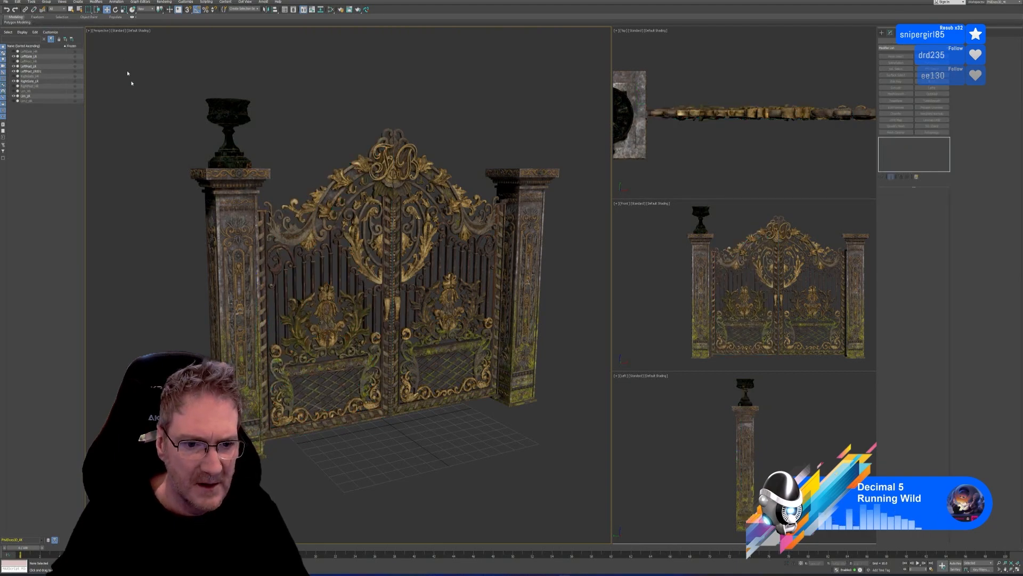
Step: Examine the full car gate from several angles to compare the new left gate's textures with the right gate
{"action": "scroll", "coordinate": [352, 406], "scroll_direction": "up", "scroll_amount": 3}
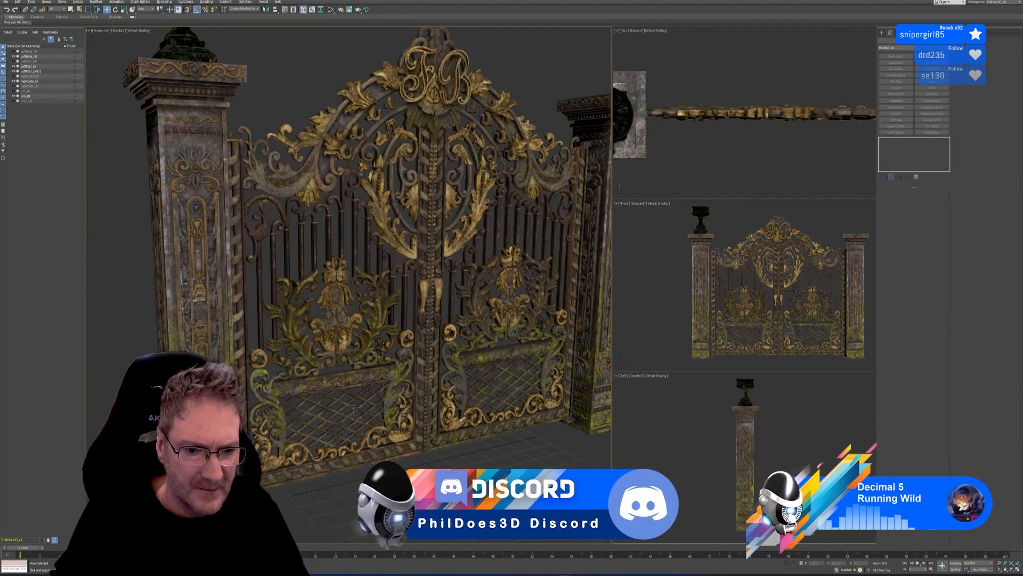
{"action": "middle_click_drag", "start_coordinate": [355, 406], "coordinate": [311, 377], "text": "alt"}
{"action": "scroll", "coordinate": [352, 407], "scroll_direction": "down", "scroll_amount": 5}
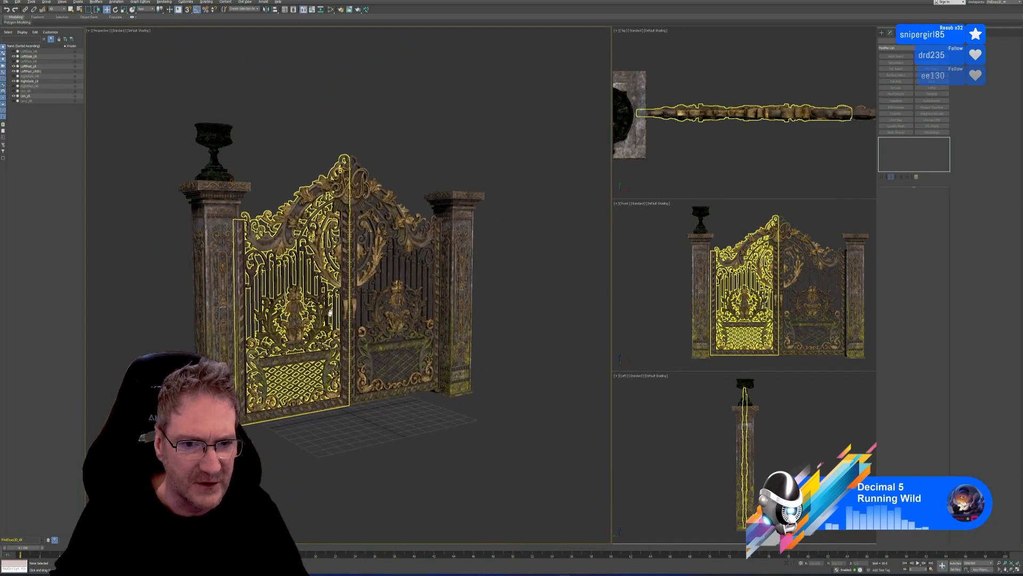
{"action": "middle_click_drag", "start_coordinate": [441, 140], "coordinate": [451, 141]}
{"action": "scroll", "coordinate": [487, 304], "scroll_direction": "up", "scroll_amount": 3}
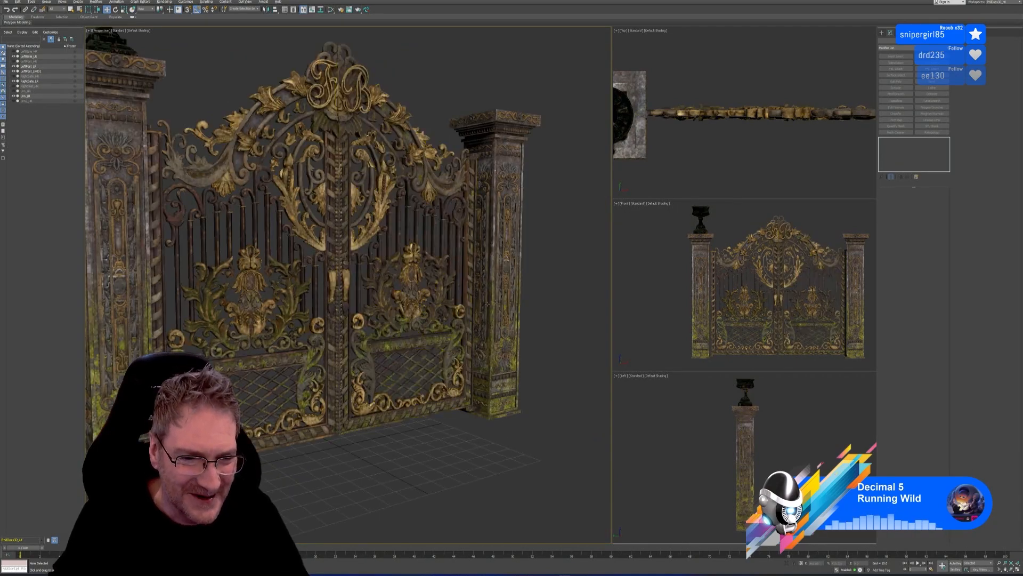
{"action": "middle_click_drag", "start_coordinate": [556, 284], "coordinate": [548, 273]}
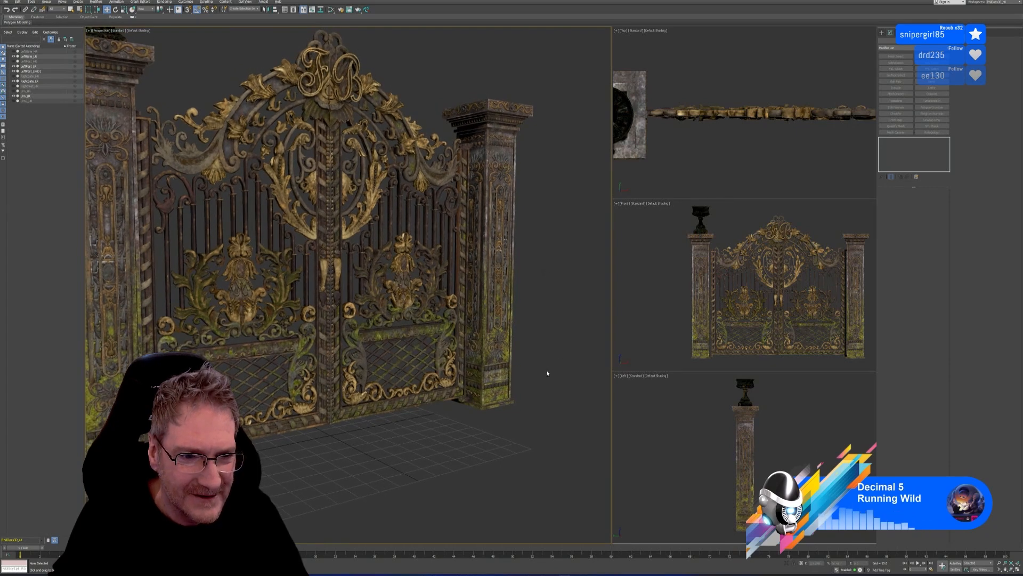
{"action": "middle_click_drag", "start_coordinate": [547, 373], "coordinate": [528, 370], "text": "alt"}
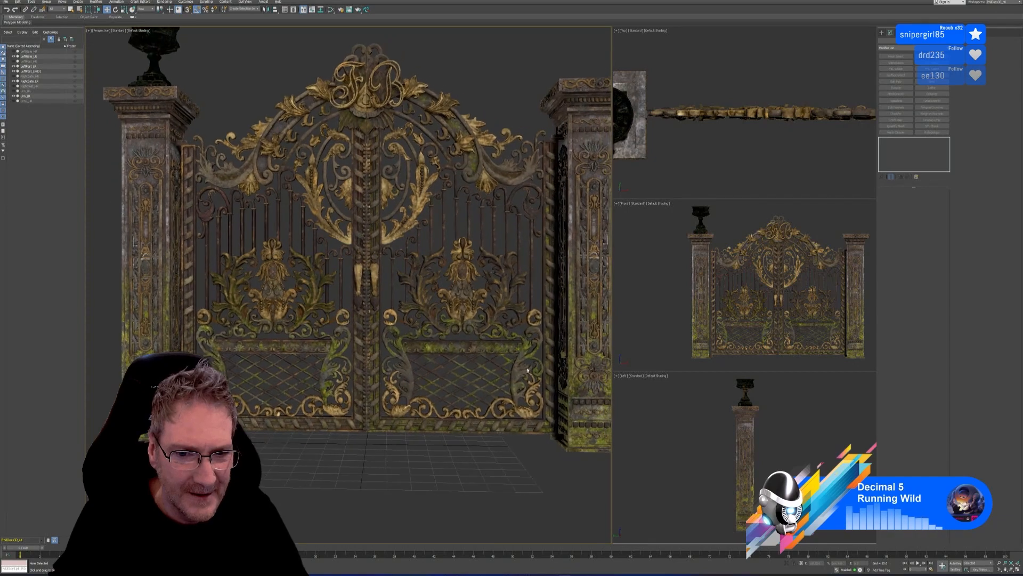
Step: Examine the center seam, floral ornaments and lattice panels of both gate halves up close for texture differences
{"action": "scroll", "coordinate": [355, 301], "scroll_direction": "up", "scroll_amount": 3}
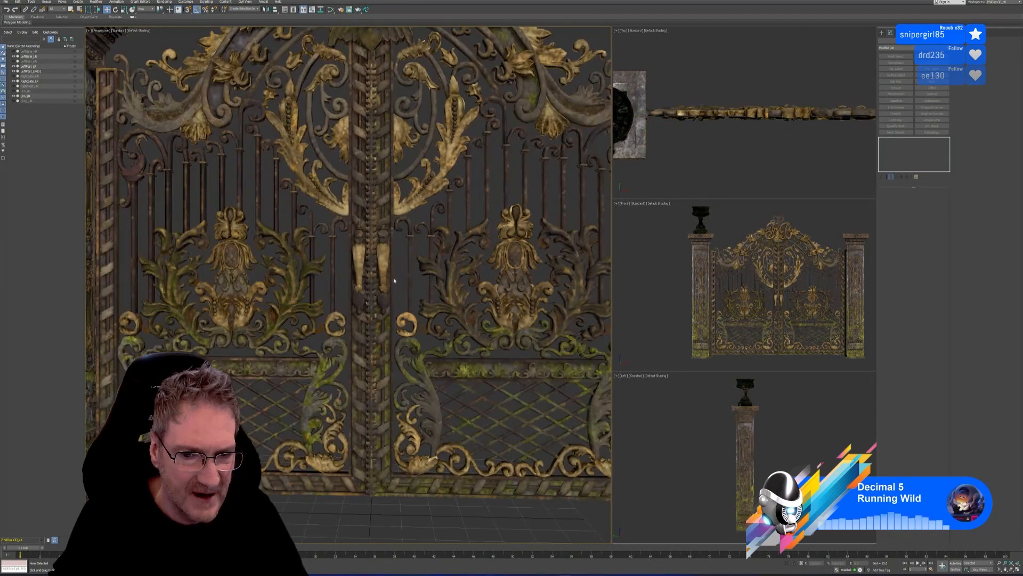
{"action": "middle_click_drag", "start_coordinate": [373, 301], "coordinate": [308, 277]}
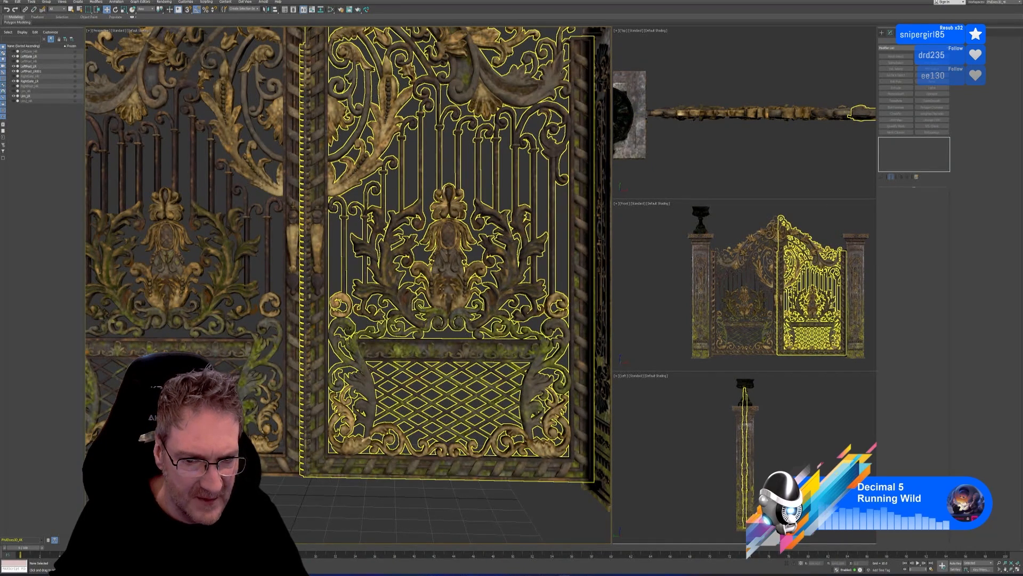
{"action": "left_click", "coordinate": [252, 397]}
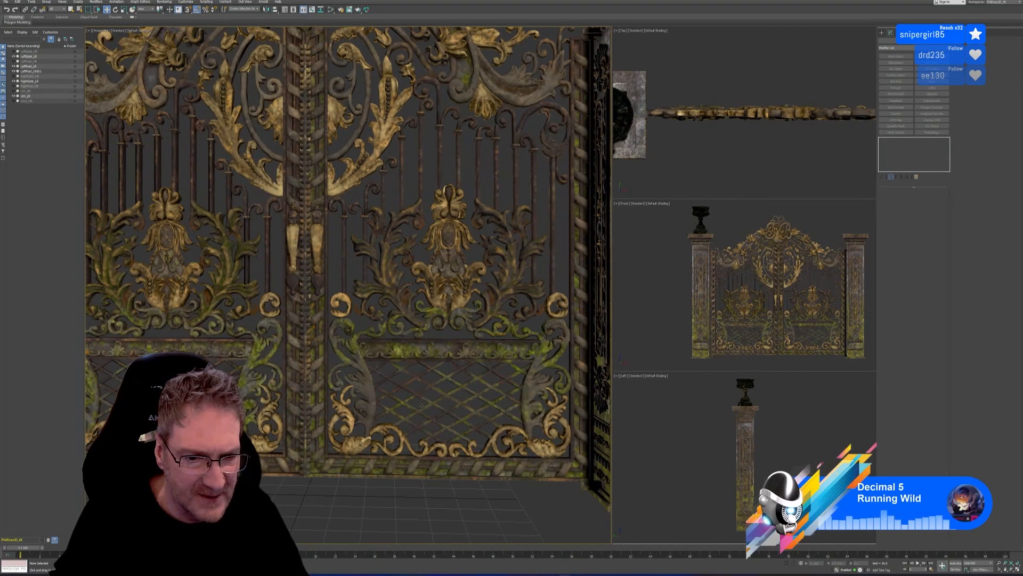
{"action": "left_click", "coordinate": [442, 323]}
{"action": "left_click", "coordinate": [230, 251]}
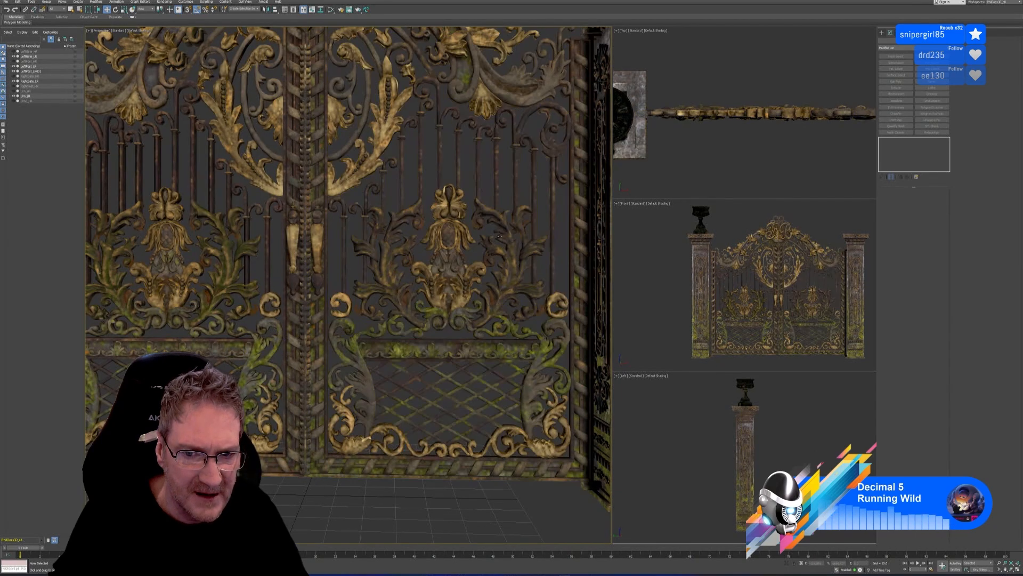
{"action": "scroll", "coordinate": [399, 363], "scroll_direction": "down", "scroll_amount": 3}
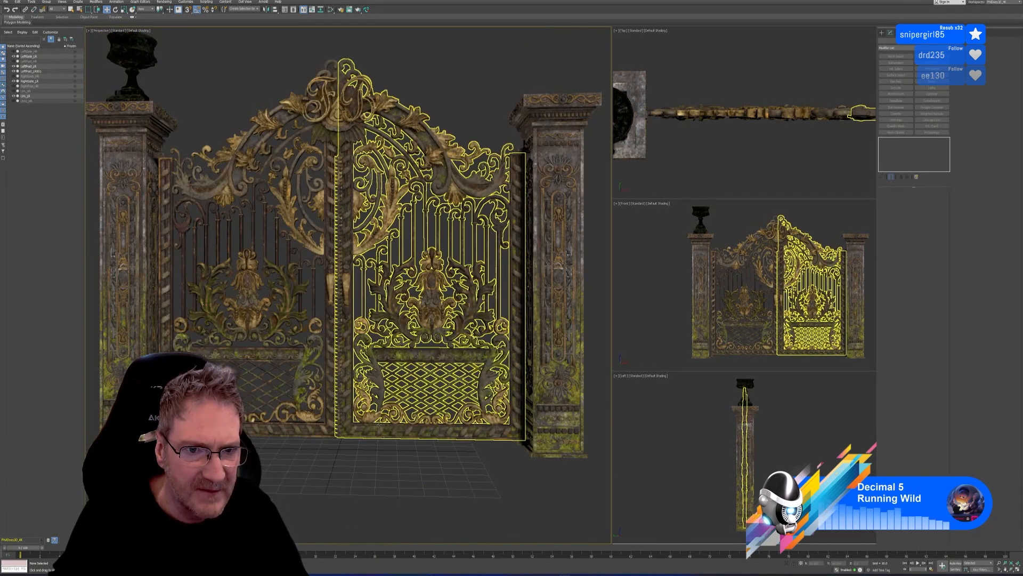
Step: Frame the whole gate in the perspective view and both posts in the top view
{"action": "middle_click_drag", "start_coordinate": [347, 470], "coordinate": [379, 402], "text": "alt"}
{"action": "scroll", "coordinate": [349, 469], "scroll_direction": "down", "scroll_amount": 3}
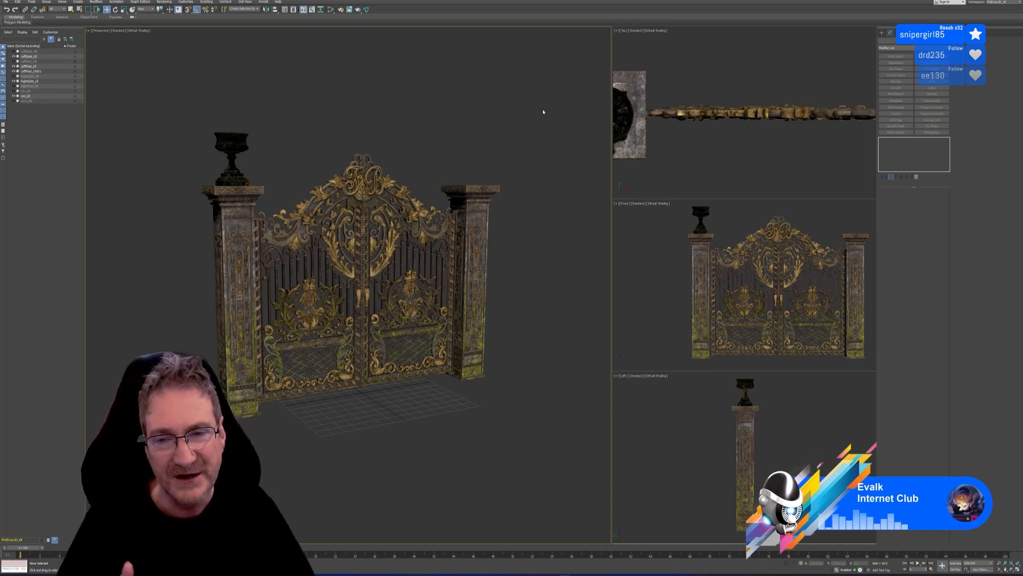
{"action": "scroll", "coordinate": [693, 105], "scroll_direction": "down", "scroll_amount": 2}
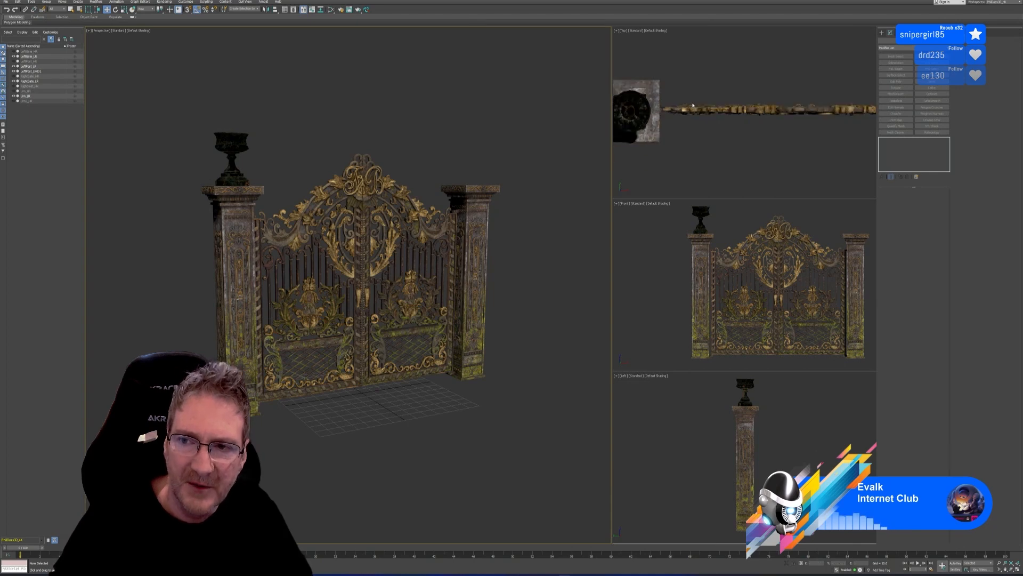
{"action": "scroll", "coordinate": [693, 105], "scroll_direction": "down", "scroll_amount": 1}
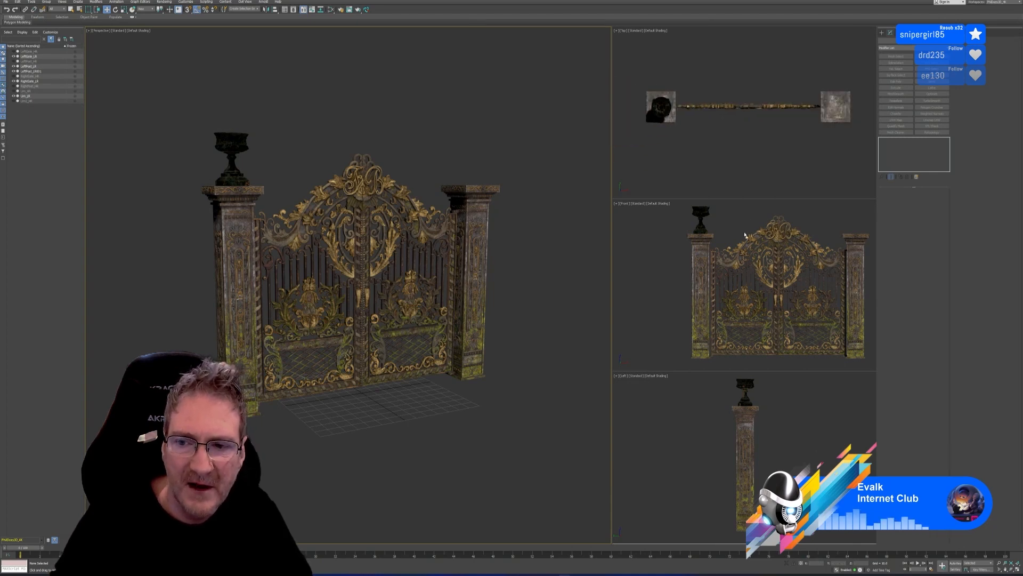
Step: Look up which image file and folder the ornamental planter material's diffuse bitmap uses, leaving the bitmap unchanged
{"action": "middle_click_drag", "start_coordinate": [743, 226], "coordinate": [719, 232]}
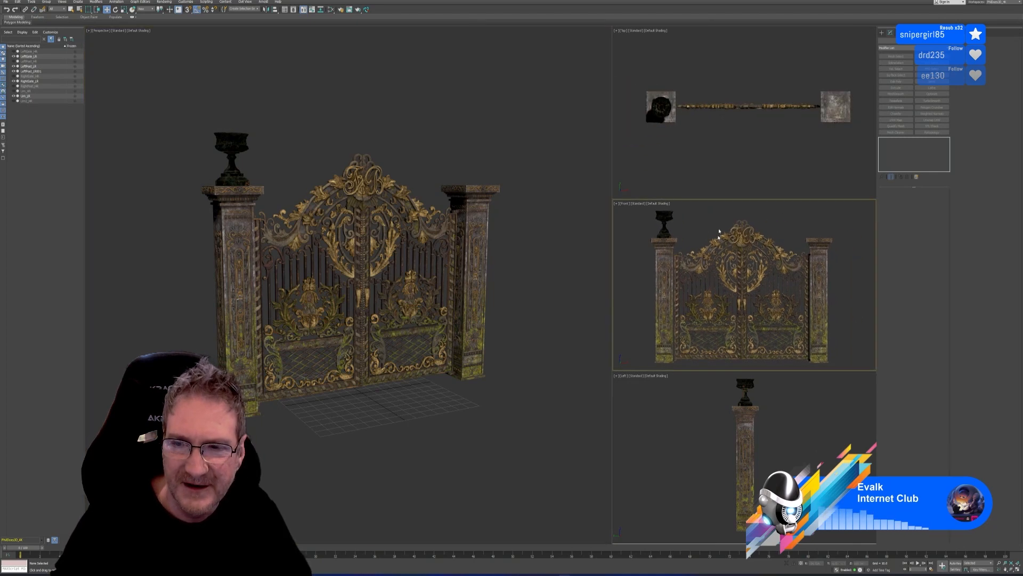
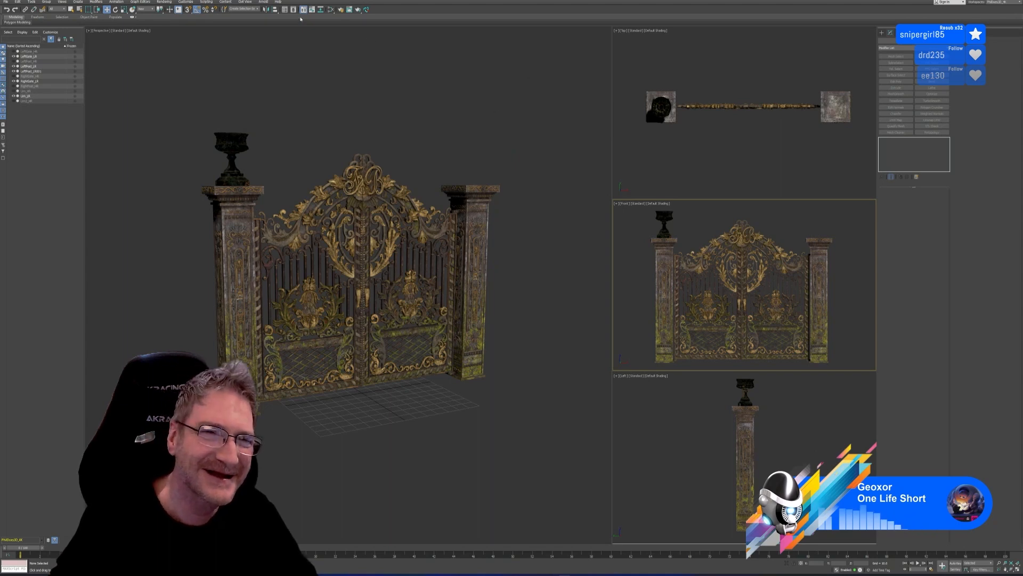
{"action": "left_click", "coordinate": [331, 9]}
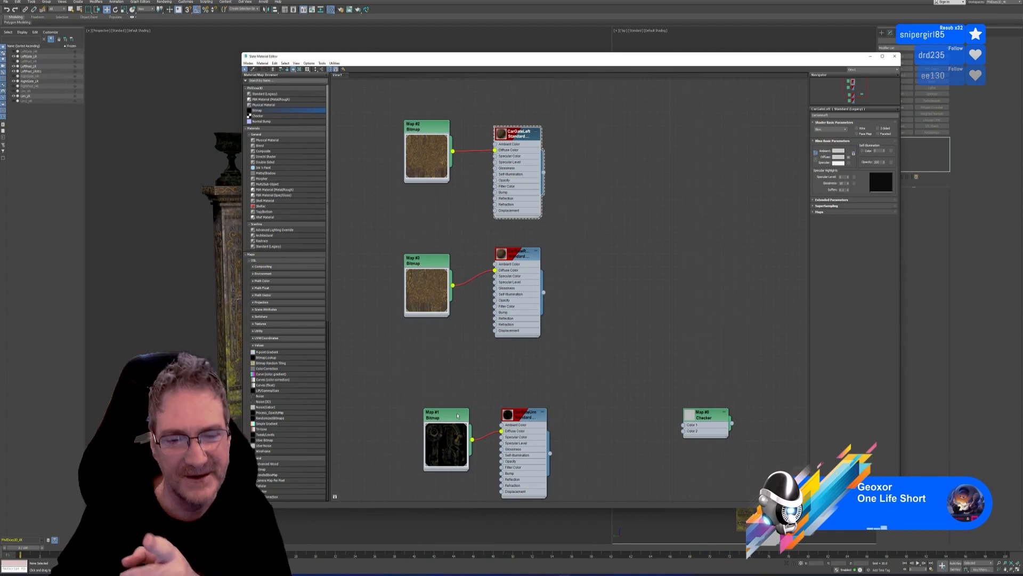
{"action": "double_click", "coordinate": [457, 416]}
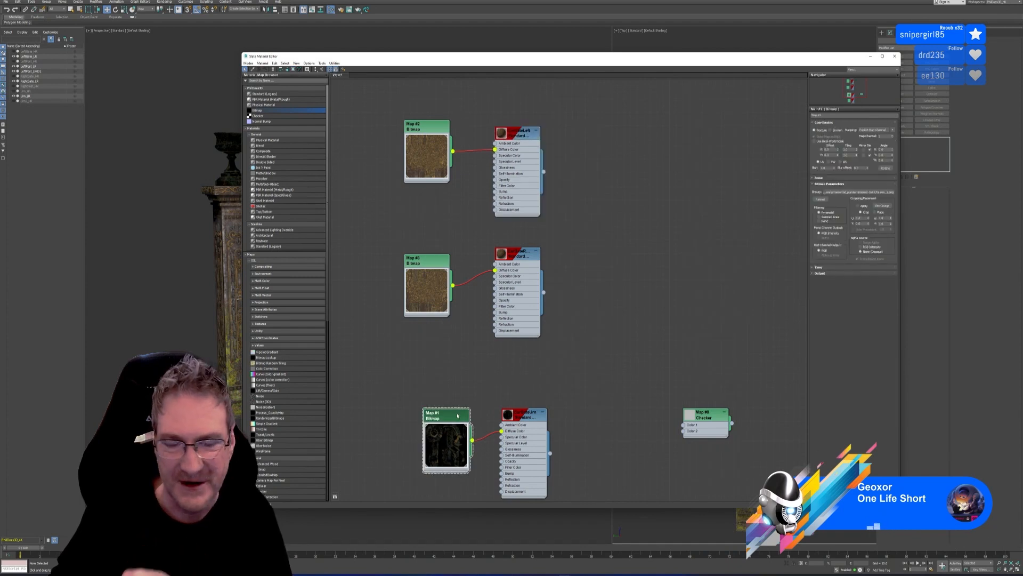
{"action": "left_click", "coordinate": [859, 191]}
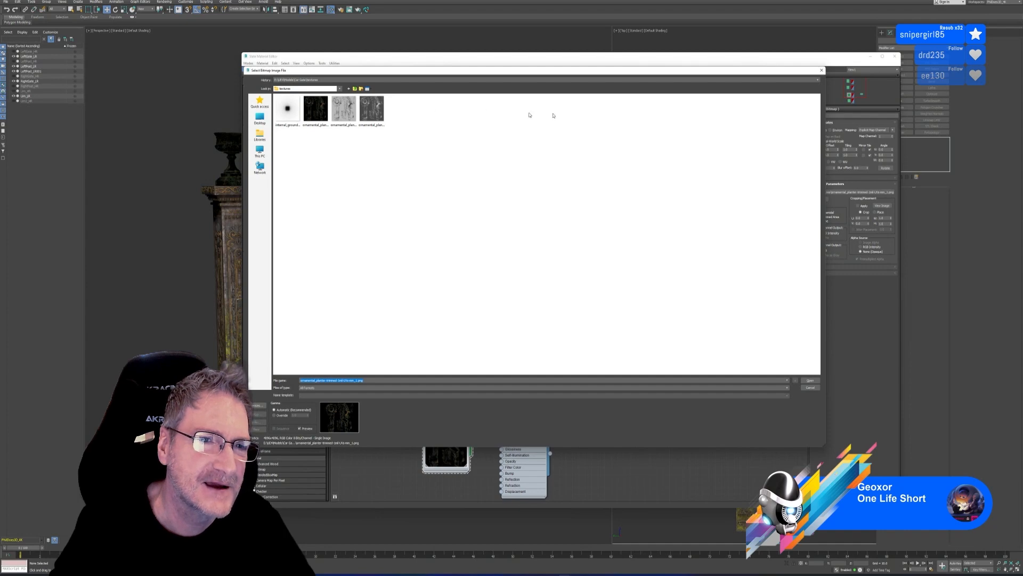
{"action": "left_click", "coordinate": [821, 70]}
{"action": "left_click", "coordinate": [895, 56]}
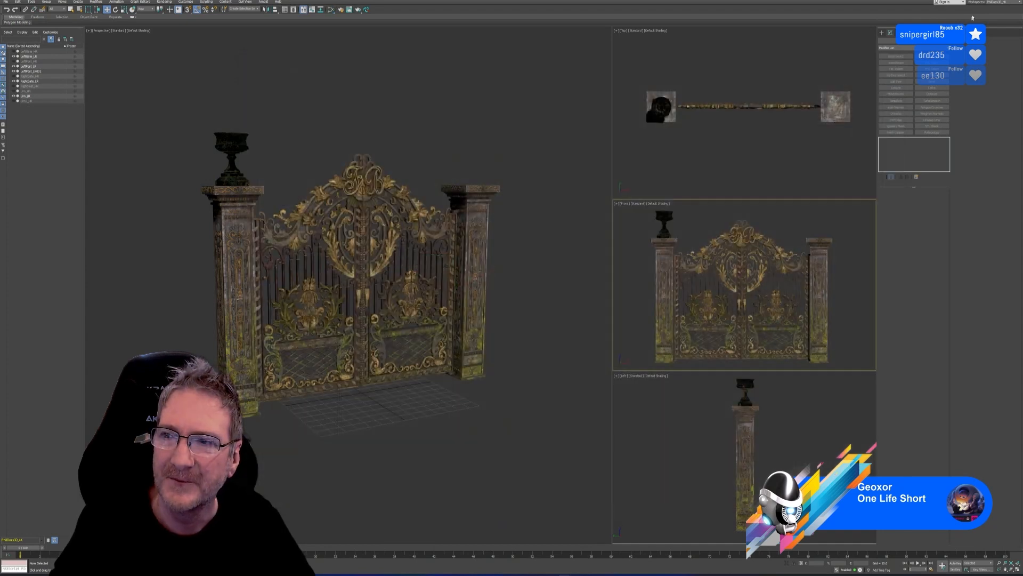
Step: Switch to Photoshop and open the ornamental planter's dark colour texture from the Car Gate textures folder on the Work drive
{"action": "left_click", "coordinate": [990, 1]}
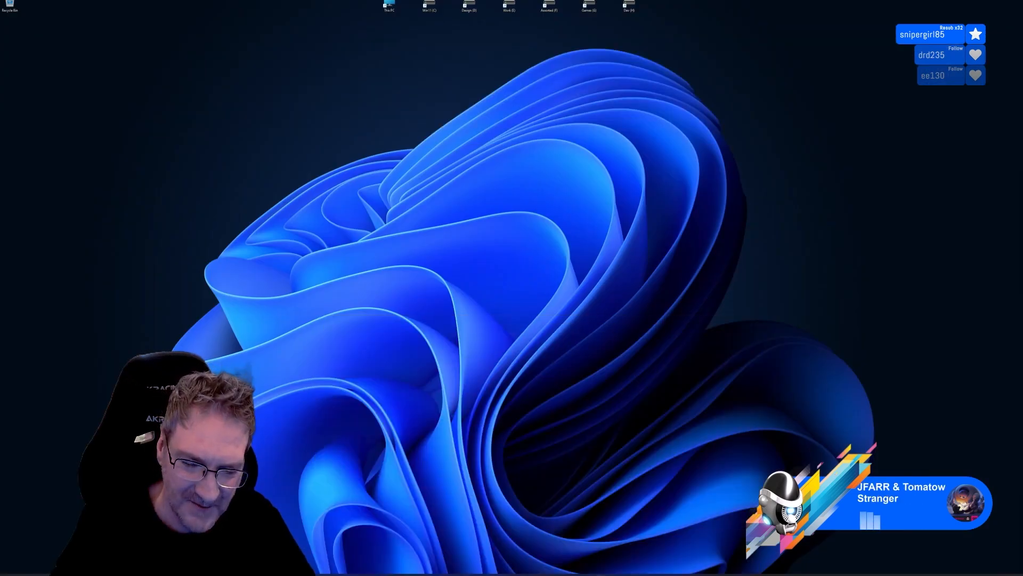
{"action": "key", "text": "alt+Tab"}
{"action": "left_click", "coordinate": [9, 1]}
{"action": "left_click", "coordinate": [33, 10]}
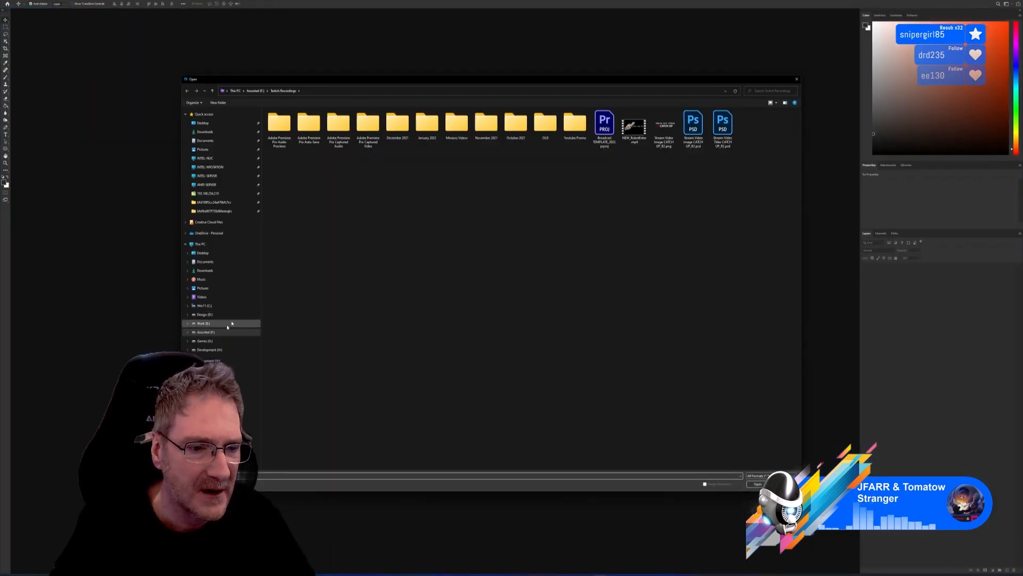
{"action": "left_click", "coordinate": [203, 323]}
{"action": "double_click", "coordinate": [552, 129]}
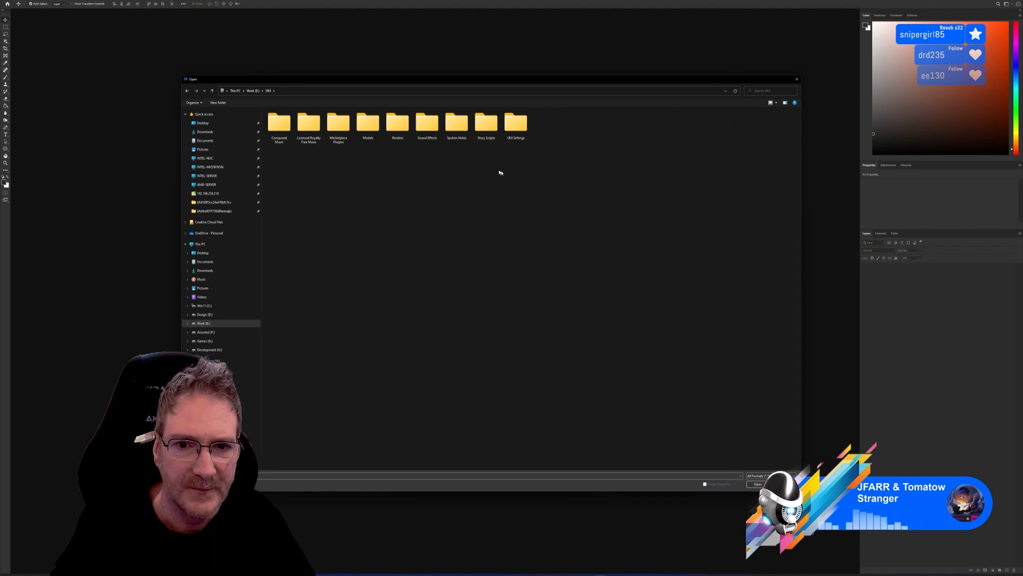
{"action": "double_click", "coordinate": [368, 126]}
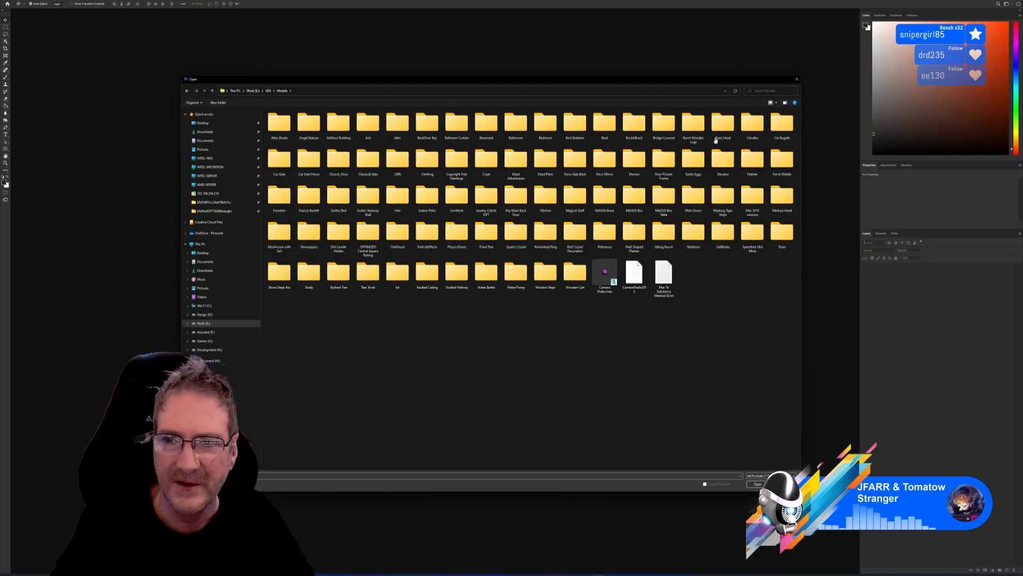
{"action": "double_click", "coordinate": [280, 160]}
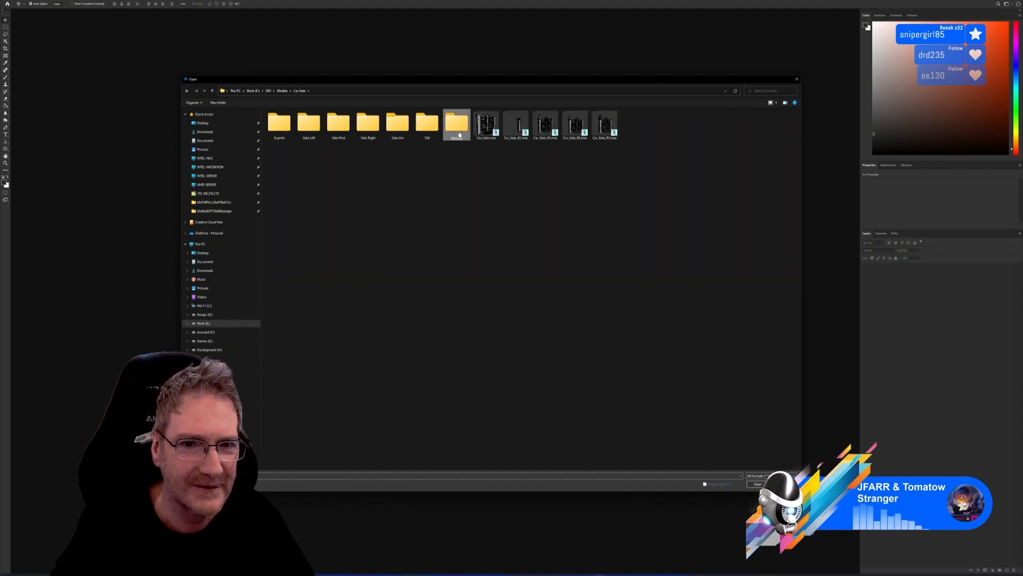
{"action": "double_click", "coordinate": [457, 124]}
{"action": "double_click", "coordinate": [309, 124]}
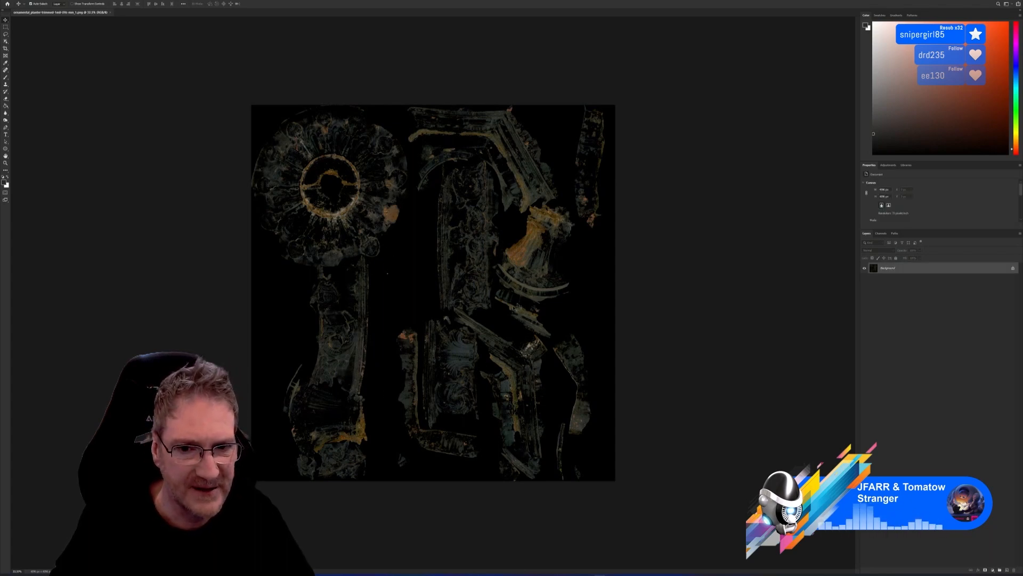
Step: Add an Exposure adjustment layer above the planter texture and raise its exposure to brighten the image
{"action": "left_click", "coordinate": [889, 165]}
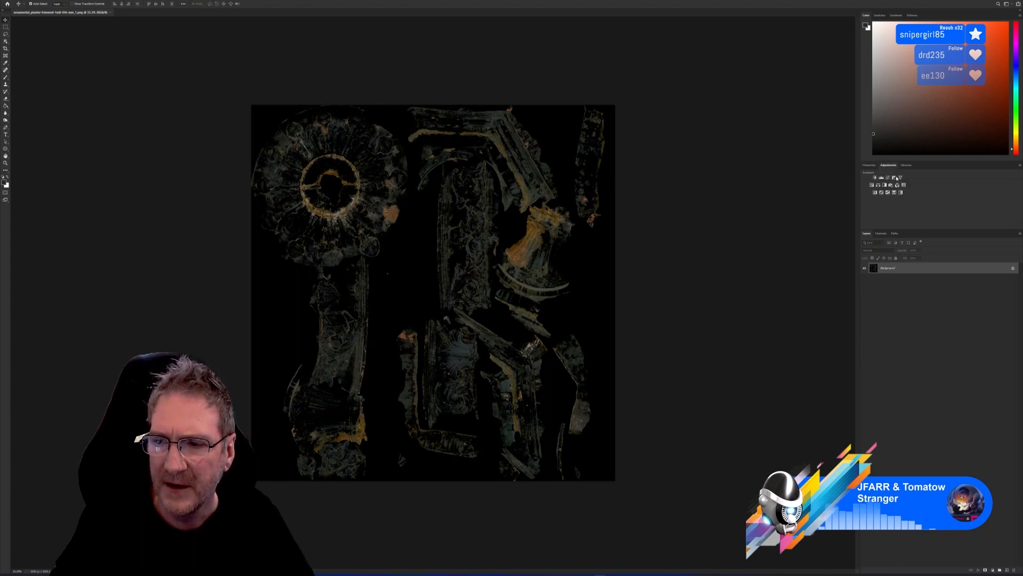
{"action": "left_click", "coordinate": [896, 178]}
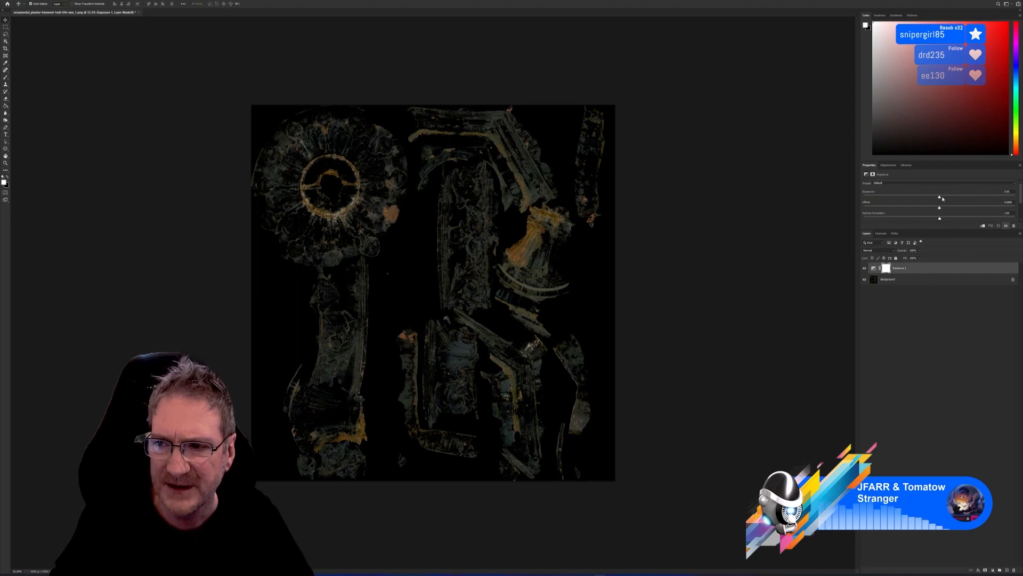
{"action": "left_click_drag", "start_coordinate": [942, 198], "coordinate": [962, 198]}
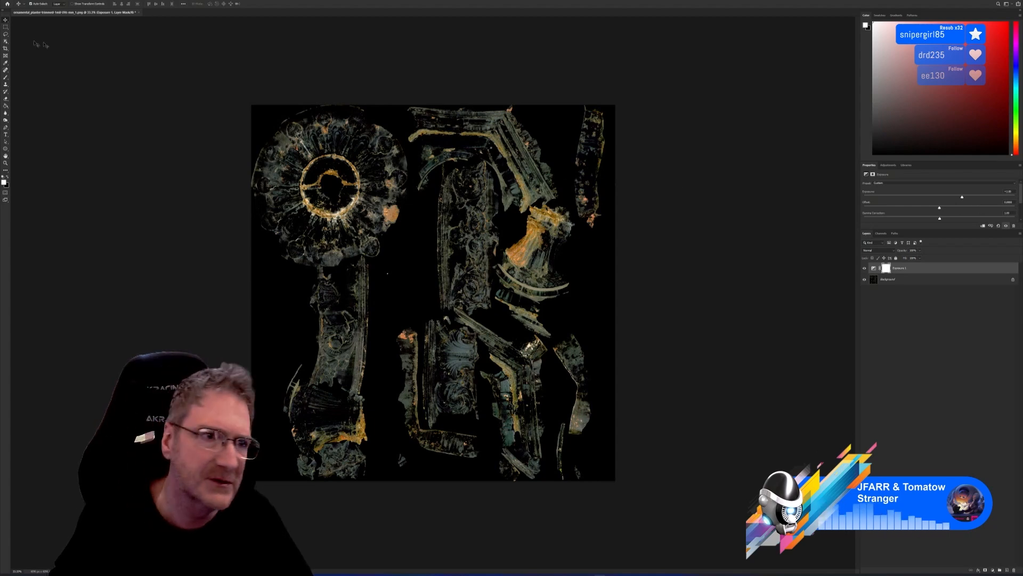
{"action": "left_click", "coordinate": [16, 1]}
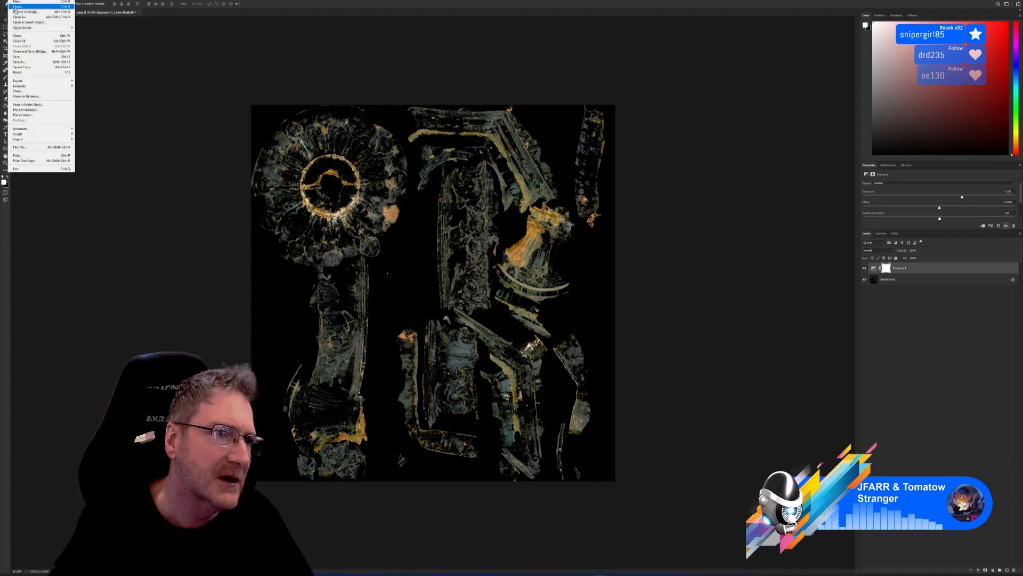
{"action": "left_click", "coordinate": [24, 66]}
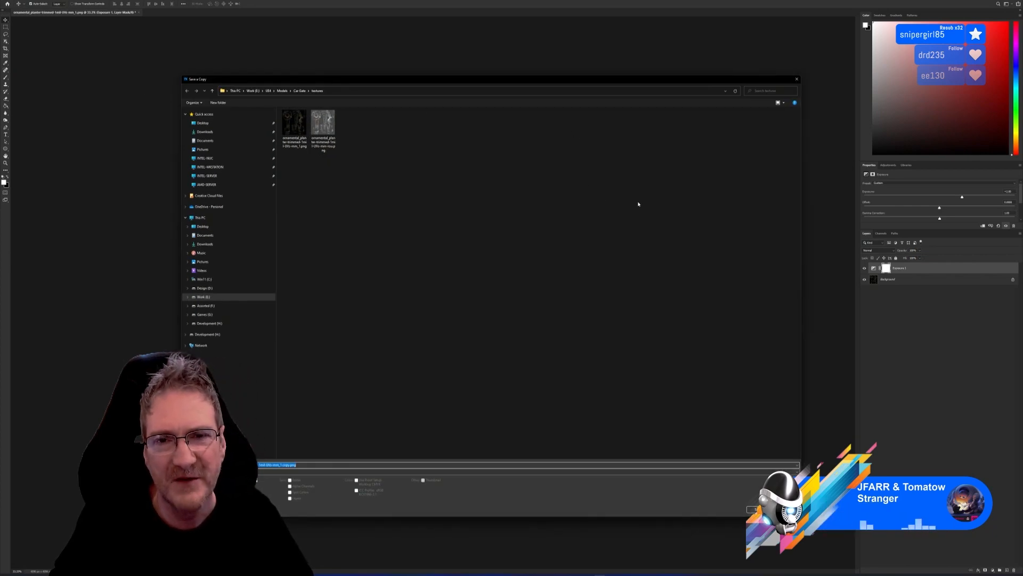
{"action": "key", "text": "Return"}
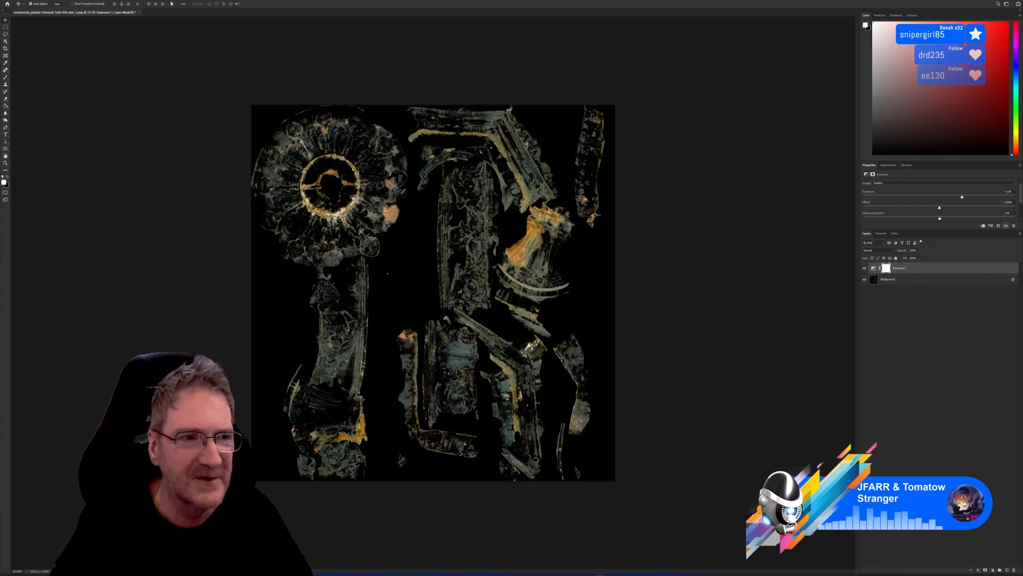
{"action": "left_click", "coordinate": [16, 1]}
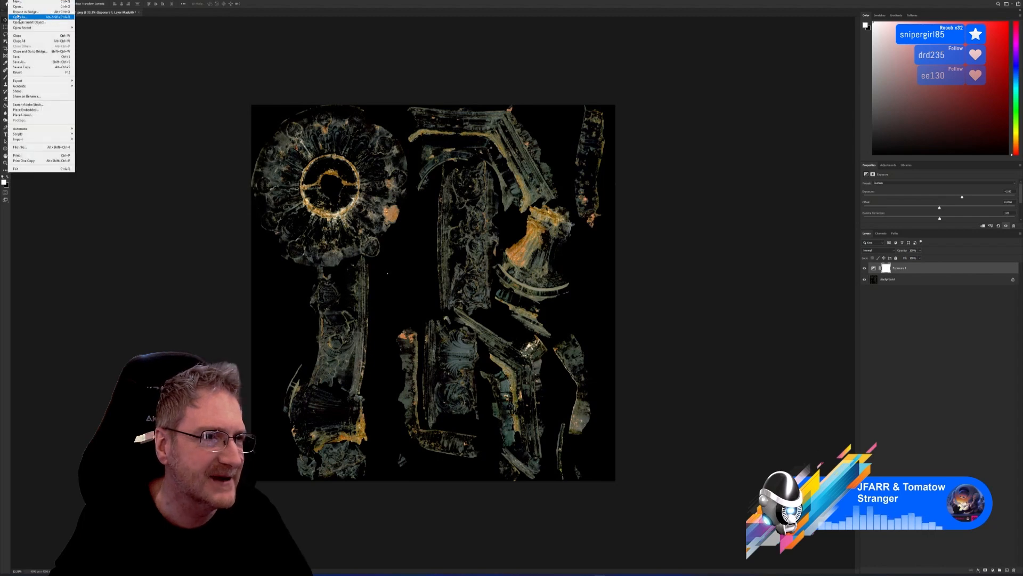
{"action": "left_click", "coordinate": [24, 62]}
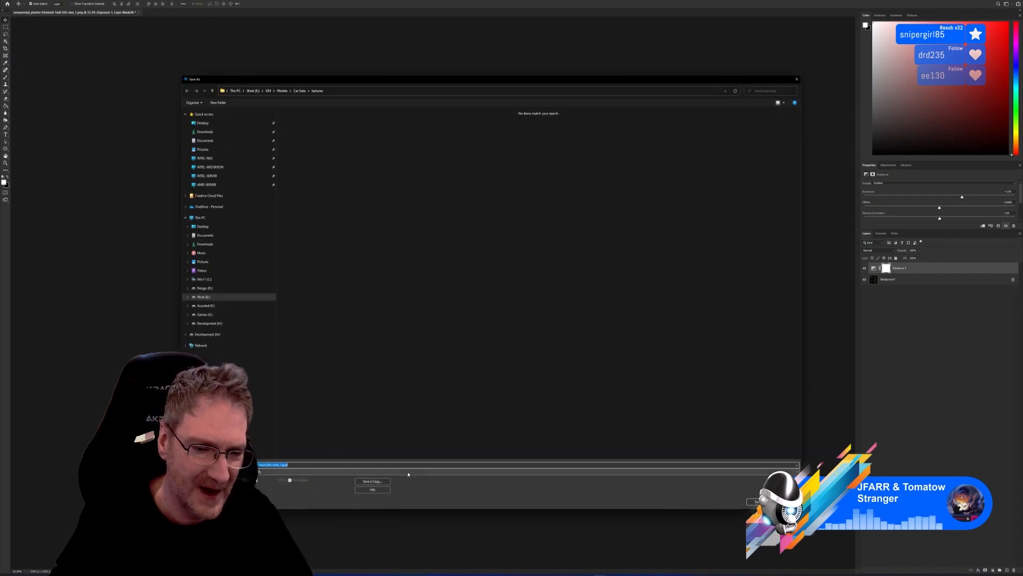
{"action": "left_click", "coordinate": [407, 474]}
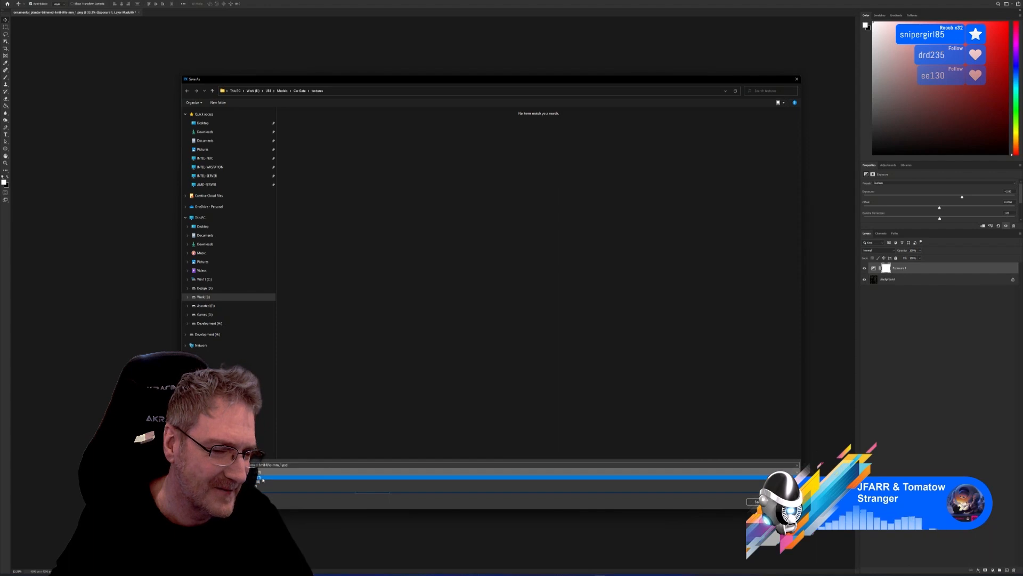
{"action": "left_click", "coordinate": [472, 209]}
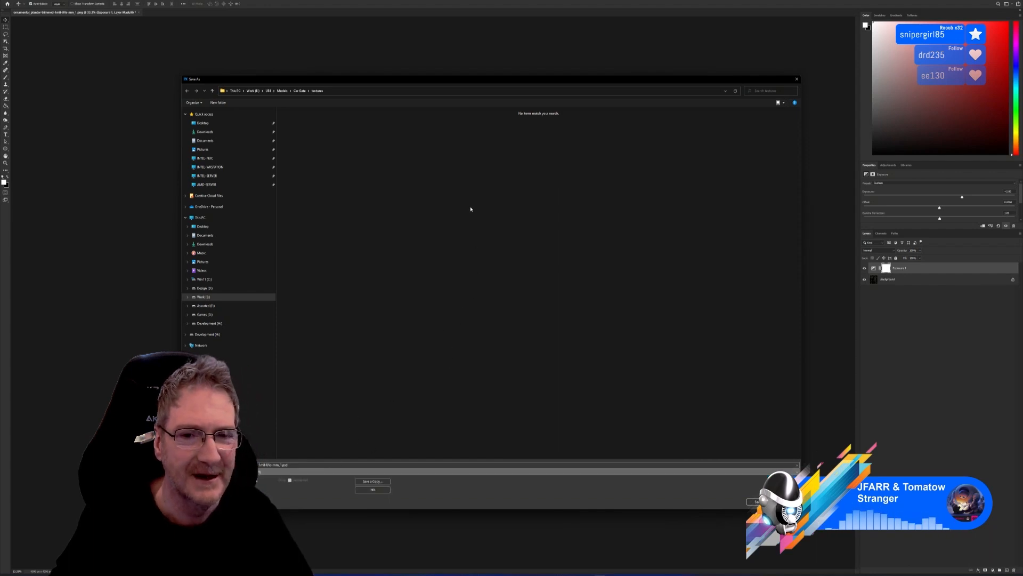
{"action": "left_click", "coordinate": [761, 501]}
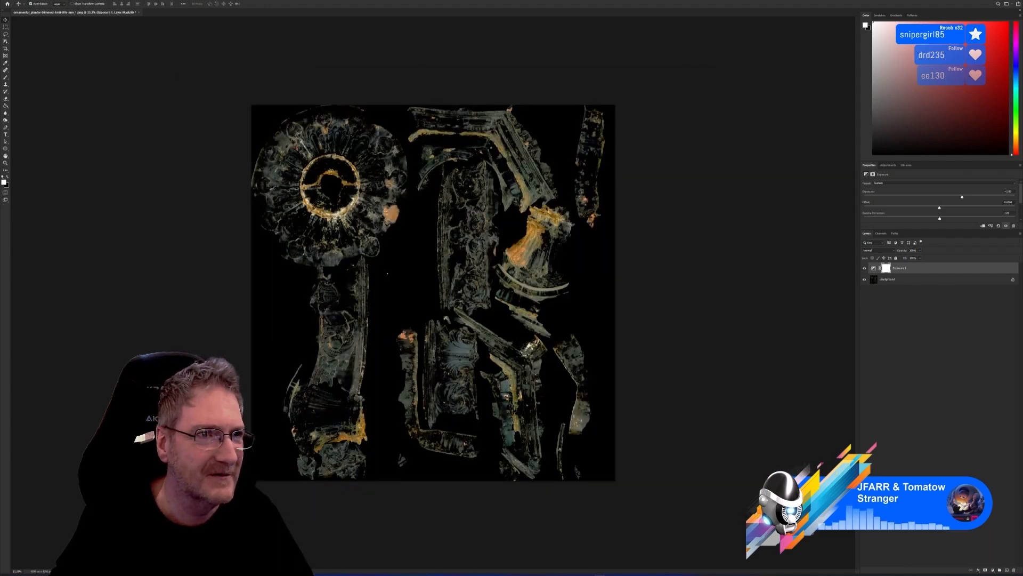
Step: Save a copy of the brightened planter texture as PNG under a new name in the textures folder, using large file size (fastest saving)
{"action": "left_click", "coordinate": [13, 1]}
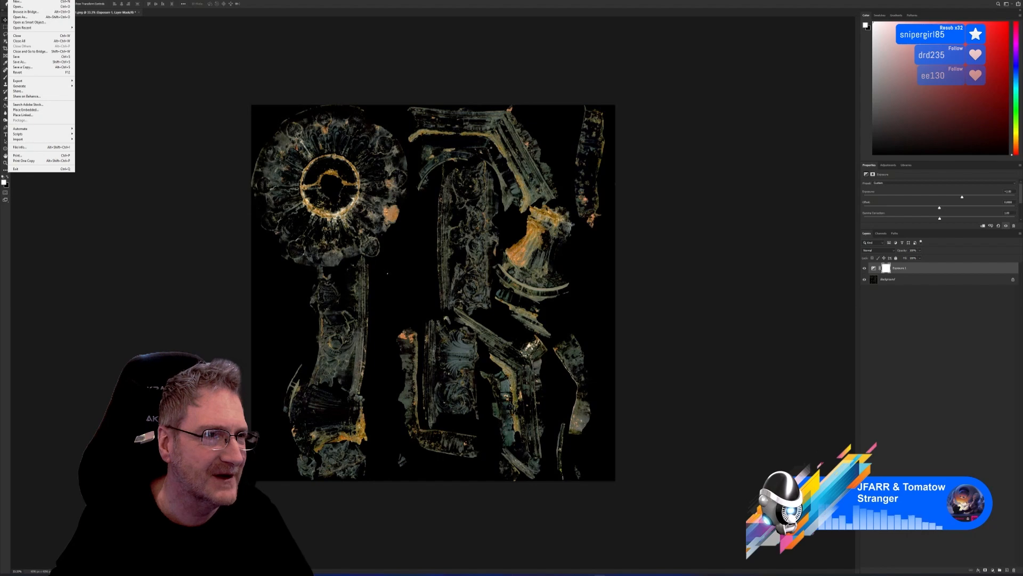
{"action": "left_click", "coordinate": [29, 68]}
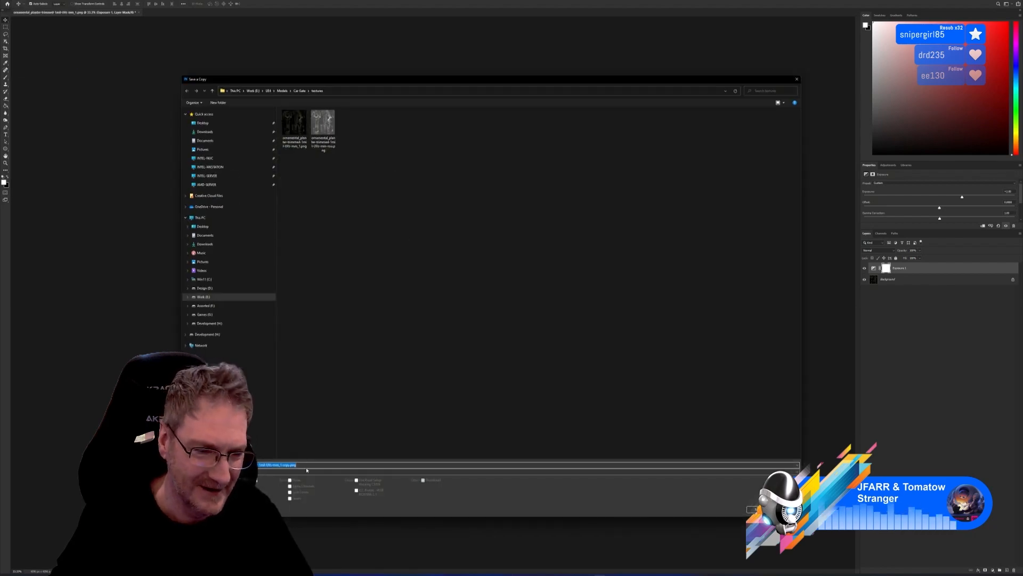
{"action": "left_click", "coordinate": [296, 473]}
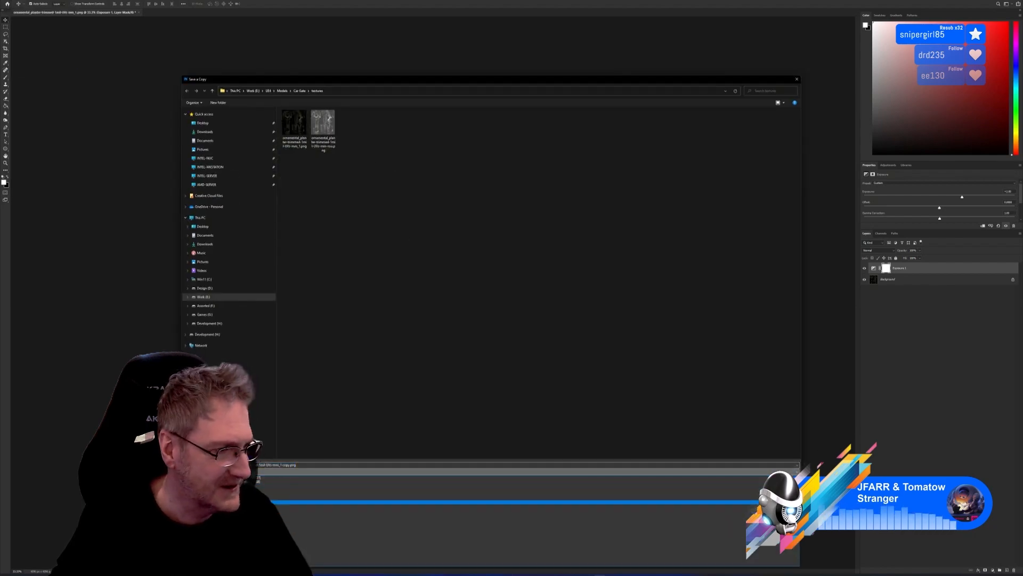
{"action": "left_click_drag", "start_coordinate": [405, 80], "coordinate": [578, 35]}
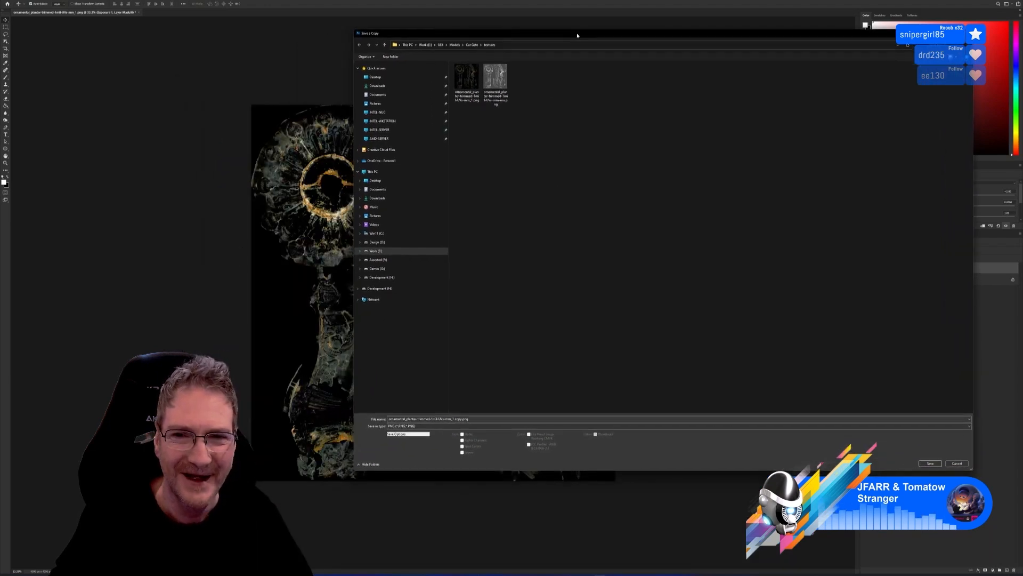
{"action": "left_click", "coordinate": [440, 424]}
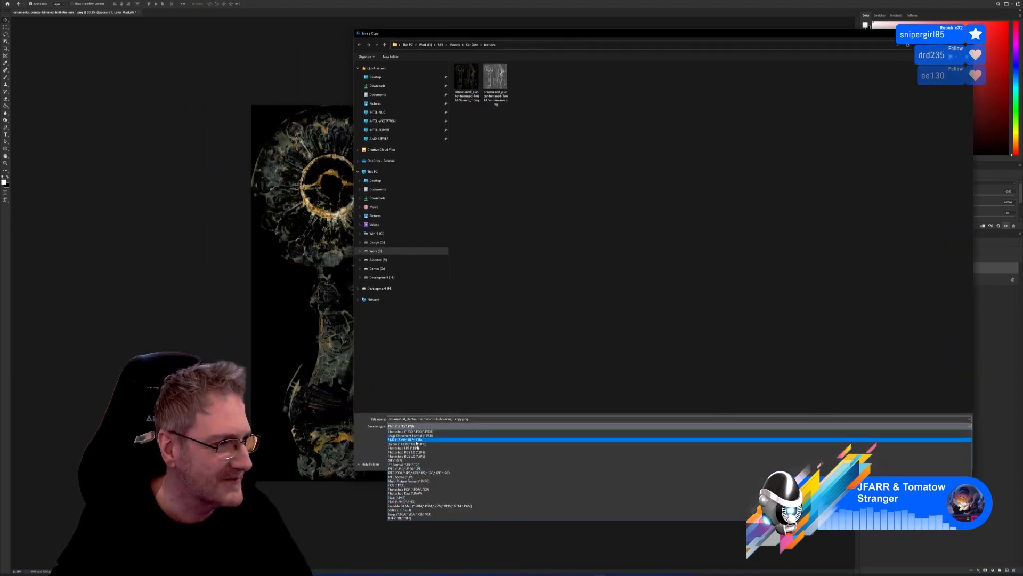
{"action": "left_click", "coordinate": [553, 38]}
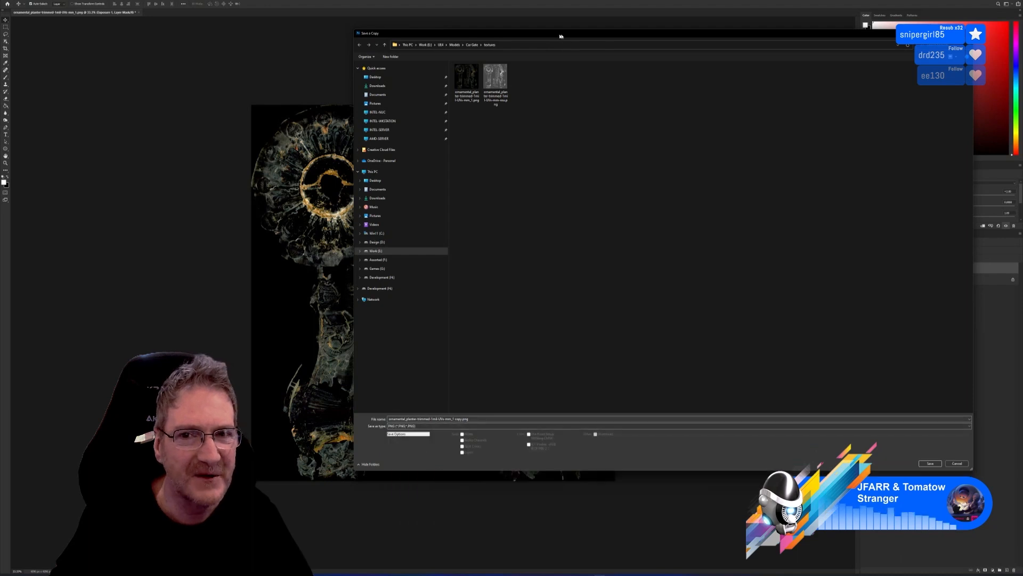
{"action": "left_click_drag", "start_coordinate": [552, 38], "coordinate": [368, 54]}
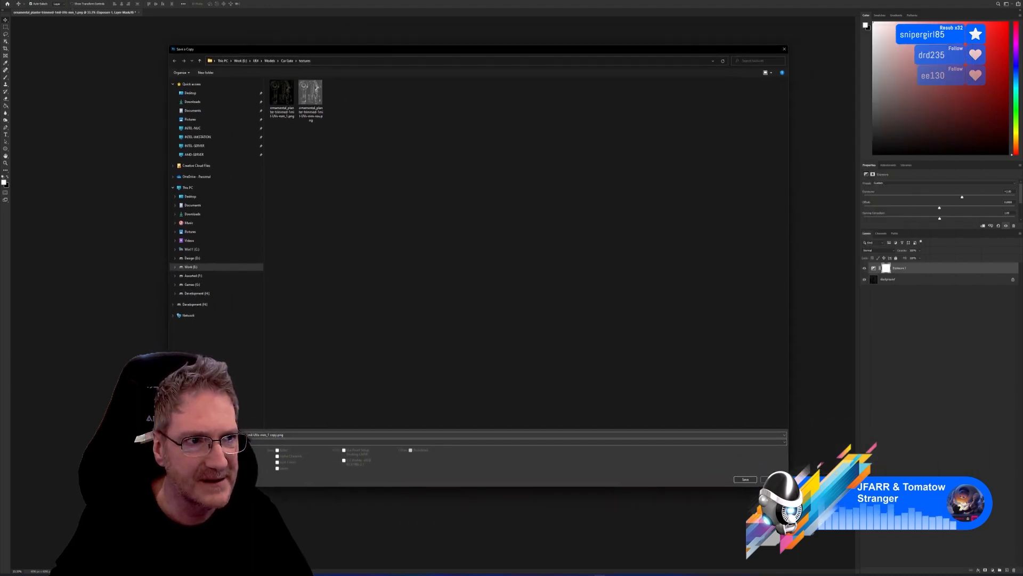
{"action": "left_click_drag", "start_coordinate": [346, 57], "coordinate": [347, 62]}
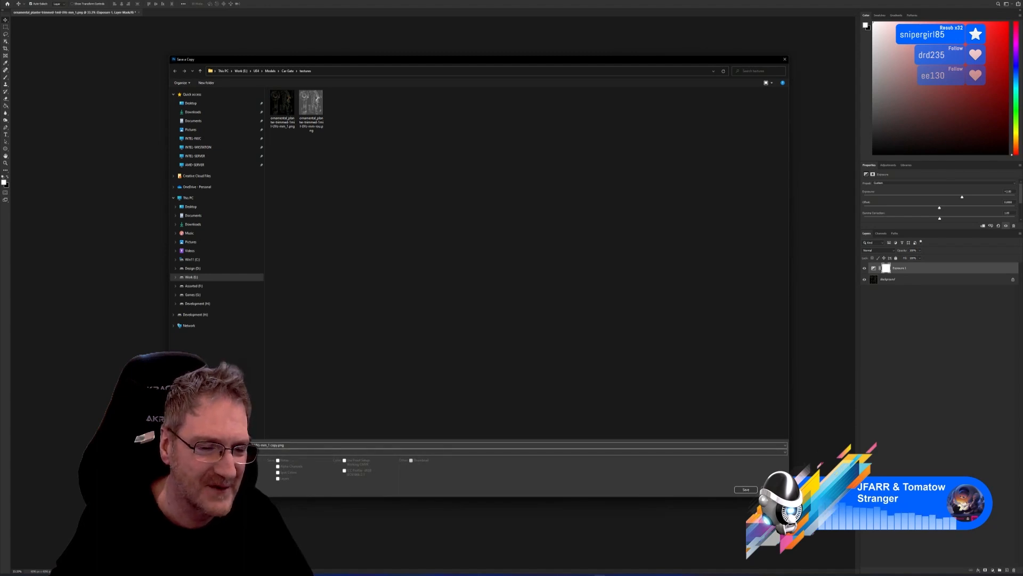
{"action": "left_click", "coordinate": [308, 445]}
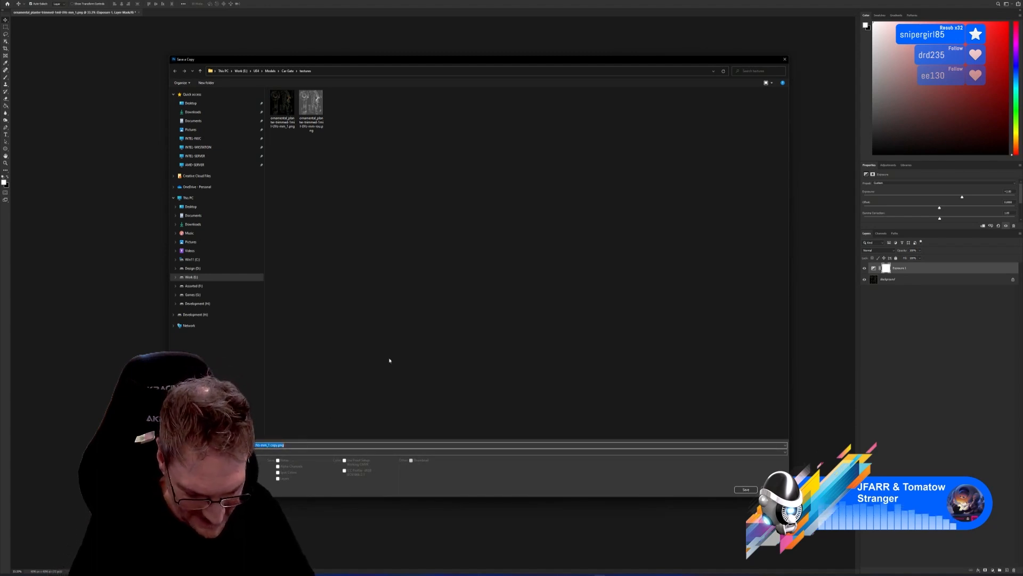
{"action": "key", "text": "BackSpace"}
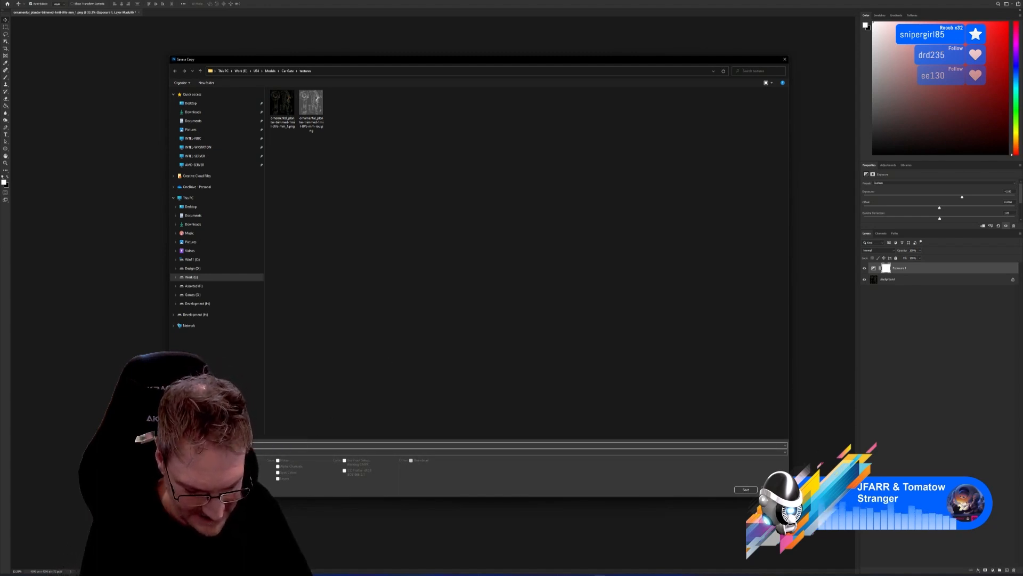
{"action": "key", "text": "Return"}
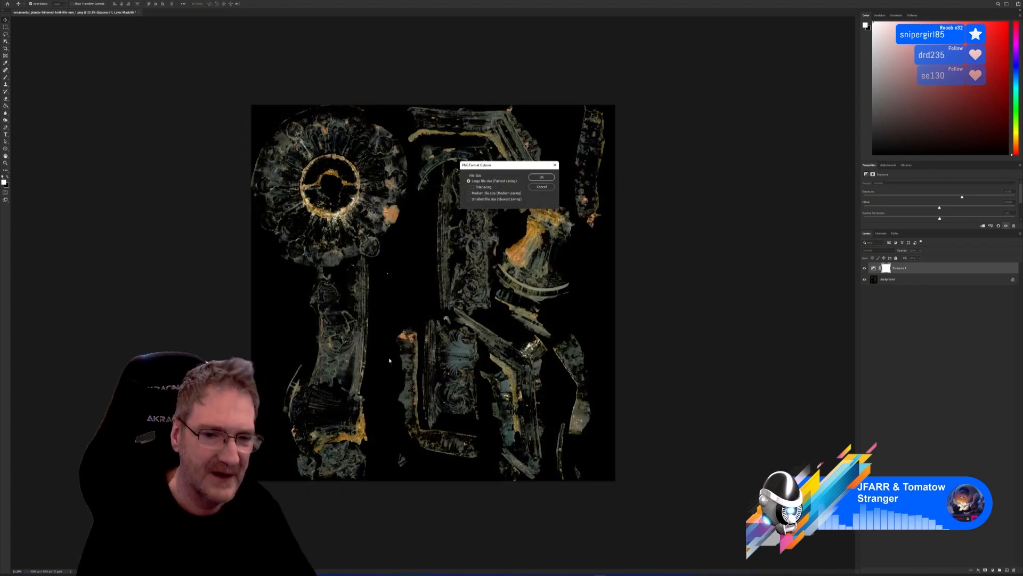
{"action": "left_click", "coordinate": [547, 178]}
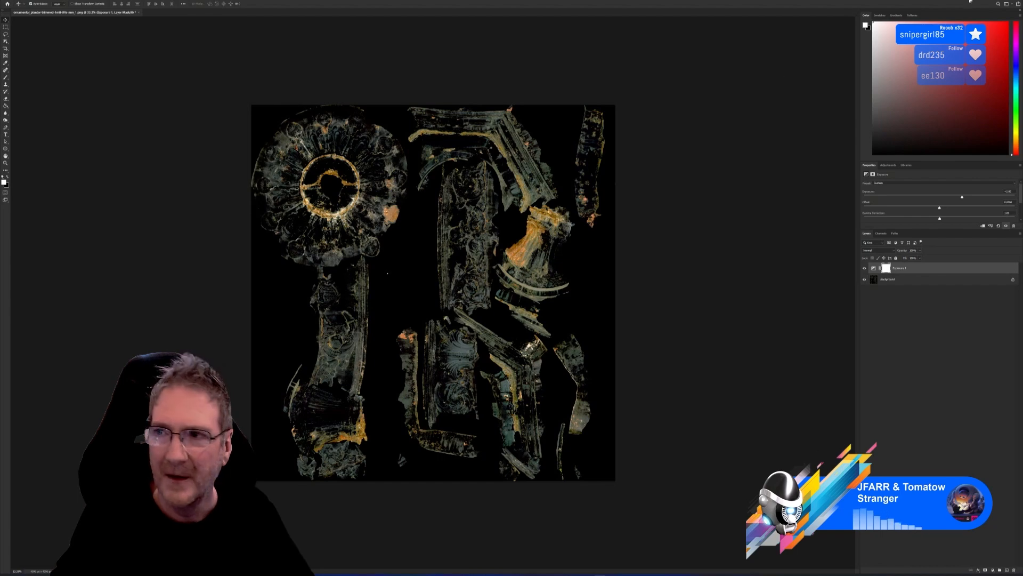
Step: Switch back to 3ds Max and replace the ornamental planter material's diffuse bitmap with the brightened CarGateUrn.png texture
{"action": "left_click", "coordinate": [1000, 0]}
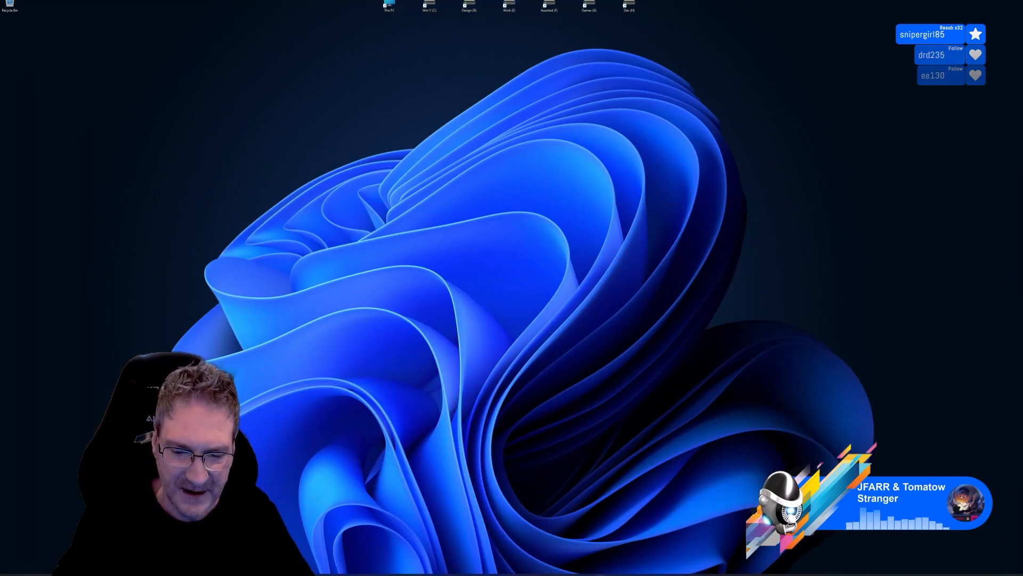
{"action": "key", "text": "alt+Tab"}
{"action": "key", "text": "super+d"}
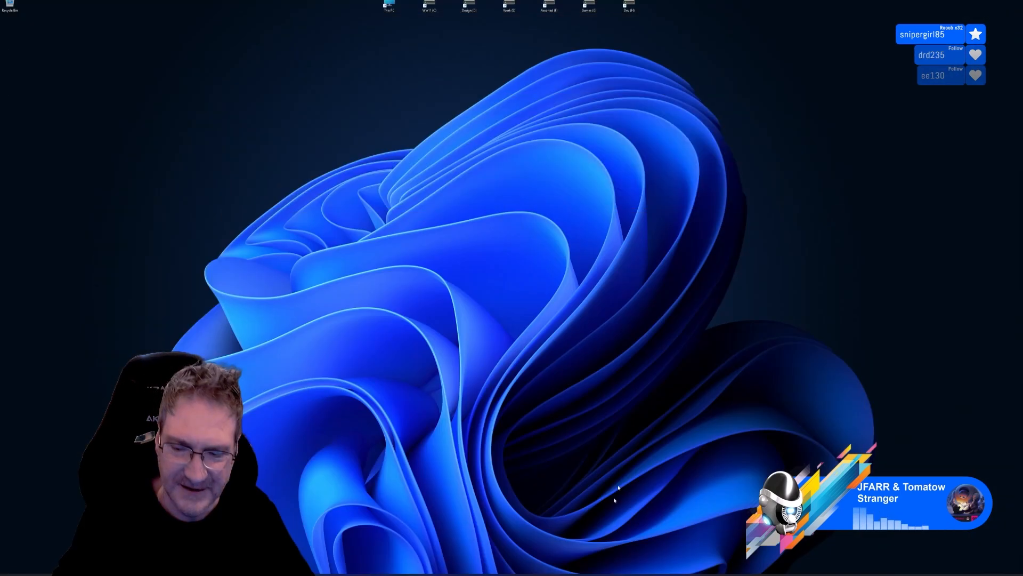
{"action": "key", "text": "alt+Tab"}
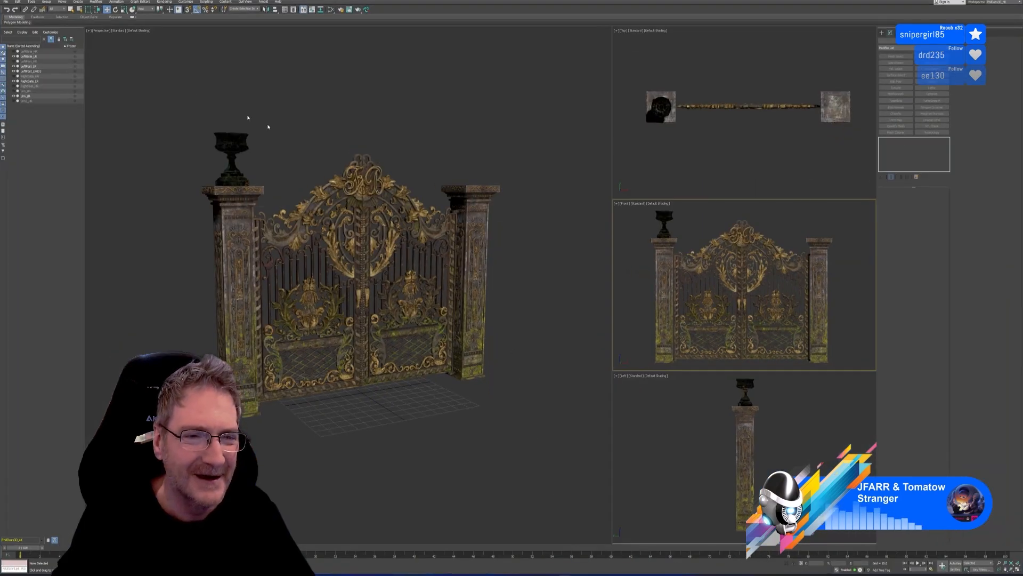
{"action": "left_click", "coordinate": [331, 9]}
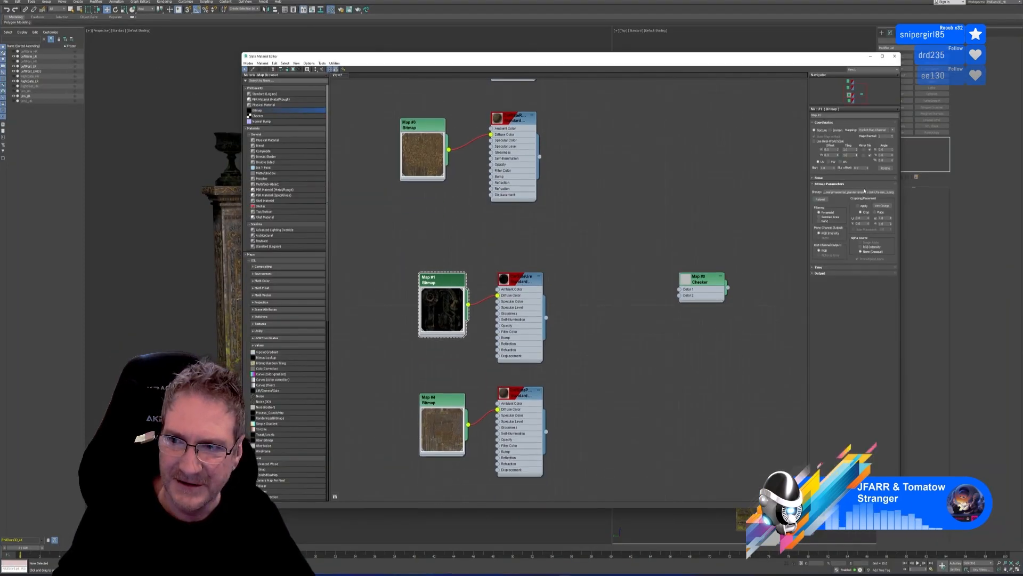
{"action": "left_click", "coordinate": [859, 192]}
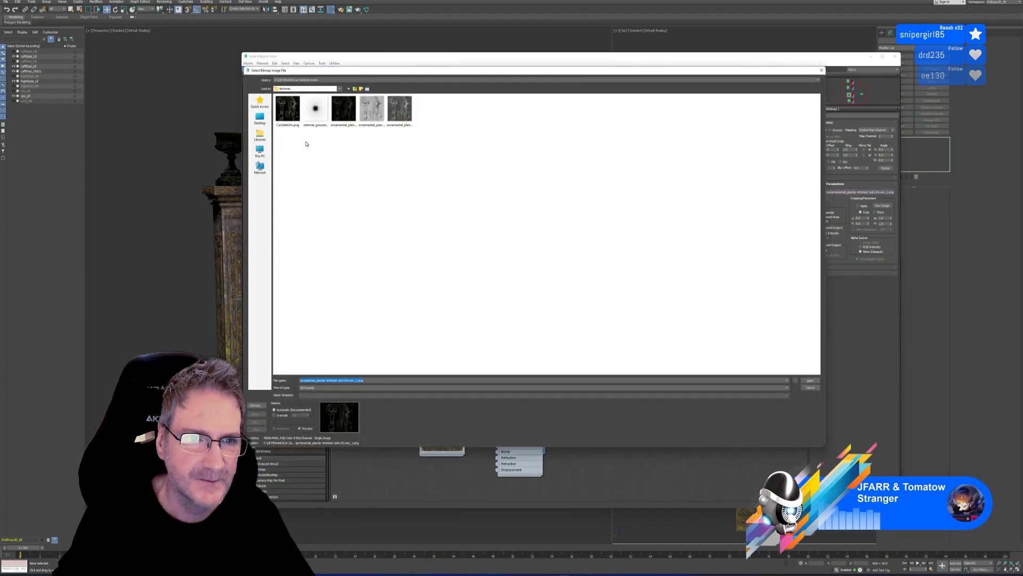
{"action": "double_click", "coordinate": [288, 110]}
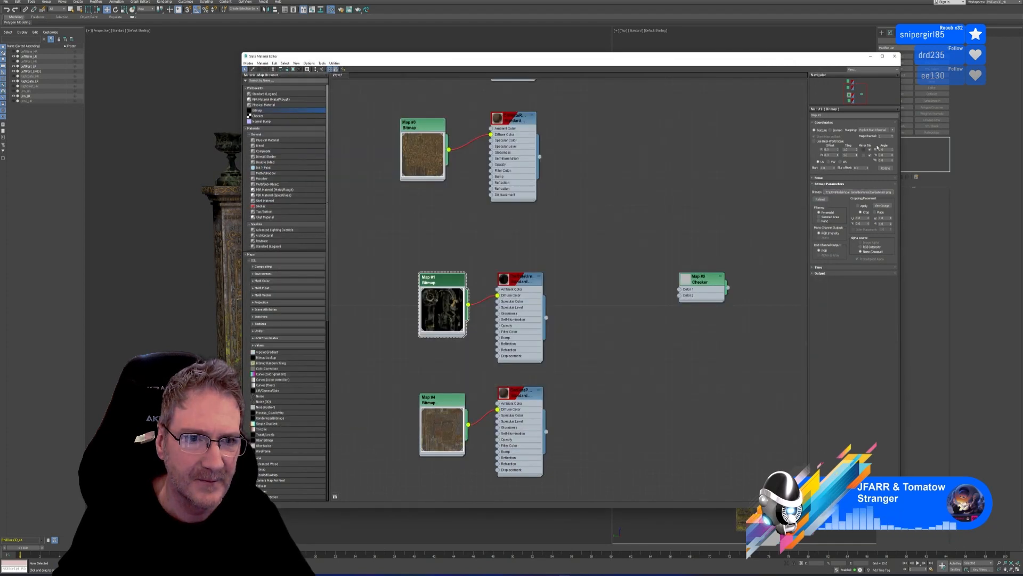
{"action": "left_click", "coordinate": [894, 56]}
Step: Inspect the brightened urn texture on the gate post, and save the scene
{"action": "middle_click_drag", "start_coordinate": [320, 230], "coordinate": [358, 231]}
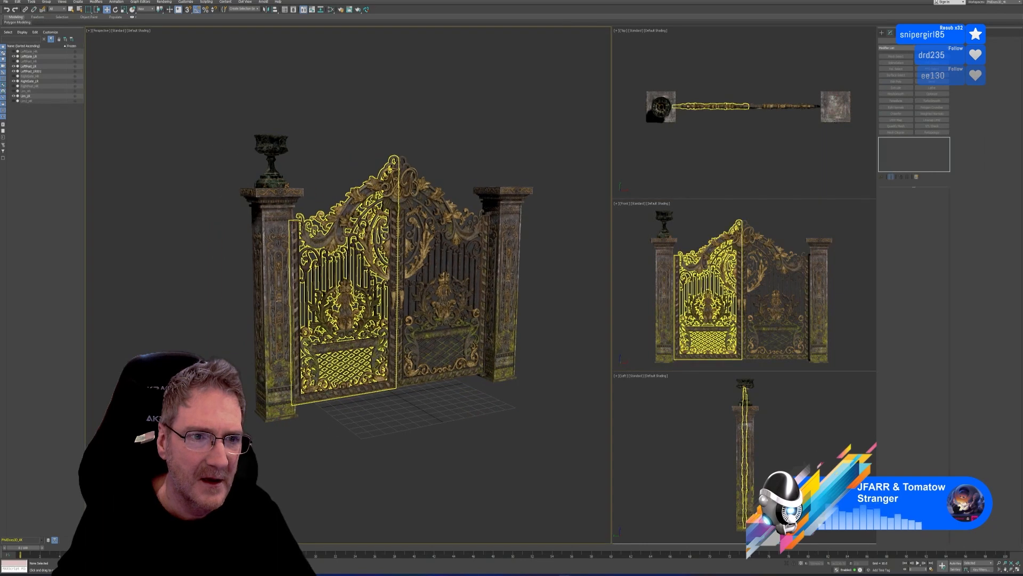
{"action": "scroll", "coordinate": [275, 172], "scroll_direction": "up", "scroll_amount": 3}
{"action": "scroll", "coordinate": [281, 132], "scroll_direction": "up", "scroll_amount": 2}
{"action": "middle_click_drag", "start_coordinate": [390, 168], "coordinate": [333, 167]}
{"action": "scroll", "coordinate": [367, 157], "scroll_direction": "down", "scroll_amount": 5}
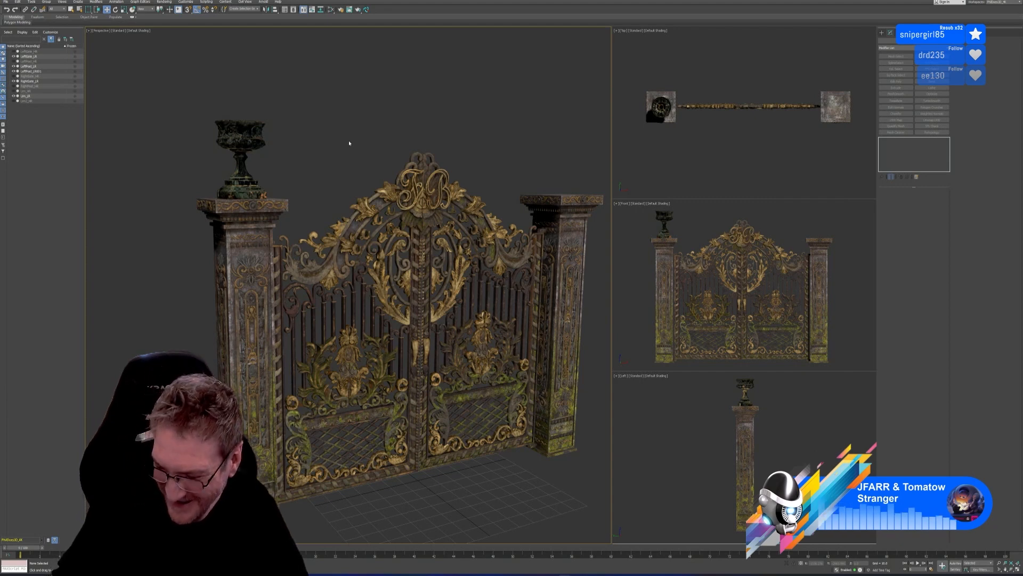
{"action": "left_click", "coordinate": [6, 3]}
{"action": "left_click", "coordinate": [16, 43]}
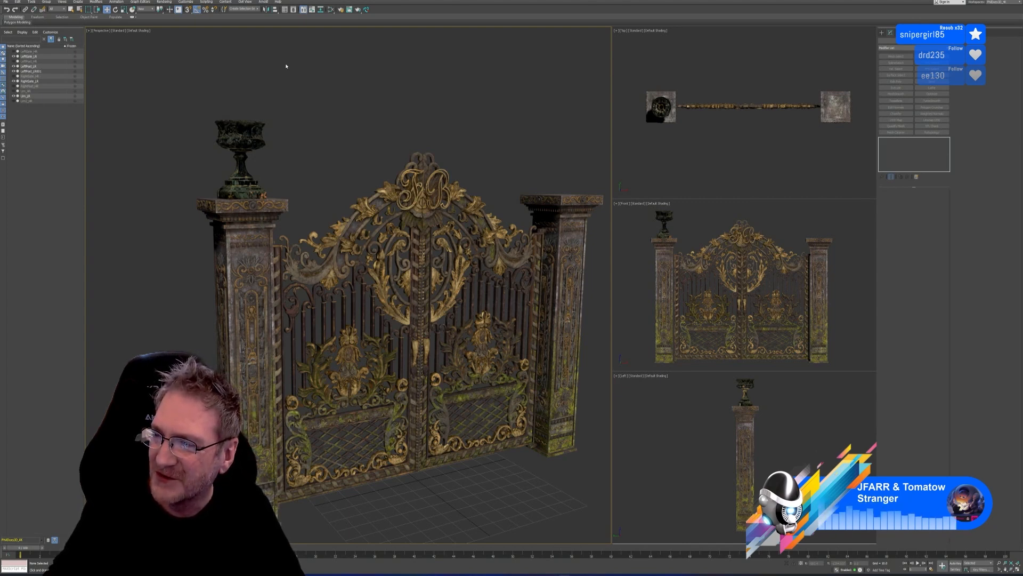
Step: Compare the urn's brightness and colour with the stone posts and the gate in the perspective view
{"action": "middle_click_drag", "start_coordinate": [306, 87], "coordinate": [270, 79]}
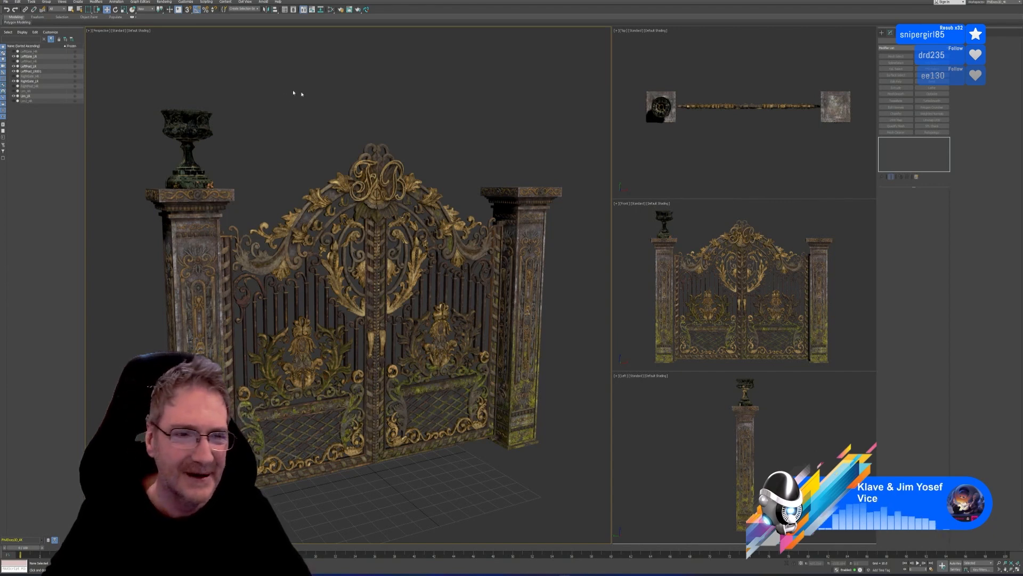
{"action": "middle_click_drag", "start_coordinate": [300, 99], "coordinate": [290, 92]}
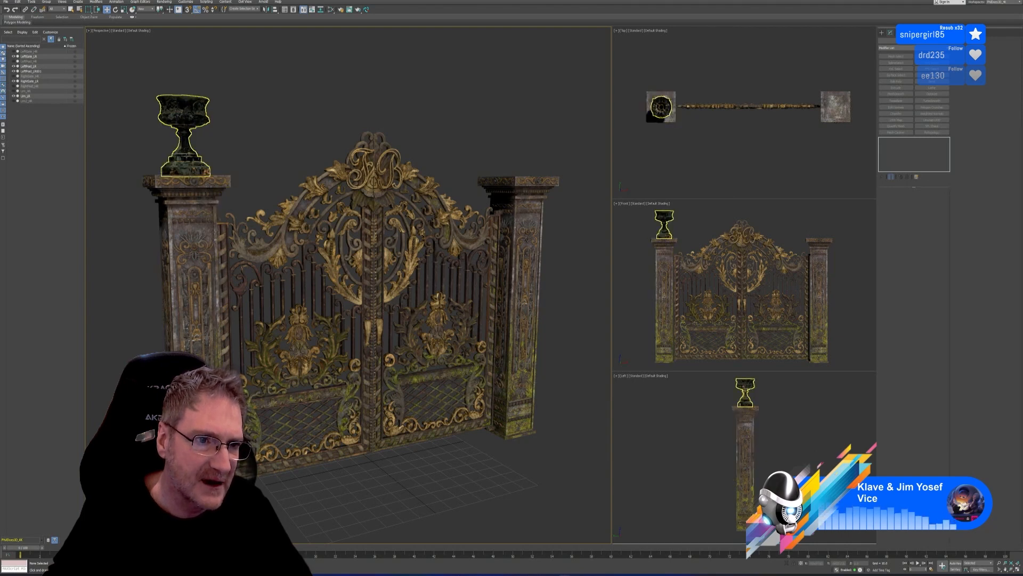
{"action": "scroll", "coordinate": [192, 143], "scroll_direction": "up", "scroll_amount": 4}
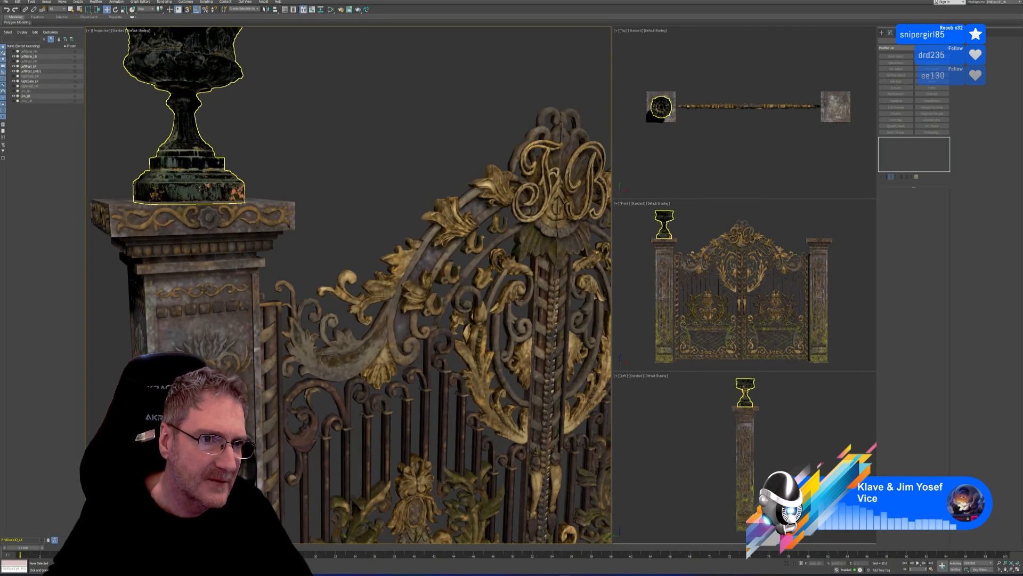
{"action": "scroll", "coordinate": [202, 190], "scroll_direction": "down", "scroll_amount": 3}
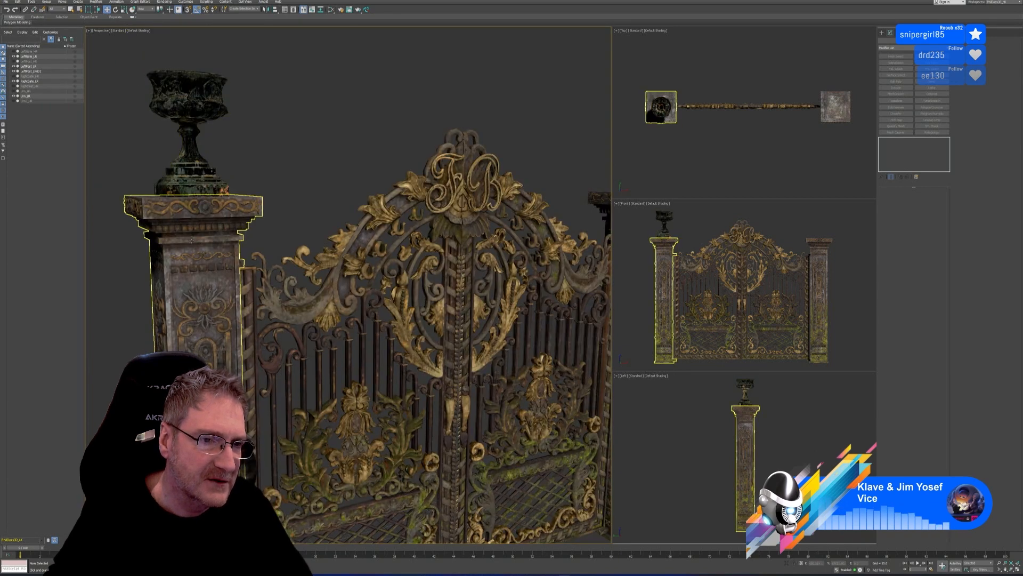
{"action": "scroll", "coordinate": [224, 176], "scroll_direction": "down", "scroll_amount": 3}
{"action": "scroll", "coordinate": [256, 161], "scroll_direction": "down", "scroll_amount": 2}
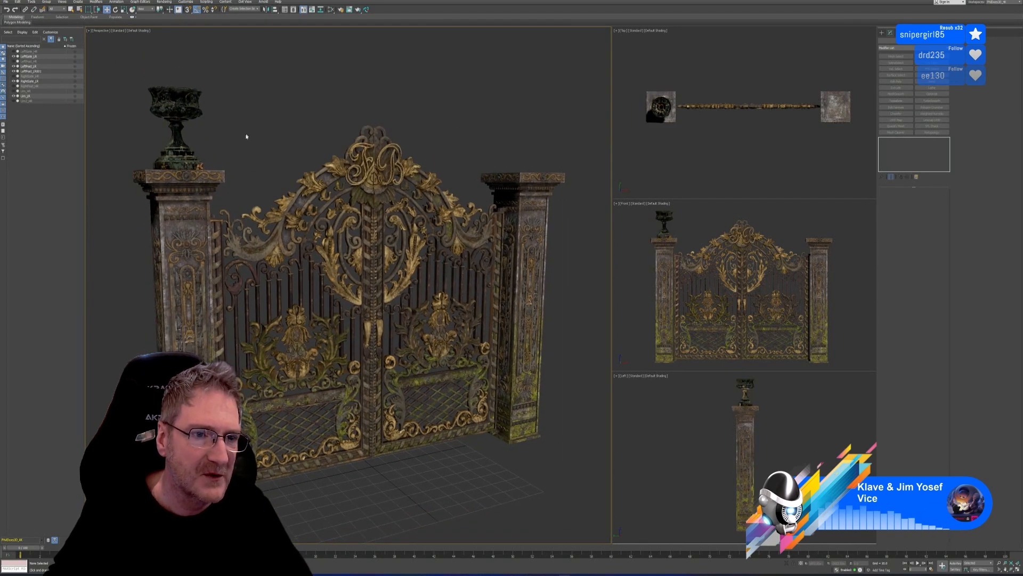
{"action": "middle_click_drag", "start_coordinate": [253, 128], "coordinate": [270, 147]}
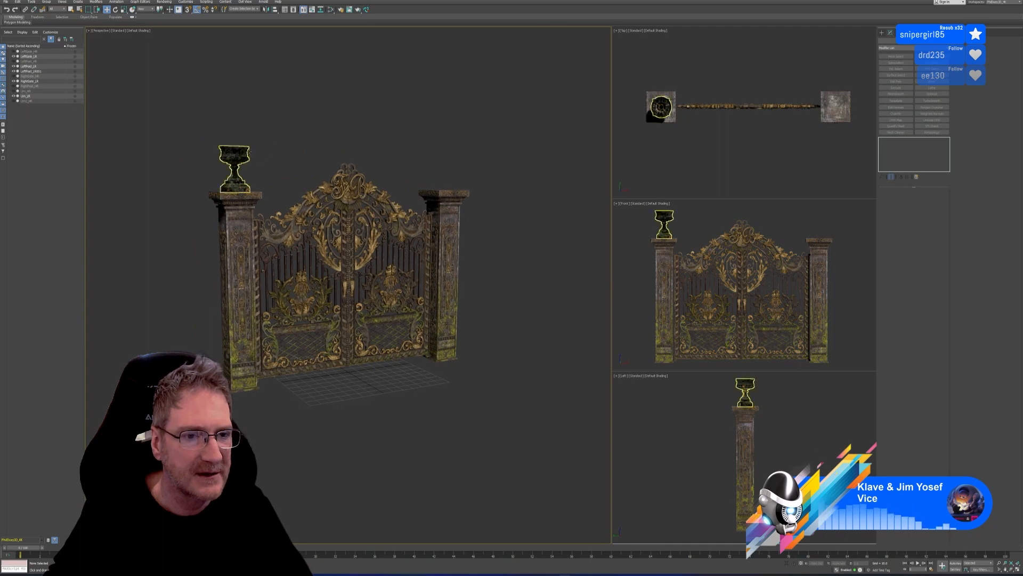
{"action": "scroll", "coordinate": [275, 144], "scroll_direction": "up", "scroll_amount": 3}
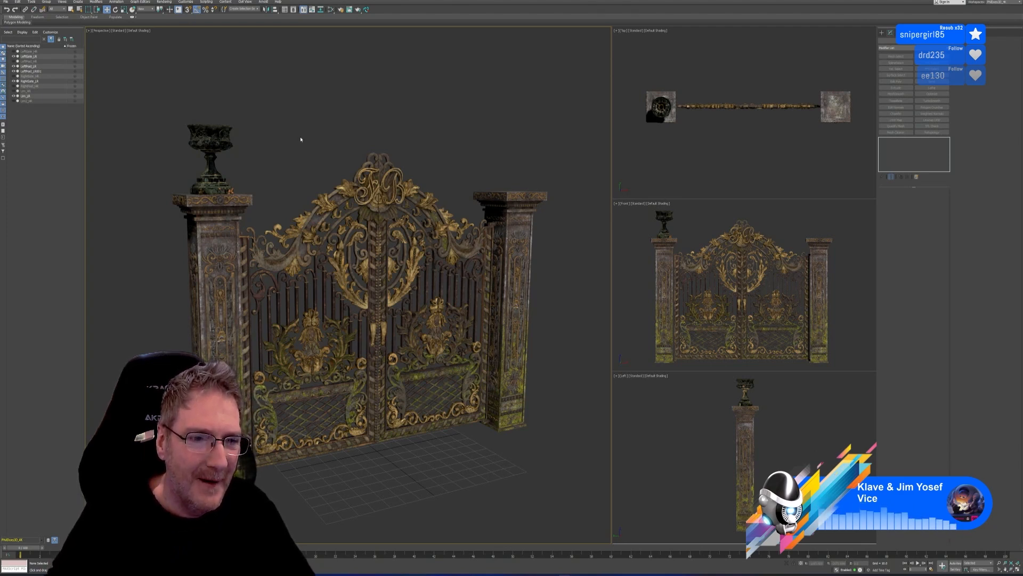
Step: Examine the texture on the urn's bowl, stem and stepped base up close, and how it suits the whole gate
{"action": "scroll", "coordinate": [186, 164], "scroll_direction": "up", "scroll_amount": 5}
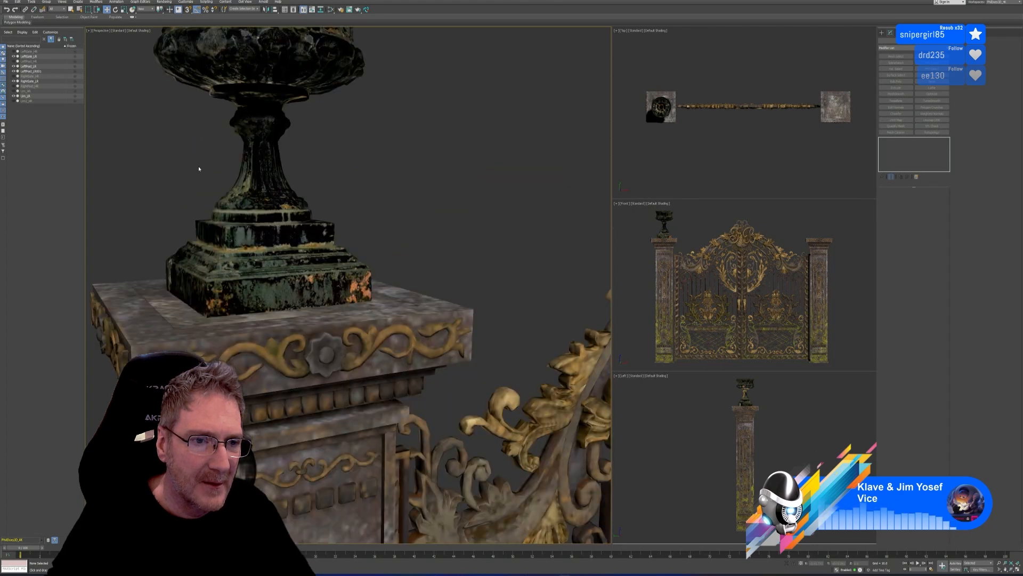
{"action": "scroll", "coordinate": [265, 208], "scroll_direction": "down", "scroll_amount": 2}
{"action": "middle_click_drag", "start_coordinate": [269, 196], "coordinate": [264, 242]}
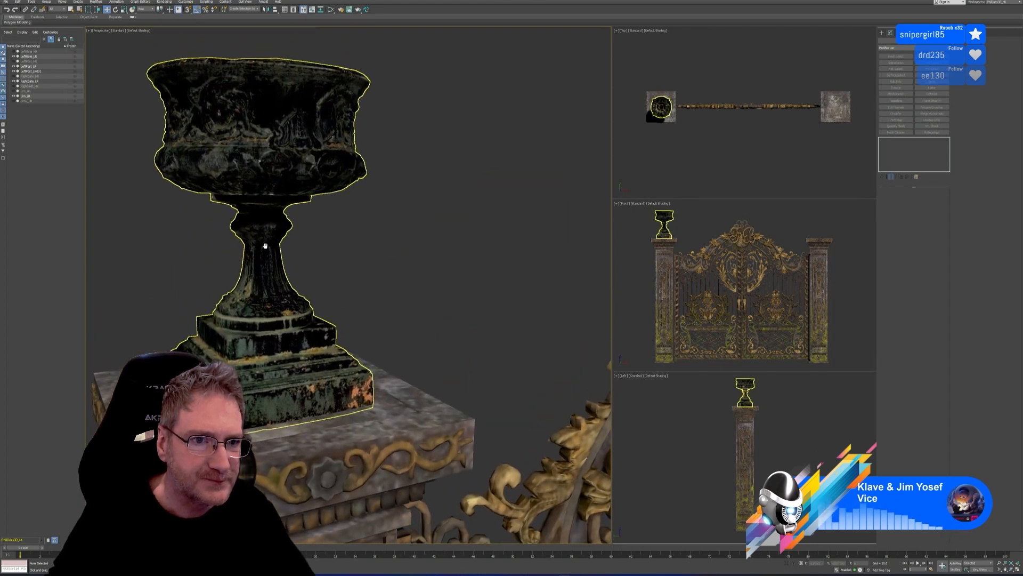
{"action": "scroll", "coordinate": [264, 239], "scroll_direction": "up", "scroll_amount": 2}
{"action": "scroll", "coordinate": [259, 228], "scroll_direction": "down", "scroll_amount": 3}
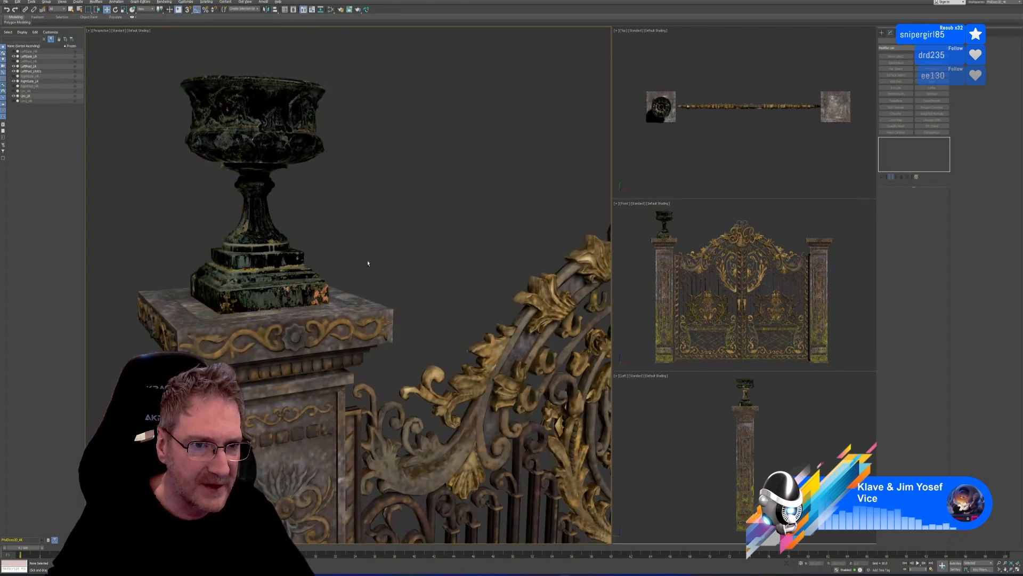
{"action": "middle_click_drag", "start_coordinate": [368, 262], "coordinate": [299, 176], "text": "alt"}
{"action": "scroll", "coordinate": [307, 196], "scroll_direction": "down", "scroll_amount": 4}
{"action": "scroll", "coordinate": [225, 182], "scroll_direction": "up", "scroll_amount": 8}
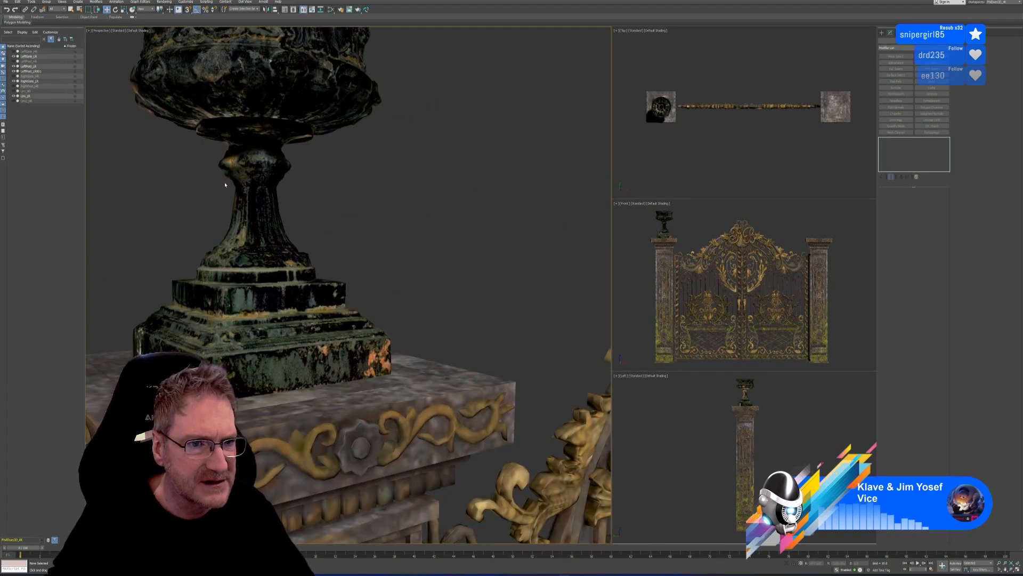
{"action": "left_click", "coordinate": [225, 184]}
{"action": "scroll", "coordinate": [240, 202], "scroll_direction": "down", "scroll_amount": 3}
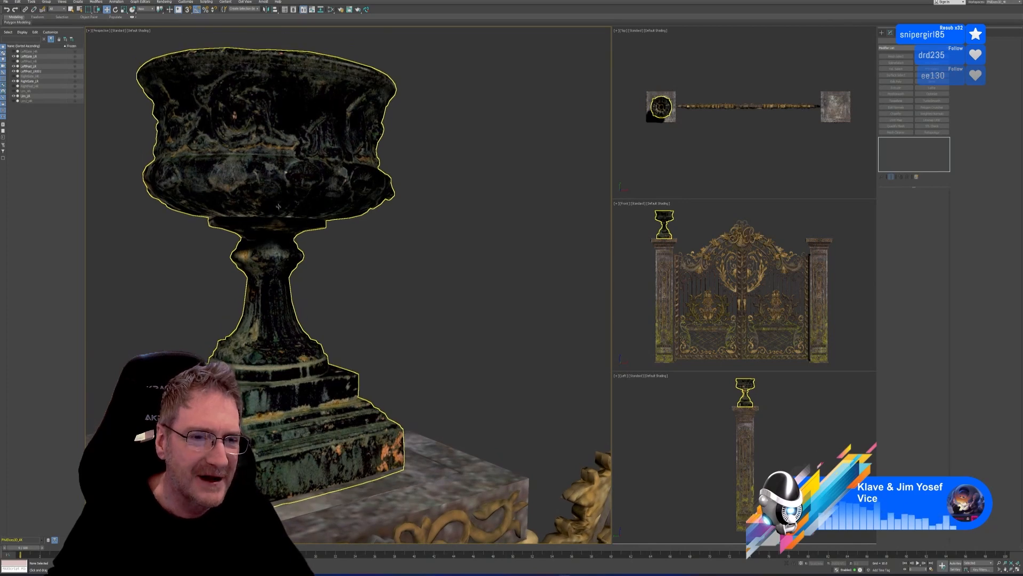
{"action": "left_click", "coordinate": [314, 288]}
{"action": "middle_click_drag", "start_coordinate": [331, 311], "coordinate": [322, 257], "text": "alt"}
{"action": "scroll", "coordinate": [318, 303], "scroll_direction": "down", "scroll_amount": 10}
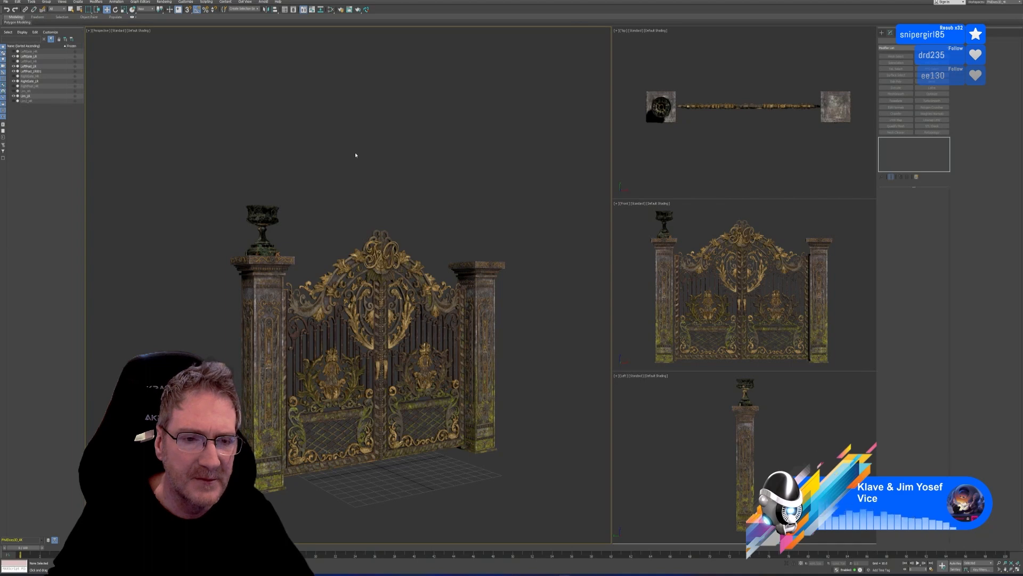
{"action": "scroll", "coordinate": [288, 325], "scroll_direction": "up", "scroll_amount": 5}
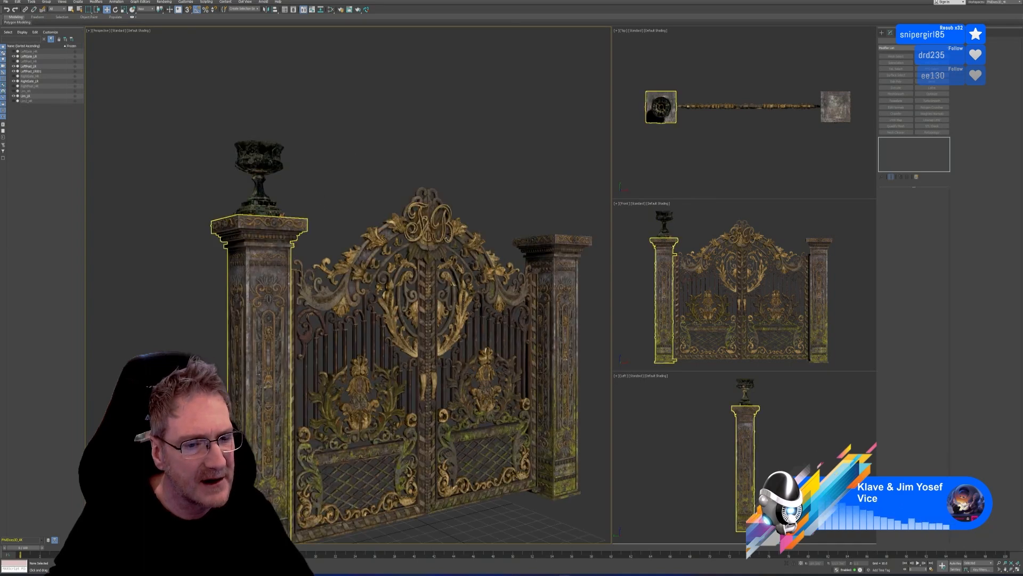
{"action": "scroll", "coordinate": [335, 128], "scroll_direction": "down", "scroll_amount": 5}
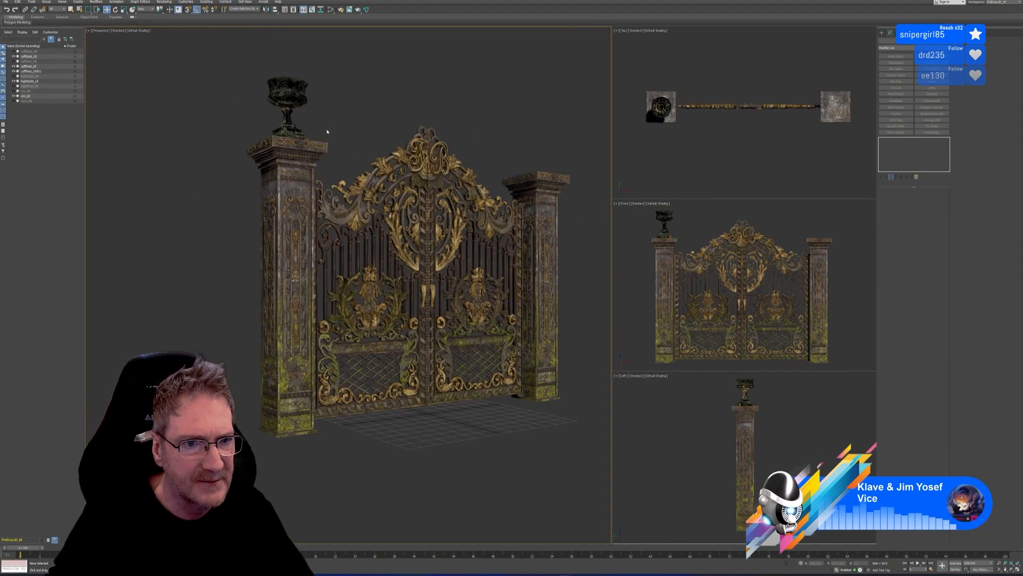
{"action": "middle_click_drag", "start_coordinate": [359, 91], "coordinate": [339, 176]}
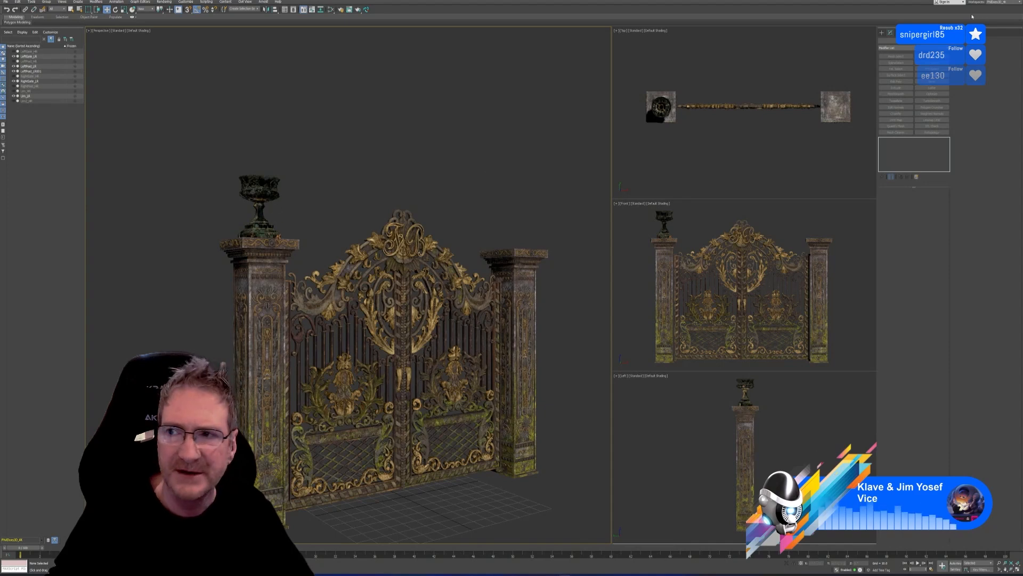
Step: Switch to Substance 3D Painter and create a project from the low-resolution Gate_Urn FBX in the Car Gate Exports folder, with document resolution 4096
{"action": "key", "text": "super+d"}
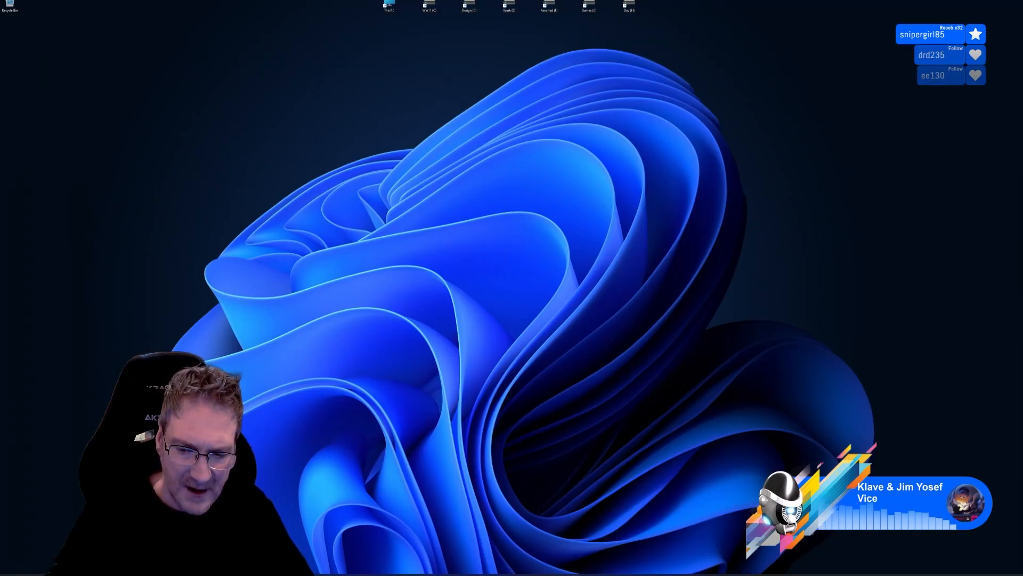
{"action": "key", "text": "alt+Tab"}
{"action": "left_click", "coordinate": [4, 3]}
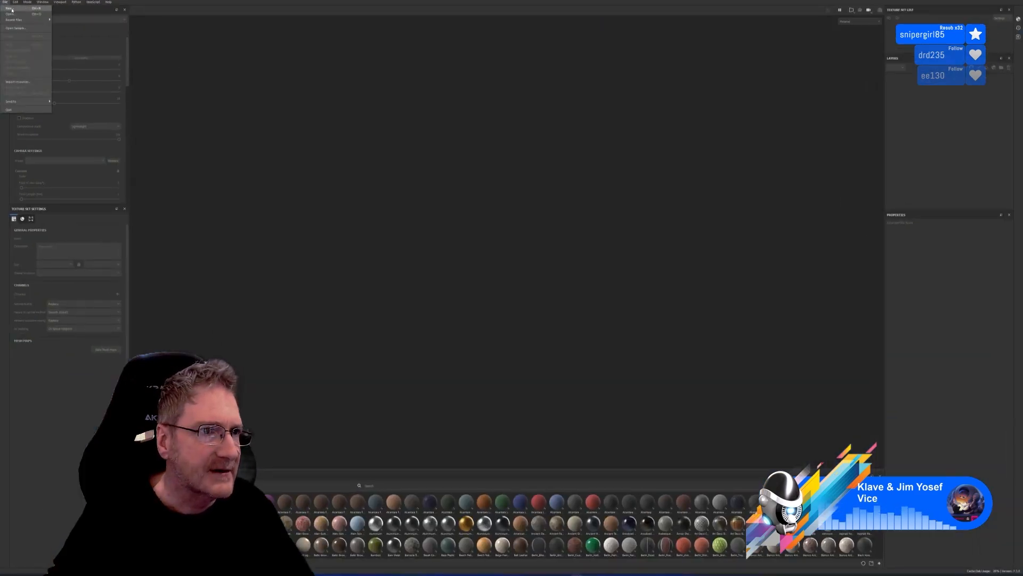
{"action": "left_click", "coordinate": [16, 9]}
{"action": "left_click", "coordinate": [566, 207]}
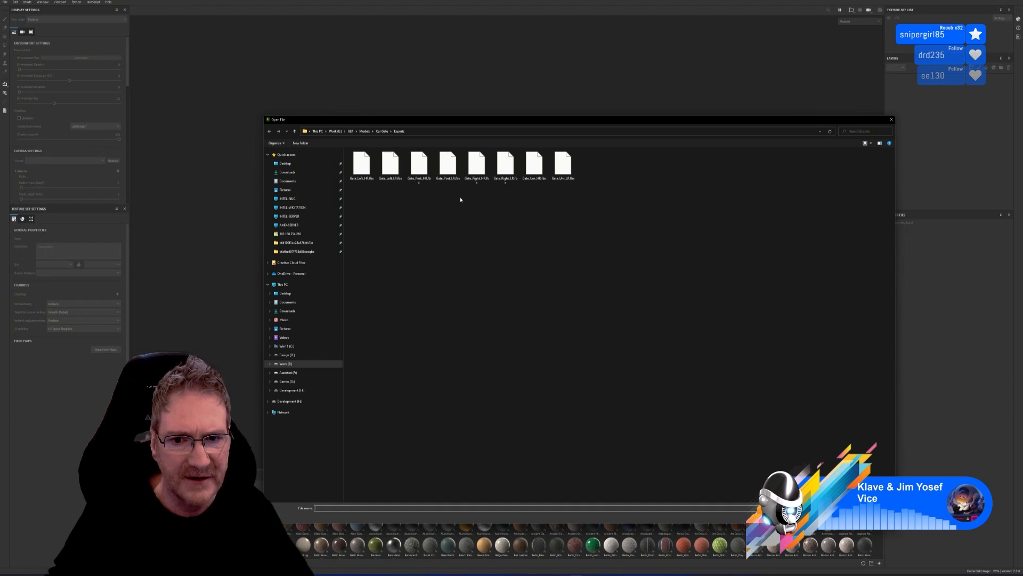
{"action": "double_click", "coordinate": [563, 163]}
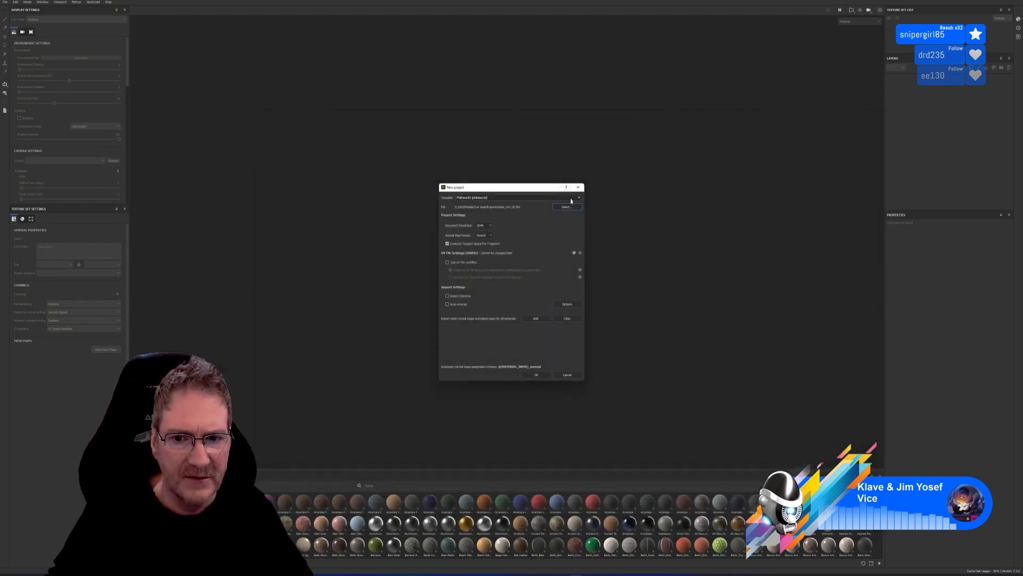
{"action": "left_click", "coordinate": [490, 226]}
{"action": "left_click", "coordinate": [480, 260]}
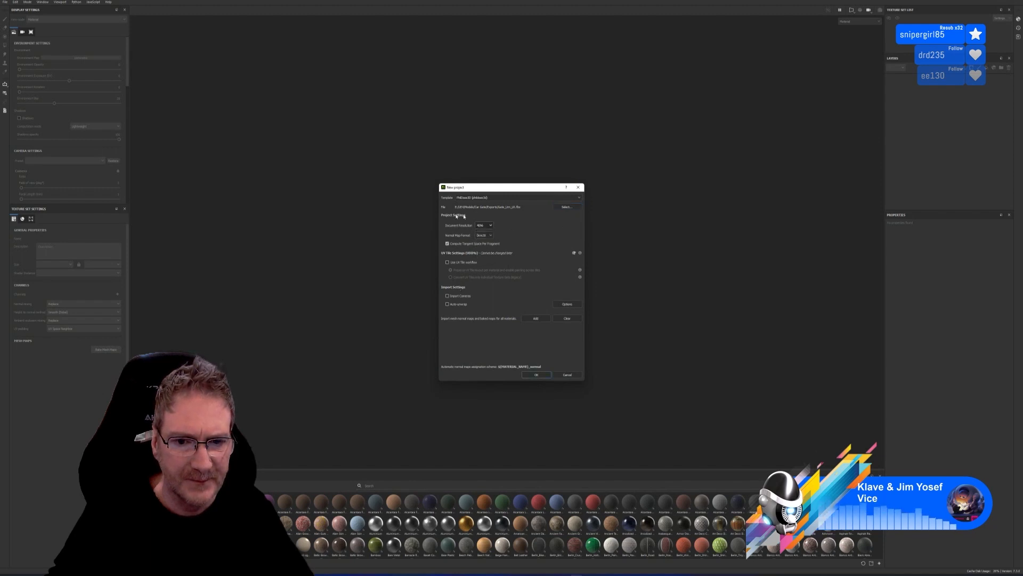
{"action": "left_click", "coordinate": [536, 375]}
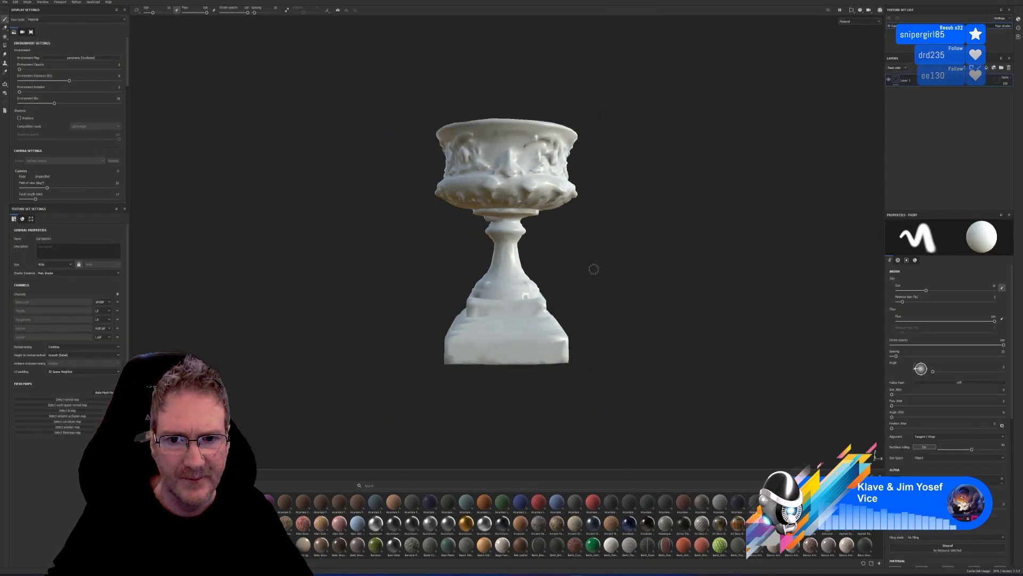
Step: Open the mesh map baking settings for the urn and set the output size to 4096
{"action": "left_click_drag", "start_coordinate": [624, 296], "coordinate": [500, 327], "text": "alt"}
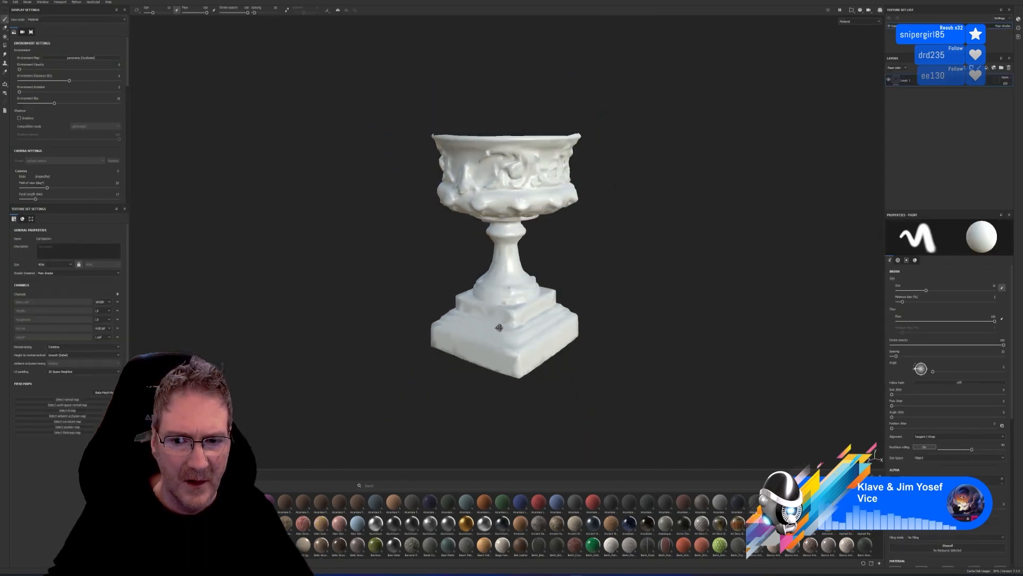
{"action": "left_click", "coordinate": [98, 392]}
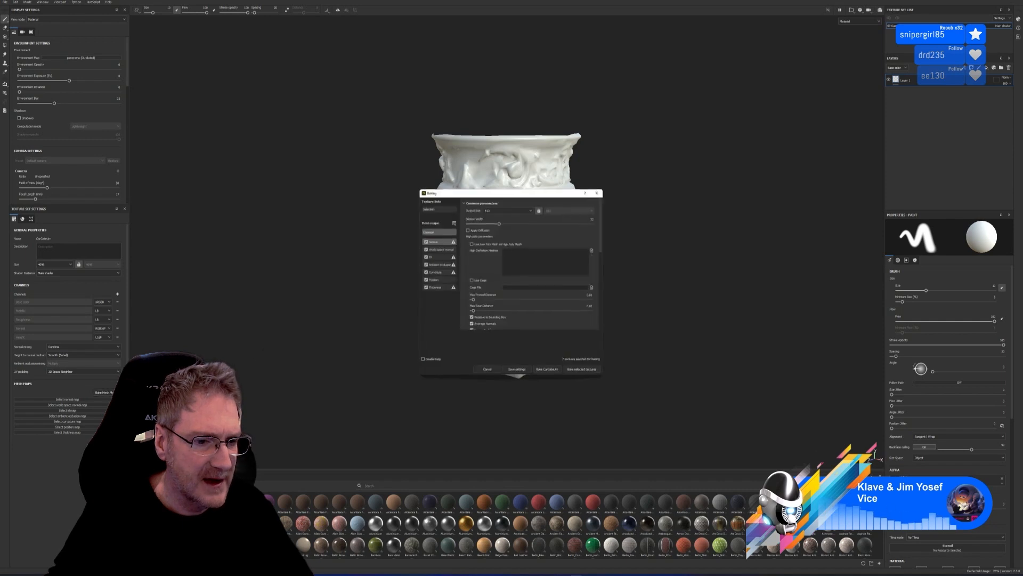
{"action": "left_click", "coordinate": [531, 210]}
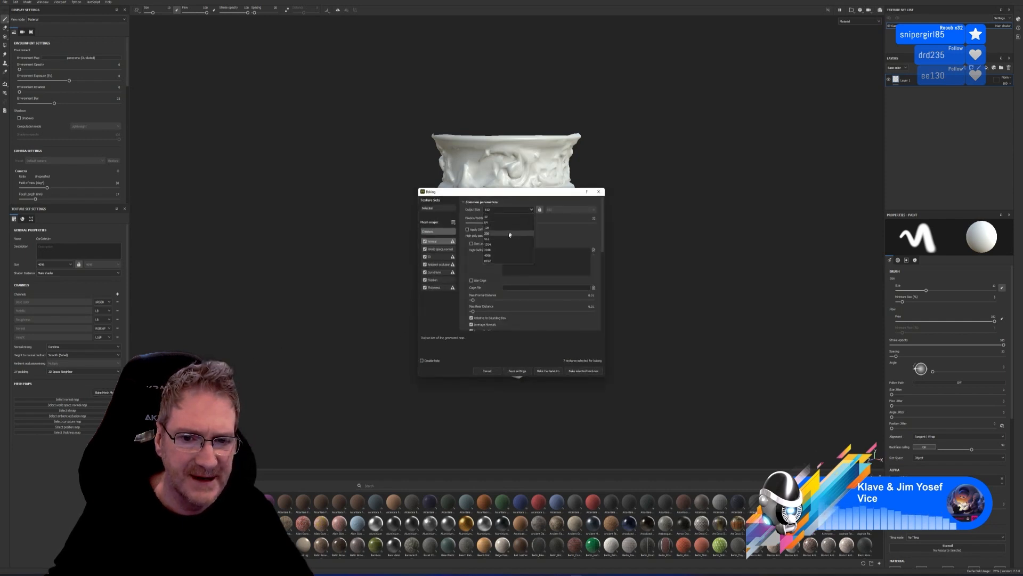
{"action": "left_click", "coordinate": [512, 253]}
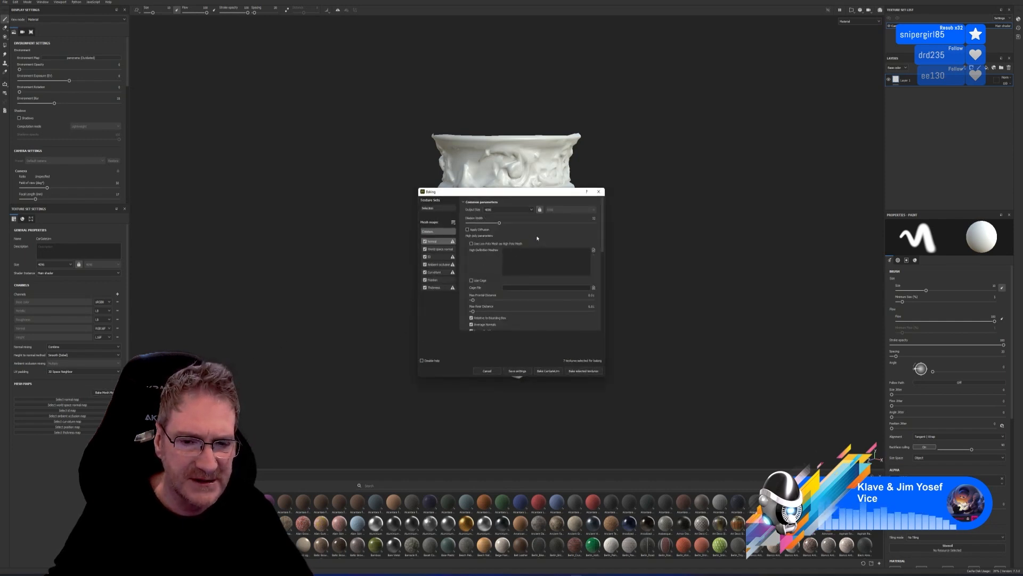
Step: Bake the urn's mesh maps without the ID map, using the high-resolution Gate_Urn FBX as the high definition mesh
{"action": "left_click", "coordinate": [593, 250]}
{"action": "left_click_drag", "start_coordinate": [593, 173], "coordinate": [419, 126]}
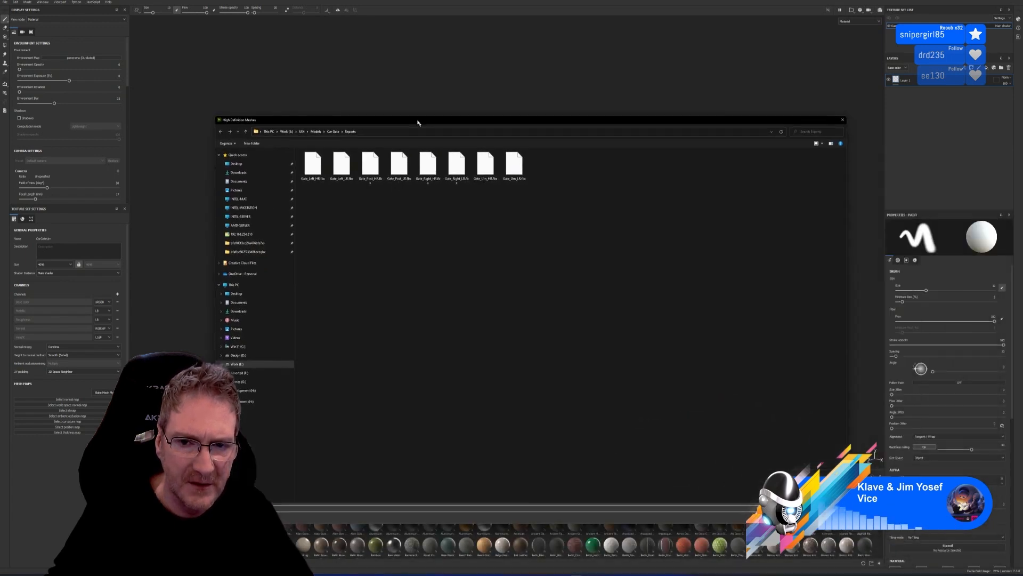
{"action": "double_click", "coordinate": [486, 164]}
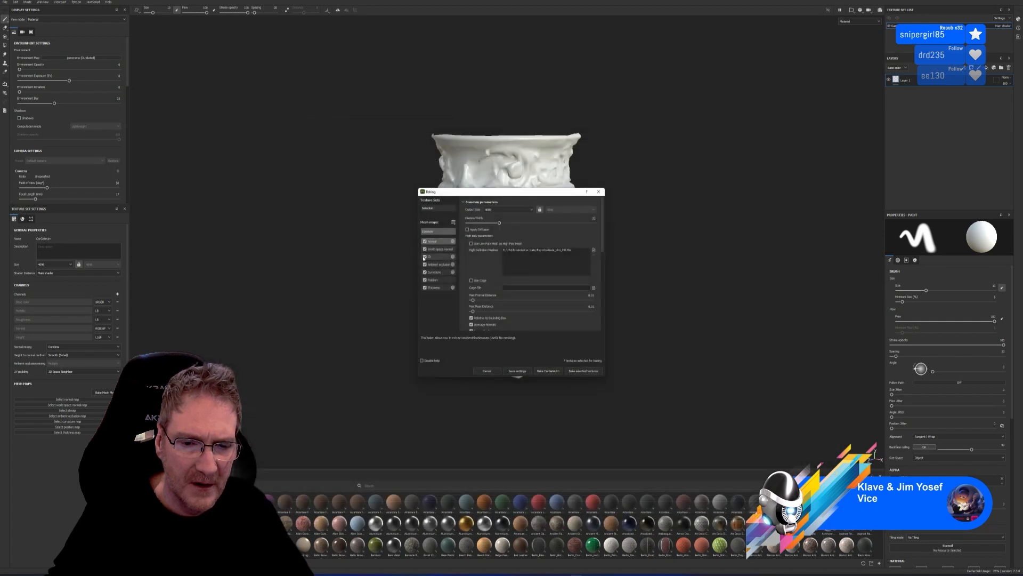
{"action": "left_click", "coordinate": [425, 257]}
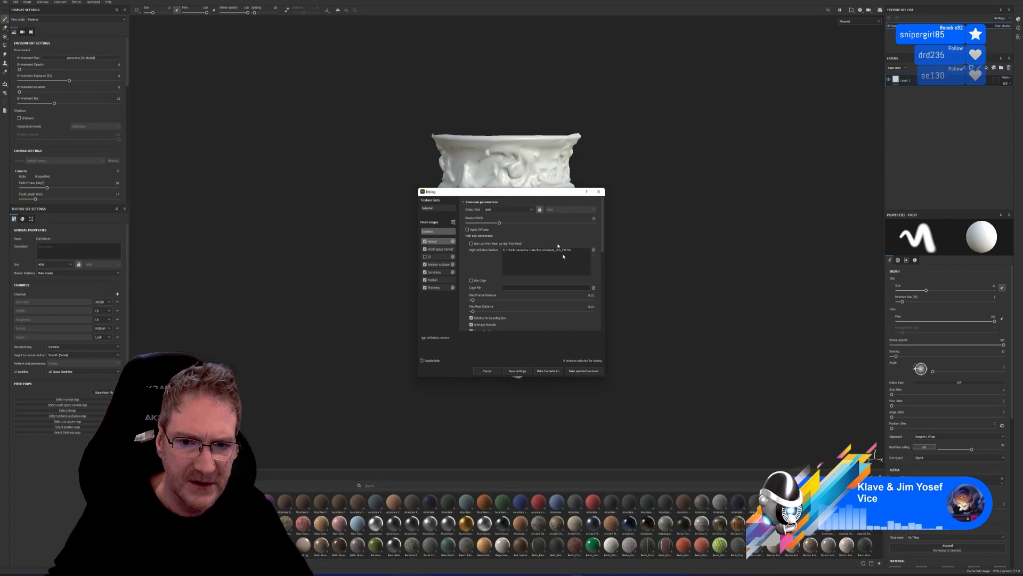
{"action": "left_click", "coordinate": [584, 371]}
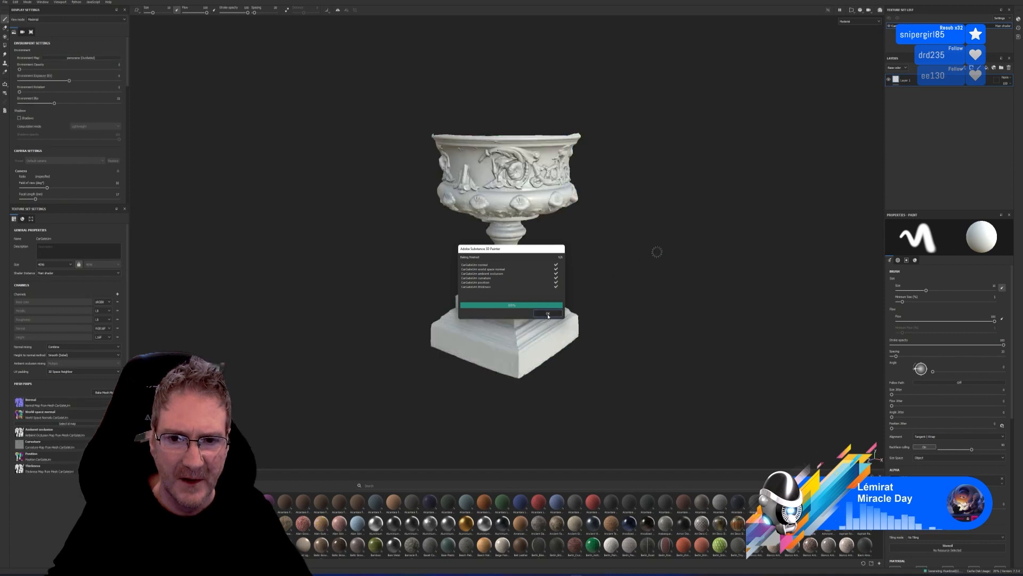
{"action": "left_click", "coordinate": [548, 314]}
Step: Examine the baked detail on the urn's bowl, stem and stepped base from several angles
{"action": "scroll", "coordinate": [621, 288], "scroll_direction": "up", "scroll_amount": 1}
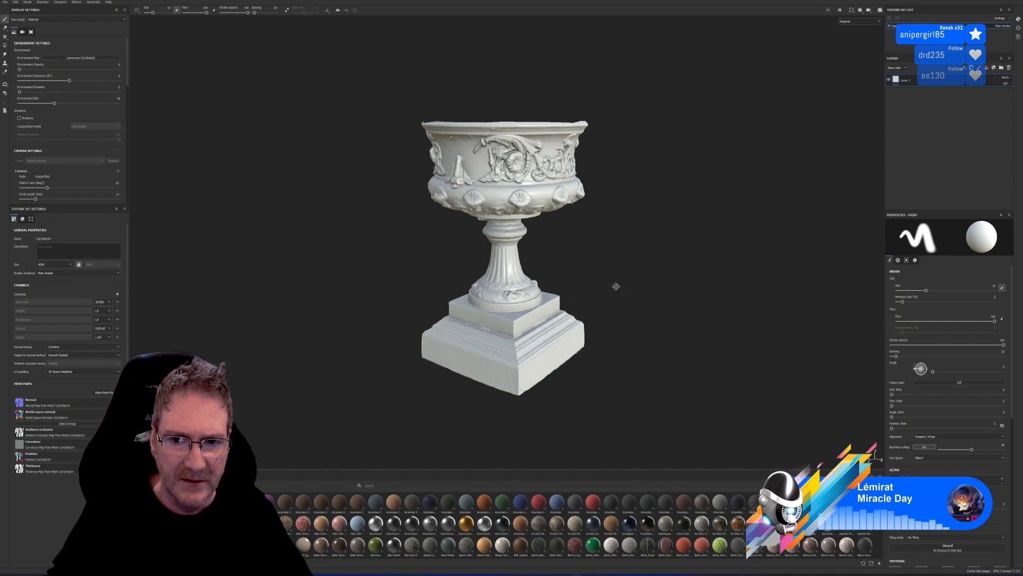
{"action": "scroll", "coordinate": [616, 286], "scroll_direction": "up", "scroll_amount": 2}
{"action": "mouse_move", "coordinate": [642, 313]}
{"action": "left_mouse_down", "text": "alt"}
{"action": "mouse_move", "coordinate": [267, 290]}
{"action": "mouse_move", "coordinate": [224, 272]}
{"action": "mouse_move", "coordinate": [245, 251]}
{"action": "mouse_move", "coordinate": [755, 254]}
{"action": "mouse_move", "coordinate": [617, 222]}
{"action": "mouse_move", "coordinate": [772, 285]}
{"action": "mouse_move", "coordinate": [726, 269]}
{"action": "mouse_move", "coordinate": [667, 335]}
{"action": "mouse_move", "coordinate": [575, 349]}
{"action": "mouse_move", "coordinate": [549, 397]}
{"action": "mouse_move", "coordinate": [540, 350]}
{"action": "mouse_move", "coordinate": [555, 276]}
{"action": "mouse_move", "coordinate": [511, 287]}
{"action": "mouse_move", "coordinate": [466, 270]}
{"action": "mouse_move", "coordinate": [454, 326]}
{"action": "mouse_move", "coordinate": [429, 366]}
{"action": "mouse_move", "coordinate": [432, 416]}
{"action": "mouse_move", "coordinate": [446, 238]}
{"action": "left_mouse_up", "text": "alt"}
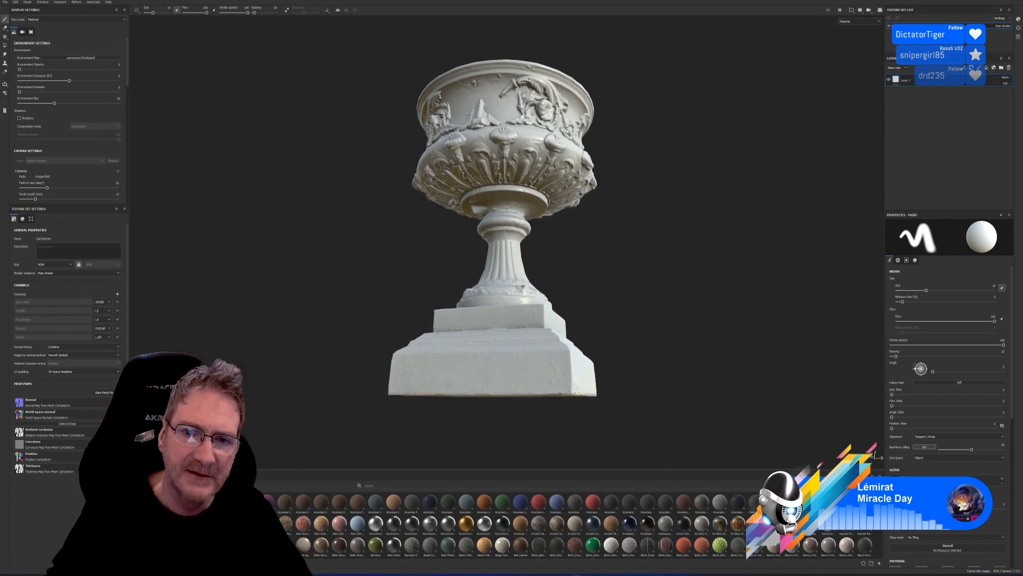
{"action": "mouse_move", "coordinate": [451, 292]}
{"action": "left_mouse_down", "text": "alt"}
{"action": "mouse_move", "coordinate": [443, 361]}
{"action": "mouse_move", "coordinate": [466, 219]}
{"action": "mouse_move", "coordinate": [544, 235]}
{"action": "mouse_move", "coordinate": [575, 370]}
{"action": "mouse_move", "coordinate": [569, 230]}
{"action": "mouse_move", "coordinate": [461, 211]}
{"action": "mouse_move", "coordinate": [447, 275]}
{"action": "left_mouse_up", "text": "alt"}
{"action": "scroll", "coordinate": [444, 271], "scroll_direction": "down", "scroll_amount": 3}
{"action": "left_click_drag", "start_coordinate": [499, 306], "coordinate": [488, 286], "text": "alt"}
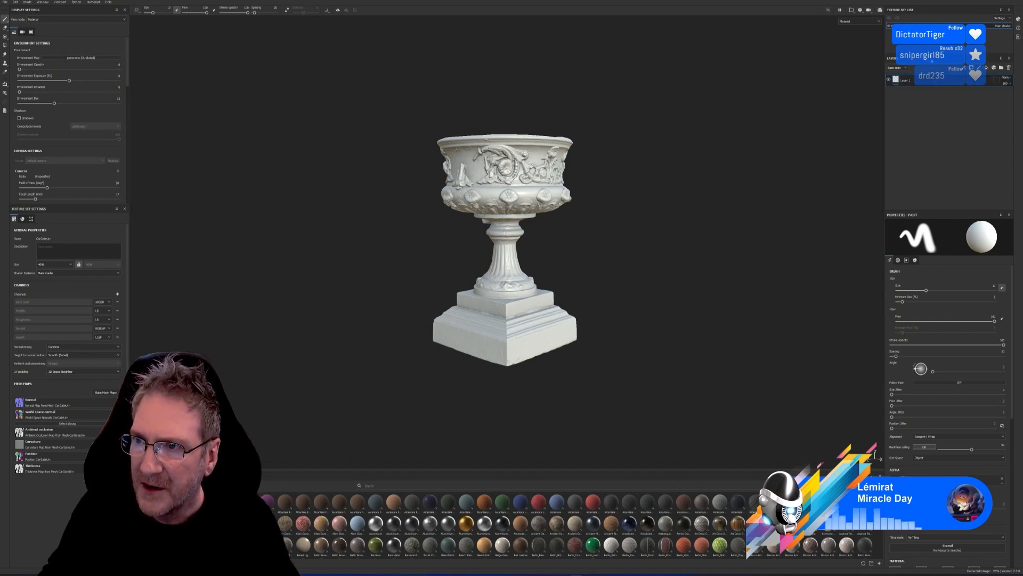
Step: Add a fill to Layer 1 and import the urn's colour PNG from the Car Gate textures folder into the project as a texture
{"action": "right_click", "coordinate": [928, 108]}
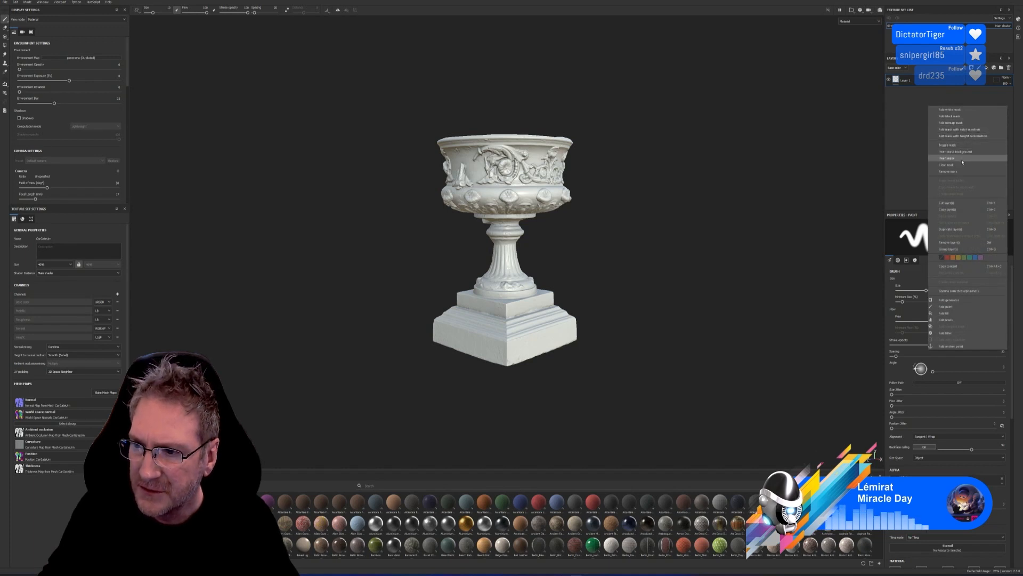
{"action": "left_click", "coordinate": [953, 313]}
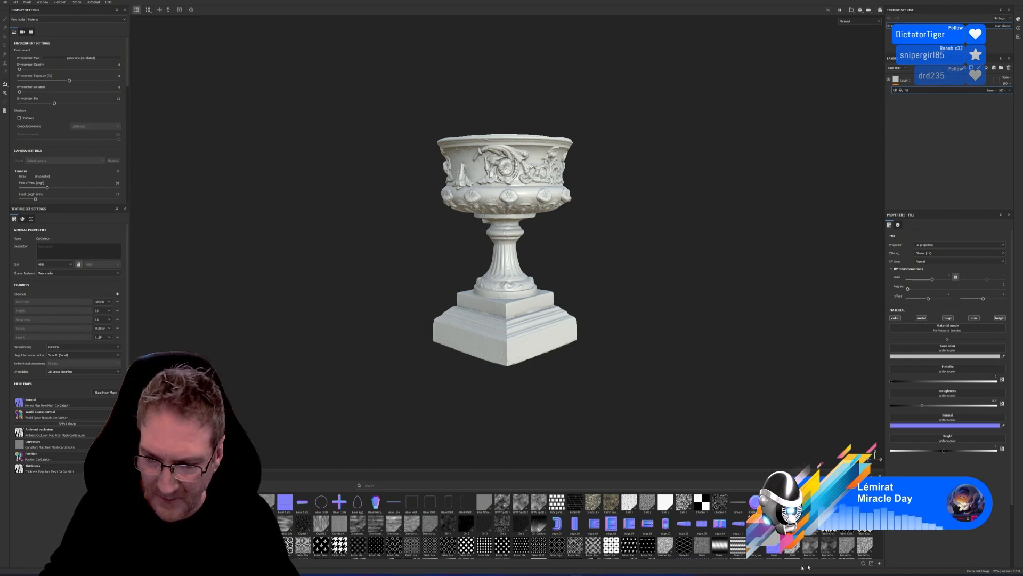
{"action": "left_click", "coordinate": [879, 564]}
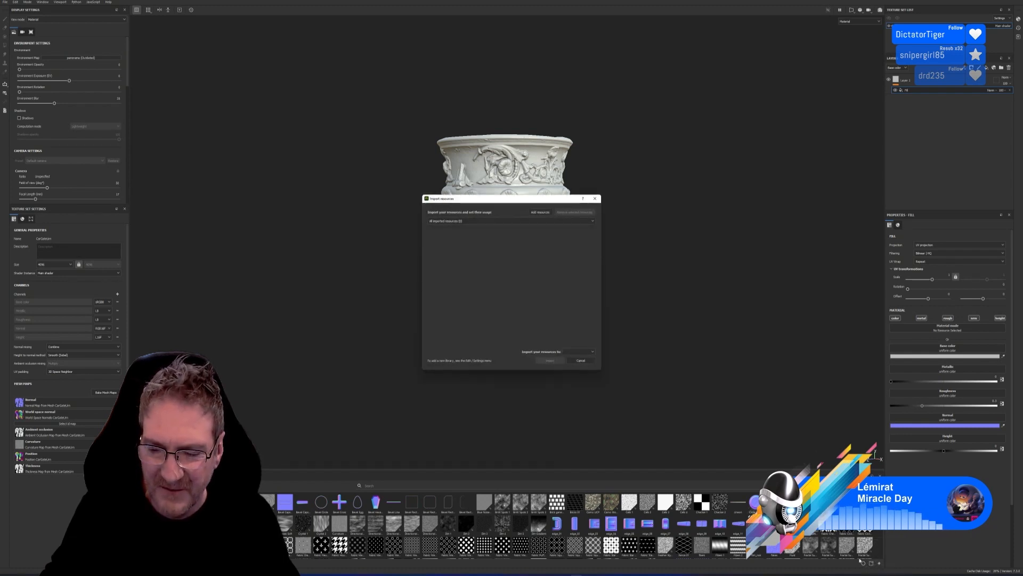
{"action": "left_click", "coordinate": [534, 213]}
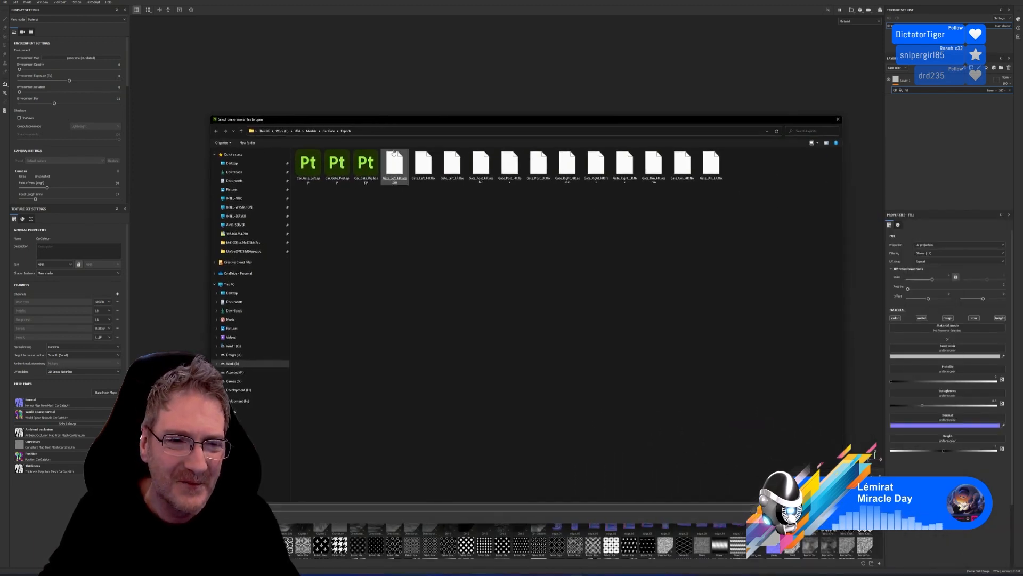
{"action": "left_click", "coordinate": [330, 134]}
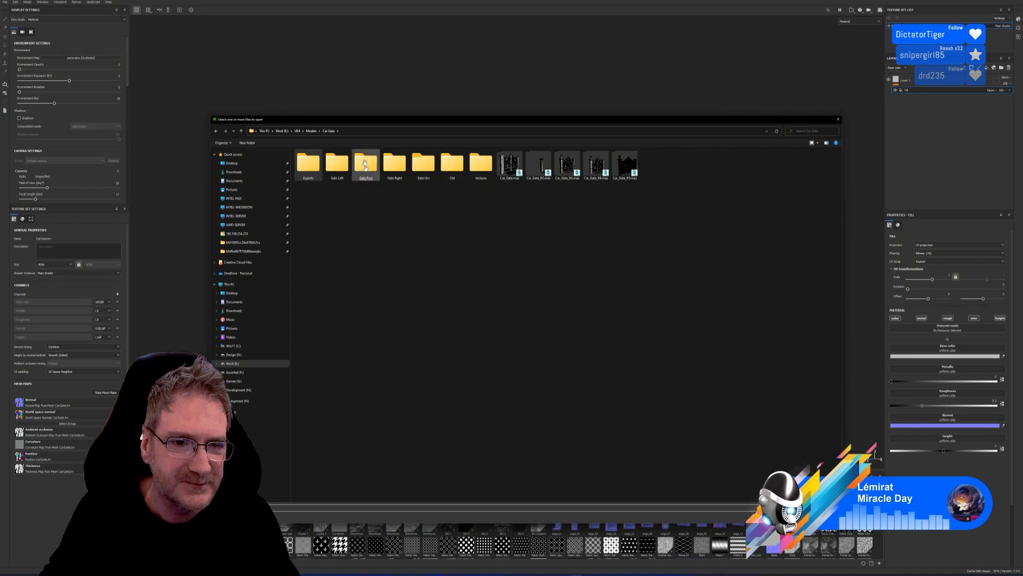
{"action": "double_click", "coordinate": [482, 163]}
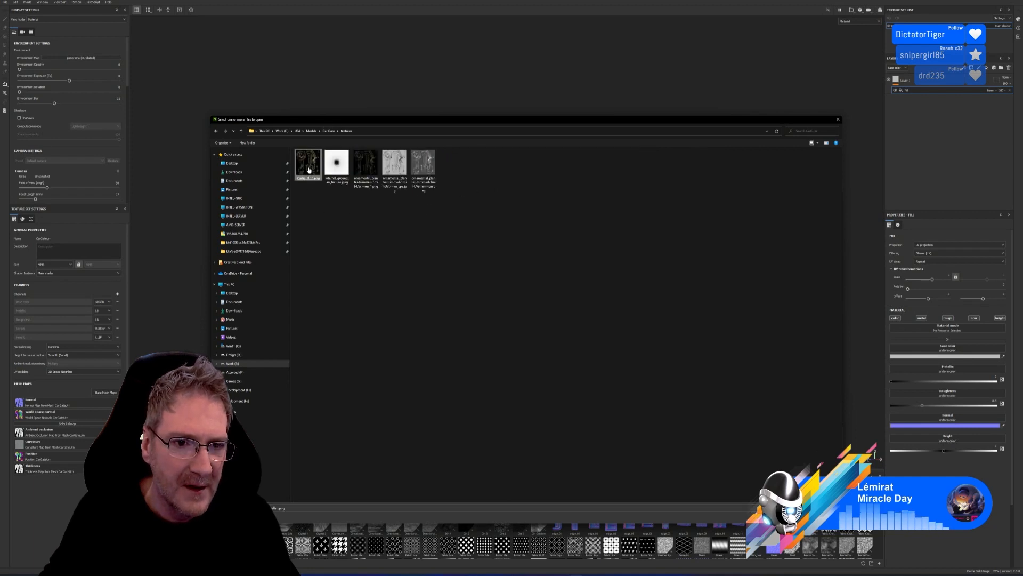
{"action": "double_click", "coordinate": [309, 181]}
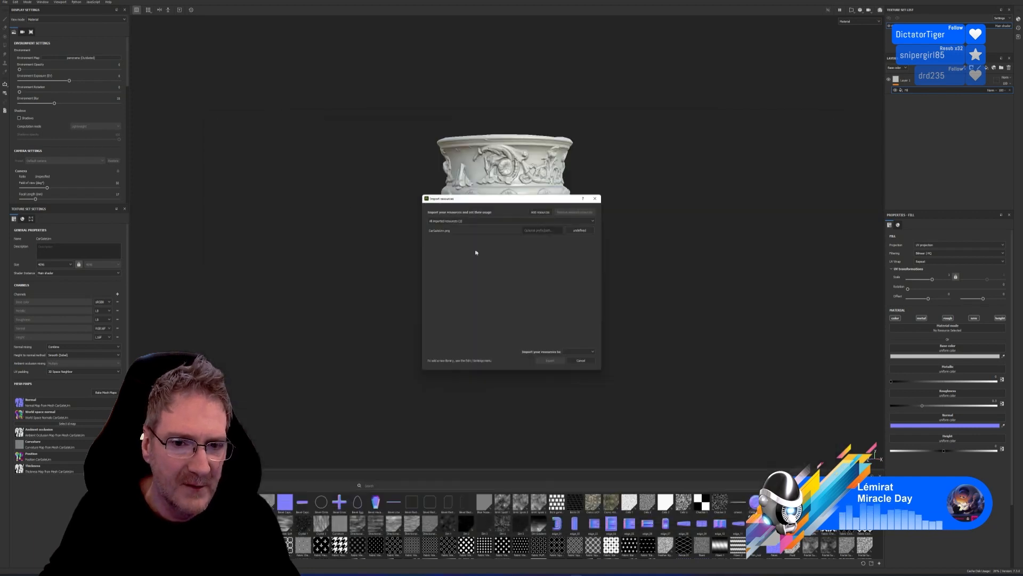
{"action": "left_click", "coordinate": [584, 231]}
{"action": "left_click", "coordinate": [597, 252]}
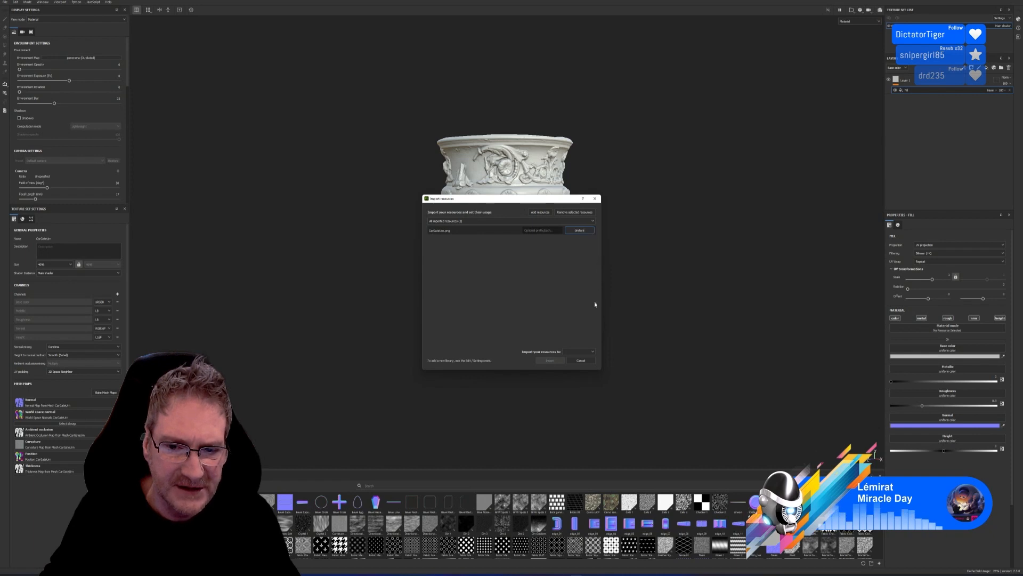
{"action": "left_click", "coordinate": [592, 351]}
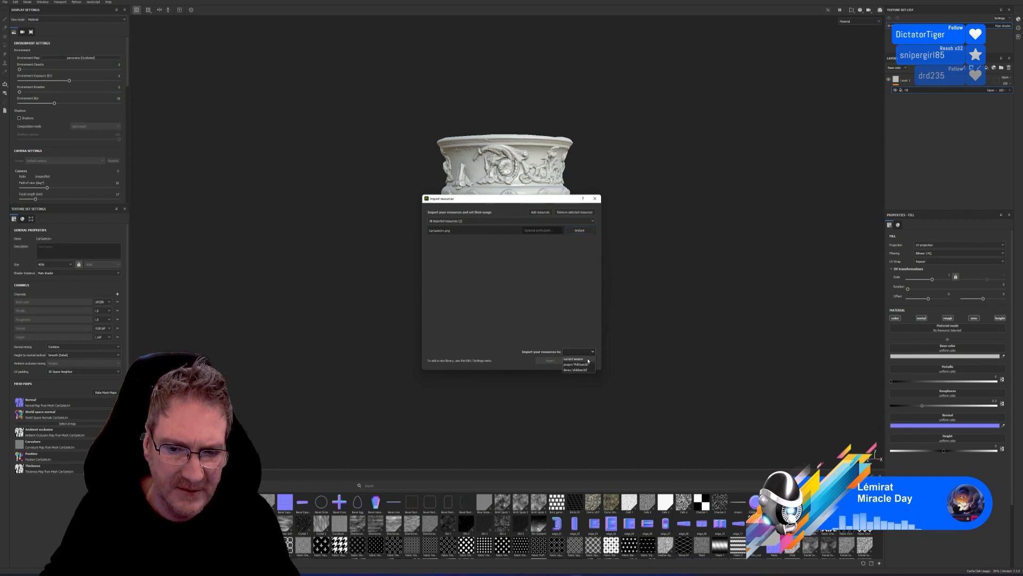
{"action": "left_click", "coordinate": [587, 365]}
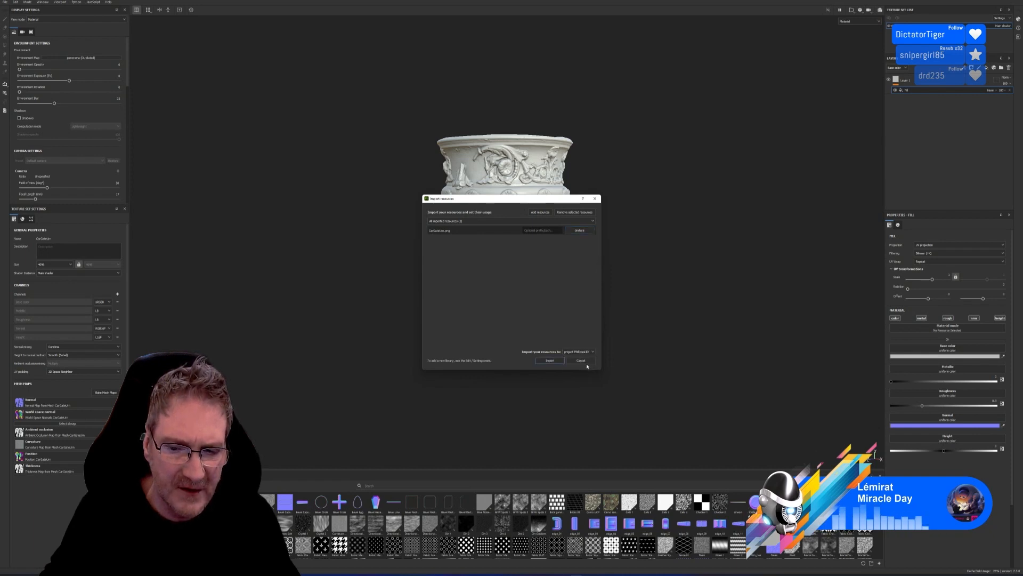
{"action": "left_click", "coordinate": [550, 361]}
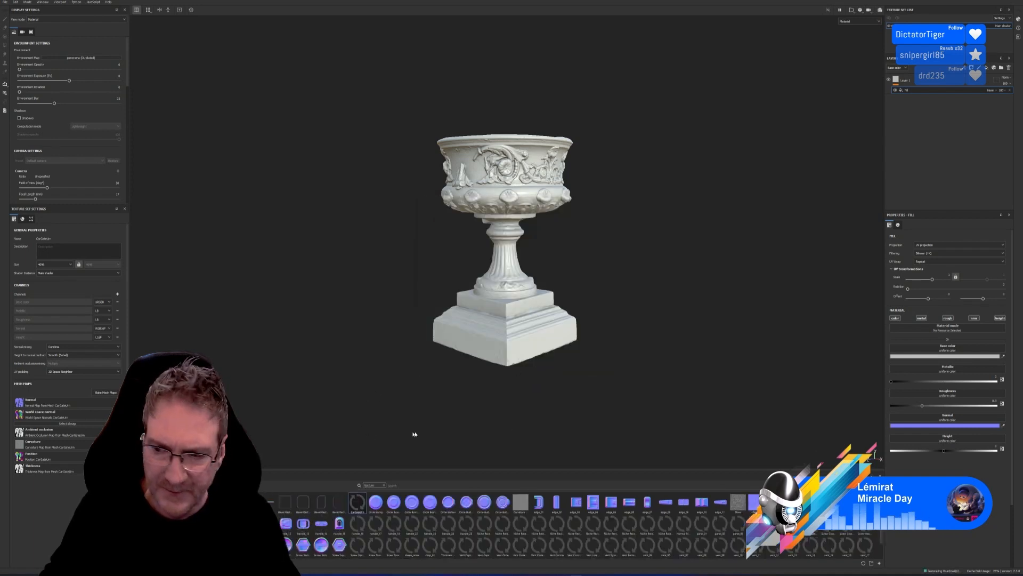
Step: Assign the imported urn texture to the fill's base color and check it around the urn
{"action": "left_click_drag", "start_coordinate": [357, 502], "coordinate": [926, 353]}
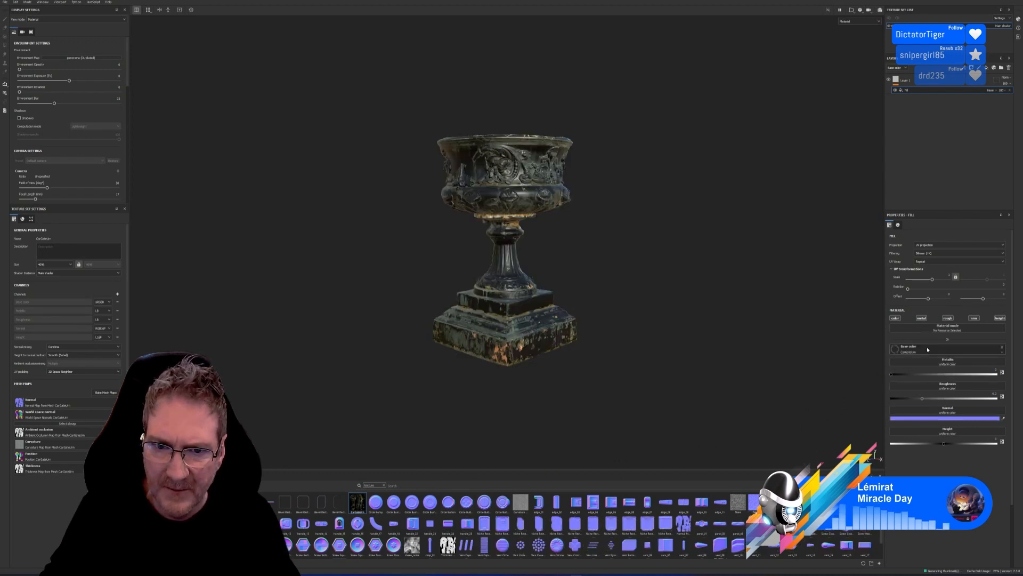
{"action": "left_click_drag", "start_coordinate": [569, 283], "coordinate": [676, 249], "text": "alt"}
{"action": "scroll", "coordinate": [536, 208], "scroll_direction": "up", "scroll_amount": 3}
{"action": "left_click_drag", "start_coordinate": [535, 208], "coordinate": [596, 223], "text": "alt"}
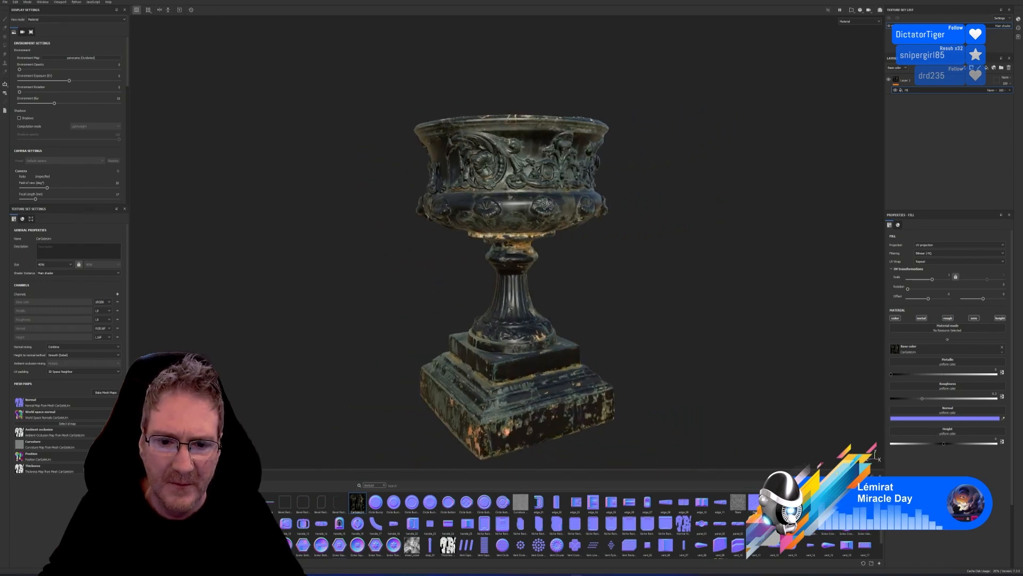
{"action": "scroll", "coordinate": [595, 225], "scroll_direction": "down", "scroll_amount": 2}
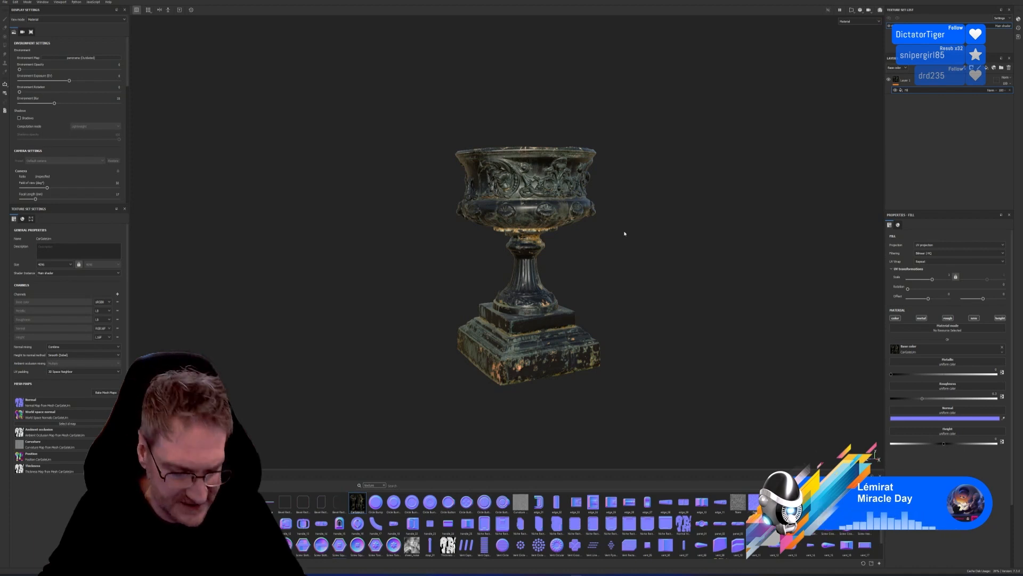
{"action": "mouse_move", "coordinate": [629, 260]}
{"action": "left_mouse_down", "text": "alt"}
{"action": "mouse_move", "coordinate": [607, 246]}
{"action": "mouse_move", "coordinate": [607, 201]}
{"action": "mouse_move", "coordinate": [630, 226]}
{"action": "mouse_move", "coordinate": [630, 257]}
{"action": "mouse_move", "coordinate": [645, 264]}
{"action": "left_mouse_up", "text": "alt"}
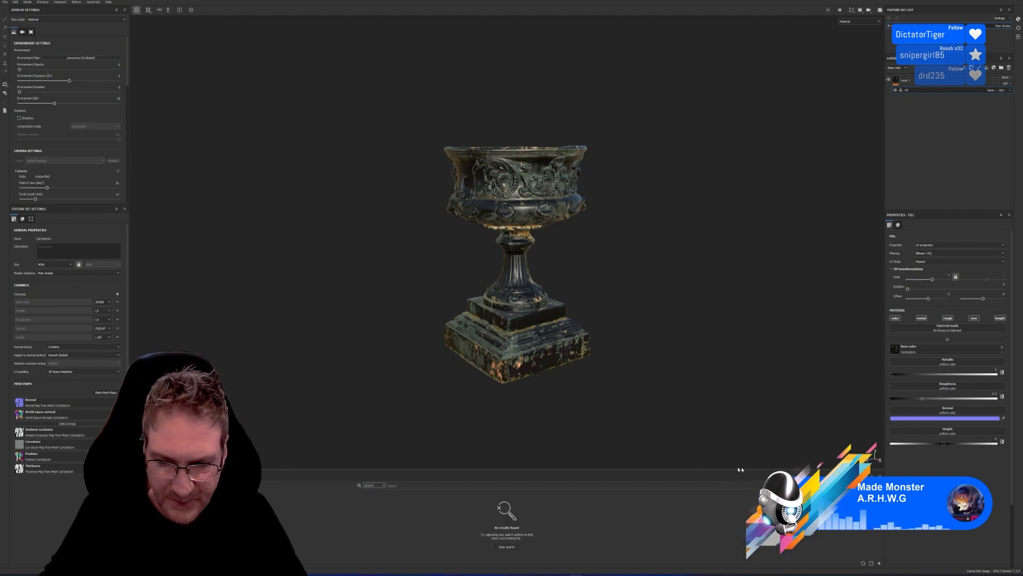
Step: Search the smart materials for "dirt" and apply a dirt smart material to the urn
{"action": "left_click", "coordinate": [383, 485]}
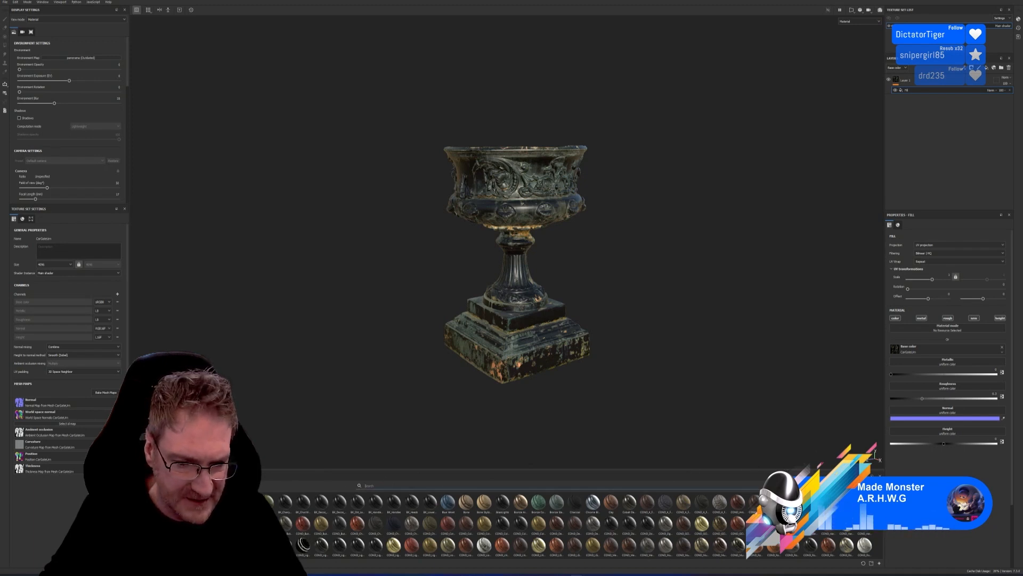
{"action": "type", "text": "dirt"}
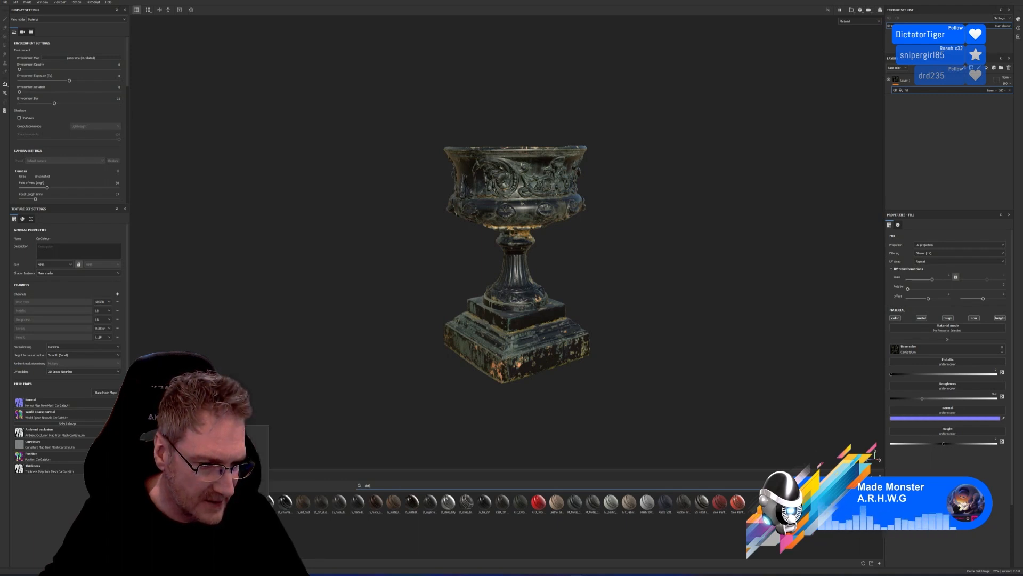
{"action": "mouse_move", "coordinate": [303, 509]}
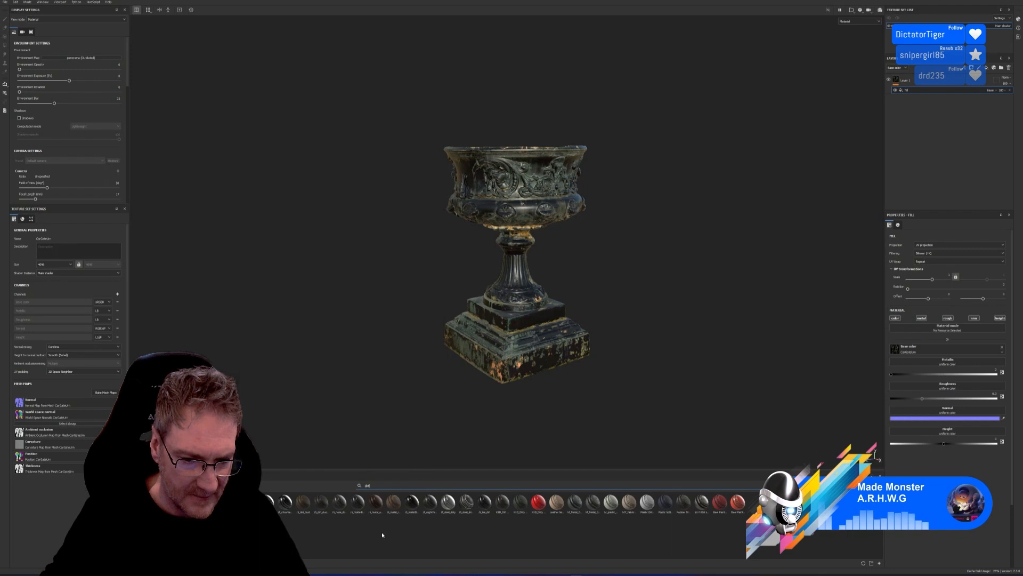
{"action": "mouse_move", "coordinate": [387, 511]}
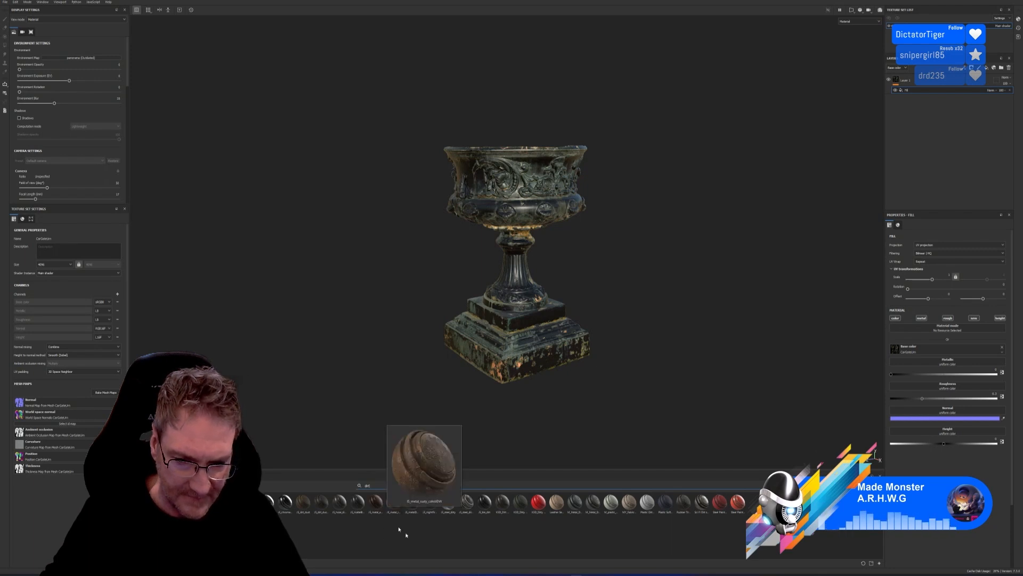
{"action": "mouse_move", "coordinate": [689, 507]}
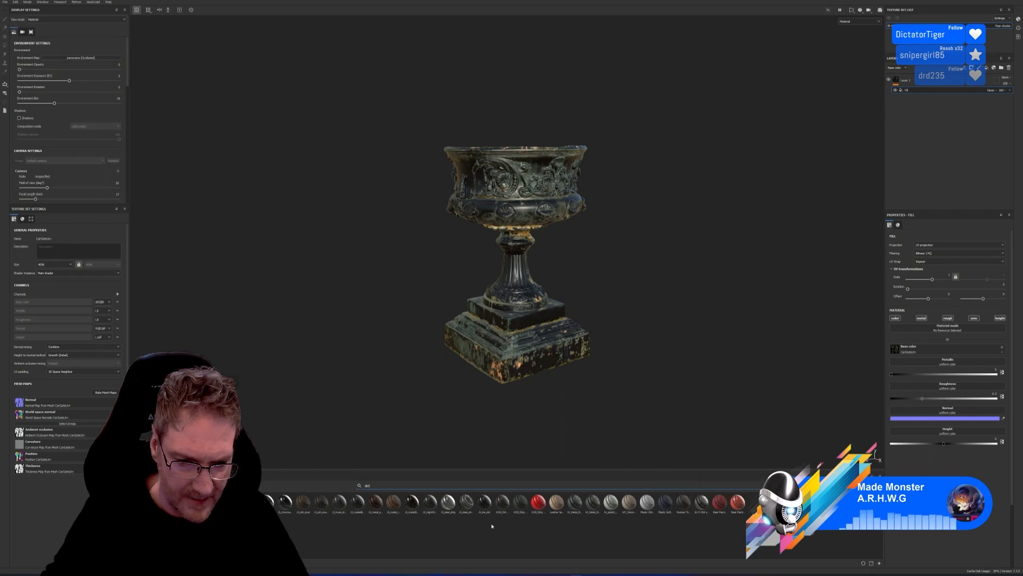
{"action": "mouse_move", "coordinate": [499, 511]}
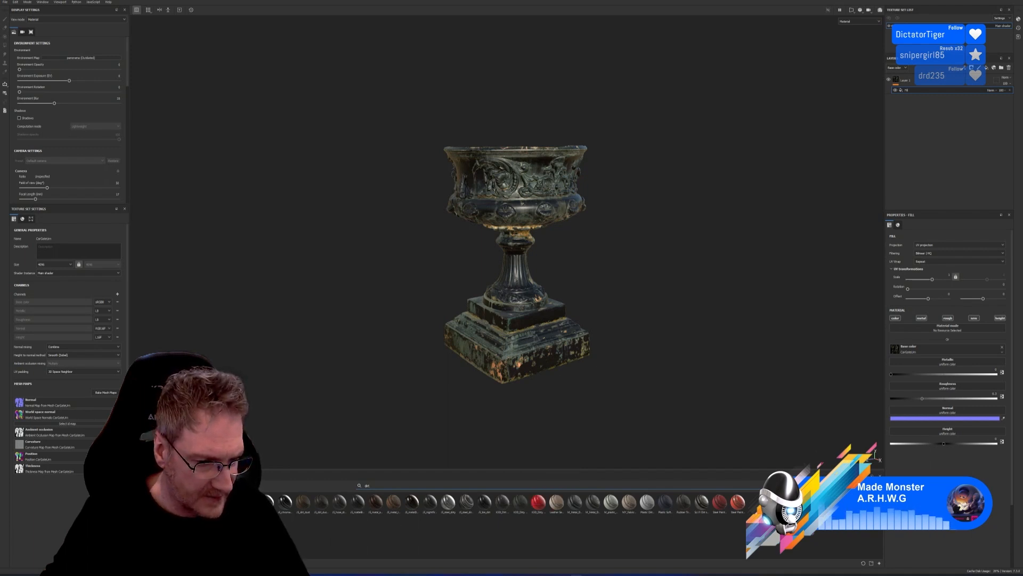
{"action": "left_click_drag", "start_coordinate": [267, 502], "coordinate": [544, 204]}
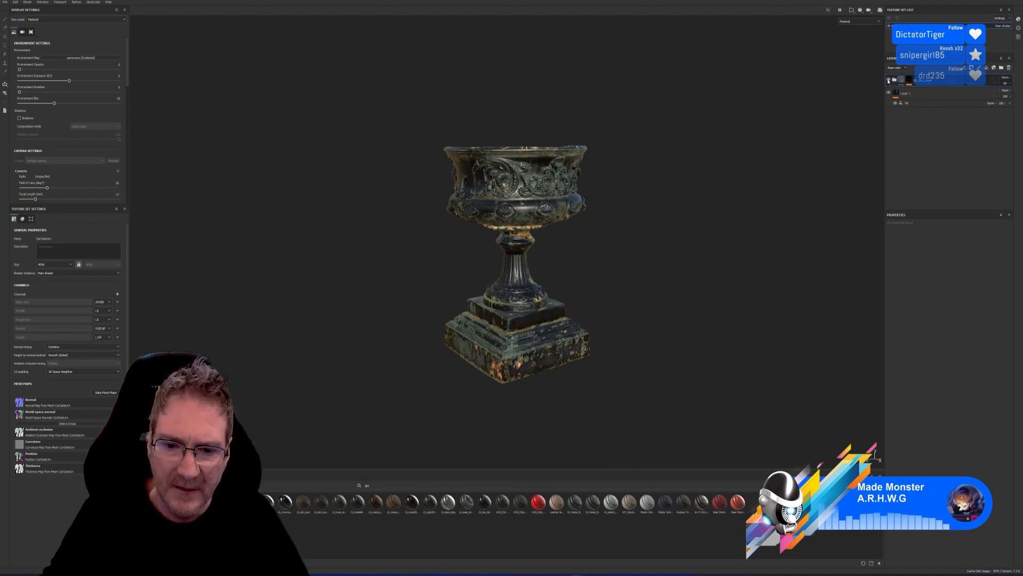
Step: Compare the urn's stem and stepped base up close with the dirt layer group shown and hidden
{"action": "scroll", "coordinate": [540, 384], "scroll_direction": "up", "scroll_amount": 5}
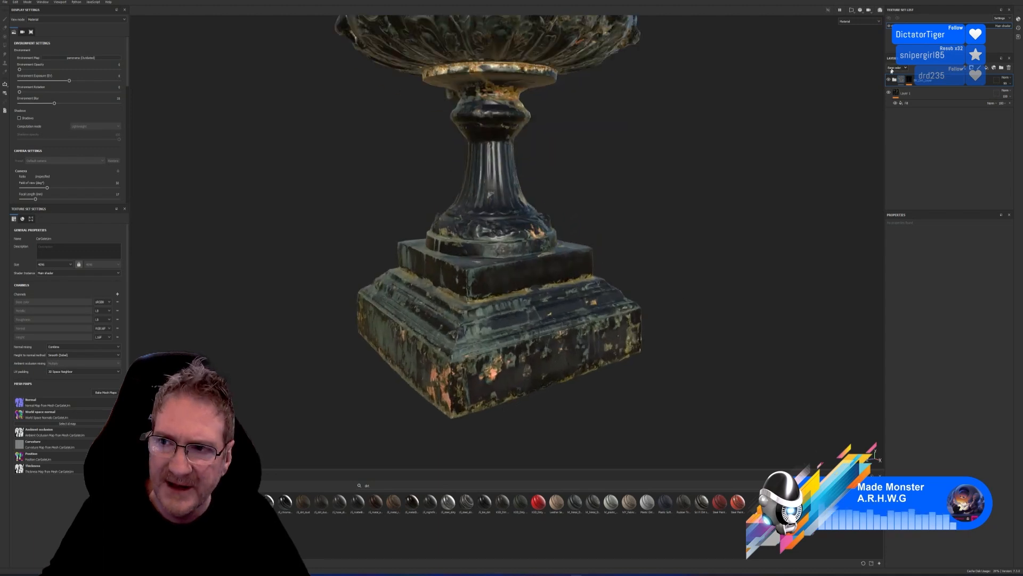
{"action": "left_click", "coordinate": [889, 81]}
{"action": "left_click", "coordinate": [889, 80]}
{"action": "left_click", "coordinate": [889, 80]}
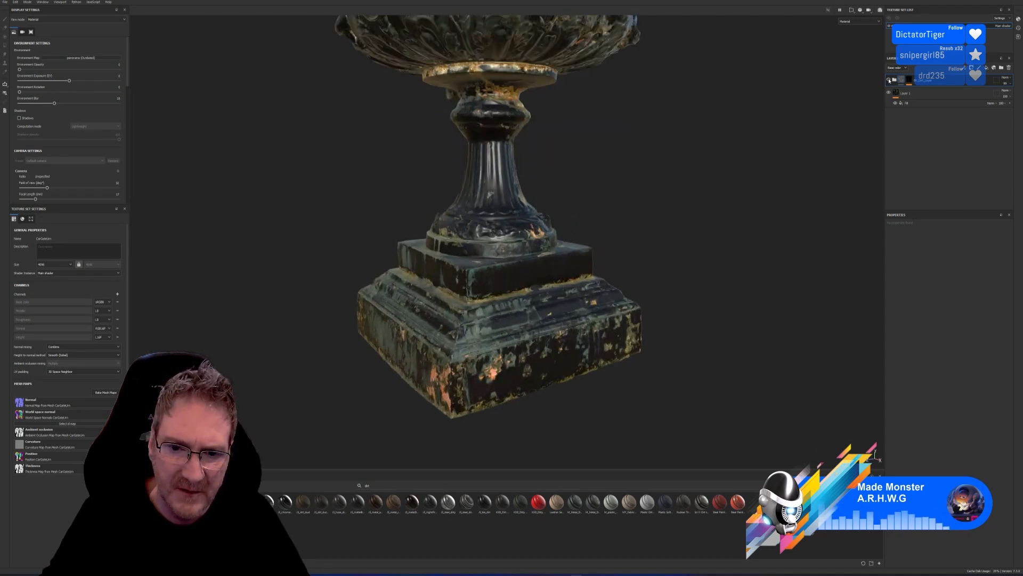
{"action": "scroll", "coordinate": [800, 146], "scroll_direction": "down", "scroll_amount": 5}
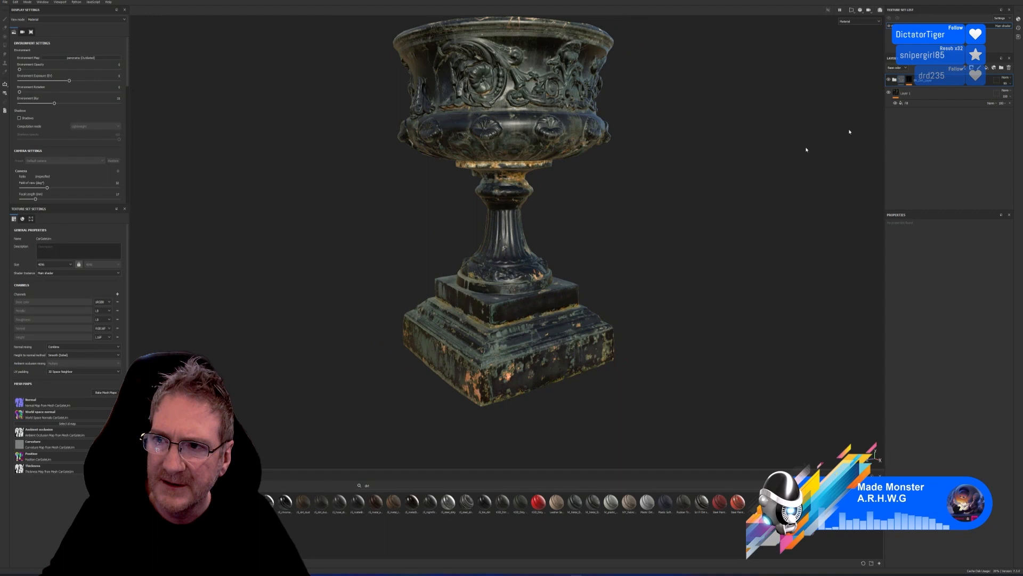
Step: Delete the color selection effect from the dirt group's mask and strongly raise the curvature generator's global balance
{"action": "left_click", "coordinate": [909, 79]}
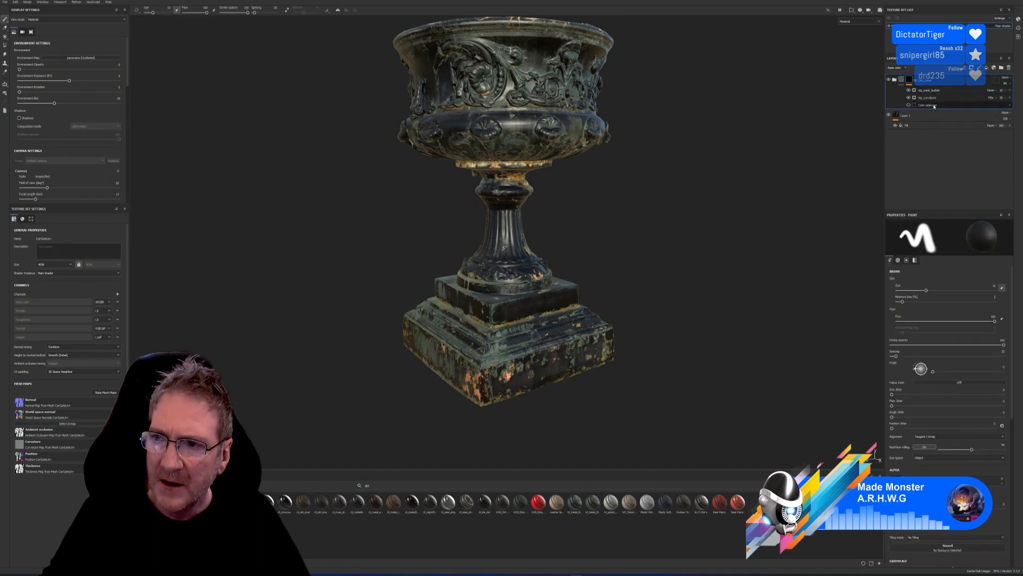
{"action": "left_click", "coordinate": [1009, 105]}
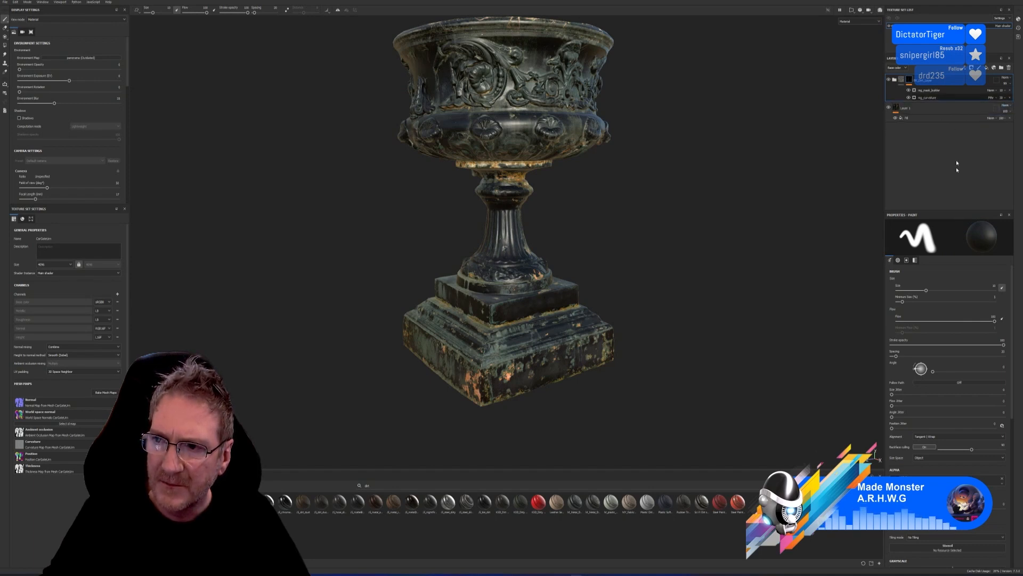
{"action": "left_click", "coordinate": [930, 98]}
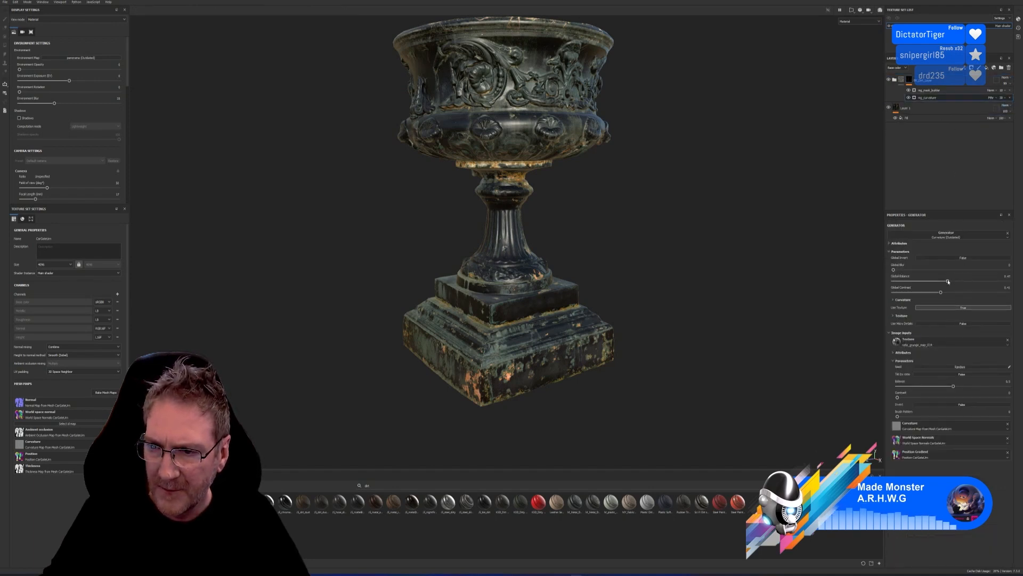
{"action": "left_click_drag", "start_coordinate": [948, 281], "coordinate": [999, 282]}
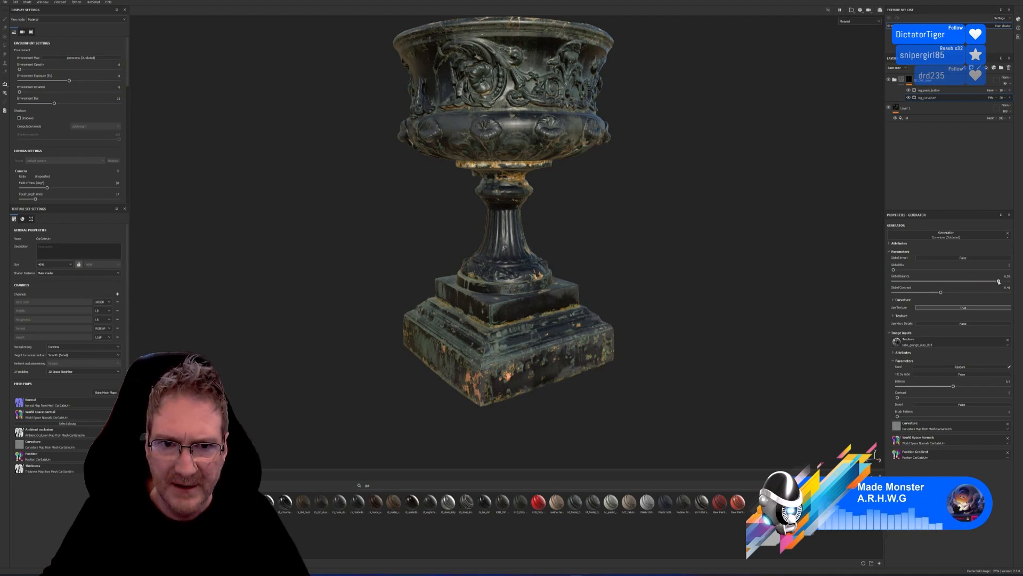
Step: Fine-tune the curvature generator with slightly more global balance, less global contrast and a slightly higher balance for its grunge texture
{"action": "scroll", "coordinate": [458, 139], "scroll_direction": "up", "scroll_amount": 3}
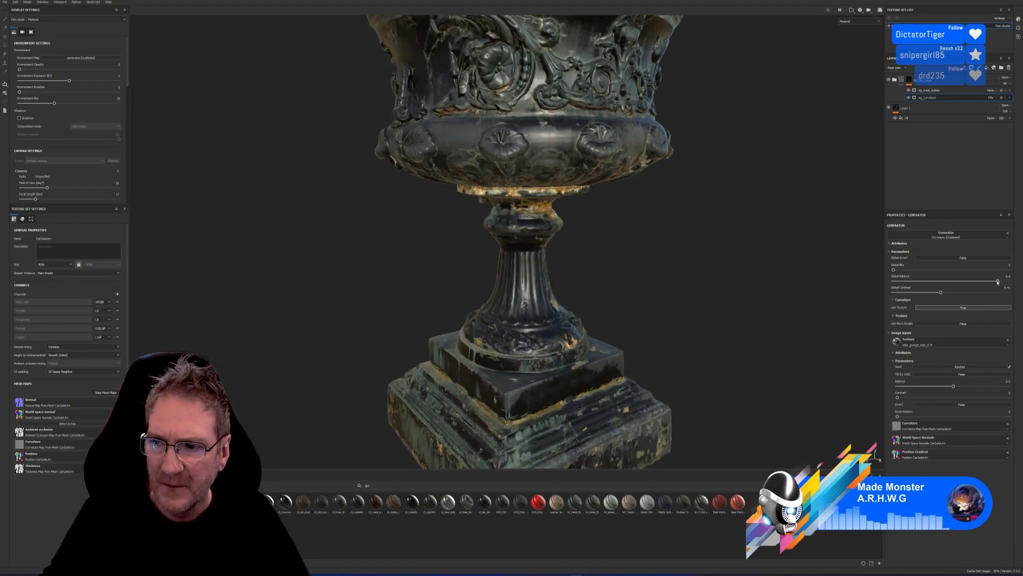
{"action": "mouse_move", "coordinate": [1000, 282]}
{"action": "left_mouse_down"}
{"action": "mouse_move", "coordinate": [902, 281]}
{"action": "mouse_move", "coordinate": [1005, 284]}
{"action": "left_mouse_up"}
{"action": "mouse_move", "coordinate": [941, 293]}
{"action": "left_mouse_down"}
{"action": "mouse_move", "coordinate": [1001, 293]}
{"action": "mouse_move", "coordinate": [921, 293]}
{"action": "mouse_move", "coordinate": [969, 297]}
{"action": "mouse_move", "coordinate": [934, 300]}
{"action": "left_mouse_up"}
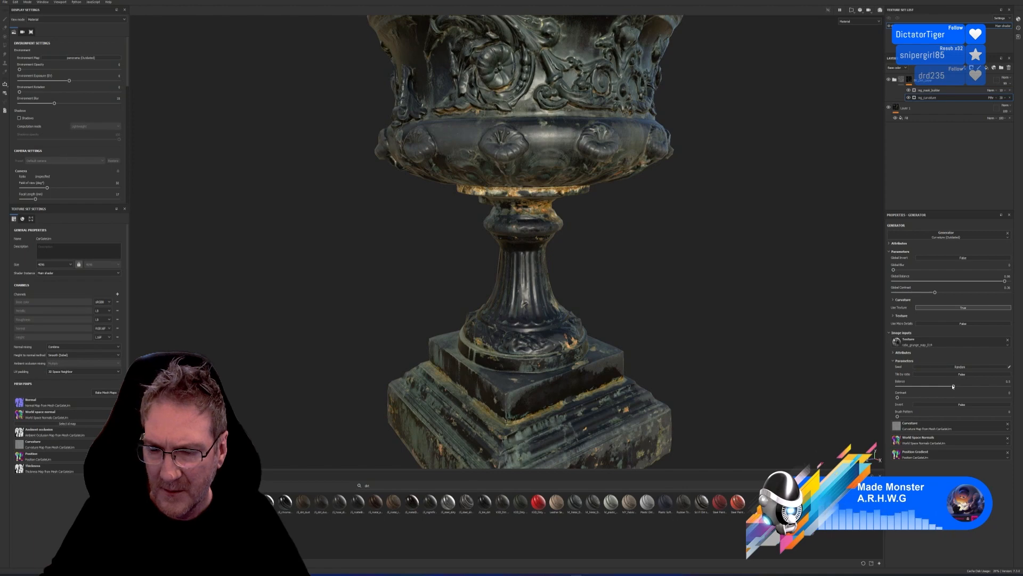
{"action": "mouse_move", "coordinate": [954, 386]}
{"action": "left_mouse_down"}
{"action": "mouse_move", "coordinate": [969, 387]}
{"action": "mouse_move", "coordinate": [943, 388]}
{"action": "mouse_move", "coordinate": [959, 387]}
{"action": "left_mouse_up"}
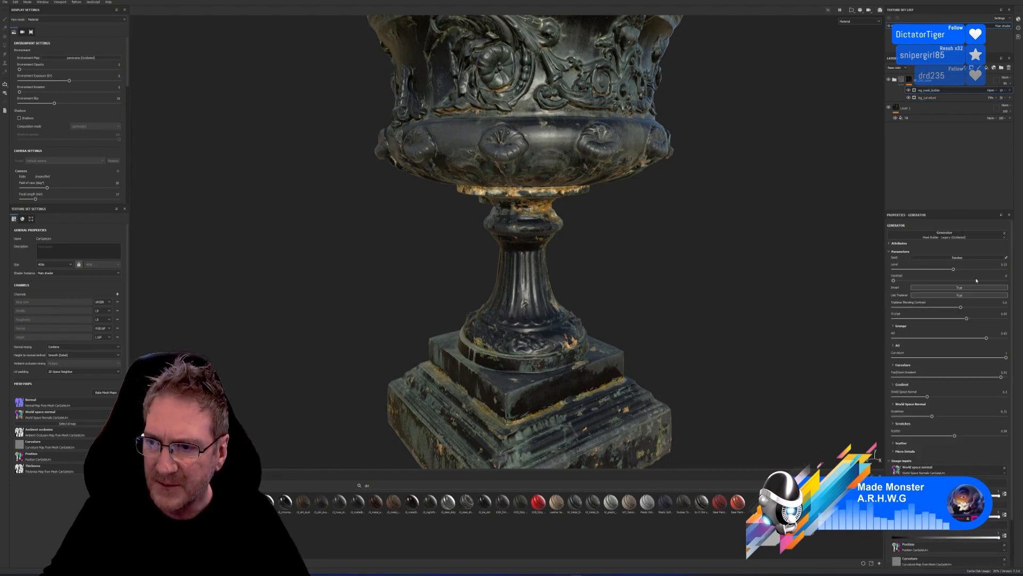
Step: Adjust the mask builder to level 0.7 and triplanar blending contrast 0.75, with less AO and curvature but more world space normal and scratches
{"action": "left_click_drag", "start_coordinate": [953, 271], "coordinate": [993, 378]}
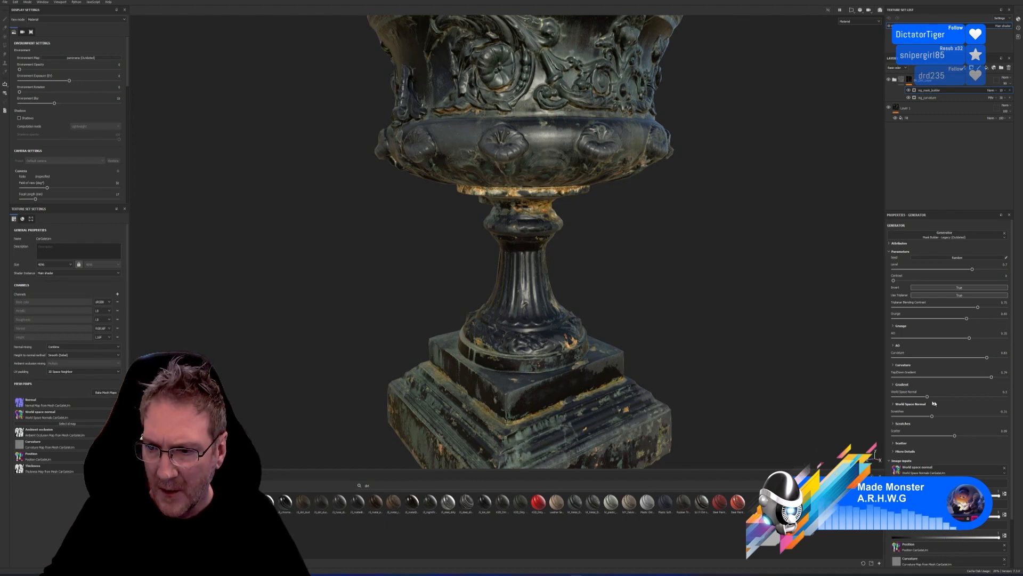
{"action": "left_click_drag", "start_coordinate": [926, 396], "coordinate": [966, 416]}
Step: Compare the whole urn with the adjusted dirt group shown and hidden
{"action": "scroll", "coordinate": [613, 272], "scroll_direction": "down", "scroll_amount": 5}
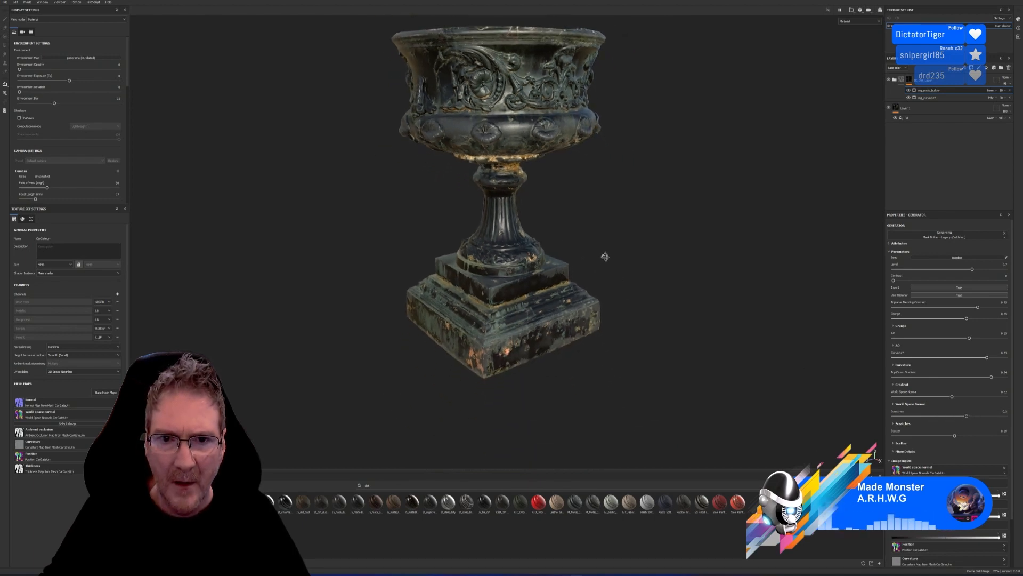
{"action": "left_click_drag", "start_coordinate": [604, 256], "coordinate": [603, 206], "text": "alt"}
{"action": "middle_click_drag", "start_coordinate": [603, 205], "coordinate": [598, 251], "text": "alt"}
{"action": "left_click_drag", "start_coordinate": [598, 251], "coordinate": [589, 240], "text": "alt"}
{"action": "middle_click_drag", "start_coordinate": [590, 240], "coordinate": [585, 217], "text": "alt"}
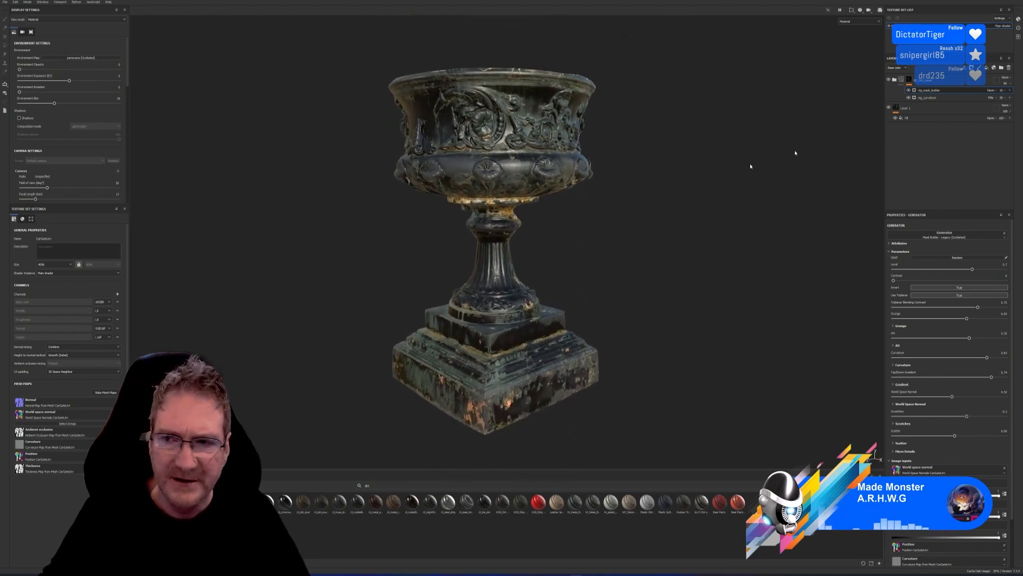
{"action": "left_click", "coordinate": [888, 80]}
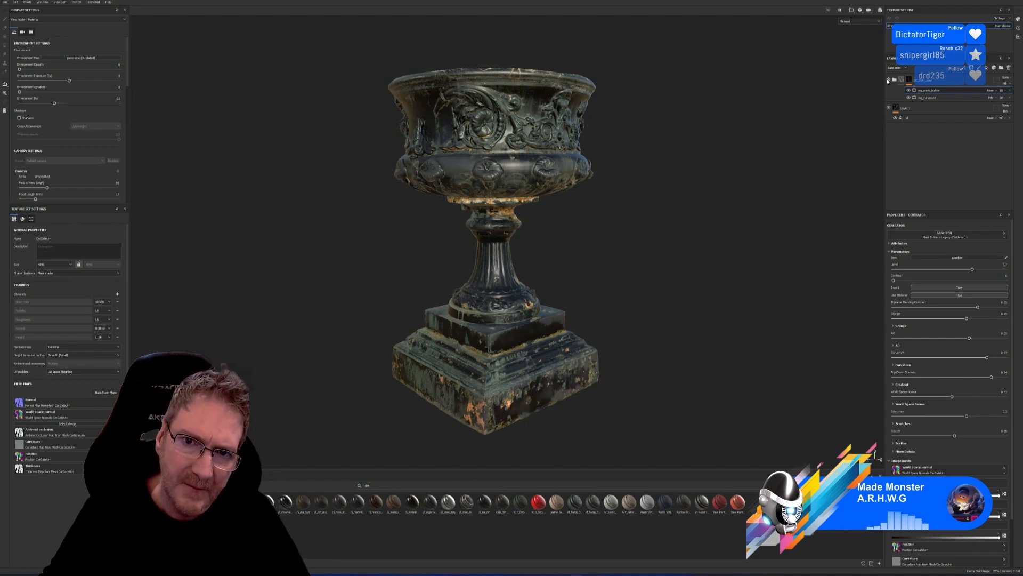
{"action": "left_click", "coordinate": [888, 80]}
{"action": "left_click", "coordinate": [888, 80]}
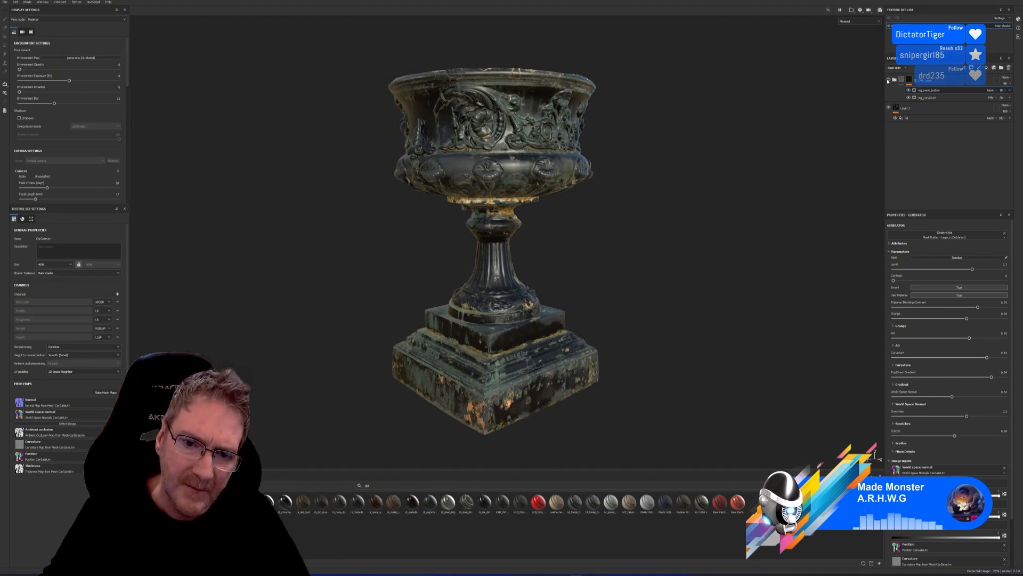
{"action": "left_click", "coordinate": [887, 80]}
{"action": "left_click", "coordinate": [888, 80]}
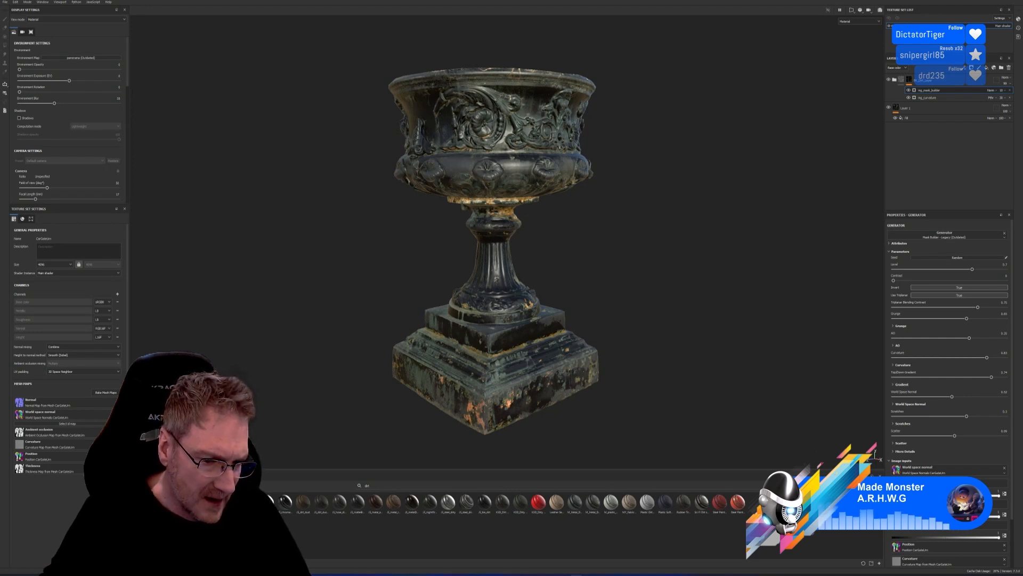
Step: Apply a second, brown dirt smart material from the filtered shelf to the urn
{"action": "mouse_move", "coordinate": [301, 506]}
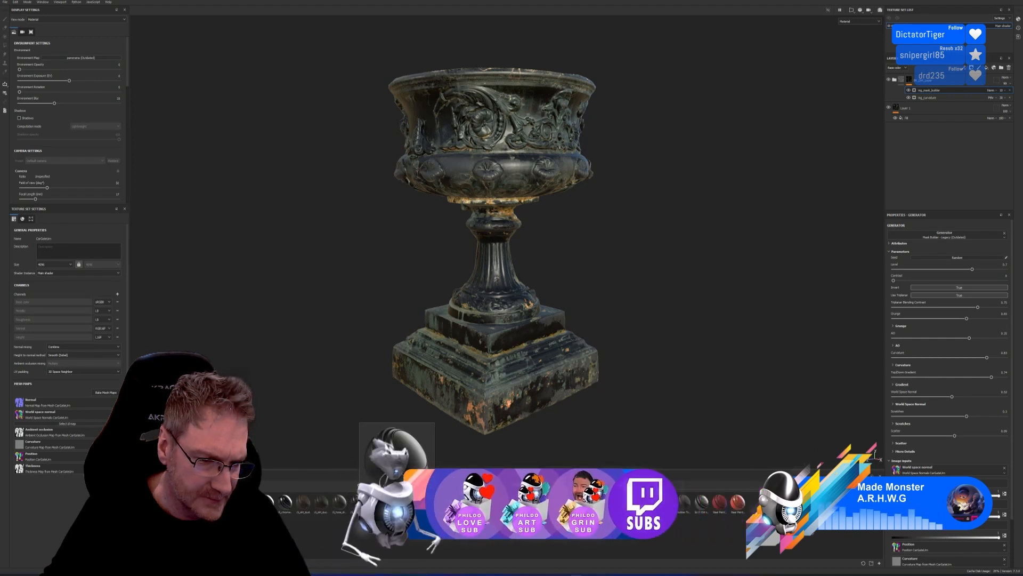
{"action": "left_click_drag", "start_coordinate": [359, 504], "coordinate": [530, 355]}
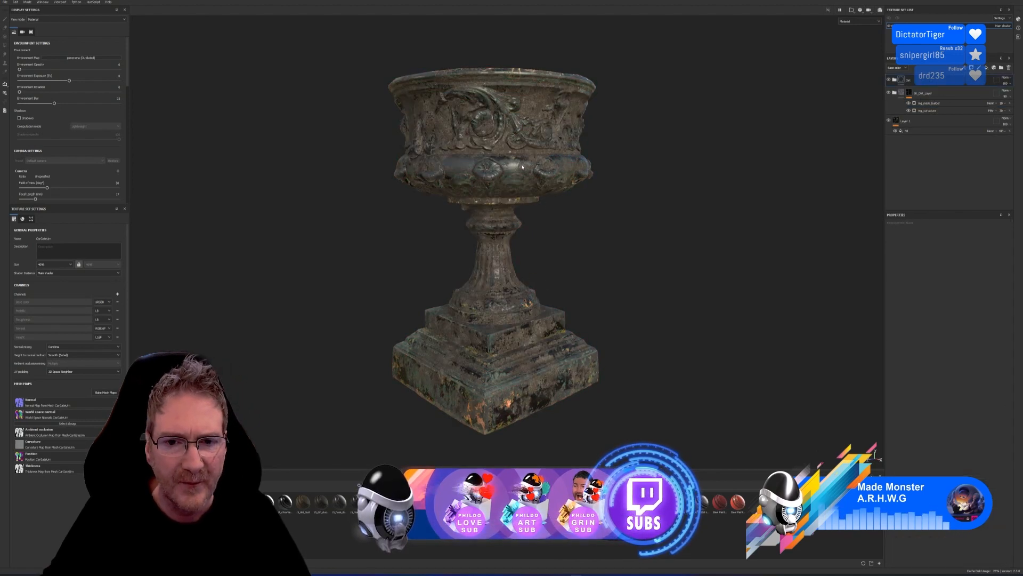
{"action": "left_click_drag", "start_coordinate": [699, 180], "coordinate": [689, 194], "text": "alt"}
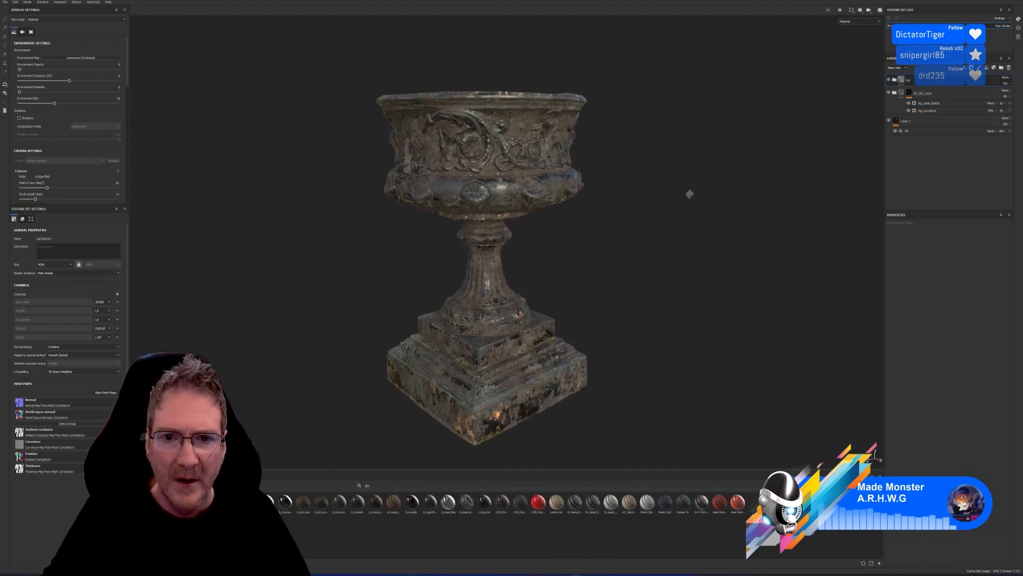
Step: Compare the urn with and without the new brown dirt group, and lower the group's opacity to roughly half
{"action": "left_click", "coordinate": [888, 79]}
{"action": "left_click", "coordinate": [889, 80]}
{"action": "left_click", "coordinate": [888, 79]}
{"action": "left_click", "coordinate": [889, 79]}
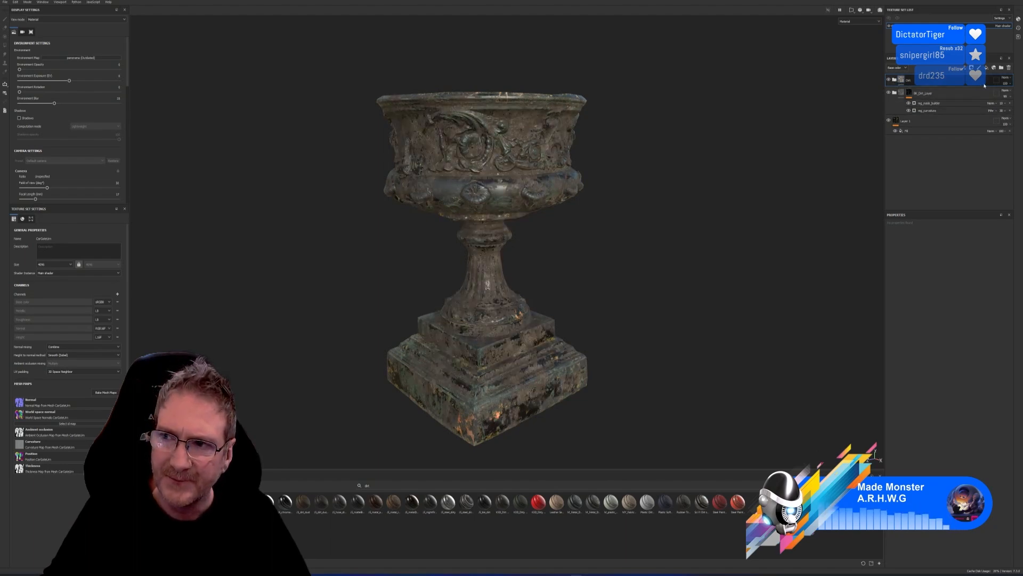
{"action": "left_click", "coordinate": [1007, 83]}
{"action": "left_click_drag", "start_coordinate": [1020, 94], "coordinate": [1009, 97]}
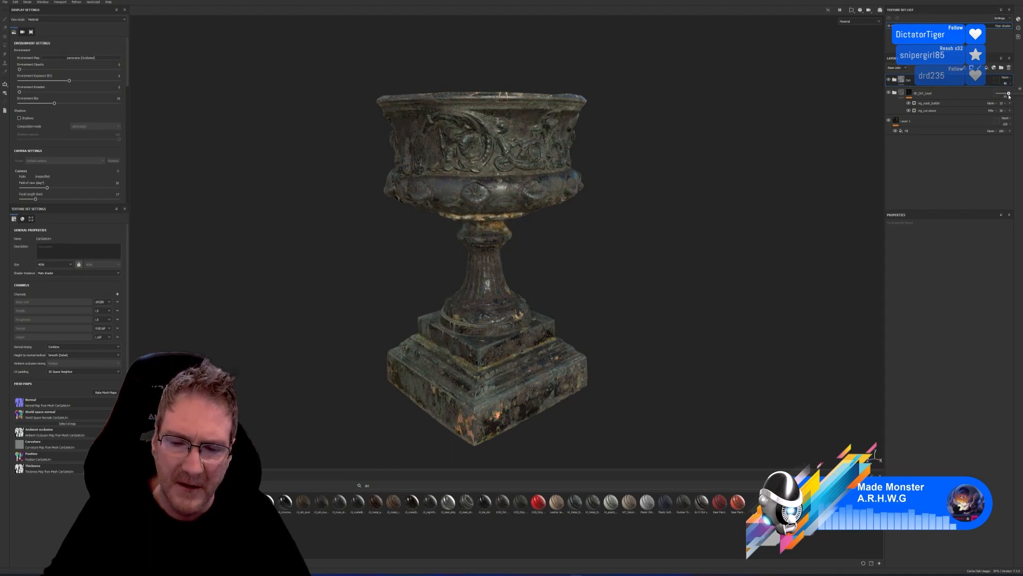
Step: Examine the effect of the reduced brown dirt group by repeatedly hiding and showing it on the urn
{"action": "left_click_drag", "start_coordinate": [557, 230], "coordinate": [875, 147], "text": "alt"}
{"action": "left_click", "coordinate": [888, 80]}
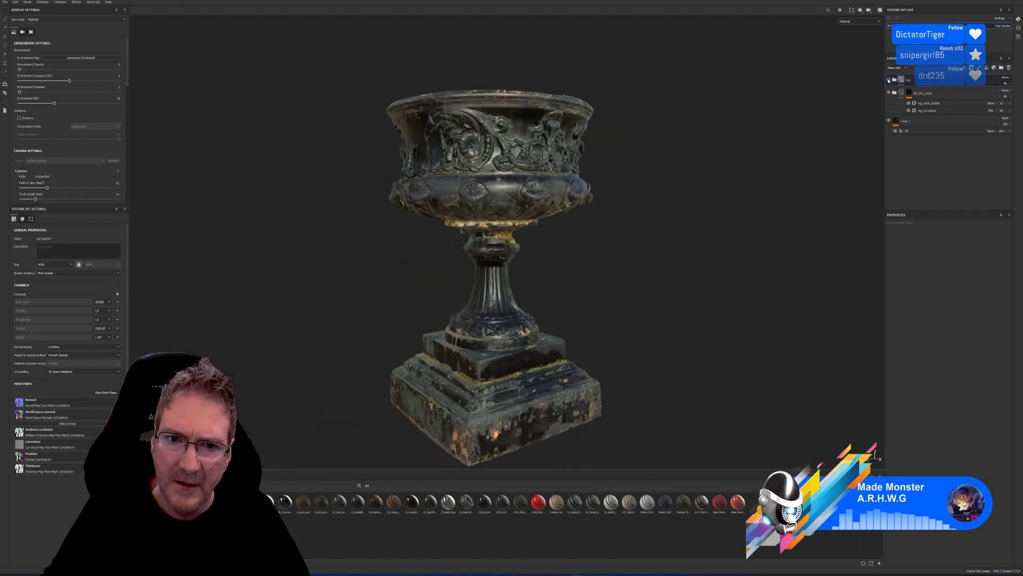
{"action": "left_click", "coordinate": [888, 81]}
{"action": "left_click", "coordinate": [889, 80]}
{"action": "left_click", "coordinate": [889, 81]}
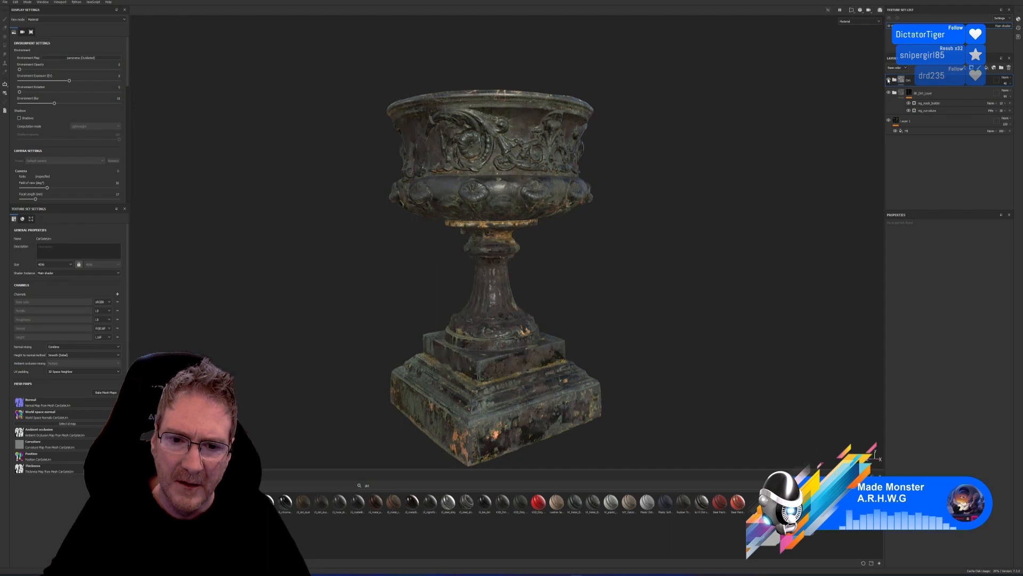
{"action": "left_click", "coordinate": [889, 80]}
{"action": "left_click", "coordinate": [889, 80]}
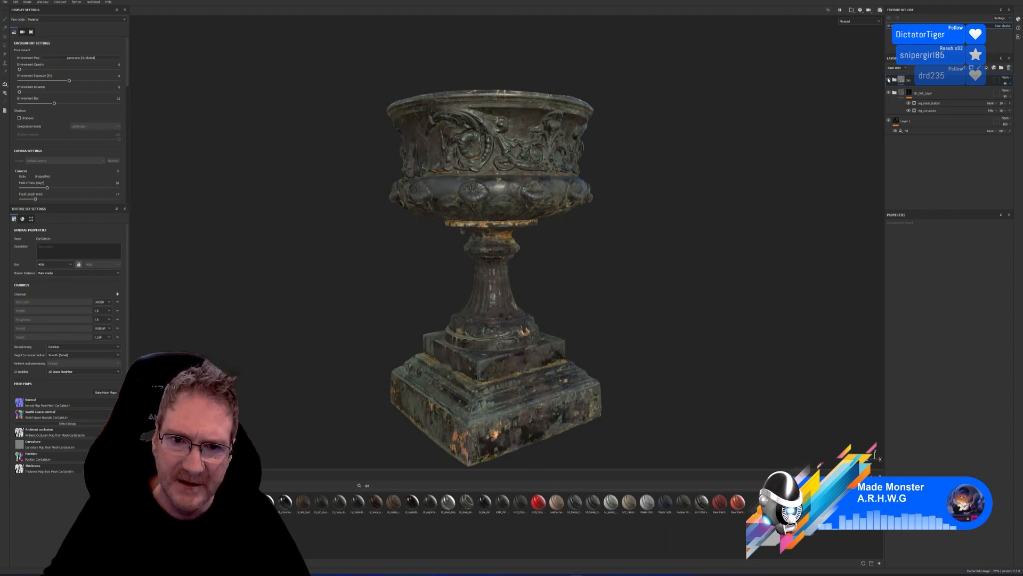
{"action": "left_click", "coordinate": [889, 80]}
{"action": "left_click", "coordinate": [889, 80]}
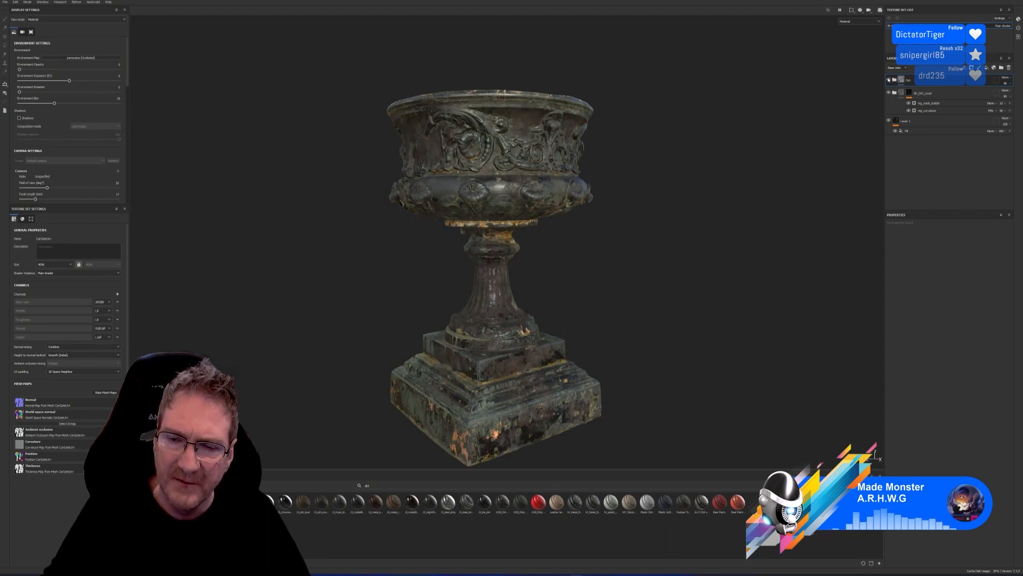
{"action": "left_click", "coordinate": [889, 80]}
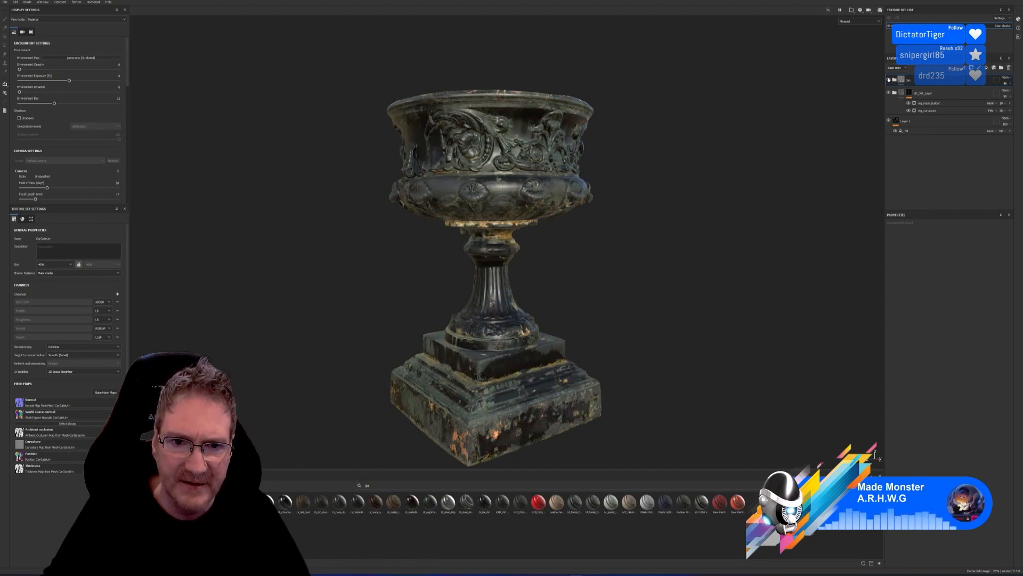
{"action": "left_click", "coordinate": [889, 81]}
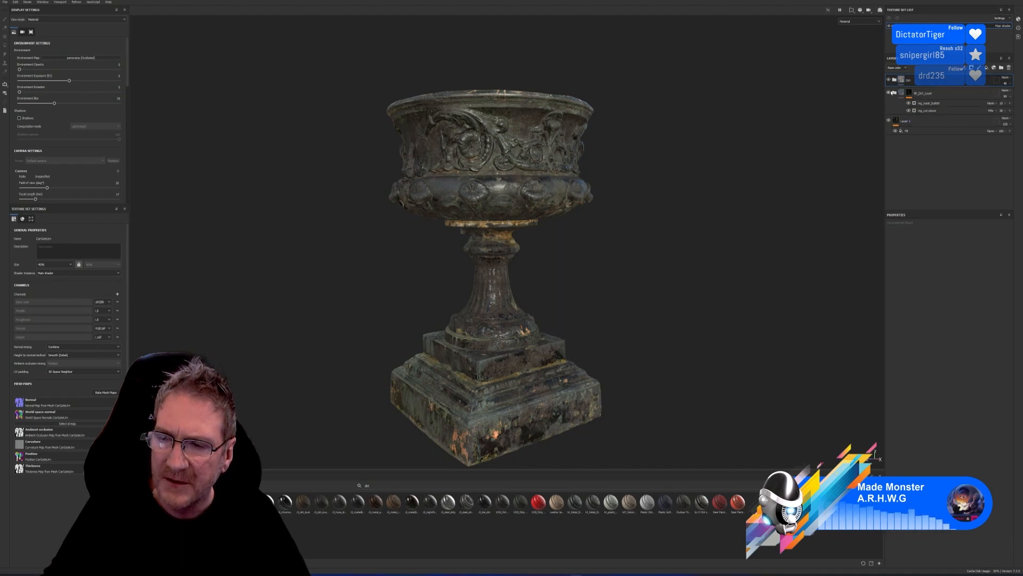
Step: Group the two dirt smart materials into one folder and name it "Urn-Dirt"
{"action": "right_click", "coordinate": [938, 95]}
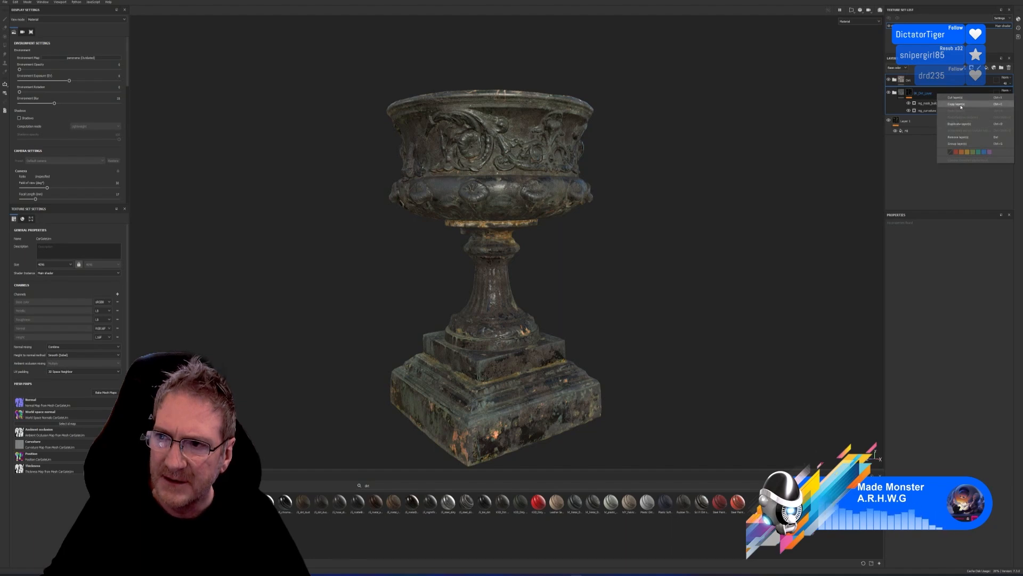
{"action": "left_click", "coordinate": [957, 144]}
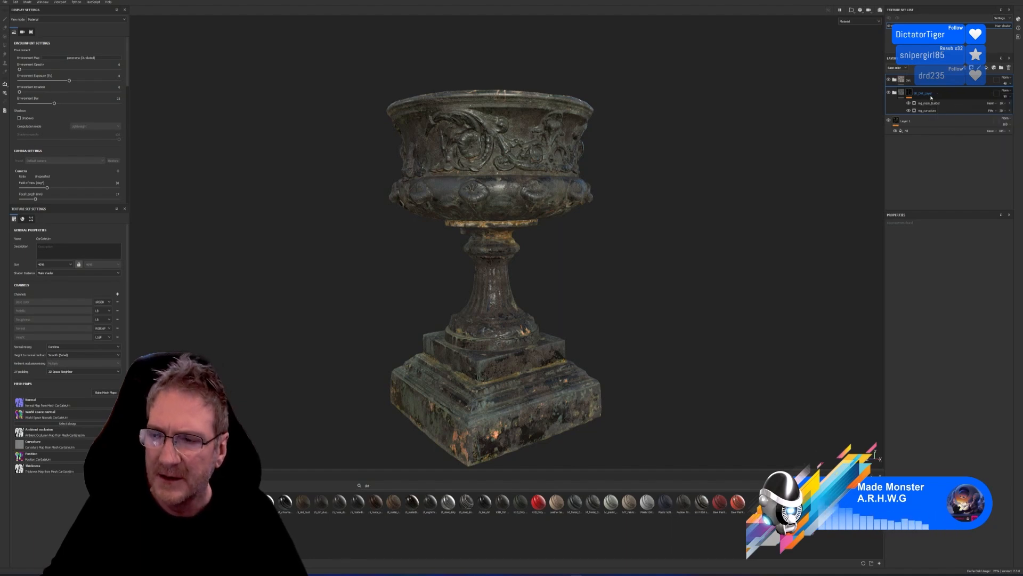
{"action": "double_click", "coordinate": [917, 81]}
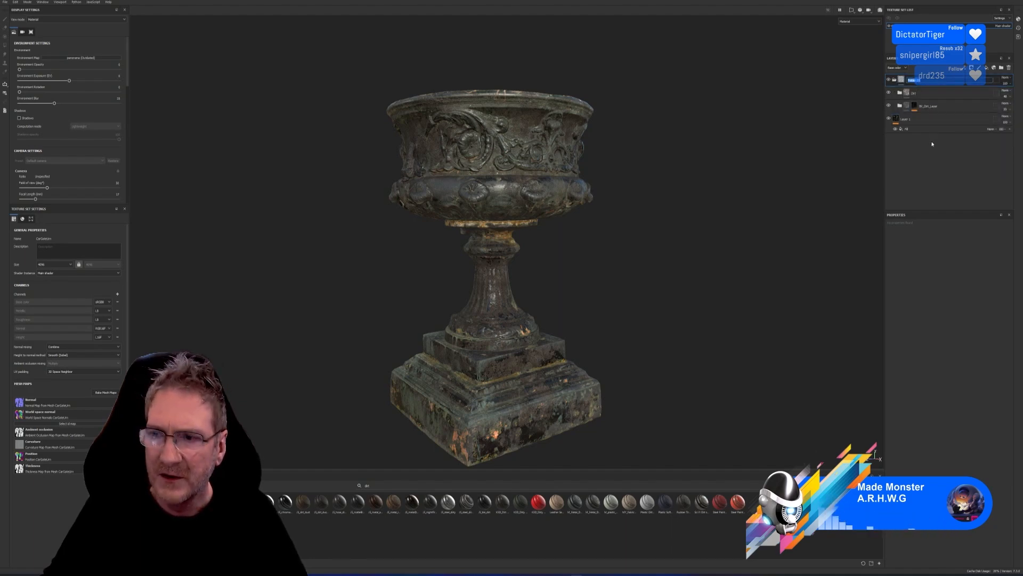
{"action": "type", "text": "Urn-Dirt"}
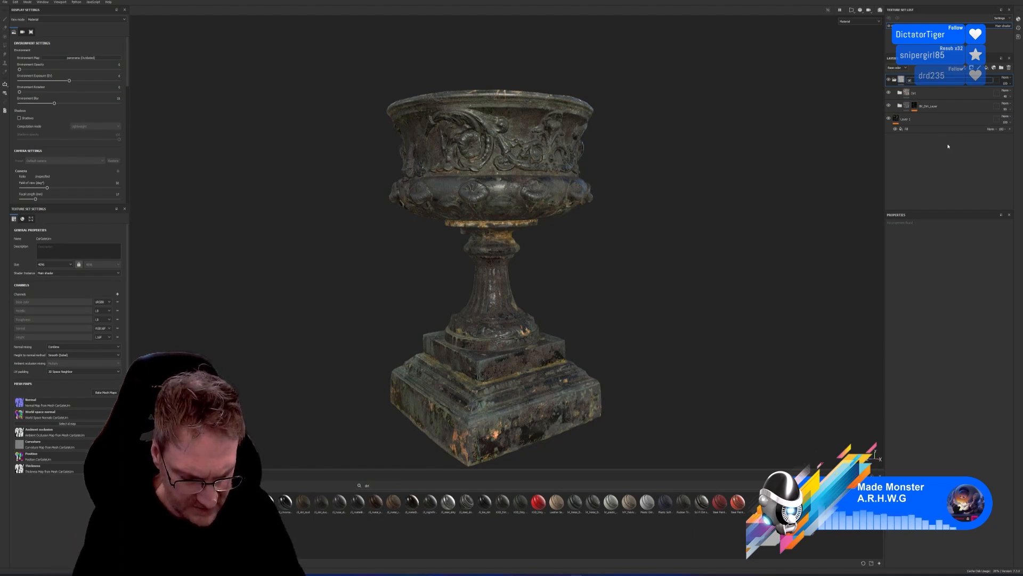
{"action": "key", "text": "Return"}
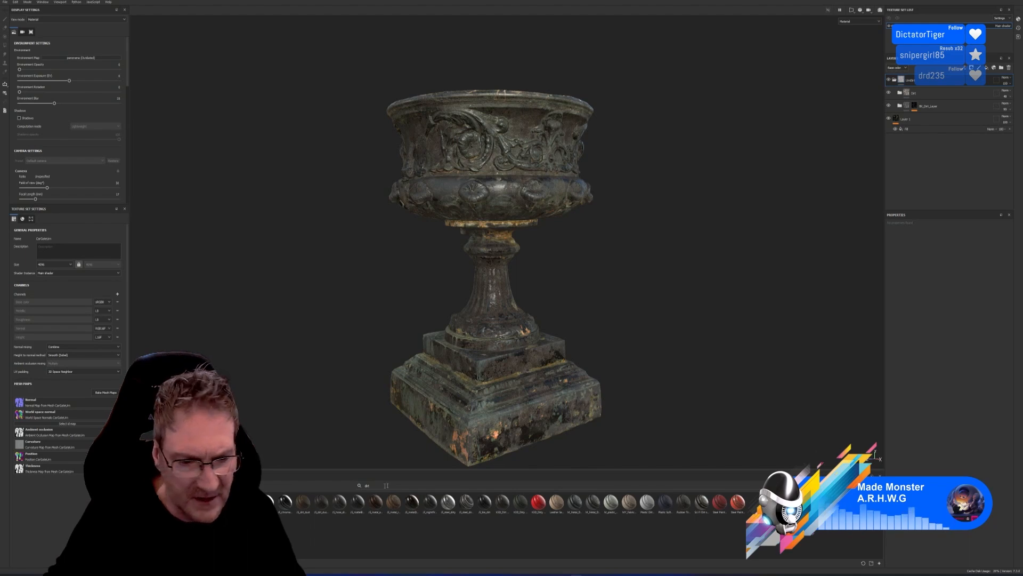
Step: Apply a surface smart mask to the combined dirt folder and set its mask editor's global balance to 0.7
{"action": "left_click", "coordinate": [868, 485]}
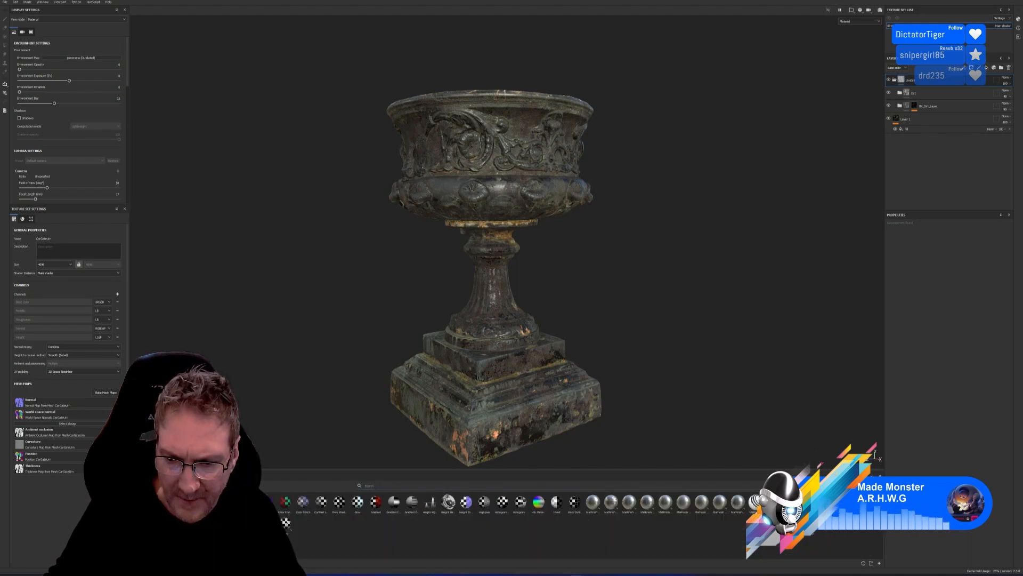
{"action": "mouse_move", "coordinate": [611, 524]}
{"action": "left_mouse_down"}
{"action": "mouse_move", "coordinate": [632, 380]}
{"action": "mouse_move", "coordinate": [773, 170]}
{"action": "mouse_move", "coordinate": [888, 124]}
{"action": "left_mouse_up"}
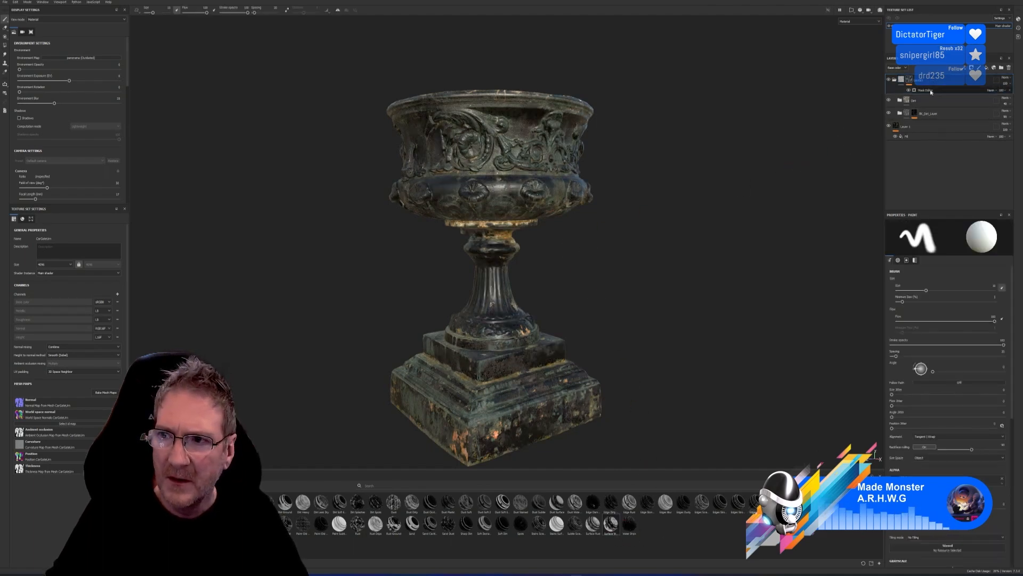
{"action": "left_click", "coordinate": [930, 90]}
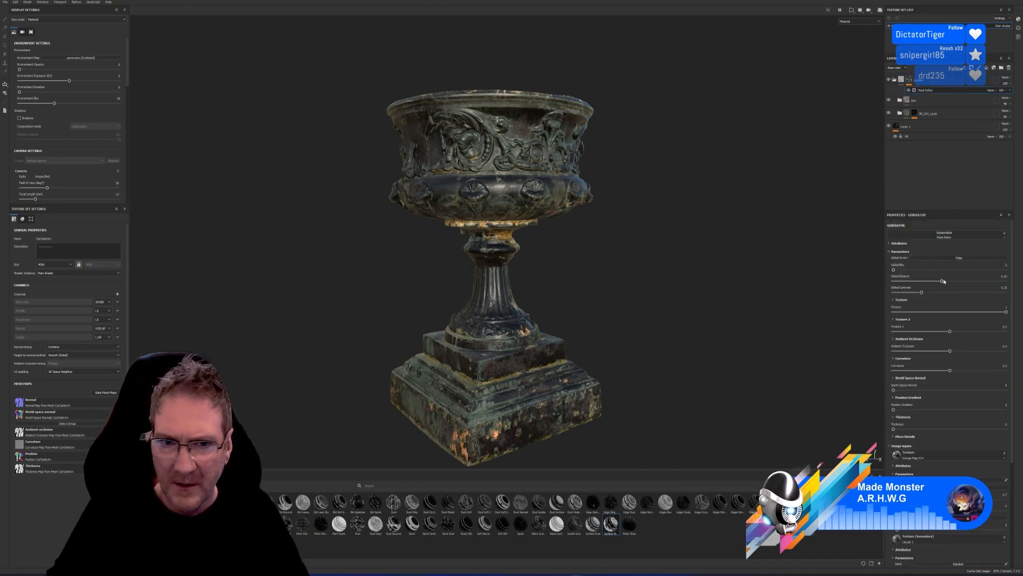
{"action": "left_click_drag", "start_coordinate": [943, 281], "coordinate": [972, 280]}
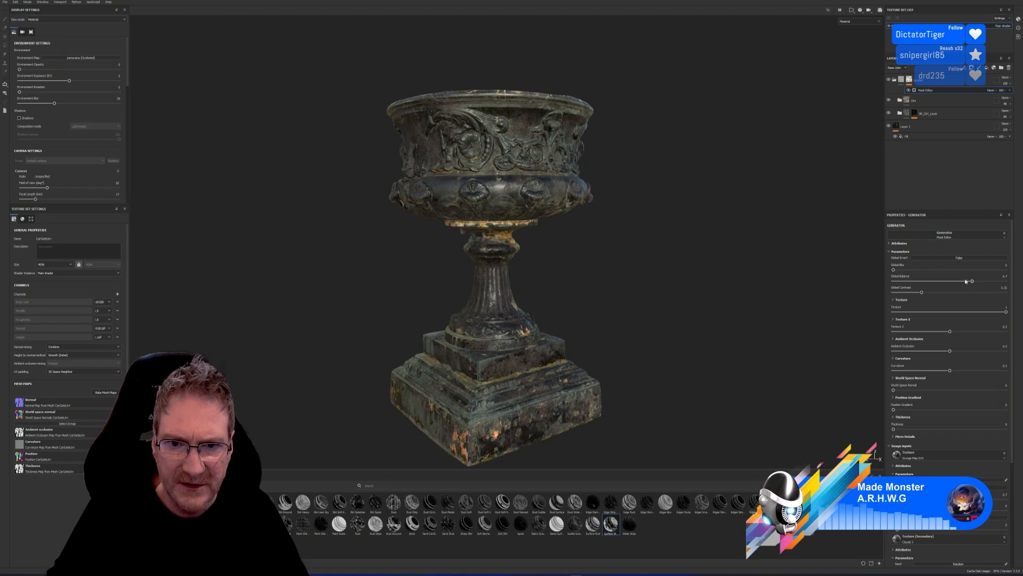
{"action": "left_click_drag", "start_coordinate": [624, 265], "coordinate": [607, 265], "text": "alt"}
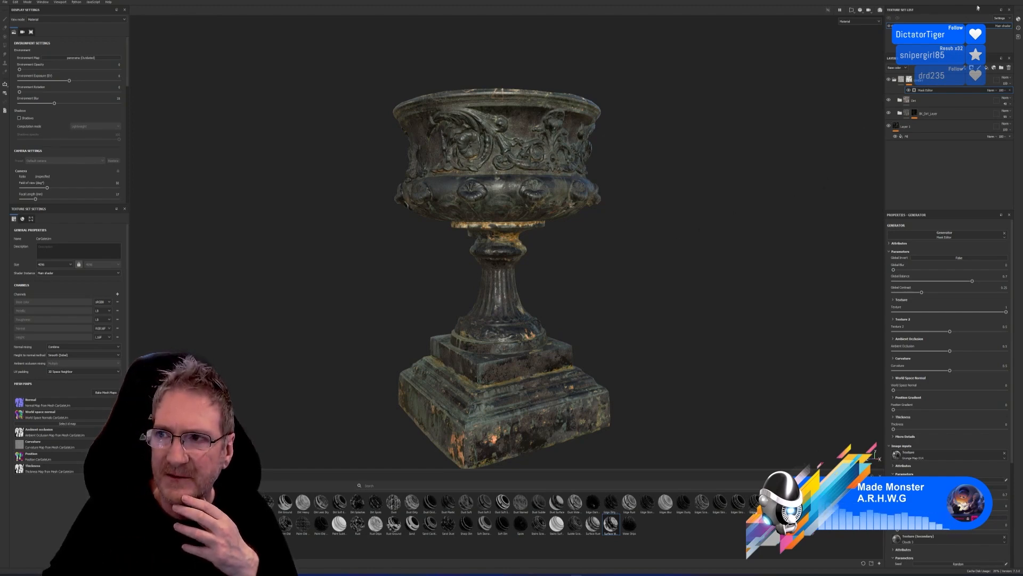
Step: Switch to 3ds Max and examine how the urn's current colour texture compares with the pillar and the whole gate
{"action": "key", "text": "super+d"}
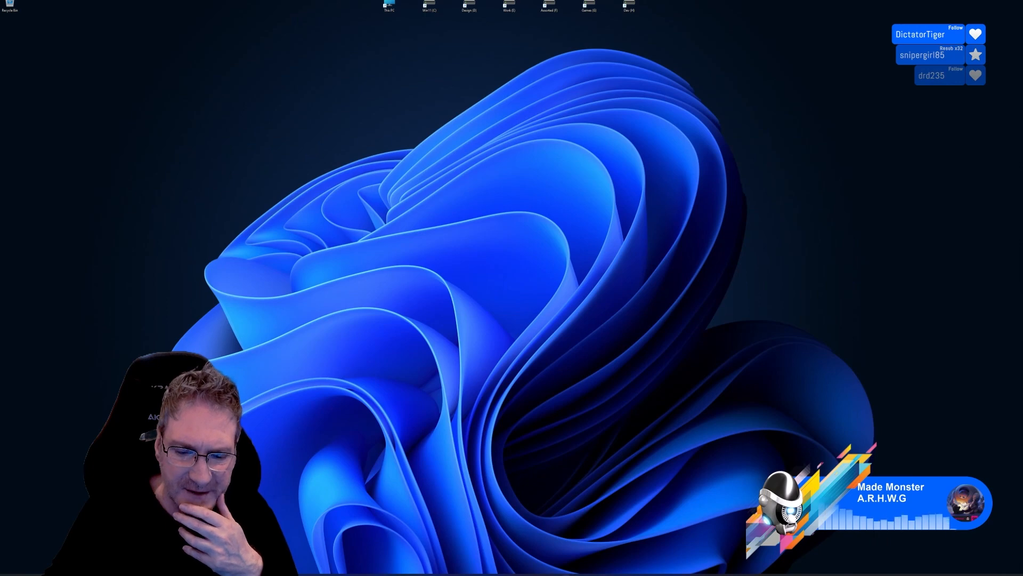
{"action": "key", "text": "alt+Tab"}
{"action": "scroll", "coordinate": [260, 219], "scroll_direction": "up", "scroll_amount": 5}
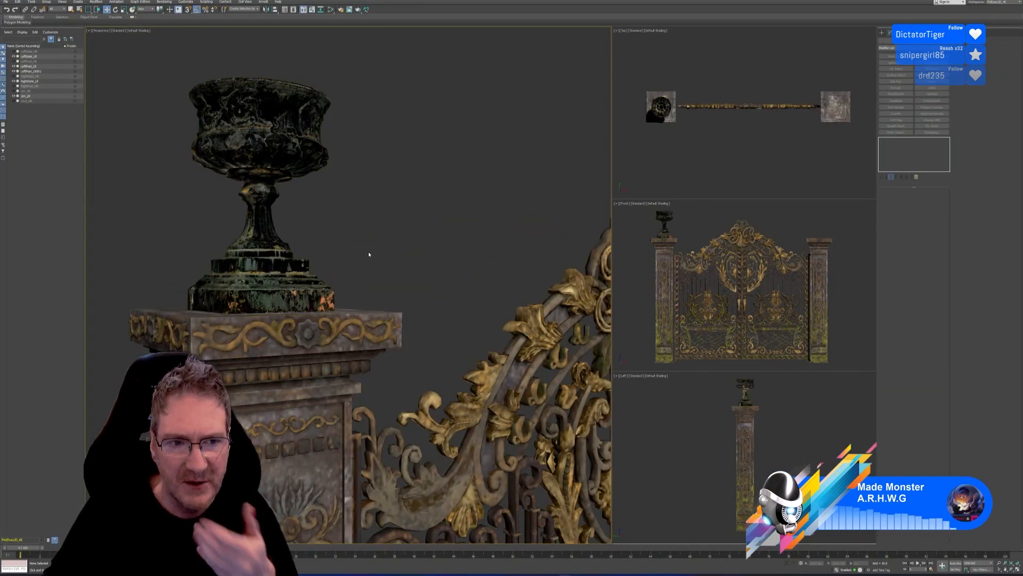
{"action": "scroll", "coordinate": [373, 262], "scroll_direction": "down", "scroll_amount": 3}
{"action": "scroll", "coordinate": [397, 266], "scroll_direction": "down", "scroll_amount": 4}
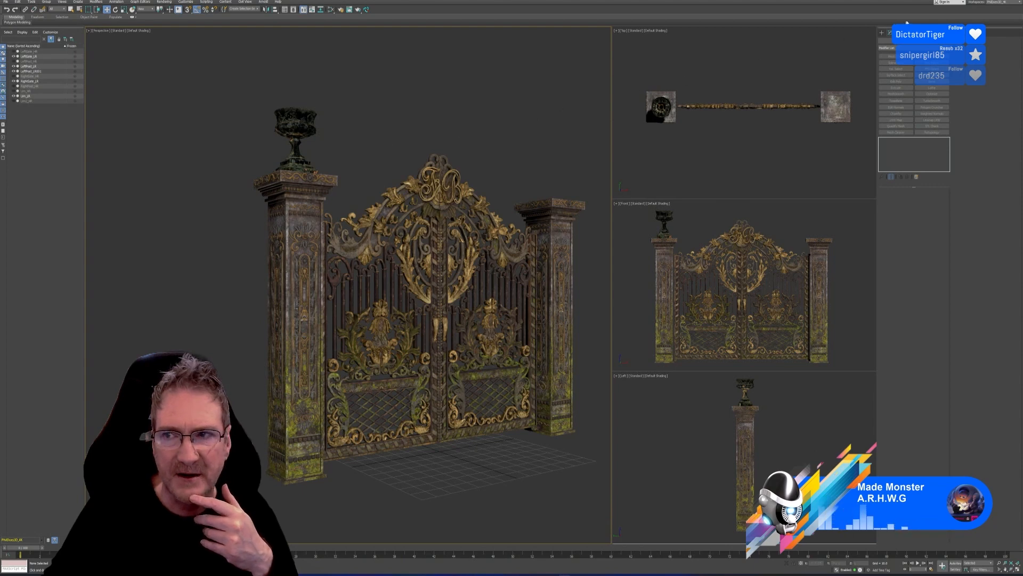
Step: Switch back to Substance 3D Painter and save the project under the name Car_Gate_Urn in the car gate's Exports folder
{"action": "key", "text": "super+d"}
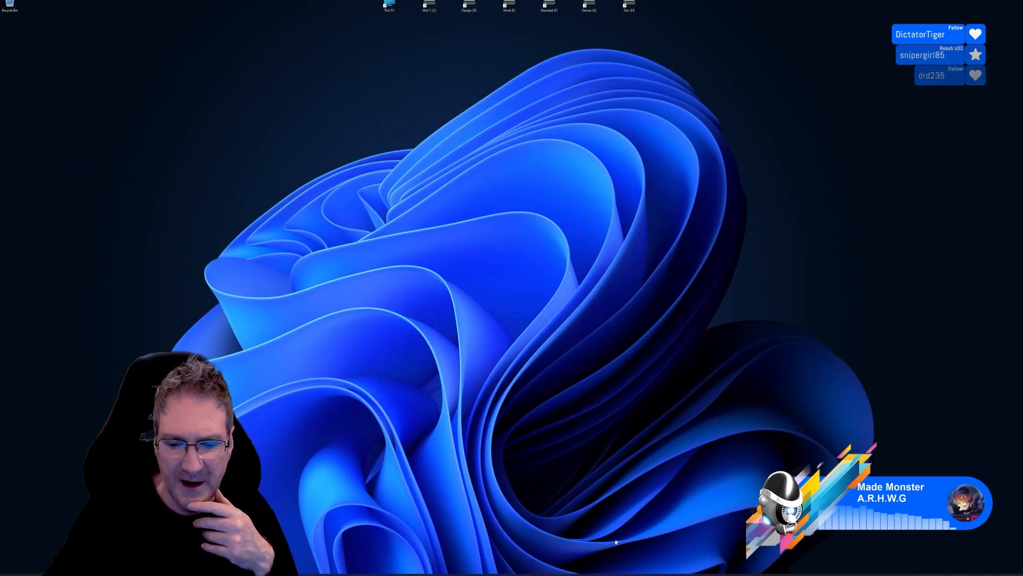
{"action": "key", "text": "alt+Tab"}
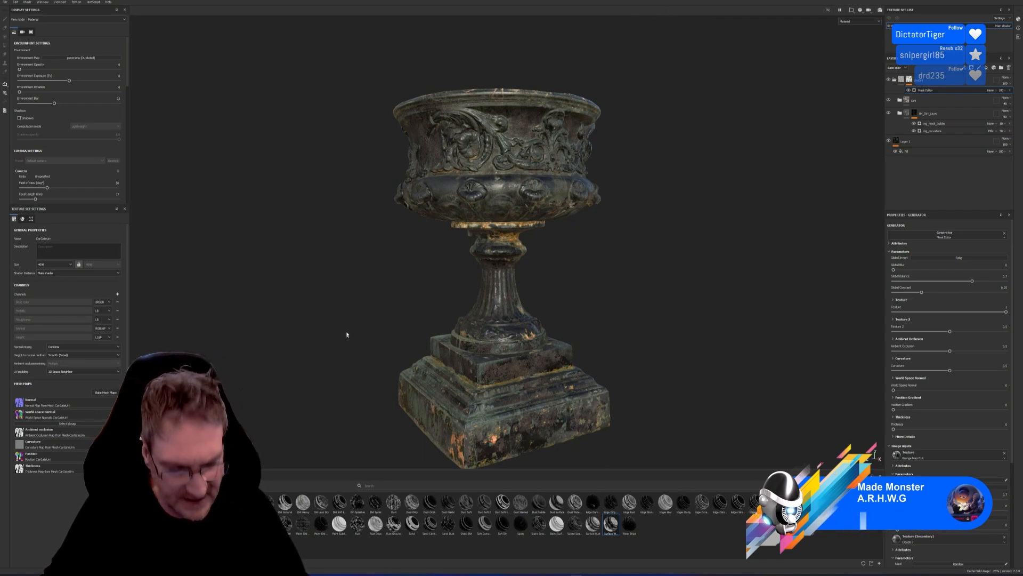
{"action": "left_click_drag", "start_coordinate": [353, 325], "coordinate": [375, 320], "text": "alt"}
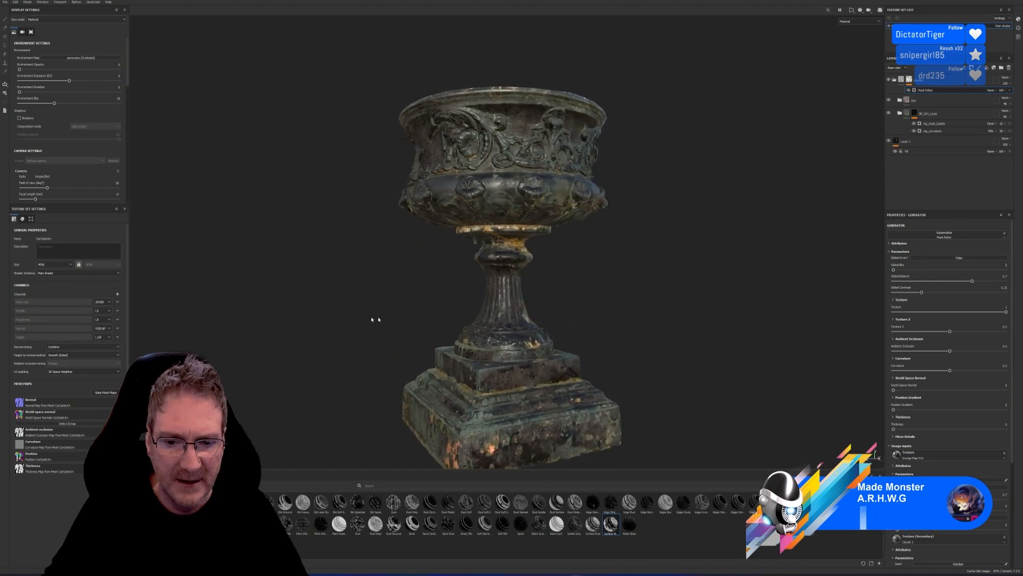
{"action": "middle_click_drag", "start_coordinate": [375, 320], "coordinate": [375, 286], "text": "alt"}
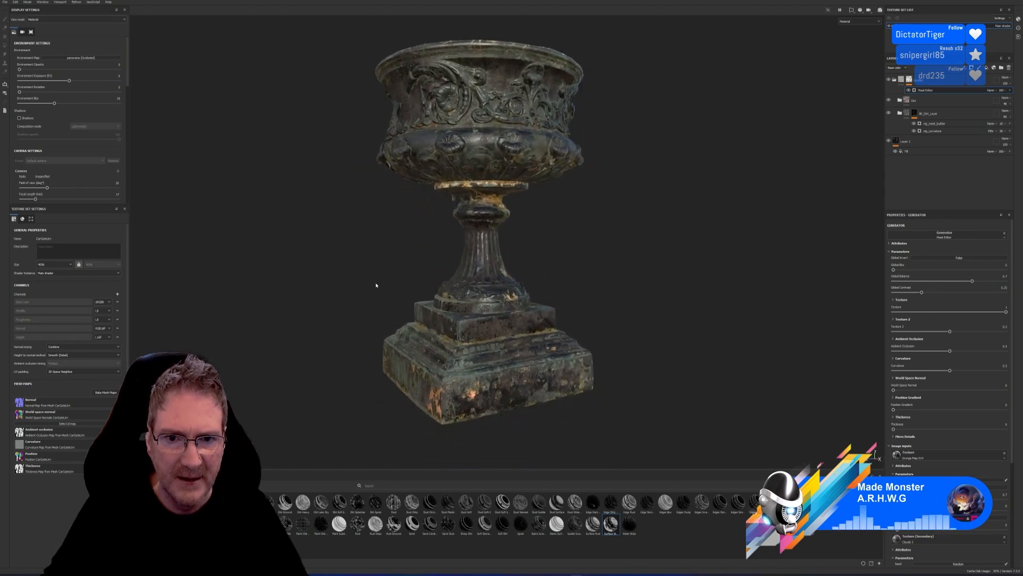
{"action": "left_click", "coordinate": [5, 2]}
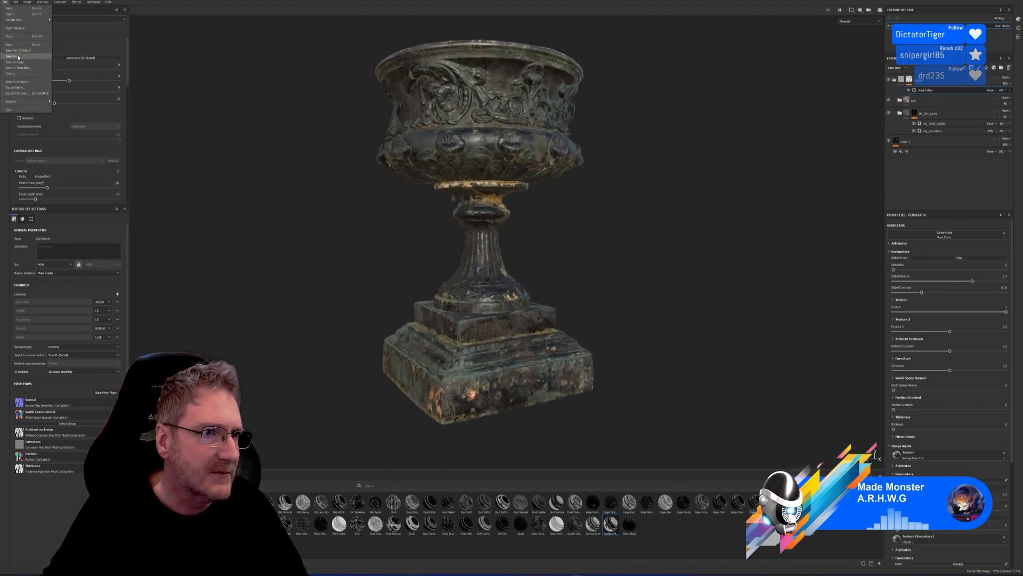
{"action": "left_click", "coordinate": [11, 56]}
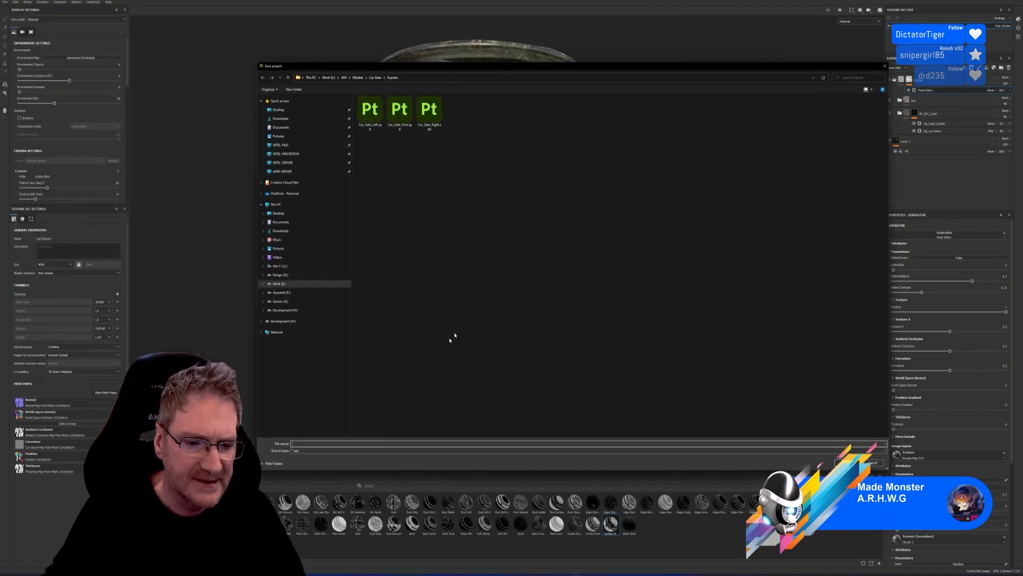
{"action": "type", "text": "Car"}
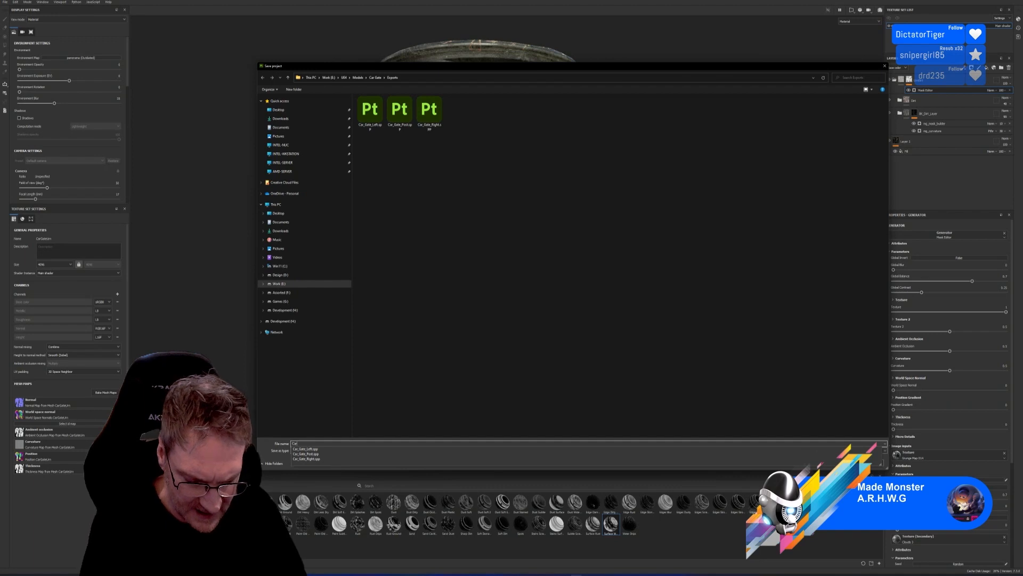
{"action": "type", "text": "_Gate_Uim"}
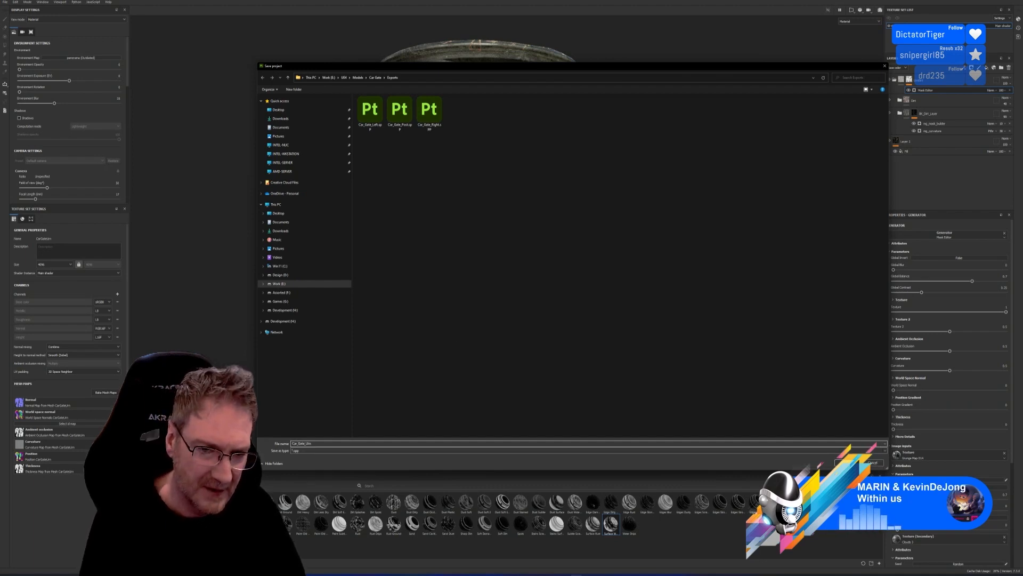
{"action": "key", "text": "Return"}
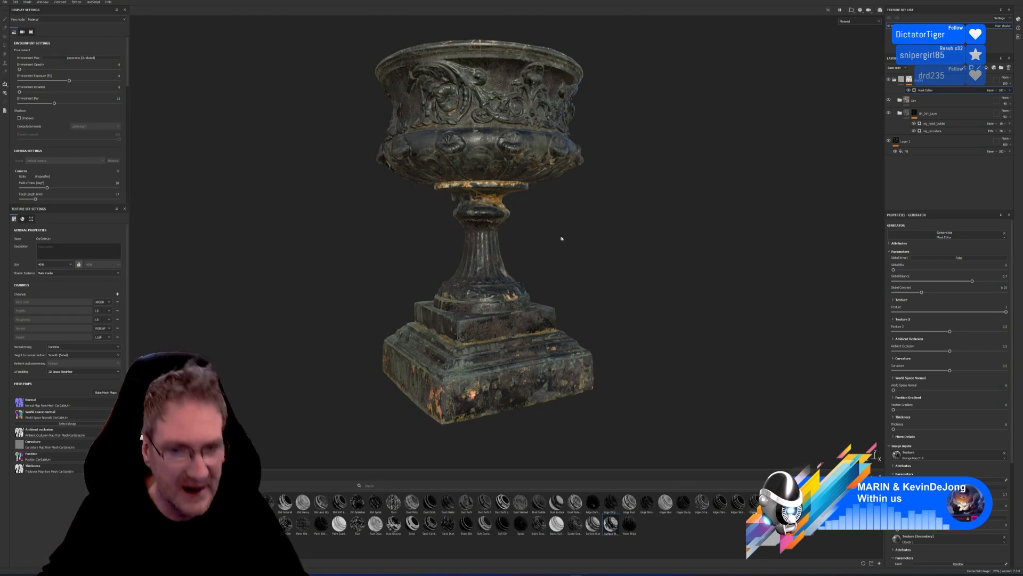
Step: Export the urn's textures to the Gate Urn folder inside UE4 > Models > Car Gate on the Work (E:) drive
{"action": "mouse_move", "coordinate": [561, 238]}
{"action": "left_mouse_down", "text": "alt"}
{"action": "mouse_move", "coordinate": [418, 235]}
{"action": "mouse_move", "coordinate": [557, 229]}
{"action": "mouse_move", "coordinate": [560, 244]}
{"action": "mouse_move", "coordinate": [549, 219]}
{"action": "mouse_move", "coordinate": [542, 235]}
{"action": "mouse_move", "coordinate": [515, 222]}
{"action": "mouse_move", "coordinate": [587, 219]}
{"action": "mouse_move", "coordinate": [414, 244]}
{"action": "mouse_move", "coordinate": [530, 235]}
{"action": "mouse_move", "coordinate": [562, 256]}
{"action": "left_mouse_up", "text": "alt"}
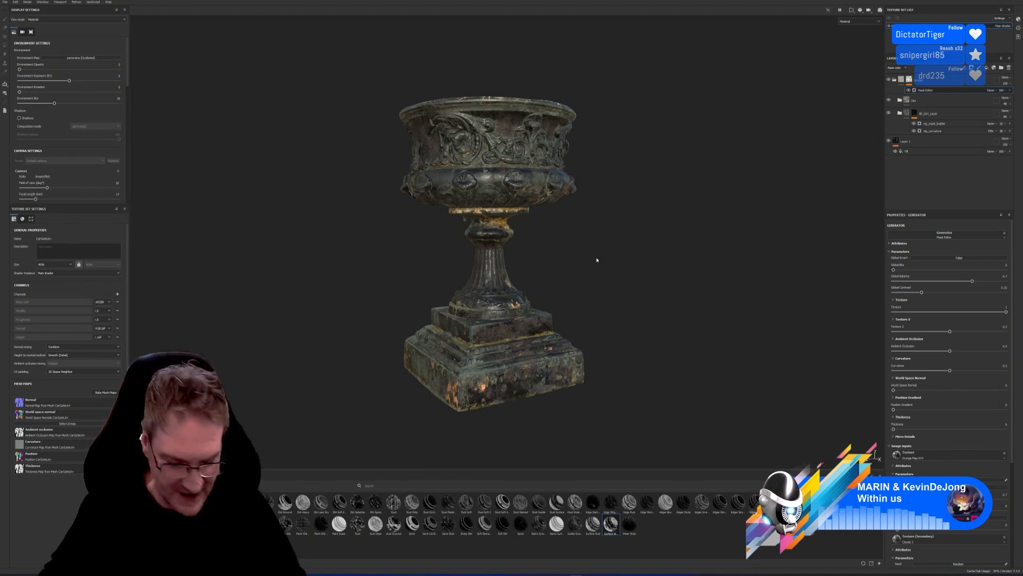
{"action": "left_click", "coordinate": [5, 3]}
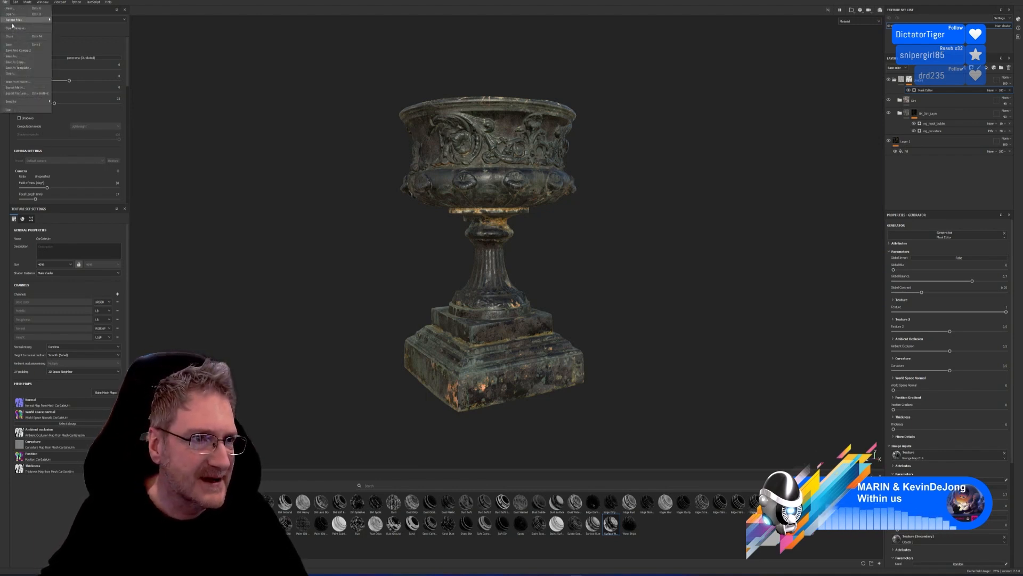
{"action": "left_click", "coordinate": [19, 94]}
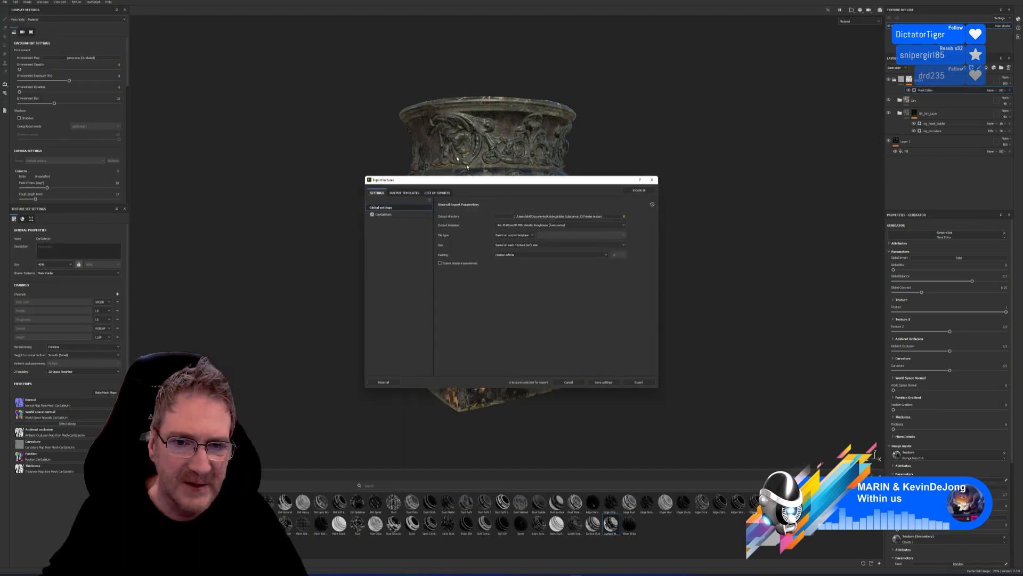
{"action": "left_click_drag", "start_coordinate": [510, 188], "coordinate": [422, 84]}
{"action": "left_click", "coordinate": [522, 198]}
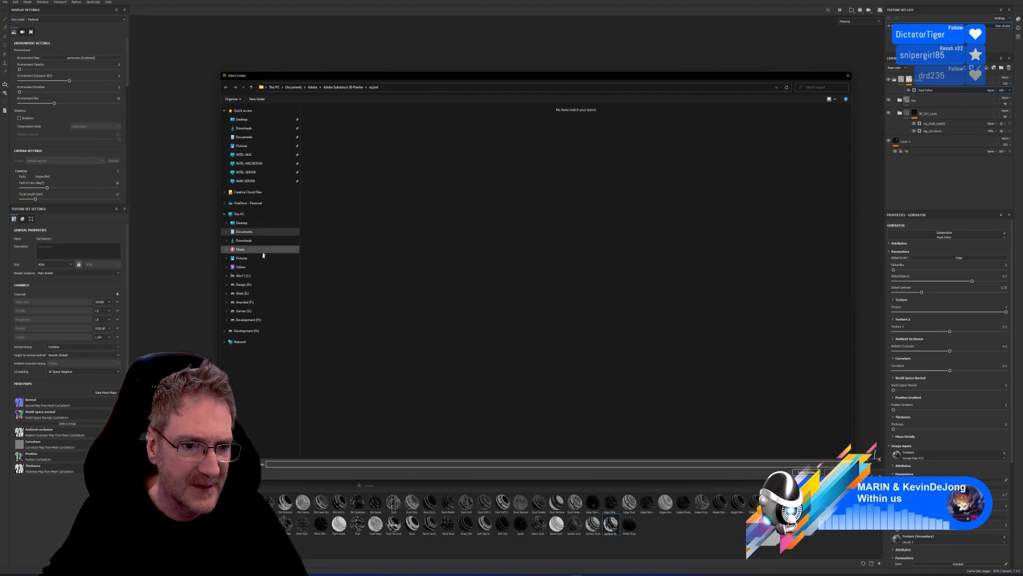
{"action": "left_click", "coordinate": [243, 293]}
{"action": "double_click", "coordinate": [580, 134]}
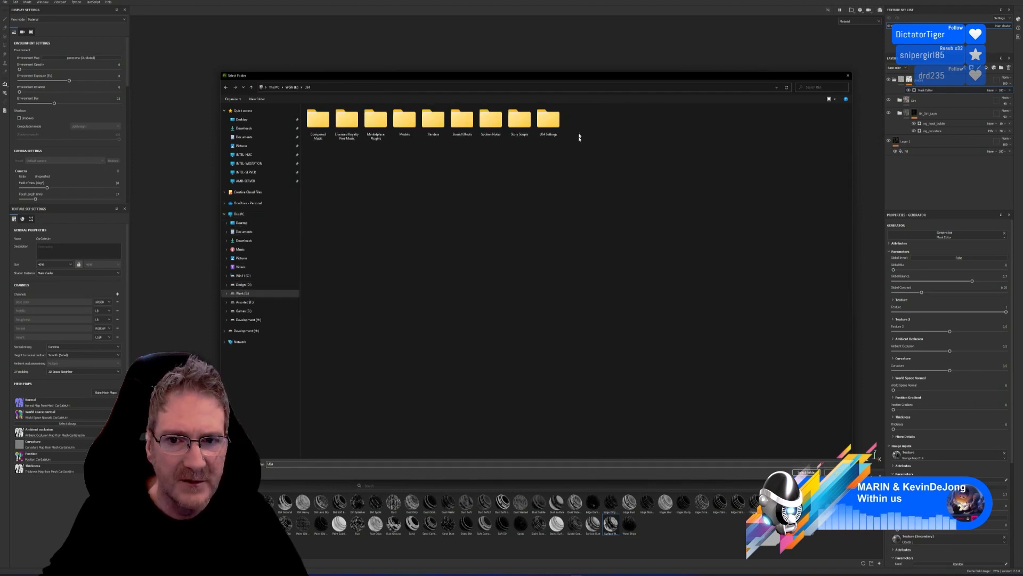
{"action": "double_click", "coordinate": [404, 119]}
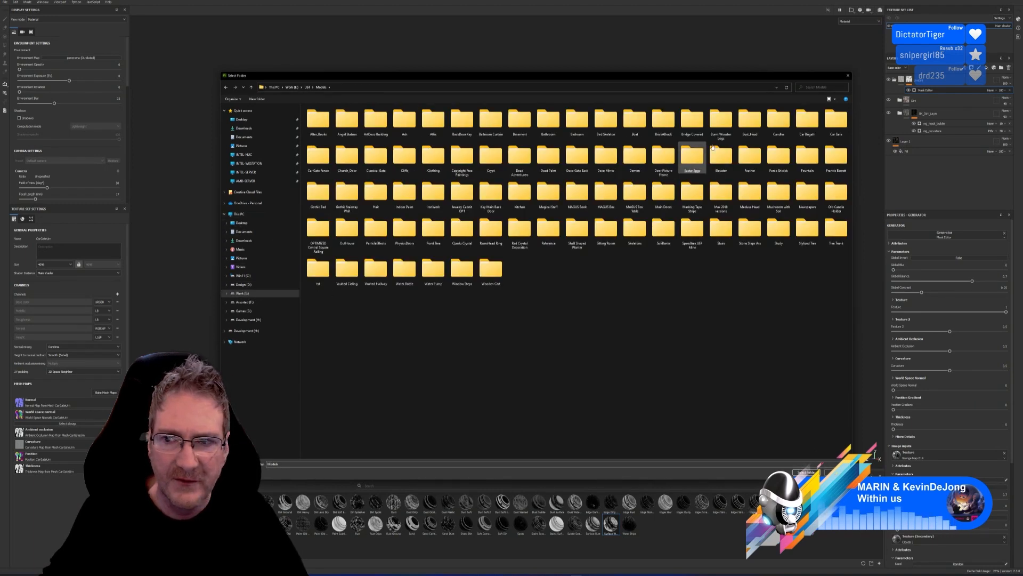
{"action": "double_click", "coordinate": [836, 121]}
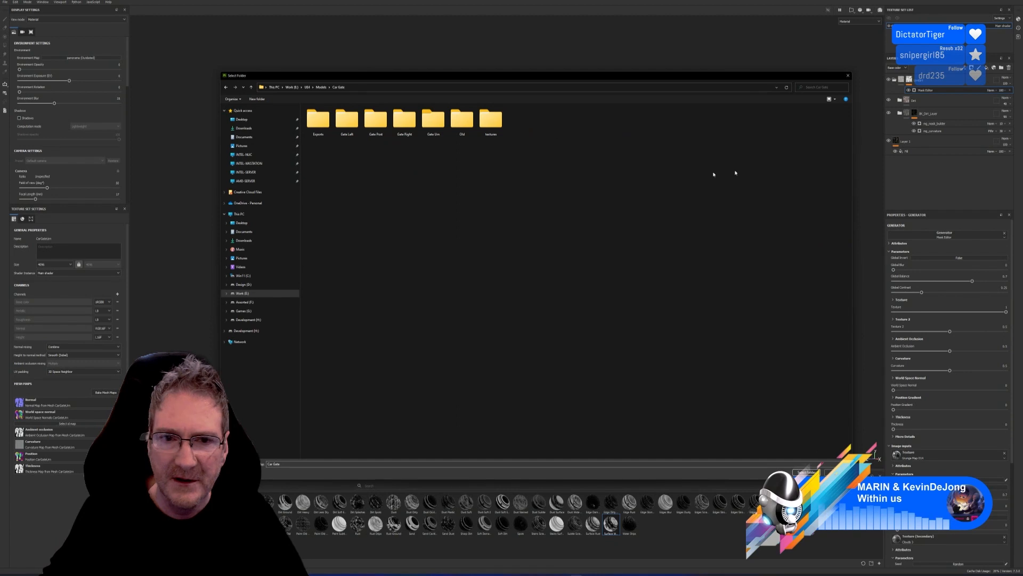
{"action": "double_click", "coordinate": [435, 121]}
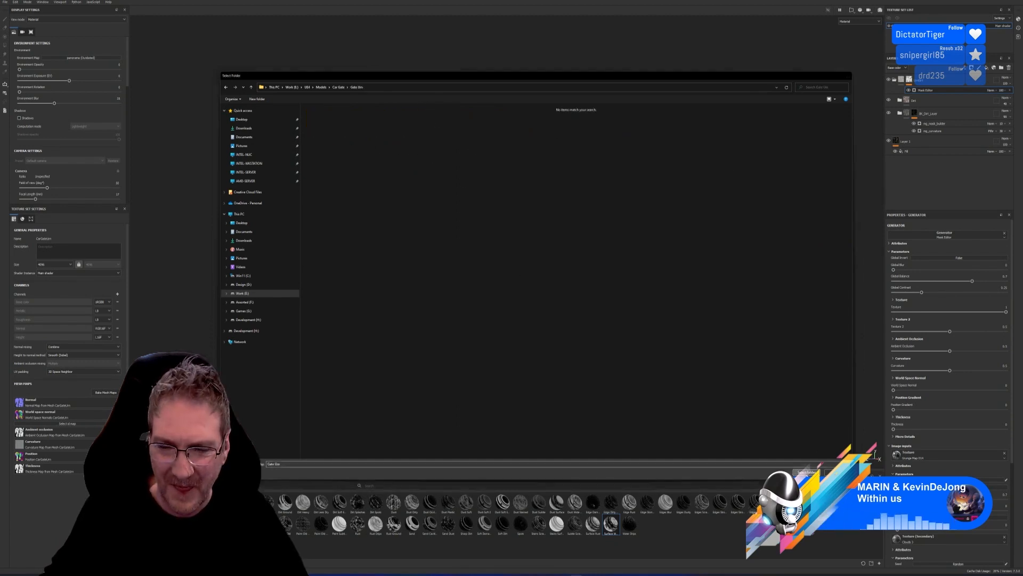
{"action": "left_click", "coordinate": [806, 472]}
{"action": "left_click", "coordinate": [621, 366]}
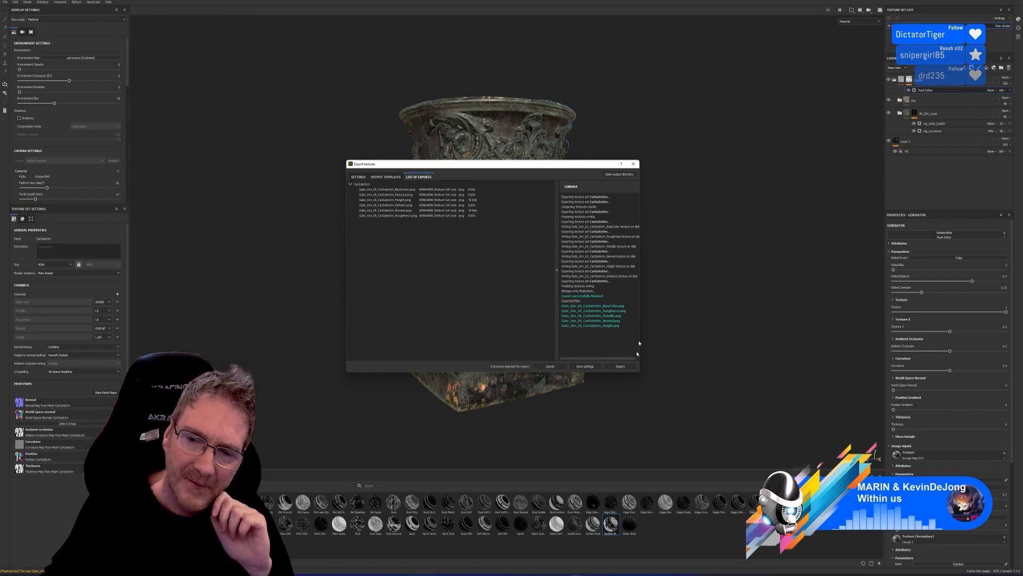
{"action": "left_click", "coordinate": [632, 165]}
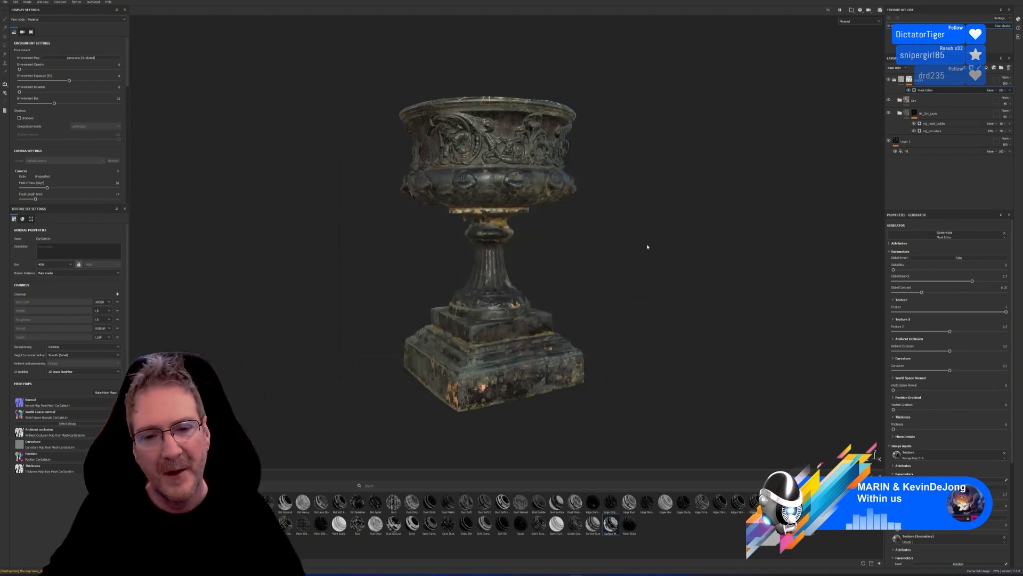
Step: Switch to 3ds Max and replace the urn material's diffuse bitmap with the BaseColor texture from the Gate Urn folder
{"action": "key", "text": "super+d"}
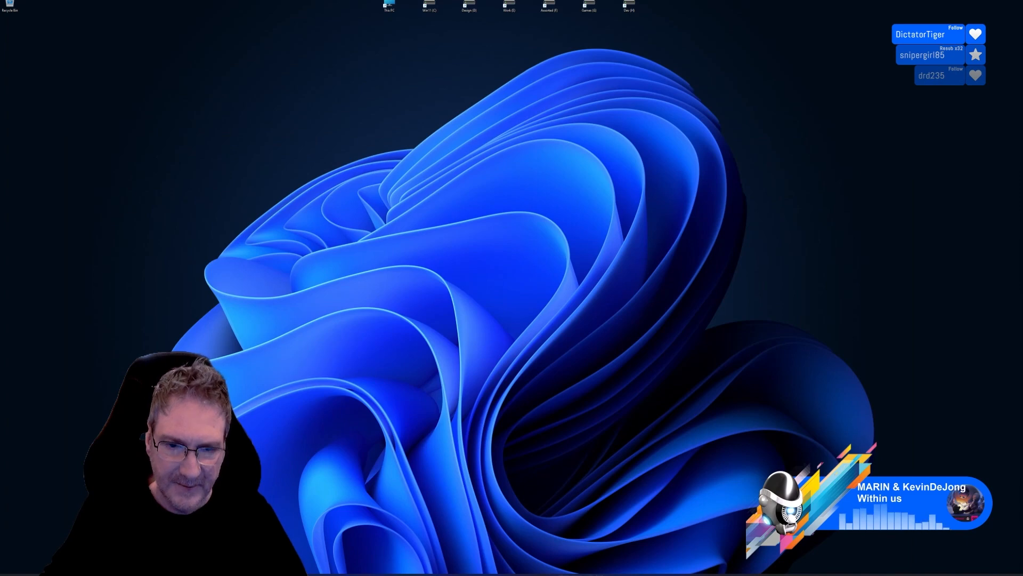
{"action": "key", "text": "alt+Tab"}
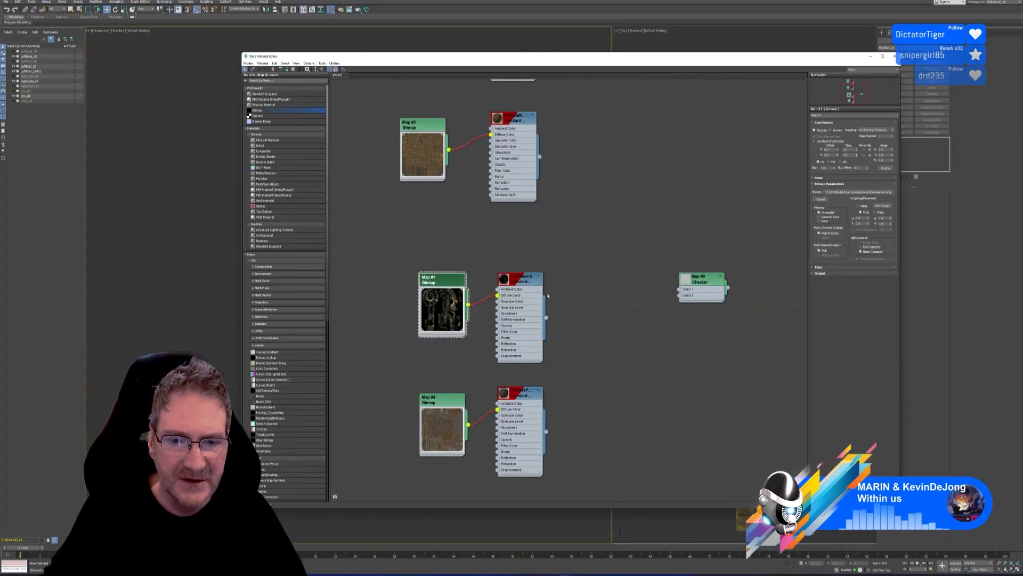
{"action": "left_click", "coordinate": [859, 193]}
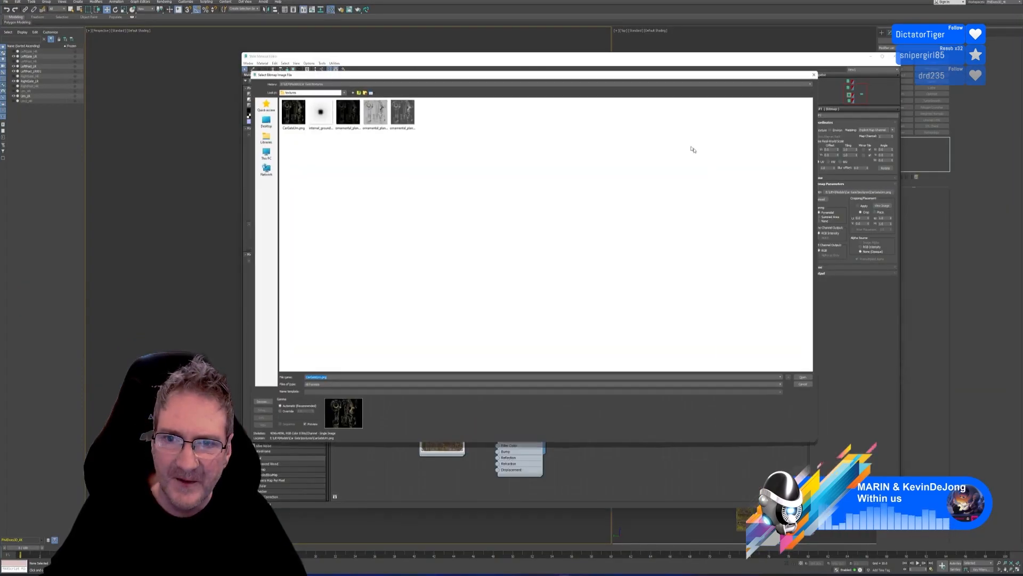
{"action": "left_click", "coordinate": [361, 89]}
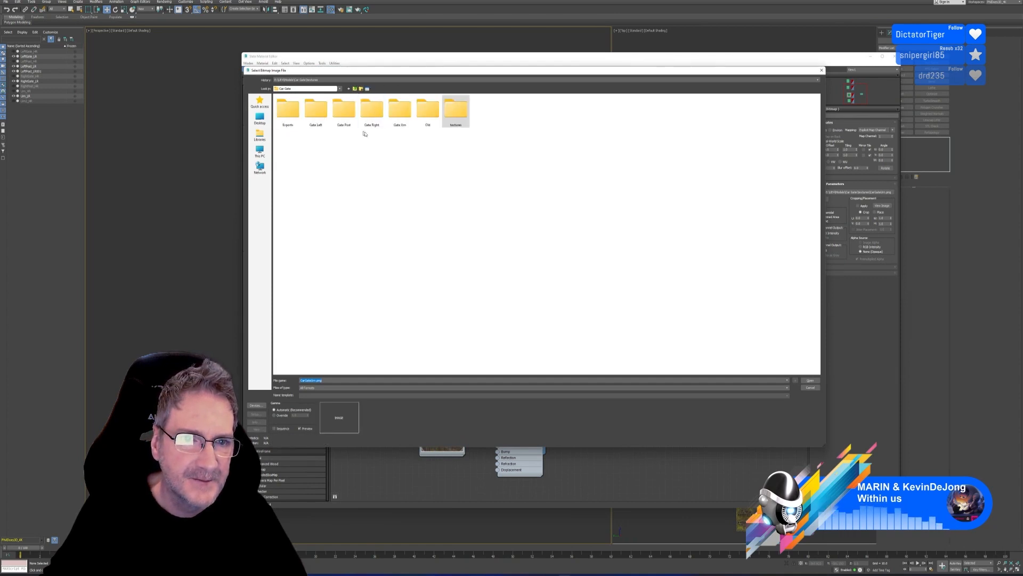
{"action": "double_click", "coordinate": [400, 112]}
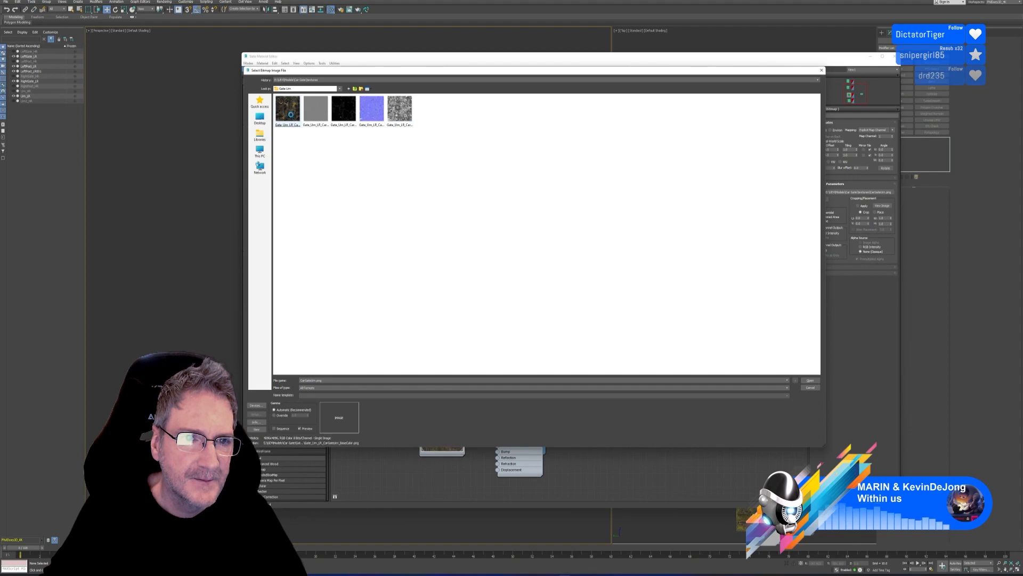
{"action": "double_click", "coordinate": [287, 109]}
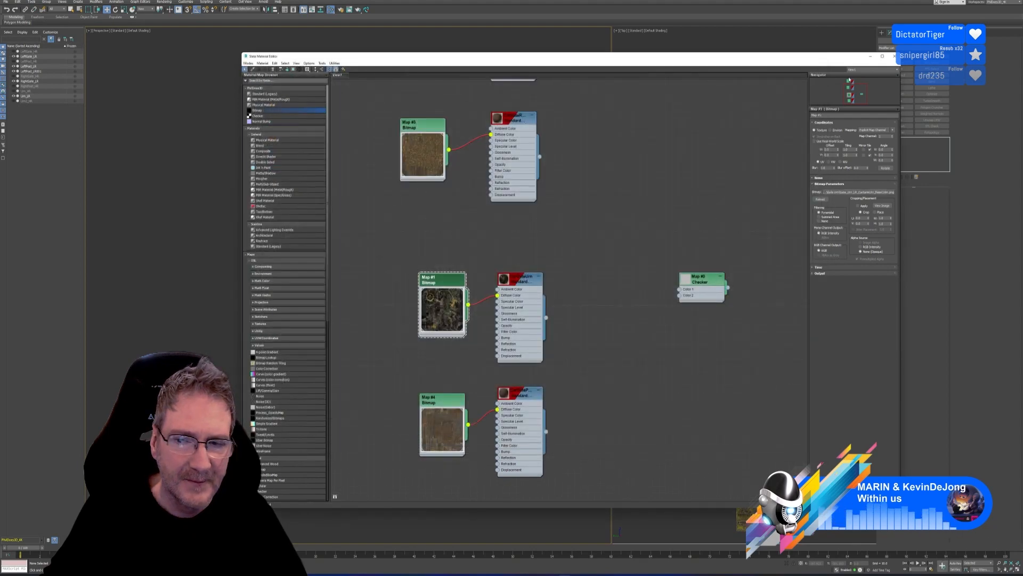
{"action": "left_click", "coordinate": [894, 56]}
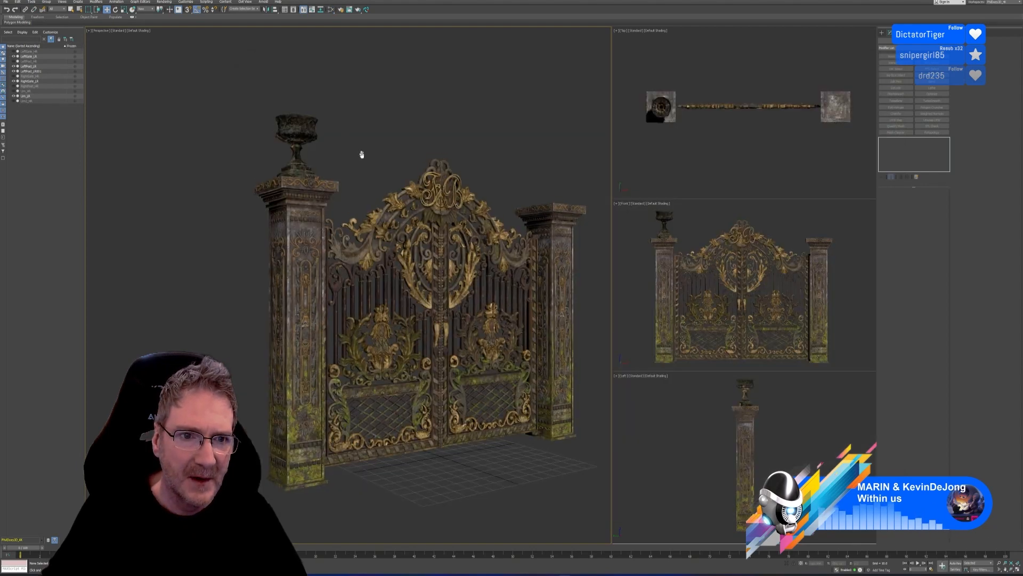
Step: Inspect the retextured urn up close and together with the pillar top in the perspective view
{"action": "middle_click_drag", "start_coordinate": [362, 155], "coordinate": [355, 233]}
{"action": "left_click", "coordinate": [355, 233]}
{"action": "key", "text": "z"}
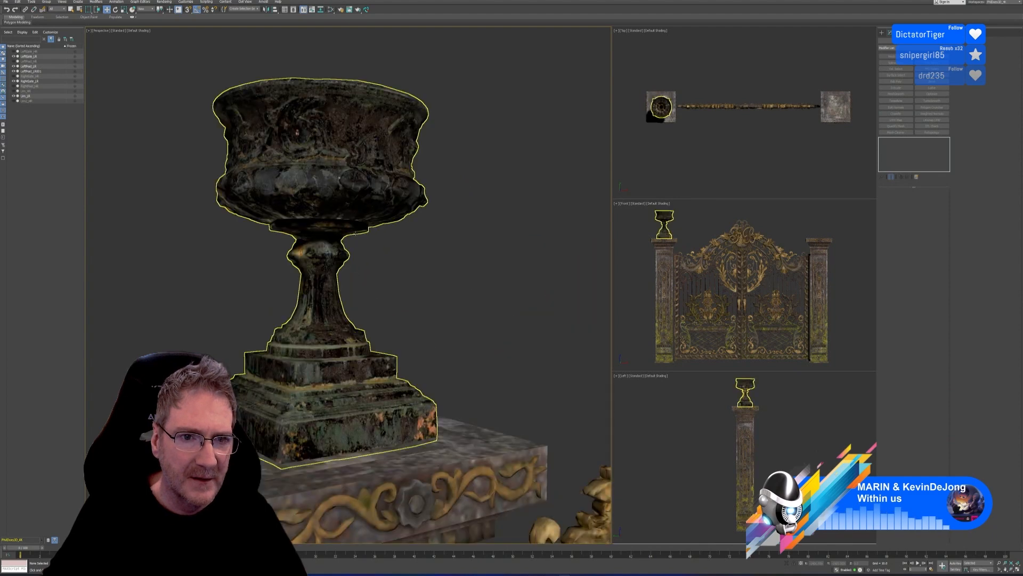
{"action": "scroll", "coordinate": [364, 310], "scroll_direction": "down", "scroll_amount": 4}
{"action": "middle_click_drag", "start_coordinate": [397, 309], "coordinate": [378, 231]}
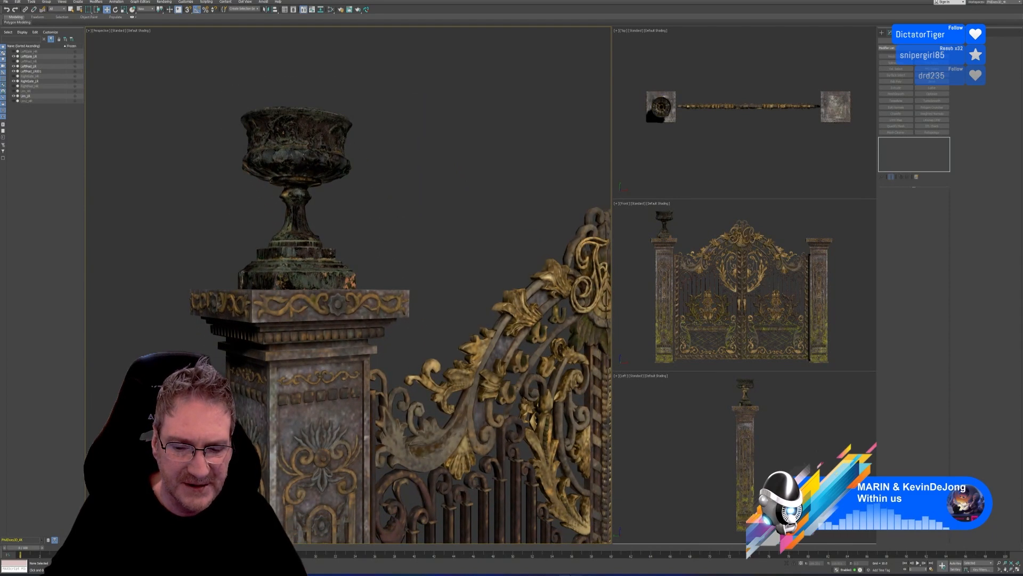
Step: Get the Substance 3D Painter window out of the way and examine the urn against the whole gate in 3ds Max
{"action": "key", "text": "alt+Tab"}
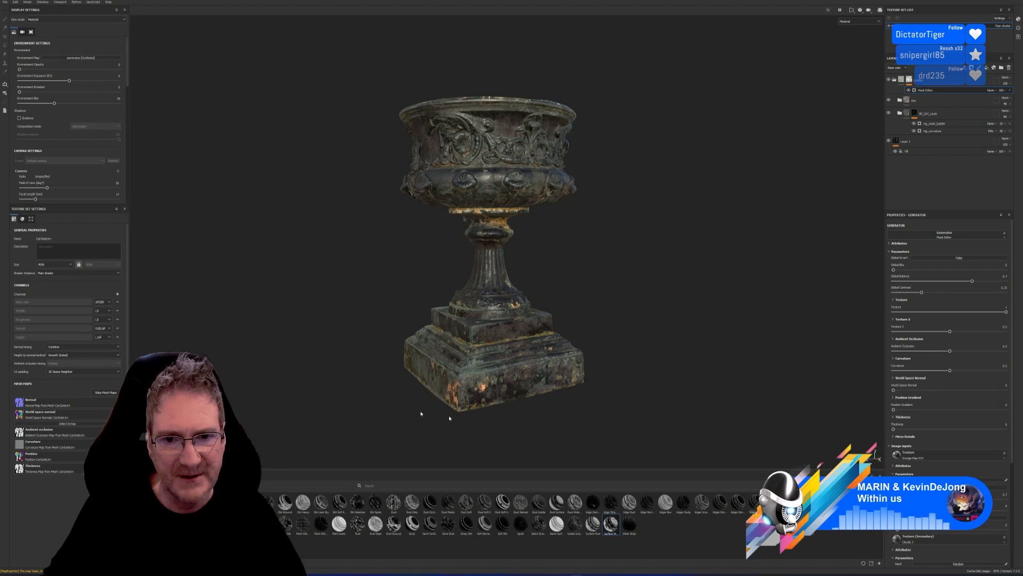
{"action": "left_click", "coordinate": [996, 2]}
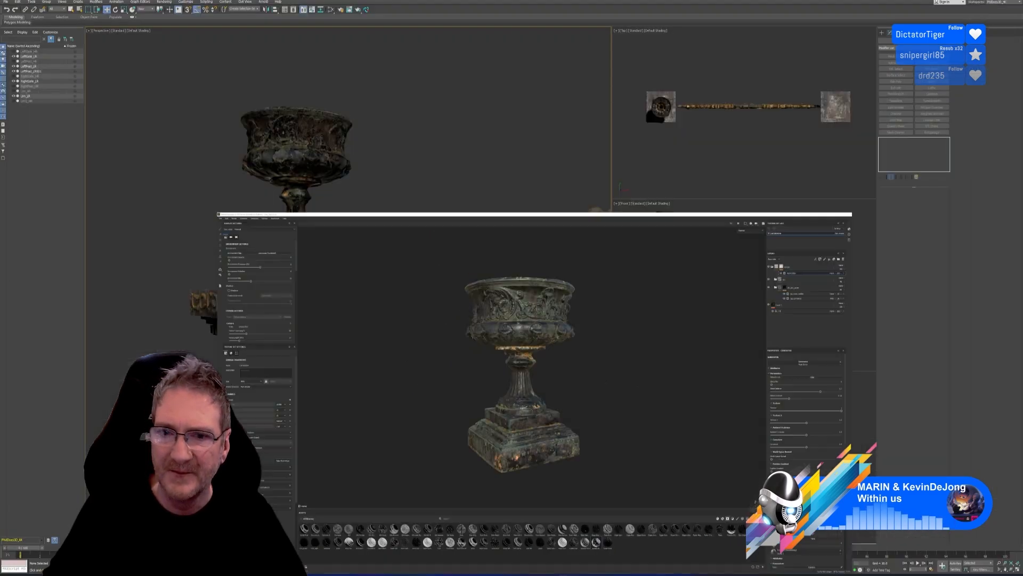
{"action": "scroll", "coordinate": [354, 239], "scroll_direction": "down", "scroll_amount": 6}
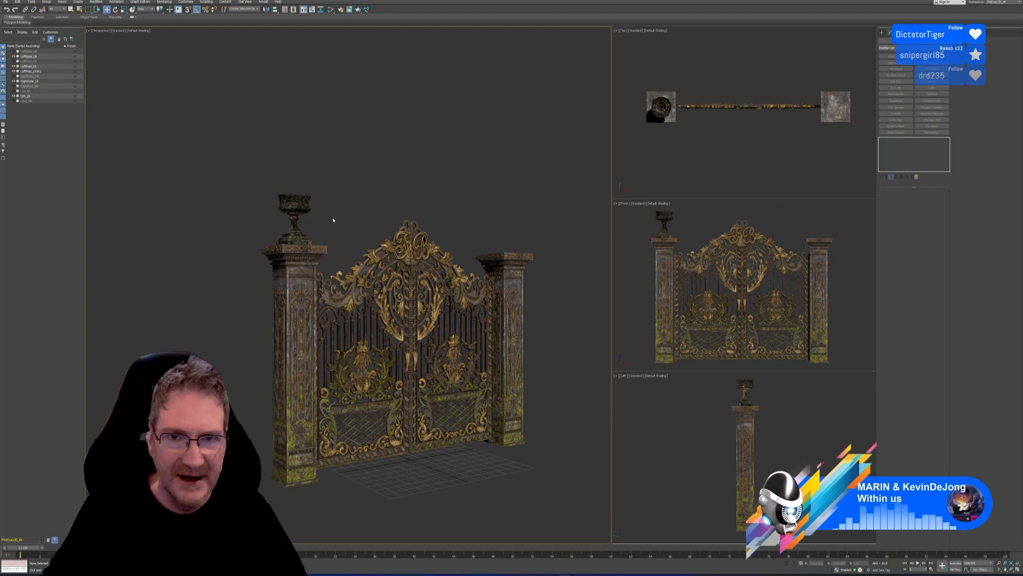
{"action": "scroll", "coordinate": [306, 225], "scroll_direction": "up", "scroll_amount": 3}
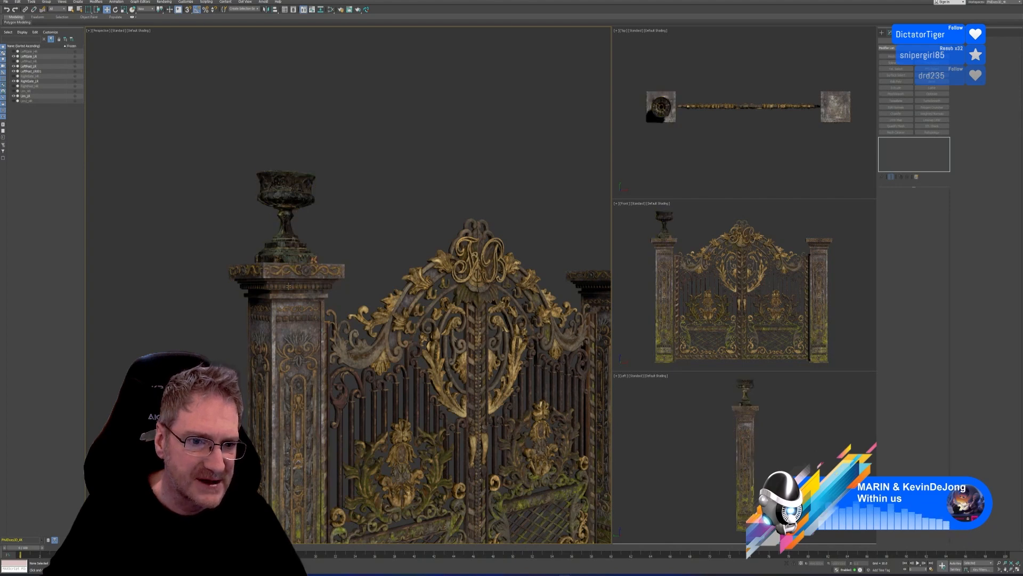
Step: Examine the textured urn up close and against the whole gate in the perspective view
{"action": "scroll", "coordinate": [298, 202], "scroll_direction": "up", "scroll_amount": 5}
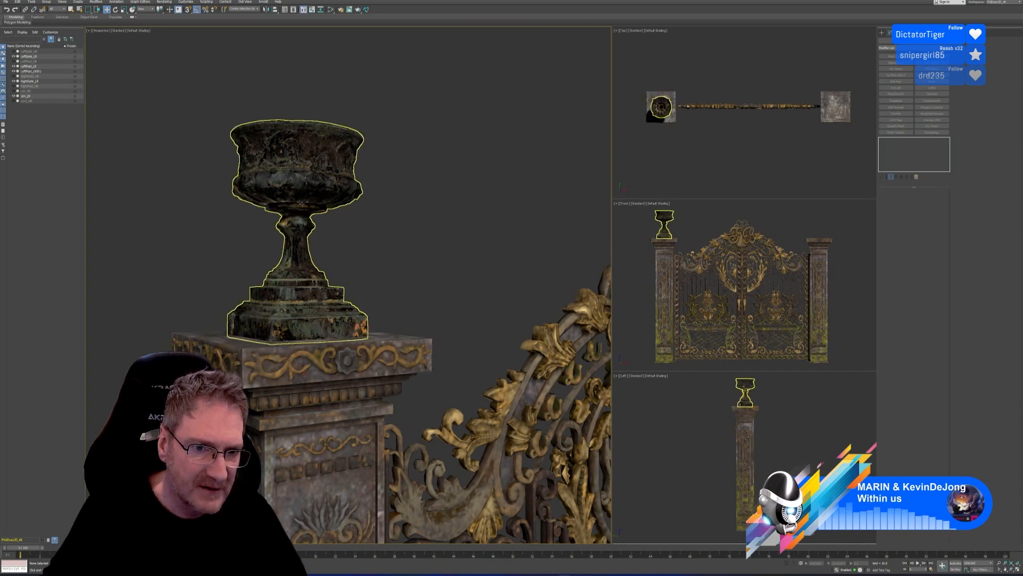
{"action": "scroll", "coordinate": [309, 191], "scroll_direction": "up", "scroll_amount": 6}
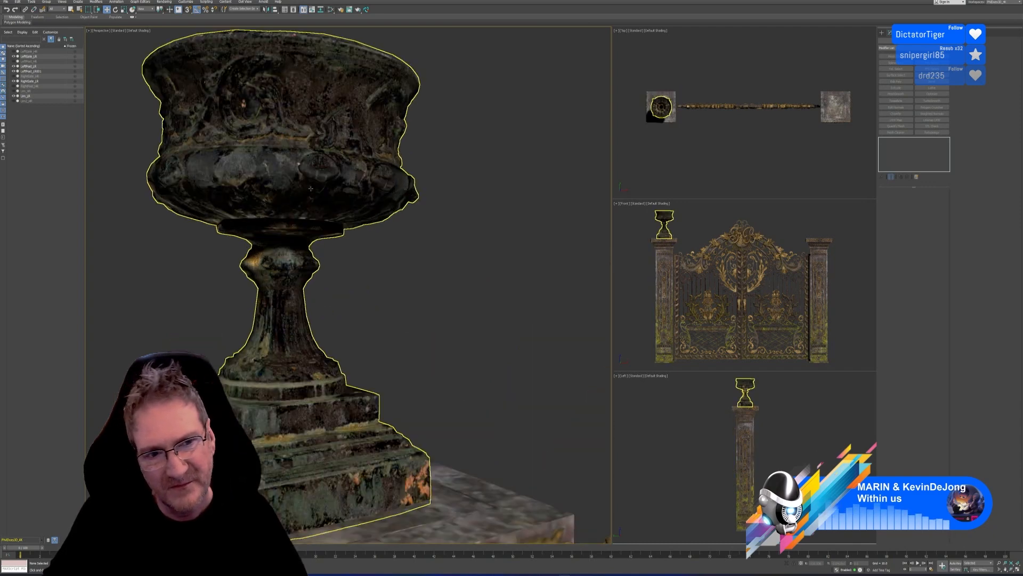
{"action": "scroll", "coordinate": [308, 192], "scroll_direction": "down", "scroll_amount": 10}
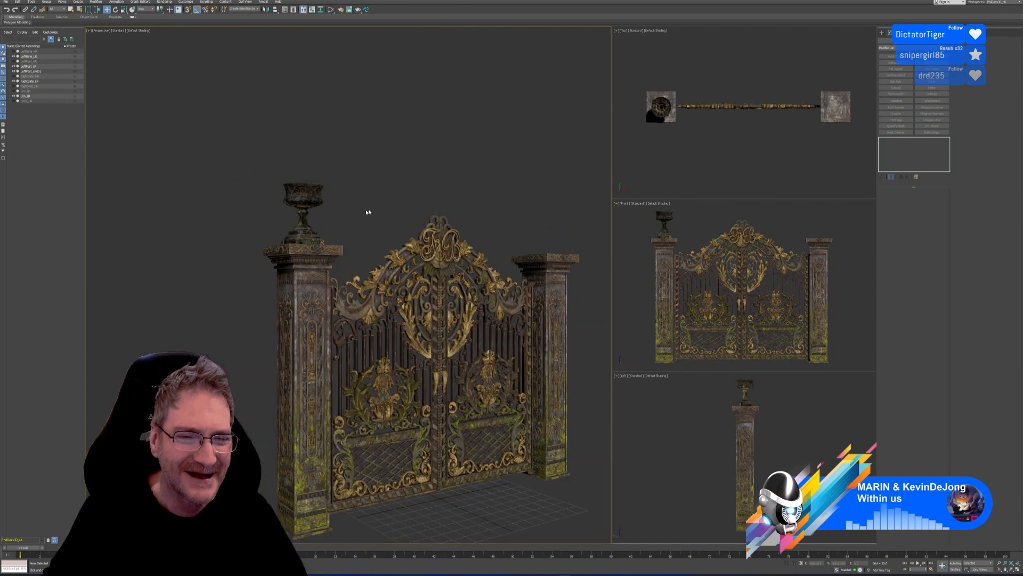
{"action": "middle_click_drag", "start_coordinate": [365, 215], "coordinate": [356, 162]}
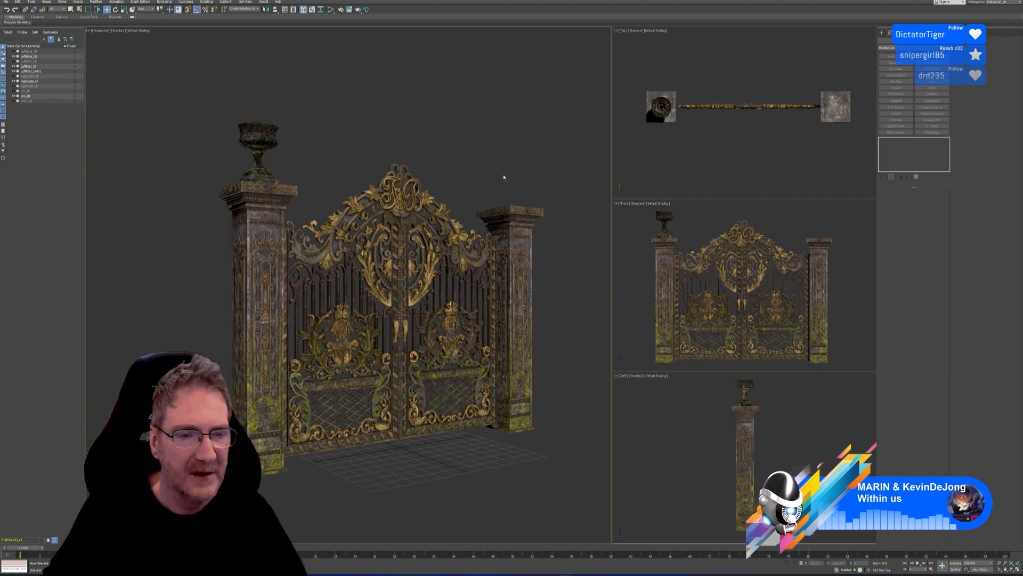
{"action": "middle_click_drag", "start_coordinate": [491, 163], "coordinate": [486, 171], "text": "alt"}
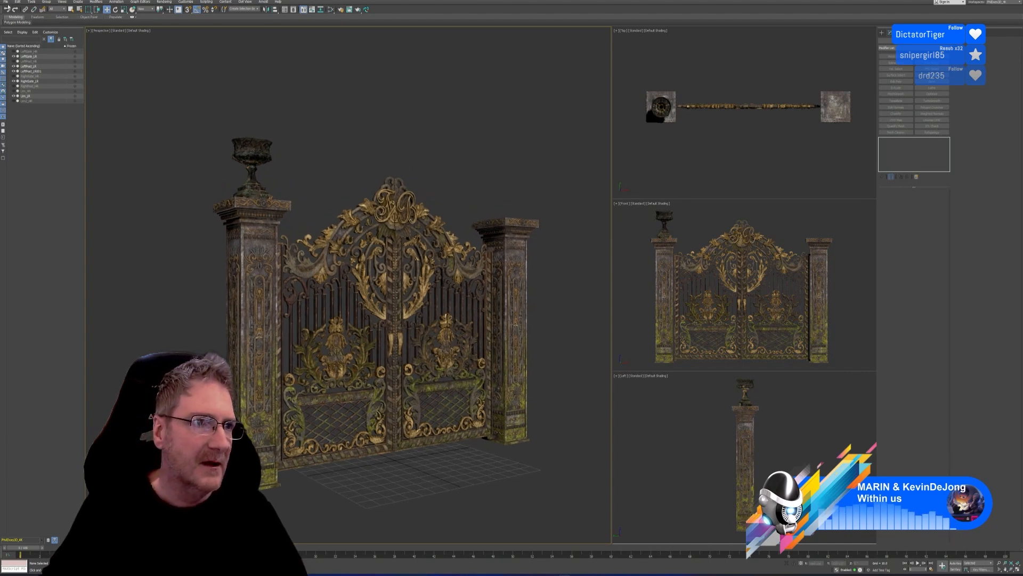
Step: Save the gate scene and open the recently used scene containing the modular building pieces
{"action": "left_click", "coordinate": [5, 2]}
{"action": "left_click", "coordinate": [17, 43]}
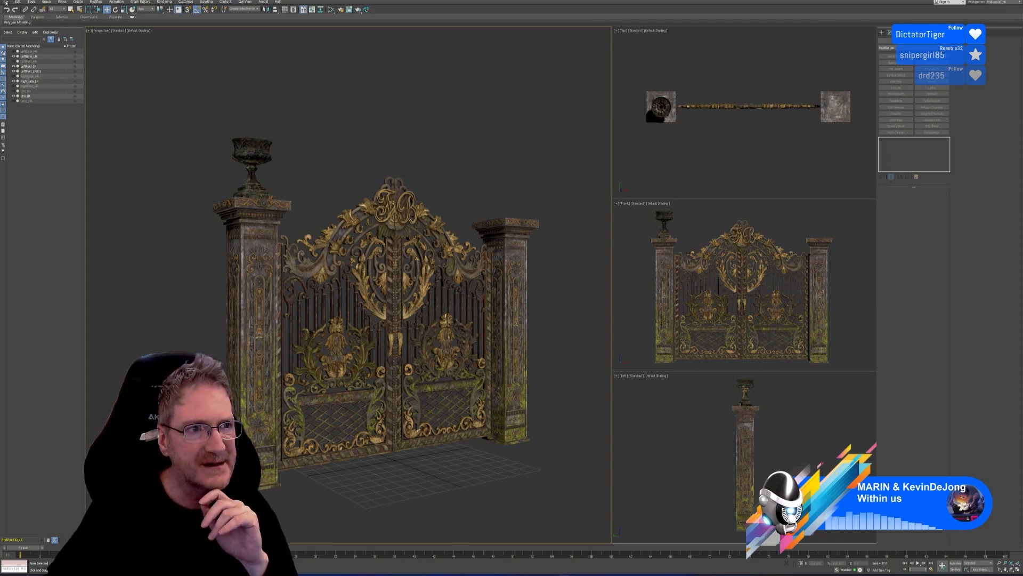
{"action": "left_click", "coordinate": [6, 2]}
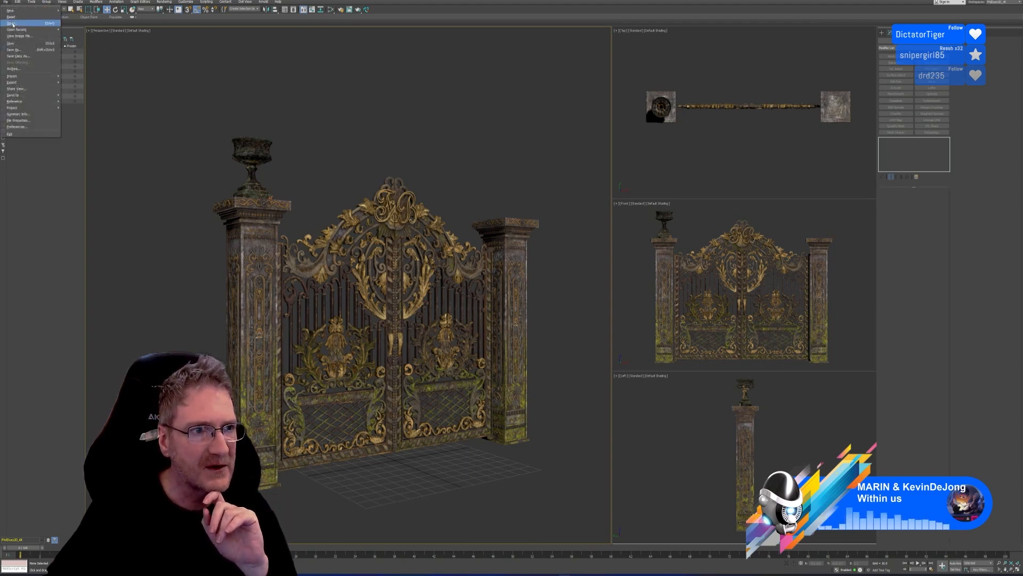
{"action": "mouse_move", "coordinate": [30, 30]}
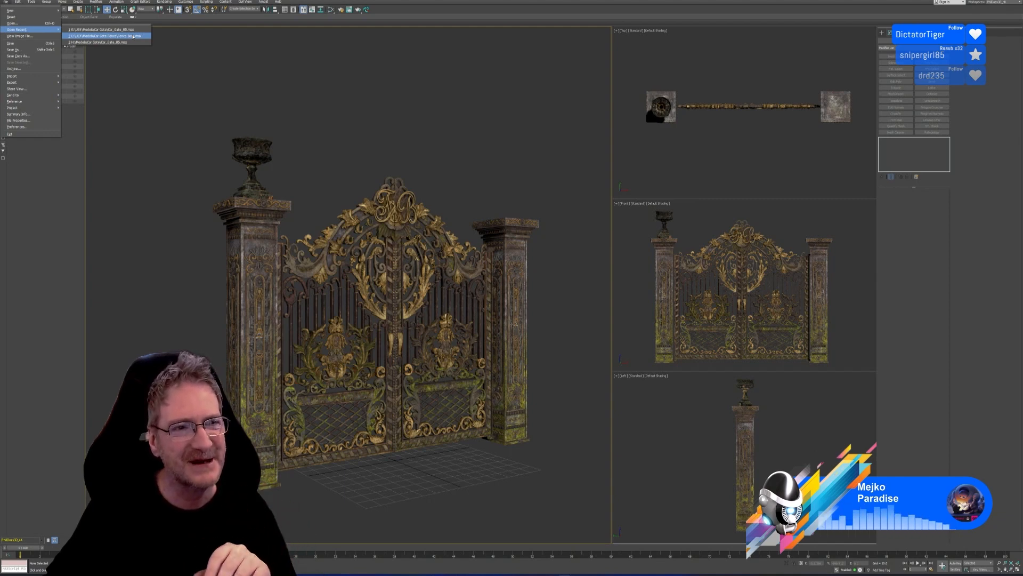
{"action": "left_click", "coordinate": [132, 36]}
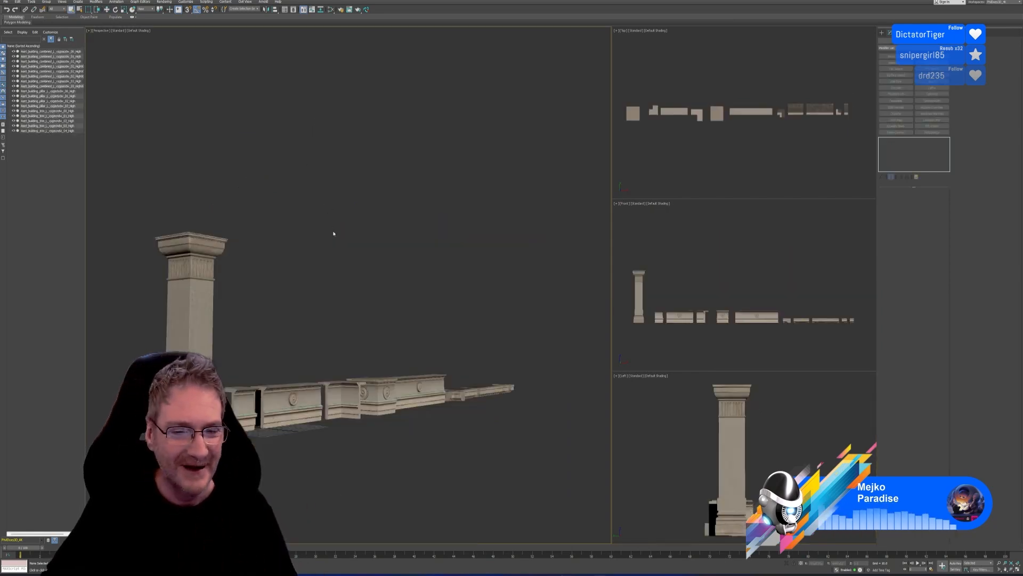
Step: Examine the row of modular building pieces, from the tall pillar along the base walls to the low trim pieces
{"action": "middle_click_drag", "start_coordinate": [335, 237], "coordinate": [347, 226]}
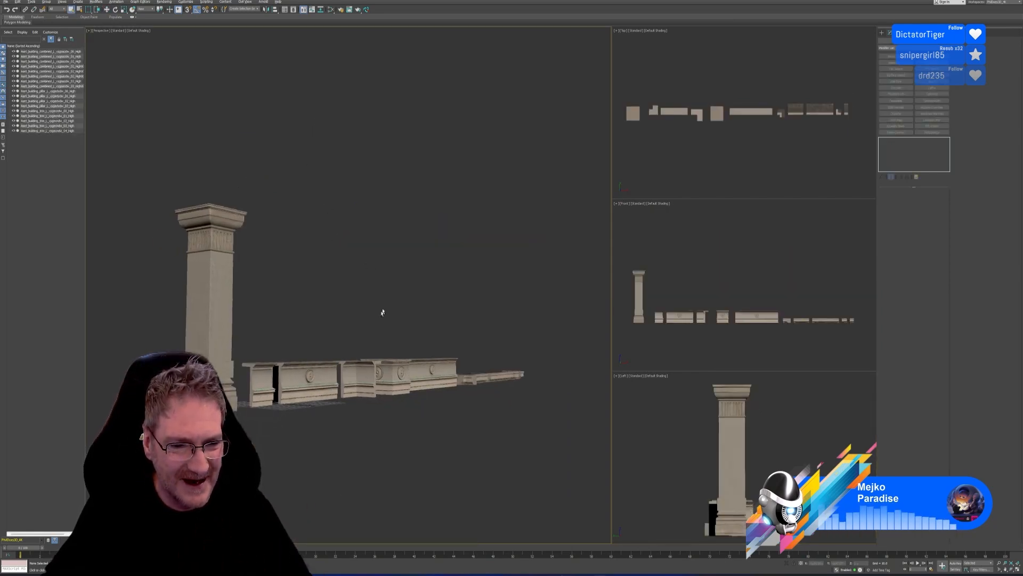
{"action": "middle_click_drag", "start_coordinate": [378, 309], "coordinate": [369, 310], "text": "alt"}
{"action": "middle_click_drag", "start_coordinate": [267, 269], "coordinate": [340, 245]}
{"action": "scroll", "coordinate": [275, 260], "scroll_direction": "up", "scroll_amount": 3}
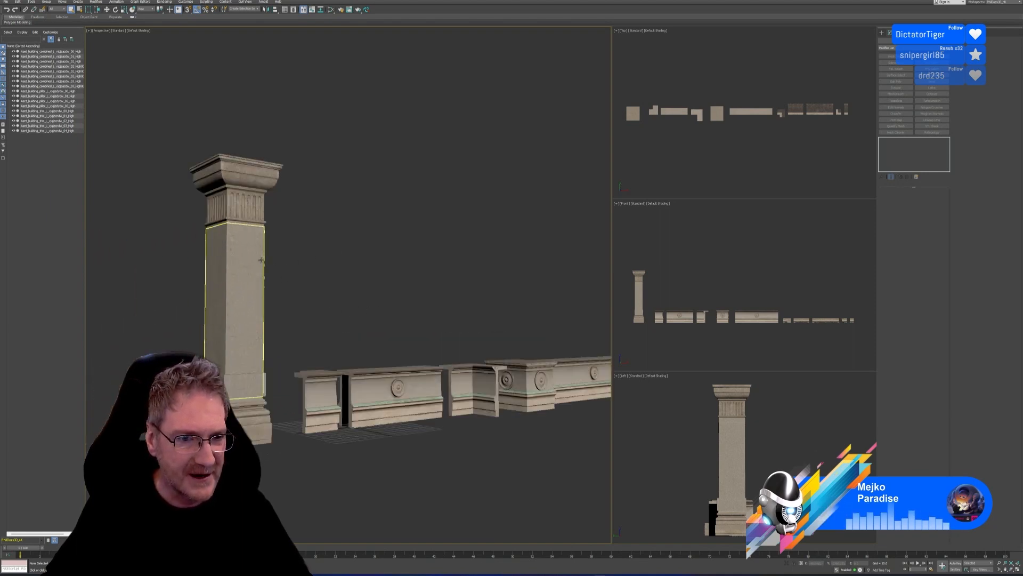
{"action": "middle_click_drag", "start_coordinate": [458, 349], "coordinate": [351, 299]}
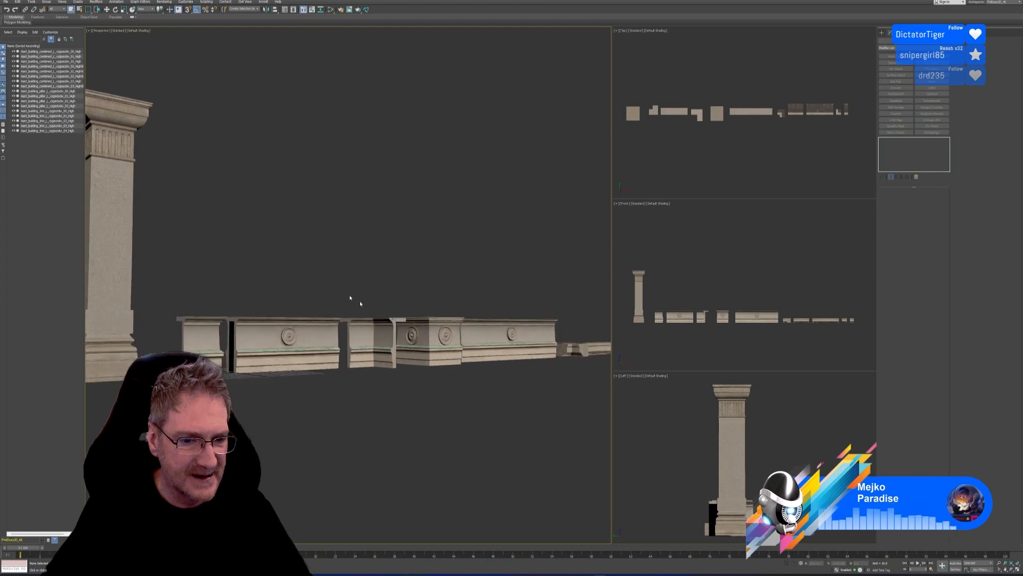
{"action": "left_click", "coordinate": [319, 351]}
{"action": "mouse_move", "coordinate": [401, 445]}
{"action": "middle_mouse_down", "text": "alt"}
{"action": "mouse_move", "coordinate": [359, 446]}
{"action": "mouse_move", "coordinate": [393, 447]}
{"action": "mouse_move", "coordinate": [383, 444]}
{"action": "middle_mouse_up", "text": "alt"}
{"action": "scroll", "coordinate": [410, 277], "scroll_direction": "down", "scroll_amount": 3}
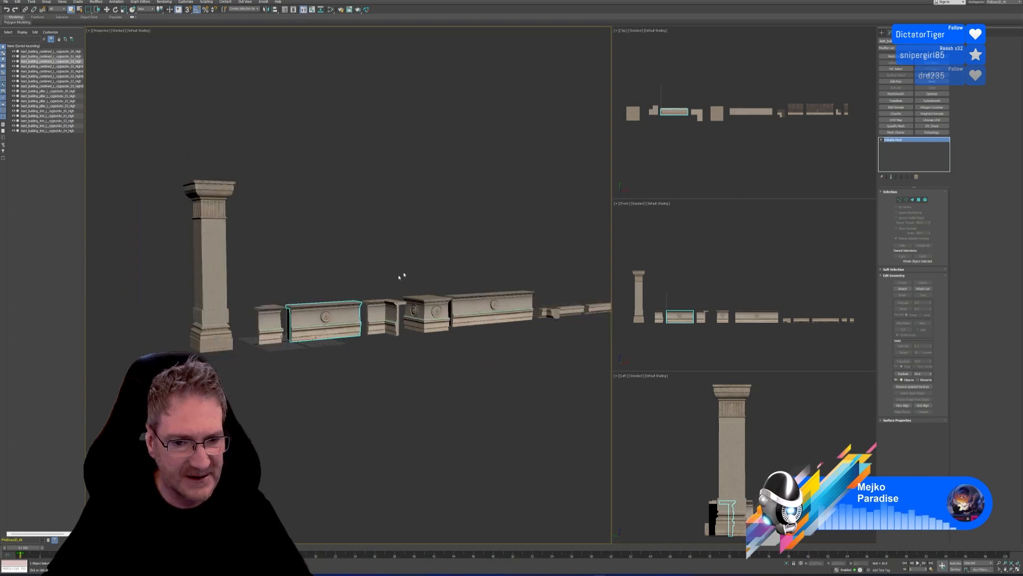
{"action": "middle_click_drag", "start_coordinate": [441, 248], "coordinate": [249, 257]}
{"action": "scroll", "coordinate": [389, 315], "scroll_direction": "up", "scroll_amount": 5}
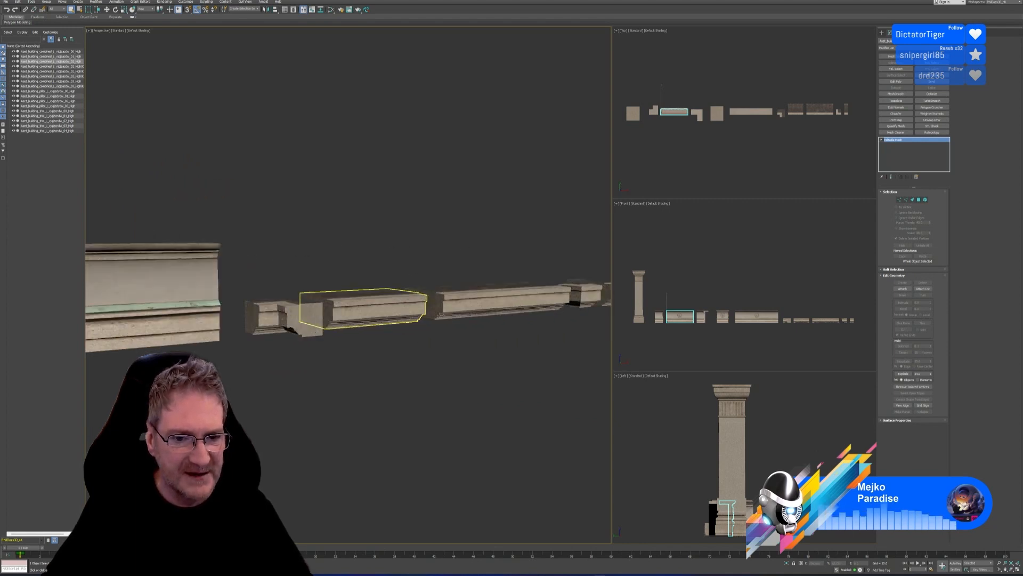
{"action": "middle_click_drag", "start_coordinate": [440, 315], "coordinate": [559, 317]}
{"action": "scroll", "coordinate": [471, 322], "scroll_direction": "down", "scroll_amount": 2}
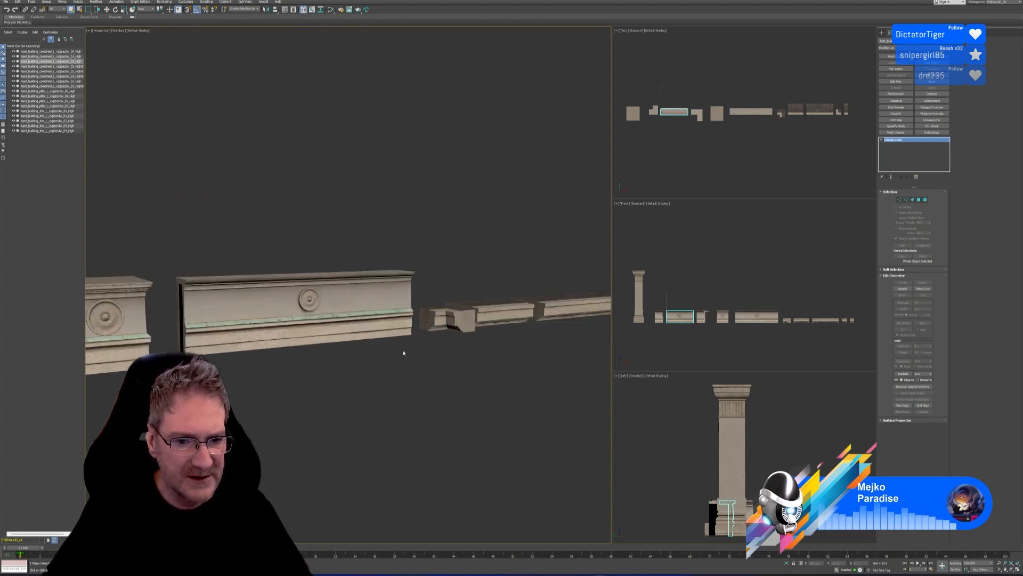
{"action": "middle_click_drag", "start_coordinate": [403, 352], "coordinate": [361, 310]}
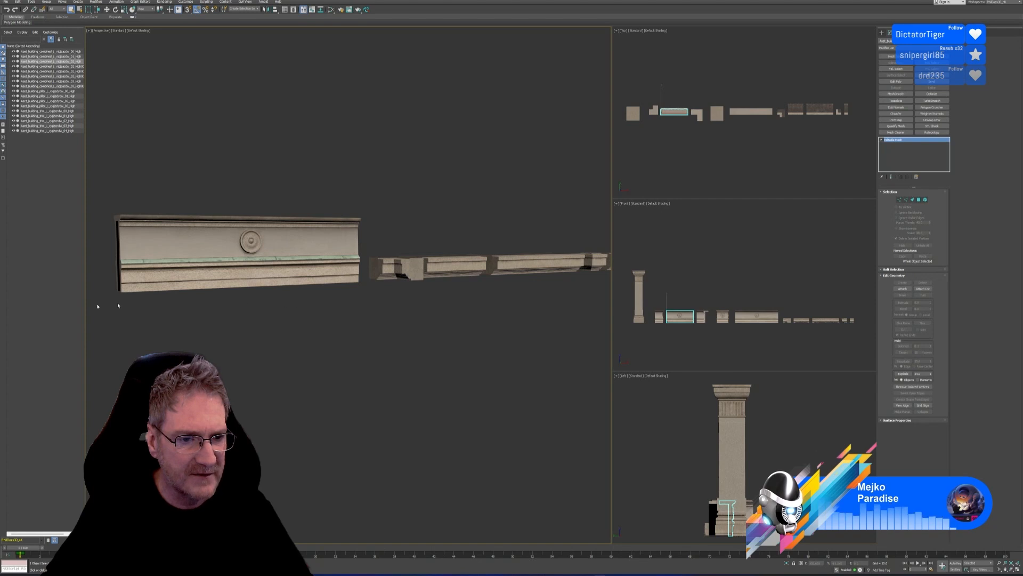
{"action": "scroll", "coordinate": [275, 314], "scroll_direction": "down", "scroll_amount": 3}
{"action": "middle_click_drag", "start_coordinate": [323, 207], "coordinate": [473, 206]}
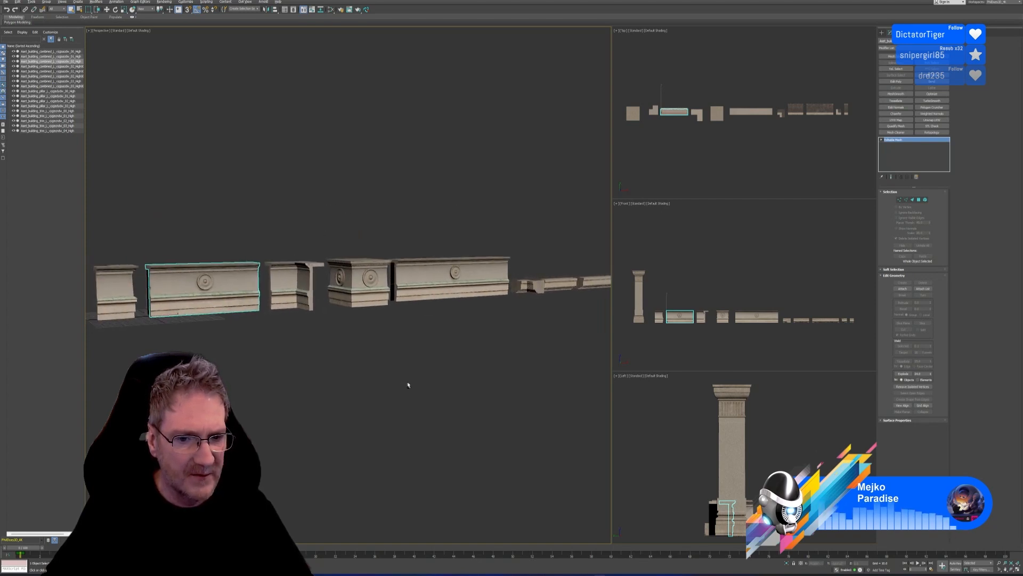
Step: Inspect the short end piece, the corner piece, the square block and the long wall section individually
{"action": "mouse_move", "coordinate": [408, 385]}
{"action": "middle_mouse_down", "text": "alt"}
{"action": "mouse_move", "coordinate": [403, 395]}
{"action": "mouse_move", "coordinate": [327, 391]}
{"action": "mouse_move", "coordinate": [402, 394]}
{"action": "middle_mouse_up", "text": "alt"}
{"action": "middle_click_drag", "start_coordinate": [302, 337], "coordinate": [411, 334]}
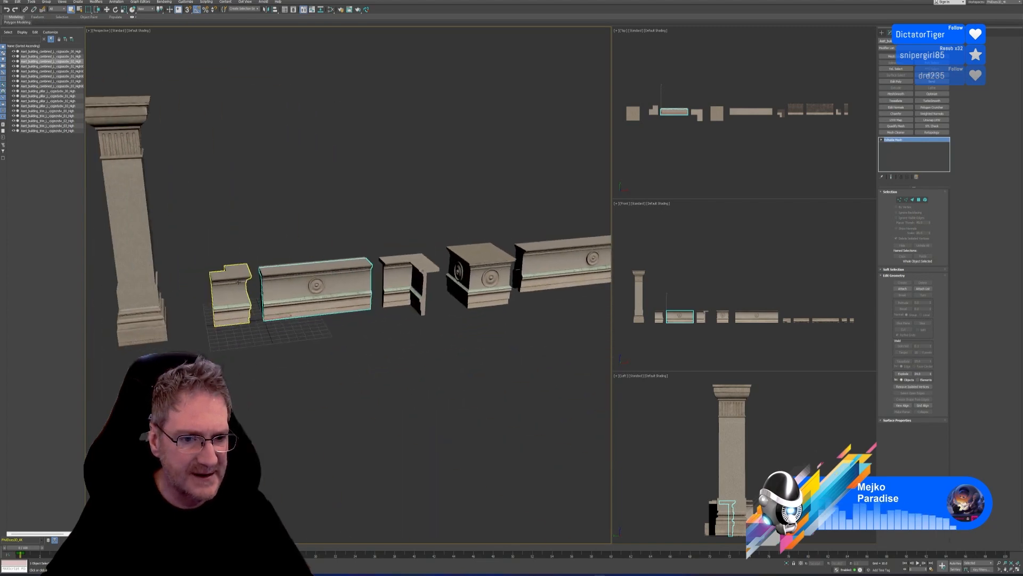
{"action": "left_click", "coordinate": [231, 296]}
{"action": "left_click", "coordinate": [421, 287]}
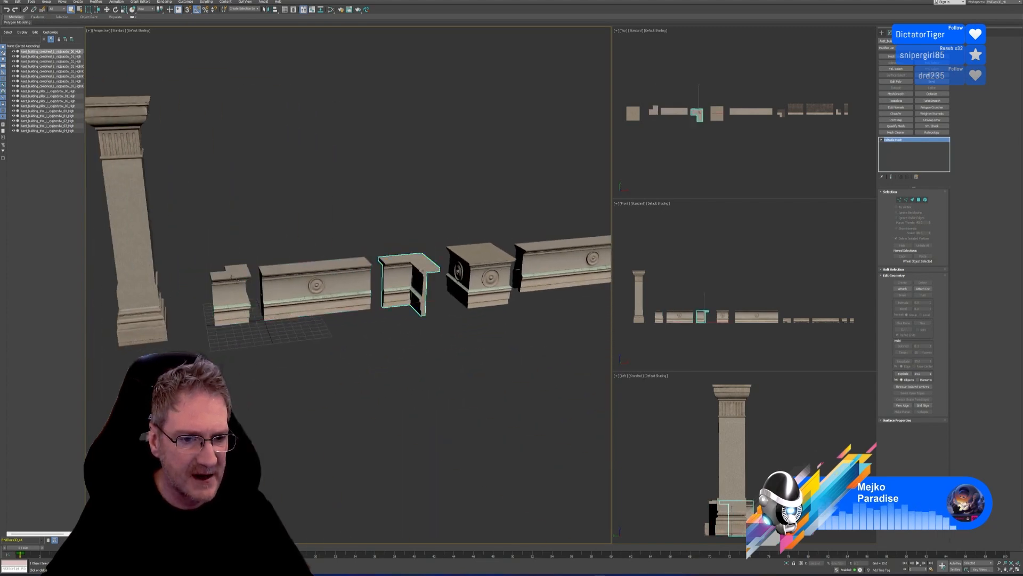
{"action": "mouse_move", "coordinate": [317, 362]}
{"action": "middle_mouse_down", "text": "alt"}
{"action": "mouse_move", "coordinate": [334, 349]}
{"action": "mouse_move", "coordinate": [306, 349]}
{"action": "mouse_move", "coordinate": [334, 360]}
{"action": "middle_mouse_up", "text": "alt"}
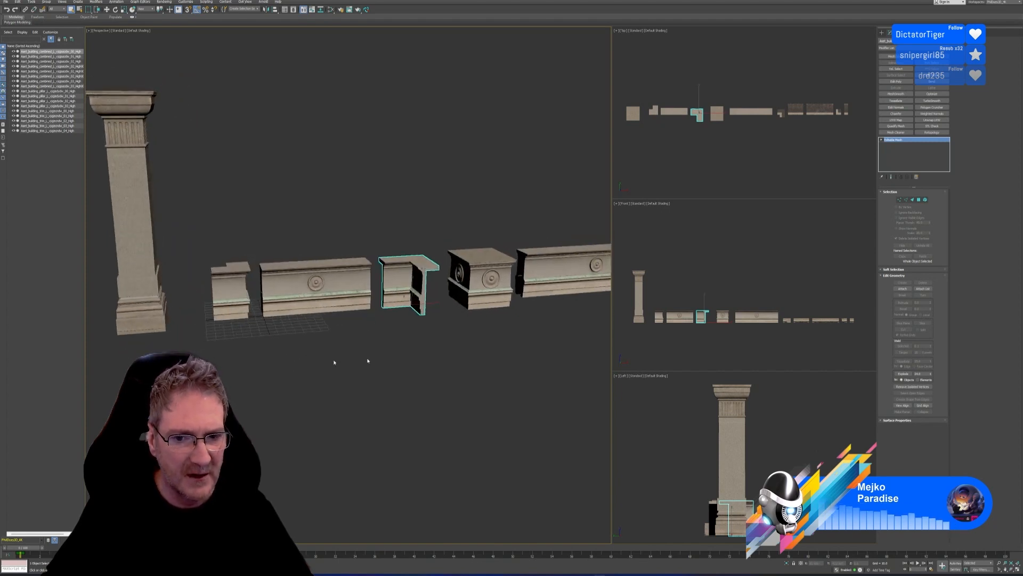
{"action": "middle_click_drag", "start_coordinate": [471, 334], "coordinate": [385, 342]}
{"action": "left_click", "coordinate": [405, 287]}
{"action": "key", "text": "z"}
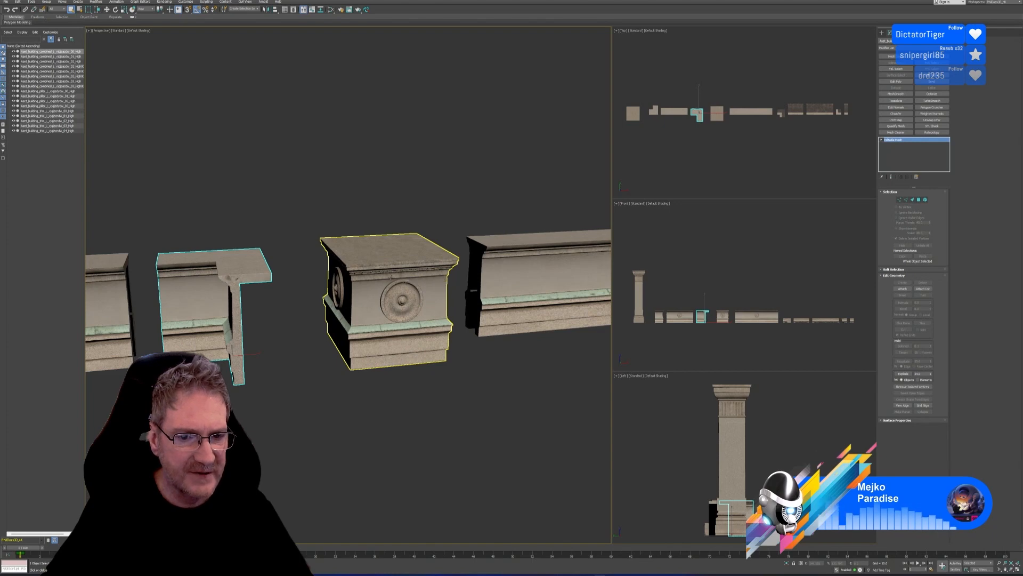
{"action": "mouse_move", "coordinate": [488, 429]}
{"action": "middle_mouse_down", "text": "alt"}
{"action": "mouse_move", "coordinate": [493, 415]}
{"action": "mouse_move", "coordinate": [474, 421]}
{"action": "middle_mouse_up", "text": "alt"}
{"action": "scroll", "coordinate": [443, 400], "scroll_direction": "down", "scroll_amount": 5}
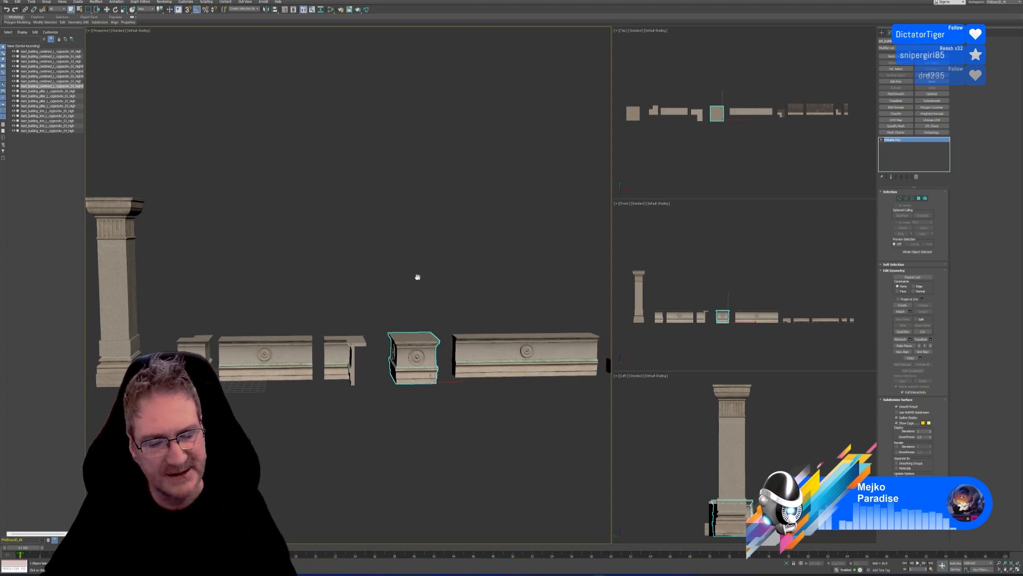
{"action": "scroll", "coordinate": [418, 277], "scroll_direction": "down", "scroll_amount": 3}
{"action": "middle_click_drag", "start_coordinate": [392, 265], "coordinate": [363, 256]}
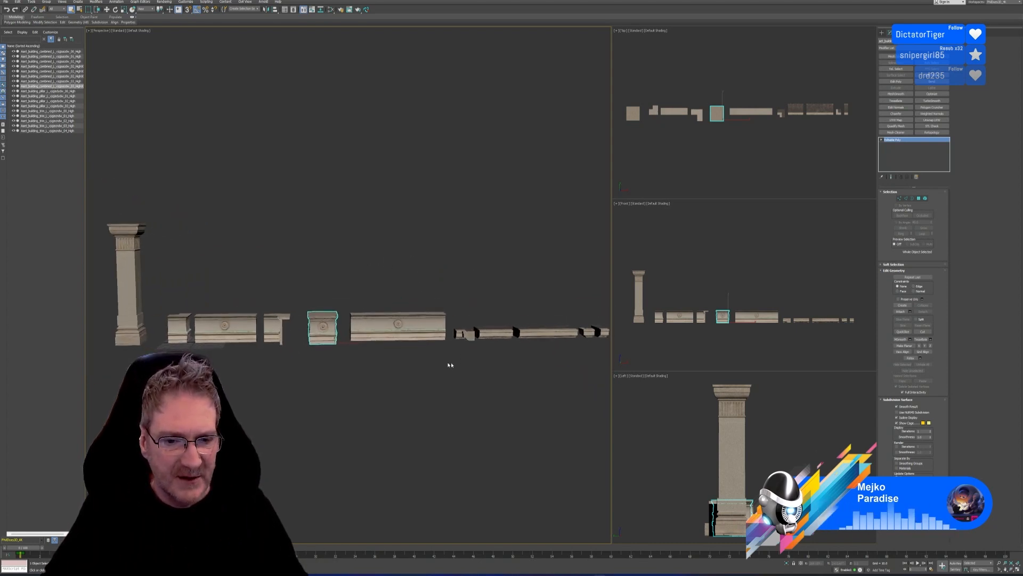
{"action": "left_click", "coordinate": [424, 330]}
{"action": "mouse_move", "coordinate": [471, 422]}
{"action": "middle_mouse_down", "text": "alt"}
{"action": "mouse_move", "coordinate": [431, 425]}
{"action": "mouse_move", "coordinate": [455, 422]}
{"action": "middle_mouse_up", "text": "alt"}
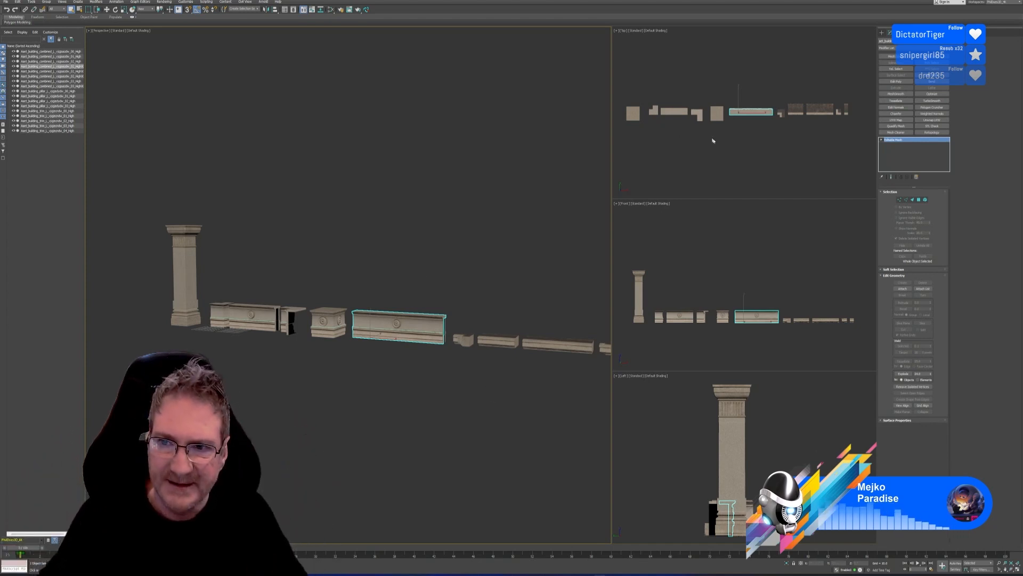
Step: Copy the selected long wall section in front of the row of pieces along Y in the top view
{"action": "left_click", "coordinate": [106, 9]}
{"action": "middle_click_drag", "start_coordinate": [754, 174], "coordinate": [746, 169]}
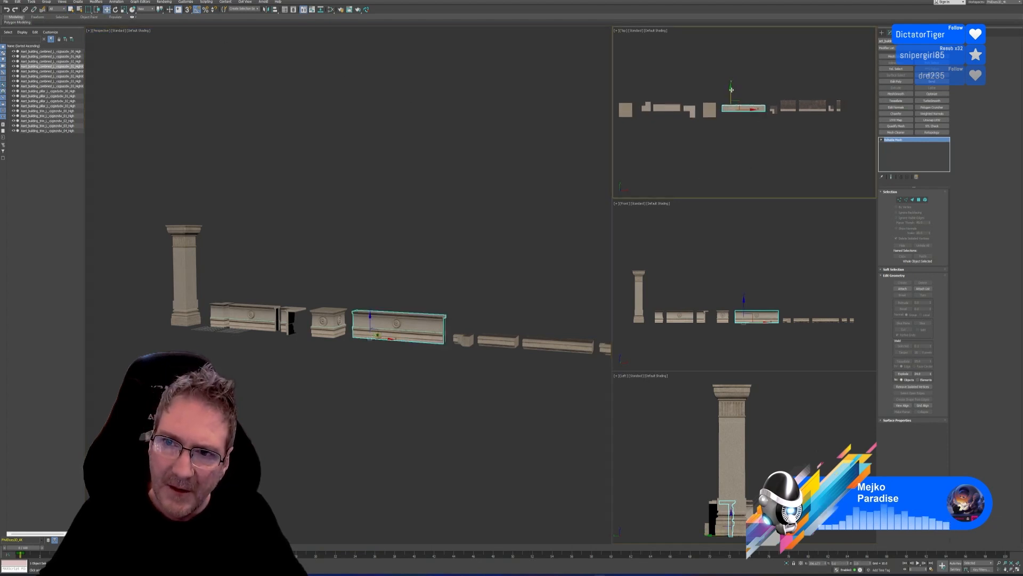
{"action": "left_click_drag", "start_coordinate": [731, 89], "coordinate": [731, 123], "text": "shift"}
{"action": "left_click", "coordinate": [512, 311]}
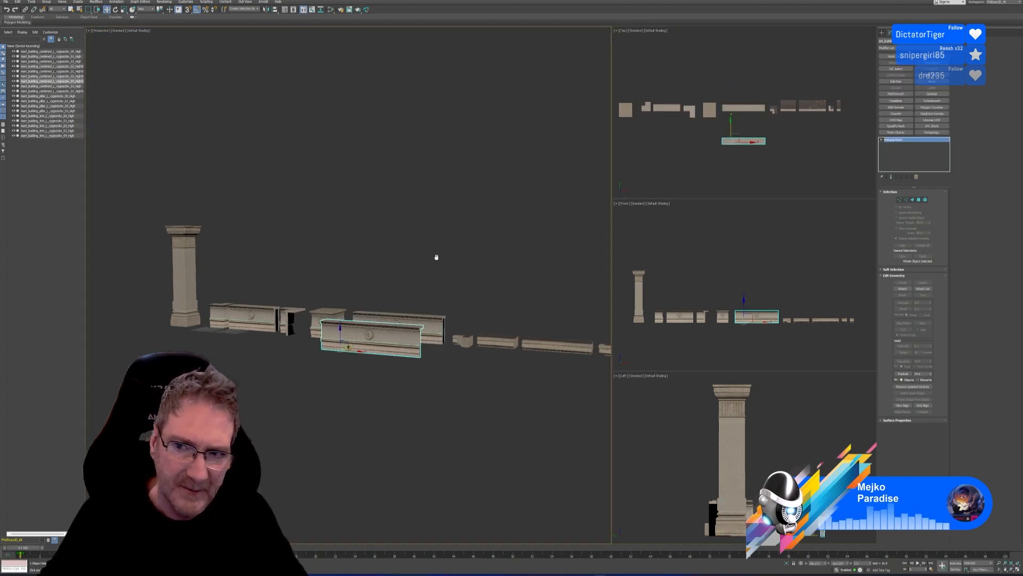
Step: Isolate the copied wall section, check it from several angles and delete it
{"action": "middle_click_drag", "start_coordinate": [437, 257], "coordinate": [435, 267]}
{"action": "scroll", "coordinate": [379, 369], "scroll_direction": "up", "scroll_amount": 4}
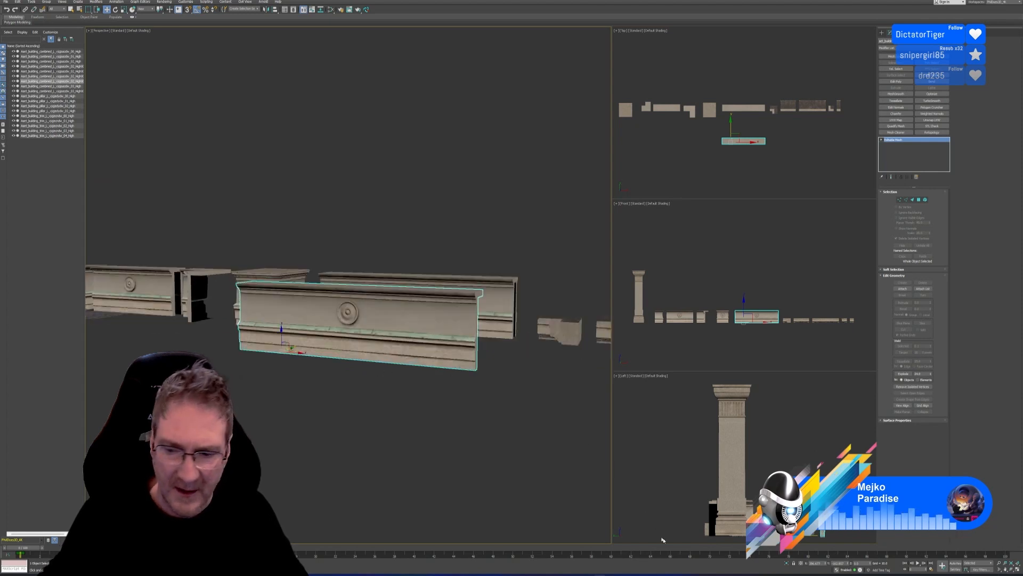
{"action": "left_click", "coordinate": [787, 564]}
{"action": "scroll", "coordinate": [397, 394], "scroll_direction": "down", "scroll_amount": 4}
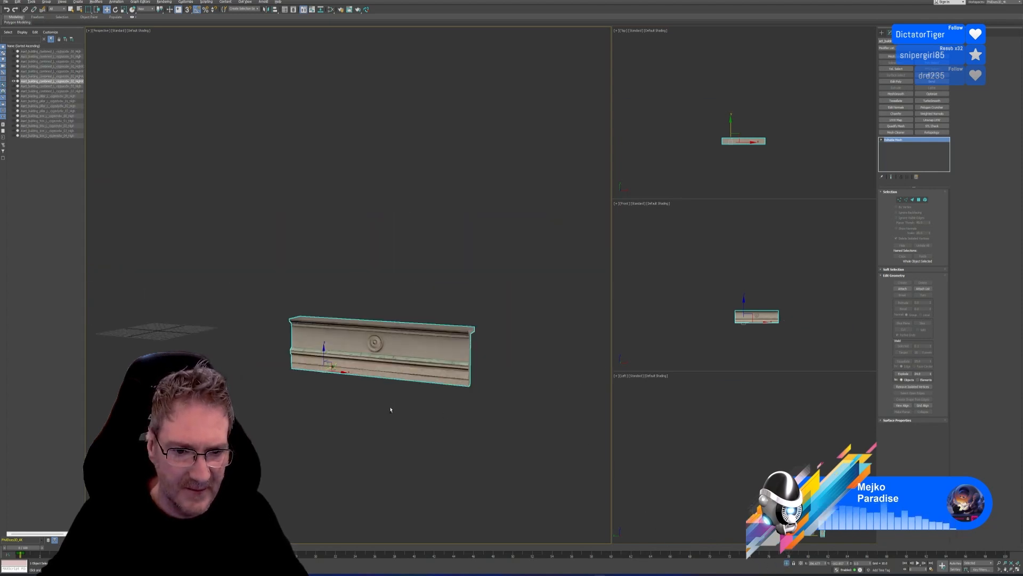
{"action": "middle_click_drag", "start_coordinate": [390, 409], "coordinate": [496, 391], "text": "alt"}
{"action": "middle_click_drag", "start_coordinate": [495, 390], "coordinate": [384, 407], "text": "alt"}
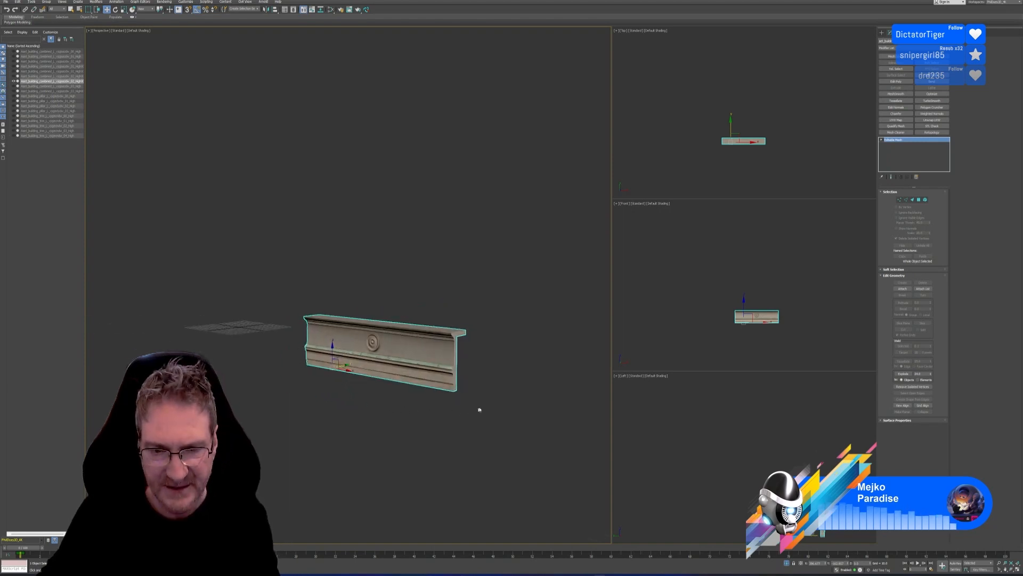
{"action": "key", "text": "Delete"}
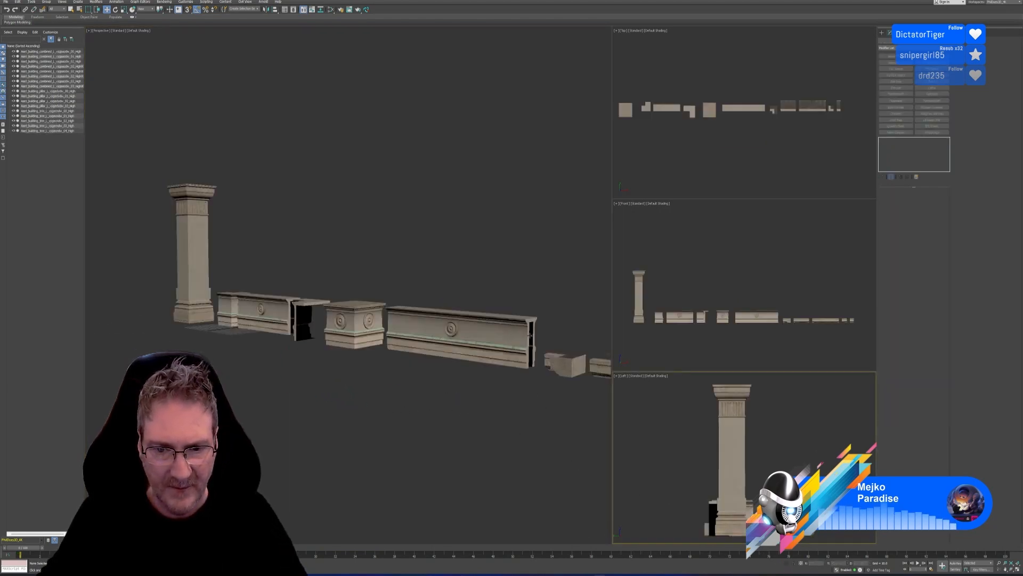
Step: Attach the rear wall piece behind the long wall section to its front piece as one mesh
{"action": "left_click", "coordinate": [523, 319]}
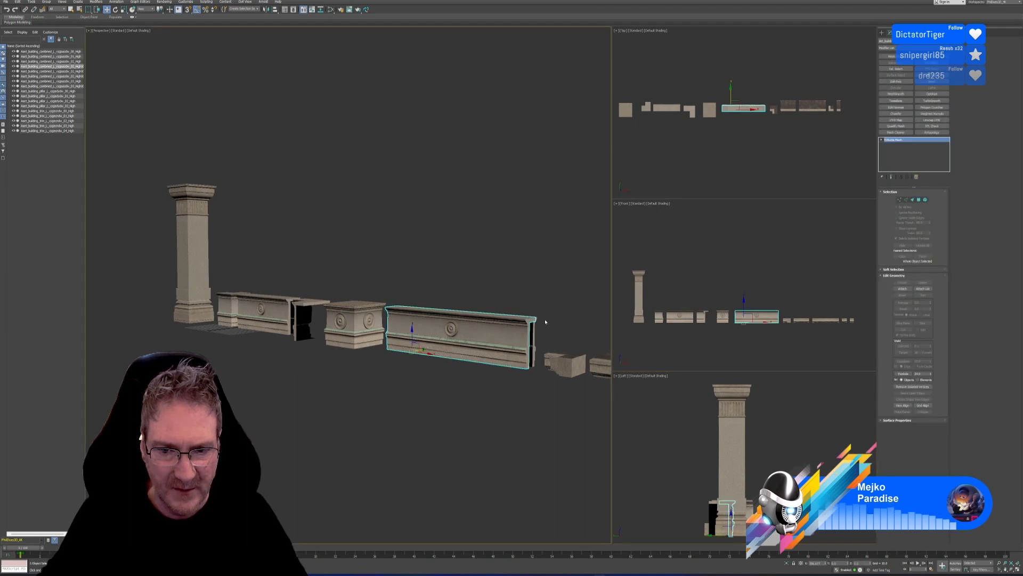
{"action": "scroll", "coordinate": [542, 320], "scroll_direction": "up", "scroll_amount": 5}
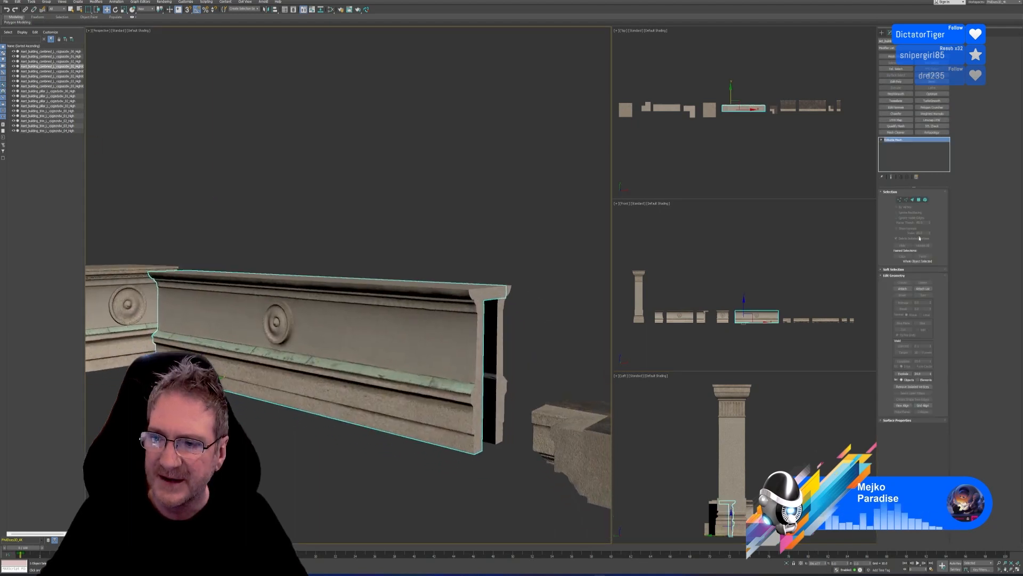
{"action": "left_click", "coordinate": [903, 288]}
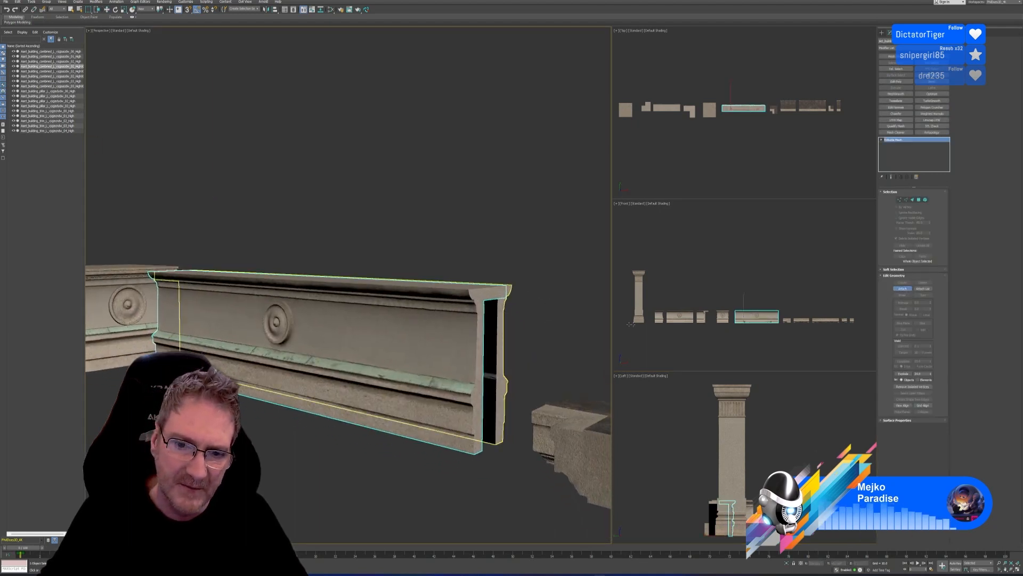
{"action": "scroll", "coordinate": [374, 325], "scroll_direction": "down", "scroll_amount": 2}
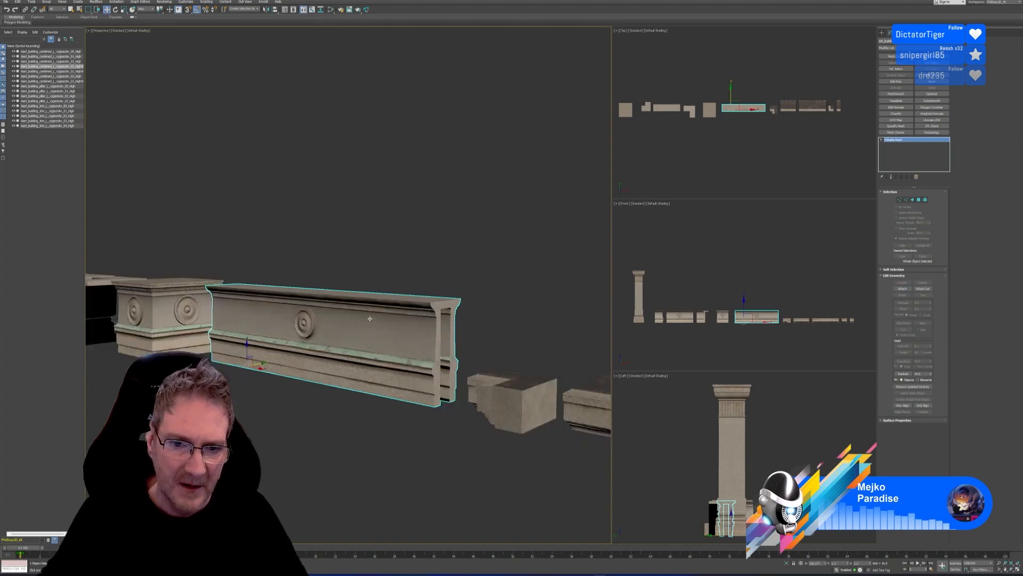
Step: Center the straight wall section's pivot on the object and finish pivot editing
{"action": "middle_click_drag", "start_coordinate": [694, 189], "coordinate": [691, 187]}
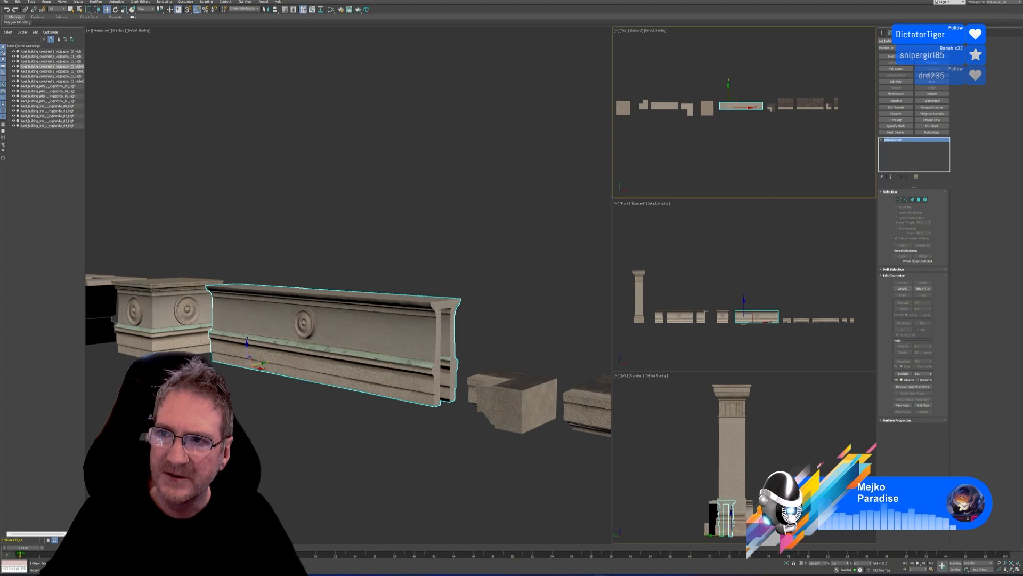
{"action": "left_click", "coordinate": [898, 33]}
{"action": "left_click", "coordinate": [909, 71]}
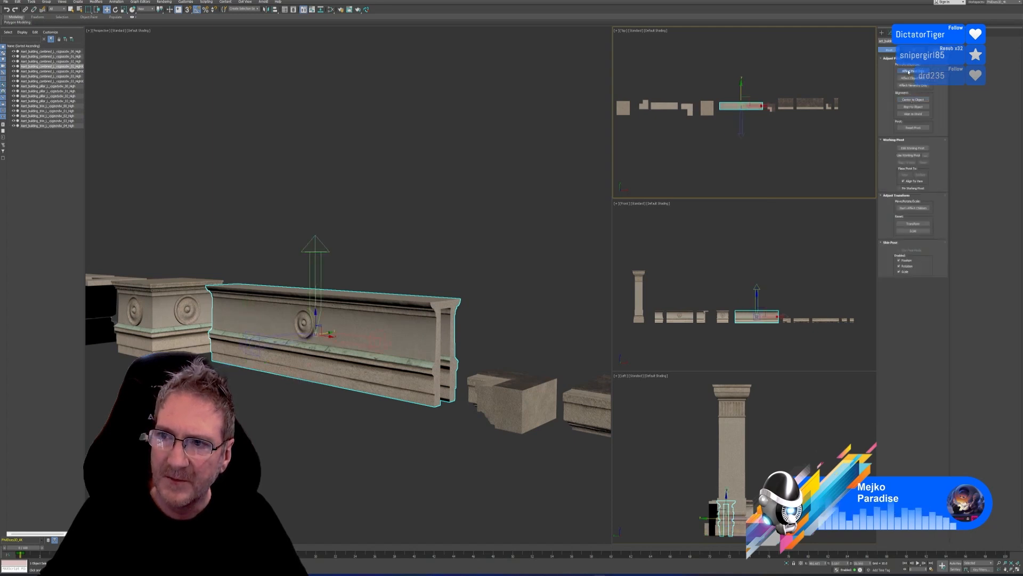
{"action": "left_click", "coordinate": [909, 71]}
Step: Clone the straight wall section as an independent copy in front of the row of pieces and isolate it
{"action": "middle_click_drag", "start_coordinate": [726, 159], "coordinate": [729, 158]}
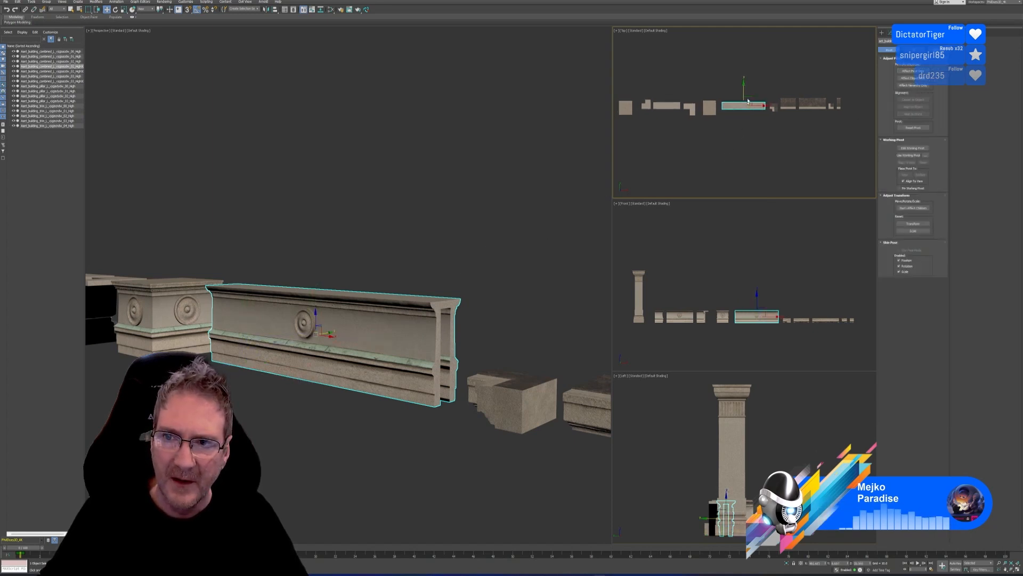
{"action": "left_click_drag", "start_coordinate": [743, 89], "coordinate": [743, 119], "text": "shift"}
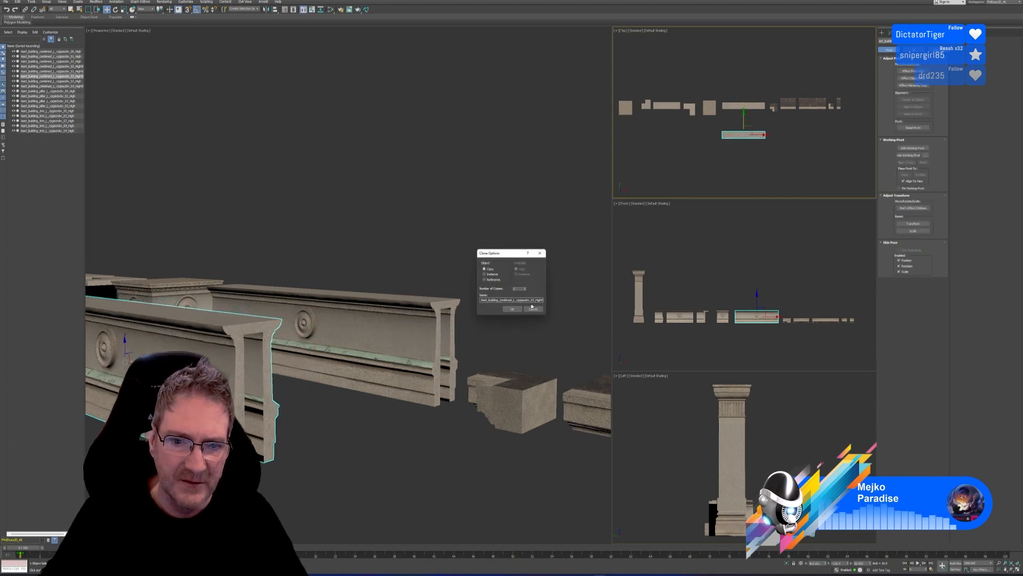
{"action": "left_click", "coordinate": [510, 308]}
{"action": "left_click", "coordinate": [787, 563]}
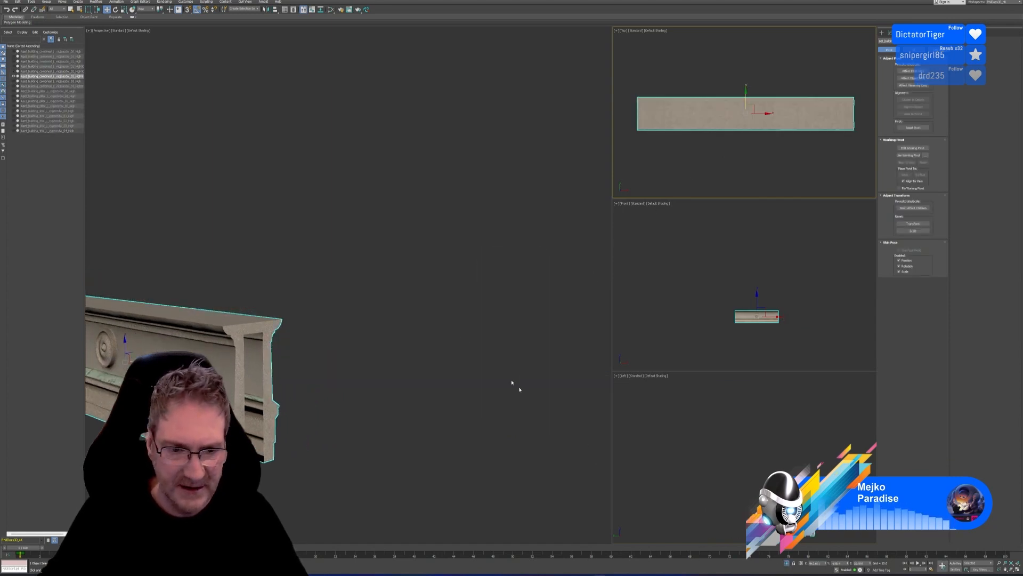
Step: Add a Bend modifier to the isolated wall copy, with the bend axis on X, and curve it into an arc
{"action": "left_click", "coordinate": [889, 32]}
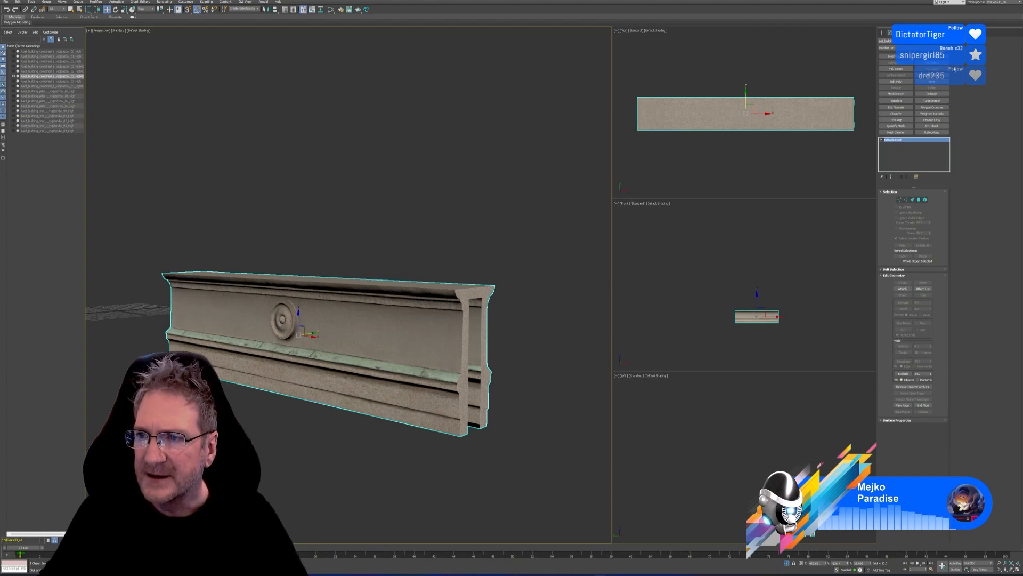
{"action": "left_click", "coordinate": [936, 82]}
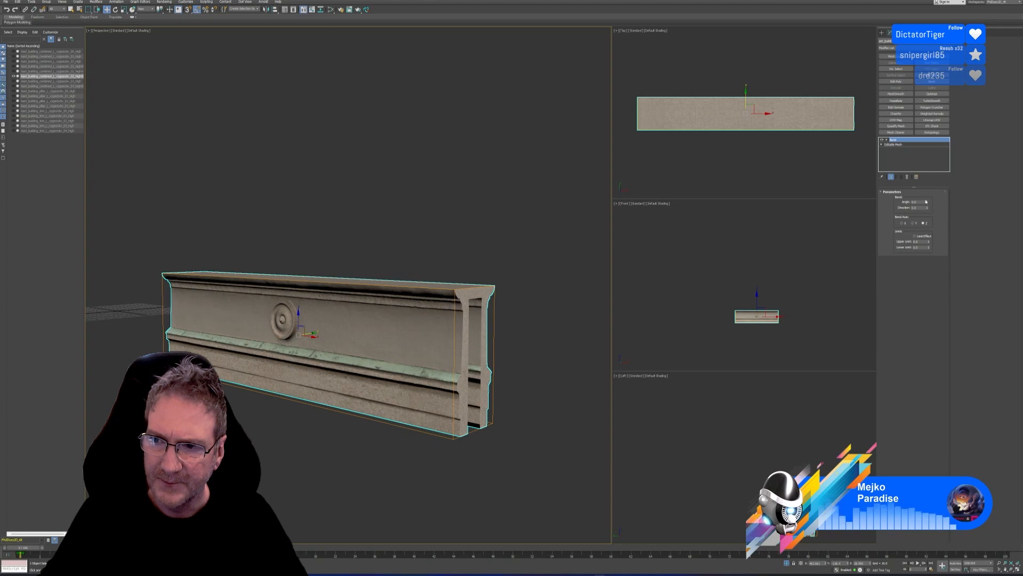
{"action": "left_click_drag", "start_coordinate": [926, 202], "coordinate": [931, 200]}
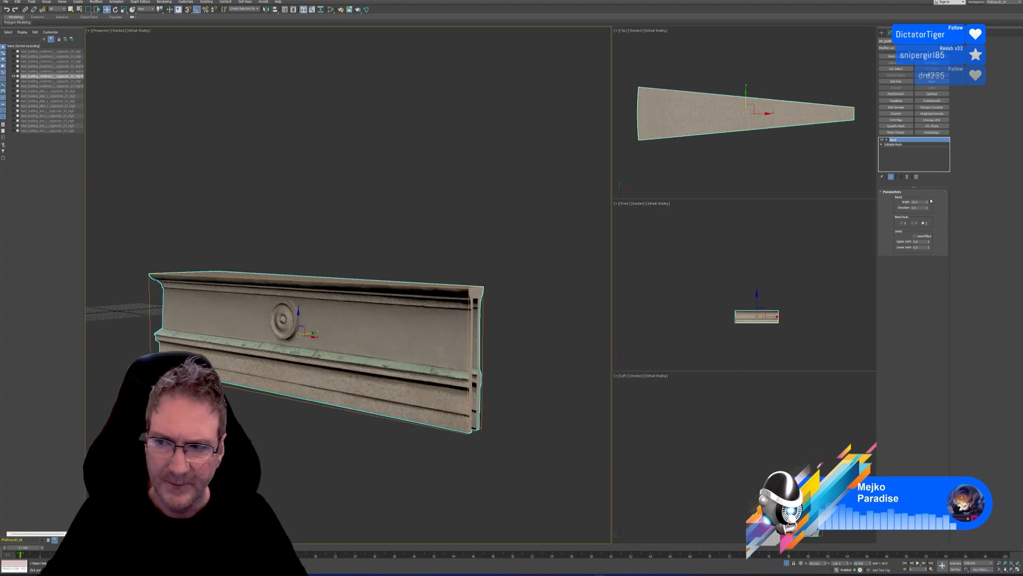
{"action": "left_click", "coordinate": [914, 223]}
{"action": "left_click", "coordinate": [902, 224]}
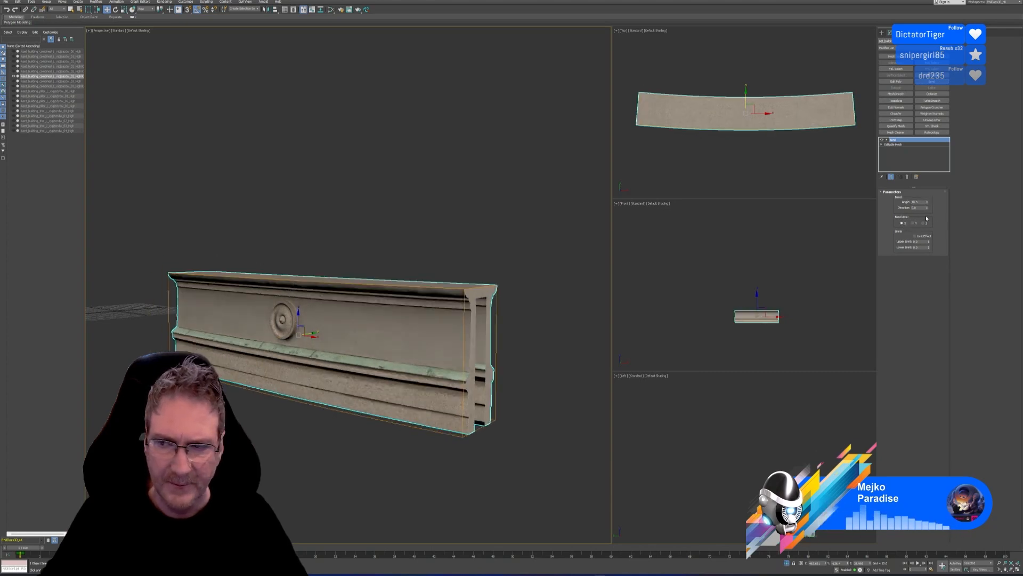
{"action": "left_click_drag", "start_coordinate": [927, 205], "coordinate": [931, 266]}
{"action": "scroll", "coordinate": [300, 392], "scroll_direction": "down", "scroll_amount": 2}
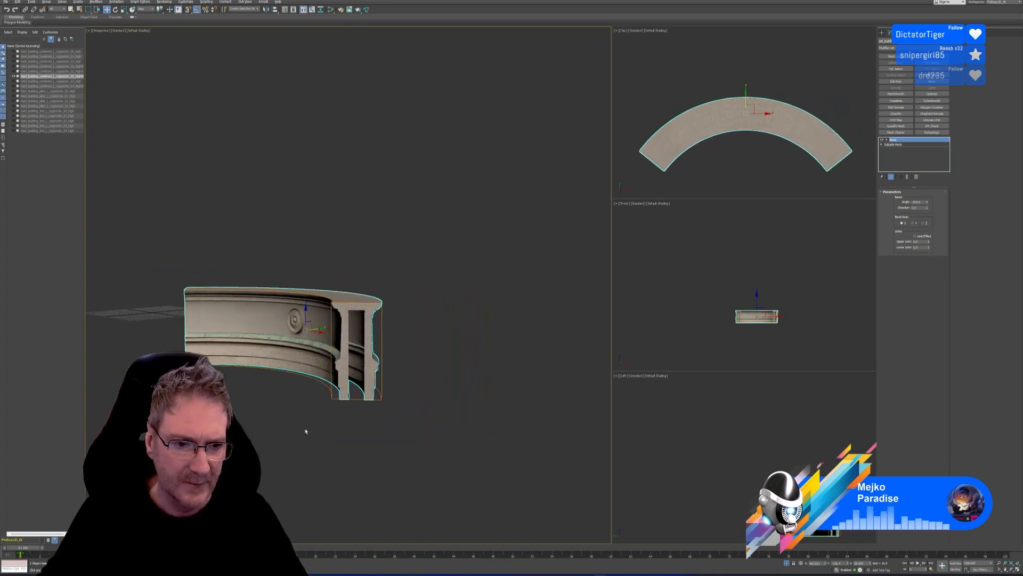
Step: Set the curved wall's bend angle to -105.5 and exit isolation so that all pieces are shown
{"action": "middle_click_drag", "start_coordinate": [306, 431], "coordinate": [354, 432], "text": "alt"}
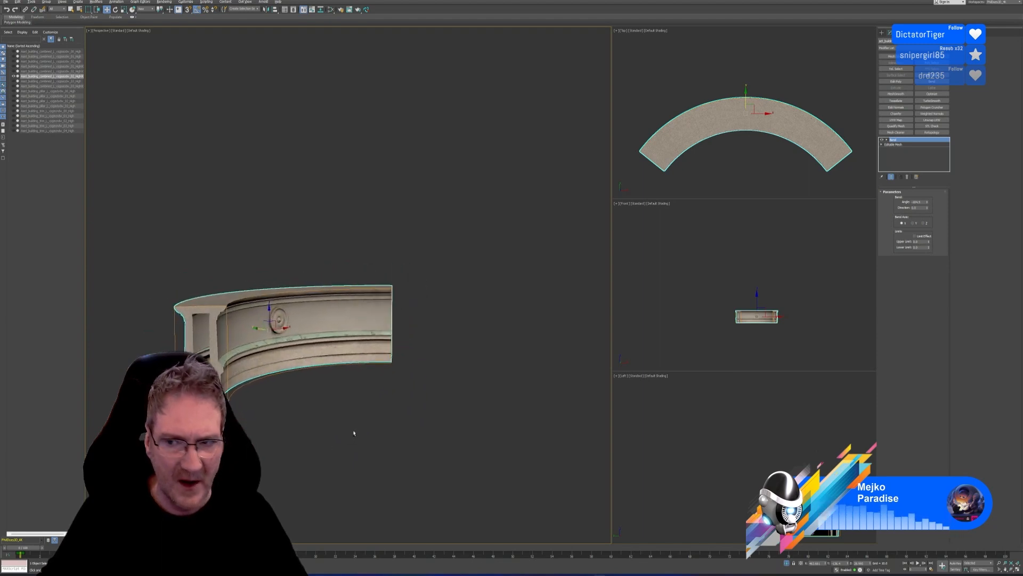
{"action": "middle_click_drag", "start_coordinate": [737, 349], "coordinate": [721, 320]}
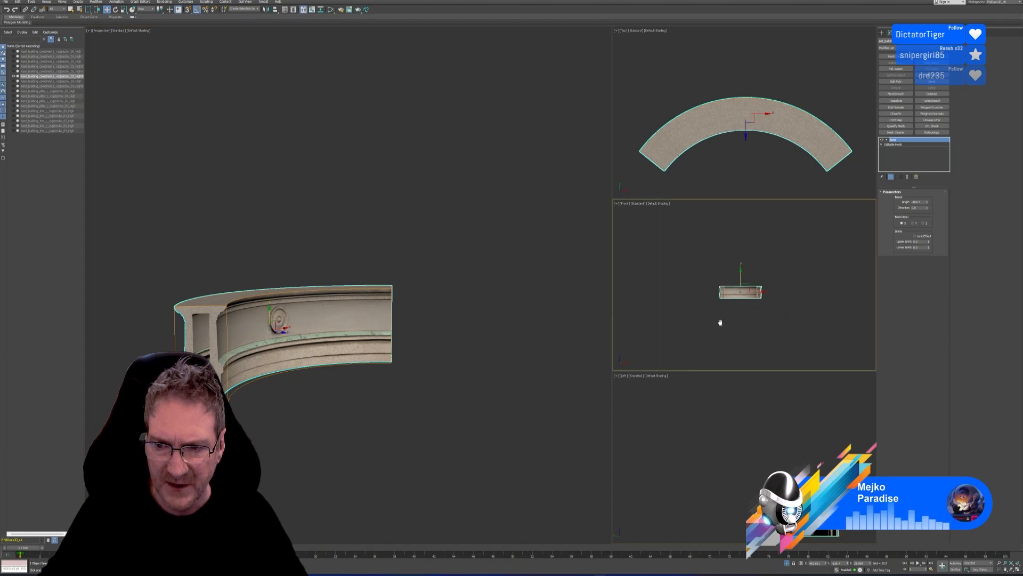
{"action": "middle_click_drag", "start_coordinate": [746, 434], "coordinate": [709, 413]}
{"action": "middle_click_drag", "start_coordinate": [410, 368], "coordinate": [417, 392]}
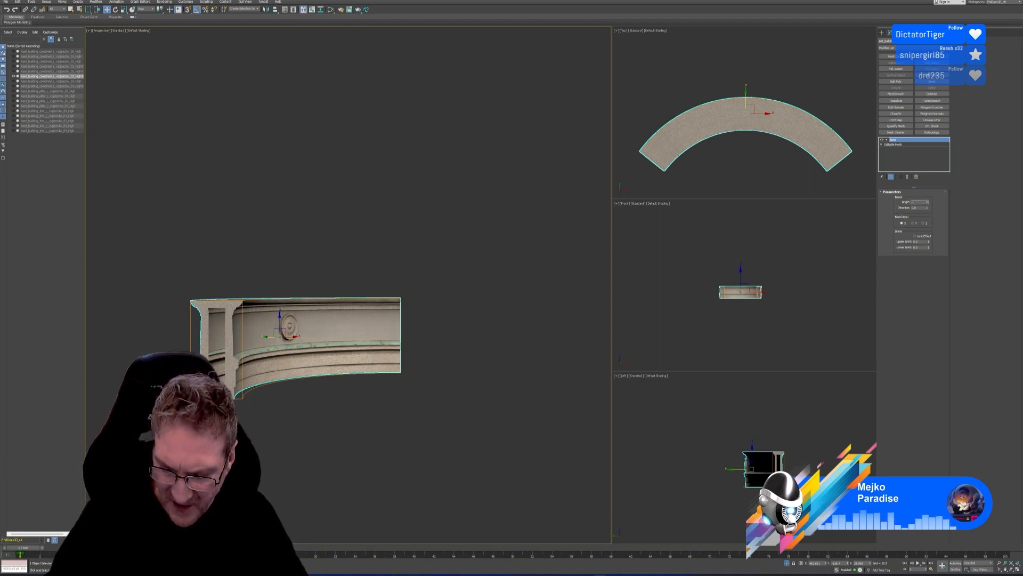
{"action": "type", "text": "-105.5"}
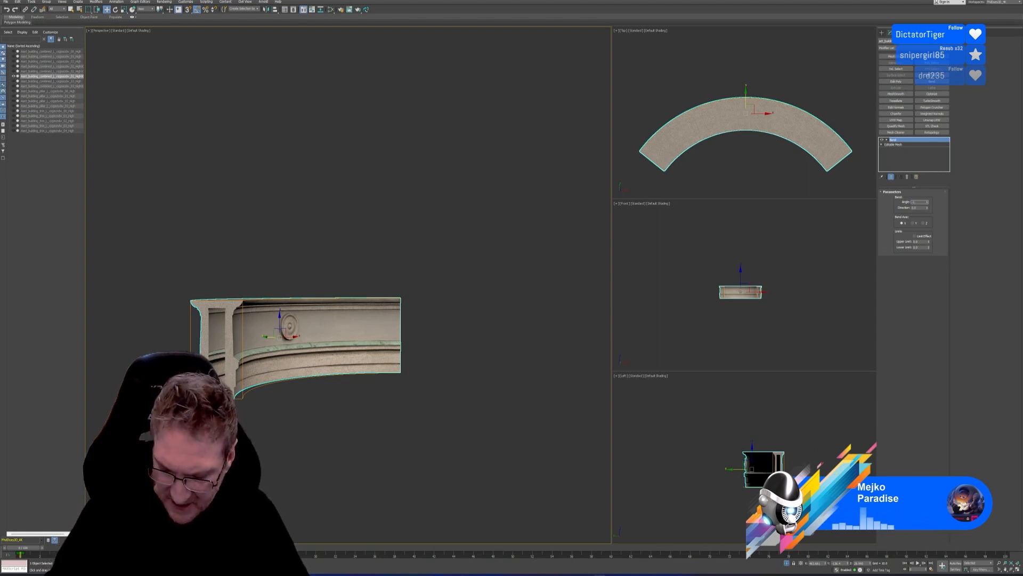
{"action": "key", "text": "Return"}
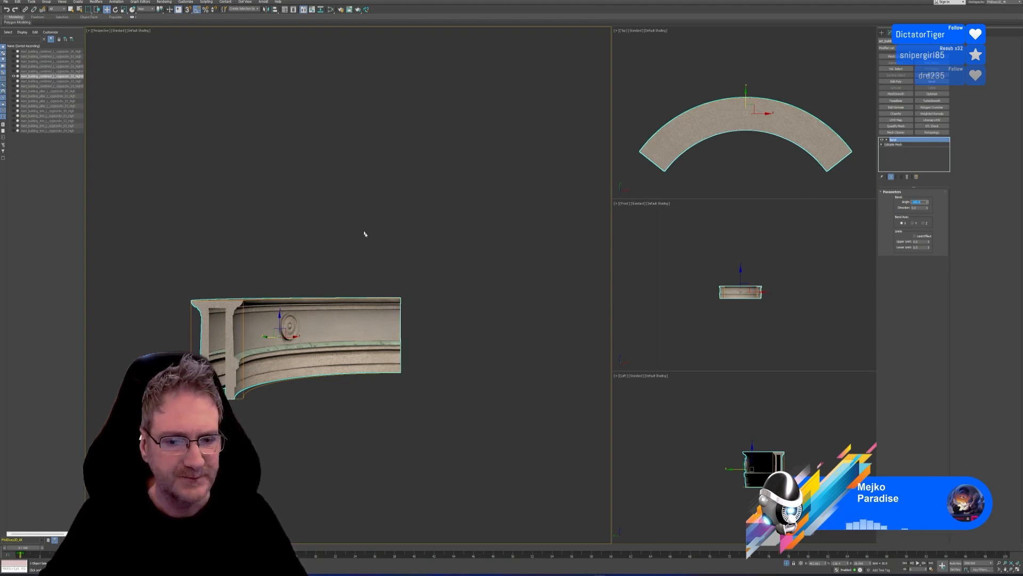
{"action": "left_click", "coordinate": [786, 564]}
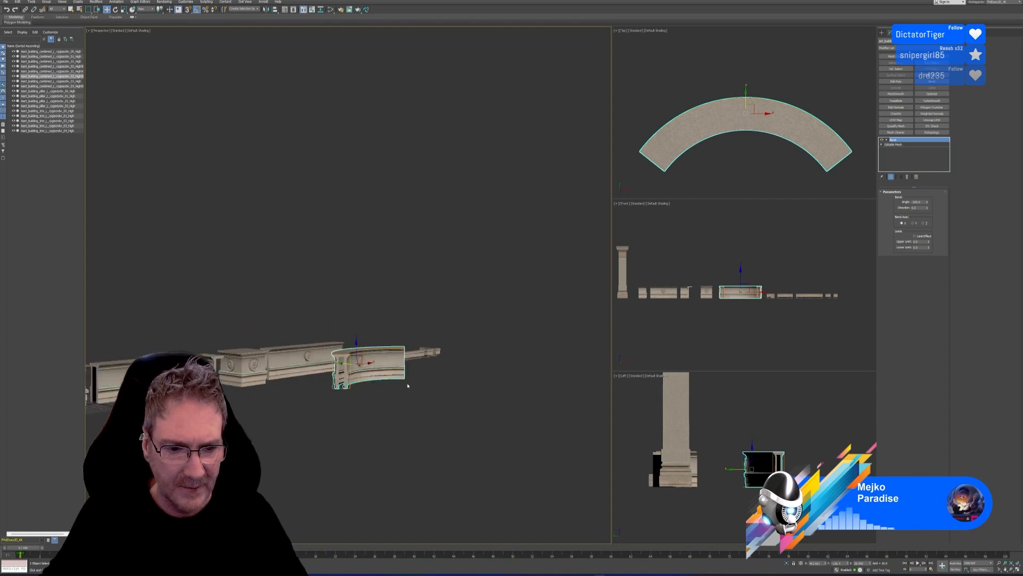
Step: Examine the curved wall beside the straight walls, pillar and trim pieces from above, below and the ends
{"action": "middle_click_drag", "start_coordinate": [434, 409], "coordinate": [415, 419], "text": "alt"}
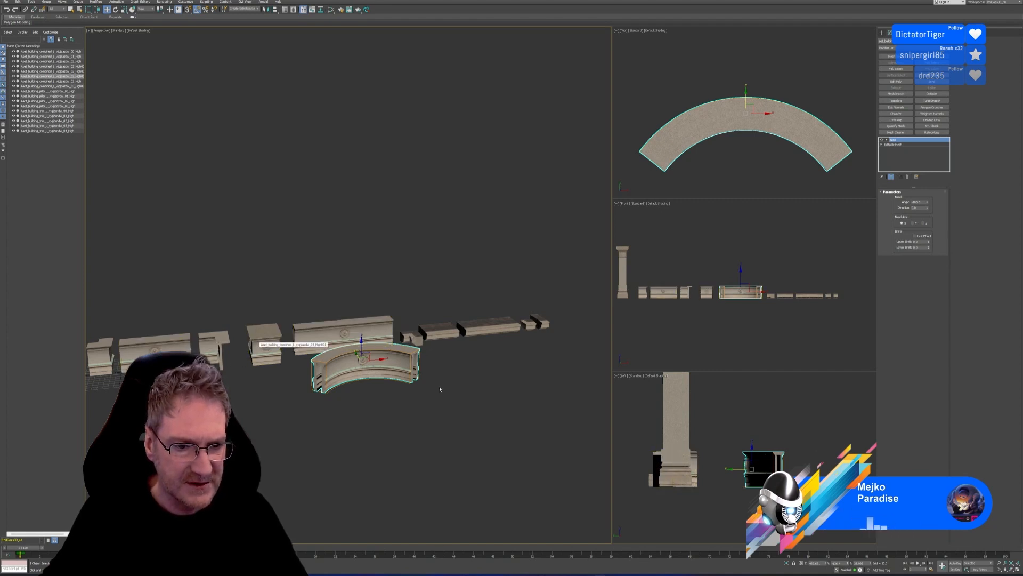
{"action": "middle_click_drag", "start_coordinate": [523, 423], "coordinate": [360, 255], "text": "alt"}
{"action": "scroll", "coordinate": [367, 288], "scroll_direction": "up", "scroll_amount": 4}
{"action": "middle_click_drag", "start_coordinate": [432, 383], "coordinate": [370, 373], "text": "alt"}
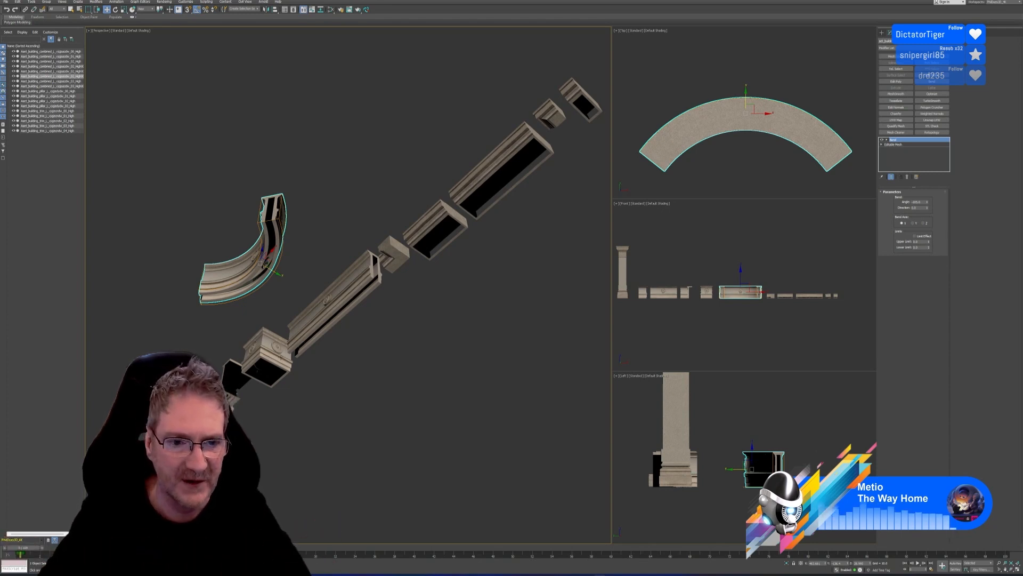
{"action": "middle_click_drag", "start_coordinate": [475, 334], "coordinate": [453, 341], "text": "alt"}
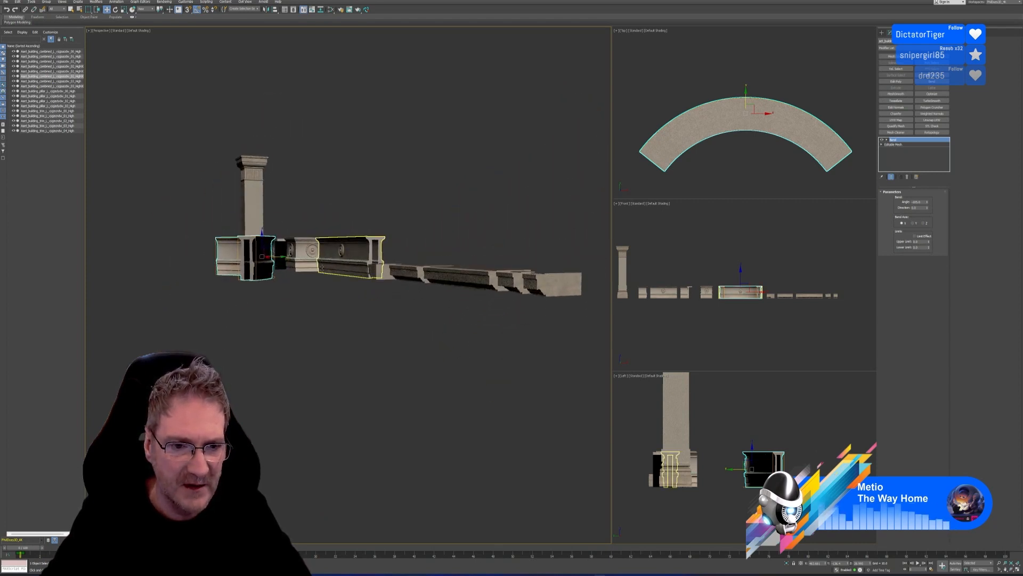
{"action": "scroll", "coordinate": [342, 287], "scroll_direction": "up", "scroll_amount": 4}
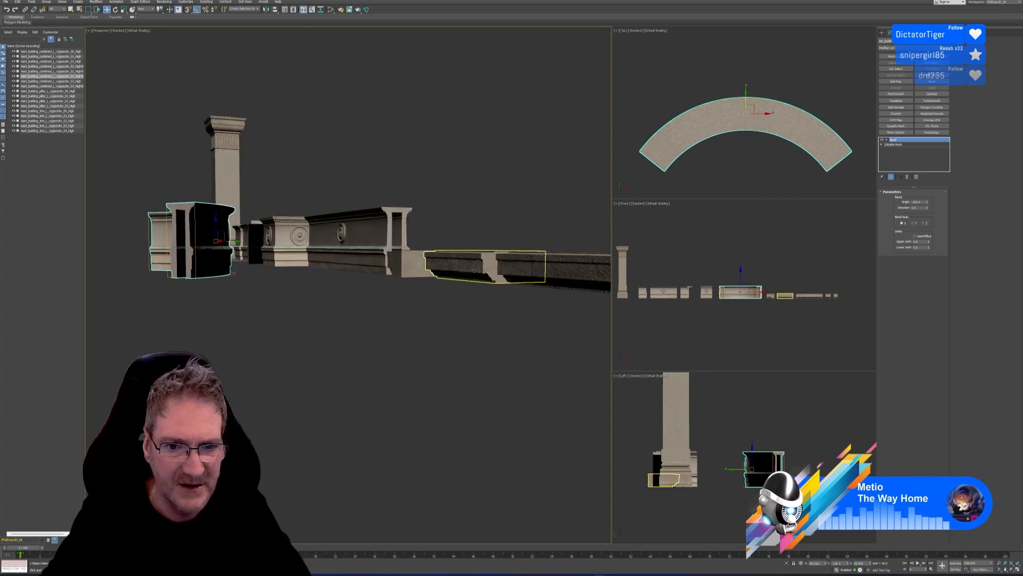
{"action": "middle_click_drag", "start_coordinate": [450, 228], "coordinate": [450, 251], "text": "alt"}
{"action": "scroll", "coordinate": [342, 208], "scroll_direction": "up", "scroll_amount": 3}
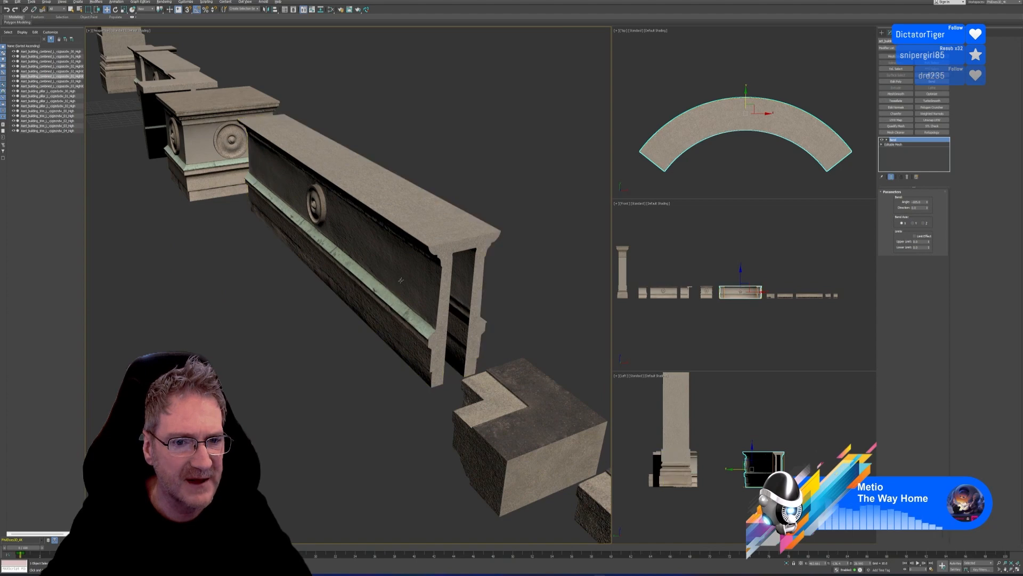
{"action": "middle_click_drag", "start_coordinate": [400, 282], "coordinate": [352, 277], "text": "alt"}
{"action": "scroll", "coordinate": [351, 278], "scroll_direction": "up", "scroll_amount": 1}
{"action": "scroll", "coordinate": [351, 277], "scroll_direction": "down", "scroll_amount": 4}
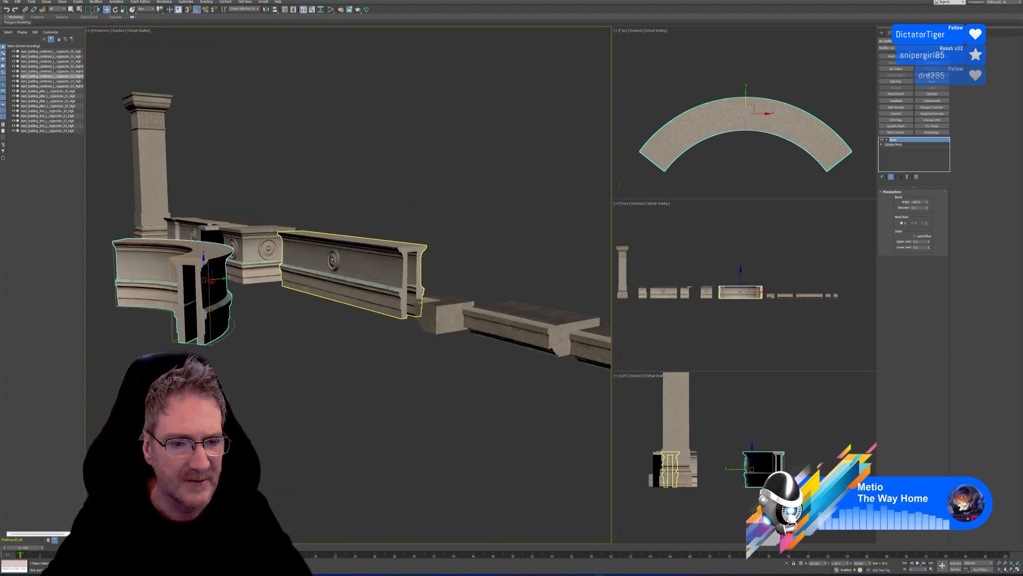
Step: Convert the original straight wall section to an Editable Poly
{"action": "middle_click_drag", "start_coordinate": [295, 317], "coordinate": [312, 341]}
{"action": "left_click", "coordinate": [330, 296]}
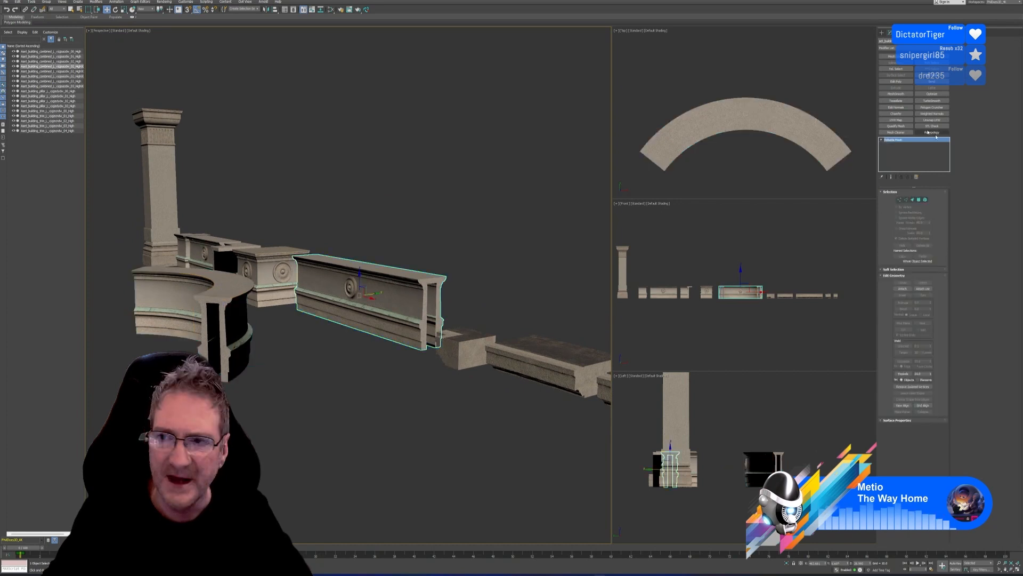
{"action": "right_click", "coordinate": [900, 141]}
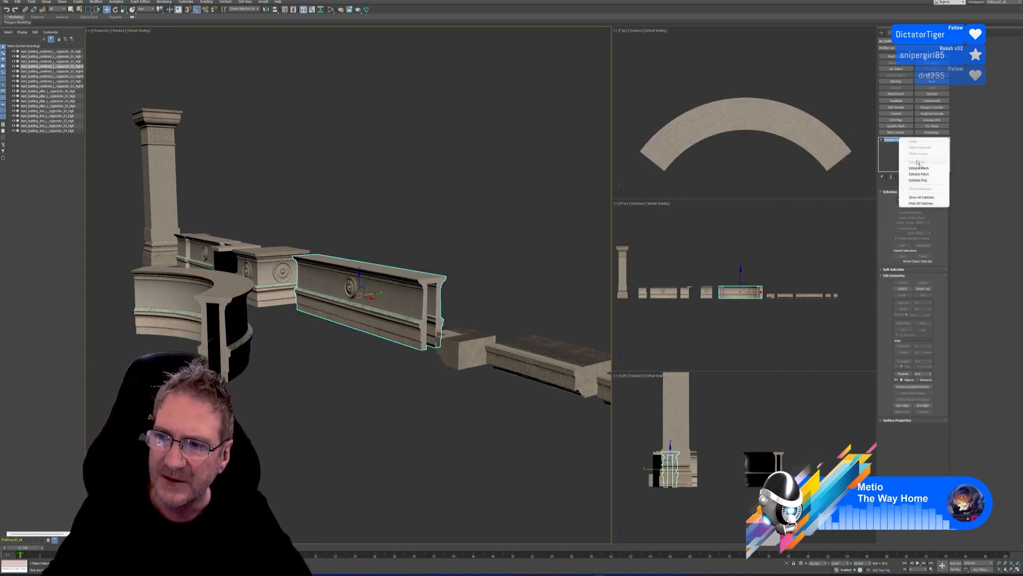
{"action": "left_click", "coordinate": [918, 180]}
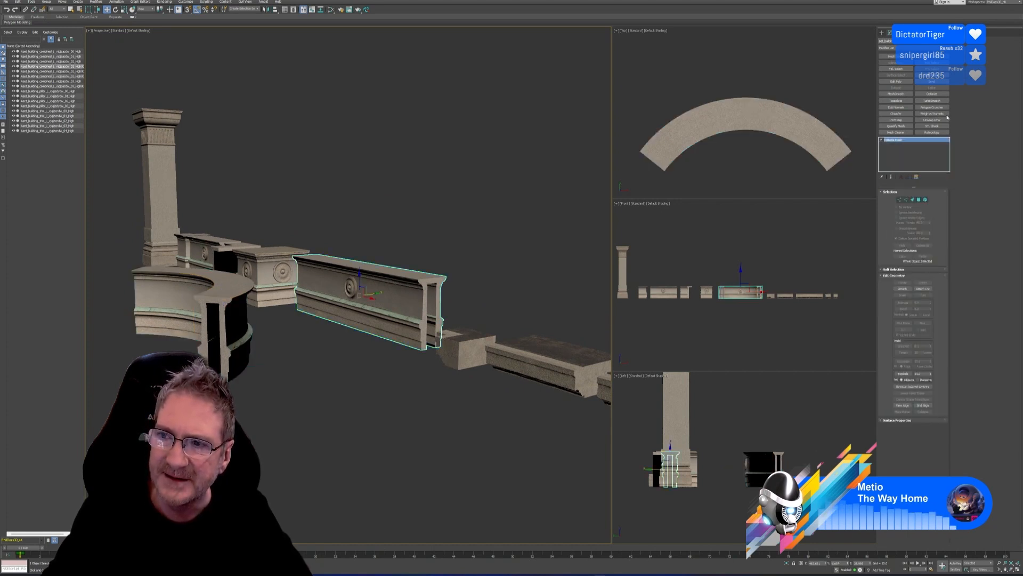
Step: Apply Reset XForm to the curved wall and collapse its whole modifier stack
{"action": "left_click", "coordinate": [923, 32]}
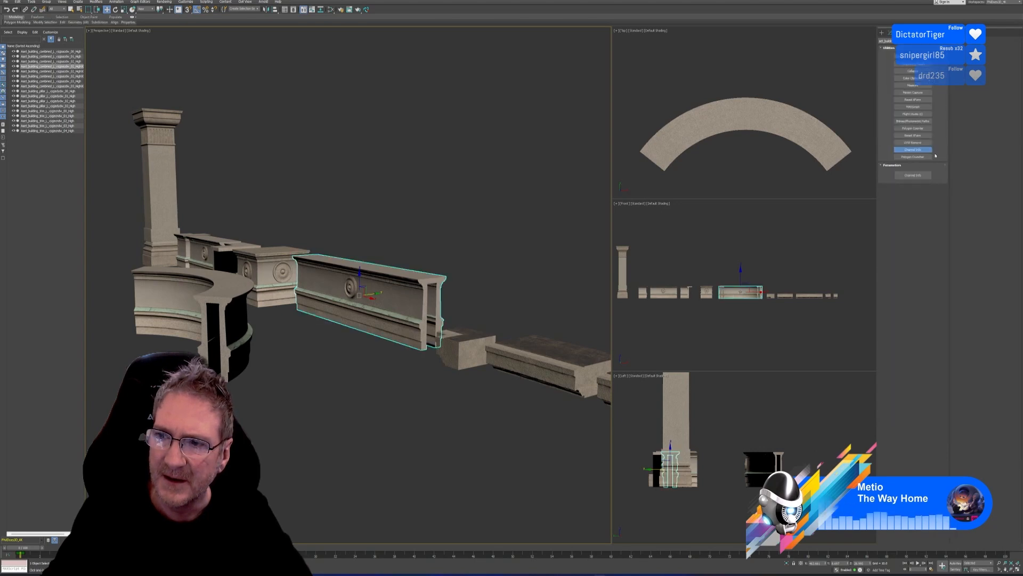
{"action": "left_click", "coordinate": [913, 99]}
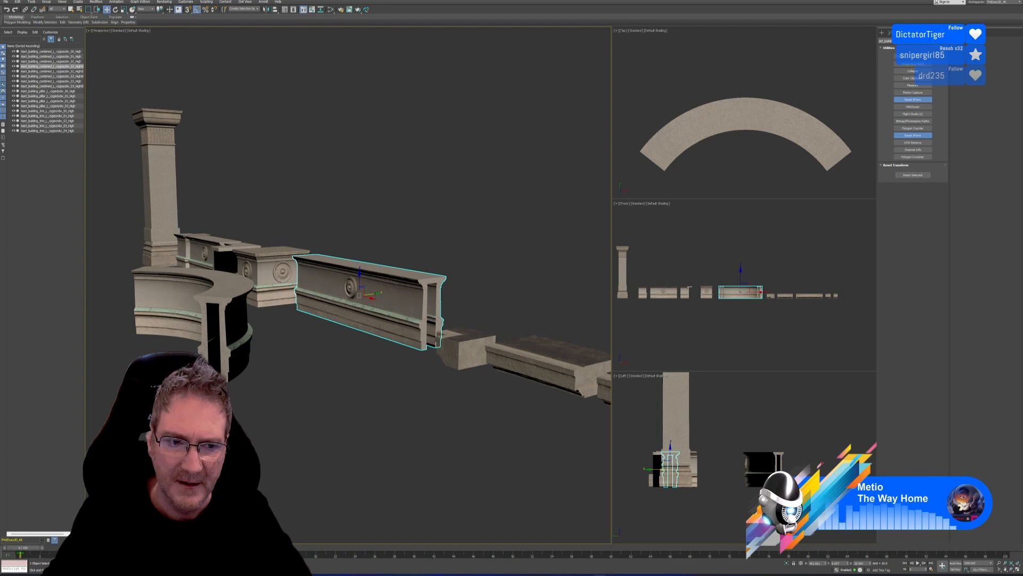
{"action": "left_click", "coordinate": [240, 336]}
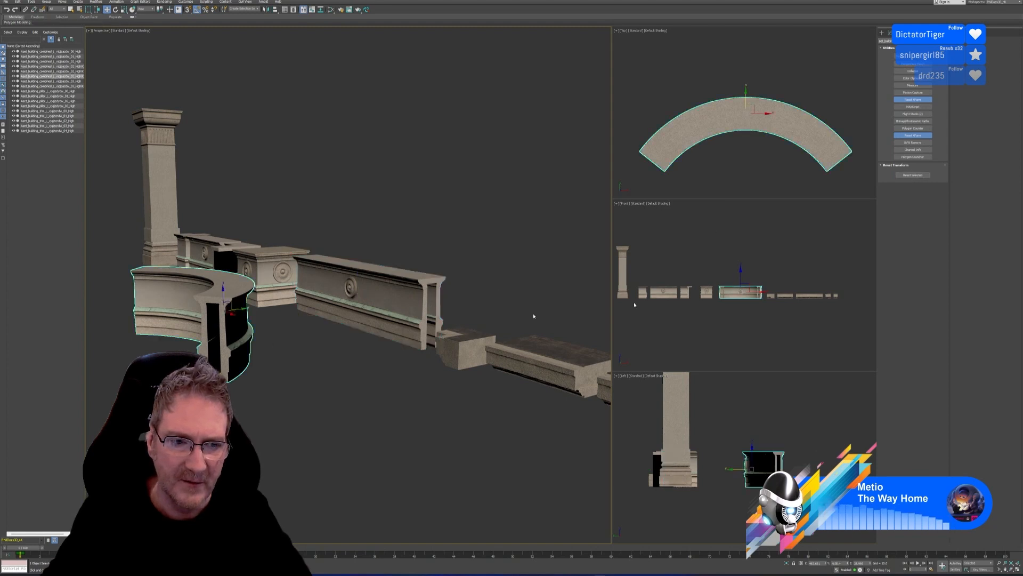
{"action": "left_click", "coordinate": [913, 175]}
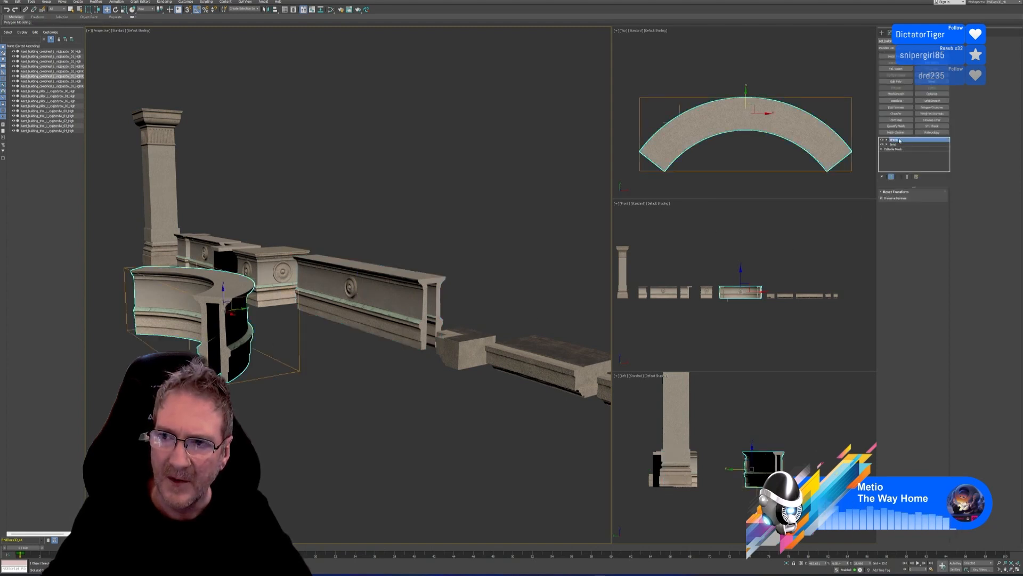
{"action": "right_click", "coordinate": [899, 141]}
{"action": "left_click", "coordinate": [920, 197]}
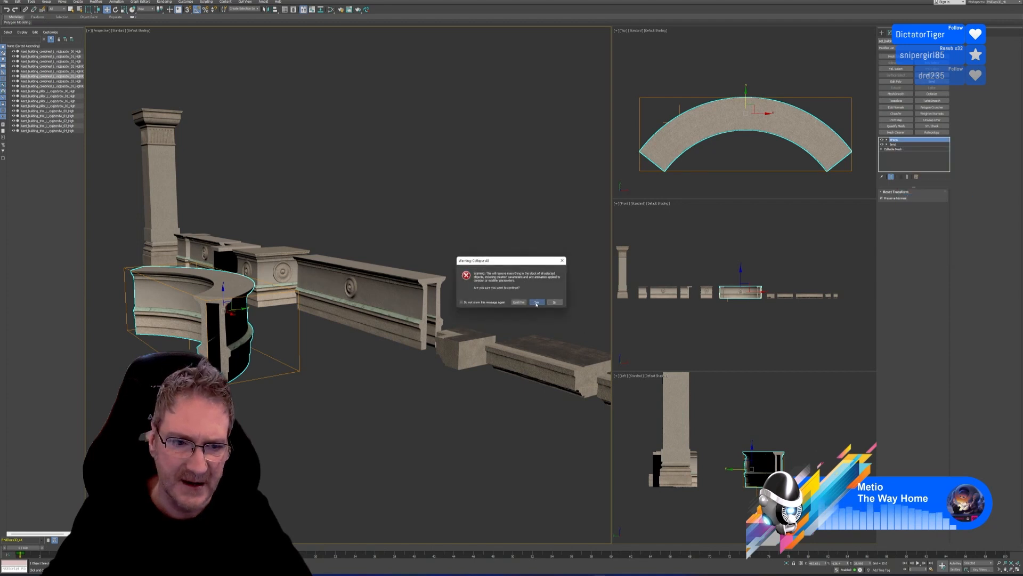
{"action": "left_click", "coordinate": [537, 302]}
Step: Add a Weighted Normals modifier to the curved wall to correct its shading, and collapse the stack
{"action": "mouse_move", "coordinate": [270, 342]}
{"action": "middle_mouse_down", "text": "alt"}
{"action": "mouse_move", "coordinate": [272, 357]}
{"action": "mouse_move", "coordinate": [260, 361]}
{"action": "middle_mouse_up", "text": "alt"}
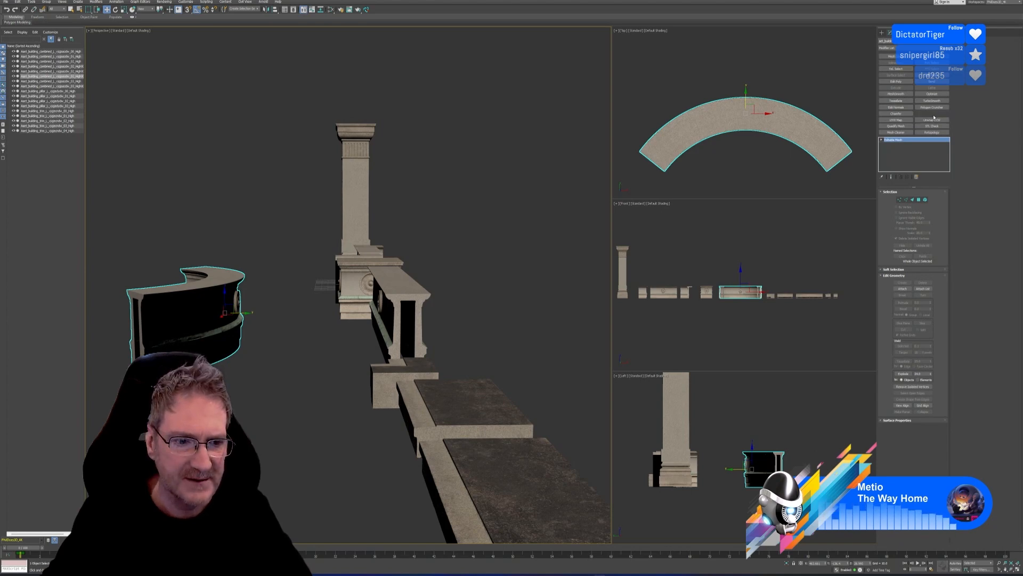
{"action": "left_click", "coordinate": [937, 116]}
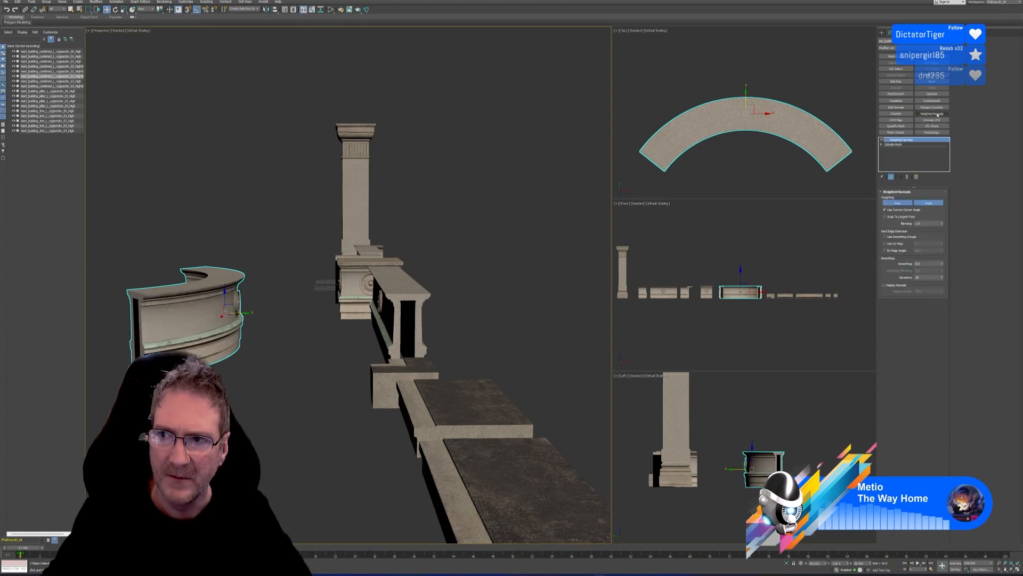
{"action": "right_click", "coordinate": [911, 148]}
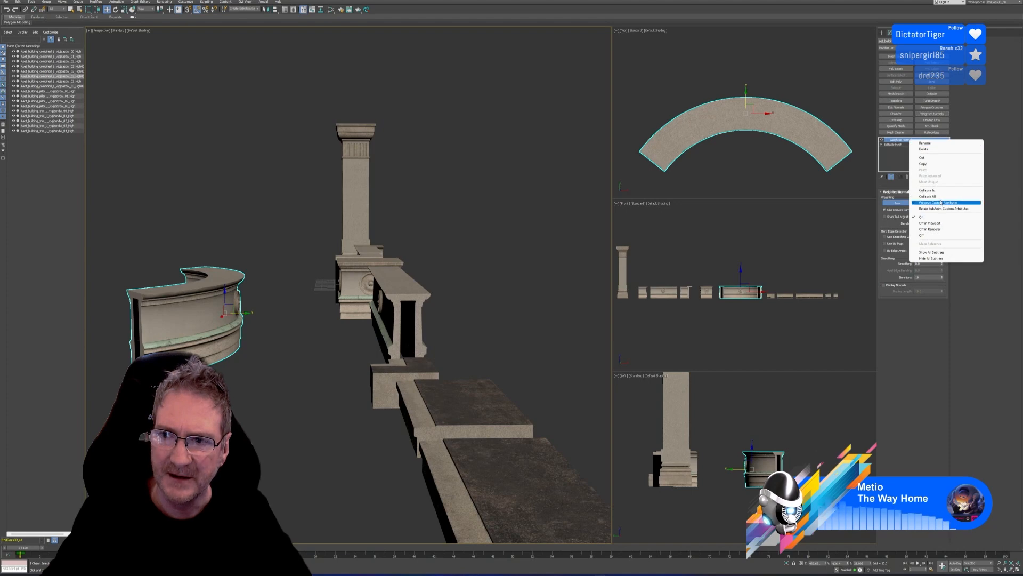
{"action": "left_click", "coordinate": [922, 197]}
{"action": "left_click", "coordinate": [537, 302]}
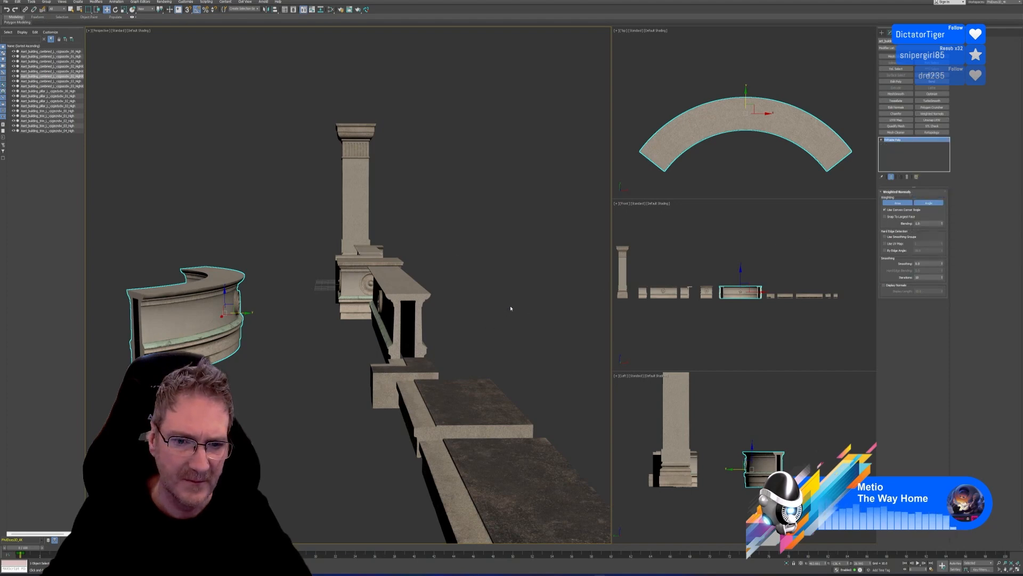
{"action": "middle_click_drag", "start_coordinate": [482, 352], "coordinate": [466, 351], "text": "alt"}
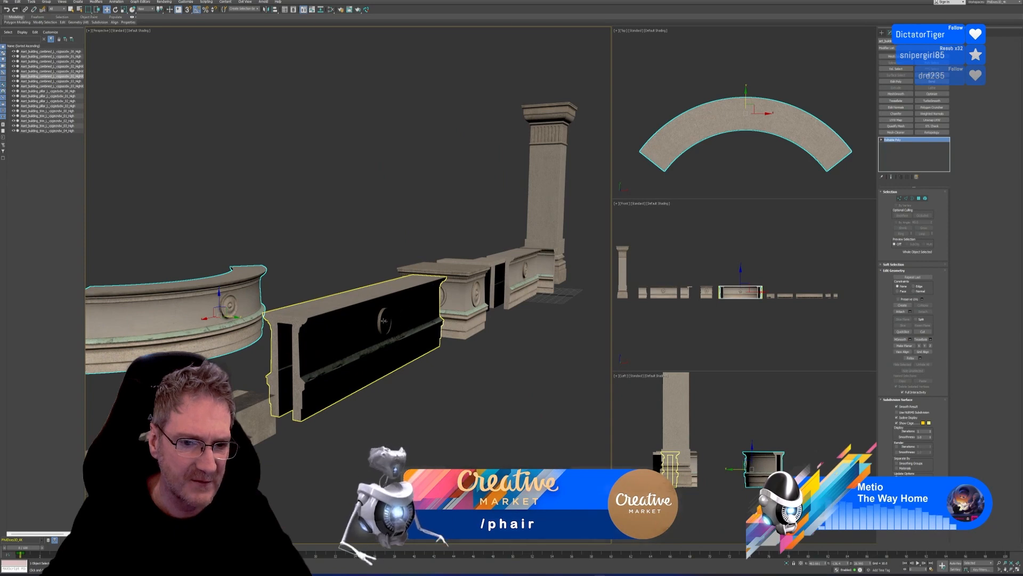
Step: Apply Reset XForm and a Weighted Normals modifier to the long straight wall section, and collapse its modifier stack
{"action": "left_click", "coordinate": [405, 406]}
{"action": "left_click", "coordinate": [385, 363]}
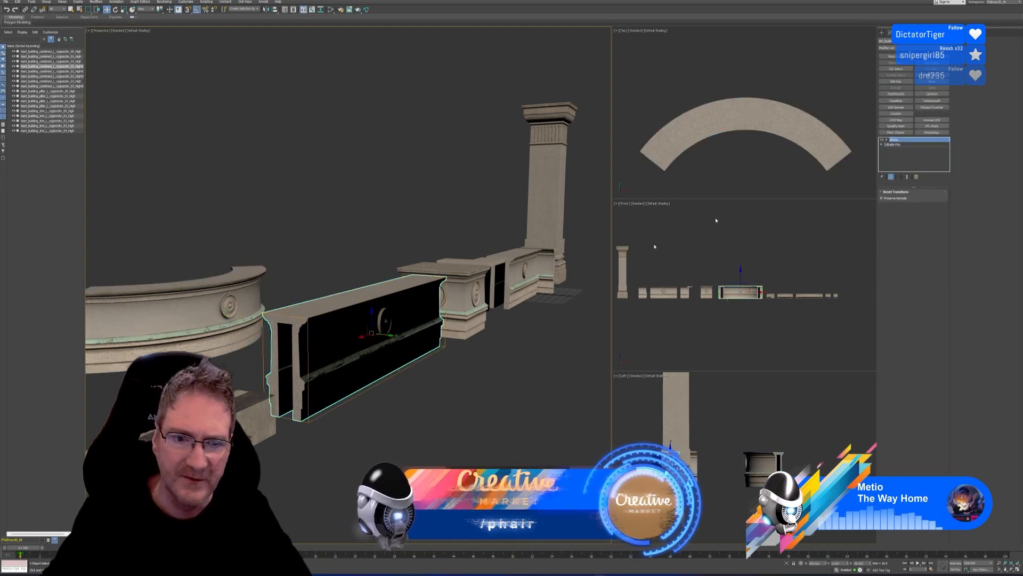
{"action": "left_click", "coordinate": [932, 118]}
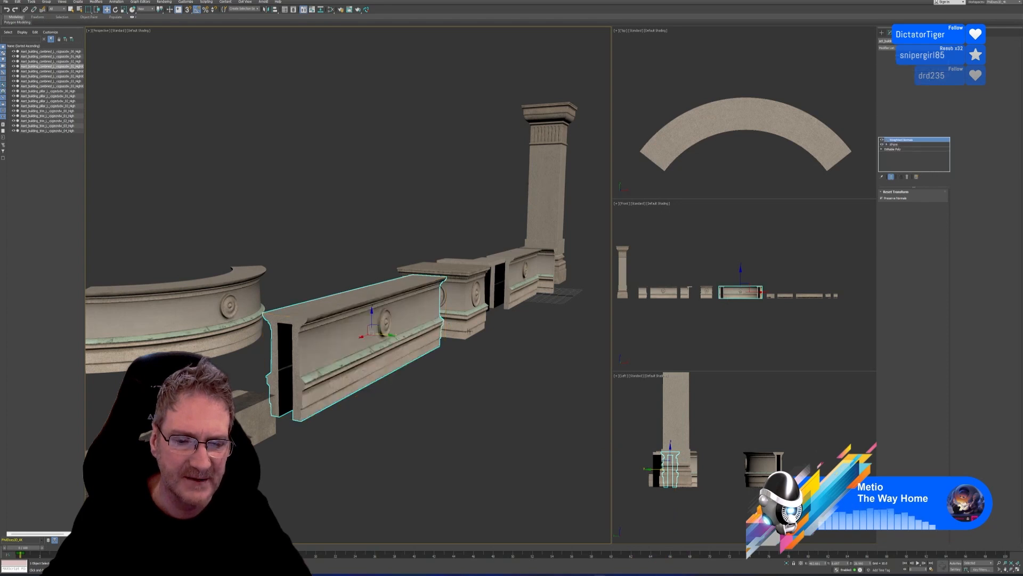
{"action": "right_click", "coordinate": [911, 143]}
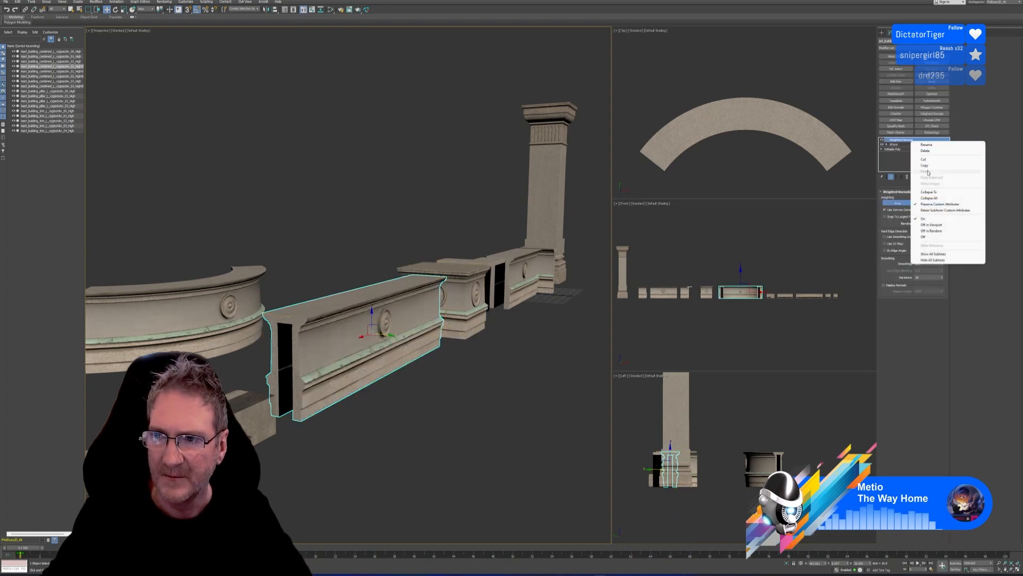
{"action": "left_click", "coordinate": [931, 198]}
{"action": "left_click", "coordinate": [536, 303]}
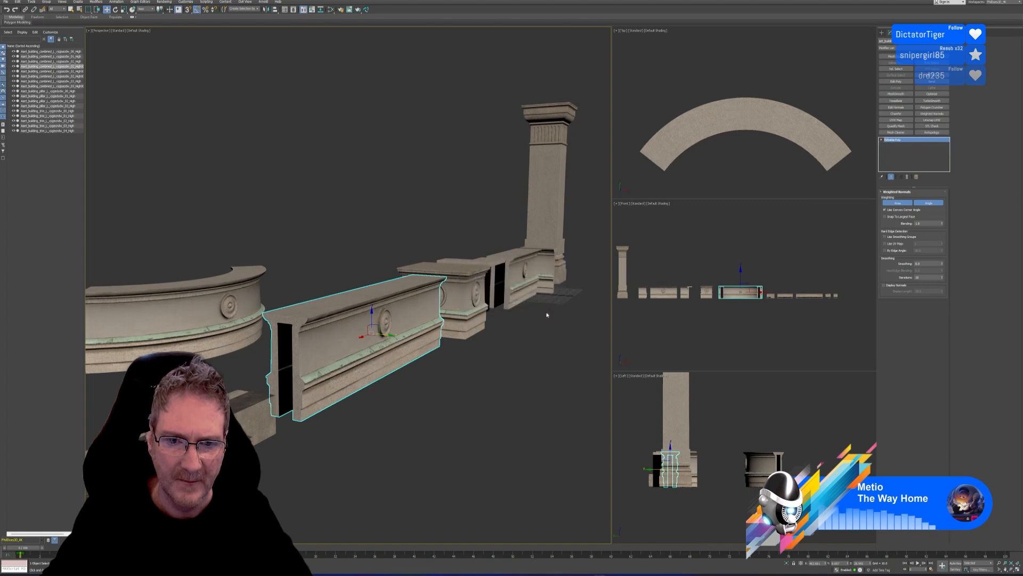
Step: Save the scene with the corrected straight wall section
{"action": "scroll", "coordinate": [539, 314], "scroll_direction": "down", "scroll_amount": 3}
{"action": "middle_click_drag", "start_coordinate": [505, 351], "coordinate": [523, 364], "text": "alt"}
{"action": "key", "text": "ctrl+s"}
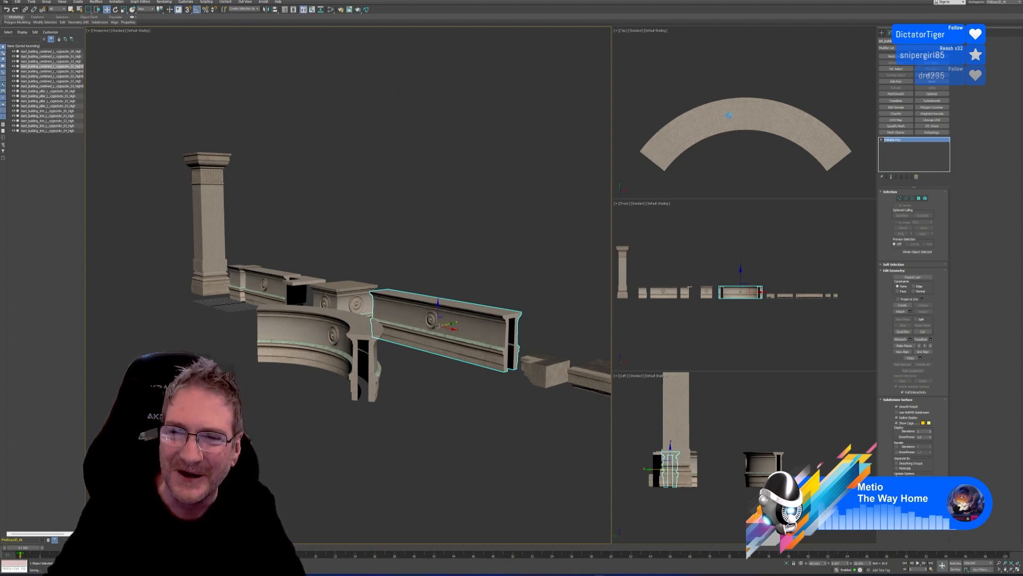
Step: Check the Auto Backup options in the file preferences, and leave them without making changes
{"action": "scroll", "coordinate": [608, 162], "scroll_direction": "down", "scroll_amount": 3}
{"action": "middle_click_drag", "start_coordinate": [549, 166], "coordinate": [432, 218]}
{"action": "scroll", "coordinate": [725, 127], "scroll_direction": "down", "scroll_amount": 3}
{"action": "middle_click_drag", "start_coordinate": [725, 127], "coordinate": [721, 160]}
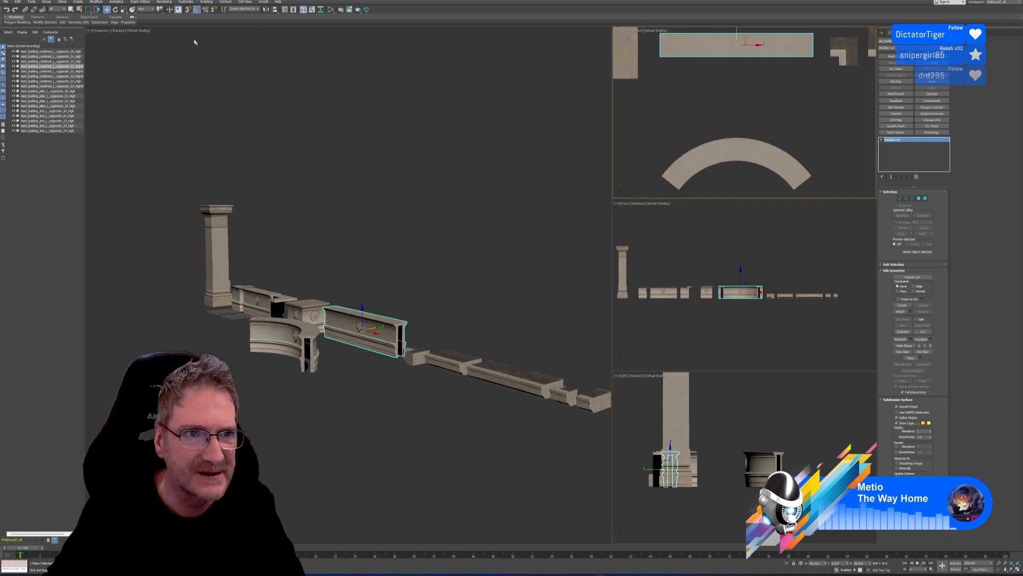
{"action": "left_click", "coordinate": [185, 2]}
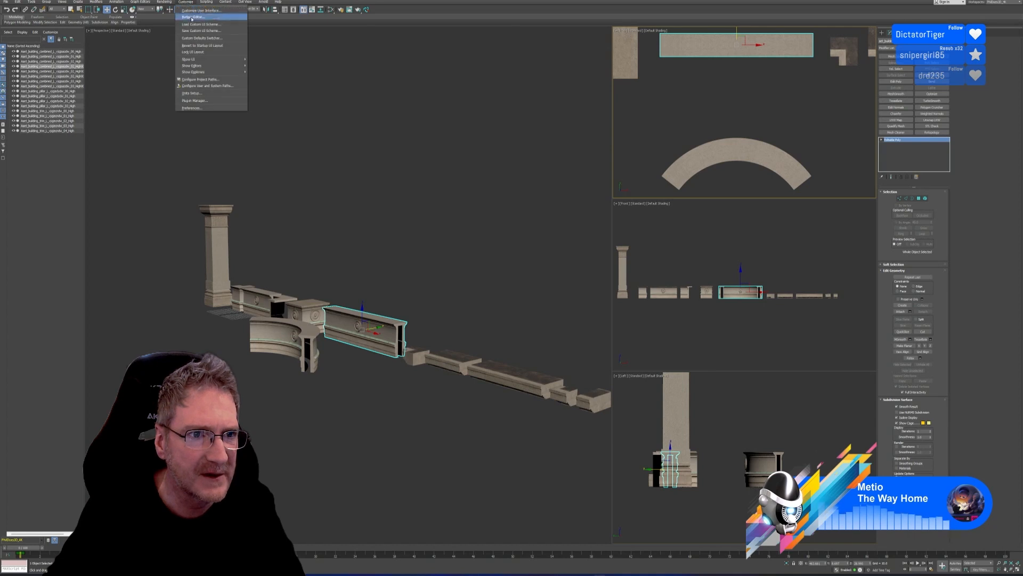
{"action": "left_click", "coordinate": [193, 108]}
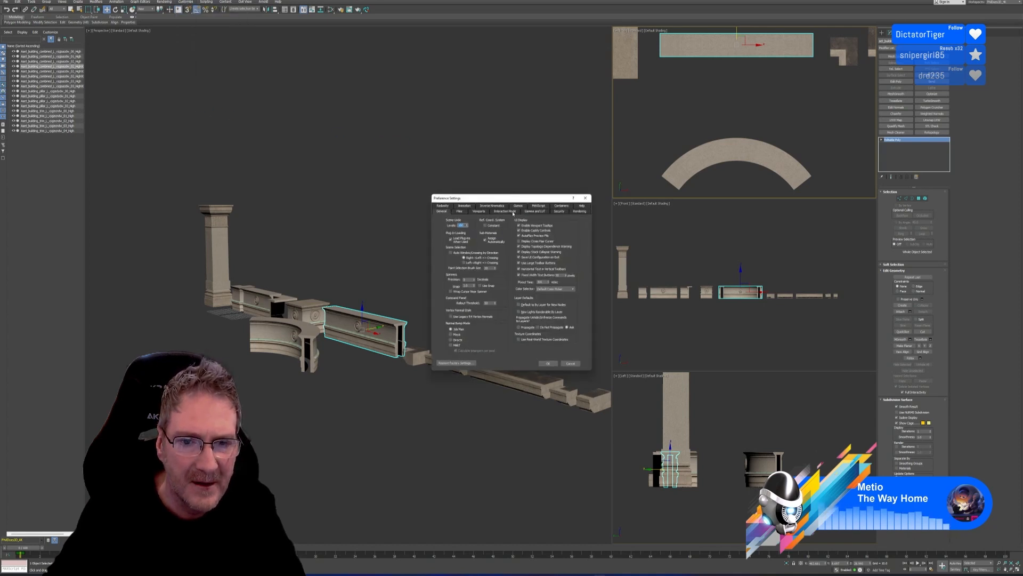
{"action": "left_click", "coordinate": [459, 212]}
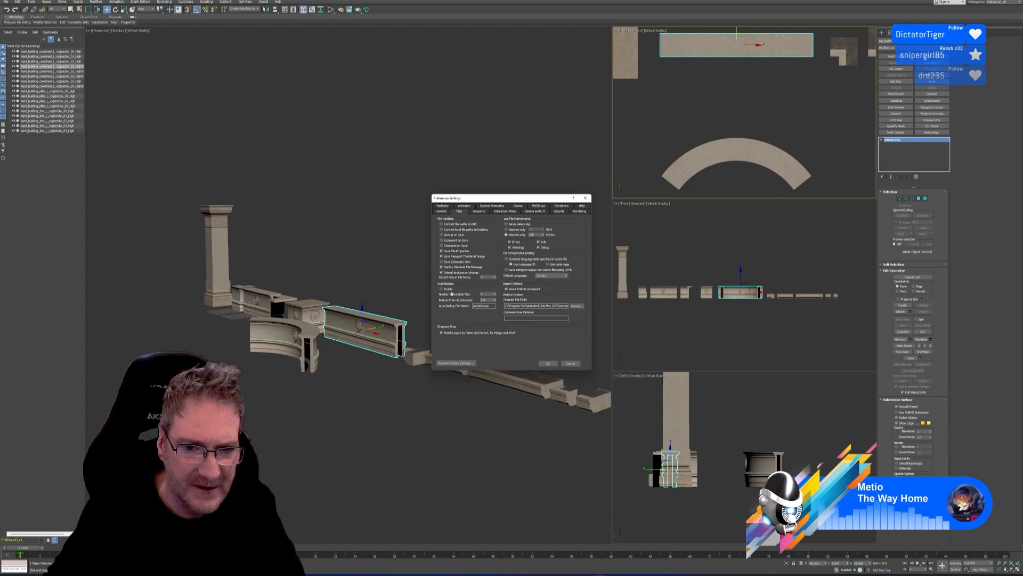
{"action": "left_click", "coordinate": [578, 366]}
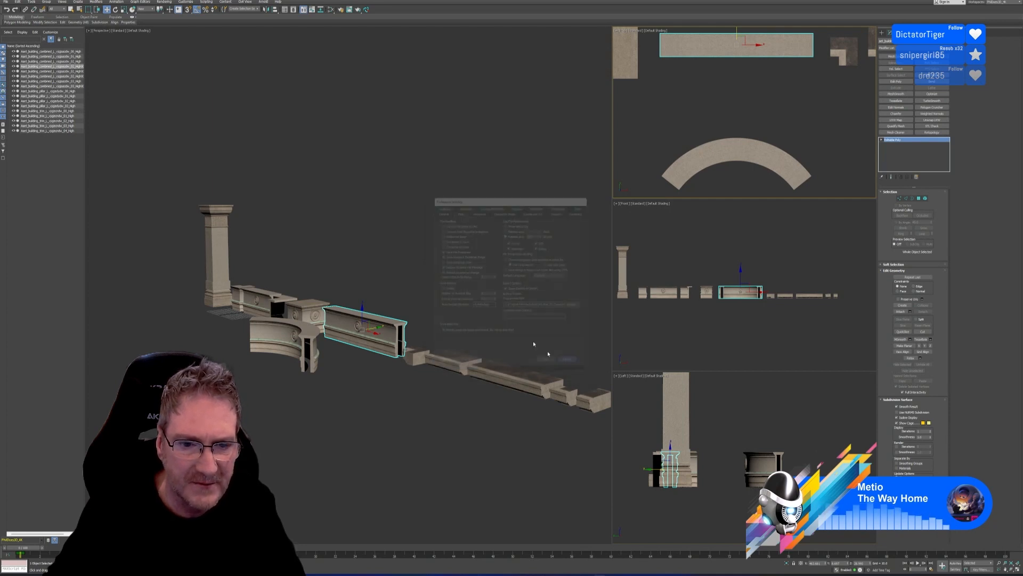
Step: Centre the pivot of the square pedestal block to the object using Affect Pivot Only
{"action": "middle_click_drag", "start_coordinate": [361, 255], "coordinate": [327, 267]}
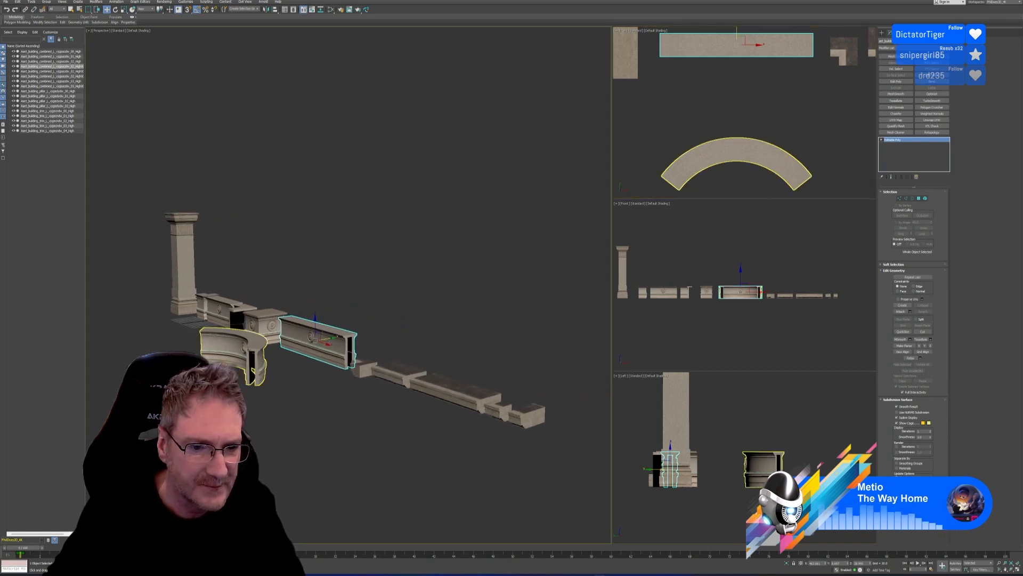
{"action": "left_click", "coordinate": [267, 327]}
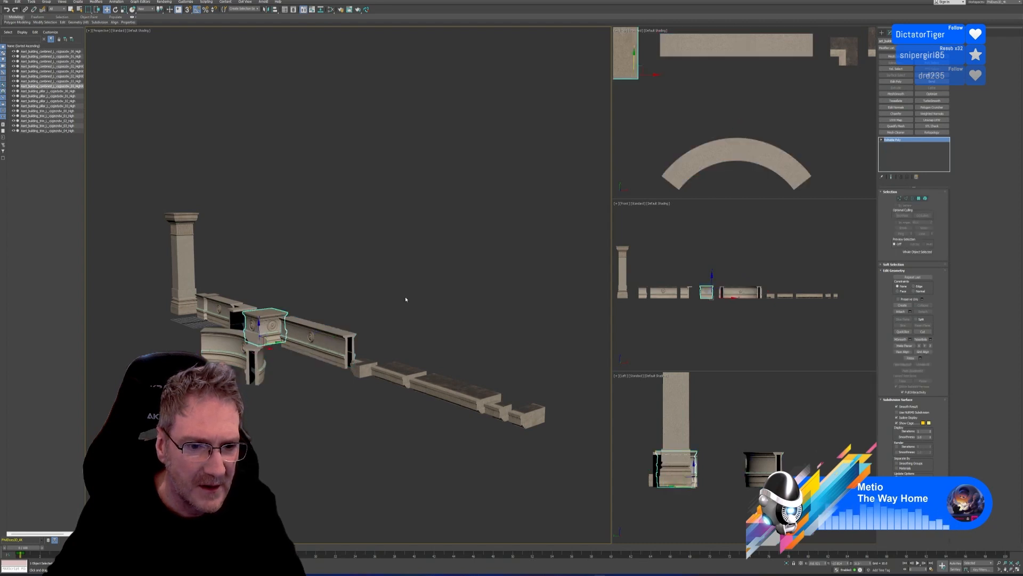
{"action": "scroll", "coordinate": [684, 91], "scroll_direction": "down", "scroll_amount": 2}
{"action": "middle_click_drag", "start_coordinate": [685, 91], "coordinate": [728, 116]}
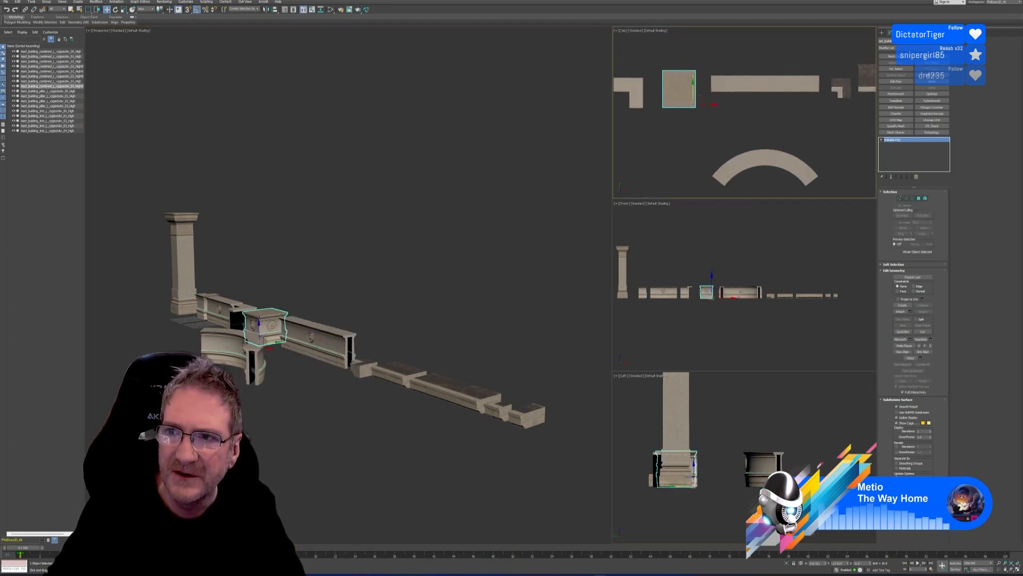
{"action": "left_click", "coordinate": [898, 32]}
{"action": "left_click", "coordinate": [910, 71]}
{"action": "left_click", "coordinate": [913, 100]}
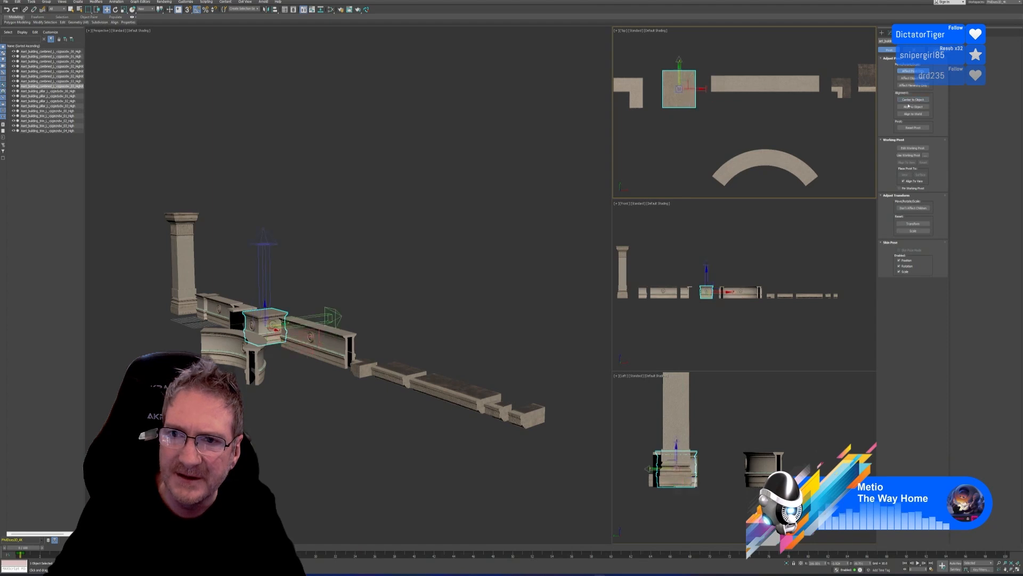
Step: Centre the pivot of the short straight wall section between the two corner pieces to the object
{"action": "middle_click_drag", "start_coordinate": [667, 122], "coordinate": [832, 158]}
{"action": "left_click", "coordinate": [715, 99]}
{"action": "left_click", "coordinate": [752, 99]}
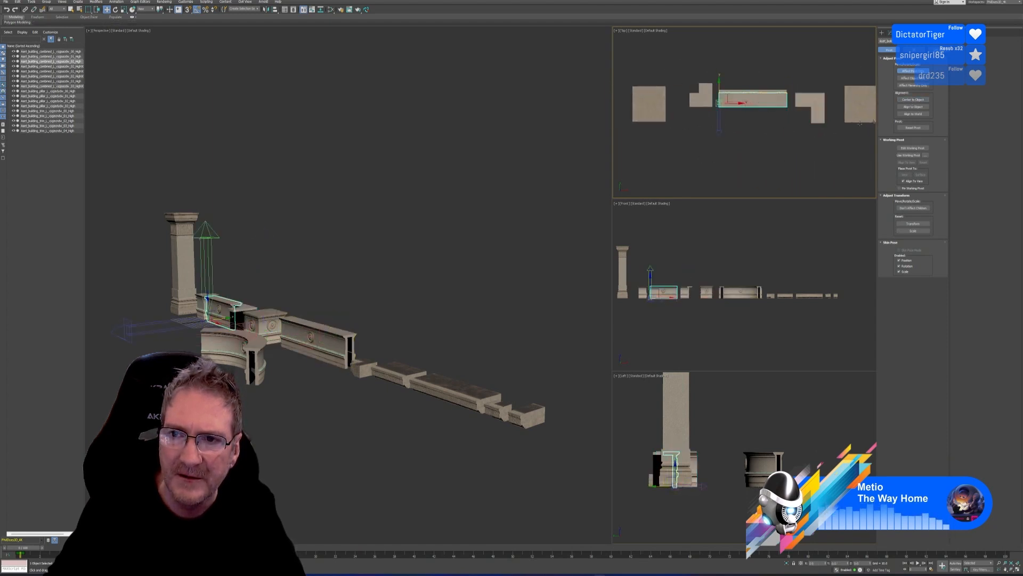
{"action": "left_click", "coordinate": [913, 100]}
{"action": "middle_click_drag", "start_coordinate": [738, 139], "coordinate": [740, 145]}
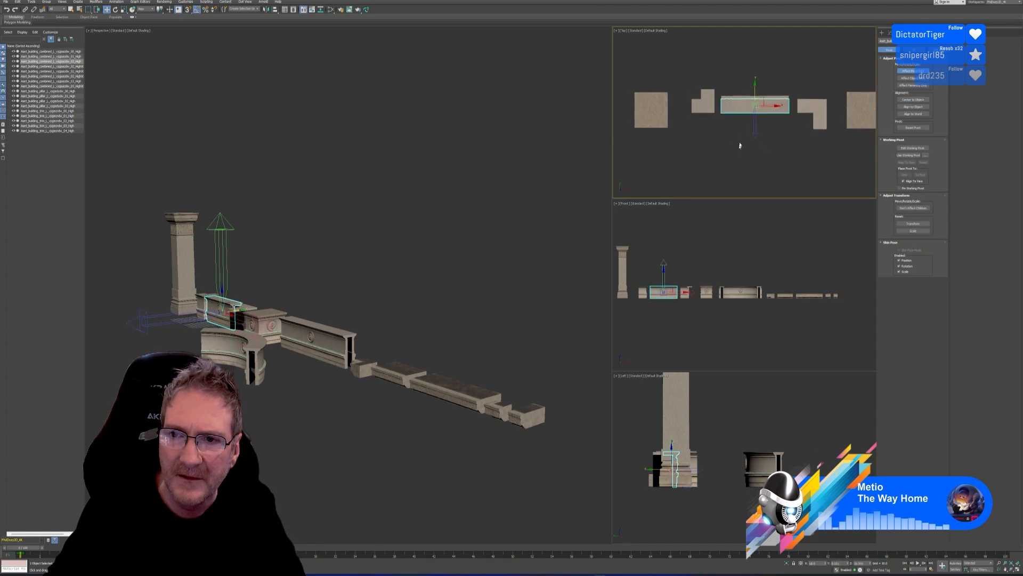
Step: Attach the separate rear face piece to the short straight wall section to form one mesh
{"action": "scroll", "coordinate": [253, 290], "scroll_direction": "up", "scroll_amount": 10}
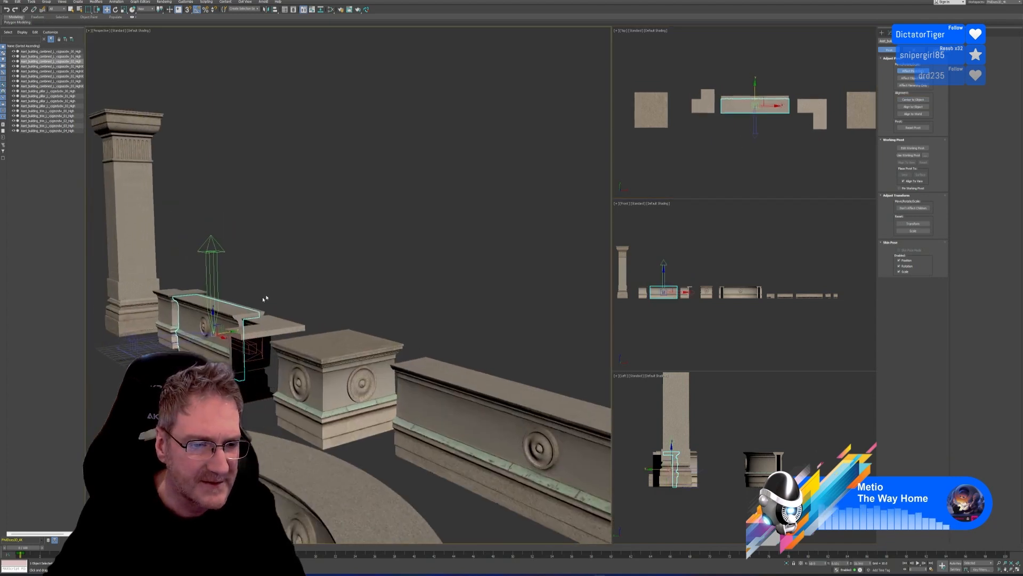
{"action": "middle_click_drag", "start_coordinate": [312, 261], "coordinate": [293, 254]}
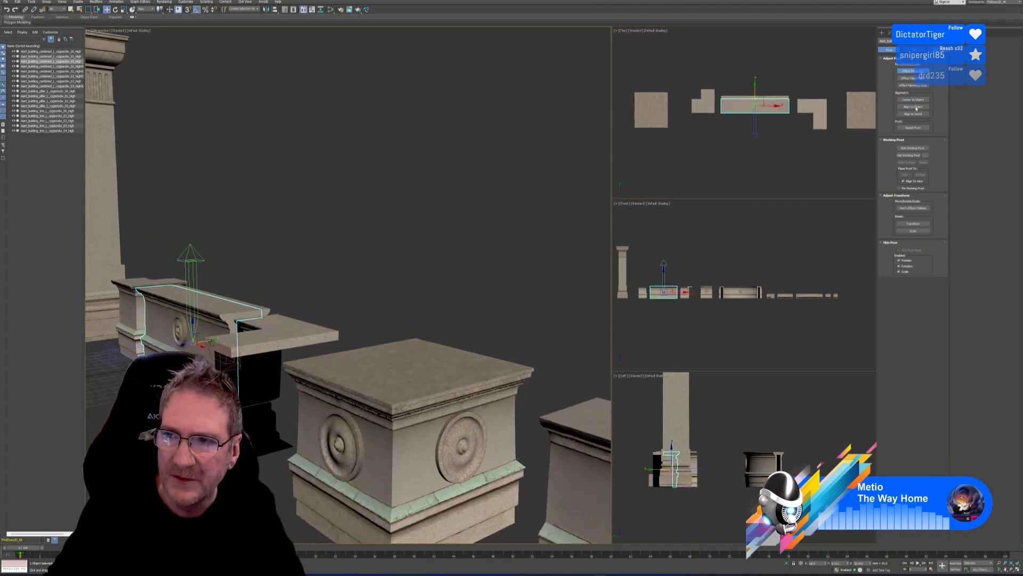
{"action": "left_click", "coordinate": [890, 33]}
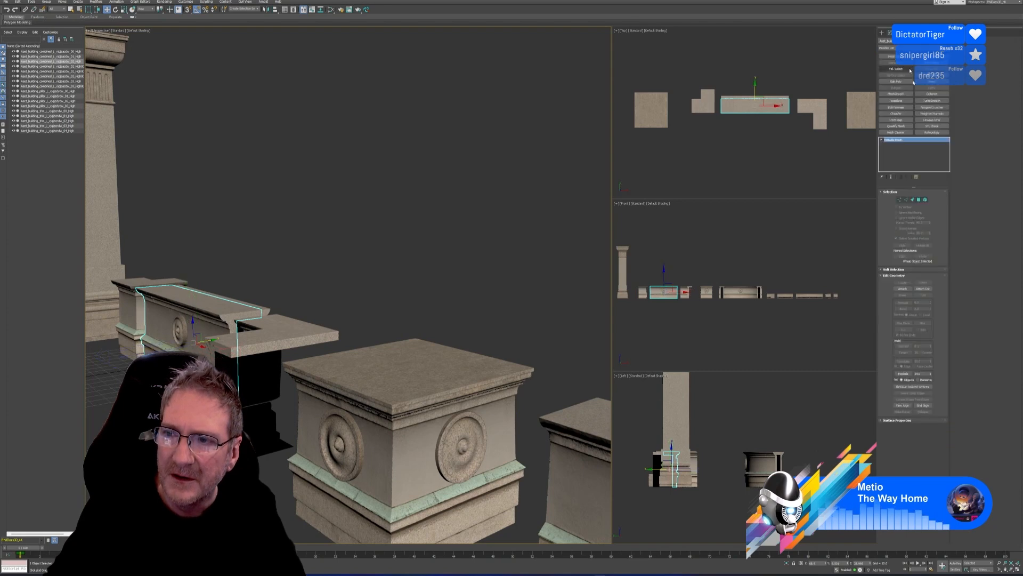
{"action": "left_click", "coordinate": [903, 288]}
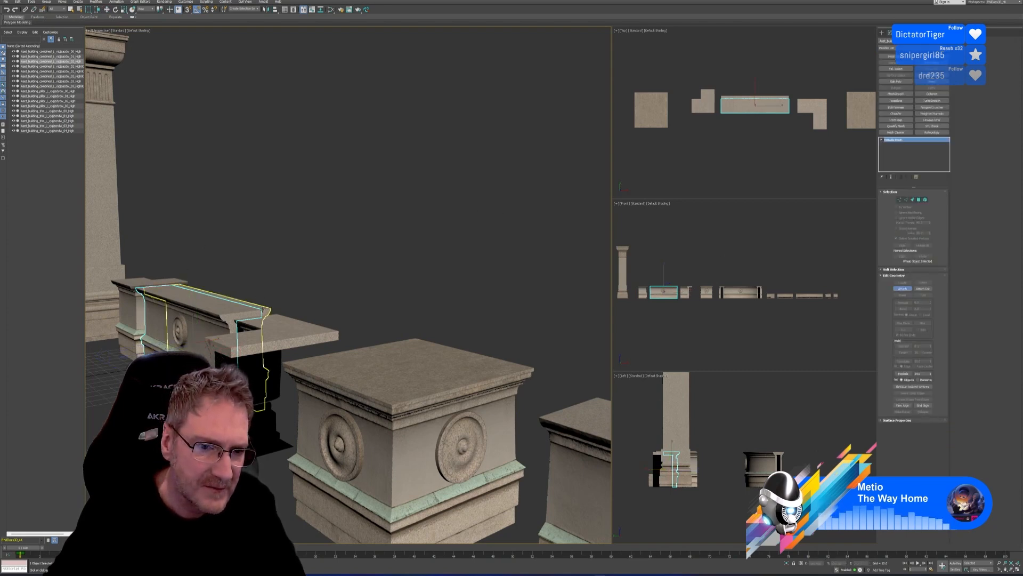
{"action": "middle_click_drag", "start_coordinate": [327, 247], "coordinate": [349, 297]}
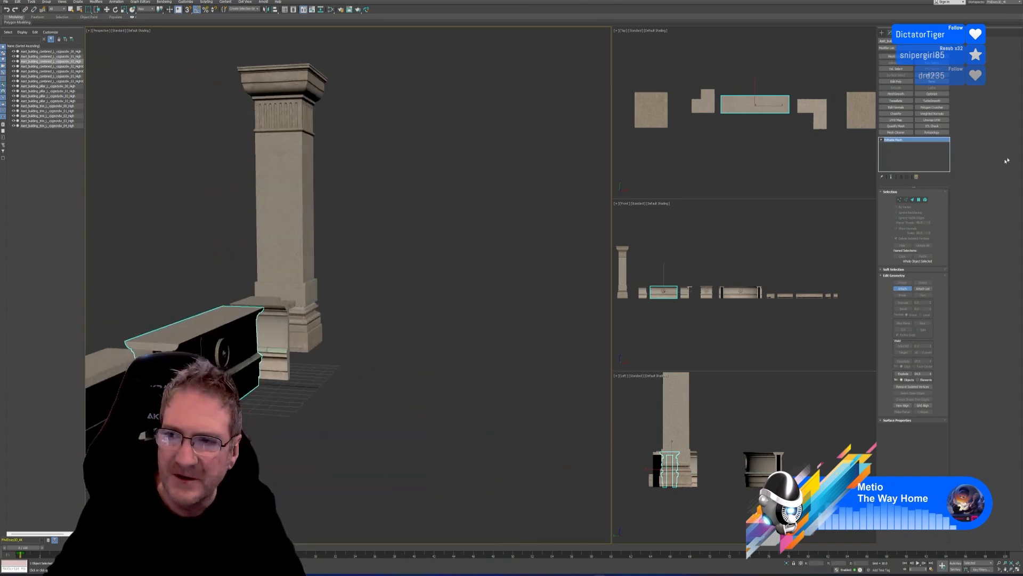
Step: Apply Reset XForm to the short straight wall section and collapse its whole modifier stack
{"action": "left_click", "coordinate": [922, 33]}
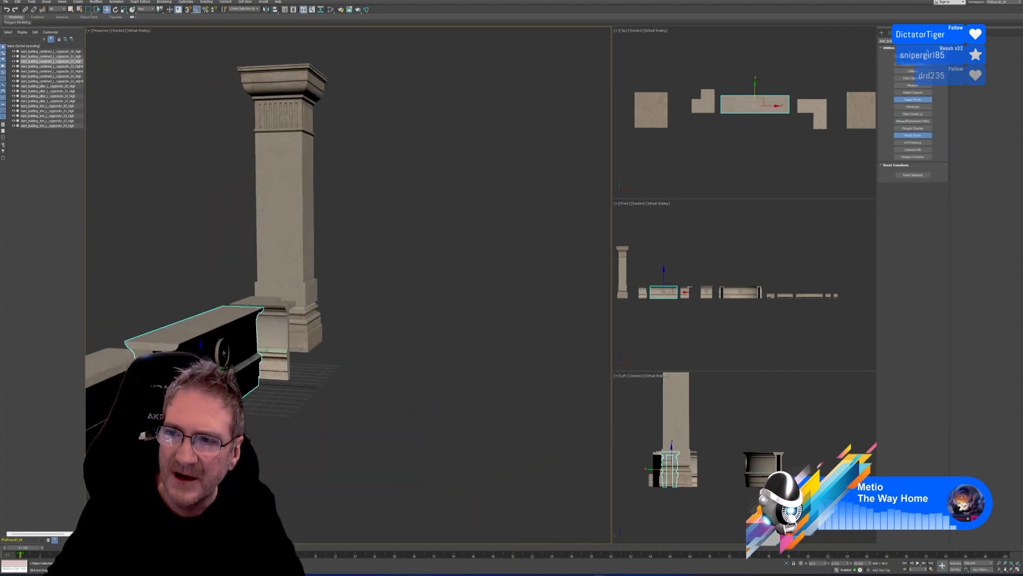
{"action": "left_click", "coordinate": [913, 174]}
{"action": "left_click", "coordinate": [889, 33]}
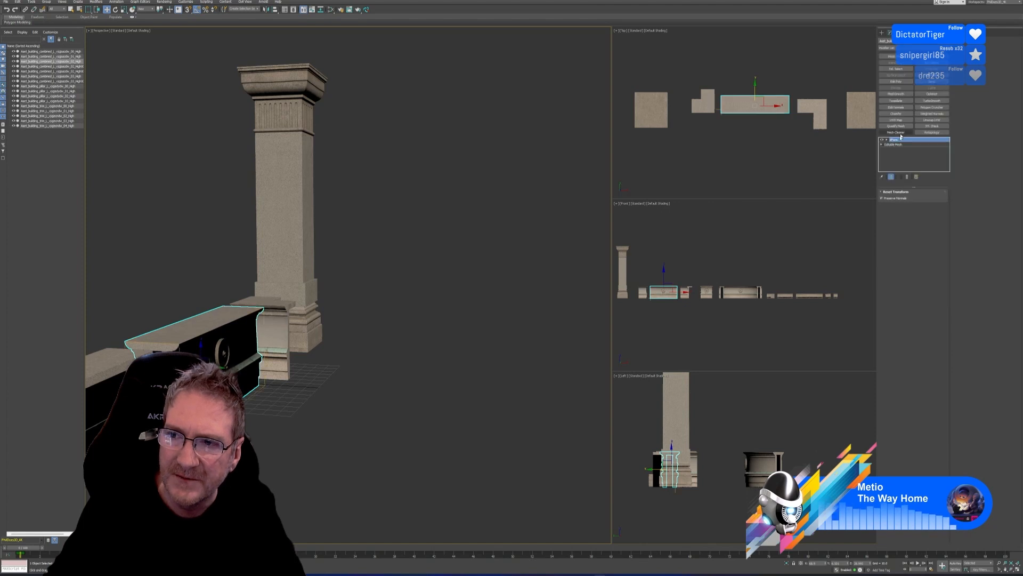
{"action": "right_click", "coordinate": [901, 140]}
{"action": "left_click", "coordinate": [919, 198]}
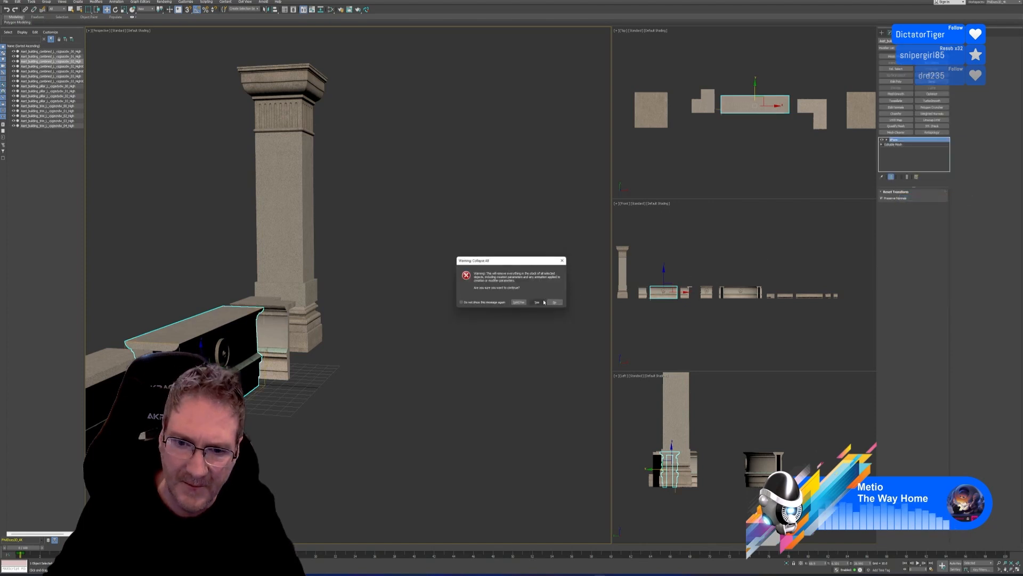
{"action": "key", "text": "Return"}
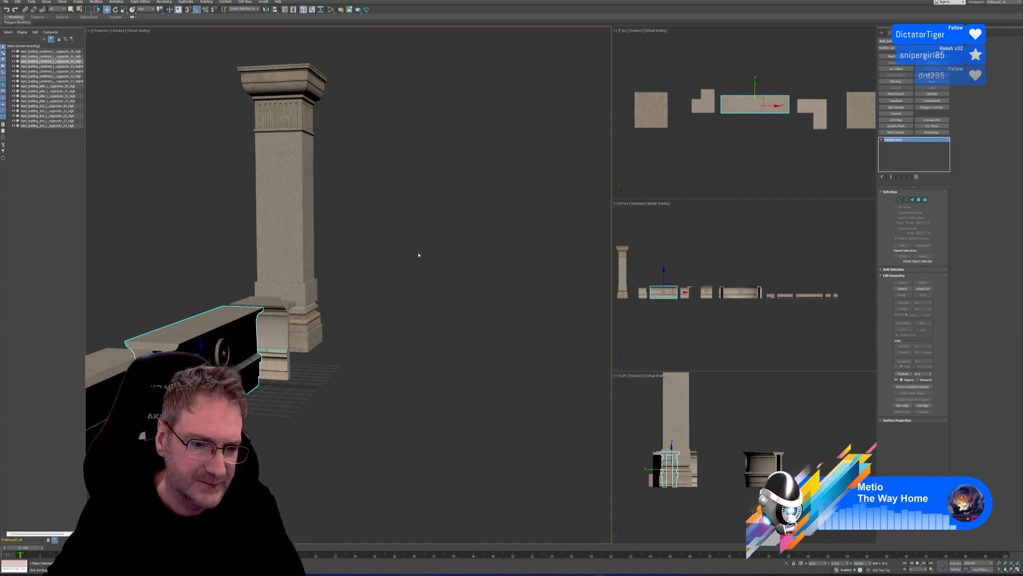
Step: Add a Weighted Normals modifier to the short straight wall section and collapse the stack
{"action": "middle_click_drag", "start_coordinate": [418, 254], "coordinate": [447, 221]}
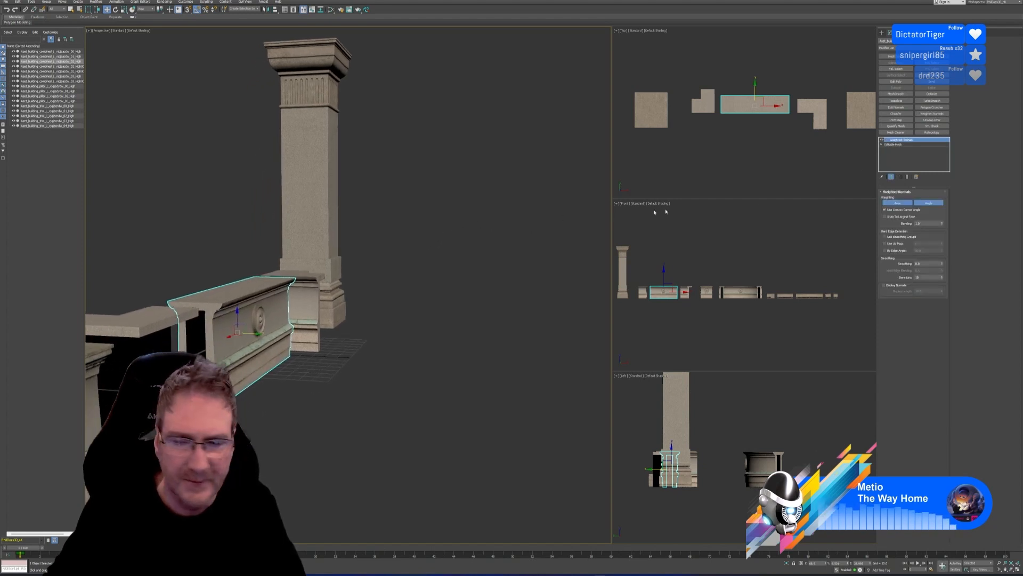
{"action": "right_click", "coordinate": [920, 145]}
{"action": "left_click", "coordinate": [927, 197]}
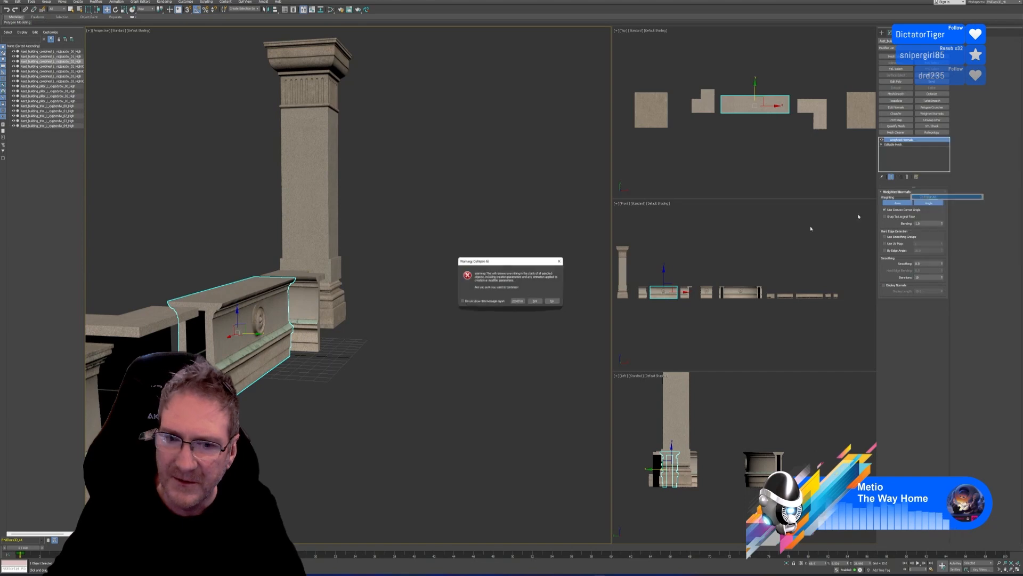
{"action": "left_click", "coordinate": [536, 302]}
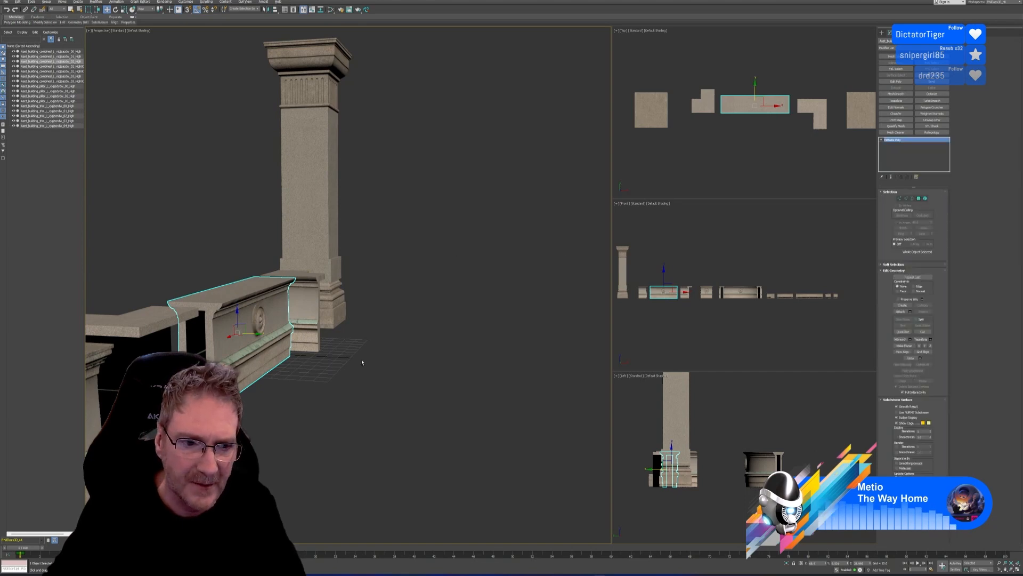
Step: Centre the pivot of the L-shaped corner piece between the pillar and the short wall to the object
{"action": "scroll", "coordinate": [373, 362], "scroll_direction": "up", "scroll_amount": 3}
{"action": "middle_click_drag", "start_coordinate": [378, 363], "coordinate": [391, 366], "text": "alt"}
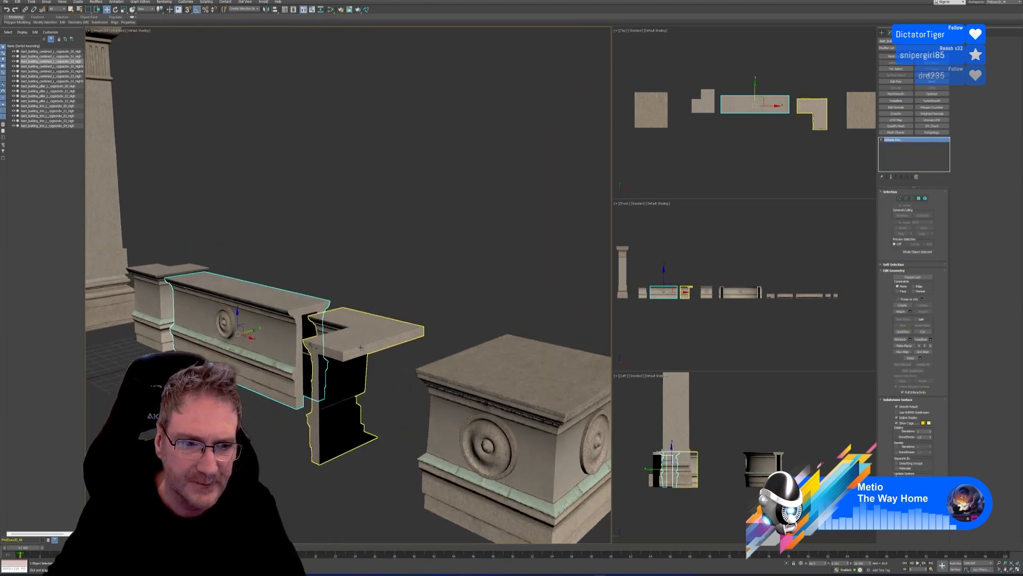
{"action": "scroll", "coordinate": [363, 338], "scroll_direction": "down", "scroll_amount": 2}
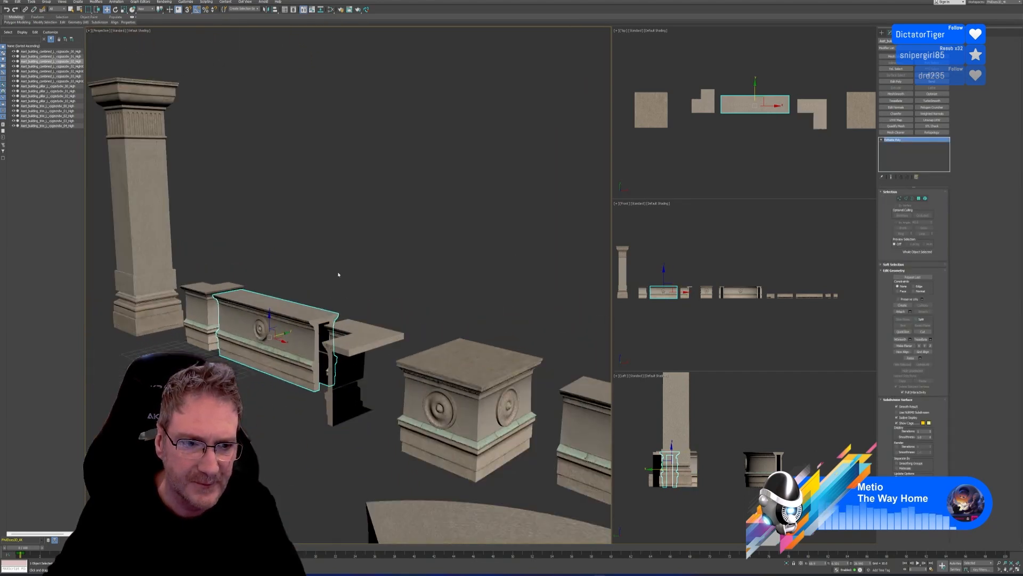
{"action": "left_click", "coordinate": [706, 109]}
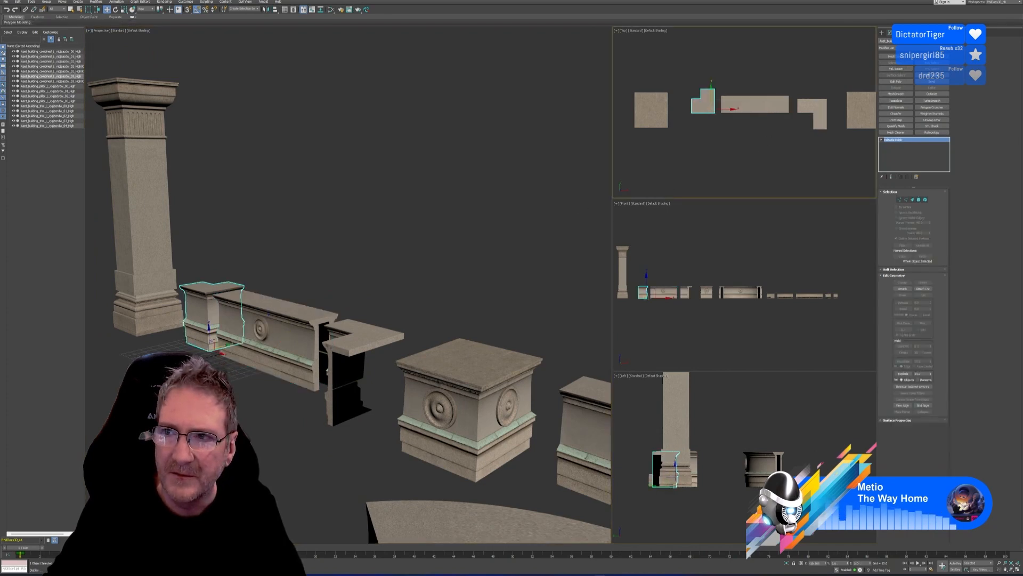
{"action": "left_click", "coordinate": [897, 33]}
{"action": "left_click", "coordinate": [913, 71]}
{"action": "left_click", "coordinate": [913, 100]}
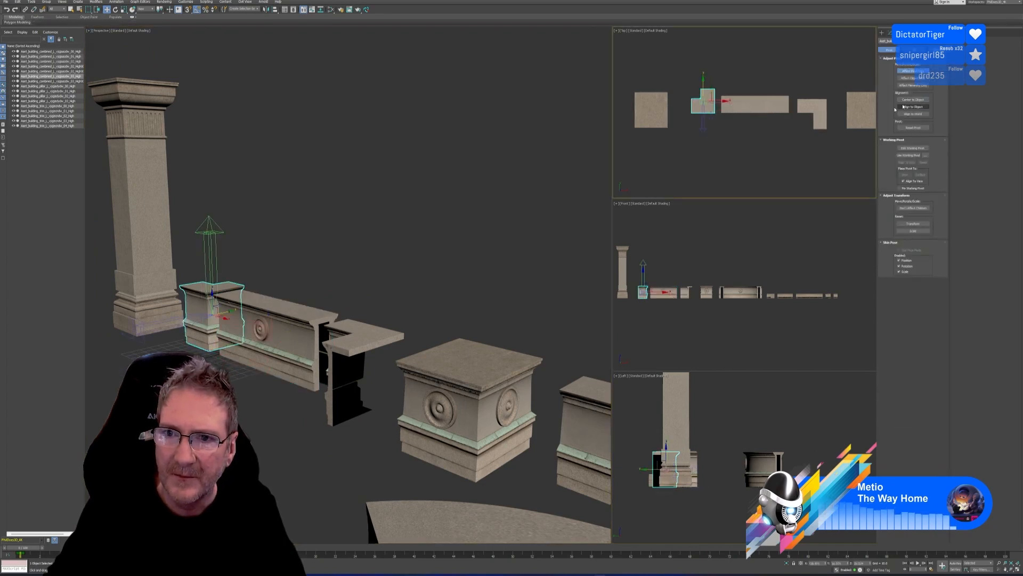
Step: Check the pillar's capital, shaft and base as separate pieces beside the corner section
{"action": "left_click", "coordinate": [645, 113]}
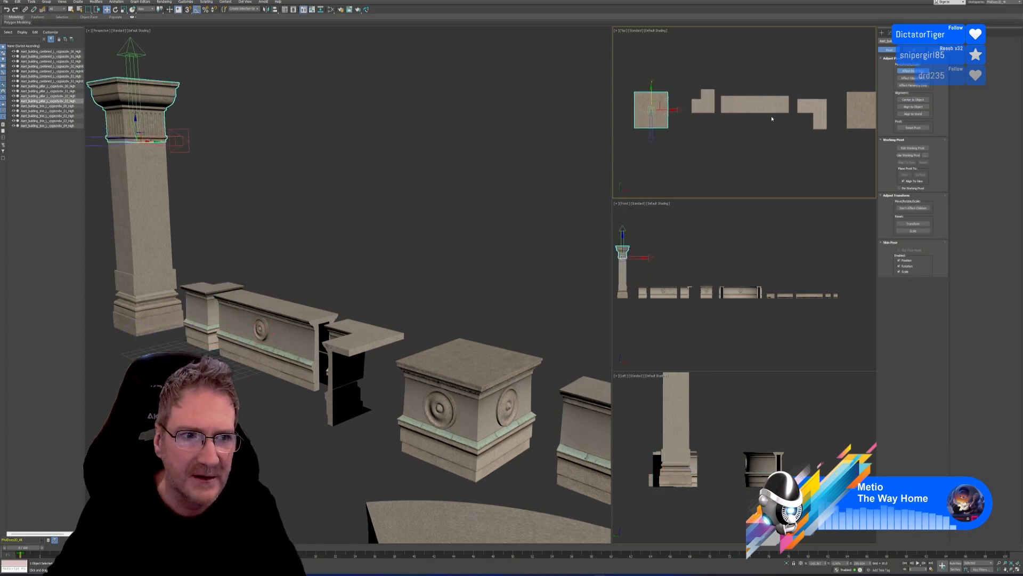
{"action": "middle_click_drag", "start_coordinate": [297, 167], "coordinate": [427, 194], "text": "alt"}
{"action": "left_click", "coordinate": [385, 315]}
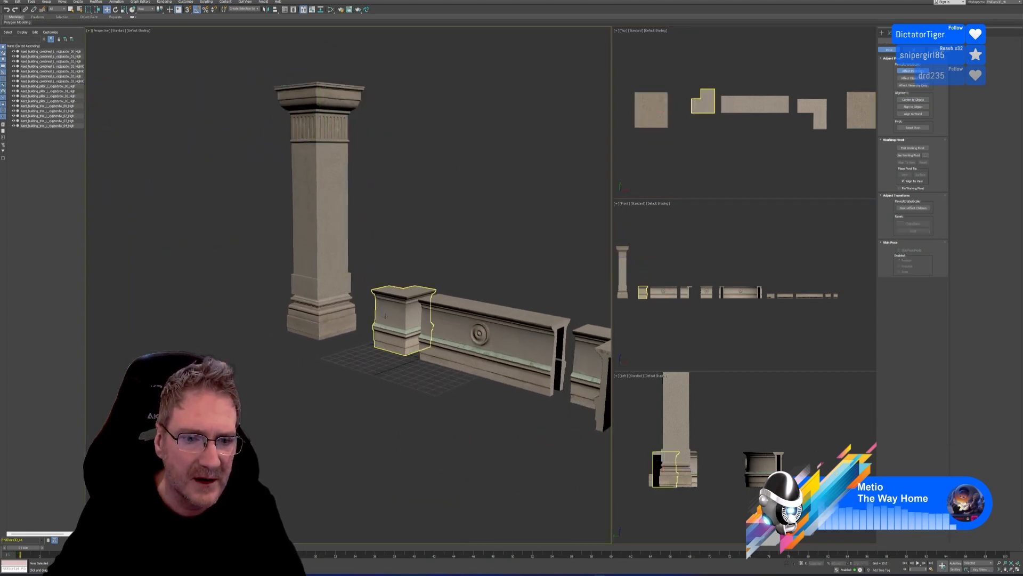
{"action": "left_click", "coordinate": [322, 317]}
{"action": "left_click", "coordinate": [323, 258]}
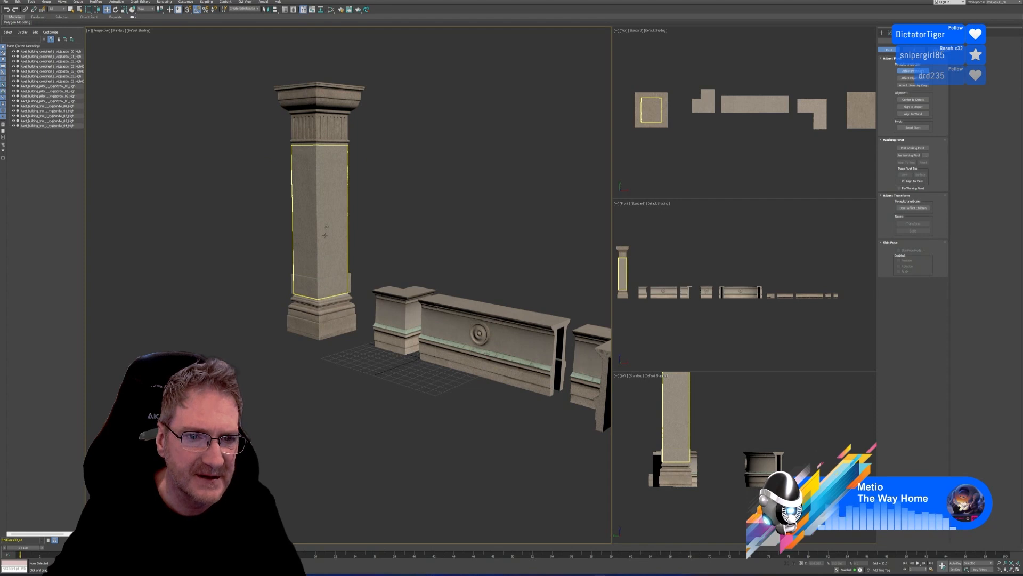
Step: Convert the pillar's stepped base piece from an editable mesh to an Editable Poly
{"action": "left_click", "coordinate": [324, 130]}
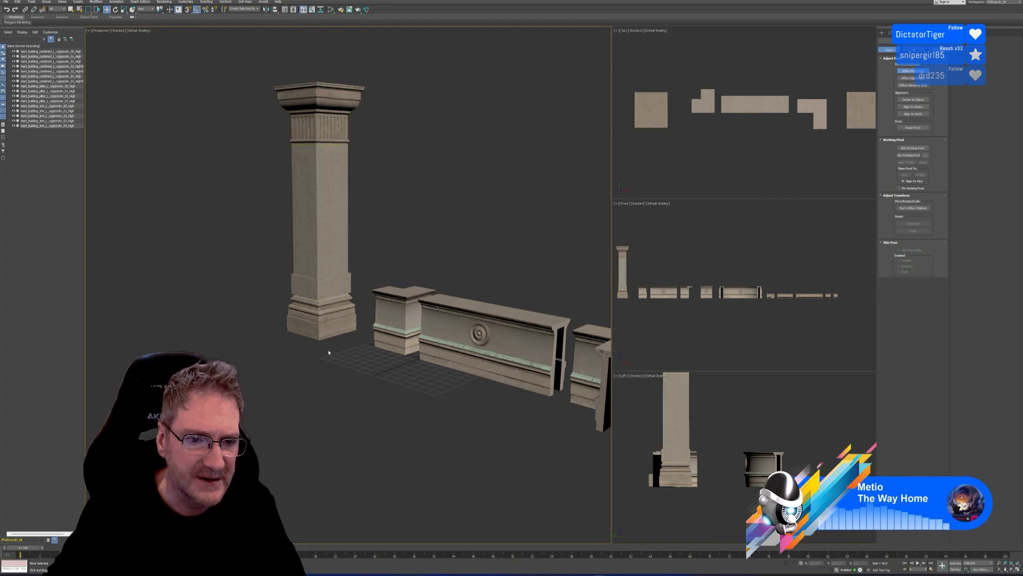
{"action": "left_click", "coordinate": [321, 318]}
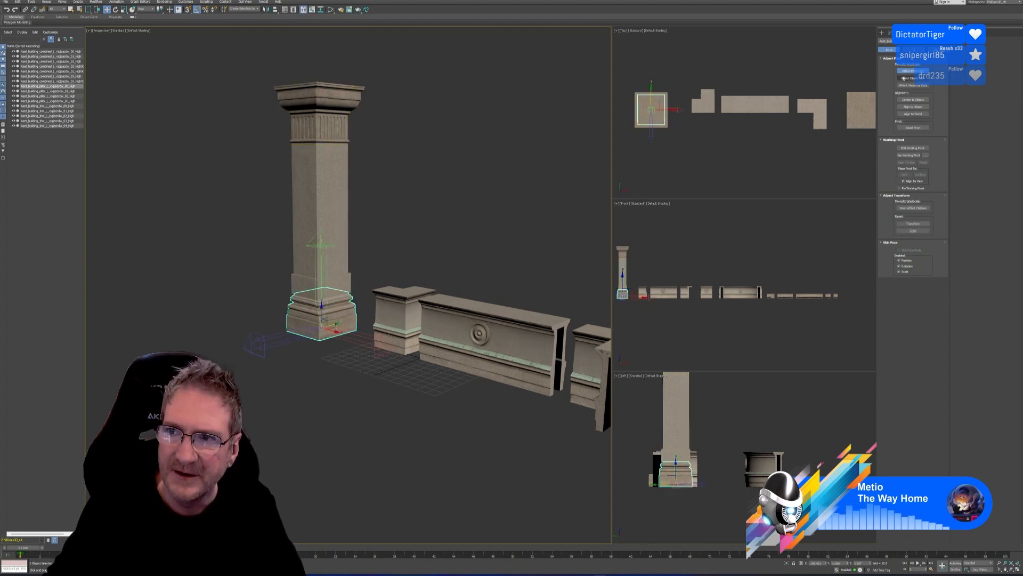
{"action": "left_click", "coordinate": [889, 32]}
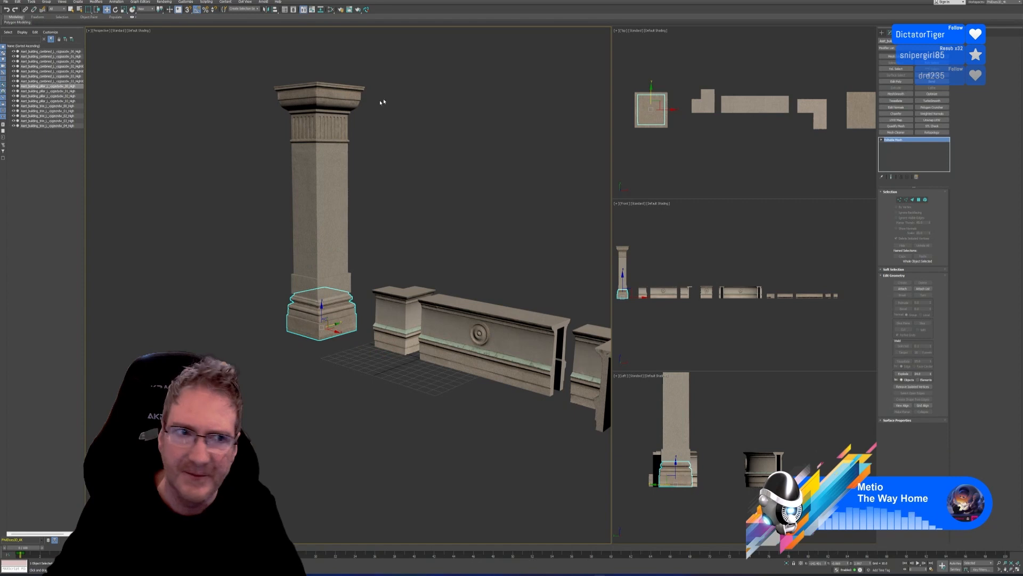
{"action": "right_click", "coordinate": [902, 142]}
{"action": "left_click", "coordinate": [923, 184]}
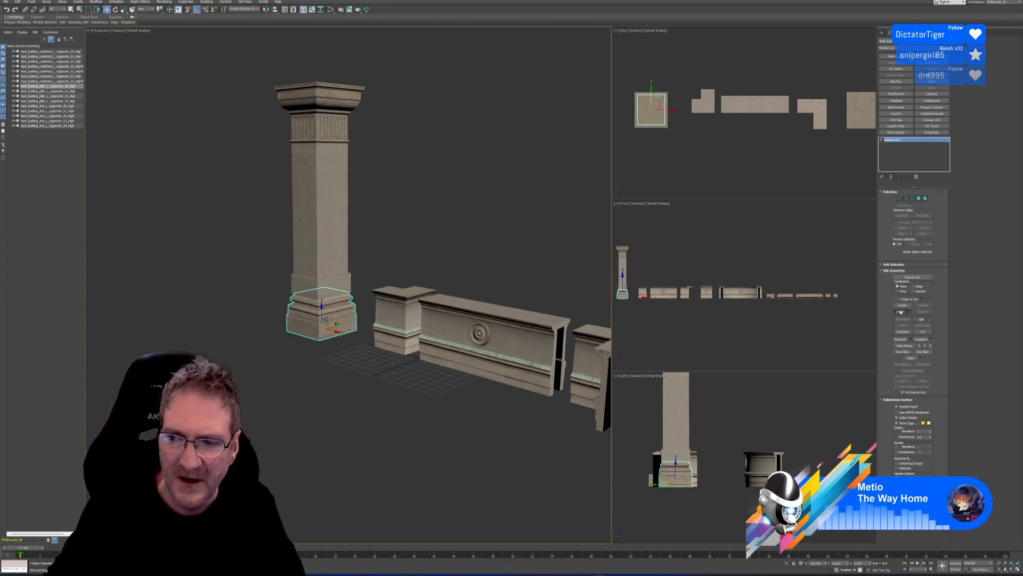
Step: Attach the lower collar, the shaft and the capital to the pillar's base so the pillar is one object
{"action": "left_click", "coordinate": [901, 311]}
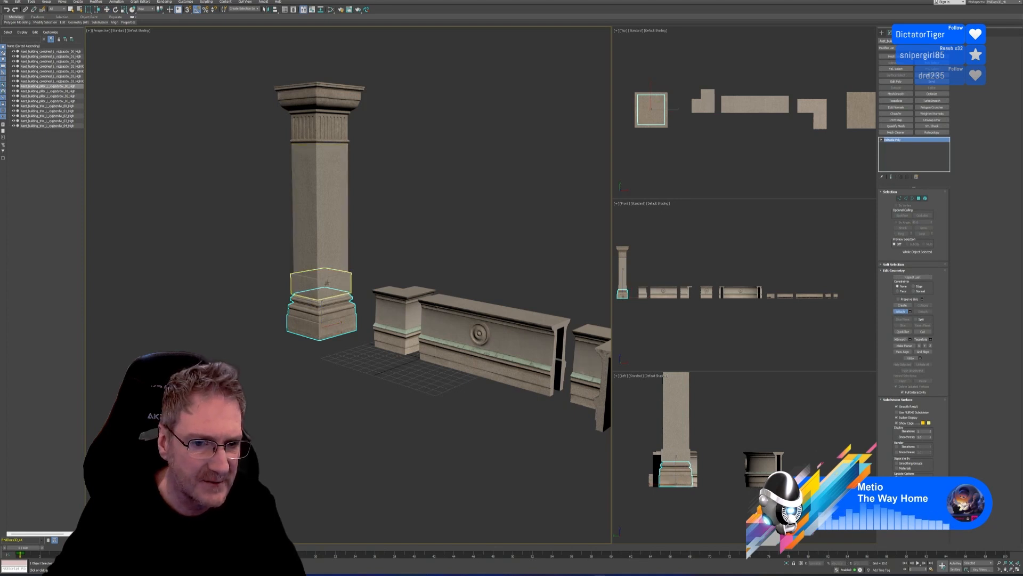
{"action": "left_click", "coordinate": [326, 240]}
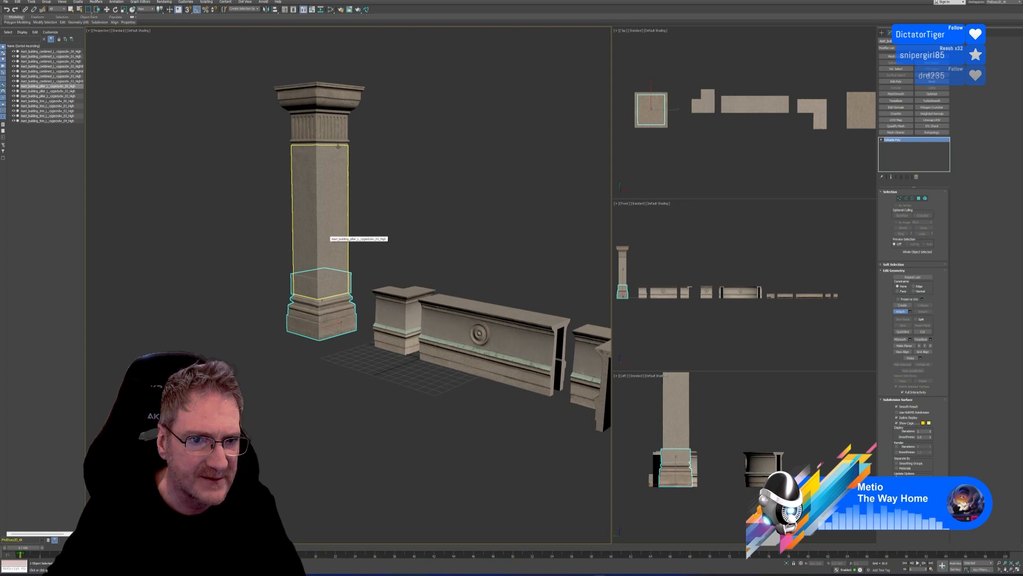
{"action": "left_click", "coordinate": [334, 142]}
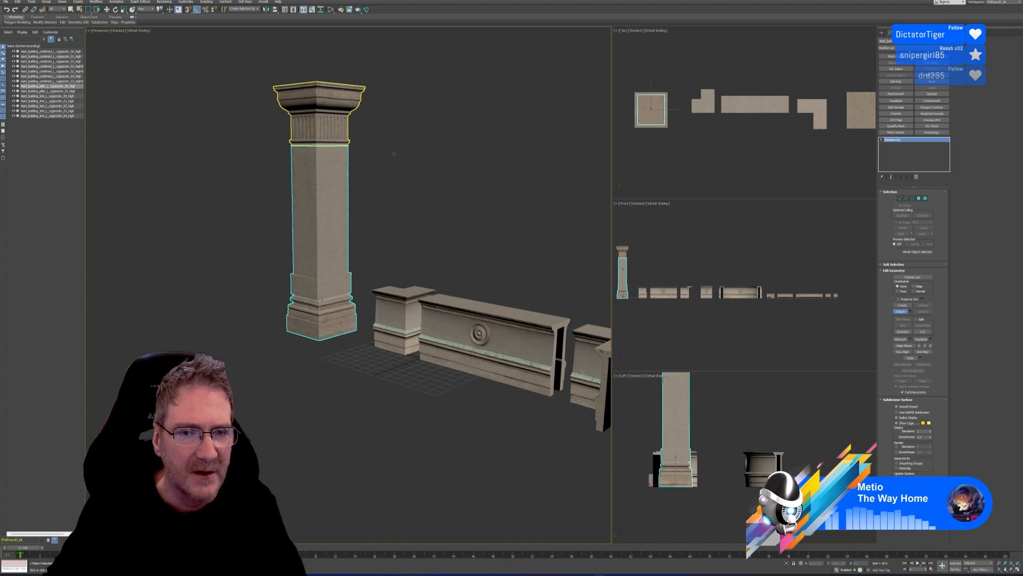
{"action": "left_click", "coordinate": [901, 310]}
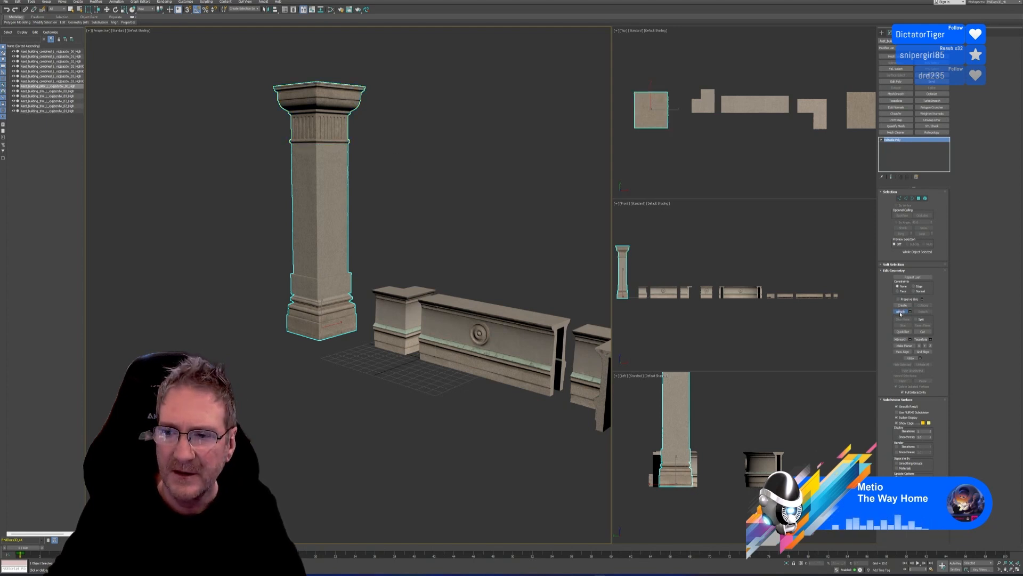
{"action": "key", "text": "w"}
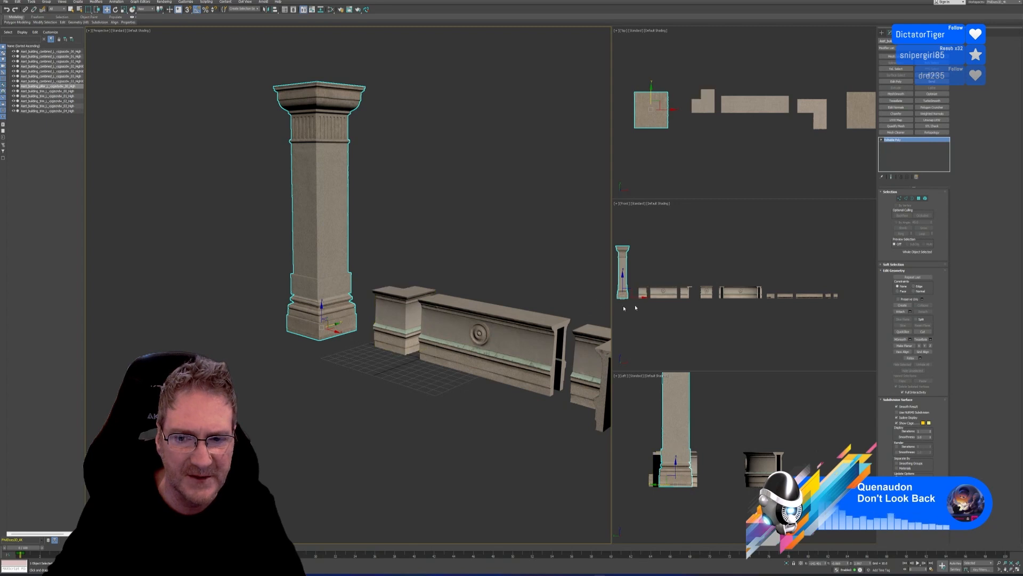
Step: Check the merged pillar against the rest of the kit and save the scene
{"action": "scroll", "coordinate": [640, 311], "scroll_direction": "up", "scroll_amount": 5}
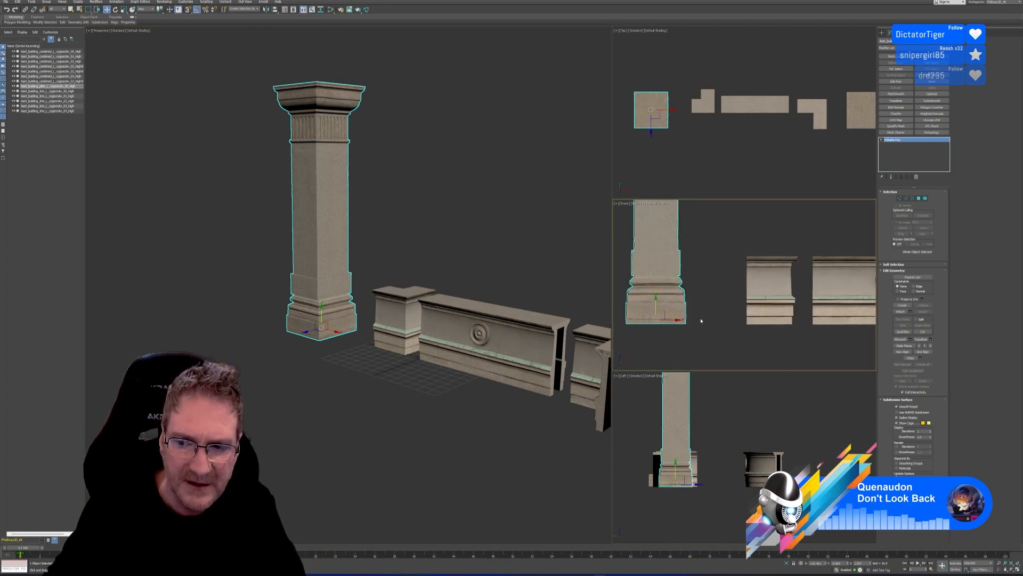
{"action": "scroll", "coordinate": [701, 320], "scroll_direction": "down", "scroll_amount": 10}
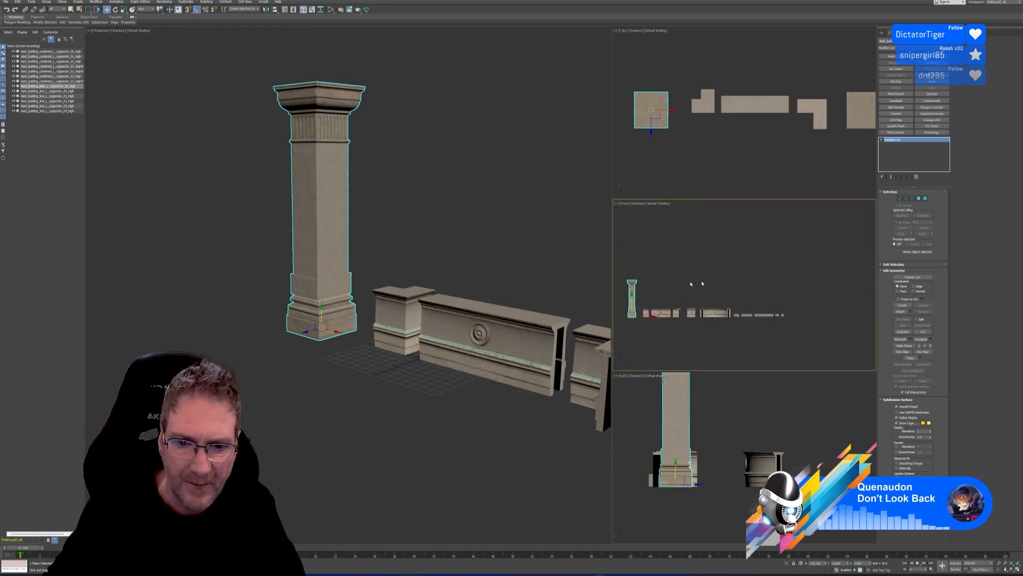
{"action": "middle_click_drag", "start_coordinate": [426, 229], "coordinate": [304, 244], "text": "alt"}
{"action": "scroll", "coordinate": [375, 224], "scroll_direction": "down", "scroll_amount": 5}
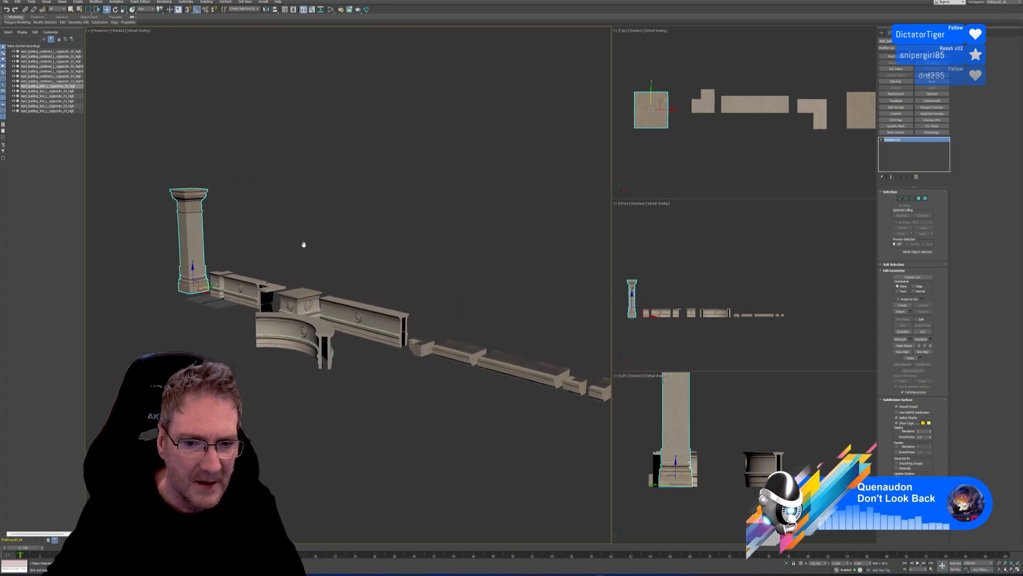
{"action": "scroll", "coordinate": [304, 244], "scroll_direction": "down", "scroll_amount": 3}
{"action": "key", "text": "ctrl+s"}
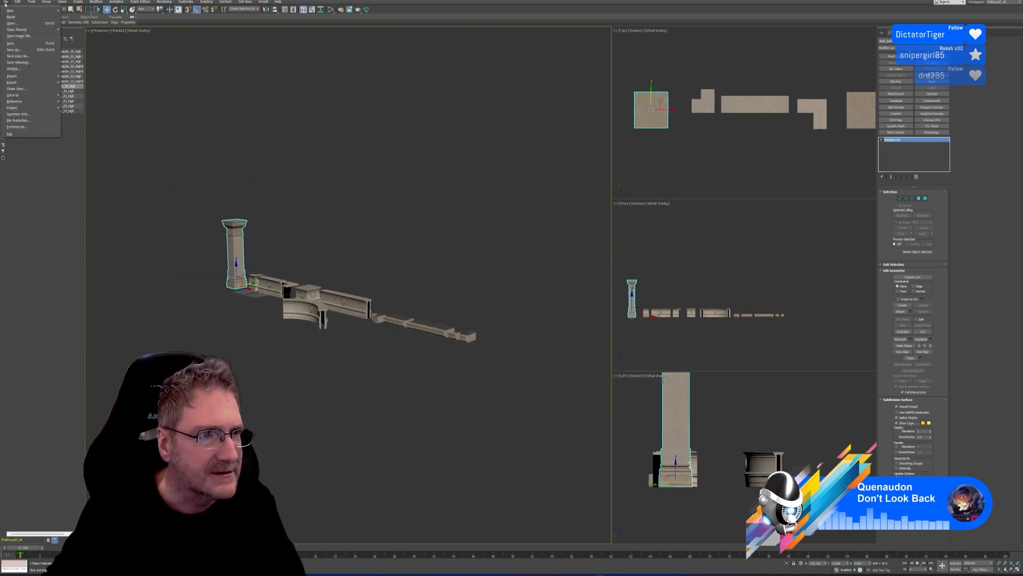
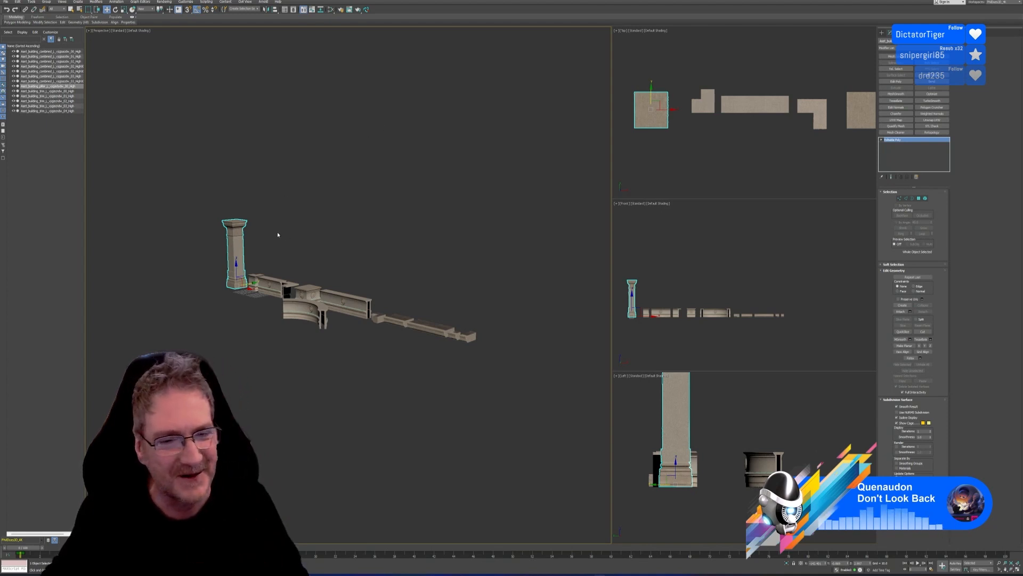
Step: Clone the longest straight trim block as a single copy placed in front of the row of trim pieces
{"action": "scroll", "coordinate": [272, 245], "scroll_direction": "up", "scroll_amount": 4}
{"action": "middle_click_drag", "start_coordinate": [265, 252], "coordinate": [215, 224]}
{"action": "left_click", "coordinate": [474, 360]}
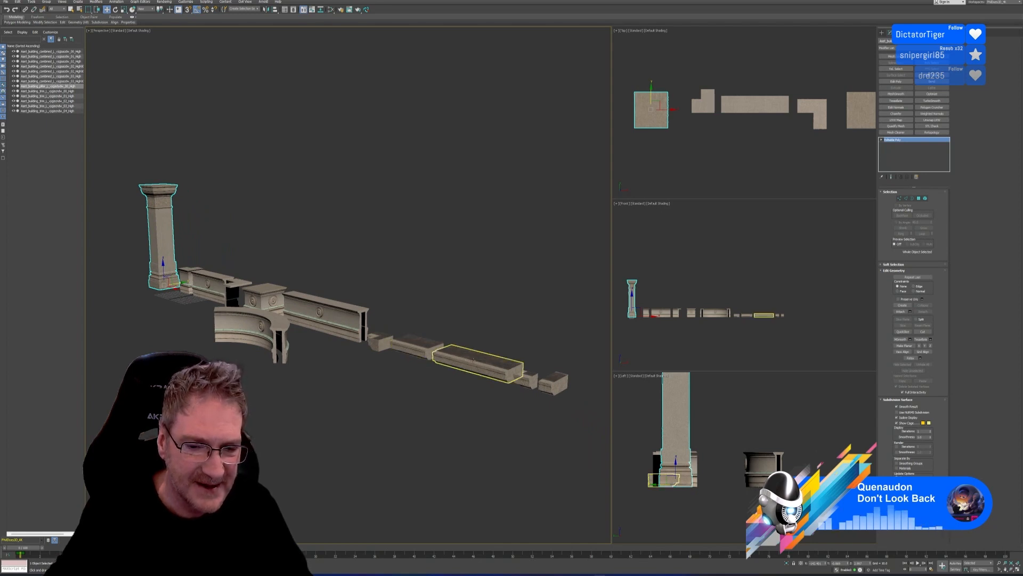
{"action": "left_click", "coordinate": [473, 360]}
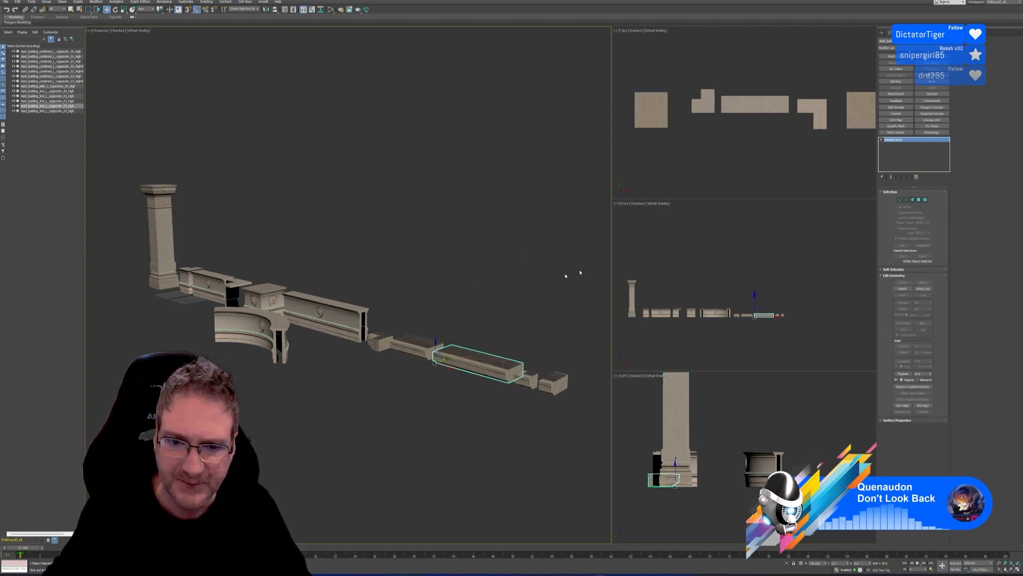
{"action": "scroll", "coordinate": [773, 165], "scroll_direction": "down", "scroll_amount": 2}
{"action": "middle_click_drag", "start_coordinate": [772, 165], "coordinate": [640, 155]}
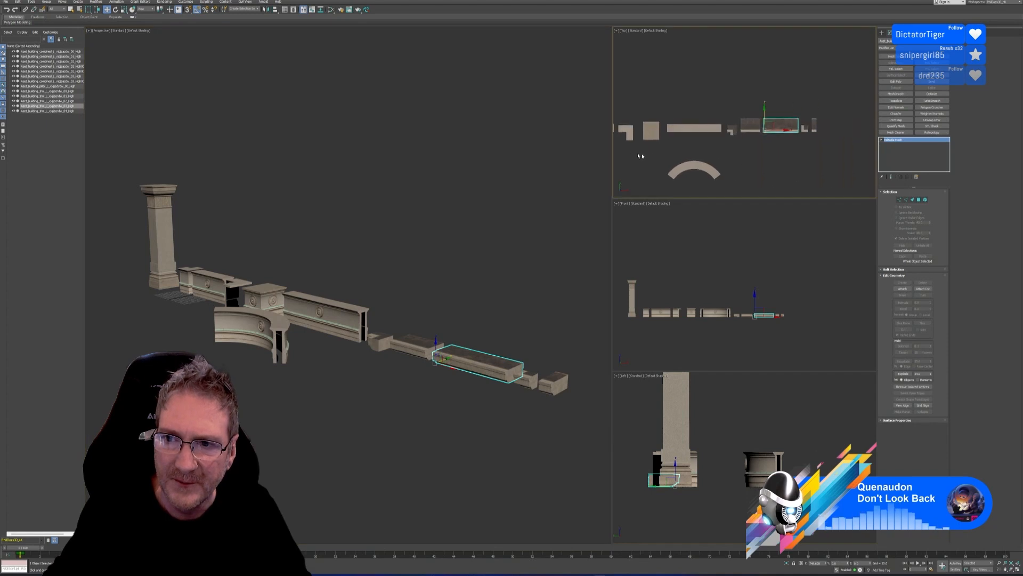
{"action": "middle_click_drag", "start_coordinate": [418, 286], "coordinate": [404, 276]}
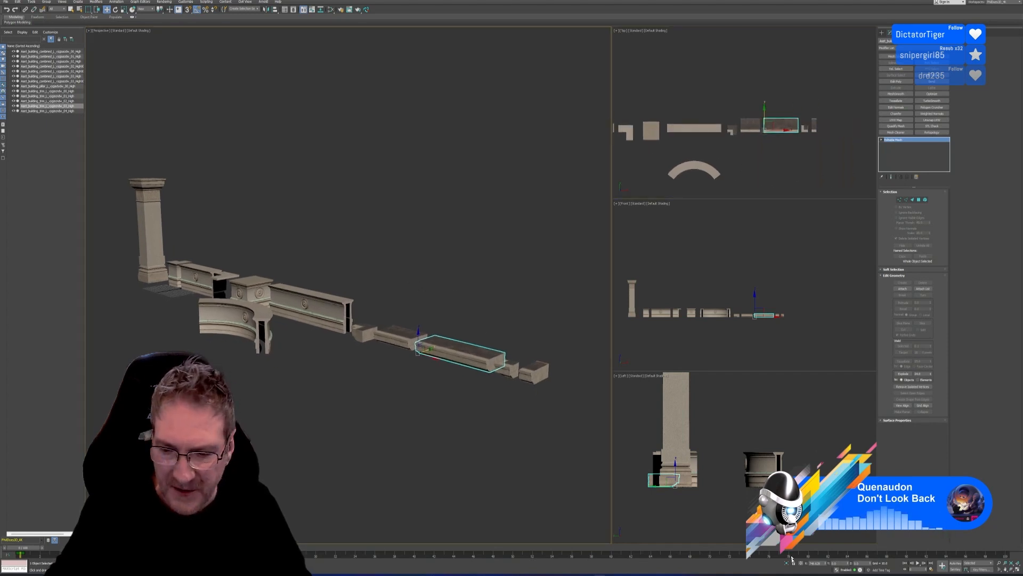
{"action": "middle_click_drag", "start_coordinate": [467, 385], "coordinate": [475, 395]}
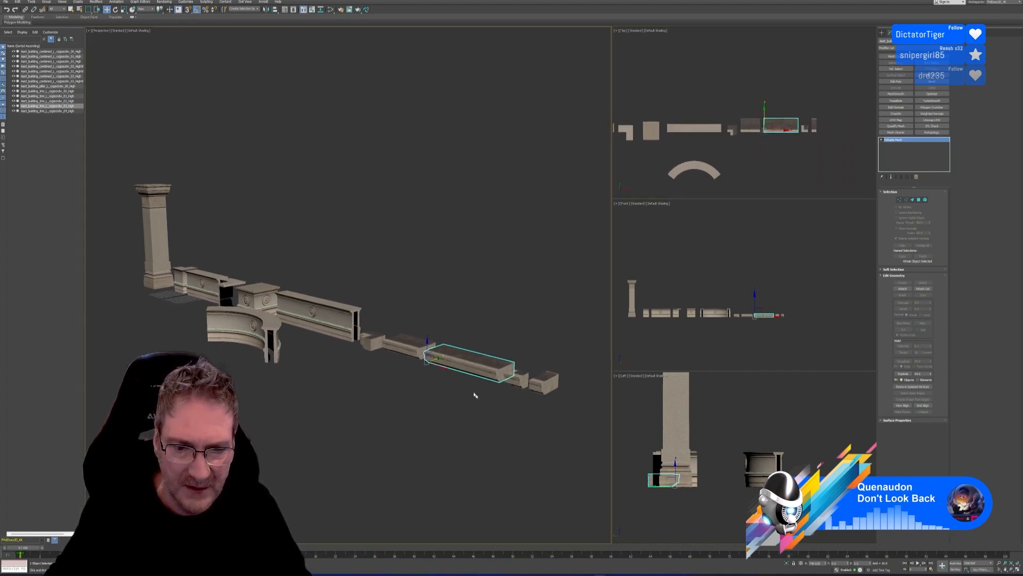
{"action": "left_click_drag", "start_coordinate": [439, 360], "coordinate": [370, 389], "text": "shift"}
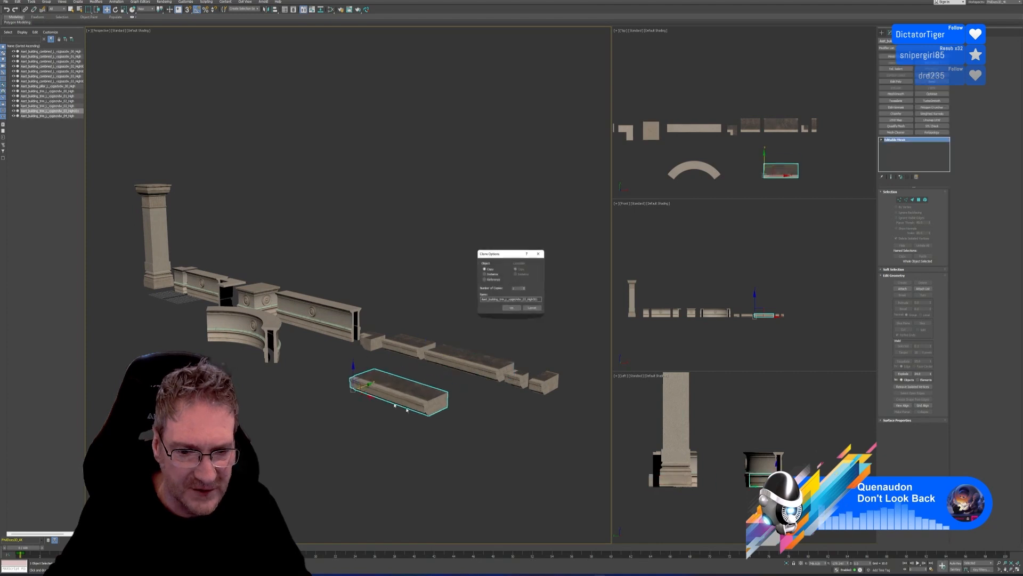
{"action": "left_click", "coordinate": [511, 307]}
Step: Isolate the copied trim block and examine its profile, ends and open underside, including upside down, before leaving isolation
{"action": "left_click", "coordinate": [786, 564]}
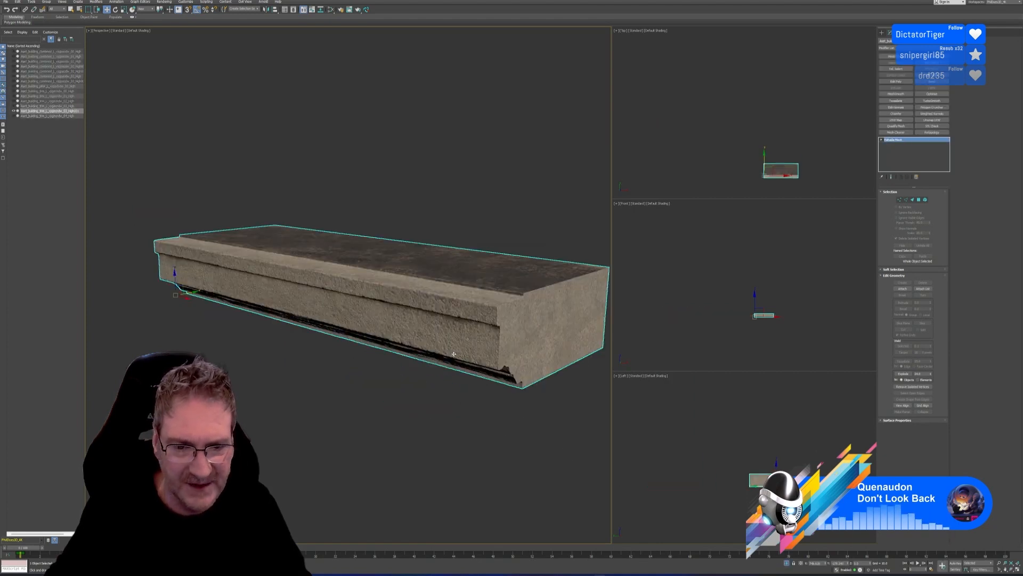
{"action": "scroll", "coordinate": [454, 354], "scroll_direction": "down", "scroll_amount": 3}
{"action": "middle_click_drag", "start_coordinate": [481, 411], "coordinate": [455, 391], "text": "alt"}
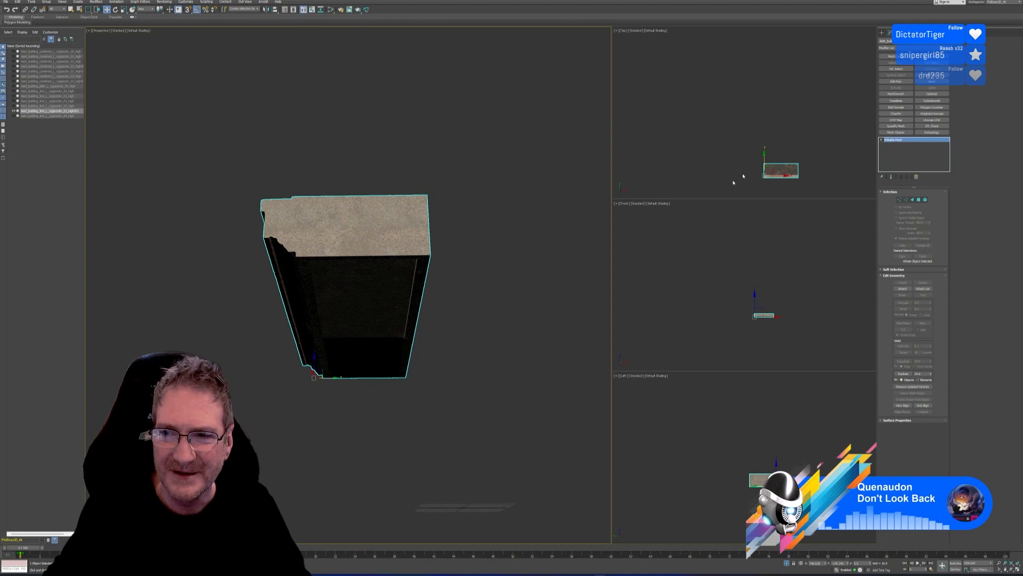
{"action": "middle_click_drag", "start_coordinate": [743, 176], "coordinate": [685, 119]}
{"action": "scroll", "coordinate": [761, 340], "scroll_direction": "up", "scroll_amount": 2}
{"action": "scroll", "coordinate": [762, 434], "scroll_direction": "up", "scroll_amount": 5}
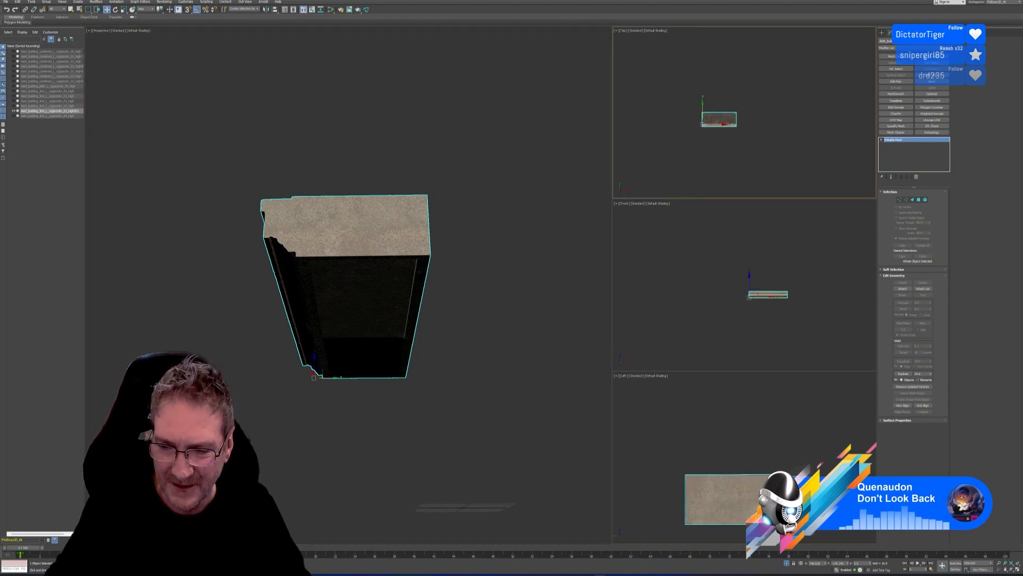
{"action": "mouse_move", "coordinate": [496, 379]}
{"action": "middle_mouse_down", "text": "alt"}
{"action": "mouse_move", "coordinate": [456, 359]}
{"action": "mouse_move", "coordinate": [434, 381]}
{"action": "mouse_move", "coordinate": [435, 397]}
{"action": "mouse_move", "coordinate": [407, 393]}
{"action": "mouse_move", "coordinate": [453, 390]}
{"action": "mouse_move", "coordinate": [466, 407]}
{"action": "mouse_move", "coordinate": [479, 386]}
{"action": "mouse_move", "coordinate": [505, 388]}
{"action": "mouse_move", "coordinate": [484, 405]}
{"action": "mouse_move", "coordinate": [469, 400]}
{"action": "mouse_move", "coordinate": [472, 356]}
{"action": "mouse_move", "coordinate": [504, 372]}
{"action": "middle_mouse_up", "text": "alt"}
{"action": "middle_click_drag", "start_coordinate": [509, 375], "coordinate": [516, 403], "text": "alt"}
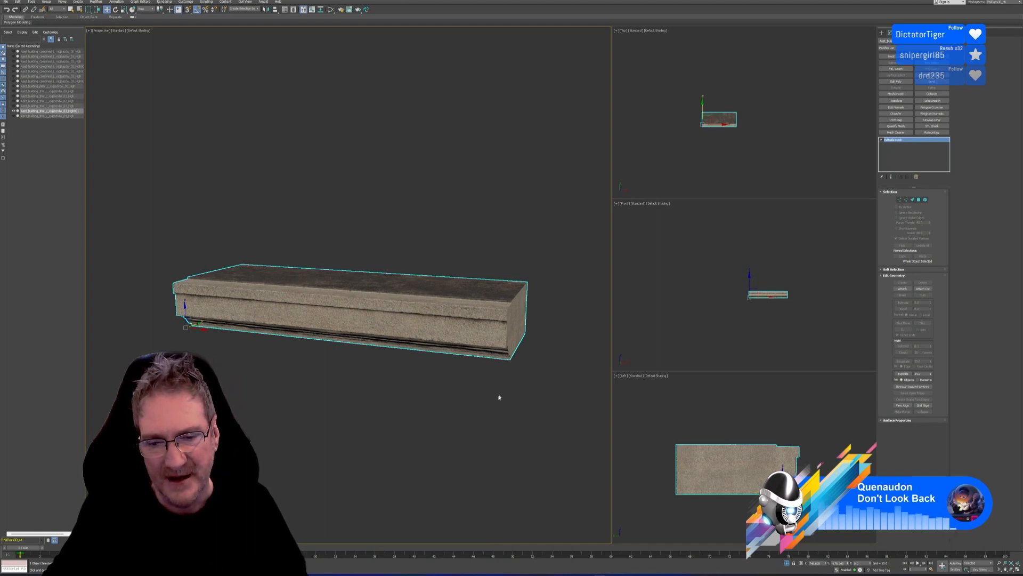
{"action": "middle_click_drag", "start_coordinate": [505, 397], "coordinate": [373, 366], "text": "alt"}
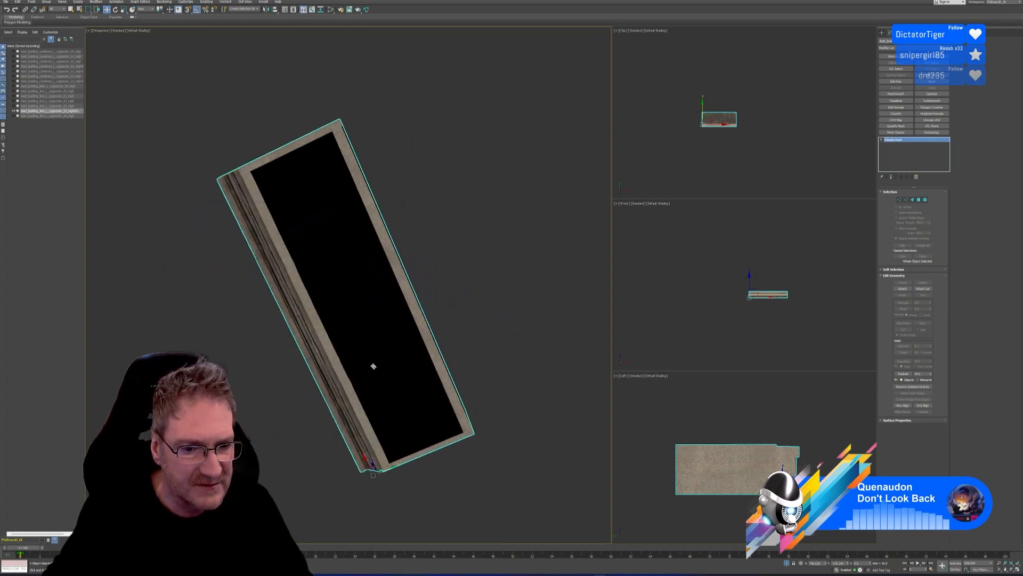
{"action": "middle_click_drag", "start_coordinate": [394, 295], "coordinate": [419, 281], "text": "alt"}
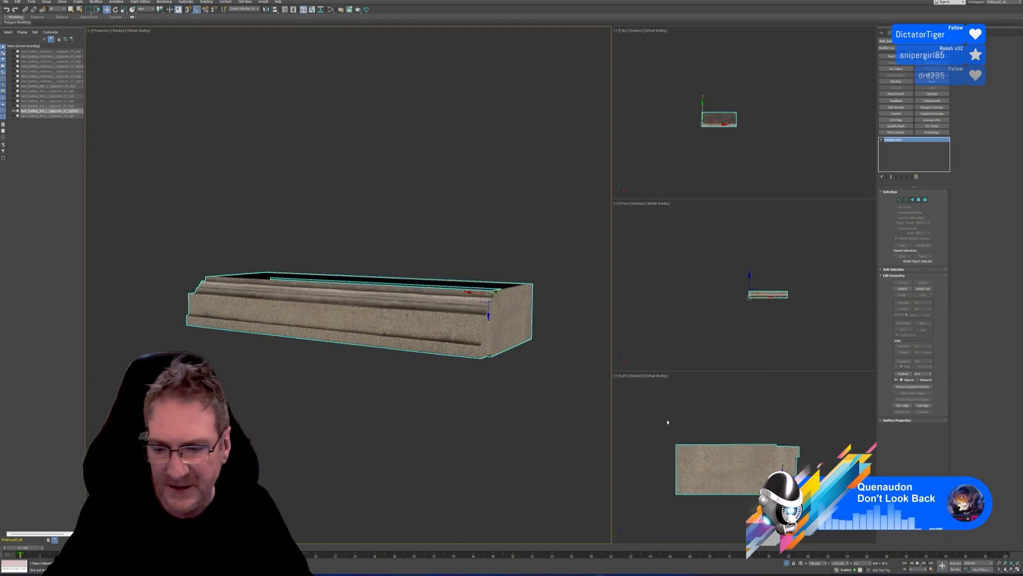
{"action": "mouse_move", "coordinate": [522, 383]}
{"action": "middle_mouse_down", "text": "alt"}
{"action": "mouse_move", "coordinate": [512, 384]}
{"action": "mouse_move", "coordinate": [540, 384]}
{"action": "middle_mouse_up", "text": "alt"}
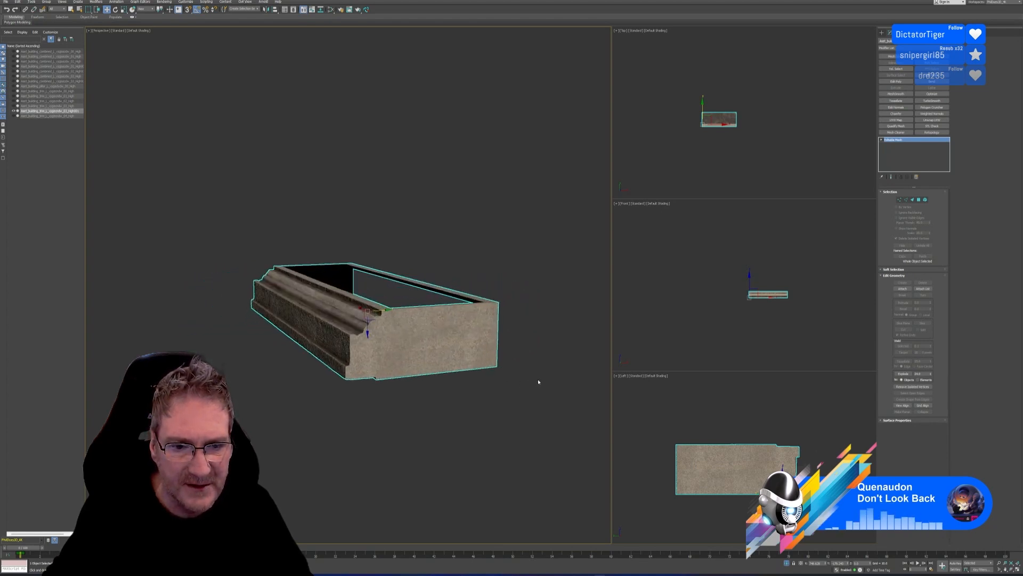
{"action": "left_click", "coordinate": [787, 564]}
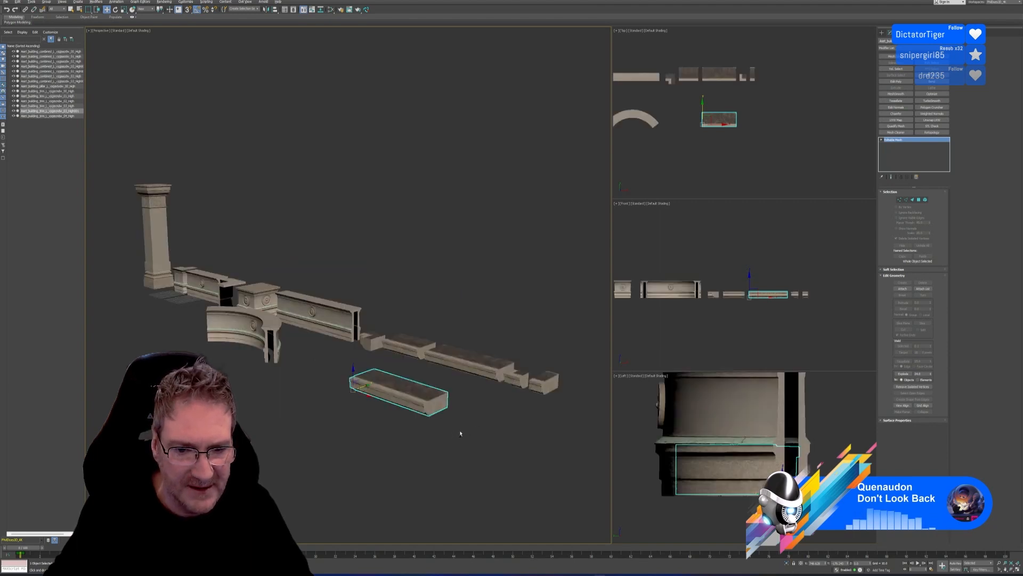
Step: Centre the pivot of the copied trim block to the object, with the Rotate tool active
{"action": "middle_click_drag", "start_coordinate": [460, 433], "coordinate": [460, 426], "text": "alt"}
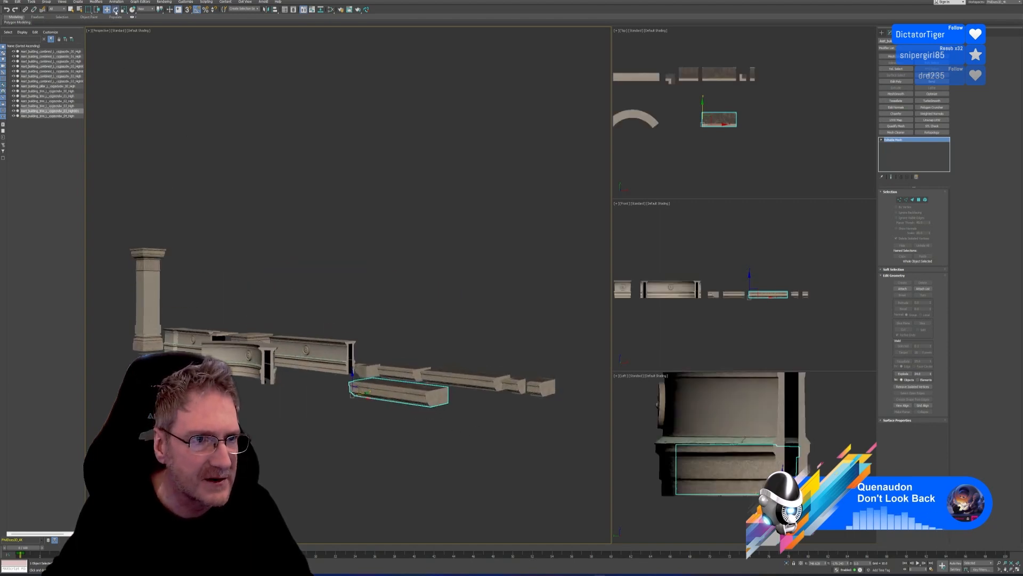
{"action": "left_click", "coordinate": [115, 10]}
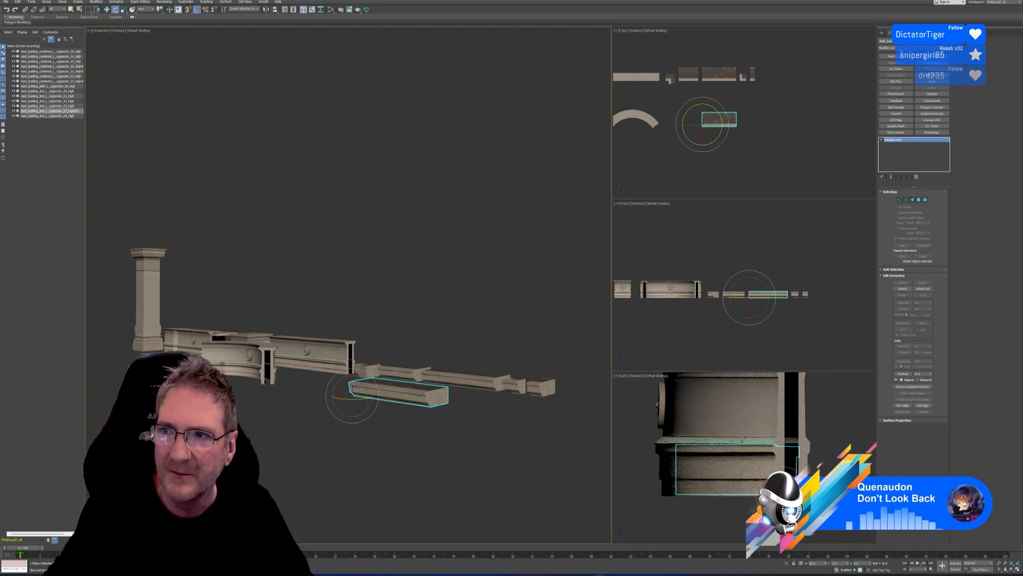
{"action": "left_click", "coordinate": [898, 33]}
{"action": "left_click", "coordinate": [913, 71]}
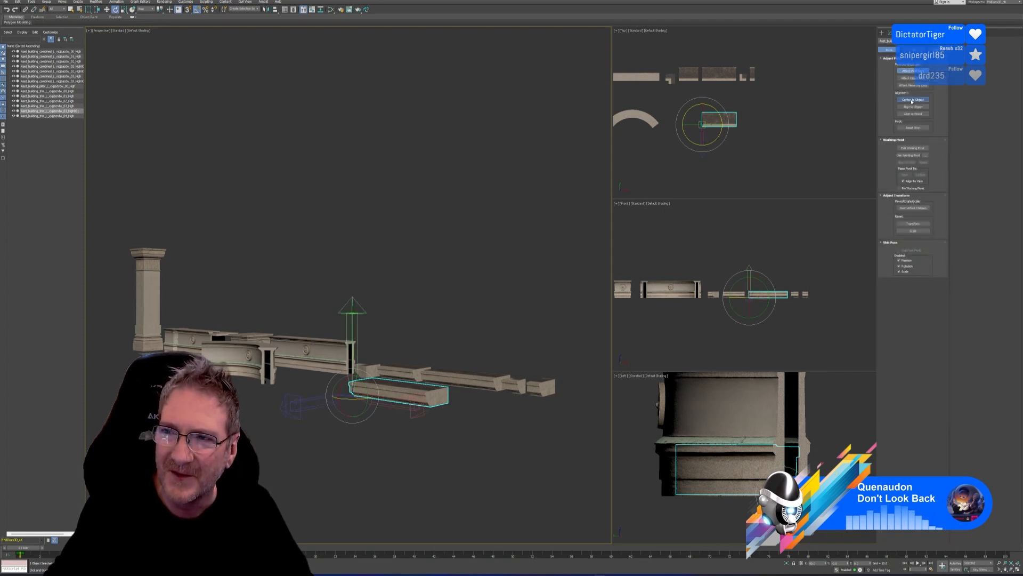
{"action": "left_click", "coordinate": [912, 99]}
{"action": "left_click", "coordinate": [913, 71]}
Step: Rotate the copied trim block upside down in the front view so its open side faces up
{"action": "scroll", "coordinate": [778, 267], "scroll_direction": "up", "scroll_amount": 4}
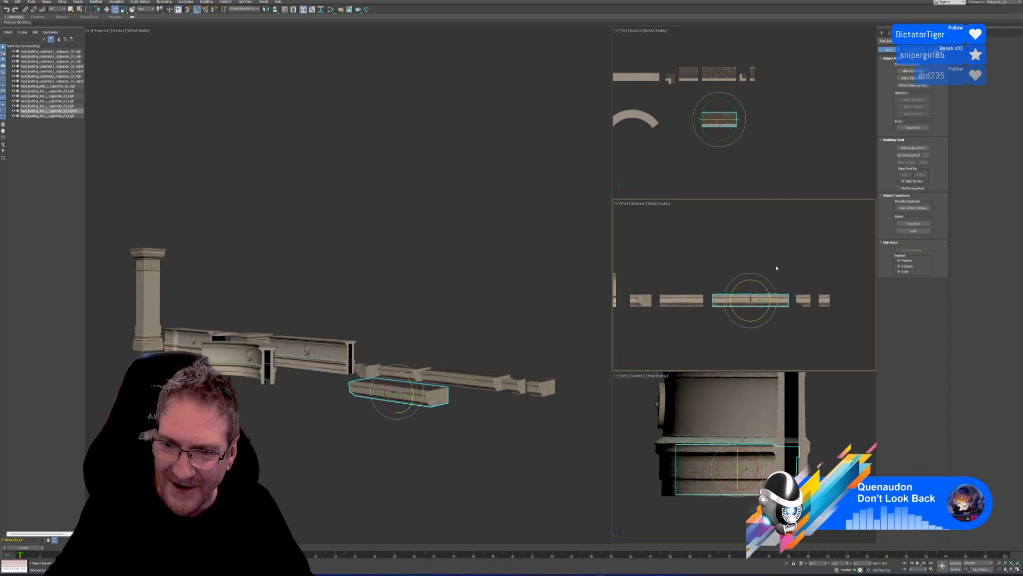
{"action": "middle_click_drag", "start_coordinate": [768, 281], "coordinate": [750, 266]}
{"action": "left_click_drag", "start_coordinate": [745, 268], "coordinate": [797, 306]}
{"action": "scroll", "coordinate": [413, 320], "scroll_direction": "up", "scroll_amount": 6}
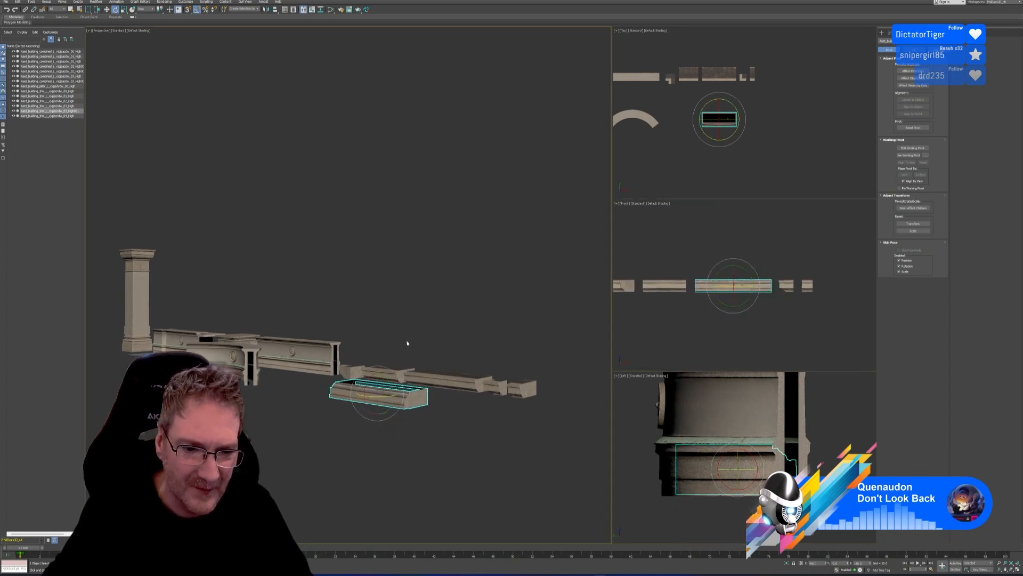
{"action": "middle_click_drag", "start_coordinate": [399, 291], "coordinate": [384, 239]}
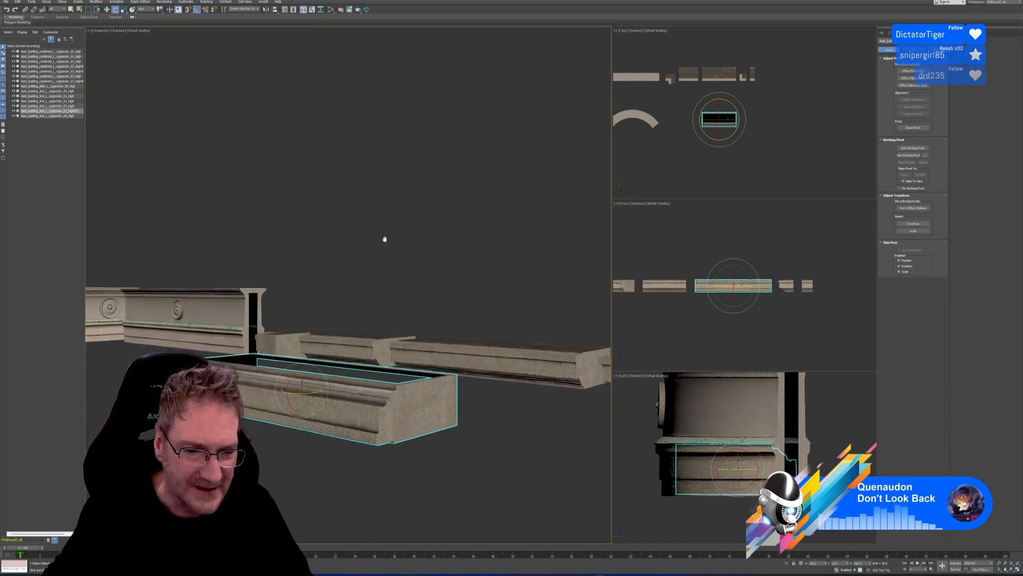
{"action": "mouse_move", "coordinate": [478, 433]}
{"action": "middle_mouse_down", "text": "alt"}
{"action": "mouse_move", "coordinate": [475, 417]}
{"action": "mouse_move", "coordinate": [478, 432]}
{"action": "middle_mouse_up", "text": "alt"}
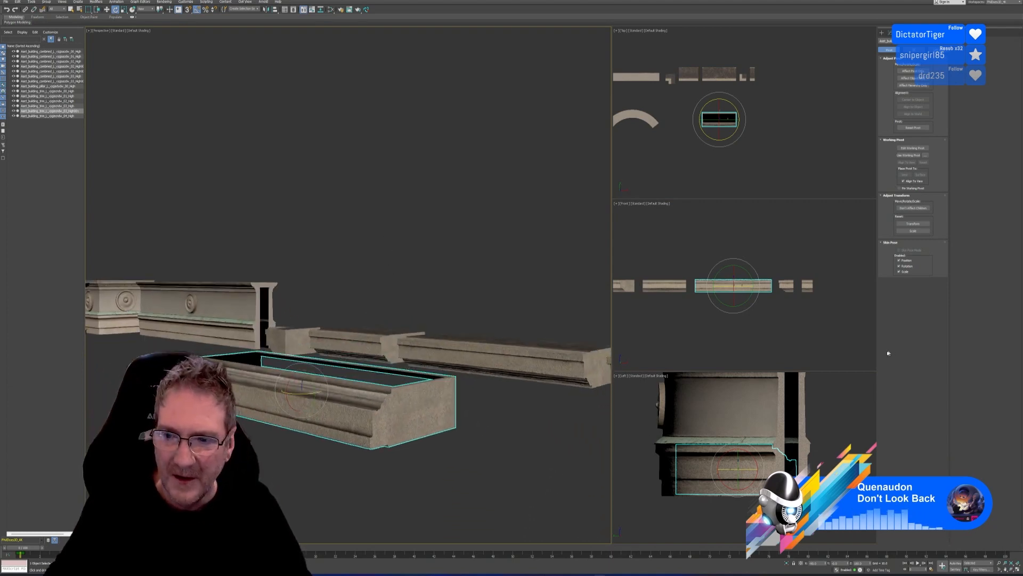
Step: Isolate the flipped trim block and clone it as a single copy directly above, leaving a small gap
{"action": "left_click", "coordinate": [787, 563]}
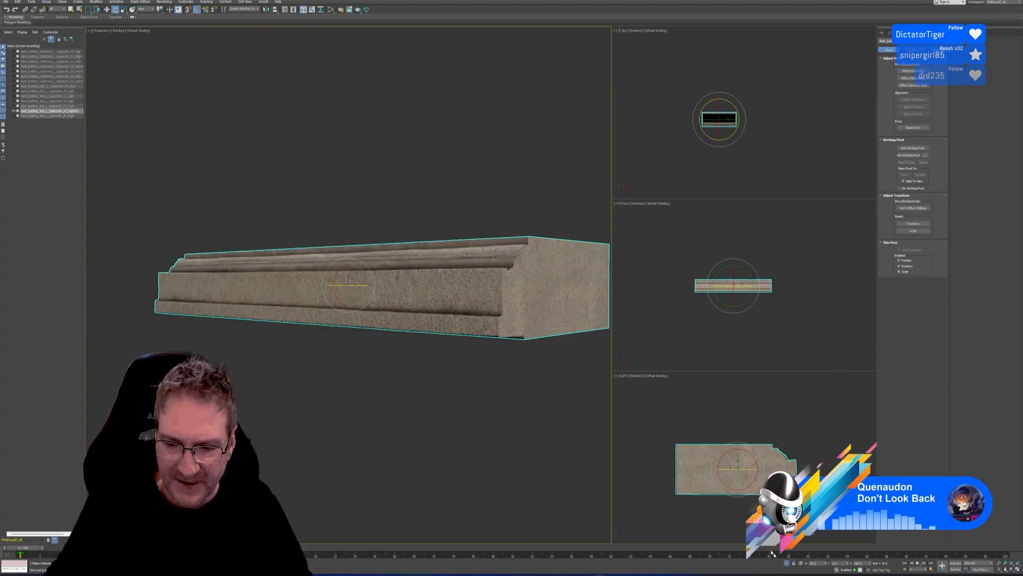
{"action": "left_click", "coordinate": [106, 9]}
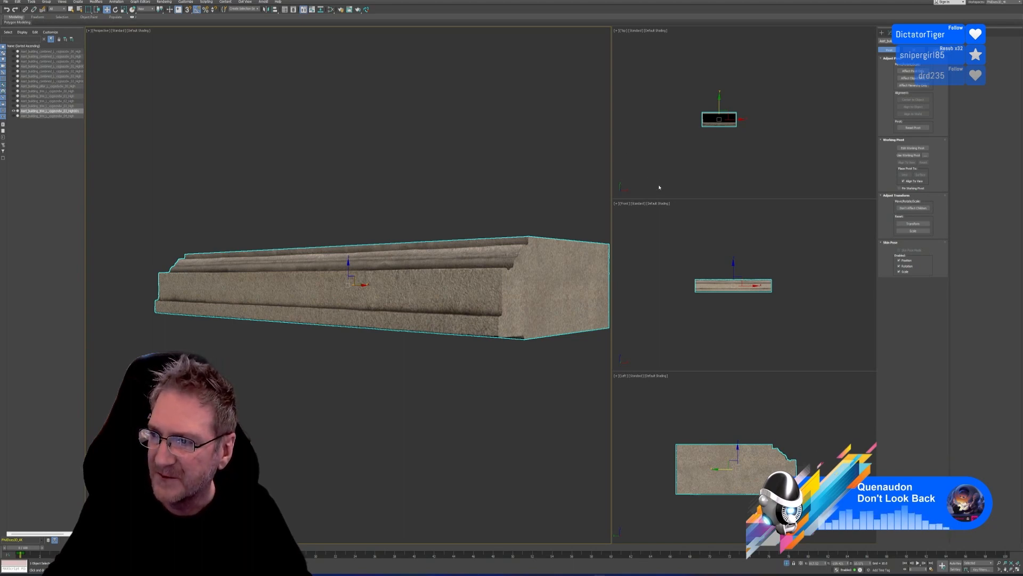
{"action": "left_click", "coordinate": [889, 33]}
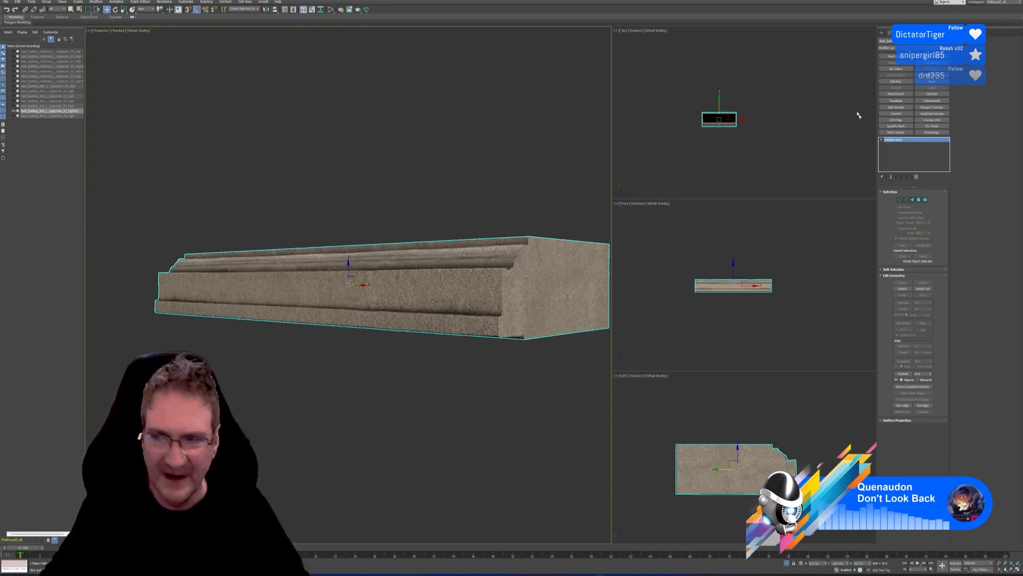
{"action": "middle_click_drag", "start_coordinate": [750, 315], "coordinate": [757, 322]}
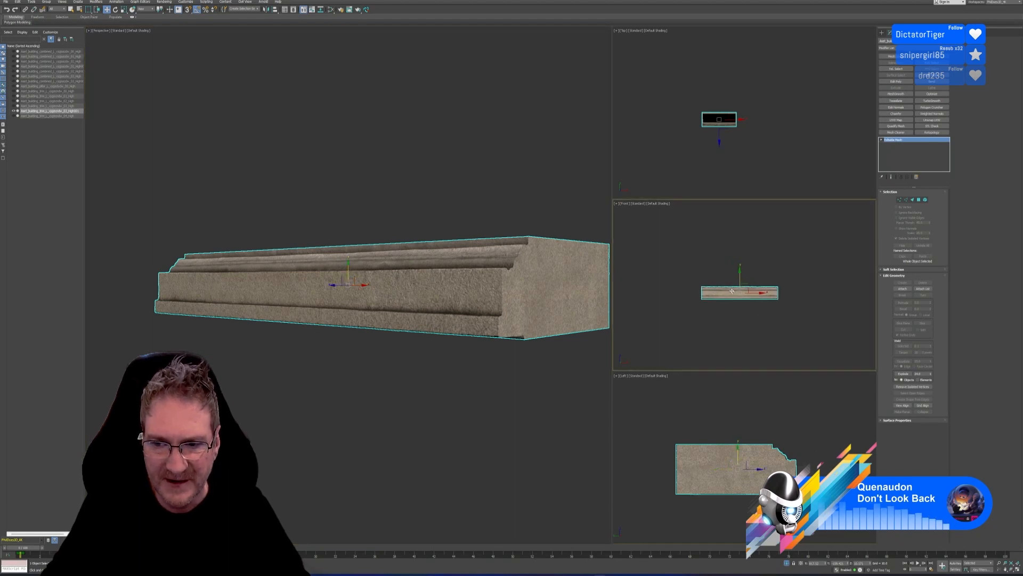
{"action": "scroll", "coordinate": [739, 290], "scroll_direction": "up", "scroll_amount": 4}
{"action": "middle_click_drag", "start_coordinate": [738, 249], "coordinate": [733, 250]}
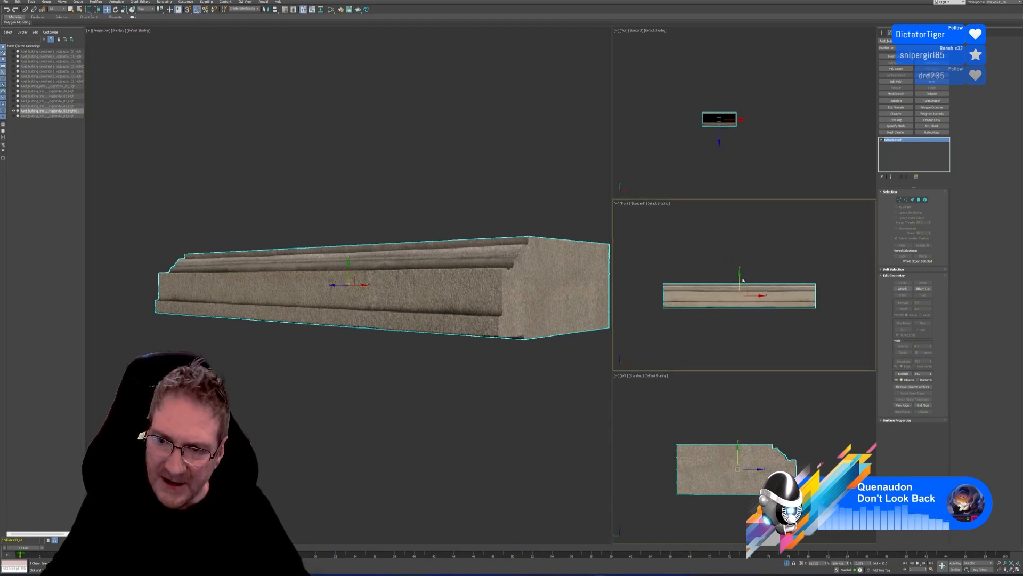
{"action": "left_click_drag", "start_coordinate": [739, 271], "coordinate": [740, 242], "text": "shift"}
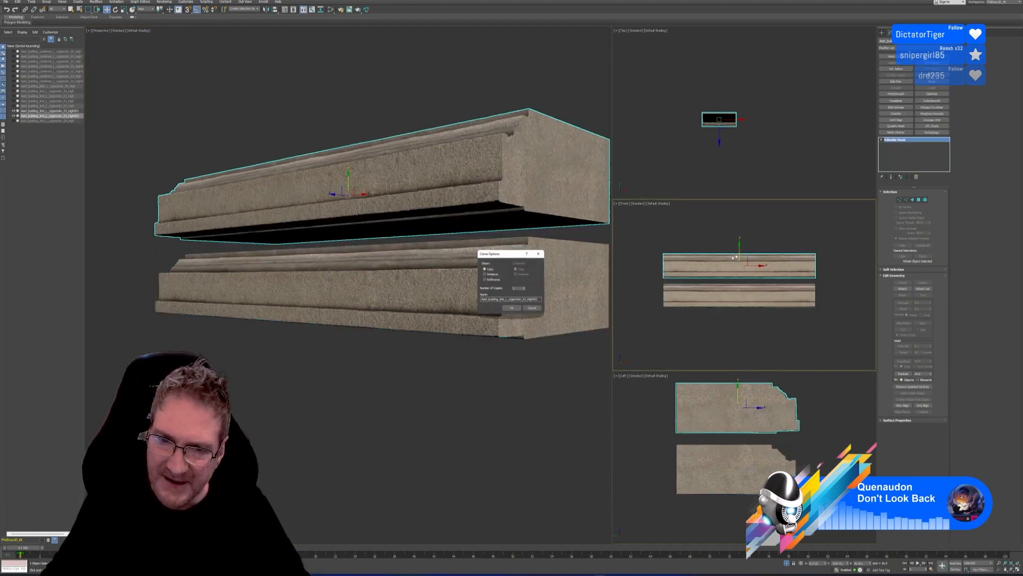
{"action": "left_click", "coordinate": [512, 309]}
Step: Scale the upper trim copy down vertically to about 40% of its height, keeping its length and depth
{"action": "key", "text": "r"}
{"action": "scroll", "coordinate": [490, 208], "scroll_direction": "down", "scroll_amount": 2}
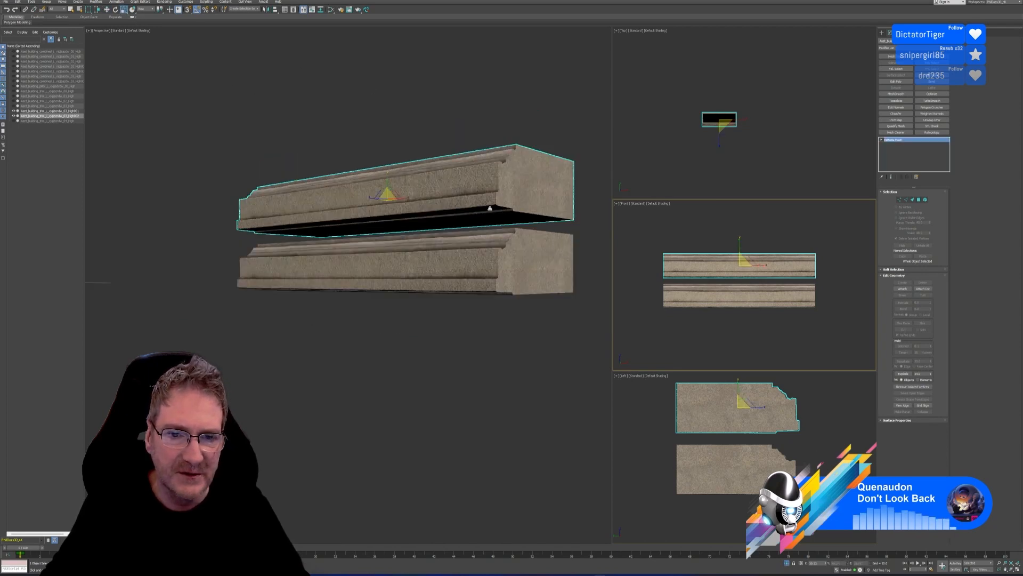
{"action": "scroll", "coordinate": [490, 208], "scroll_direction": "down", "scroll_amount": 2}
{"action": "middle_click_drag", "start_coordinate": [449, 218], "coordinate": [428, 281]}
{"action": "left_click_drag", "start_coordinate": [398, 243], "coordinate": [393, 266]}
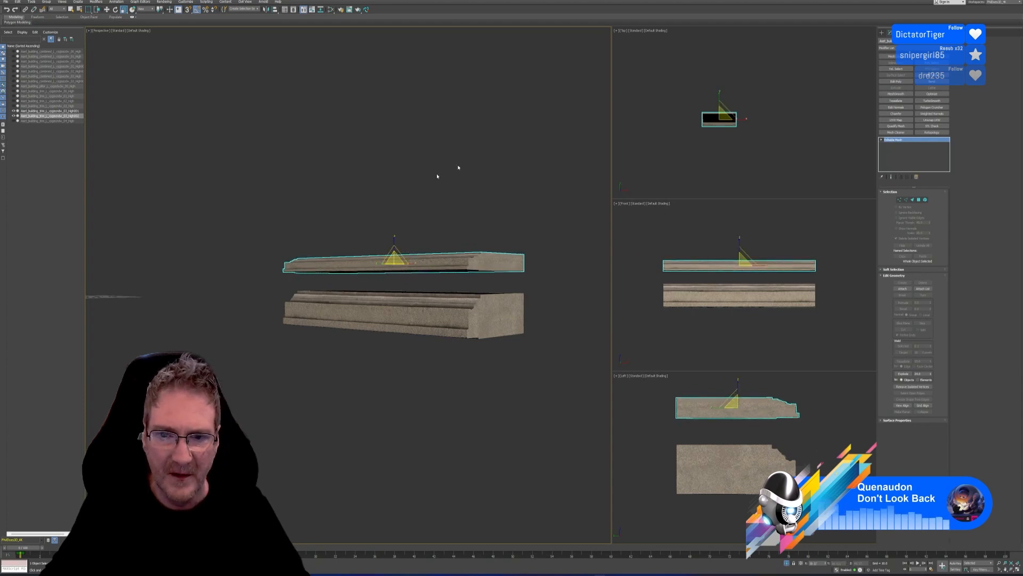
{"action": "middle_click_drag", "start_coordinate": [499, 300], "coordinate": [495, 305], "text": "alt"}
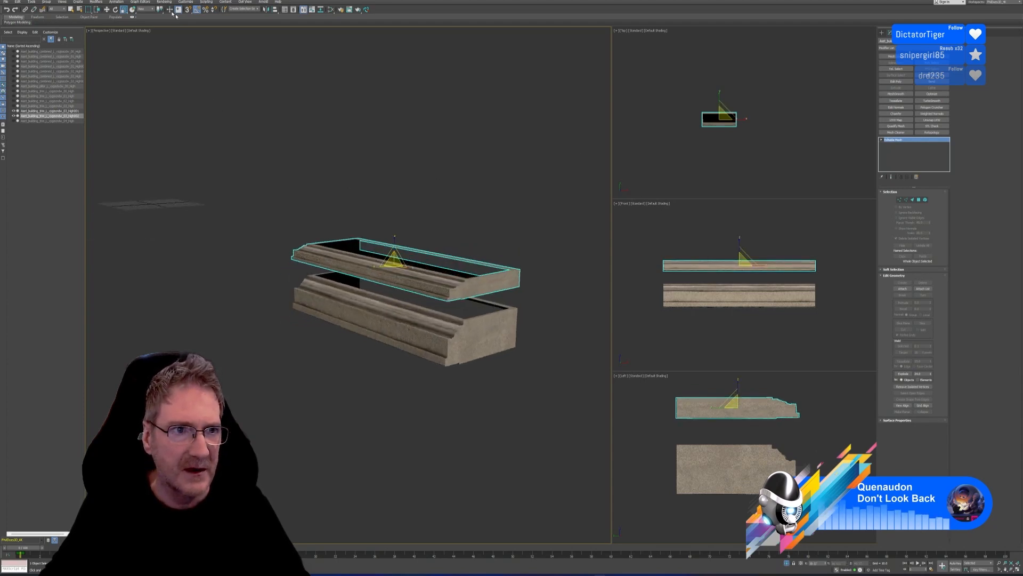
Step: Rotate the thin upper copy 180 degrees in the front view so its open side faces down
{"action": "left_click", "coordinate": [115, 10]}
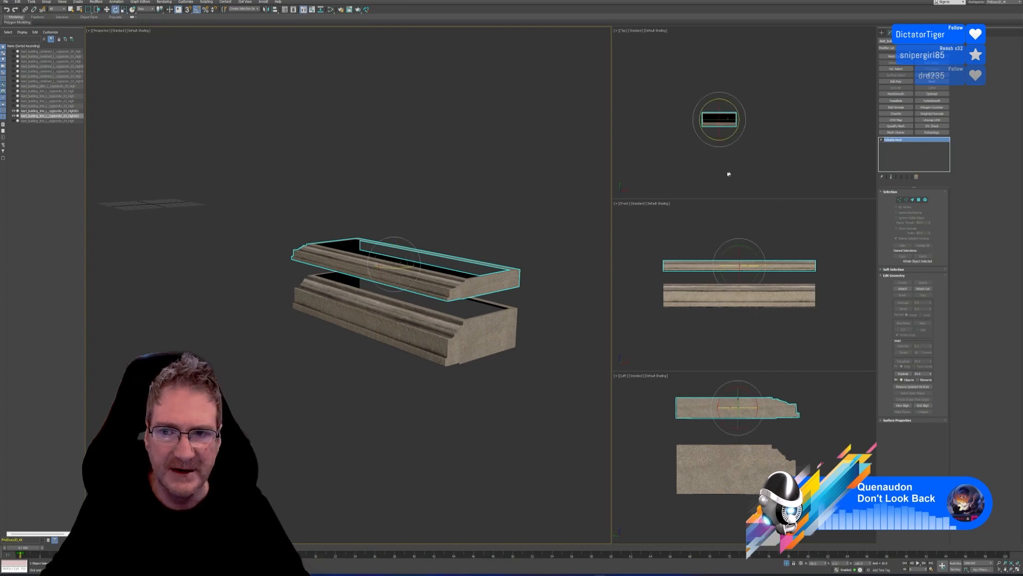
{"action": "middle_click_drag", "start_coordinate": [767, 234], "coordinate": [756, 233]}
{"action": "mouse_move", "coordinate": [741, 250]}
{"action": "left_mouse_down"}
{"action": "mouse_move", "coordinate": [769, 256]}
{"action": "mouse_move", "coordinate": [756, 250]}
{"action": "left_mouse_up"}
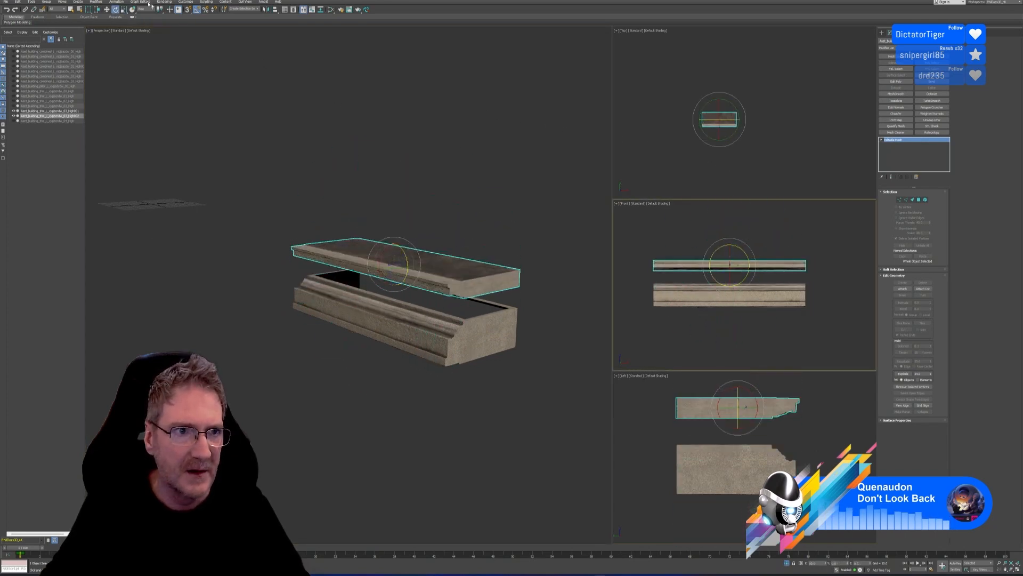
Step: Lower the thin upper piece vertically until it sits on the trim block, closing the gap, and deselect it
{"action": "left_click", "coordinate": [107, 10]}
{"action": "middle_click_drag", "start_coordinate": [494, 303], "coordinate": [486, 302], "text": "alt"}
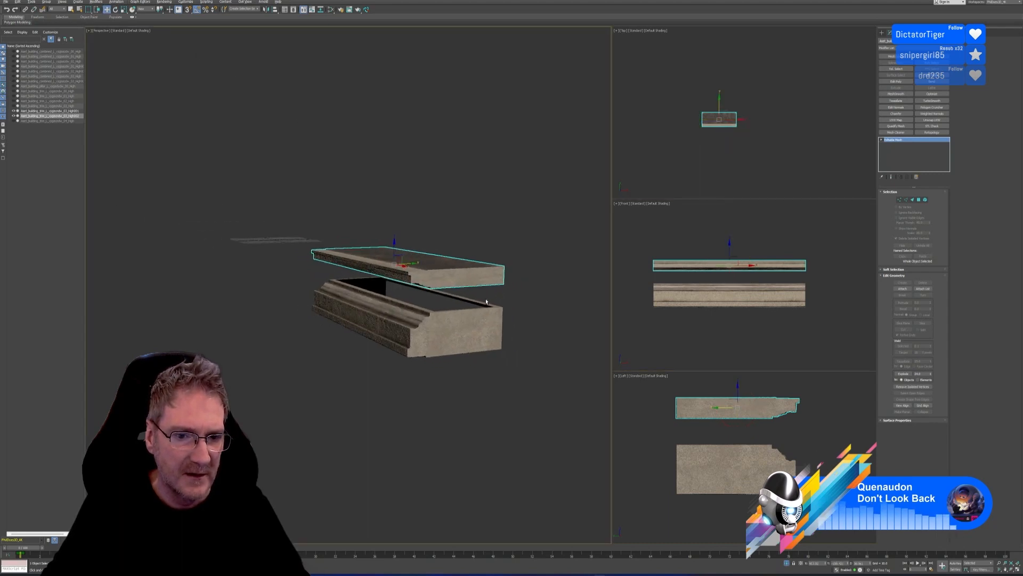
{"action": "left_click_drag", "start_coordinate": [400, 252], "coordinate": [400, 270]}
{"action": "mouse_move", "coordinate": [405, 381]}
{"action": "middle_mouse_down", "text": "alt"}
{"action": "mouse_move", "coordinate": [443, 375]}
{"action": "mouse_move", "coordinate": [442, 361]}
{"action": "mouse_move", "coordinate": [375, 375]}
{"action": "mouse_move", "coordinate": [374, 384]}
{"action": "mouse_move", "coordinate": [403, 383]}
{"action": "mouse_move", "coordinate": [411, 370]}
{"action": "mouse_move", "coordinate": [473, 372]}
{"action": "mouse_move", "coordinate": [485, 388]}
{"action": "mouse_move", "coordinate": [425, 389]}
{"action": "mouse_move", "coordinate": [408, 365]}
{"action": "mouse_move", "coordinate": [470, 376]}
{"action": "mouse_move", "coordinate": [413, 382]}
{"action": "middle_mouse_up", "text": "alt"}
{"action": "left_click", "coordinate": [411, 368]}
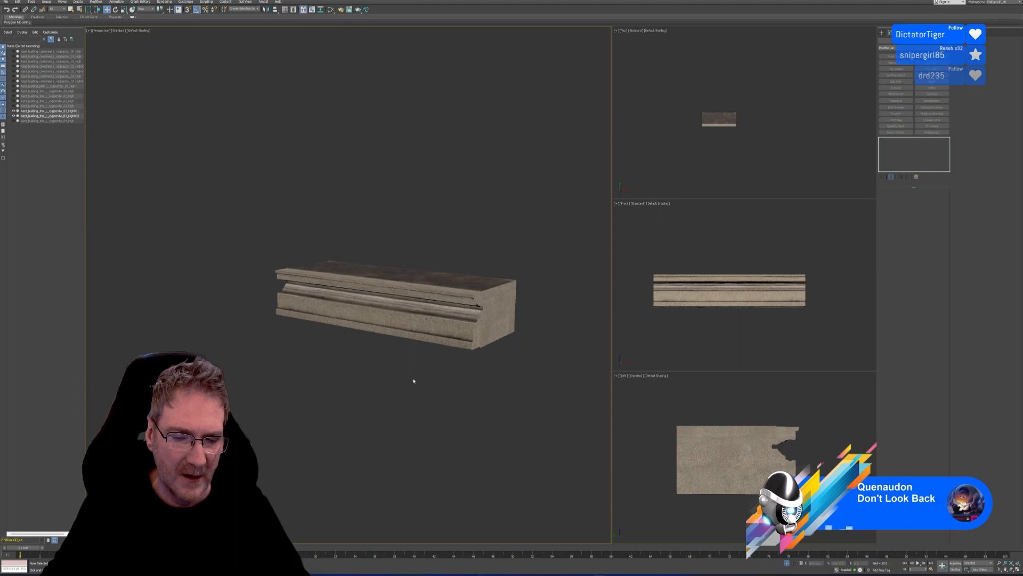
Step: Examine the seam between the two stacked trim pieces at the end face and along the front moulding
{"action": "left_click", "coordinate": [495, 296]}
{"action": "scroll", "coordinate": [494, 297], "scroll_direction": "up", "scroll_amount": 5}
{"action": "mouse_move", "coordinate": [450, 213]}
{"action": "middle_mouse_down", "text": "alt"}
{"action": "mouse_move", "coordinate": [409, 181]}
{"action": "mouse_move", "coordinate": [442, 230]}
{"action": "middle_mouse_up", "text": "alt"}
{"action": "left_click", "coordinate": [429, 209]}
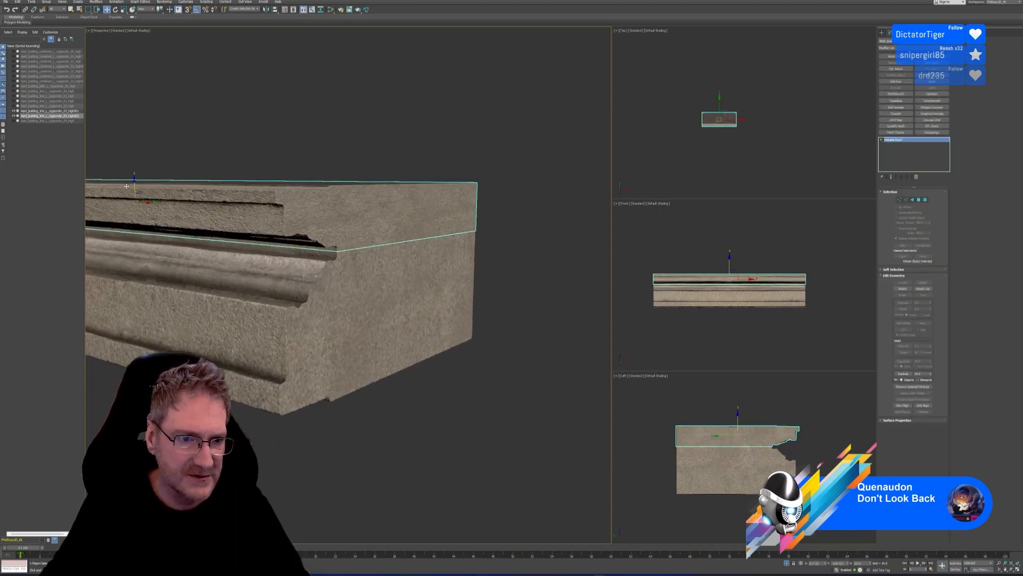
{"action": "left_click", "coordinate": [291, 144]}
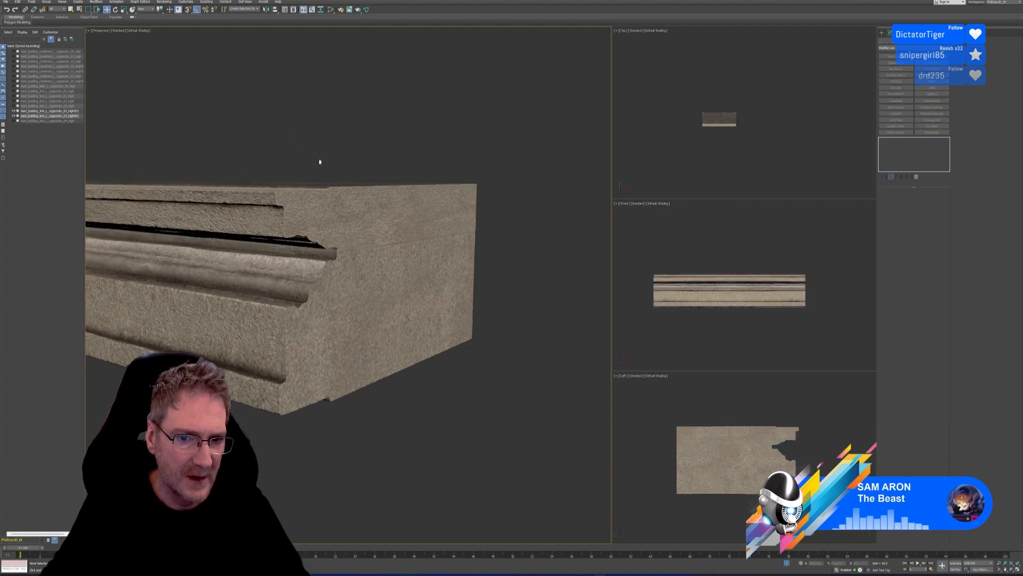
{"action": "scroll", "coordinate": [319, 160], "scroll_direction": "down", "scroll_amount": 4}
{"action": "middle_click_drag", "start_coordinate": [327, 152], "coordinate": [432, 237], "text": "alt"}
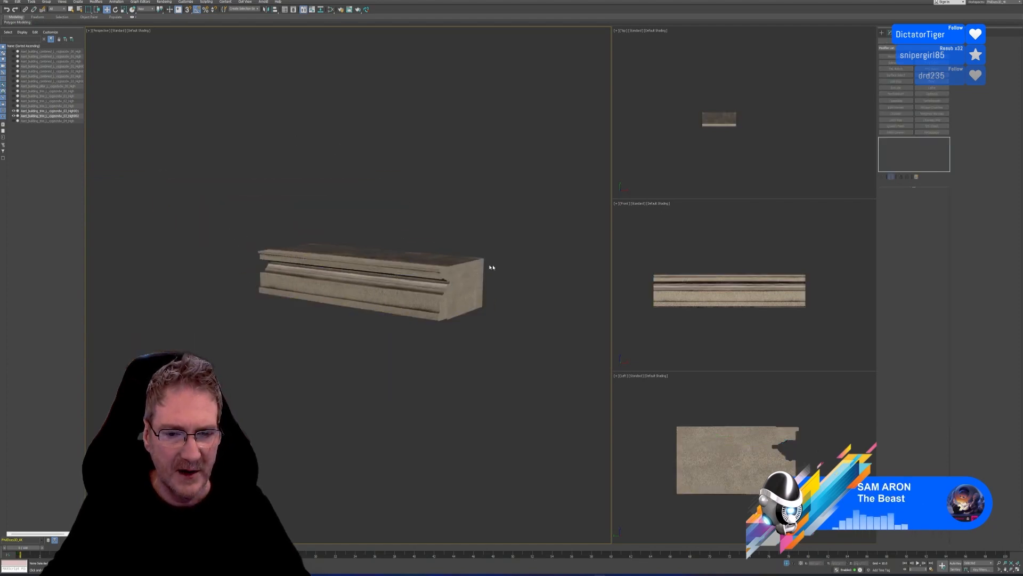
{"action": "mouse_move", "coordinate": [506, 329]}
{"action": "middle_mouse_down", "text": "alt"}
{"action": "mouse_move", "coordinate": [450, 333]}
{"action": "mouse_move", "coordinate": [459, 318]}
{"action": "mouse_move", "coordinate": [494, 330]}
{"action": "middle_mouse_up", "text": "alt"}
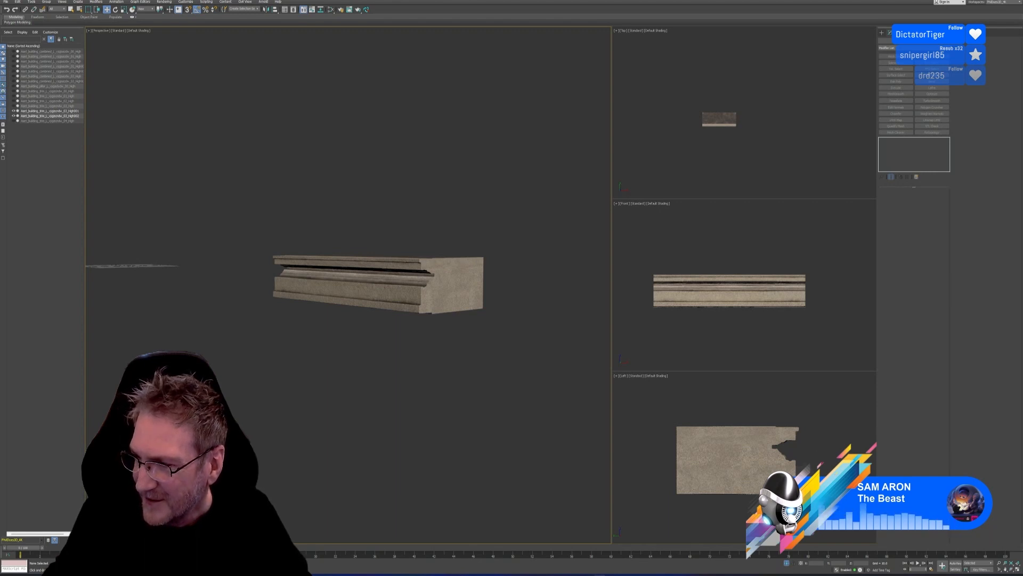
{"action": "scroll", "coordinate": [783, 346], "scroll_direction": "down", "scroll_amount": 2}
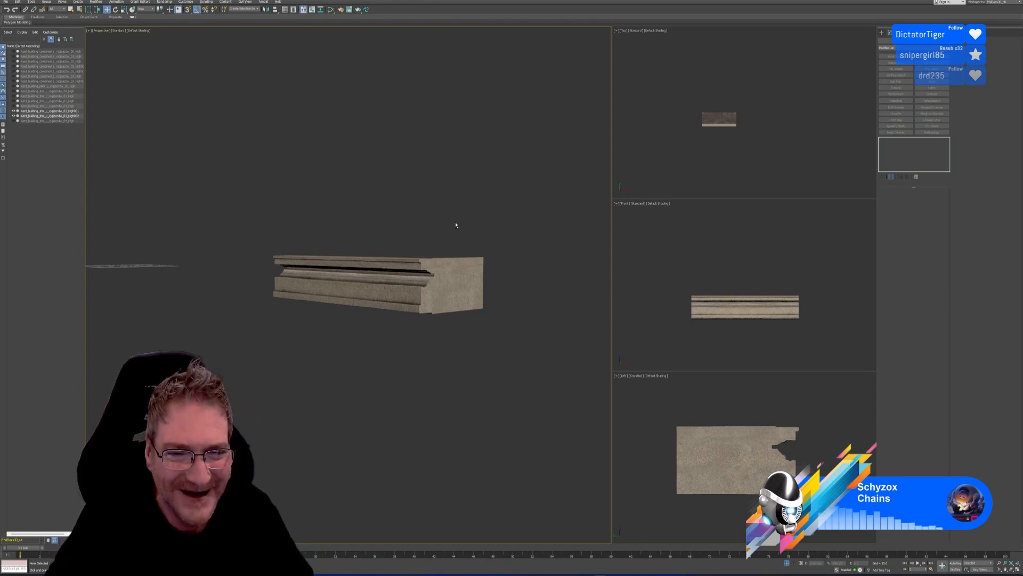
{"action": "middle_click_drag", "start_coordinate": [455, 224], "coordinate": [442, 250], "text": "alt"}
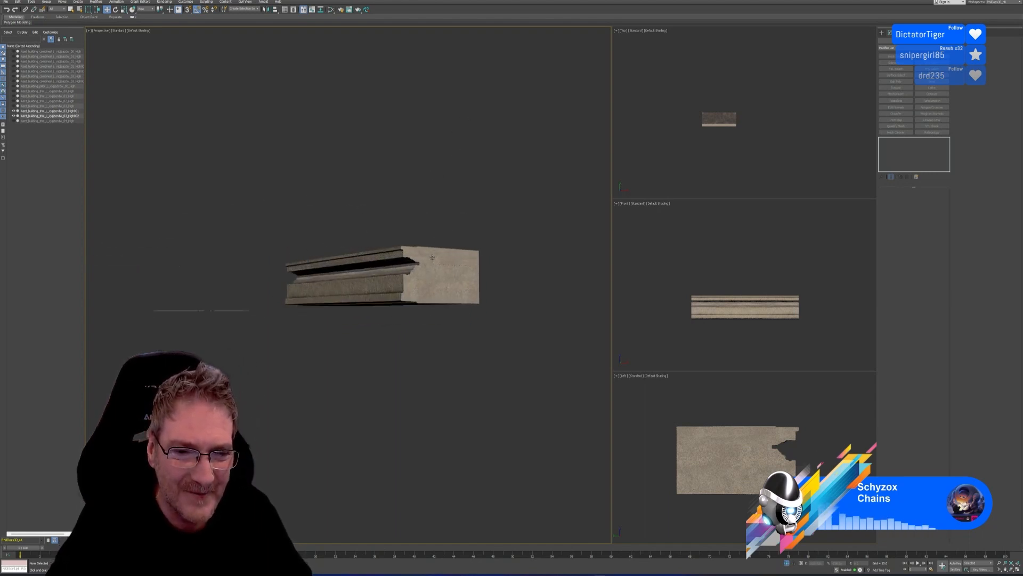
Step: Attach the thin upper piece to the lower trim block as one mesh
{"action": "left_click", "coordinate": [427, 280]}
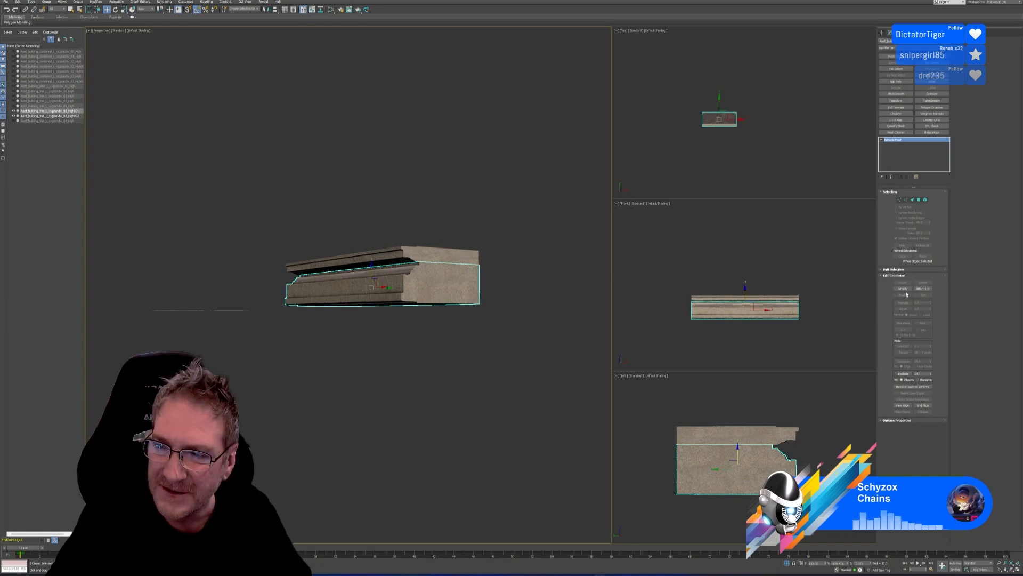
{"action": "left_click", "coordinate": [903, 289]}
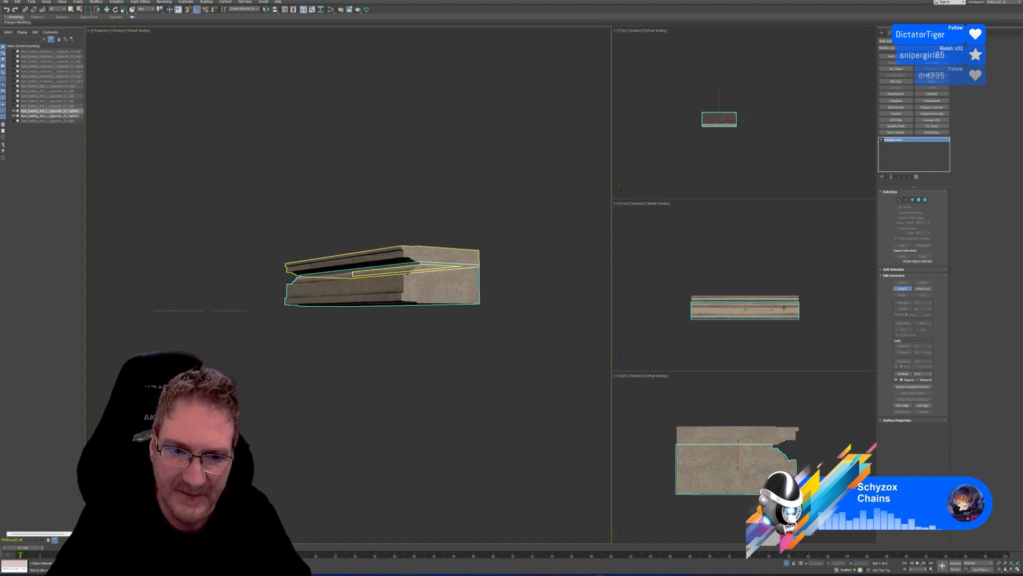
{"action": "left_click", "coordinate": [383, 259]}
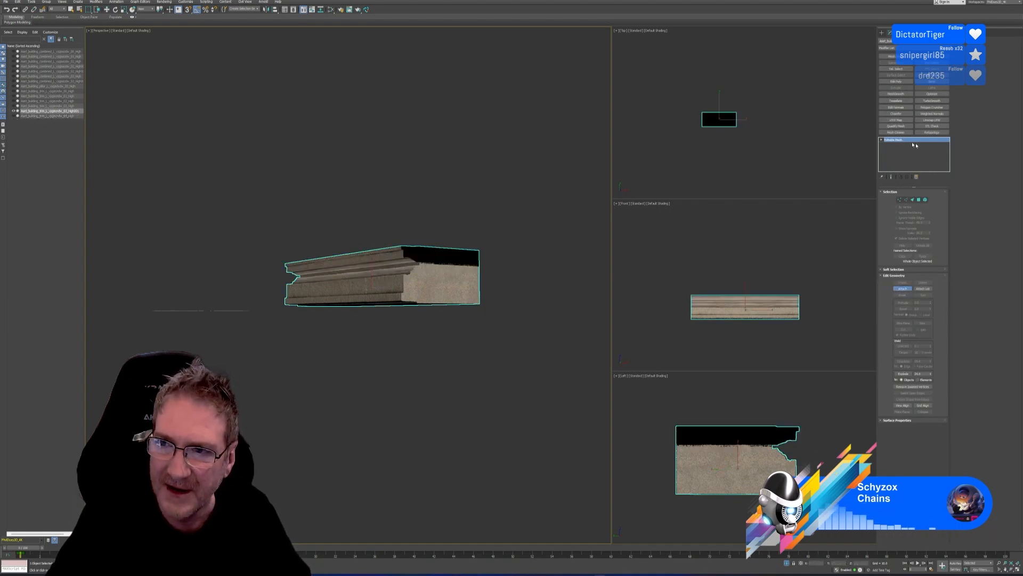
Step: Reset the merged trim's transform with Reset XForm, add Weighted Normals, and collapse the whole stack to an Editable Poly
{"action": "left_click", "coordinate": [923, 33]}
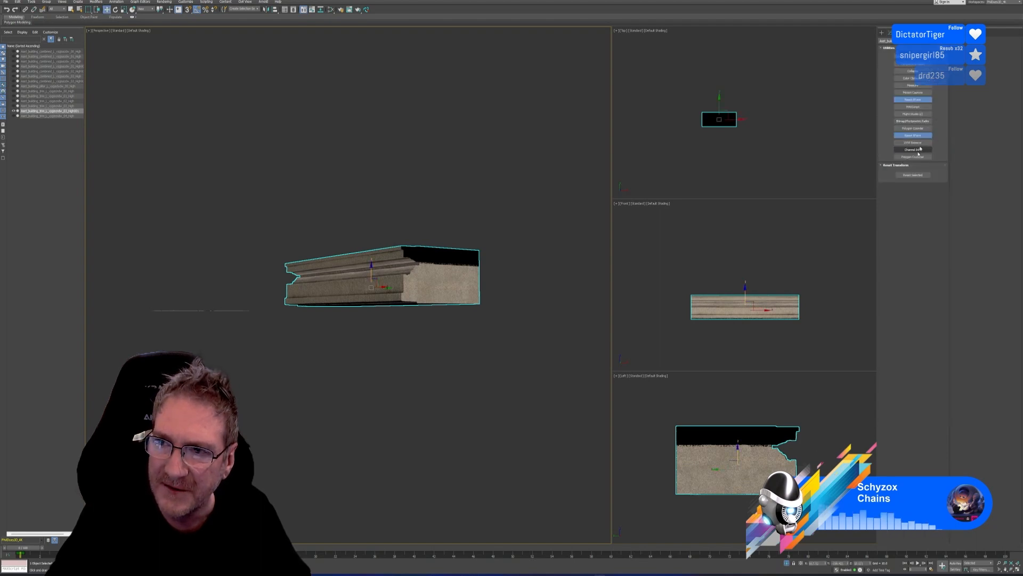
{"action": "left_click", "coordinate": [913, 175]}
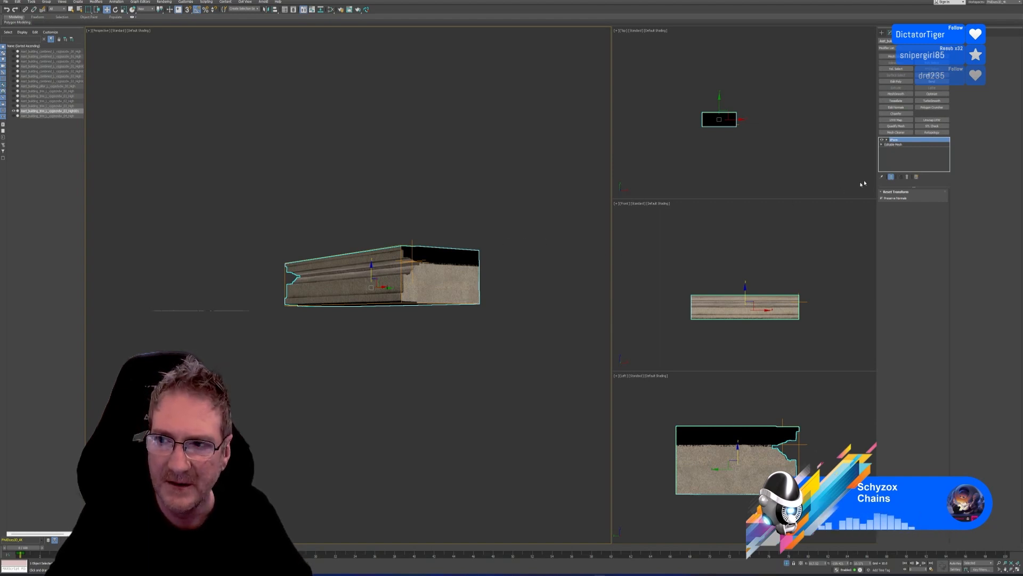
{"action": "key", "text": "ctrl+w"}
{"action": "right_click", "coordinate": [904, 154]}
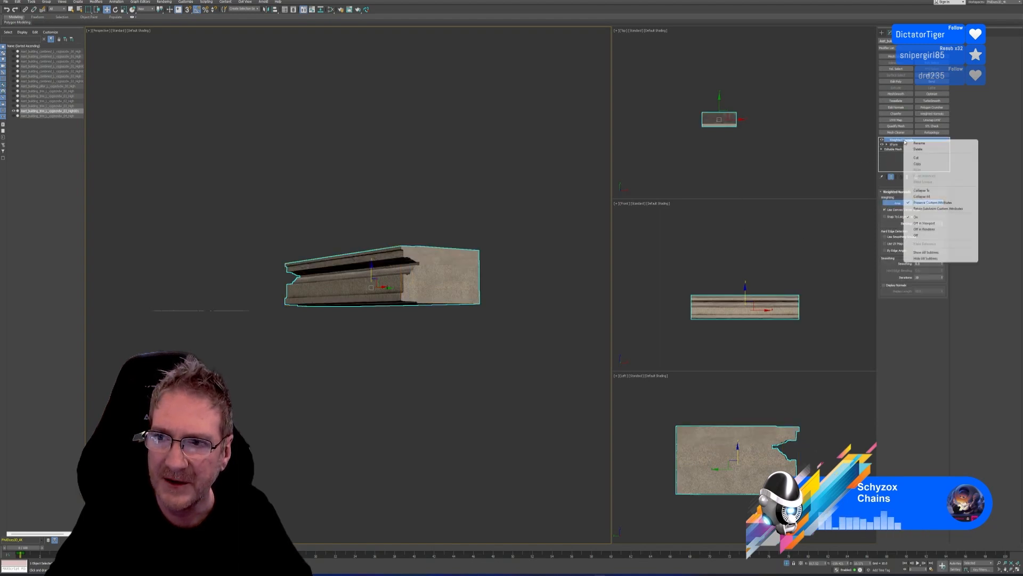
{"action": "left_click", "coordinate": [925, 198]}
{"action": "left_click", "coordinate": [538, 301]}
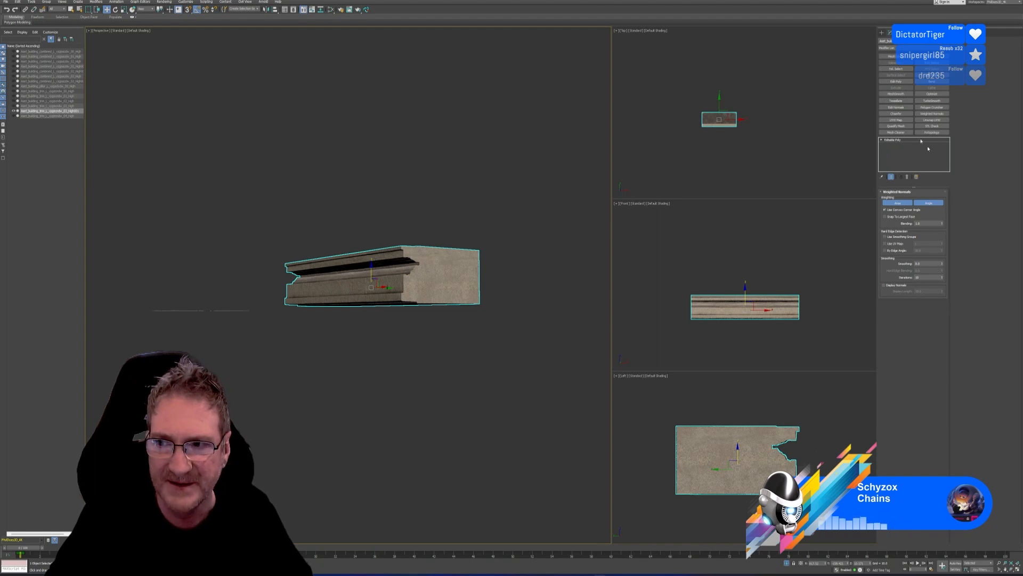
{"action": "left_click", "coordinate": [906, 140]}
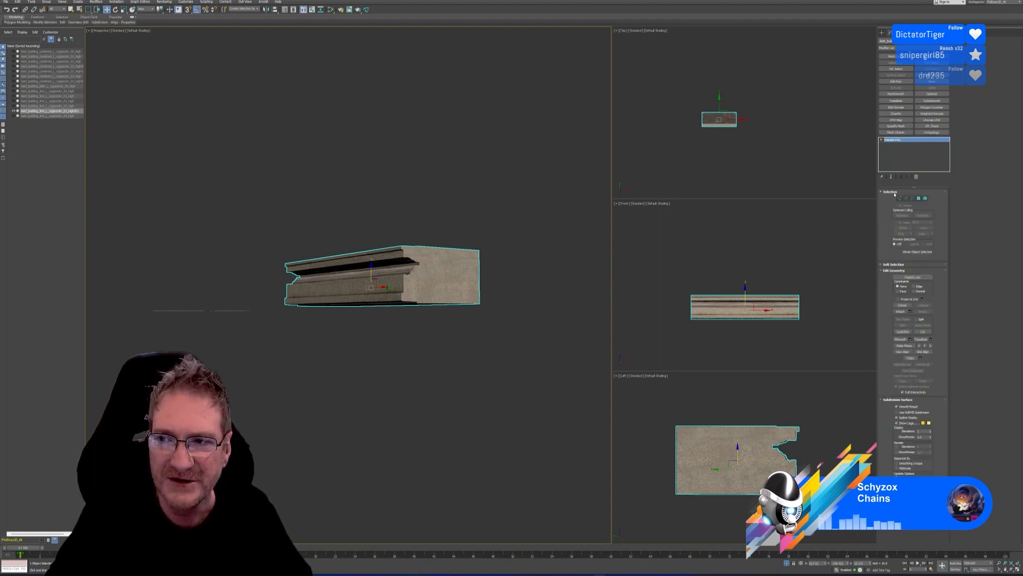
Step: Scale the merged trim block down slightly in height, to about 85%
{"action": "middle_click_drag", "start_coordinate": [514, 280], "coordinate": [514, 266], "text": "alt"}
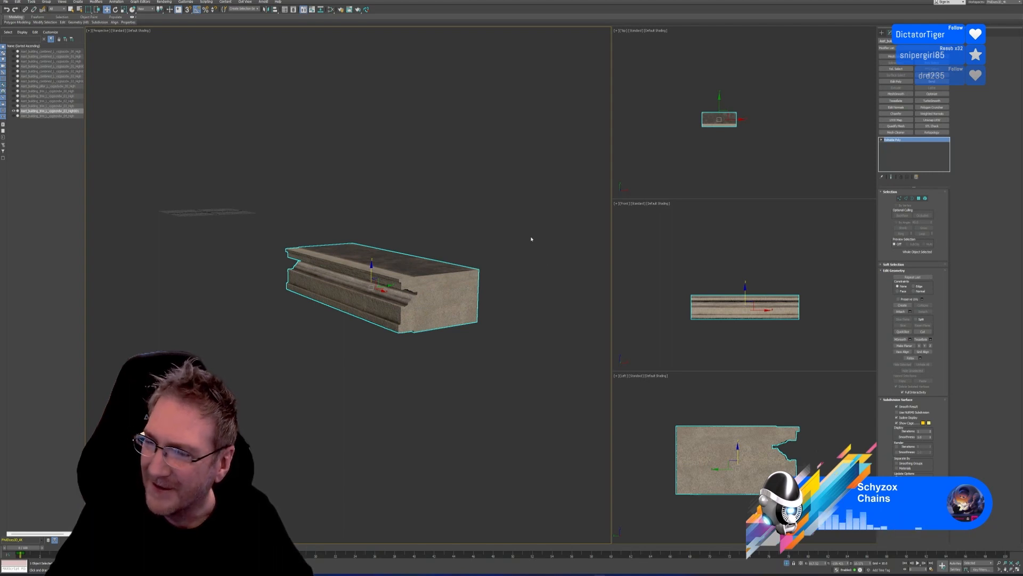
{"action": "mouse_move", "coordinate": [523, 304]}
{"action": "middle_mouse_down", "text": "alt"}
{"action": "mouse_move", "coordinate": [512, 247]}
{"action": "mouse_move", "coordinate": [516, 309]}
{"action": "middle_mouse_up", "text": "alt"}
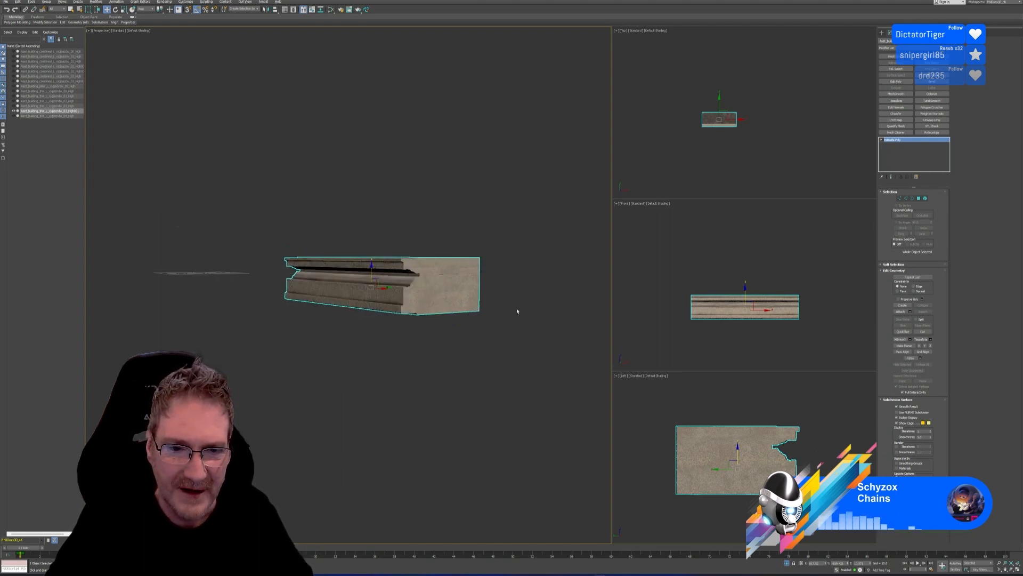
{"action": "left_click", "coordinate": [124, 9]}
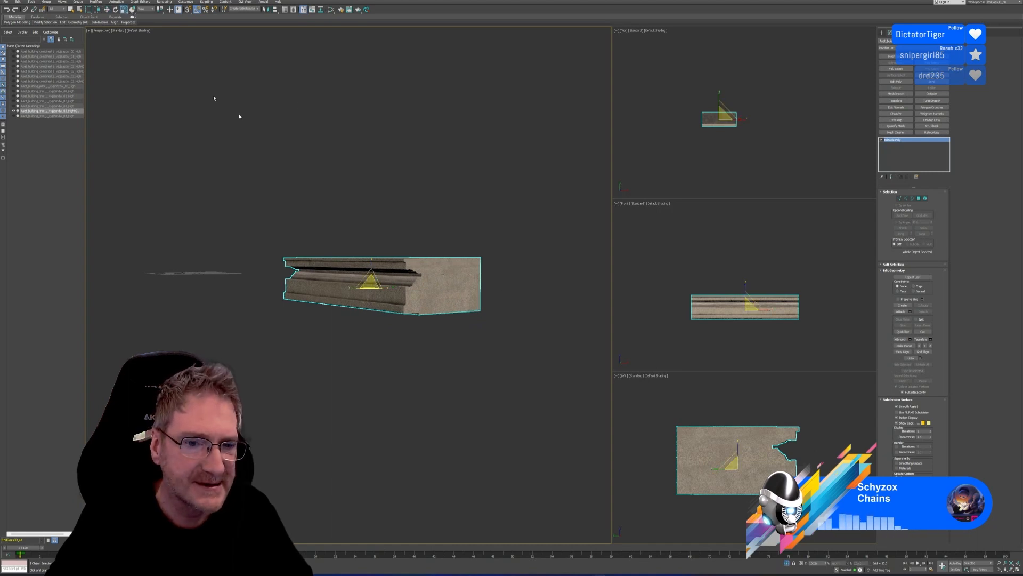
{"action": "scroll", "coordinate": [338, 191], "scroll_direction": "up", "scroll_amount": 1}
{"action": "left_click_drag", "start_coordinate": [376, 268], "coordinate": [375, 272]}
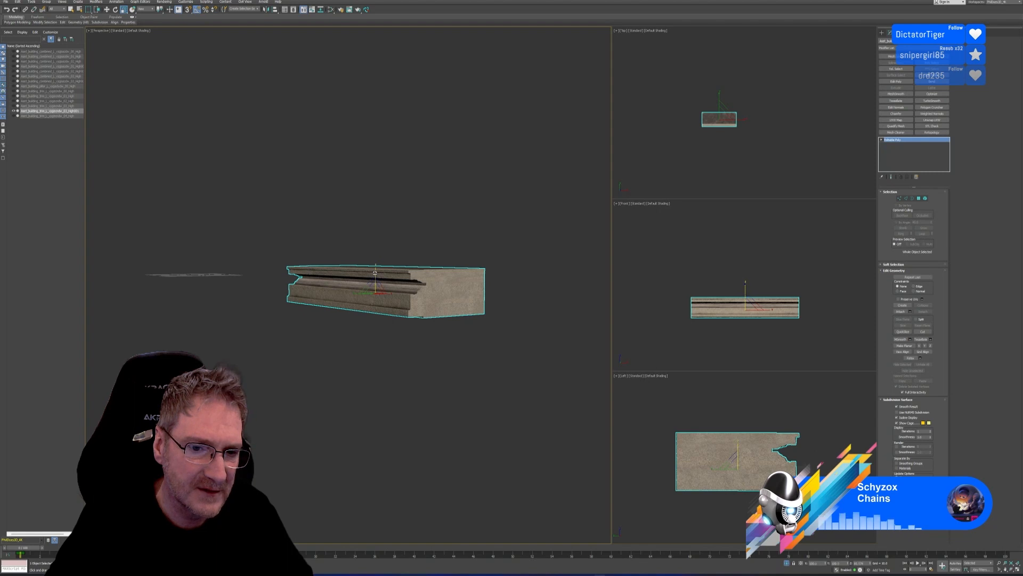
{"action": "middle_click_drag", "start_coordinate": [483, 338], "coordinate": [462, 349], "text": "alt"}
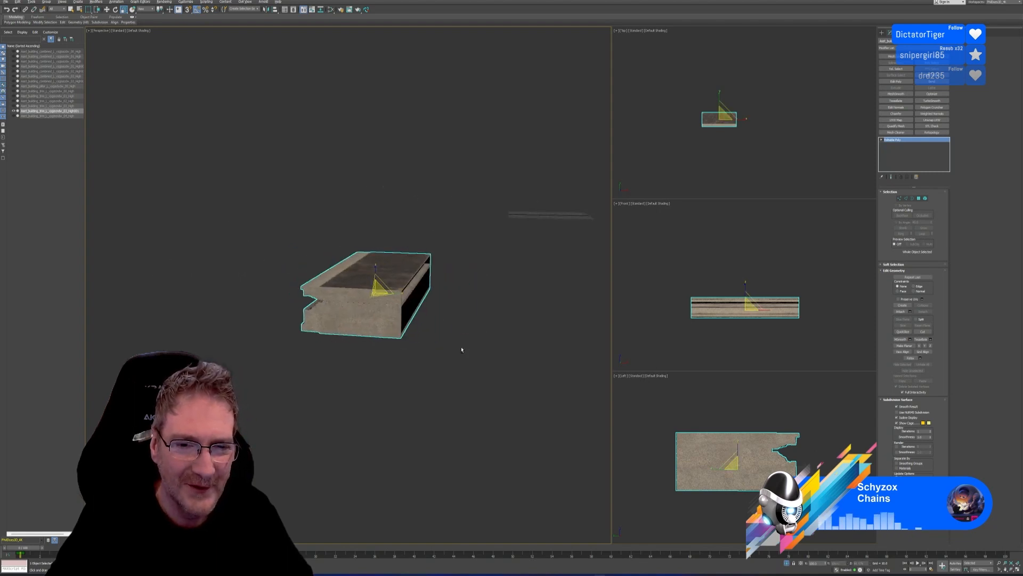
Step: Scale the merged trim block's depth down in the top view to about 80%, and switch to the Move tool
{"action": "scroll", "coordinate": [742, 131], "scroll_direction": "up", "scroll_amount": 2}
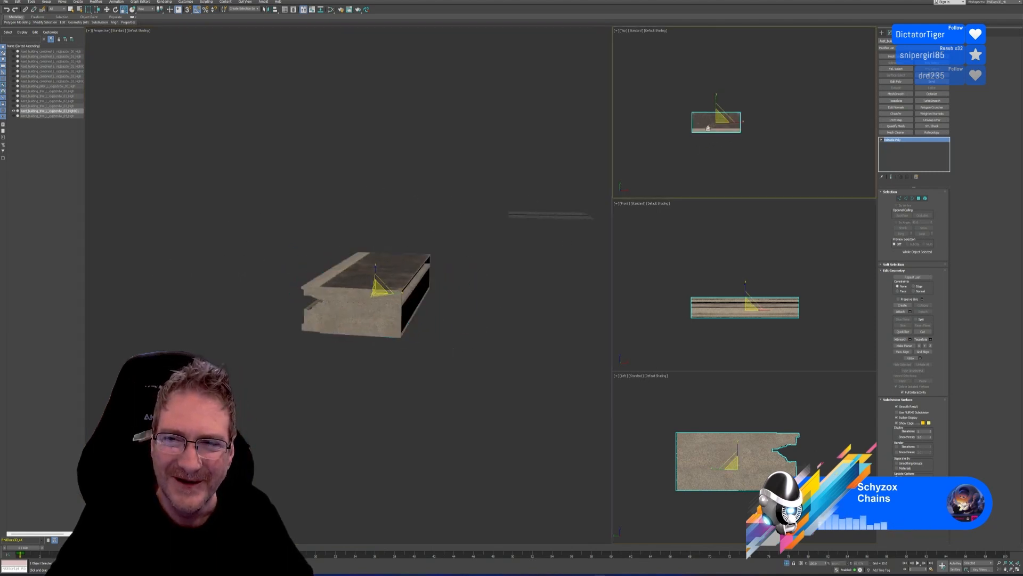
{"action": "left_click_drag", "start_coordinate": [719, 98], "coordinate": [713, 102]}
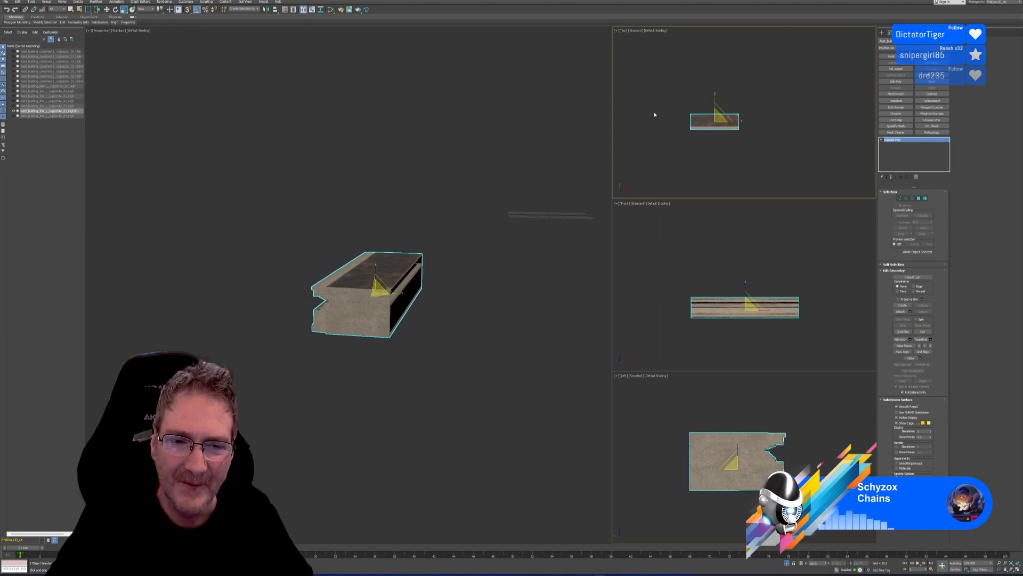
{"action": "left_click", "coordinate": [107, 10]}
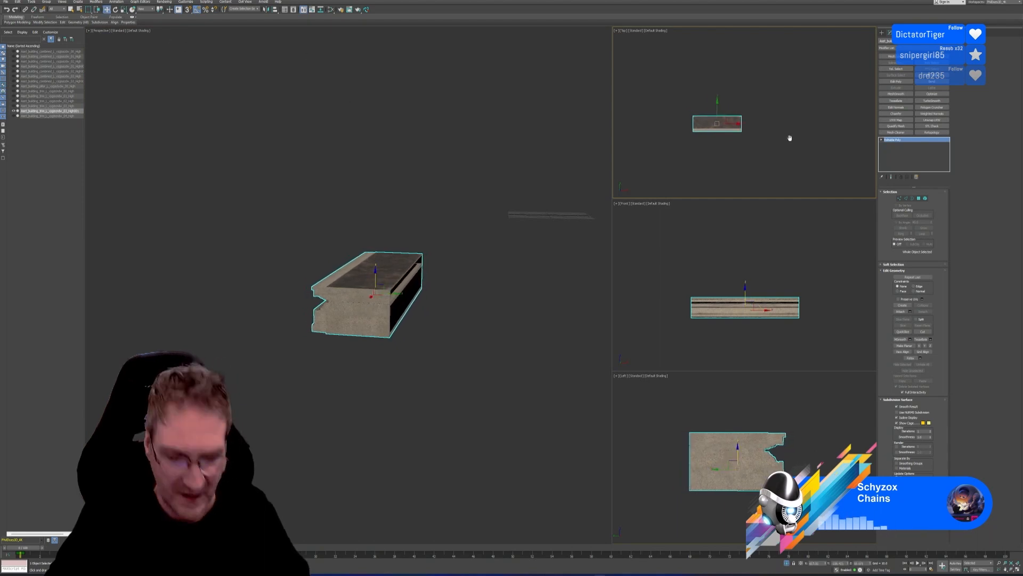
Step: Clone the trim block behind itself, rotate the copy 180 degrees, and slide it in so the two flat backs meet
{"action": "left_click_drag", "start_coordinate": [724, 114], "coordinate": [724, 98], "text": "shift"}
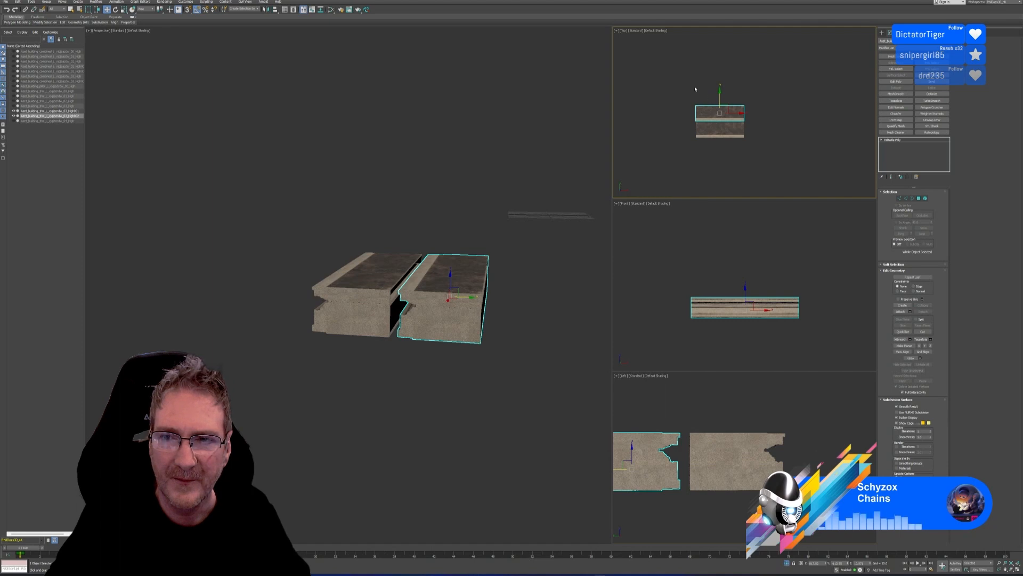
{"action": "key", "text": "e"}
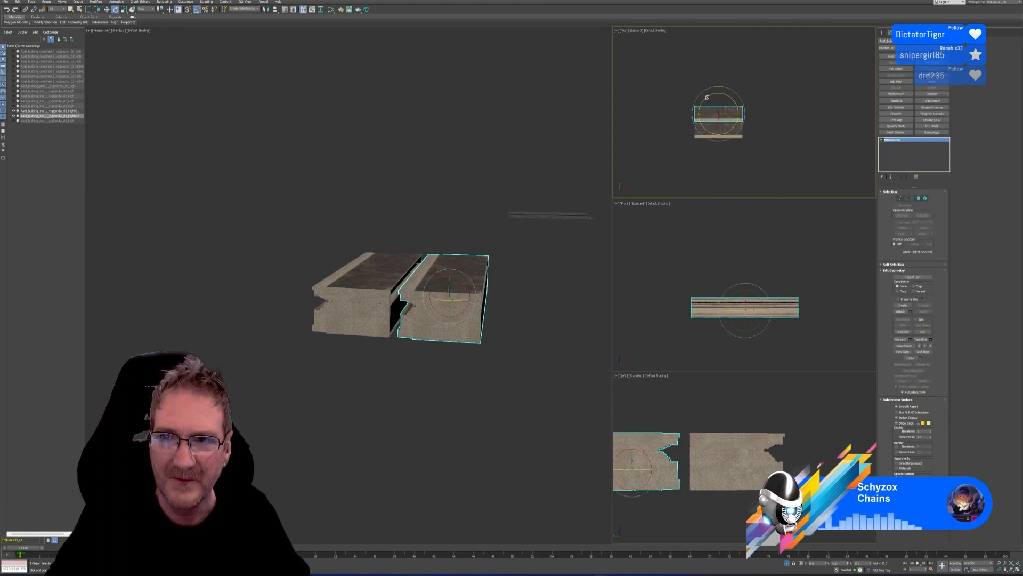
{"action": "left_click_drag", "start_coordinate": [707, 98], "coordinate": [686, 152]}
{"action": "key", "text": "w"}
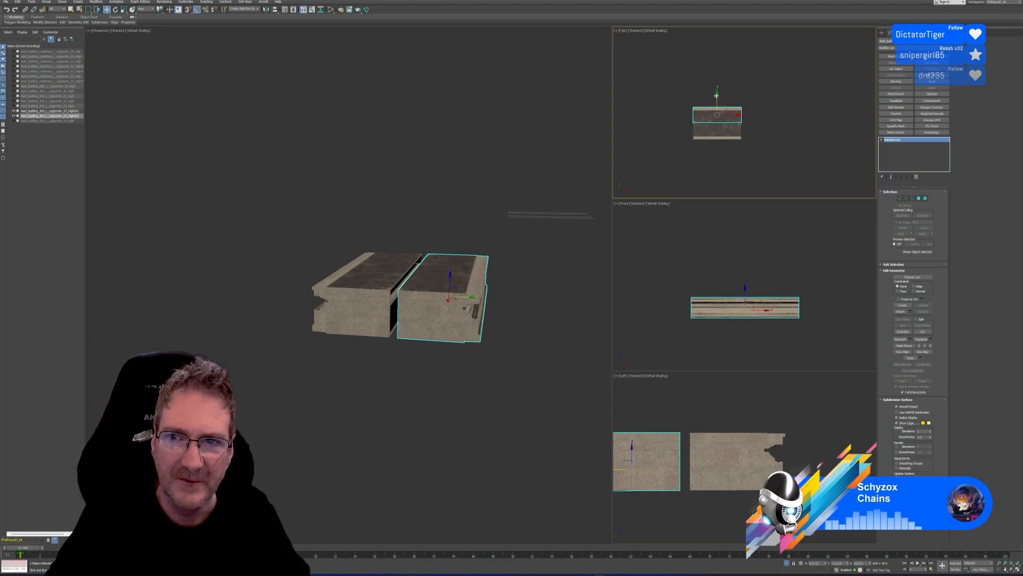
{"action": "left_click_drag", "start_coordinate": [717, 95], "coordinate": [716, 105]}
{"action": "left_click", "coordinate": [534, 233]}
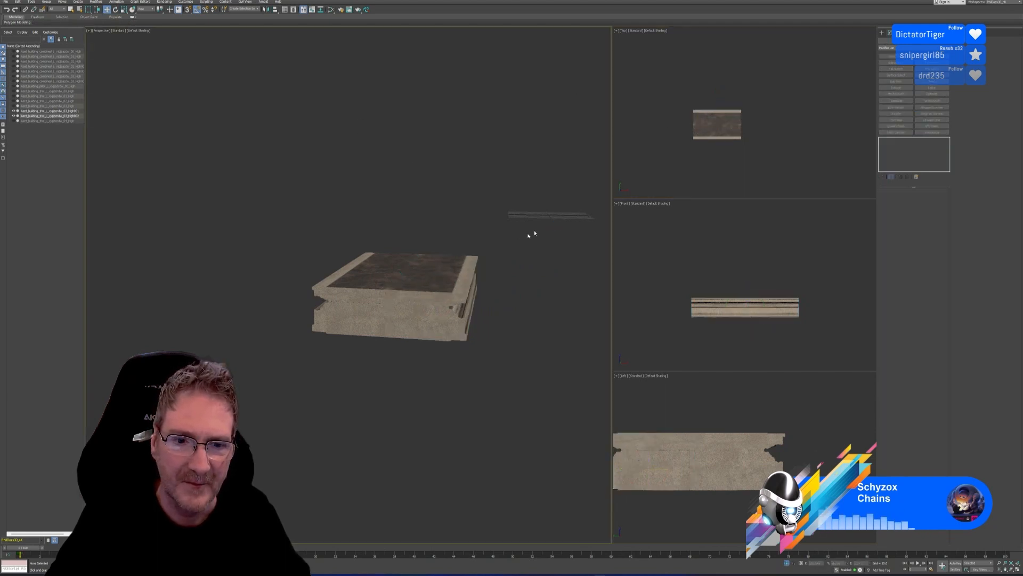
Step: Exit isolation to show the whole kit and attach the two back-to-back trim blocks as one mesh
{"action": "middle_click_drag", "start_coordinate": [453, 342], "coordinate": [469, 364], "text": "alt"}
{"action": "key", "text": "alt+q"}
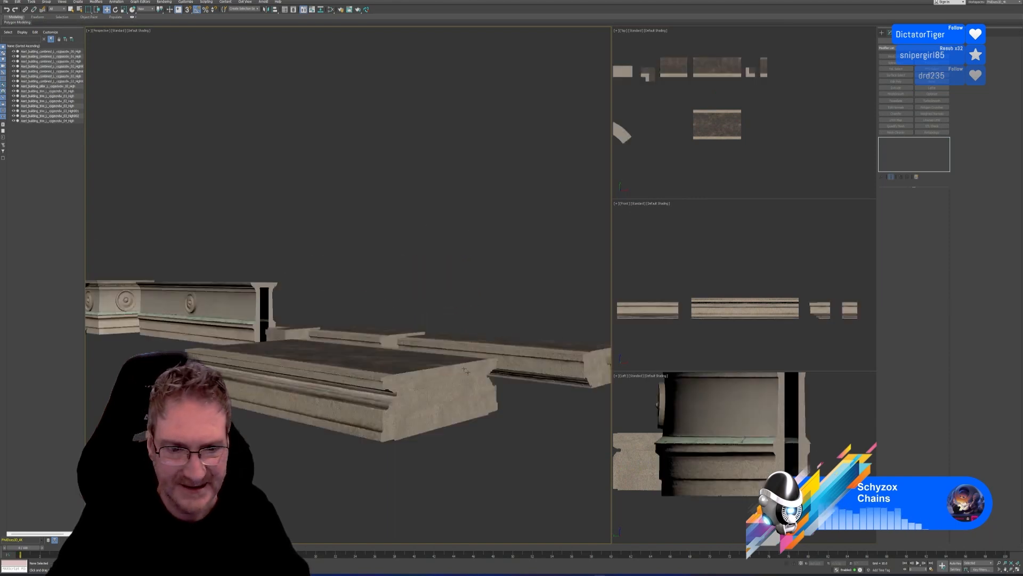
{"action": "scroll", "coordinate": [388, 299], "scroll_direction": "down", "scroll_amount": 5}
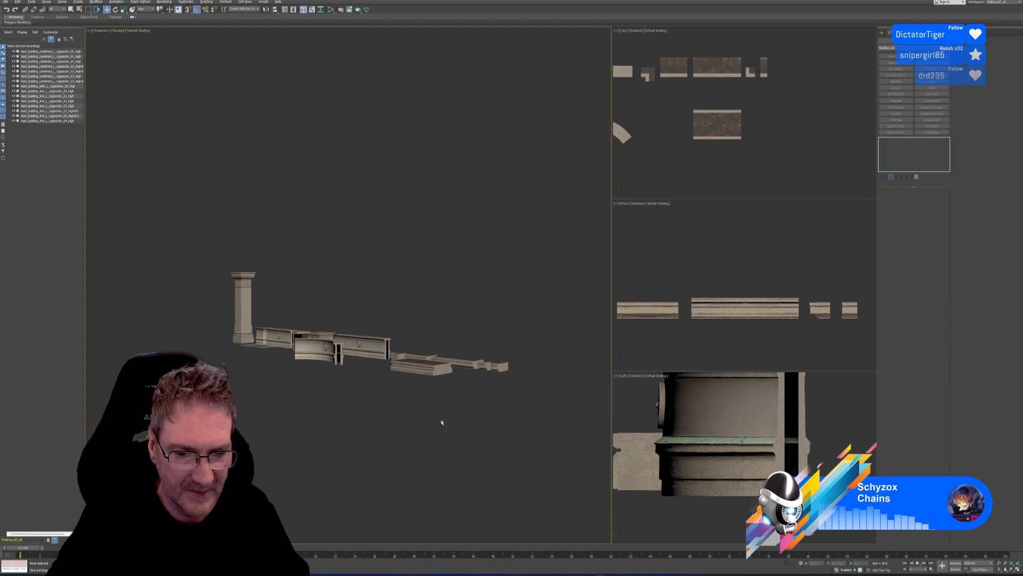
{"action": "middle_click_drag", "start_coordinate": [441, 422], "coordinate": [445, 458], "text": "alt"}
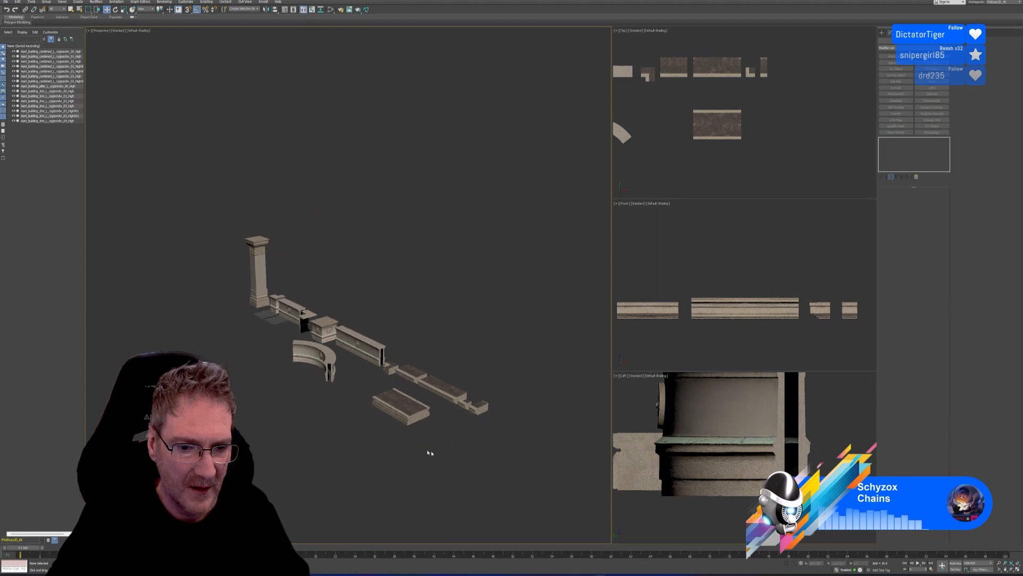
{"action": "left_click", "coordinate": [417, 419]}
{"action": "left_click", "coordinate": [416, 419]}
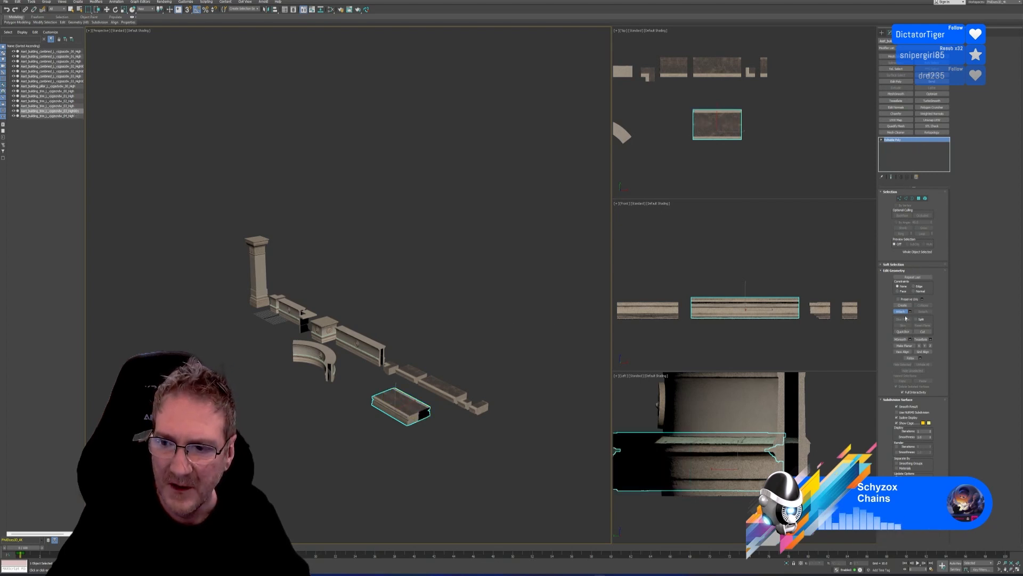
{"action": "left_click", "coordinate": [900, 311]}
Step: Reset the double-sided trim block's transform with Reset XForm and collapse the stack to an Editable Poly
{"action": "left_click", "coordinate": [922, 32]}
{"action": "left_click", "coordinate": [914, 175]}
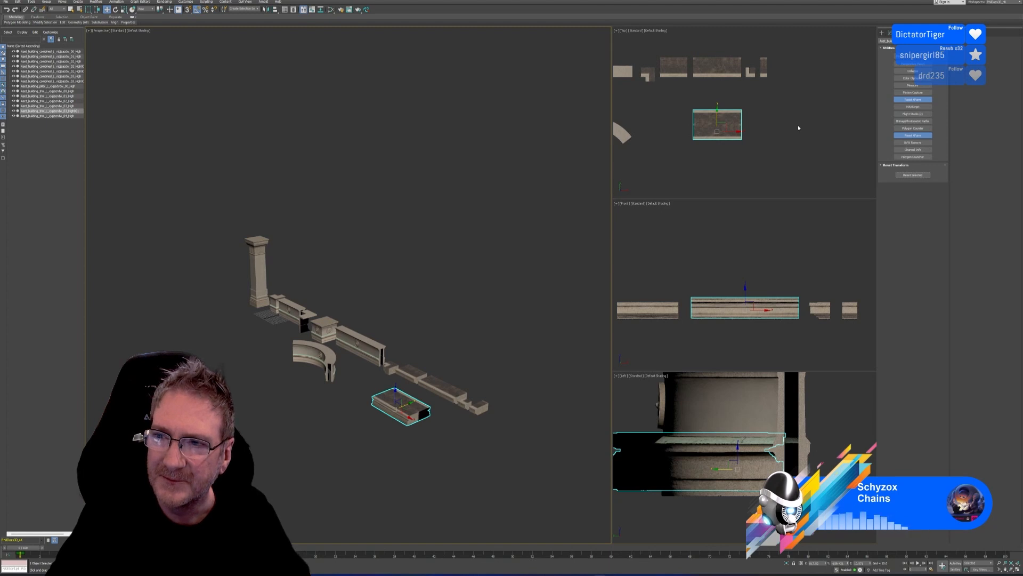
{"action": "left_click", "coordinate": [890, 33]}
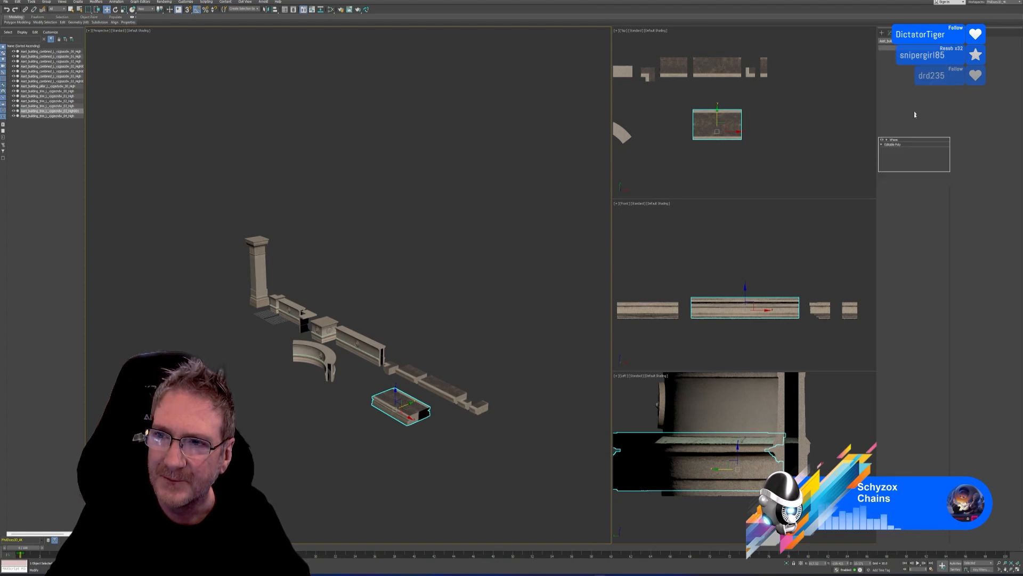
{"action": "right_click", "coordinate": [896, 143]}
{"action": "left_click", "coordinate": [909, 196]}
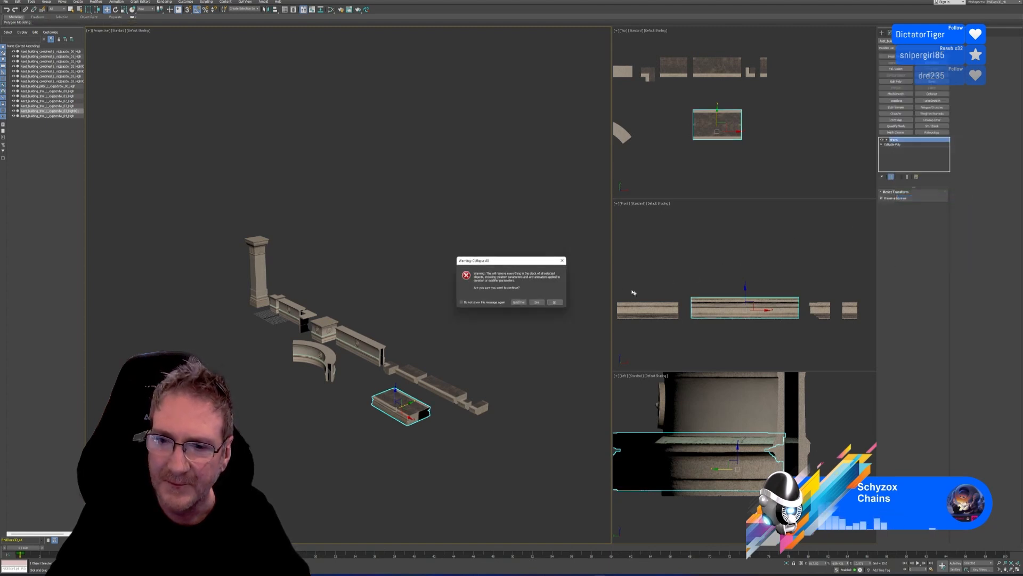
{"action": "key", "text": "Return"}
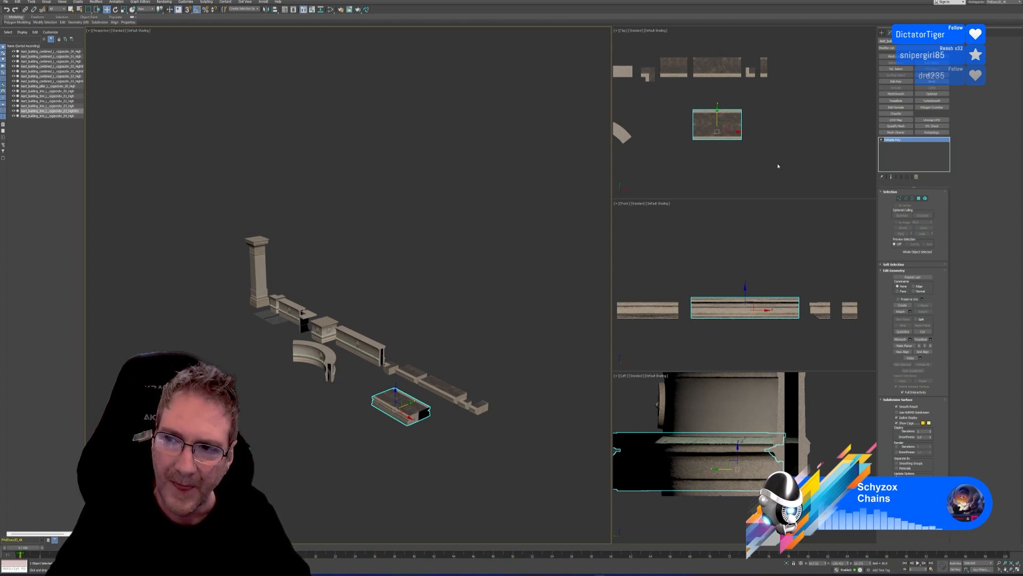
Step: Apply Weighted Normals to the double-sided trim block and collapse the whole stack again
{"action": "key", "text": "ctrl+z"}
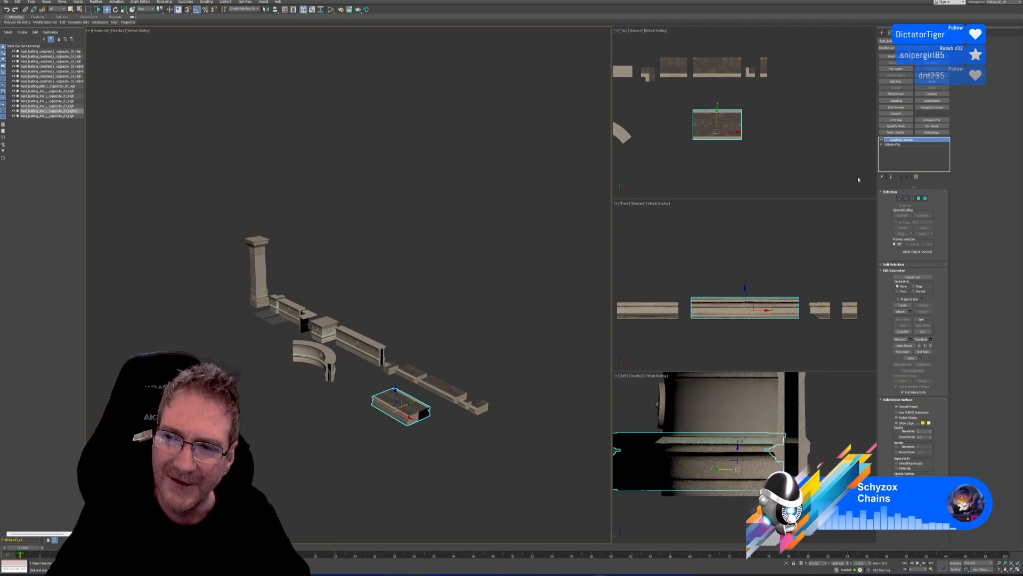
{"action": "right_click", "coordinate": [910, 149]}
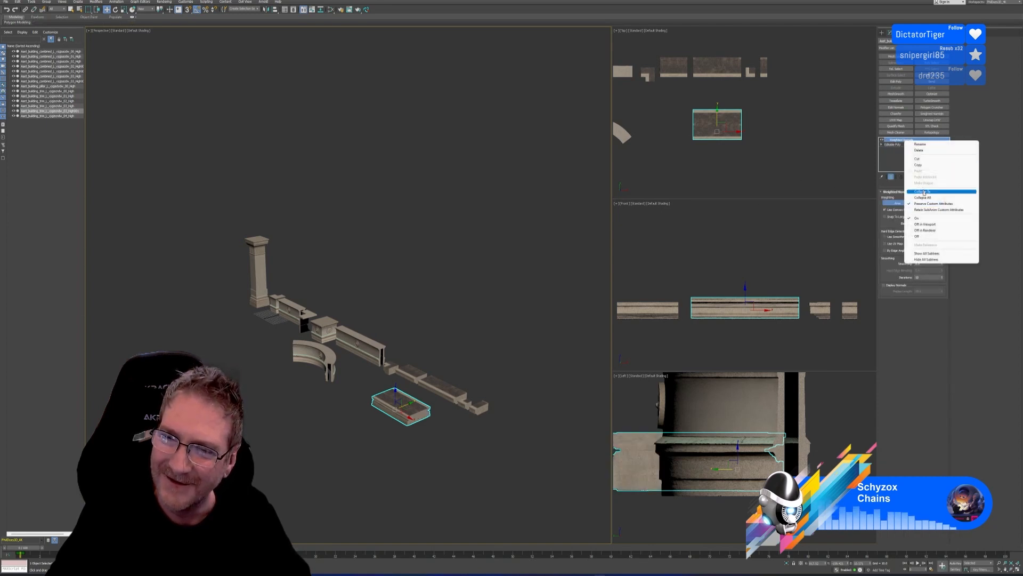
{"action": "left_click", "coordinate": [930, 197]}
{"action": "left_click", "coordinate": [555, 303]}
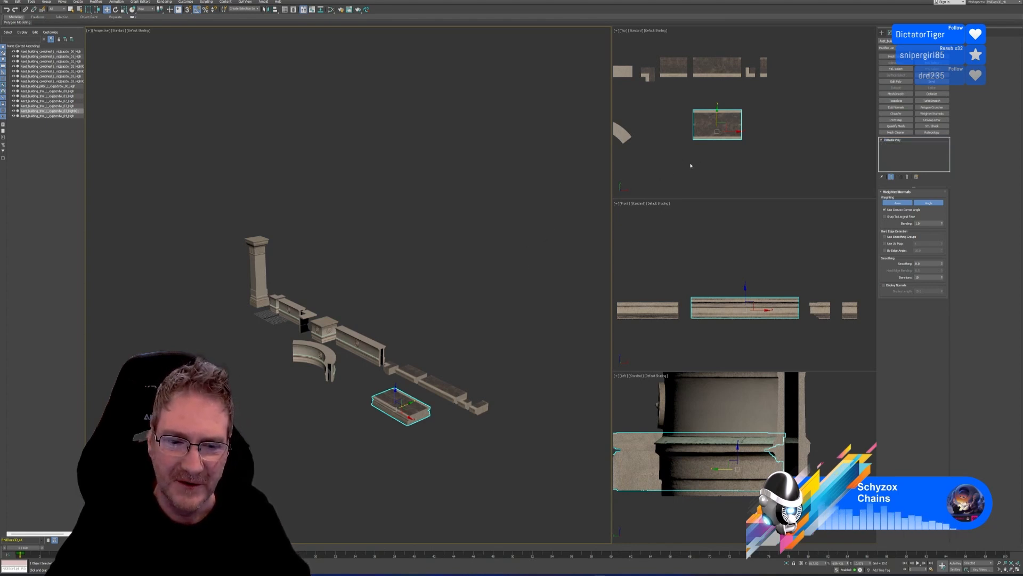
Step: Clone the long wall panel with the round ornament and move the copy over the double-sided trim block
{"action": "middle_click_drag", "start_coordinate": [690, 166], "coordinate": [708, 163]}
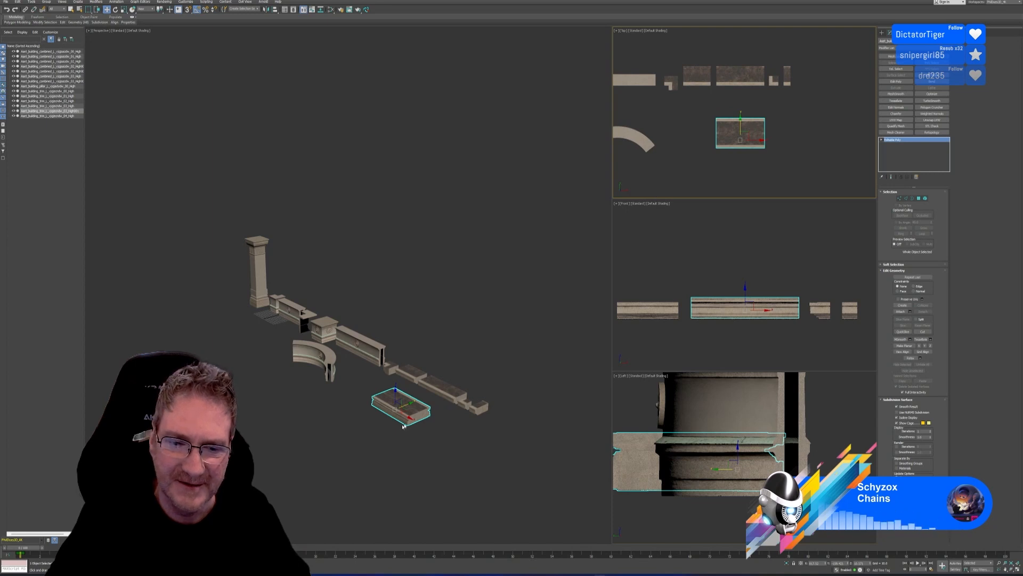
{"action": "scroll", "coordinate": [676, 159], "scroll_direction": "down", "scroll_amount": 2}
{"action": "scroll", "coordinate": [365, 356], "scroll_direction": "down", "scroll_amount": 2}
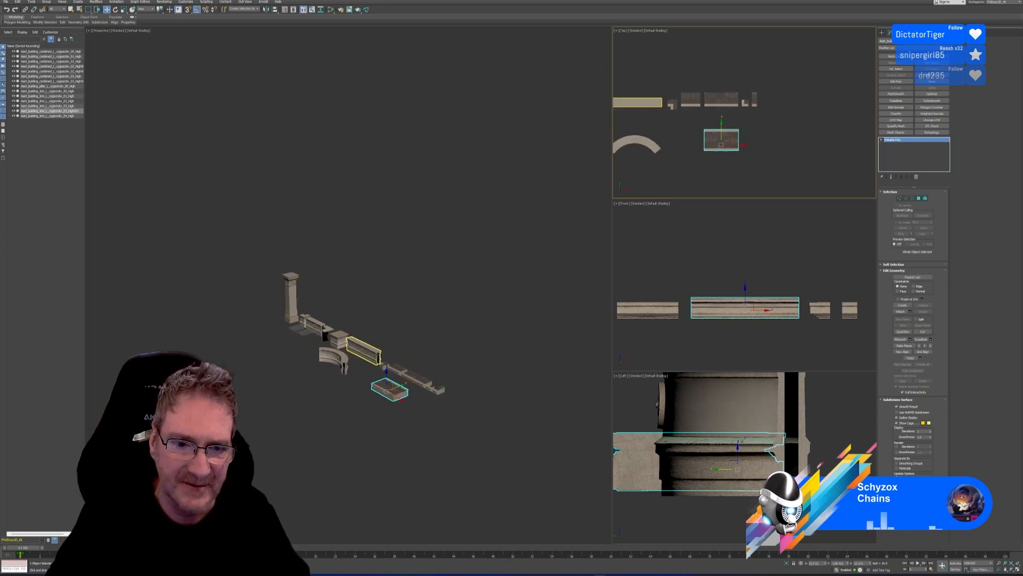
{"action": "middle_click_drag", "start_coordinate": [692, 155], "coordinate": [728, 164]}
{"action": "left_click", "coordinate": [671, 111]}
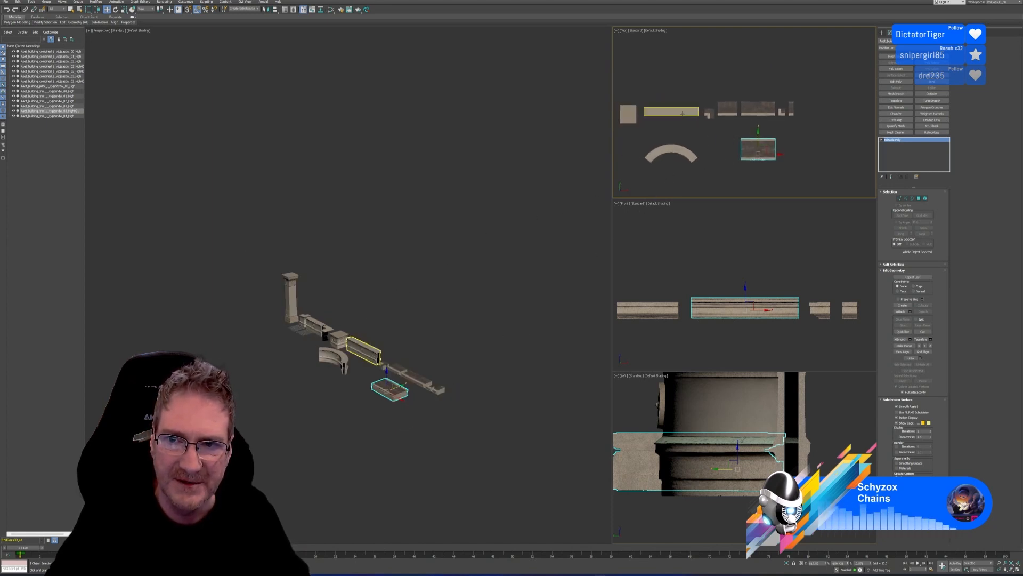
{"action": "left_click_drag", "start_coordinate": [676, 98], "coordinate": [676, 131], "text": "shift"}
{"action": "left_click", "coordinate": [510, 310]}
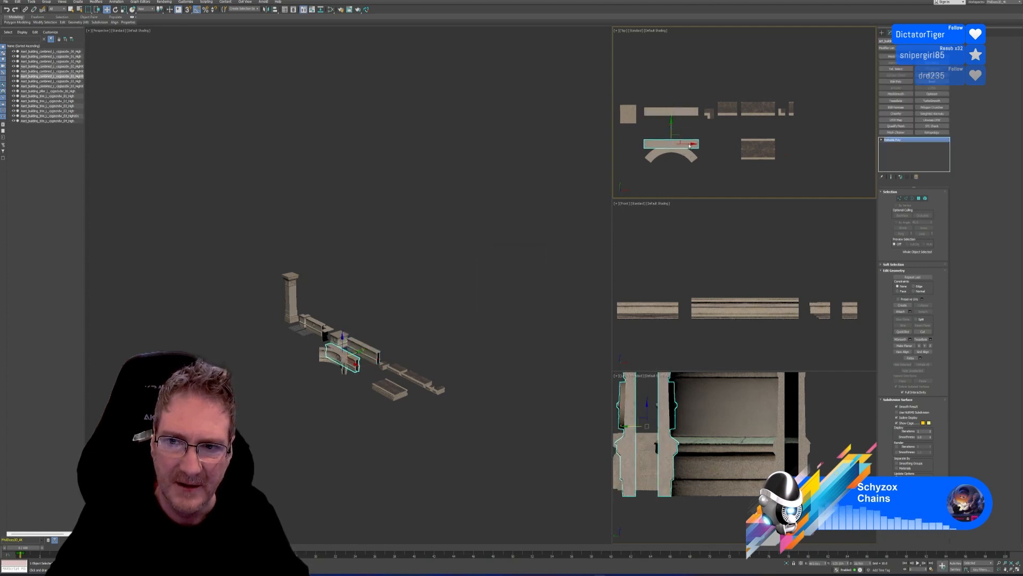
{"action": "left_click_drag", "start_coordinate": [692, 143], "coordinate": [763, 135]}
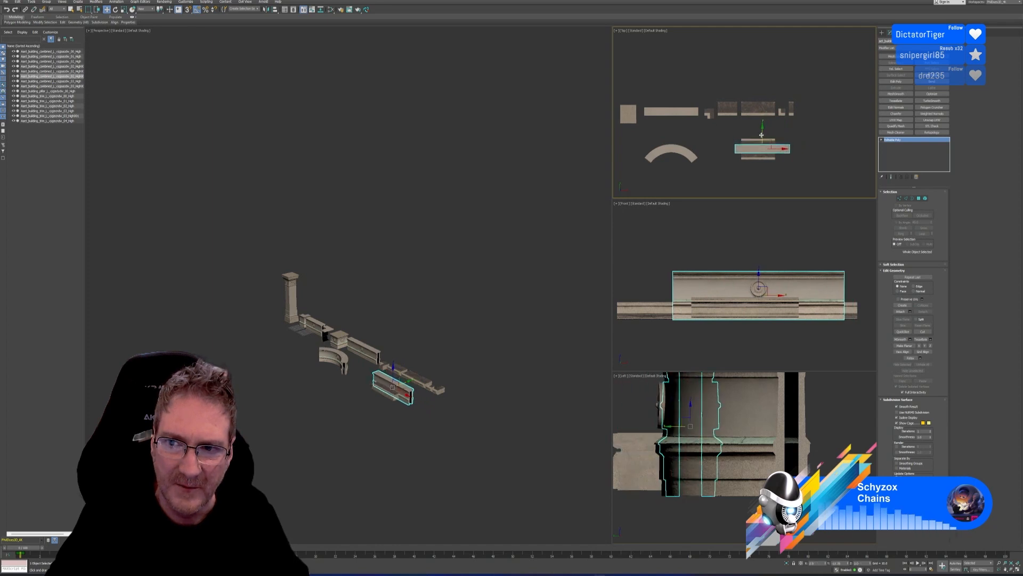
Step: Scale the double-sided trim block's depth down in the top view to about 70%
{"action": "middle_click_drag", "start_coordinate": [779, 168], "coordinate": [745, 170]}
{"action": "scroll", "coordinate": [729, 158], "scroll_direction": "up", "scroll_amount": 4}
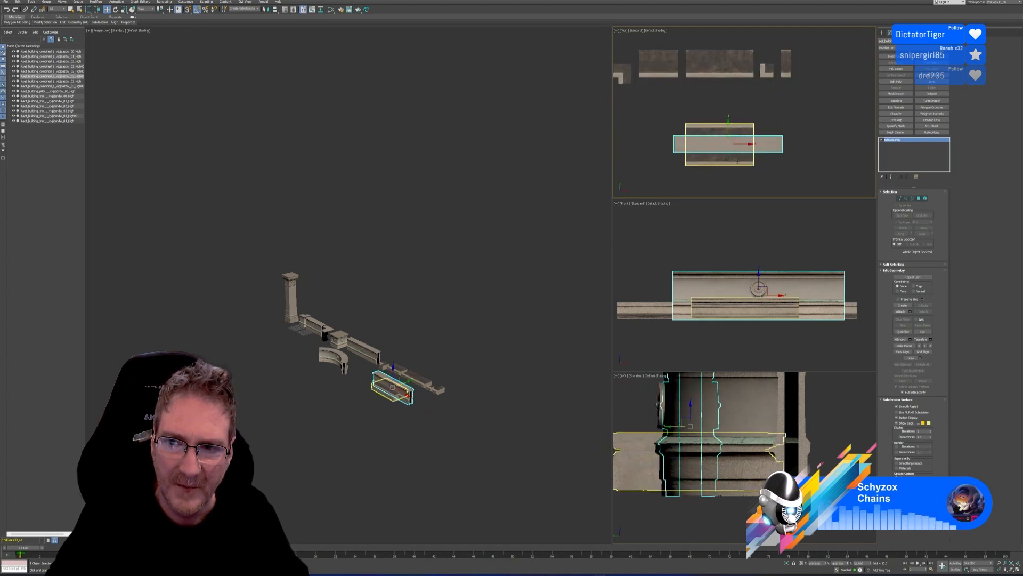
{"action": "left_click", "coordinate": [726, 165]}
{"action": "left_click", "coordinate": [123, 9]}
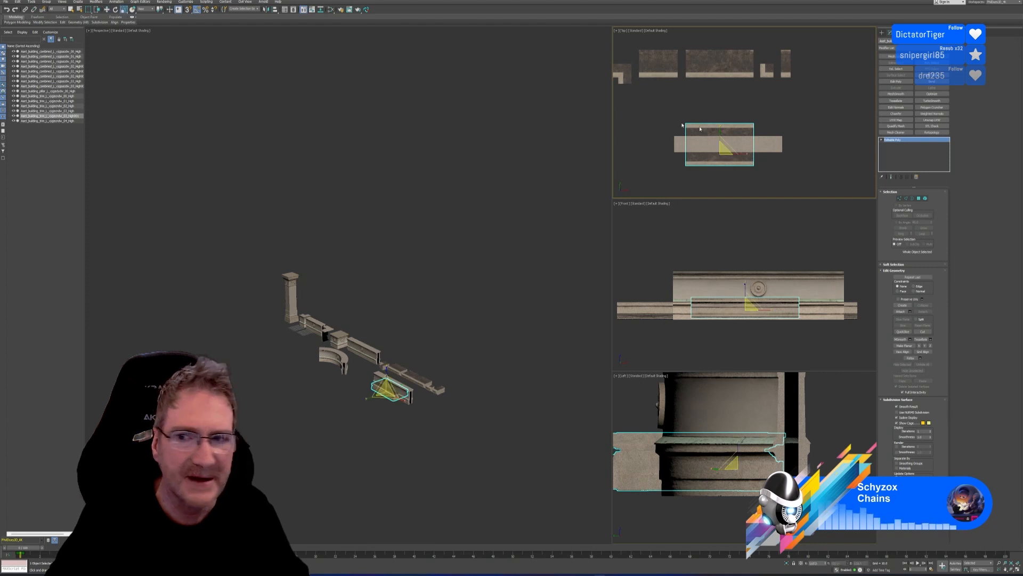
{"action": "middle_click_drag", "start_coordinate": [720, 129], "coordinate": [723, 131]}
{"action": "left_click_drag", "start_coordinate": [724, 131], "coordinate": [723, 142]}
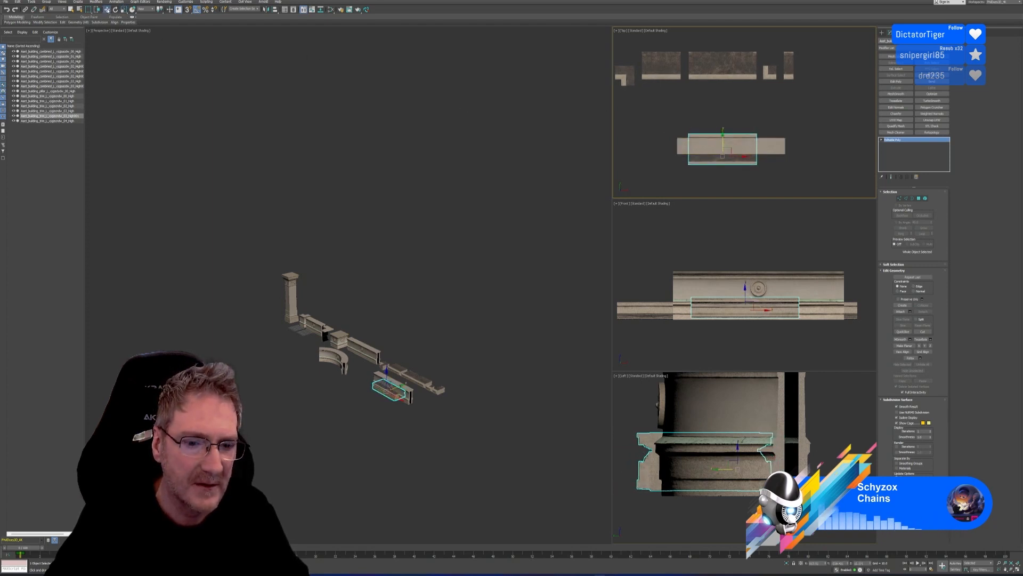
Step: Move the trim block along its depth in the top view so it is centered under the copied wall panel
{"action": "left_click", "coordinate": [107, 9]}
{"action": "scroll", "coordinate": [427, 318], "scroll_direction": "up", "scroll_amount": 4}
{"action": "scroll", "coordinate": [751, 133], "scroll_direction": "up", "scroll_amount": 2}
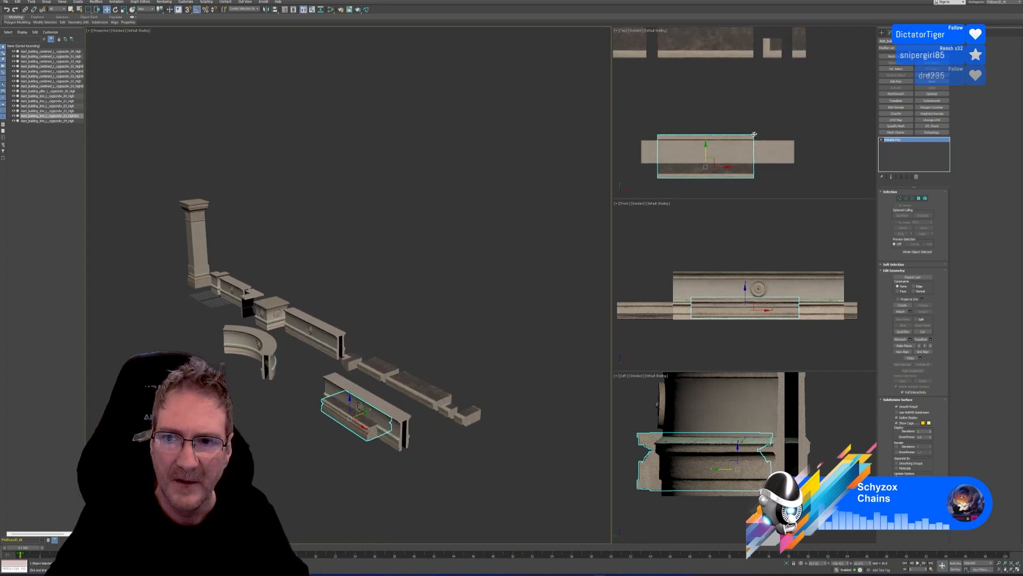
{"action": "left_click_drag", "start_coordinate": [710, 151], "coordinate": [710, 147]}
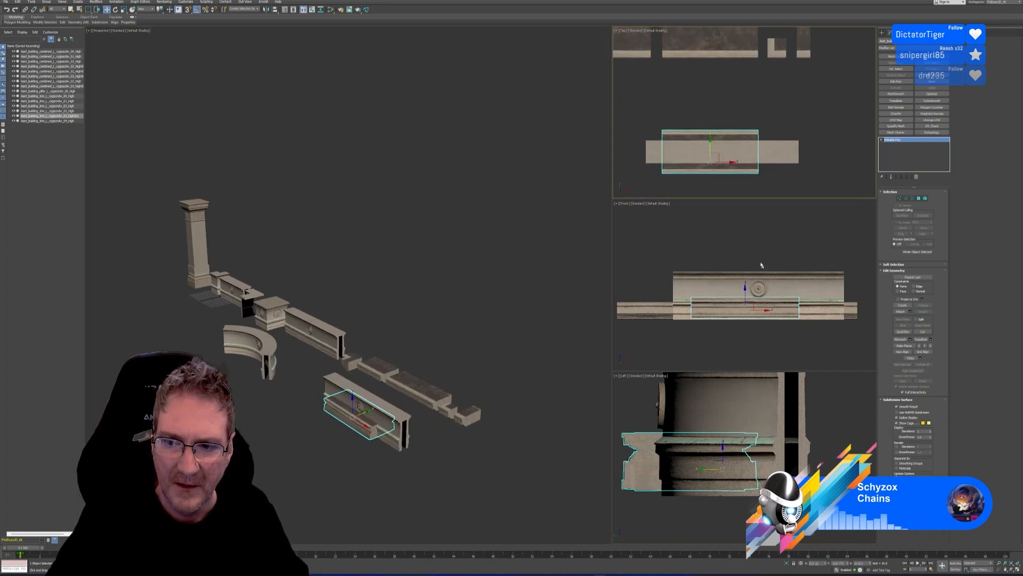
Step: Raise the copied wall panel until its underside rests on top of the trim block
{"action": "left_click", "coordinate": [365, 397]}
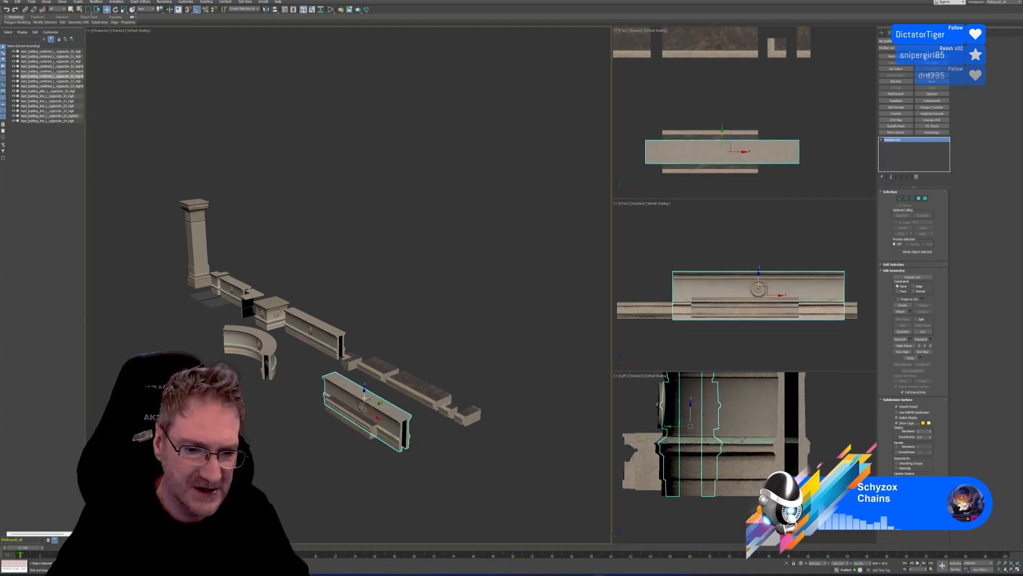
{"action": "left_click_drag", "start_coordinate": [365, 397], "coordinate": [365, 381]}
{"action": "middle_click_drag", "start_coordinate": [377, 478], "coordinate": [388, 456], "text": "alt"}
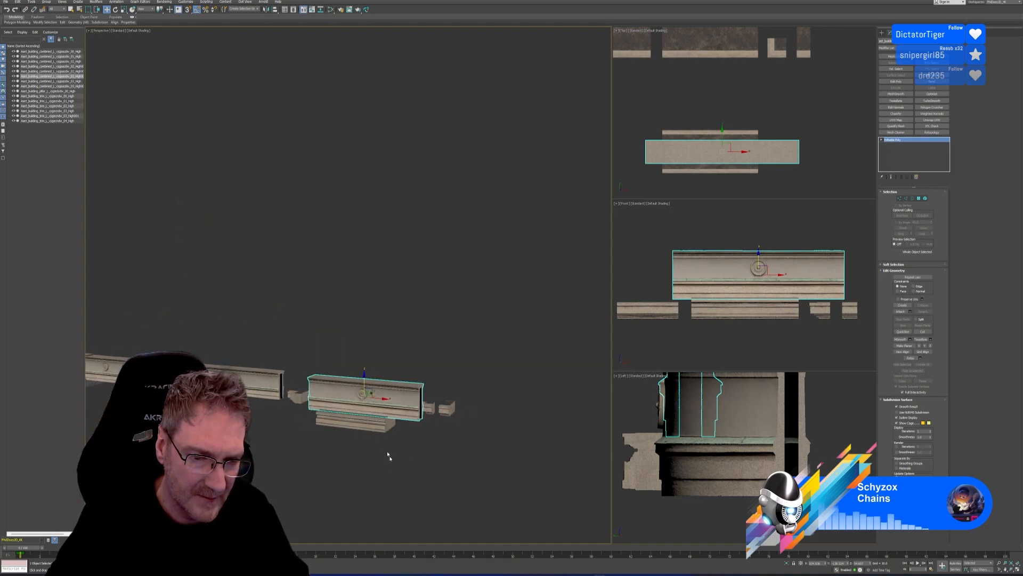
{"action": "scroll", "coordinate": [381, 405], "scroll_direction": "up", "scroll_amount": 8}
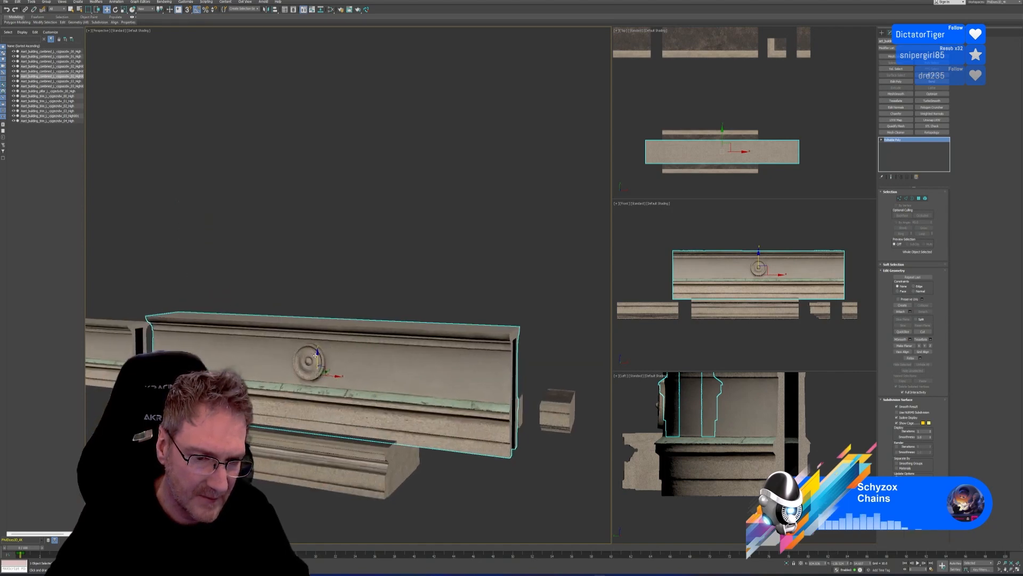
{"action": "left_click_drag", "start_coordinate": [316, 354], "coordinate": [319, 353]}
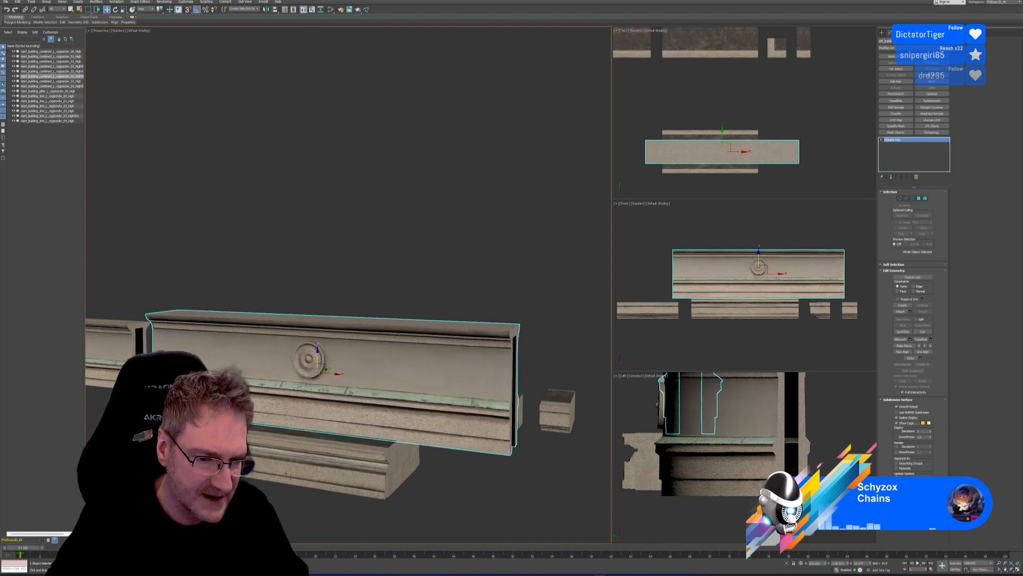
Step: Narrow the trim block's depth in the top view by about another 15% to fit the wall panel more closely
{"action": "left_click", "coordinate": [400, 458]}
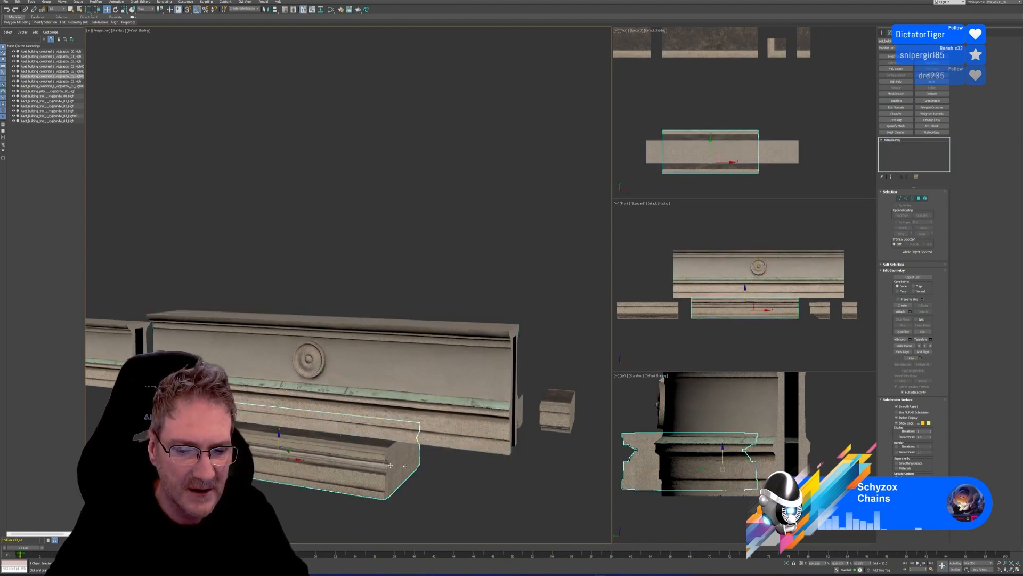
{"action": "scroll", "coordinate": [443, 356], "scroll_direction": "down", "scroll_amount": 3}
{"action": "middle_click_drag", "start_coordinate": [445, 422], "coordinate": [435, 459], "text": "alt"}
{"action": "middle_click_drag", "start_coordinate": [769, 187], "coordinate": [773, 182]}
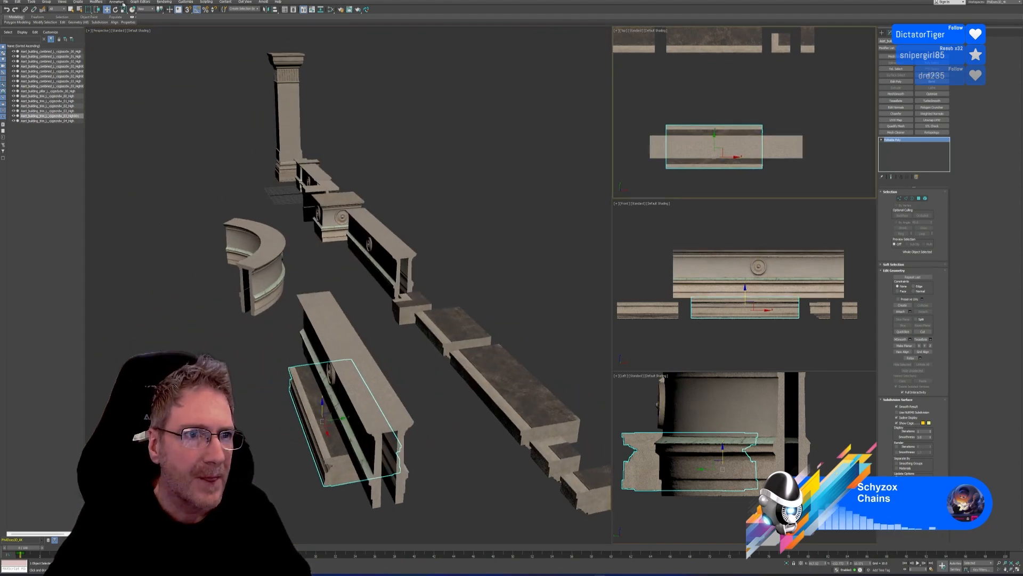
{"action": "key", "text": "r"}
{"action": "middle_click_drag", "start_coordinate": [697, 110], "coordinate": [699, 107]}
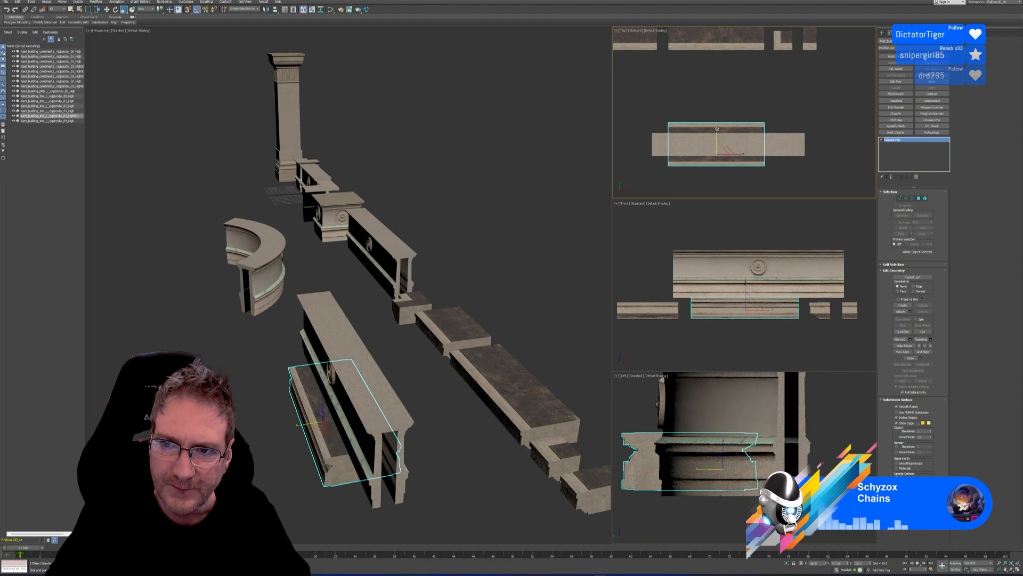
{"action": "left_click_drag", "start_coordinate": [714, 123], "coordinate": [714, 132]}
Step: Re-center the narrowed trim block so it projects equally on both sides of the wall panel
{"action": "key", "text": "w"}
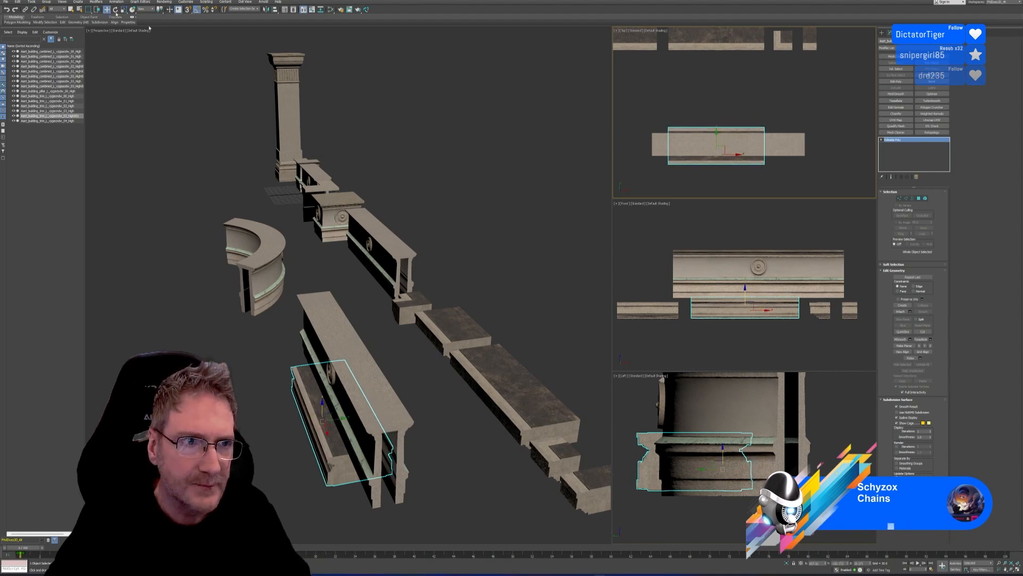
{"action": "scroll", "coordinate": [720, 123], "scroll_direction": "up", "scroll_amount": 4}
{"action": "middle_click_drag", "start_coordinate": [721, 115], "coordinate": [758, 97]}
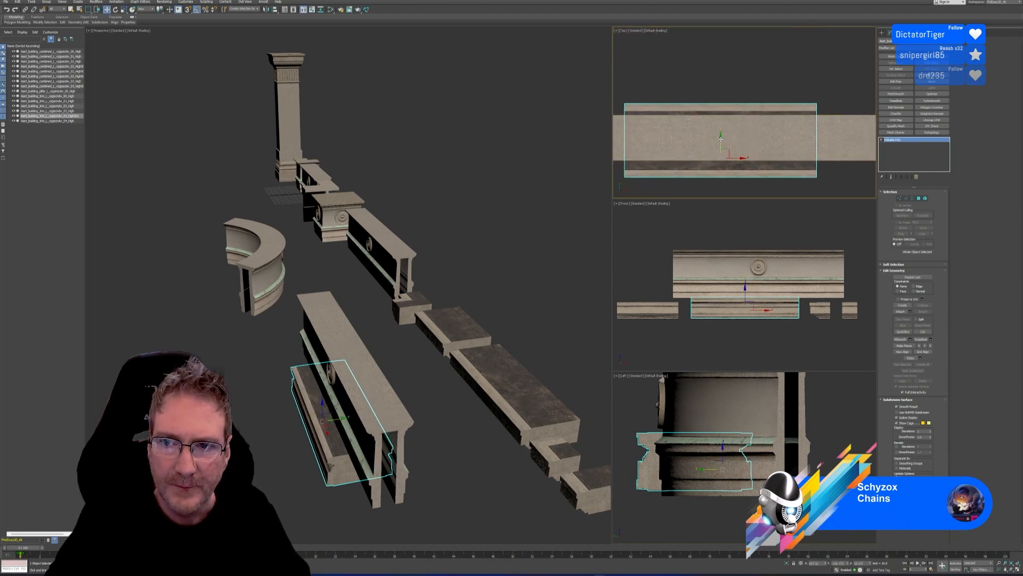
{"action": "left_click_drag", "start_coordinate": [720, 140], "coordinate": [720, 137]}
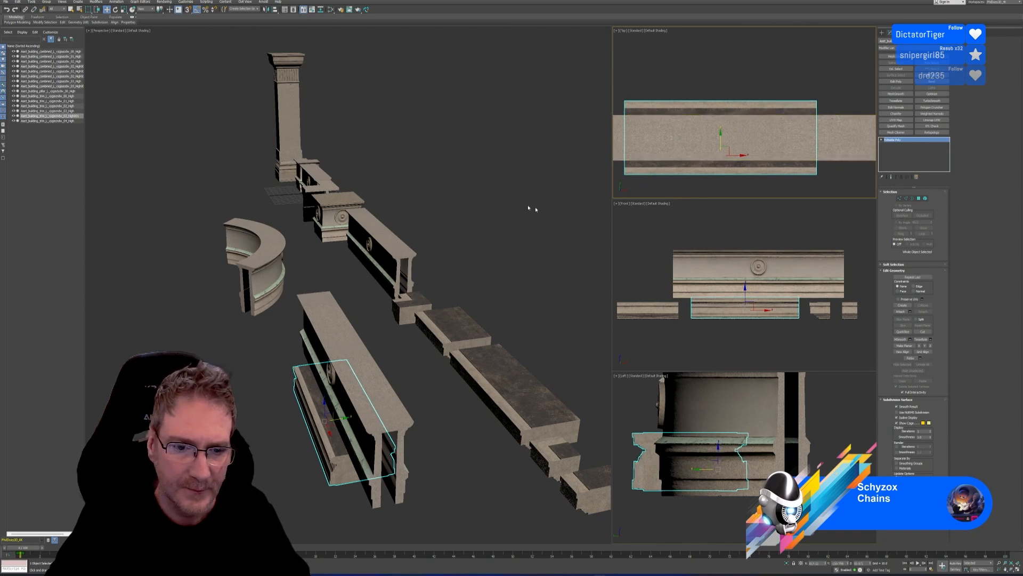
Step: Narrow the trim block's depth in the top view by about 10% and re-center it across the copied wall panel
{"action": "middle_click_drag", "start_coordinate": [414, 370], "coordinate": [422, 353], "text": "alt"}
{"action": "left_click", "coordinate": [124, 9]}
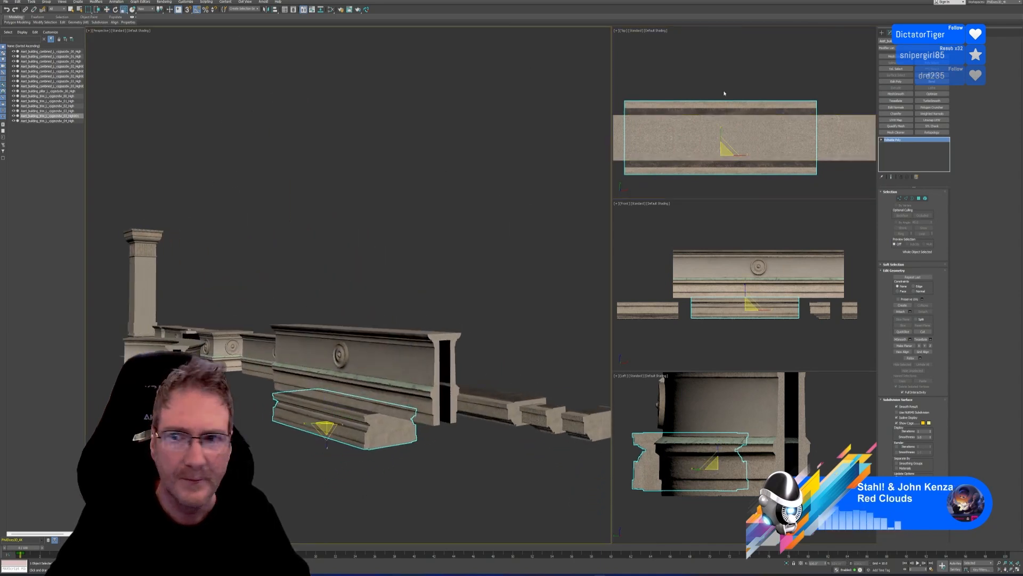
{"action": "middle_click_drag", "start_coordinate": [720, 129], "coordinate": [722, 119]}
{"action": "left_click_drag", "start_coordinate": [722, 119], "coordinate": [722, 126]}
{"action": "left_click", "coordinate": [108, 10]}
{"action": "middle_click_drag", "start_coordinate": [710, 69], "coordinate": [713, 71]}
{"action": "left_click_drag", "start_coordinate": [726, 126], "coordinate": [724, 124]}
Step: Reduce the trim block's depth in the top view by roughly another 7%, leaving a slimmer overhang around the panel
{"action": "middle_click_drag", "start_coordinate": [457, 239], "coordinate": [449, 264], "text": "alt"}
{"action": "left_click", "coordinate": [123, 9]}
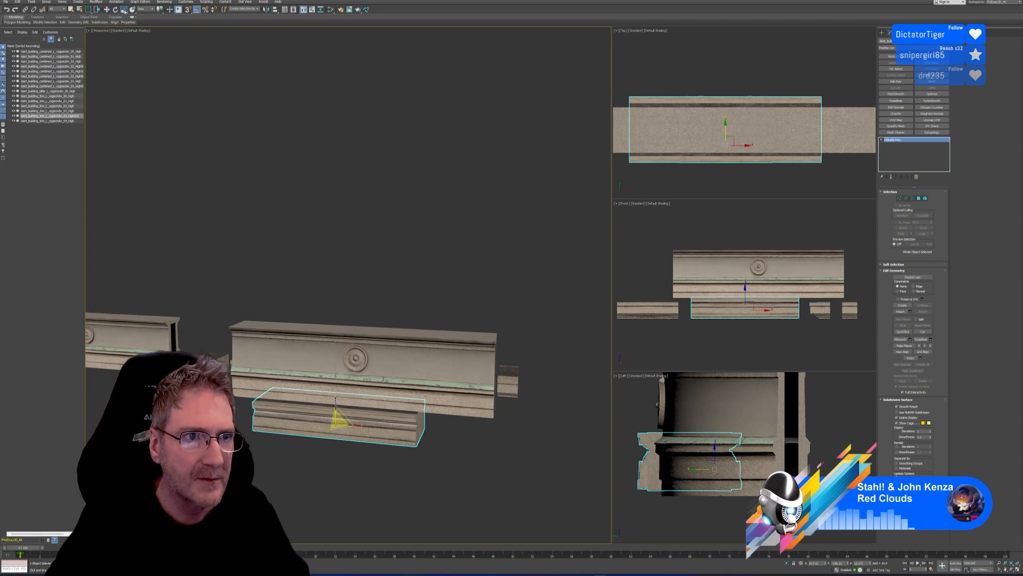
{"action": "middle_click_drag", "start_coordinate": [725, 118], "coordinate": [730, 109]}
{"action": "left_click_drag", "start_coordinate": [730, 109], "coordinate": [730, 116]}
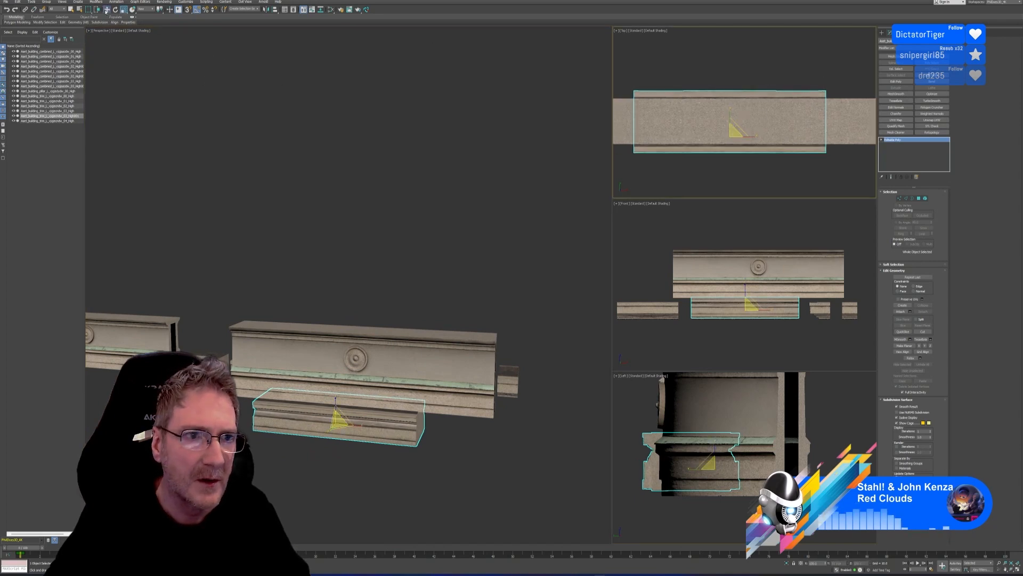
Step: Move the trim block along its length in the top view to the middle of the wall panel
{"action": "left_click", "coordinate": [106, 9]}
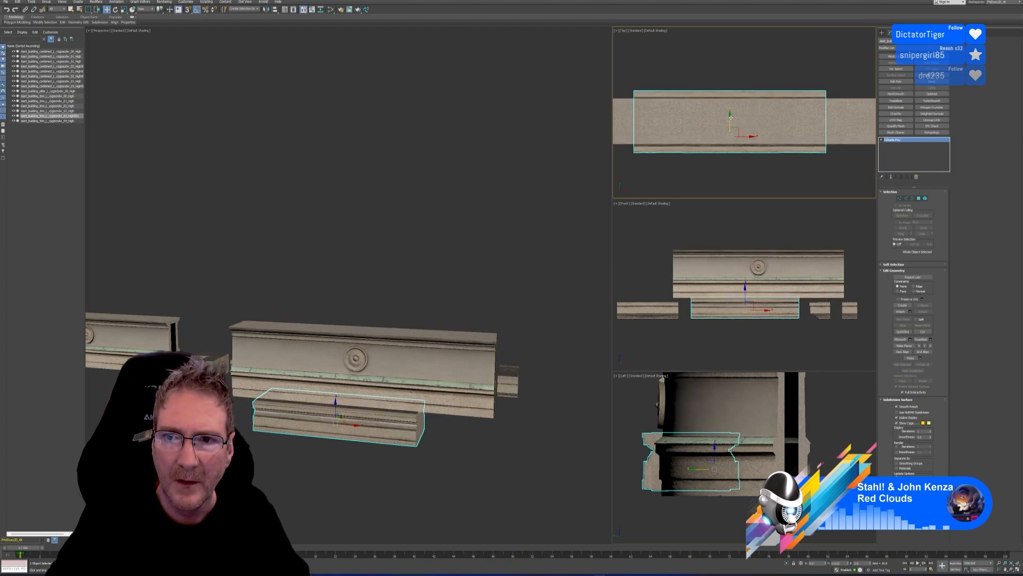
{"action": "scroll", "coordinate": [731, 117], "scroll_direction": "down", "scroll_amount": 4}
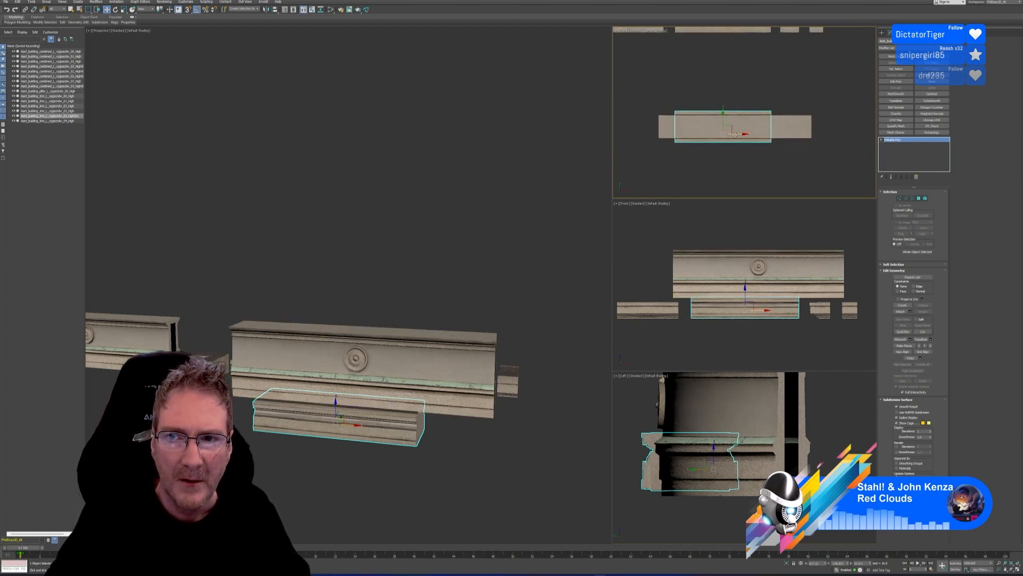
{"action": "left_click_drag", "start_coordinate": [735, 135], "coordinate": [745, 134]}
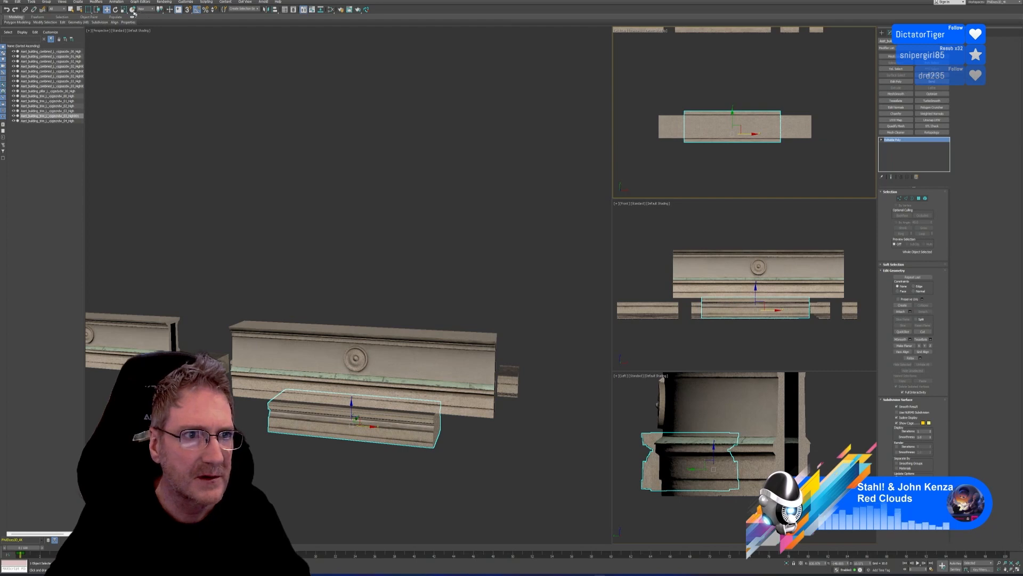
Step: Stretch the trim block lengthwise to about 160% so it spans the full length of the wall panel
{"action": "key", "text": "r"}
{"action": "middle_click_drag", "start_coordinate": [732, 87], "coordinate": [728, 86]}
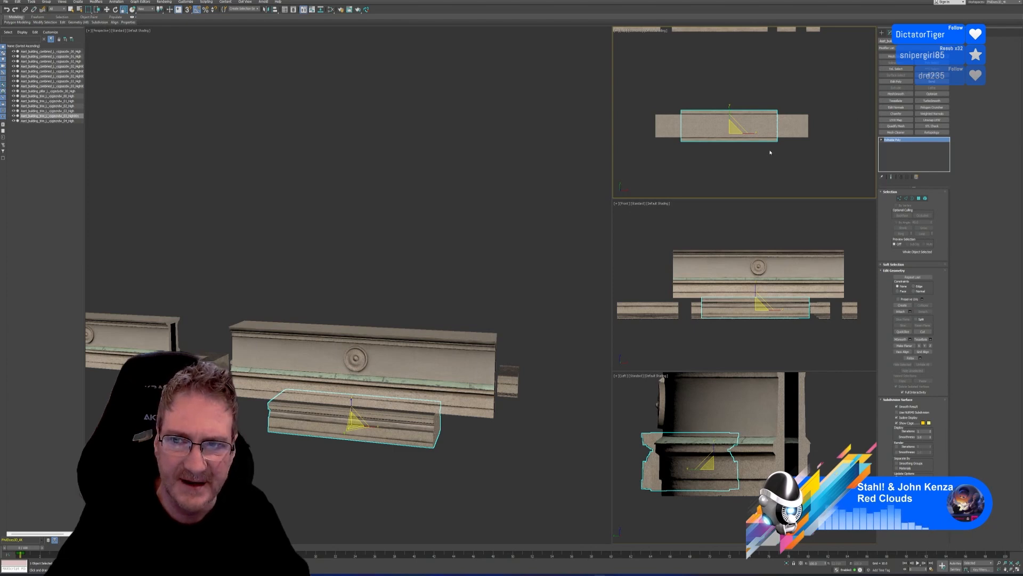
{"action": "key", "text": "w"}
{"action": "key", "text": "r"}
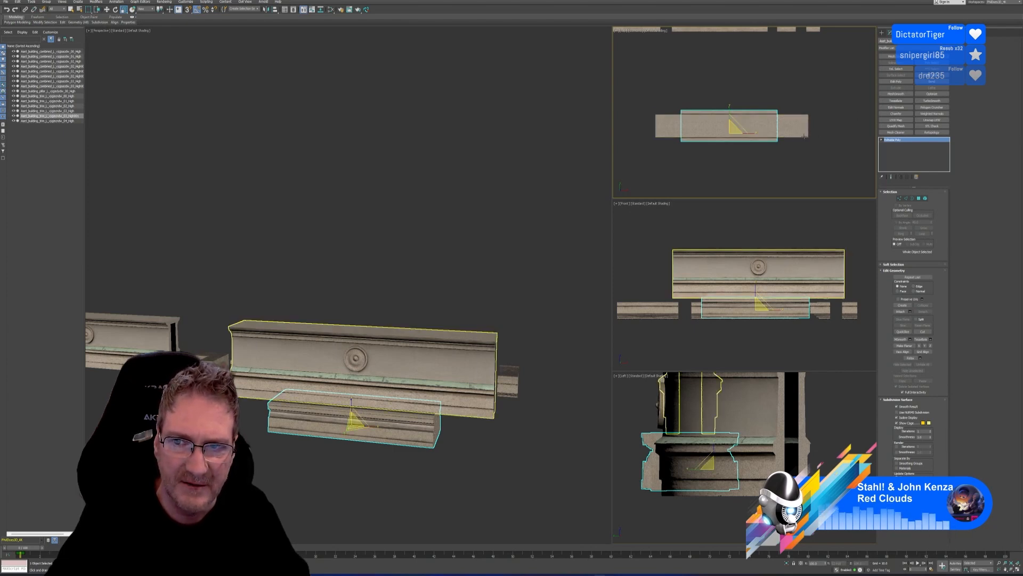
{"action": "key", "text": "w"}
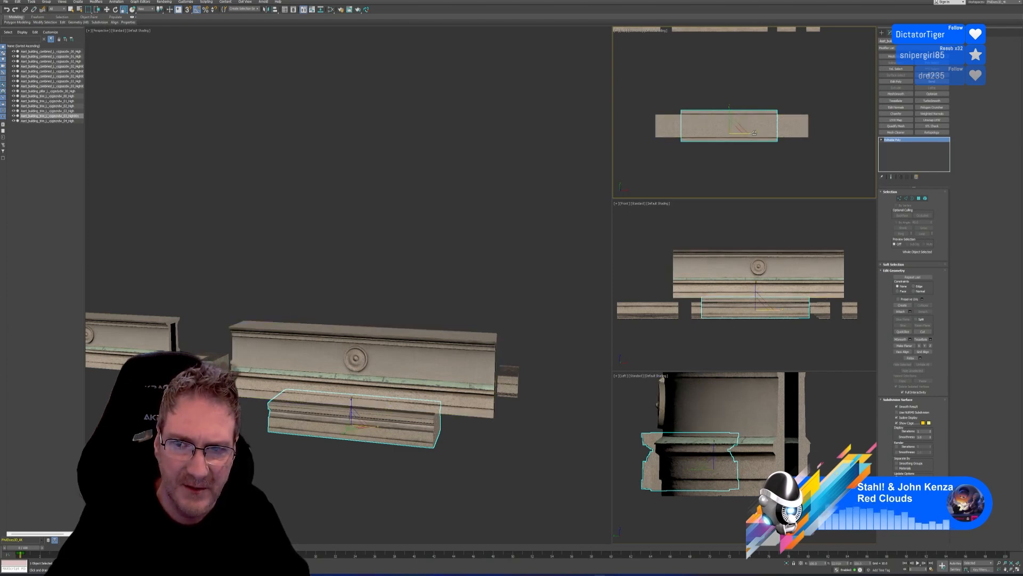
{"action": "left_click_drag", "start_coordinate": [754, 133], "coordinate": [766, 132]}
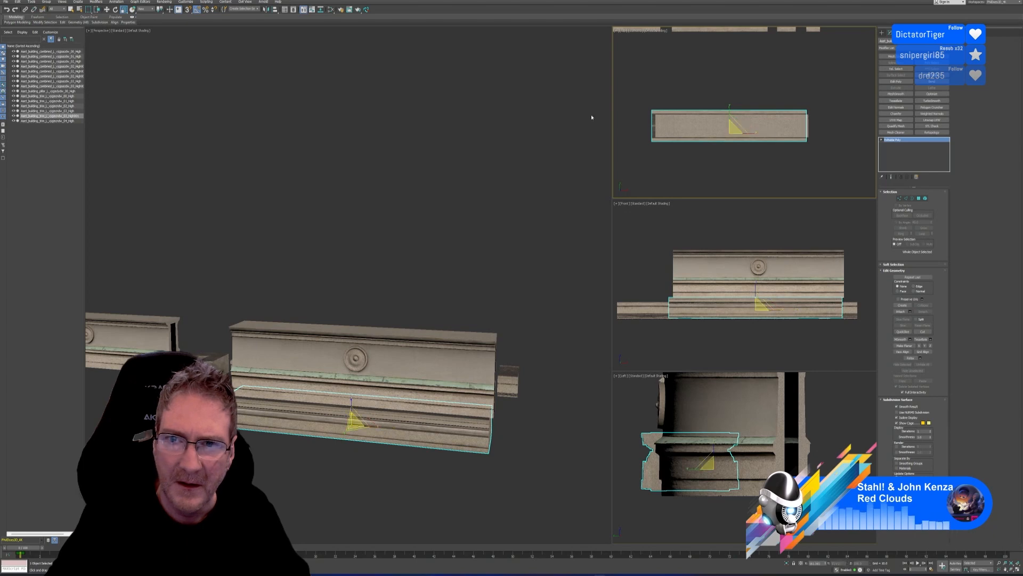
Step: Slide the stretched trim block along its length in the top view until its ends line up with the panel's ends
{"action": "left_click", "coordinate": [107, 9]}
{"action": "scroll", "coordinate": [658, 143], "scroll_direction": "up", "scroll_amount": 2}
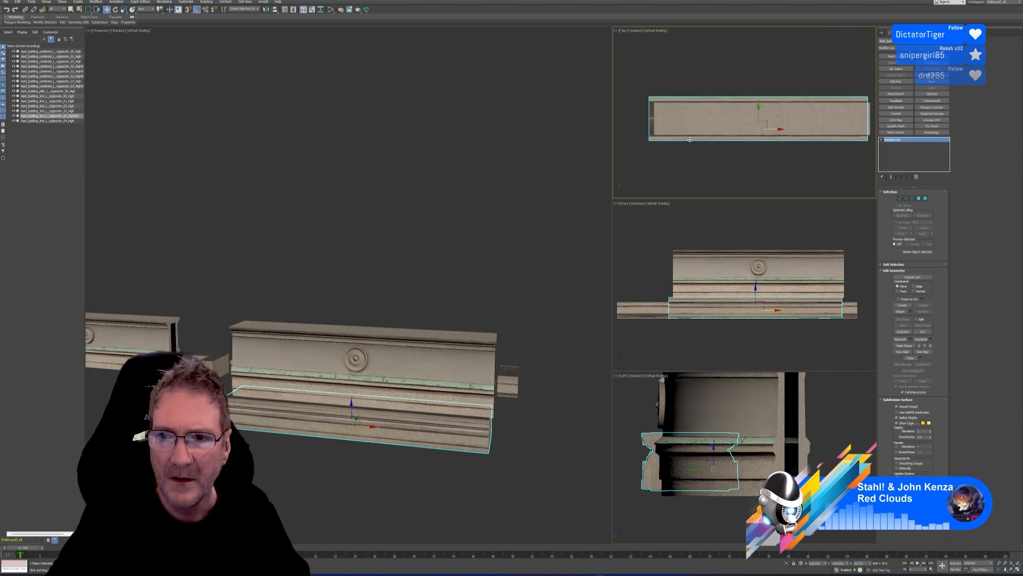
{"action": "mouse_move", "coordinate": [690, 140]}
{"action": "middle_mouse_down"}
{"action": "mouse_move", "coordinate": [772, 144]}
{"action": "mouse_move", "coordinate": [685, 150]}
{"action": "middle_mouse_up"}
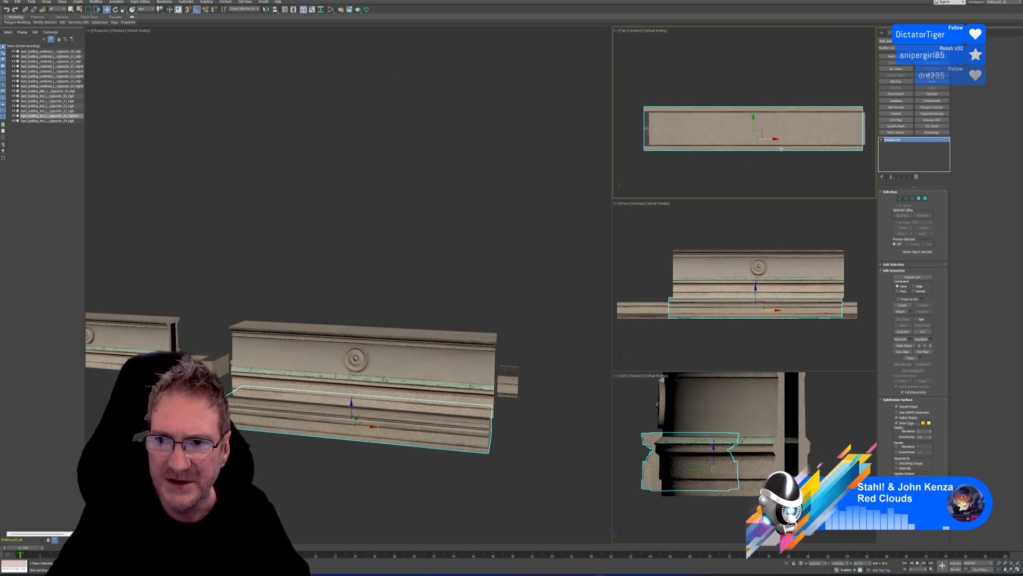
{"action": "left_click_drag", "start_coordinate": [772, 140], "coordinate": [776, 139]}
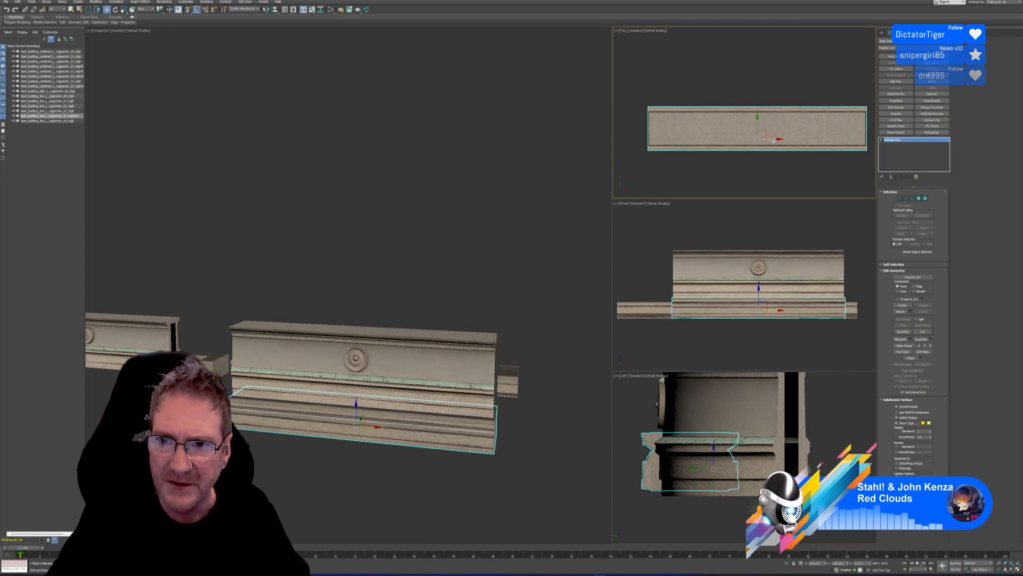
{"action": "middle_click_drag", "start_coordinate": [774, 141], "coordinate": [759, 137]}
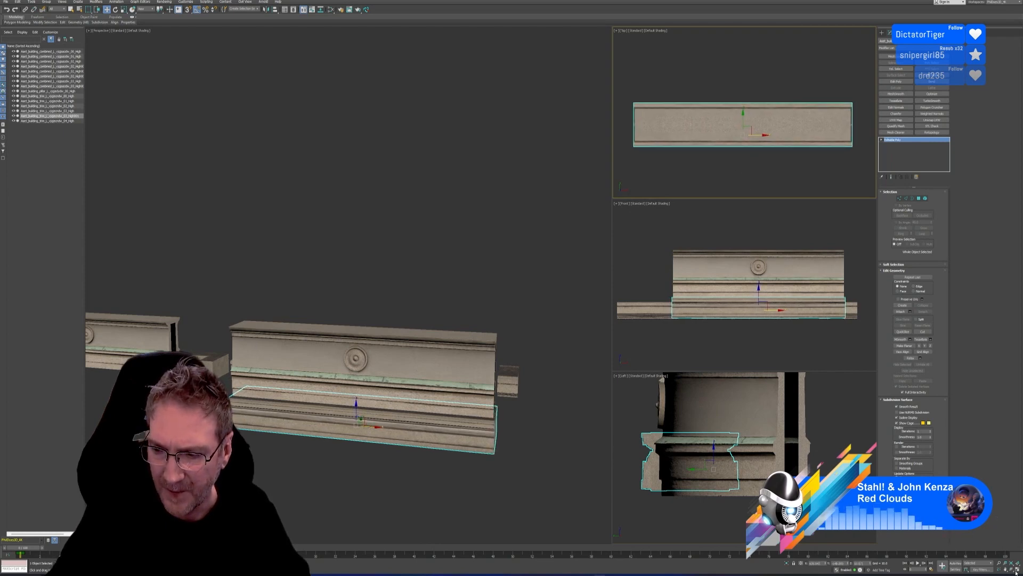
Step: In an enlarged top view, shorten the trim block by about 1% and nudge it to match the panel's ends and sides
{"action": "left_click", "coordinate": [1015, 571]}
{"action": "middle_click_drag", "start_coordinate": [570, 322], "coordinate": [560, 307]}
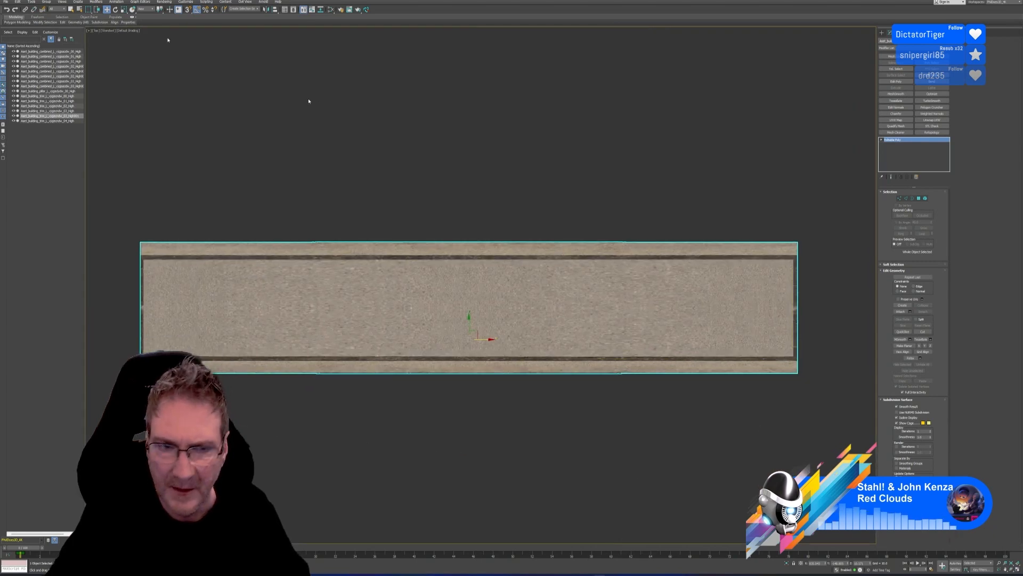
{"action": "left_click", "coordinate": [124, 10]}
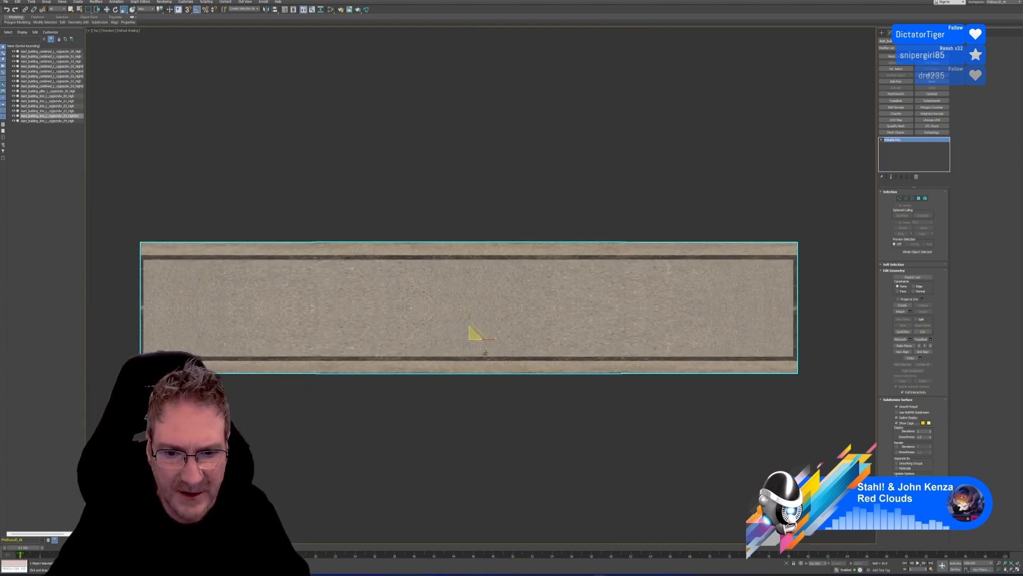
{"action": "left_click_drag", "start_coordinate": [492, 339], "coordinate": [492, 338]}
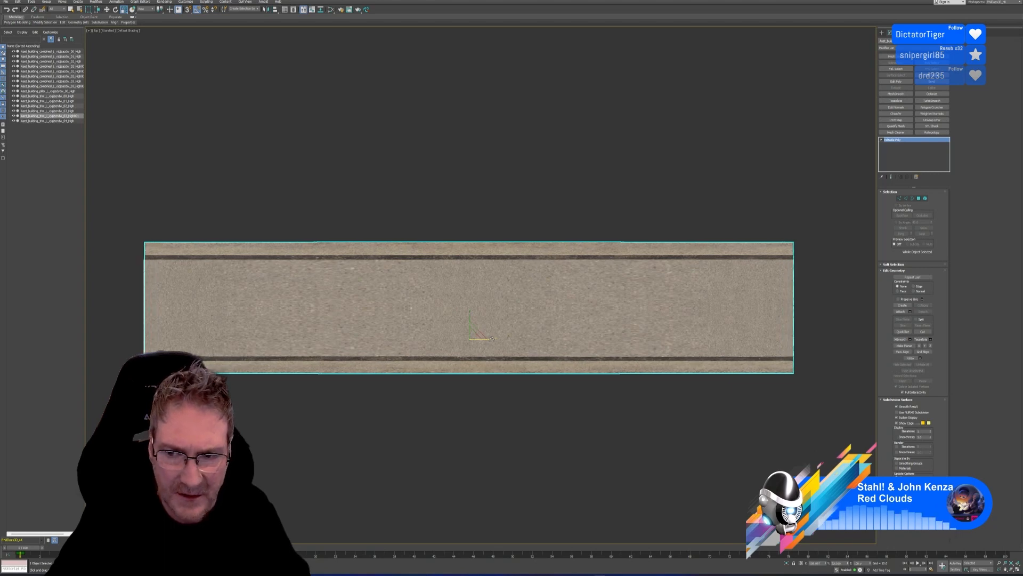
{"action": "left_click", "coordinate": [108, 9]}
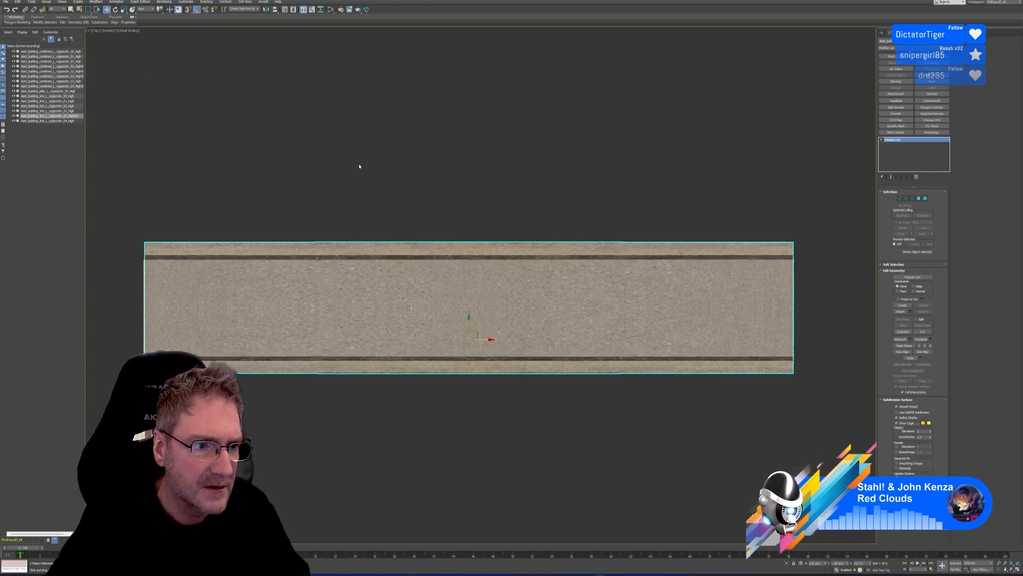
{"action": "left_click_drag", "start_coordinate": [491, 337], "coordinate": [467, 322]}
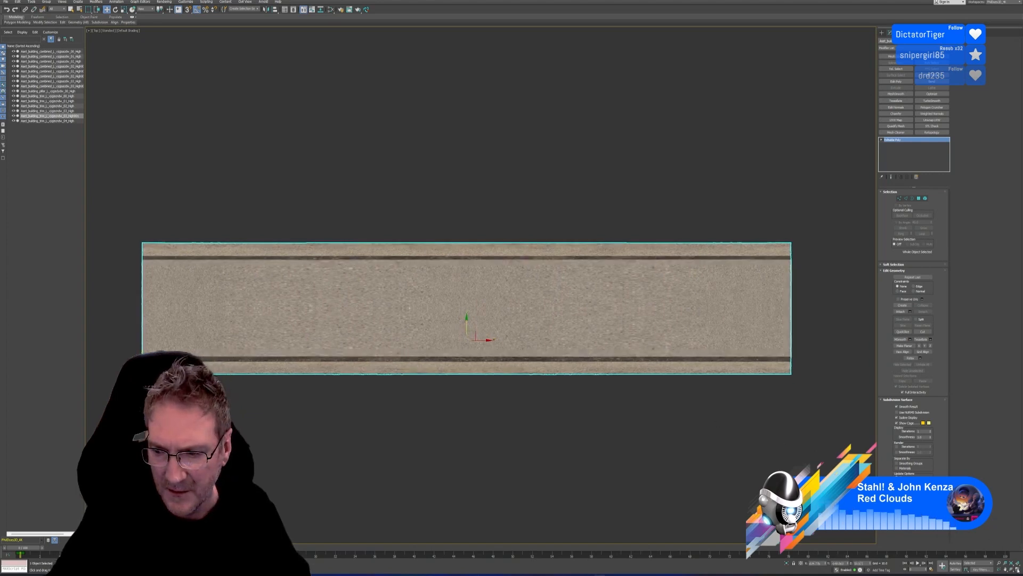
{"action": "key", "text": "alt+w"}
{"action": "middle_click_drag", "start_coordinate": [439, 340], "coordinate": [441, 323]}
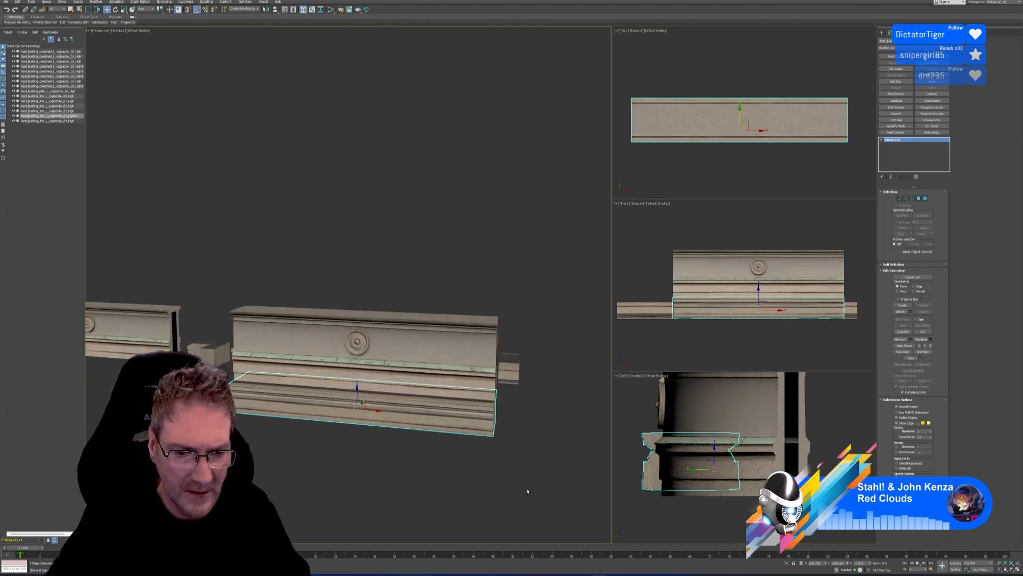
Step: Scale the trim block's depth down by about 20% in the perspective view to bring it closer to the panel's profile
{"action": "middle_click_drag", "start_coordinate": [527, 491], "coordinate": [489, 488], "text": "alt"}
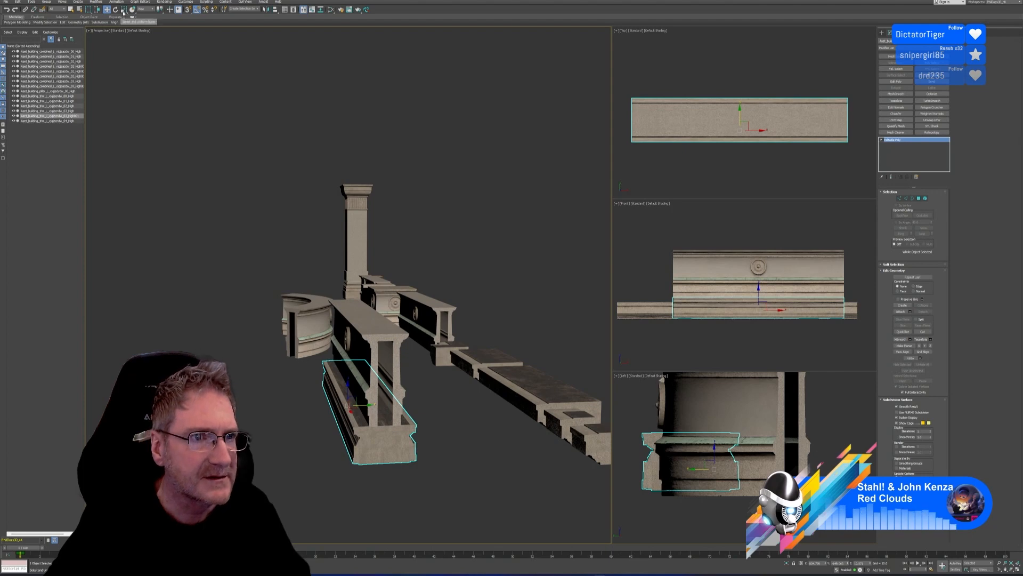
{"action": "left_click", "coordinate": [124, 9]}
{"action": "middle_click_drag", "start_coordinate": [343, 392], "coordinate": [340, 395]}
{"action": "left_click_drag", "start_coordinate": [320, 405], "coordinate": [325, 405]}
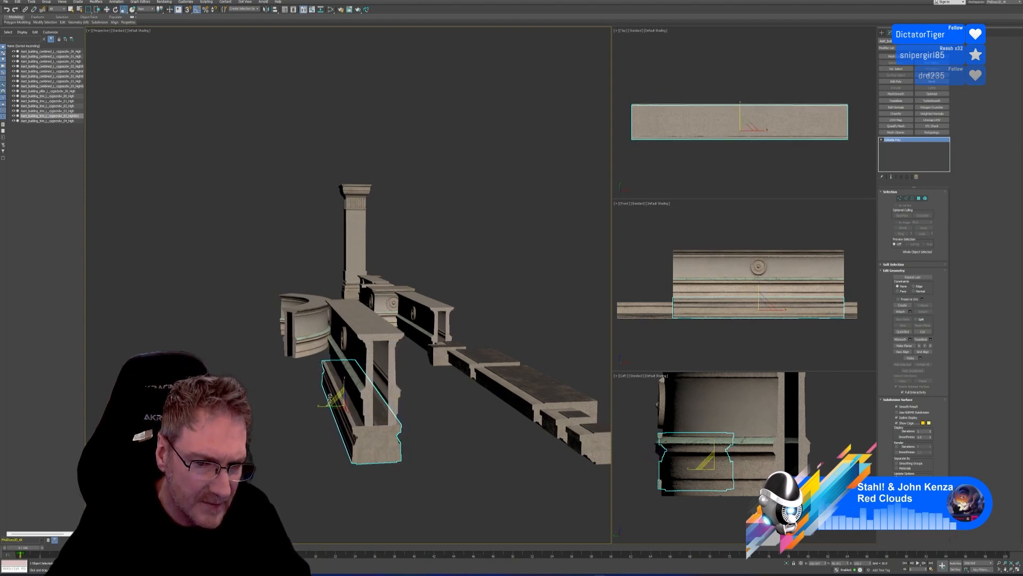
Step: Shift the narrowed trim block slightly along its depth so it sits centered beneath the double-sided wall panel
{"action": "key", "text": "w"}
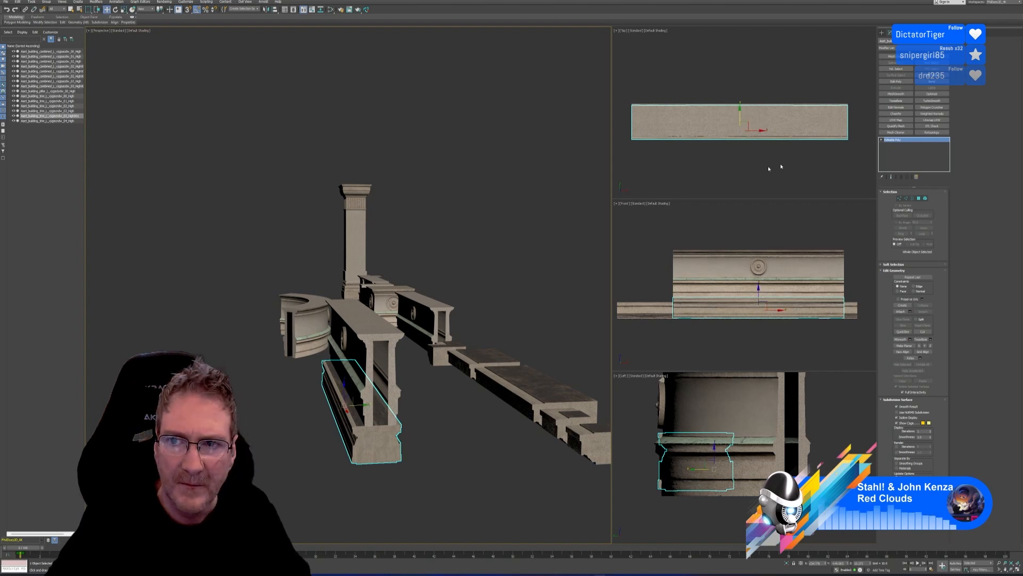
{"action": "middle_click_drag", "start_coordinate": [448, 361], "coordinate": [421, 330]}
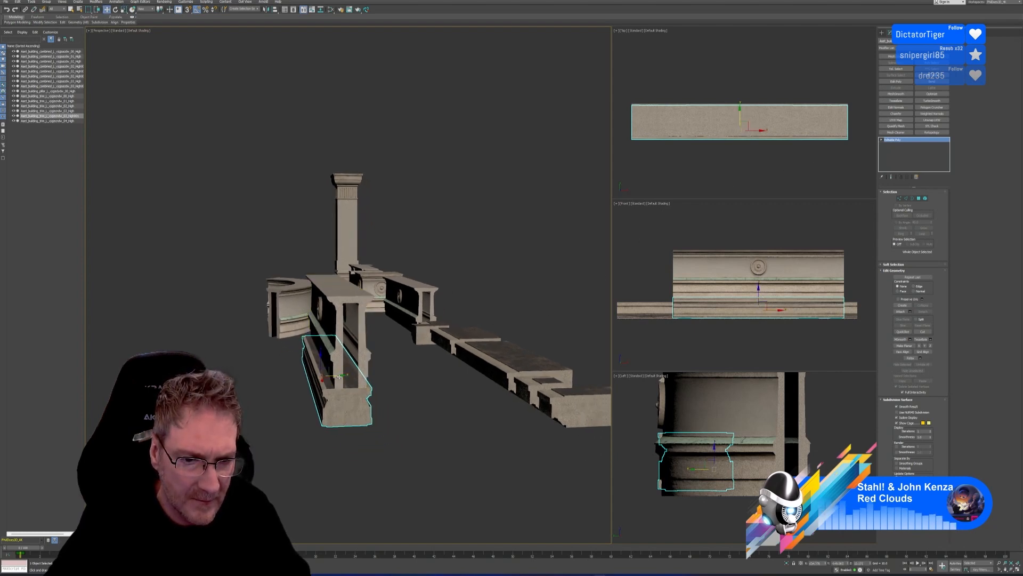
{"action": "left_click_drag", "start_coordinate": [339, 376], "coordinate": [342, 374]}
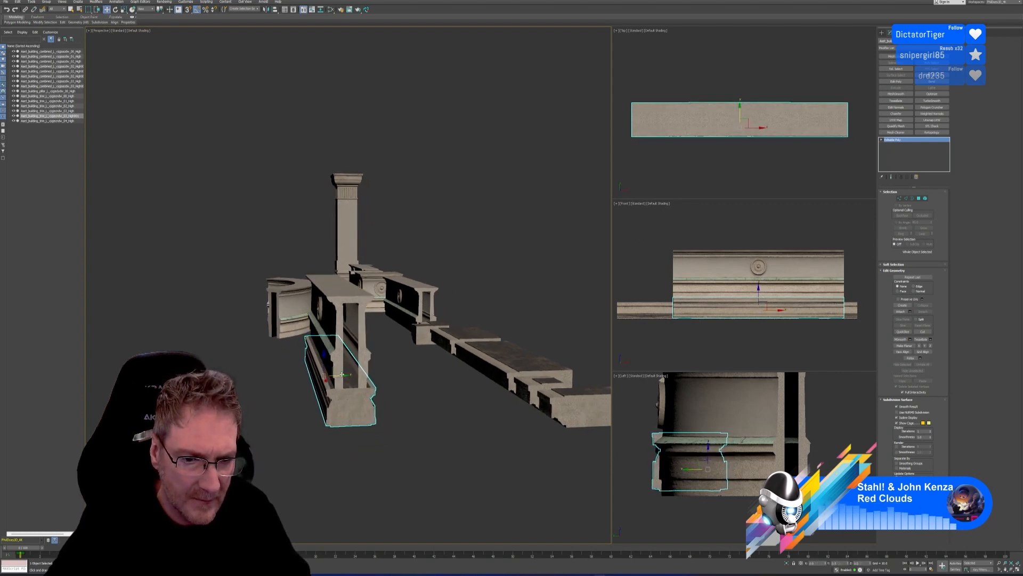
{"action": "mouse_move", "coordinate": [392, 458]}
{"action": "middle_mouse_down", "text": "alt"}
{"action": "mouse_move", "coordinate": [380, 450]}
{"action": "mouse_move", "coordinate": [448, 450]}
{"action": "mouse_move", "coordinate": [406, 444]}
{"action": "mouse_move", "coordinate": [395, 459]}
{"action": "mouse_move", "coordinate": [375, 459]}
{"action": "mouse_move", "coordinate": [414, 447]}
{"action": "mouse_move", "coordinate": [455, 457]}
{"action": "mouse_move", "coordinate": [423, 461]}
{"action": "mouse_move", "coordinate": [418, 448]}
{"action": "mouse_move", "coordinate": [430, 457]}
{"action": "mouse_move", "coordinate": [399, 444]}
{"action": "middle_mouse_up", "text": "alt"}
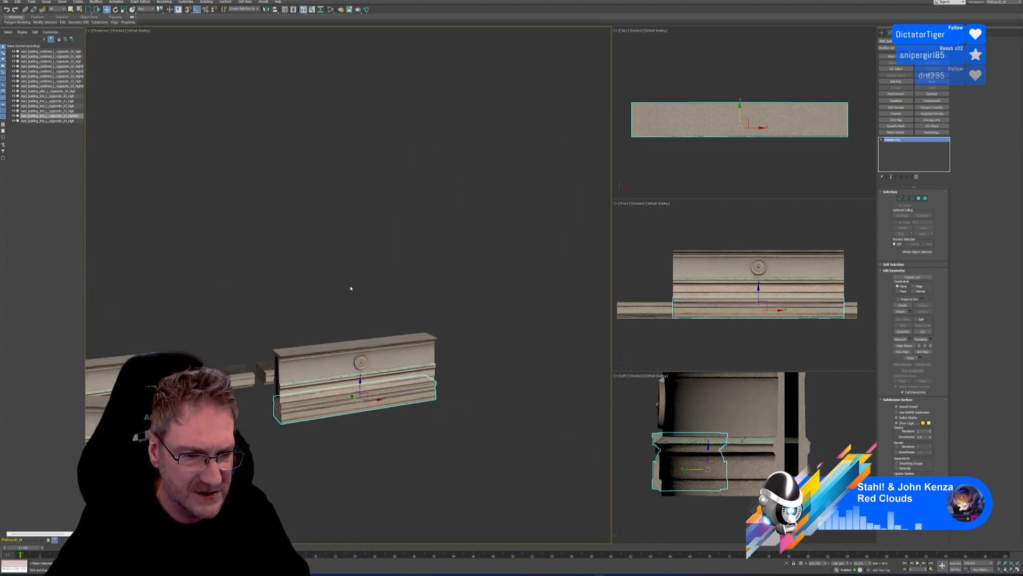
Step: Clone the short medallion wall piece from the original row as a Copy placed beyond the row's far end
{"action": "middle_click_drag", "start_coordinate": [351, 288], "coordinate": [419, 270]}
{"action": "scroll", "coordinate": [419, 270], "scroll_direction": "down", "scroll_amount": 3}
{"action": "middle_click_drag", "start_coordinate": [356, 375], "coordinate": [369, 388]}
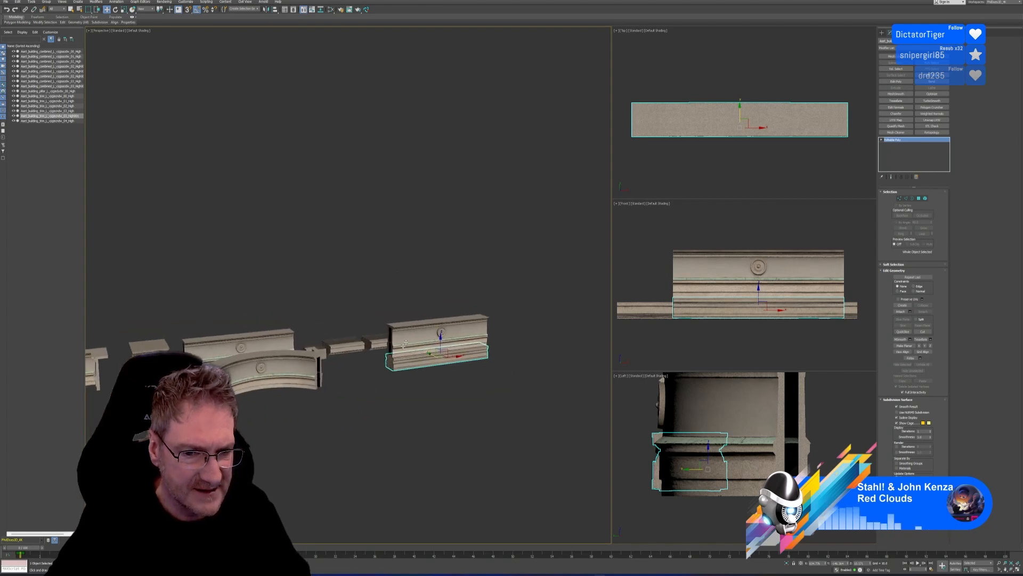
{"action": "middle_click_drag", "start_coordinate": [142, 306], "coordinate": [341, 304], "text": "alt"}
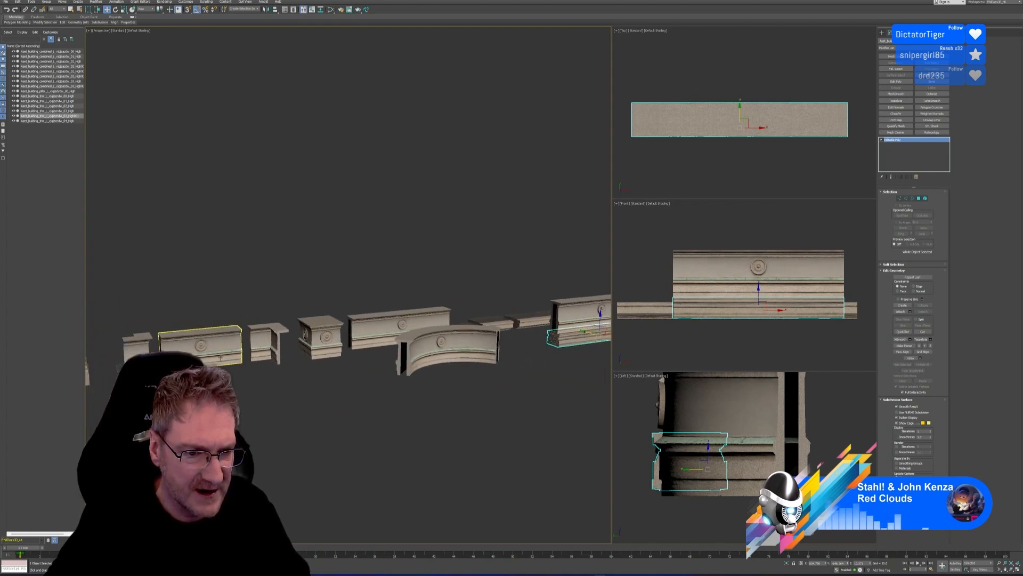
{"action": "scroll", "coordinate": [391, 414], "scroll_direction": "down", "scroll_amount": 5}
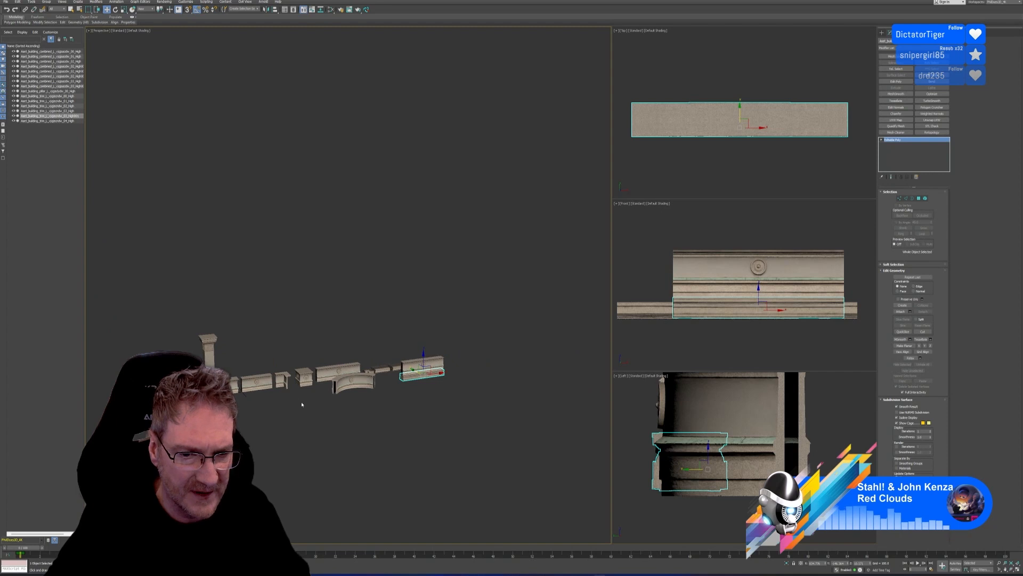
{"action": "left_click", "coordinate": [355, 340]}
{"action": "left_click", "coordinate": [254, 381]}
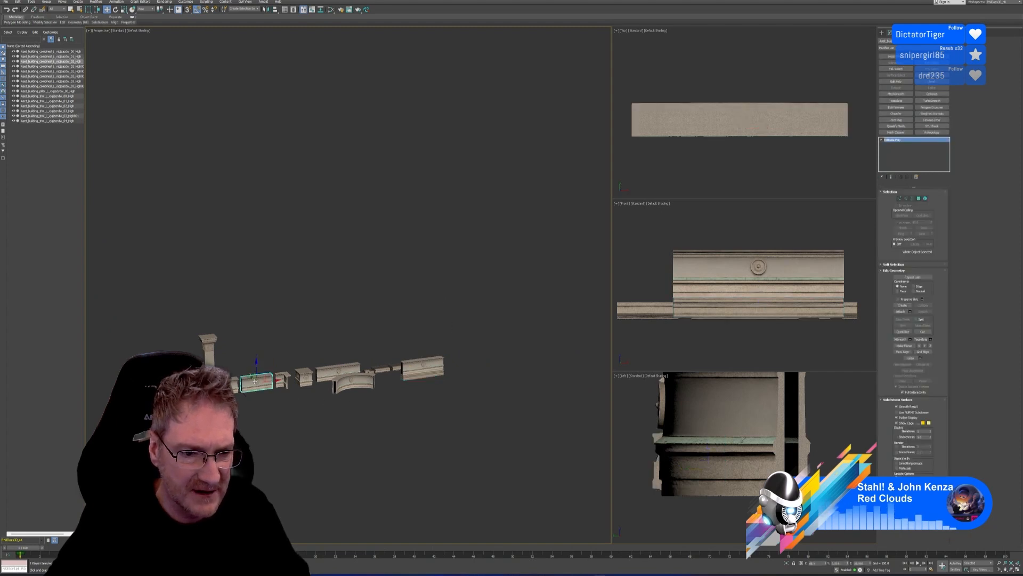
{"action": "scroll", "coordinate": [730, 158], "scroll_direction": "down", "scroll_amount": 6}
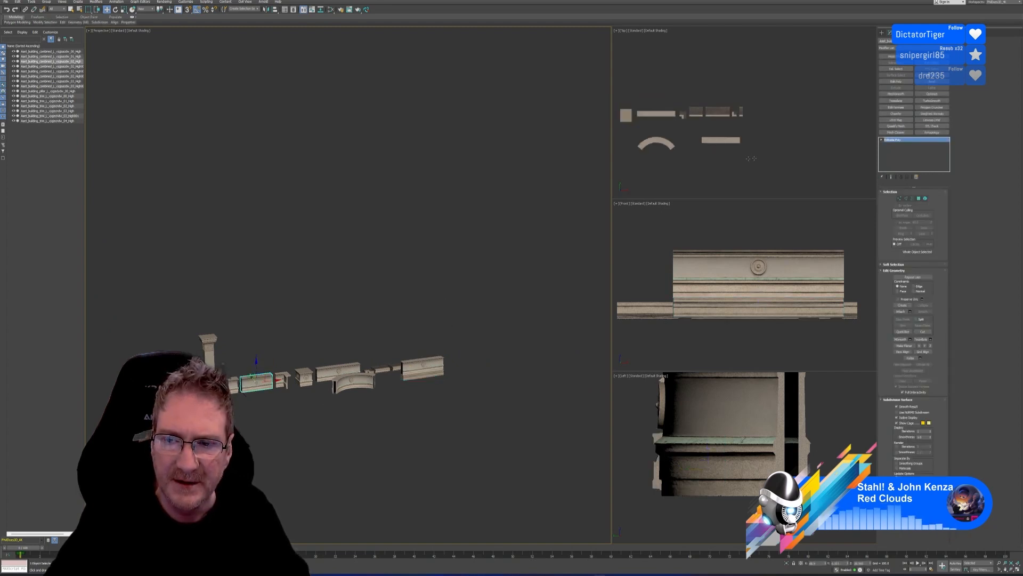
{"action": "middle_click_drag", "start_coordinate": [621, 103], "coordinate": [694, 115]}
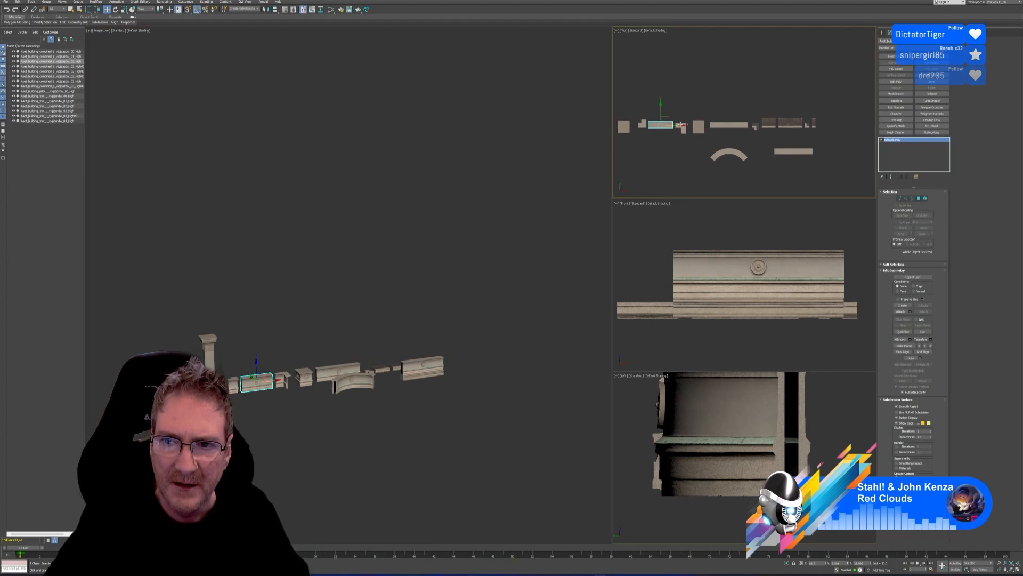
{"action": "left_click_drag", "start_coordinate": [678, 124], "coordinate": [863, 125], "text": "shift"}
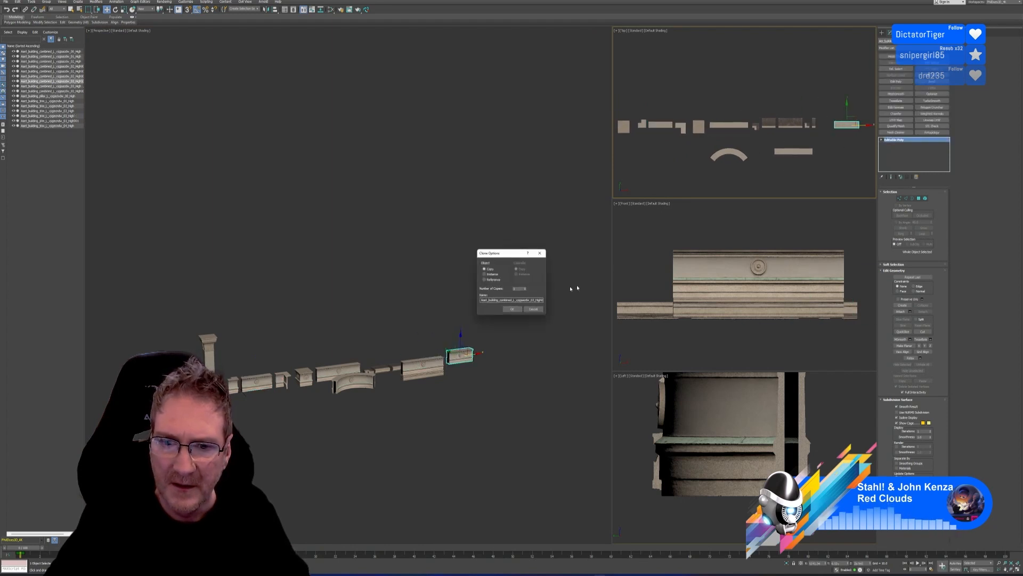
{"action": "left_click", "coordinate": [511, 309]}
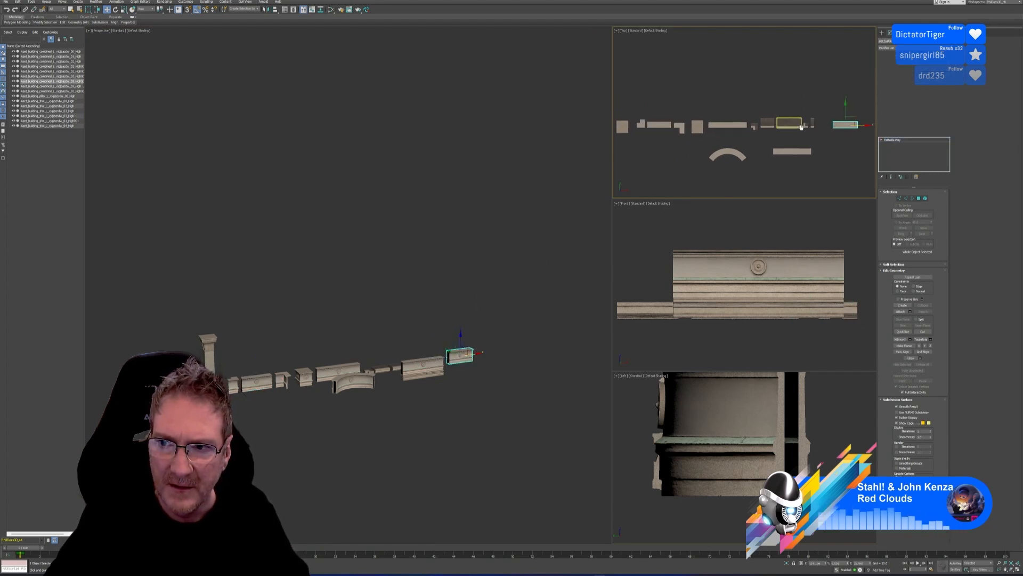
{"action": "middle_click_drag", "start_coordinate": [800, 142], "coordinate": [768, 142]}
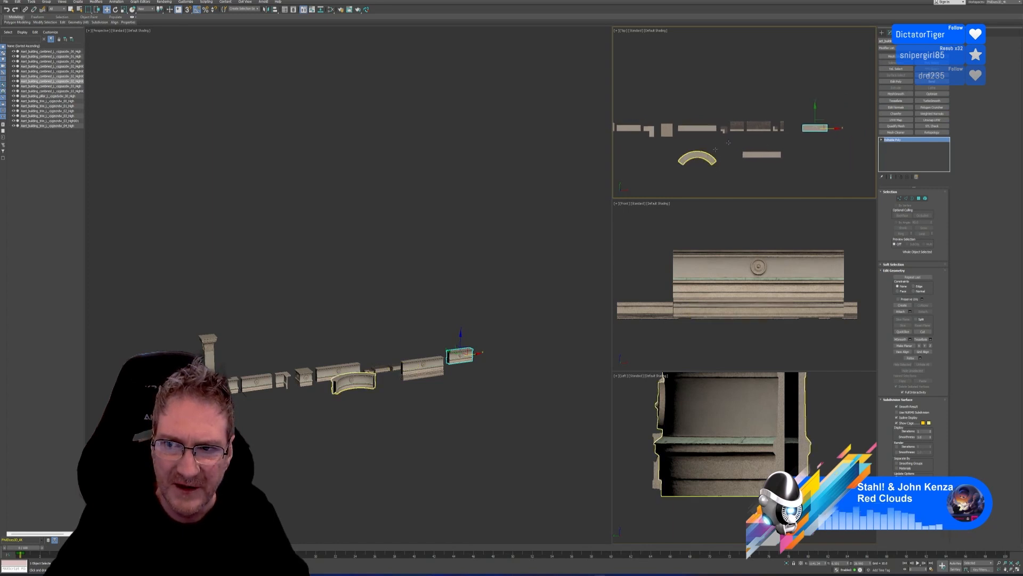
Step: Move the copied short medallion wall piece in the top view so it lines up with the long double-sided panel
{"action": "left_click_drag", "start_coordinate": [816, 111], "coordinate": [808, 137]}
{"action": "left_click", "coordinate": [553, 391]}
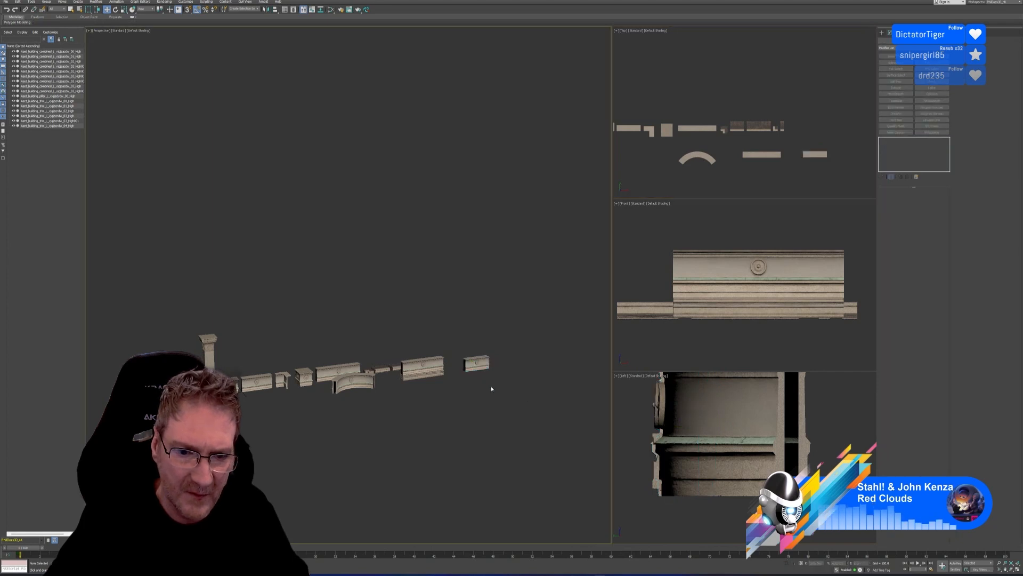
{"action": "scroll", "coordinate": [480, 376], "scroll_direction": "up", "scroll_amount": 4}
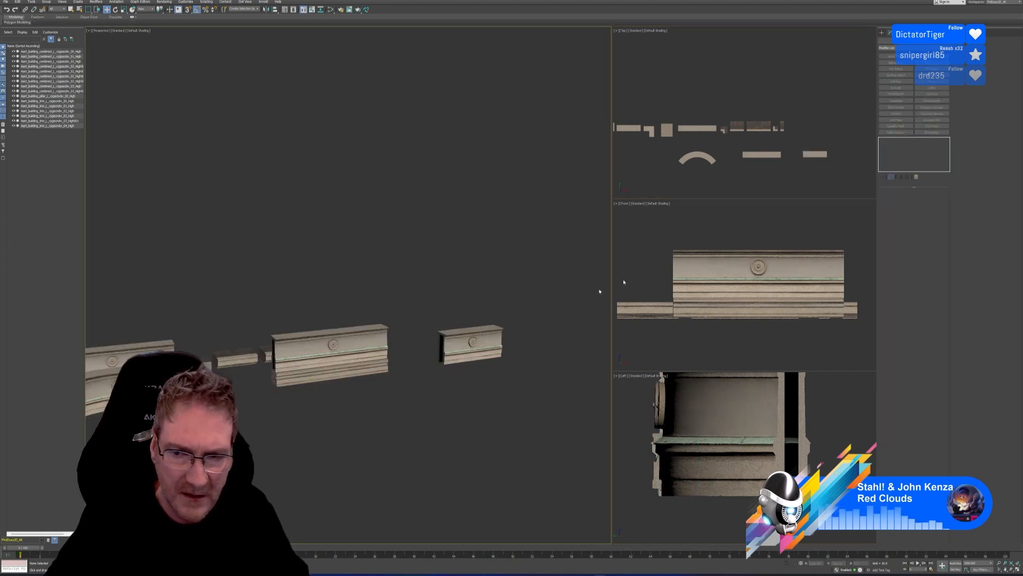
{"action": "scroll", "coordinate": [623, 282], "scroll_direction": "down", "scroll_amount": 5}
Step: Isolate the short medallion piece together with the long double-sided panel and its trim base
{"action": "left_click", "coordinate": [767, 295]}
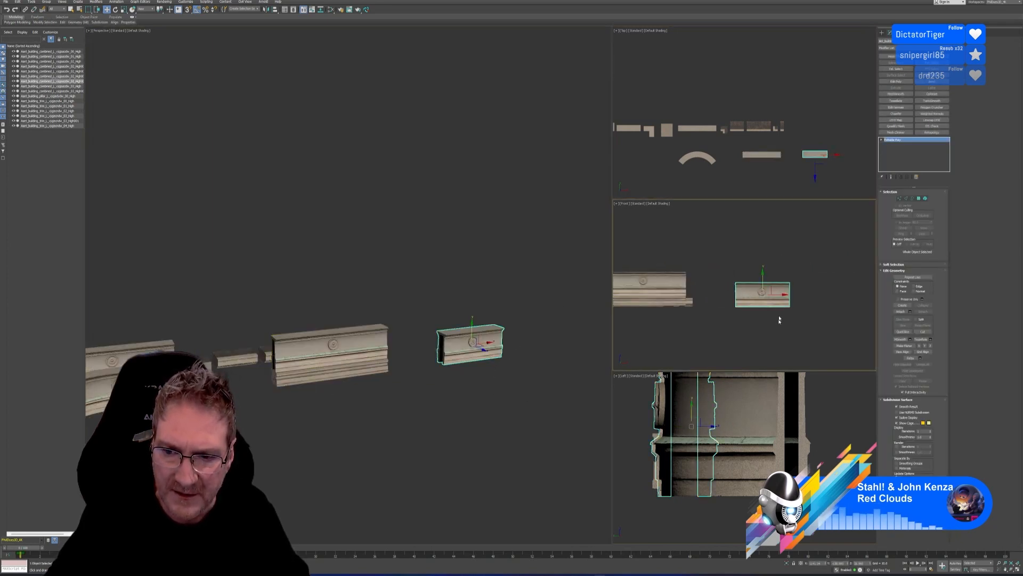
{"action": "scroll", "coordinate": [758, 402], "scroll_direction": "down", "scroll_amount": 2}
{"action": "middle_click_drag", "start_coordinate": [759, 401], "coordinate": [753, 459]}
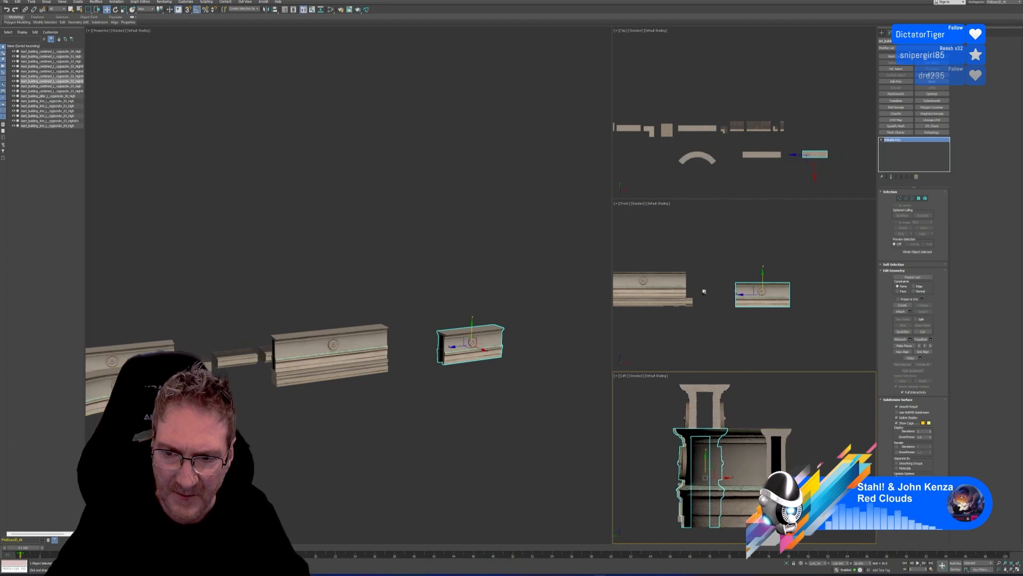
{"action": "left_click", "coordinate": [683, 289], "text": "ctrl"}
{"action": "left_click", "coordinate": [371, 369], "text": "ctrl"}
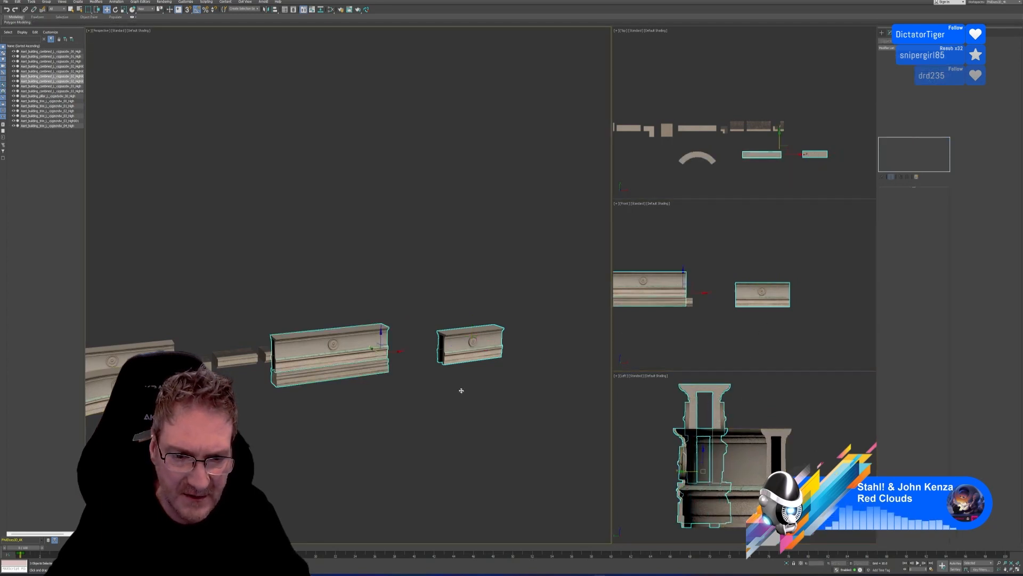
{"action": "left_click", "coordinate": [787, 562]}
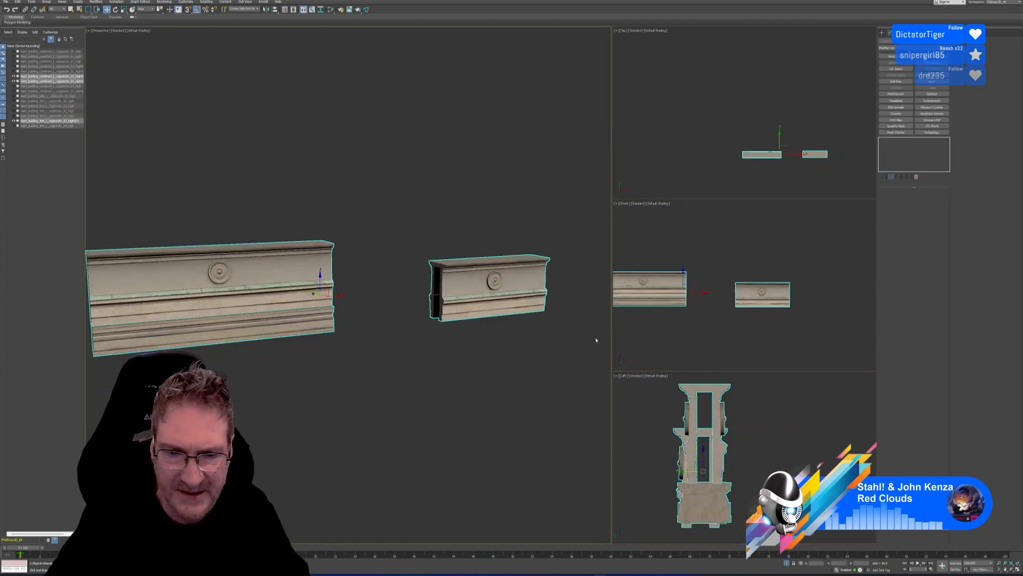
{"action": "left_click", "coordinate": [558, 235]}
Step: Raise the short medallion piece in the side view to the long panel's height and center it over the trim base
{"action": "middle_click_drag", "start_coordinate": [723, 319], "coordinate": [746, 331]}
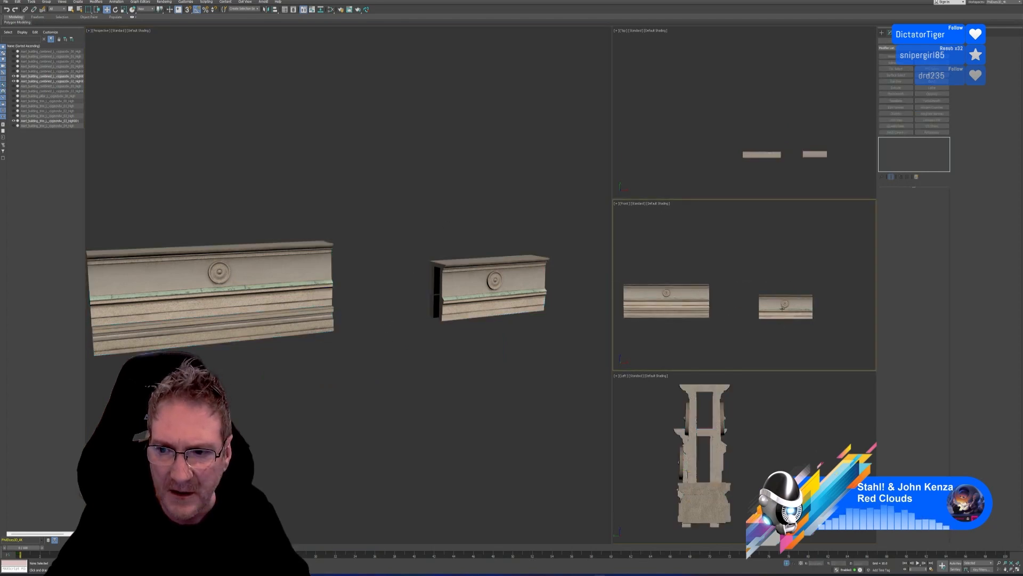
{"action": "left_click", "coordinate": [779, 309]}
{"action": "middle_click_drag", "start_coordinate": [753, 446], "coordinate": [758, 441]}
{"action": "left_click_drag", "start_coordinate": [713, 460], "coordinate": [728, 429]}
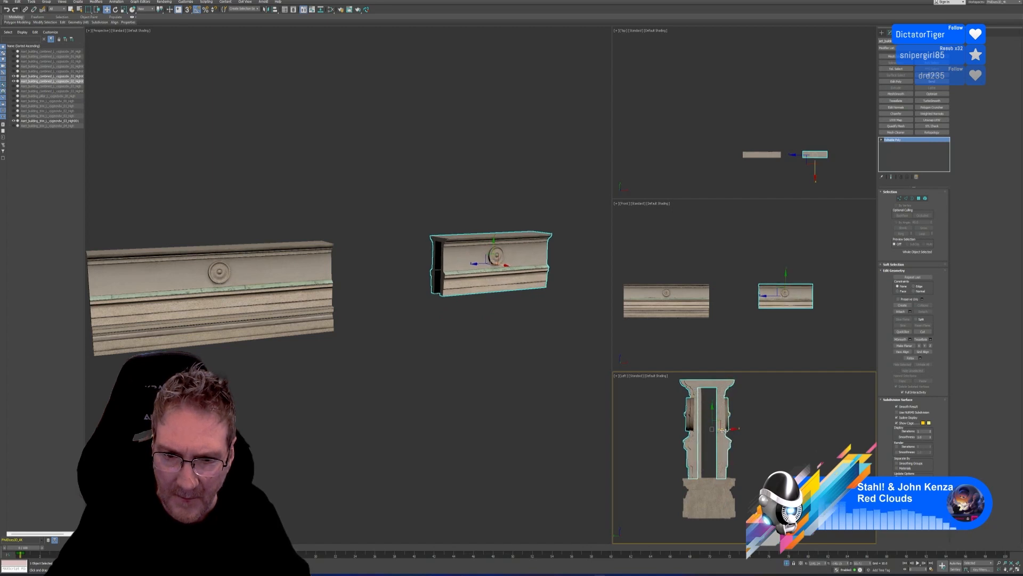
{"action": "left_click", "coordinate": [407, 338]}
Step: Clone the long panel's trim base as a Copy placed directly beneath the short medallion piece
{"action": "left_click", "coordinate": [269, 325]}
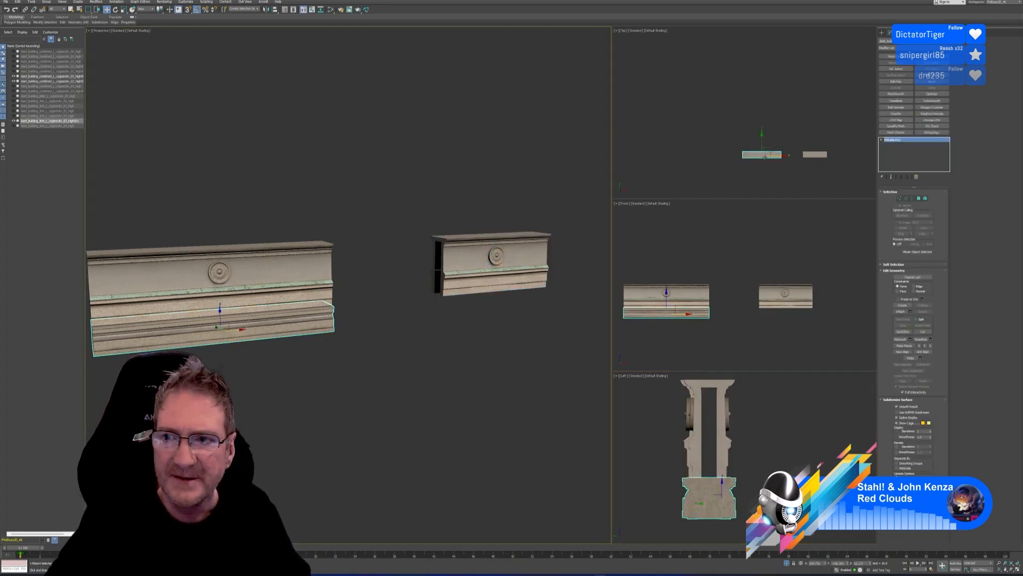
{"action": "middle_click_drag", "start_coordinate": [765, 156], "coordinate": [737, 161]}
{"action": "scroll", "coordinate": [748, 153], "scroll_direction": "up", "scroll_amount": 4}
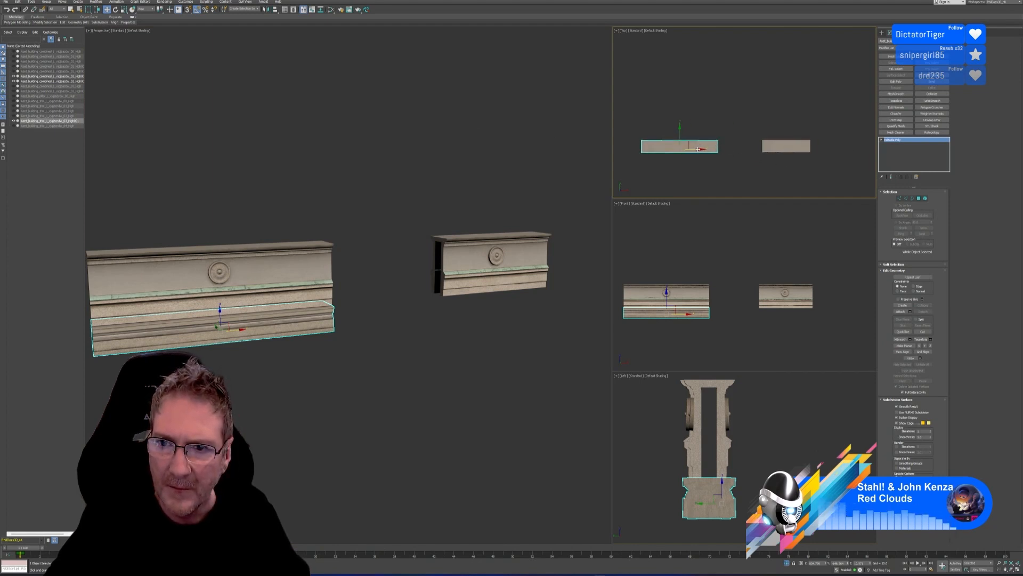
{"action": "left_click_drag", "start_coordinate": [697, 149], "coordinate": [805, 158]}
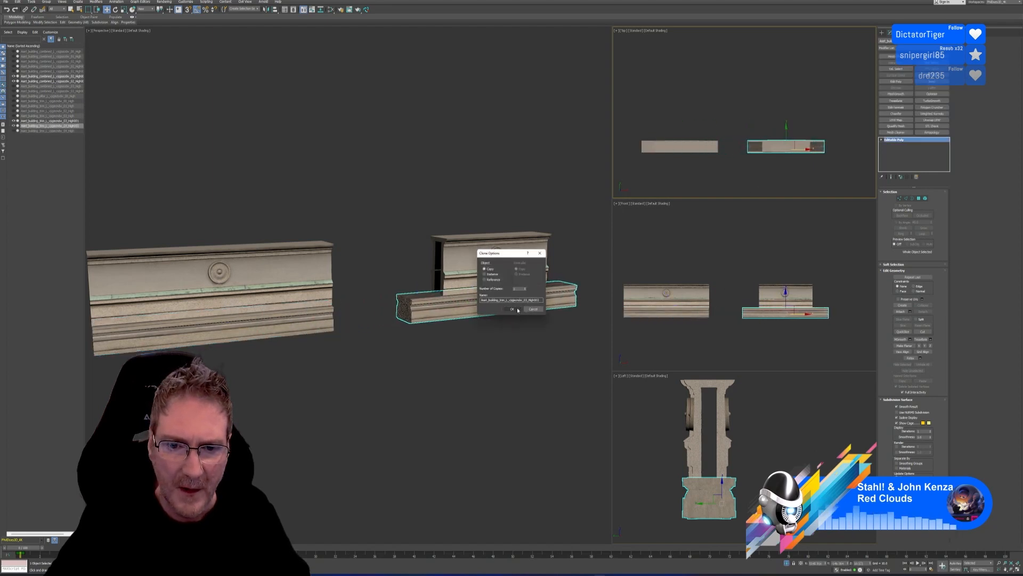
{"action": "left_click", "coordinate": [517, 310]}
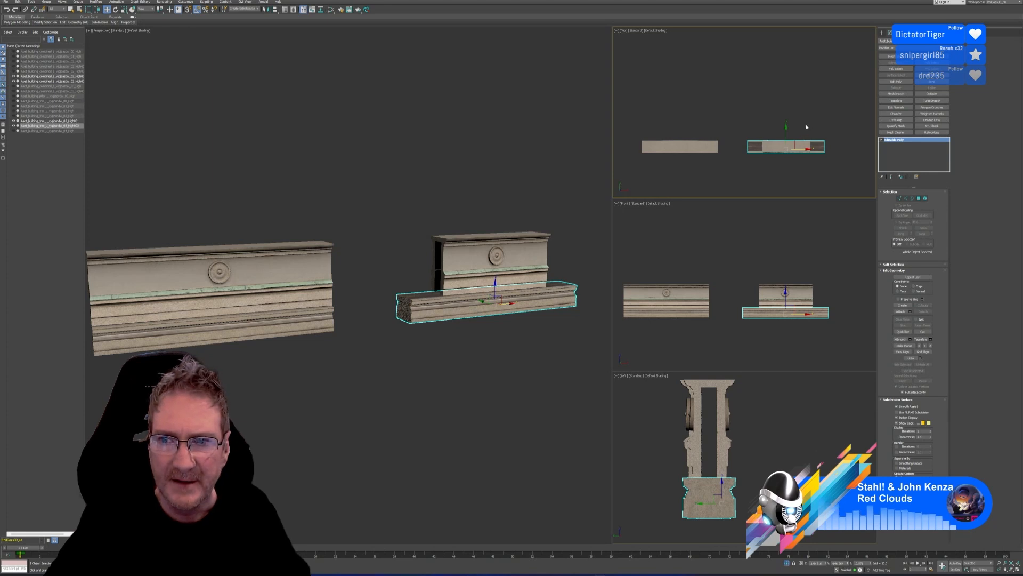
Step: Scale the cloned trim base along its length in an enlarged top view to roughly match the short medallion piece
{"action": "key", "text": "1"}
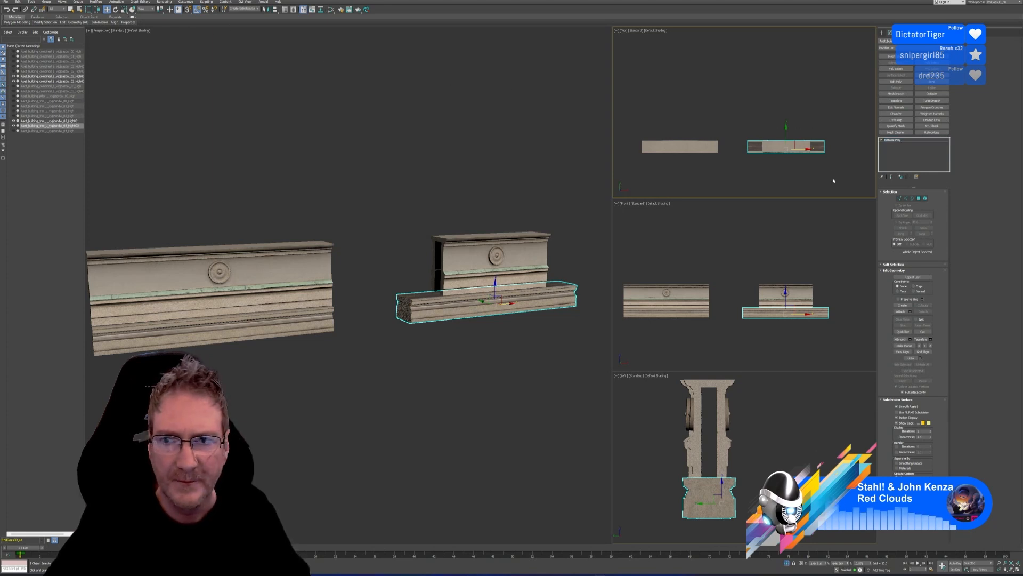
{"action": "key", "text": "r"}
{"action": "middle_click_drag", "start_coordinate": [749, 149], "coordinate": [766, 134]}
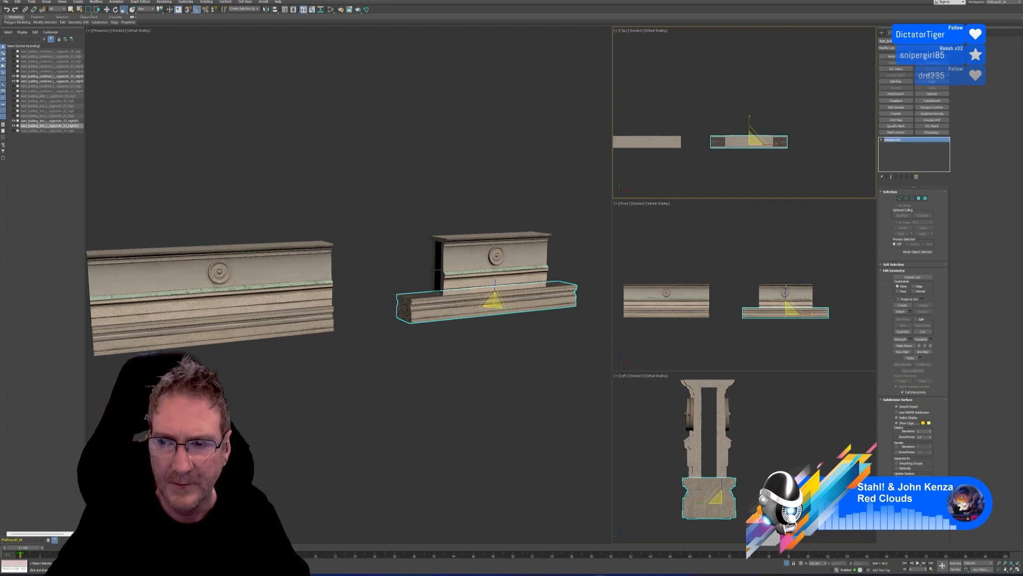
{"action": "left_click", "coordinate": [1017, 568]}
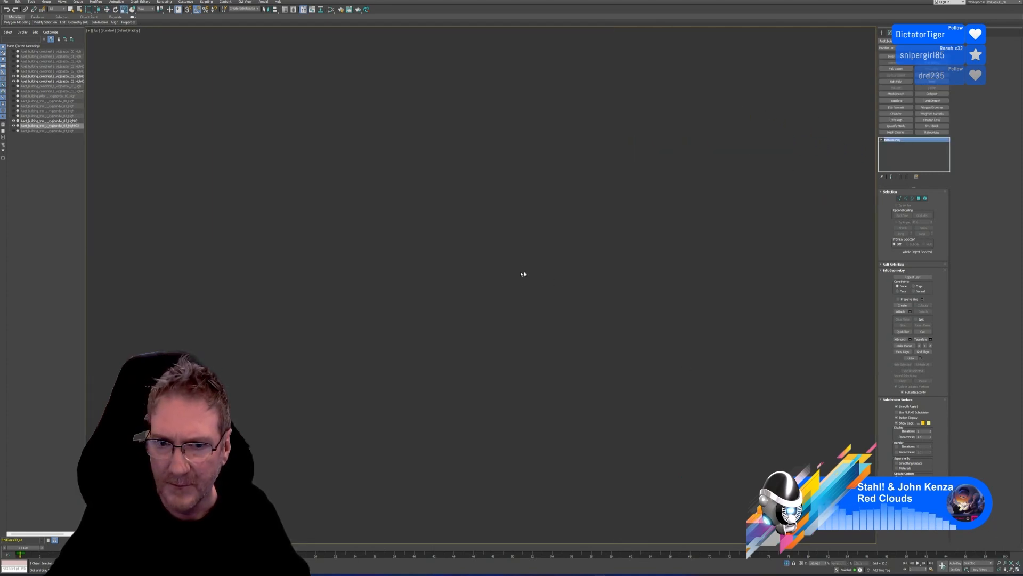
{"action": "scroll", "coordinate": [525, 281], "scroll_direction": "down", "scroll_amount": 5}
{"action": "middle_click_drag", "start_coordinate": [486, 223], "coordinate": [549, 303]}
{"action": "scroll", "coordinate": [524, 274], "scroll_direction": "up", "scroll_amount": 1}
{"action": "scroll", "coordinate": [524, 274], "scroll_direction": "up", "scroll_amount": 4}
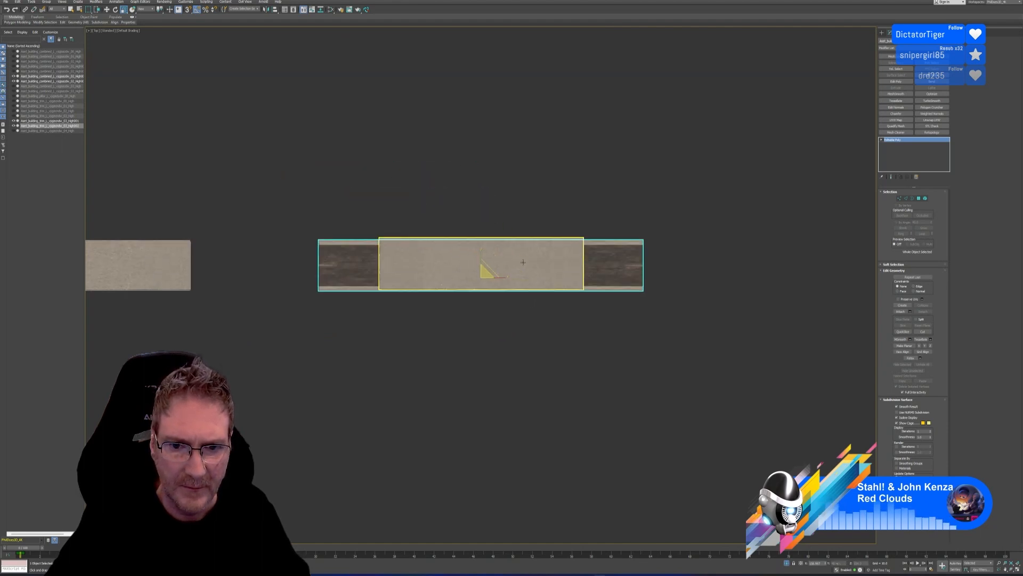
{"action": "middle_click_drag", "start_coordinate": [506, 277], "coordinate": [513, 279]}
{"action": "left_click_drag", "start_coordinate": [513, 279], "coordinate": [501, 280]}
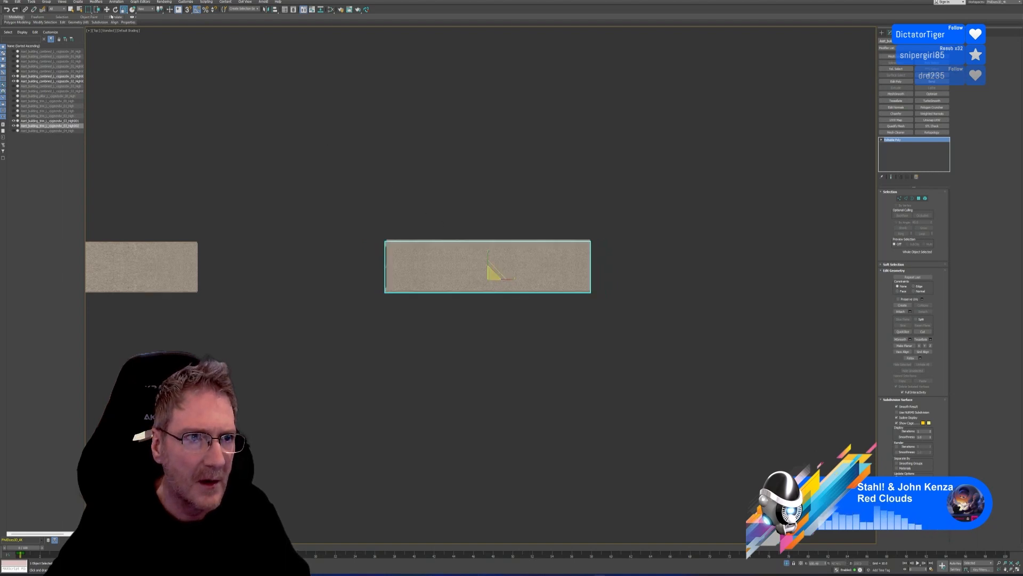
Step: Nudge the shortened trim base lengthwise and fine-tune its length so both ends line up with the short medallion piece
{"action": "left_click", "coordinate": [108, 10]}
{"action": "scroll", "coordinate": [446, 245], "scroll_direction": "up", "scroll_amount": 2}
{"action": "middle_click_drag", "start_coordinate": [433, 213], "coordinate": [371, 191]}
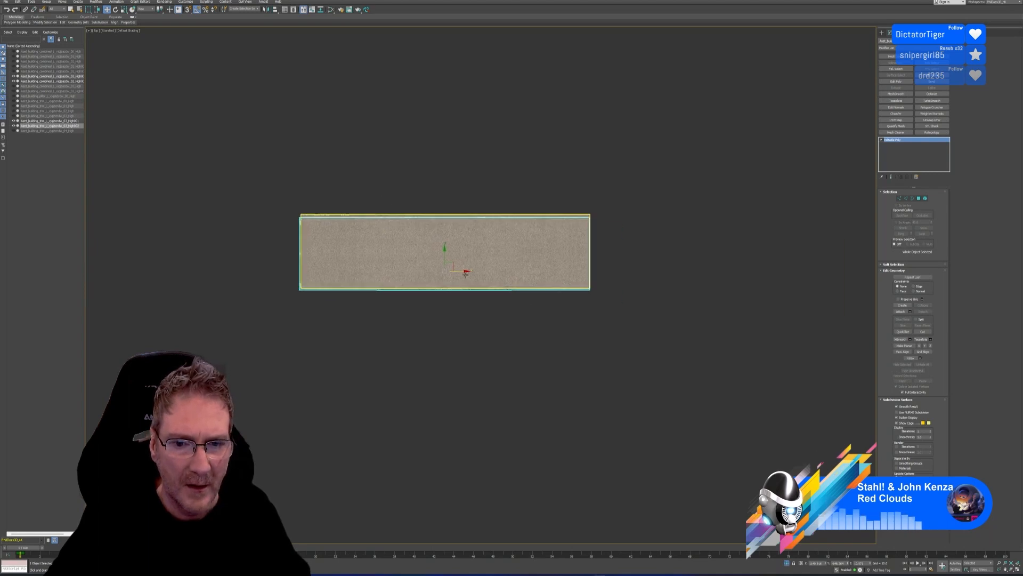
{"action": "left_click_drag", "start_coordinate": [462, 270], "coordinate": [464, 271]}
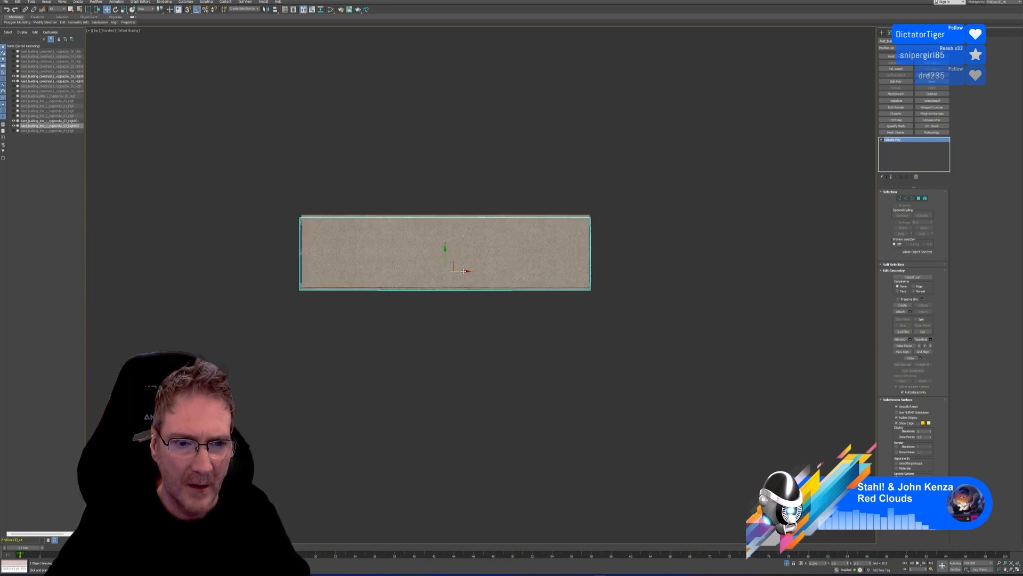
{"action": "left_click", "coordinate": [124, 10]}
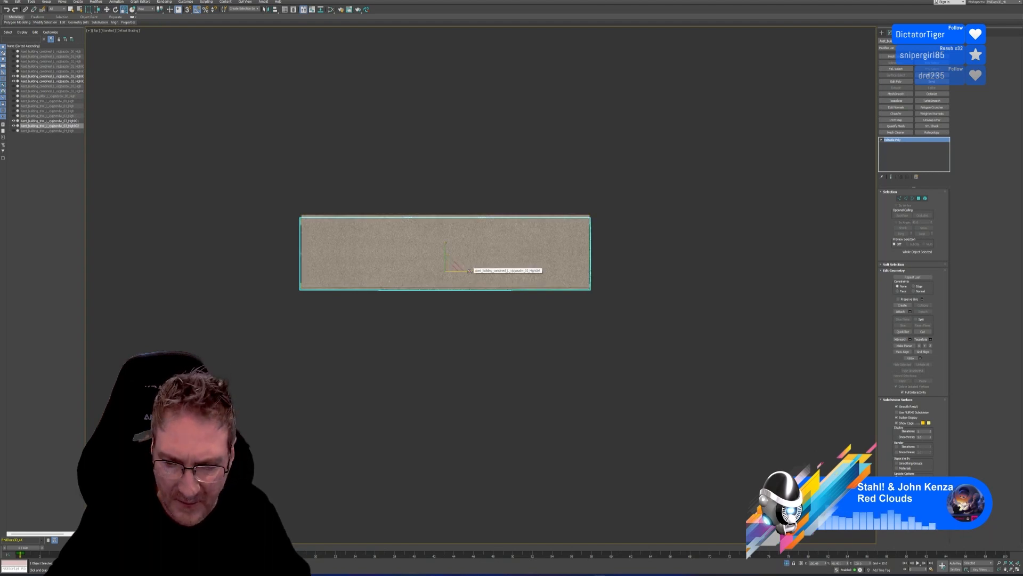
{"action": "scroll", "coordinate": [471, 273], "scroll_direction": "up", "scroll_amount": 3}
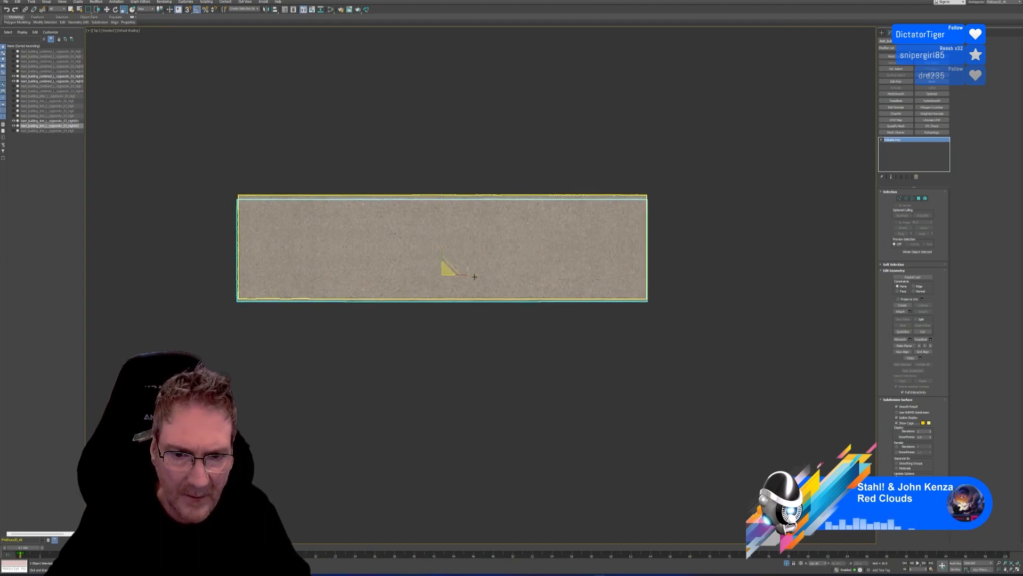
{"action": "left_click_drag", "start_coordinate": [467, 274], "coordinate": [468, 274]}
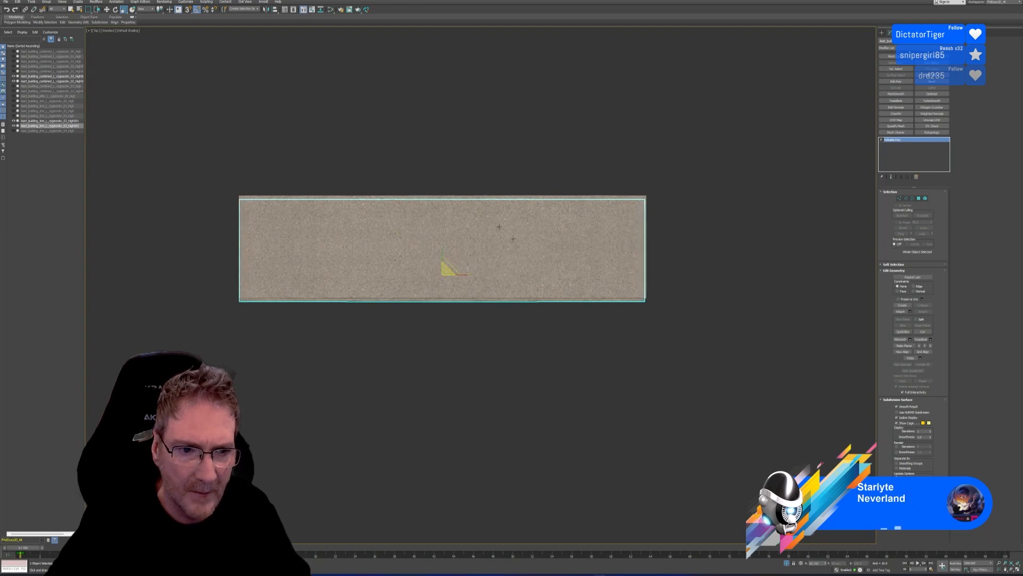
{"action": "scroll", "coordinate": [668, 367], "scroll_direction": "down", "scroll_amount": 5}
{"action": "left_click", "coordinate": [1017, 568]}
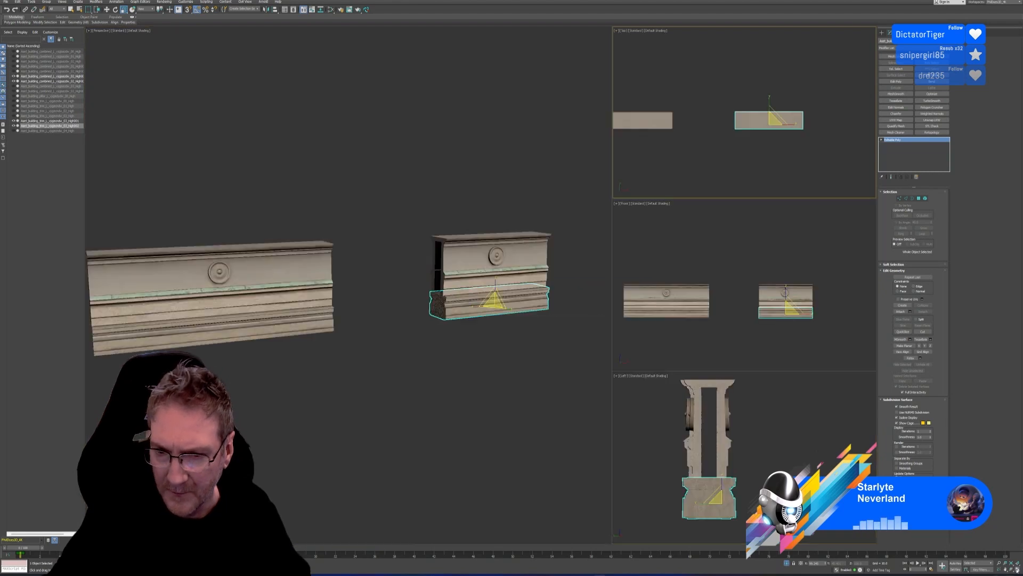
Step: Deselect the finished trim base and exit isolation to bring back the rest of the modular kit
{"action": "scroll", "coordinate": [417, 361], "scroll_direction": "down", "scroll_amount": 3}
{"action": "left_click", "coordinate": [401, 370]}
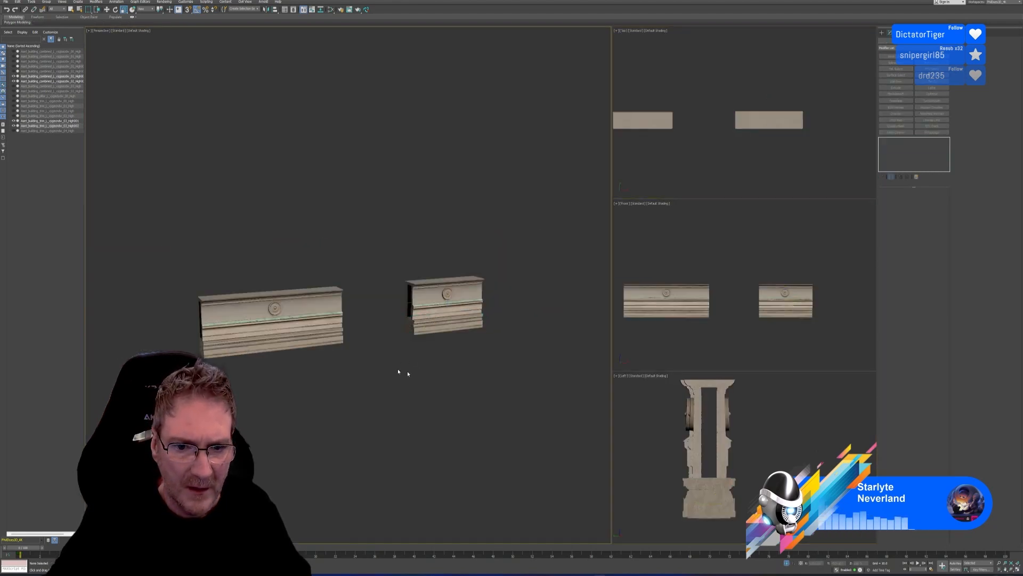
{"action": "middle_click_drag", "start_coordinate": [402, 370], "coordinate": [451, 333]}
{"action": "scroll", "coordinate": [437, 341], "scroll_direction": "down", "scroll_amount": 5}
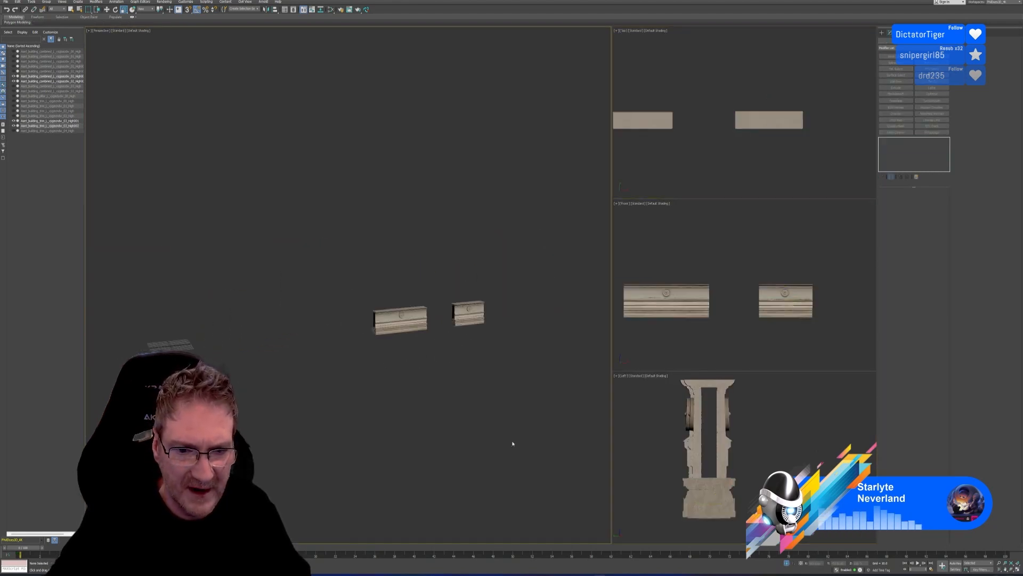
{"action": "left_click", "coordinate": [787, 564]}
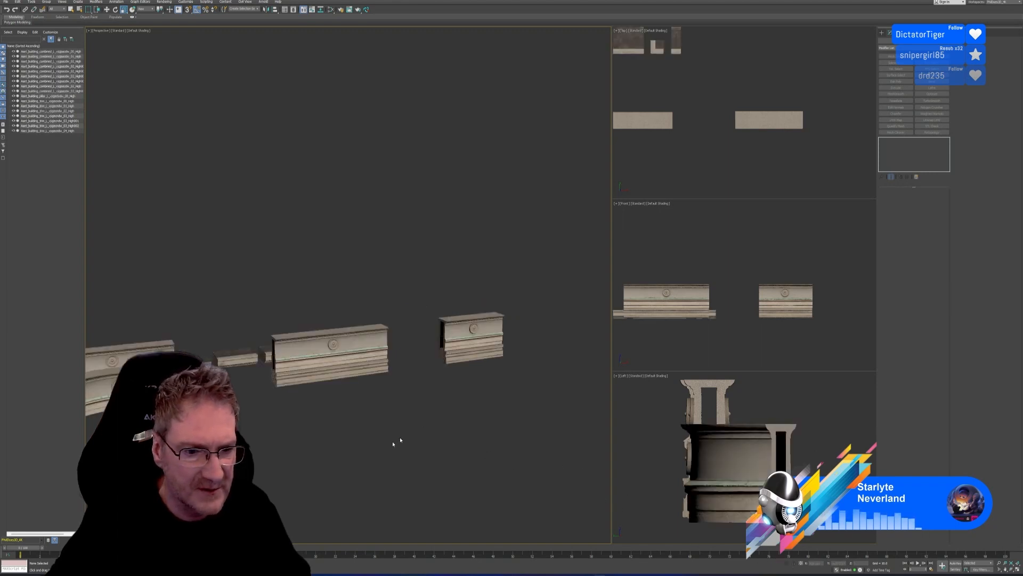
{"action": "middle_click_drag", "start_coordinate": [347, 415], "coordinate": [441, 391]}
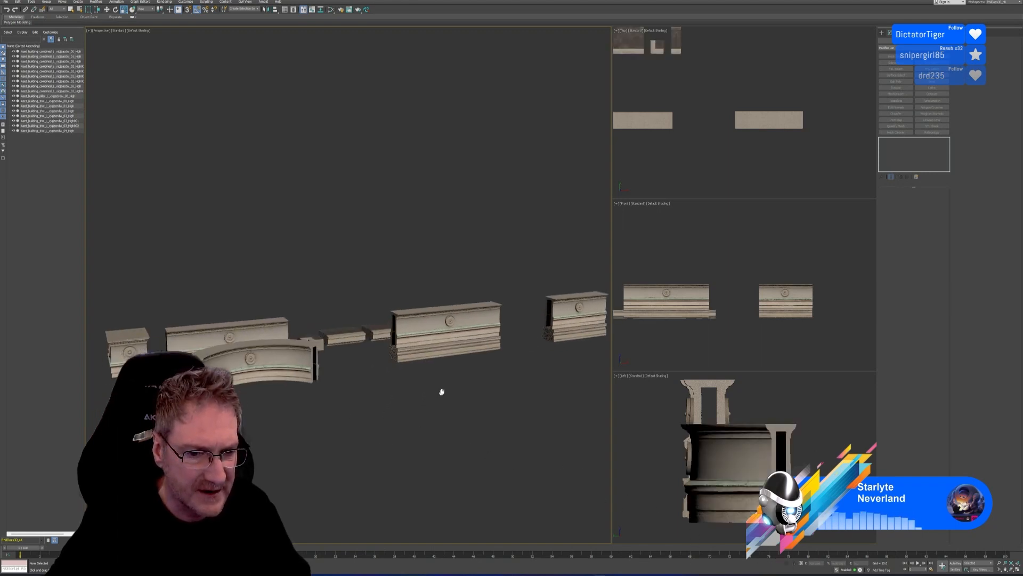
Step: Clone the long double-sided panel's trim base as a Copy placed beside the curved wall piece
{"action": "left_click", "coordinate": [425, 351]}
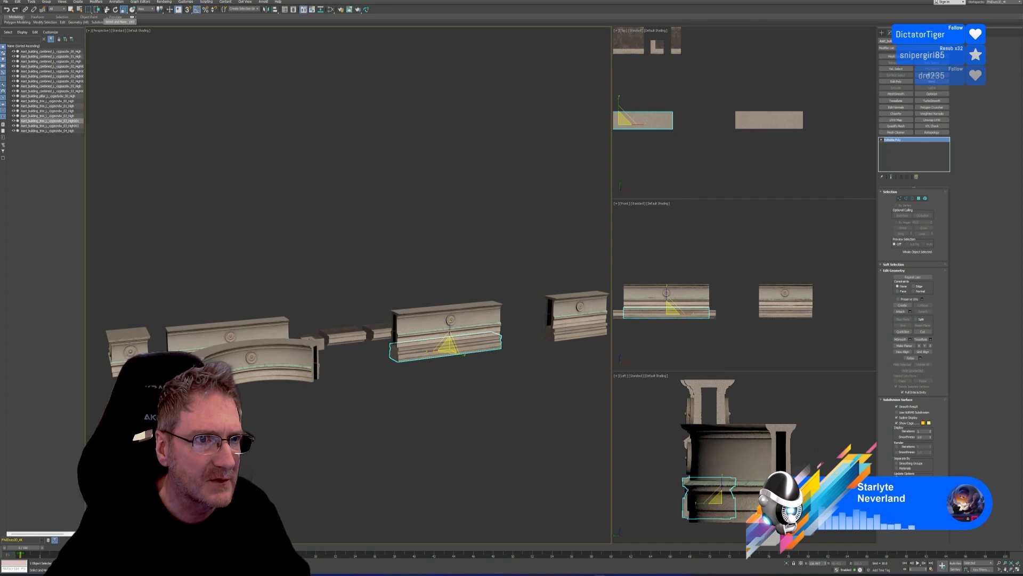
{"action": "left_click", "coordinate": [106, 10]}
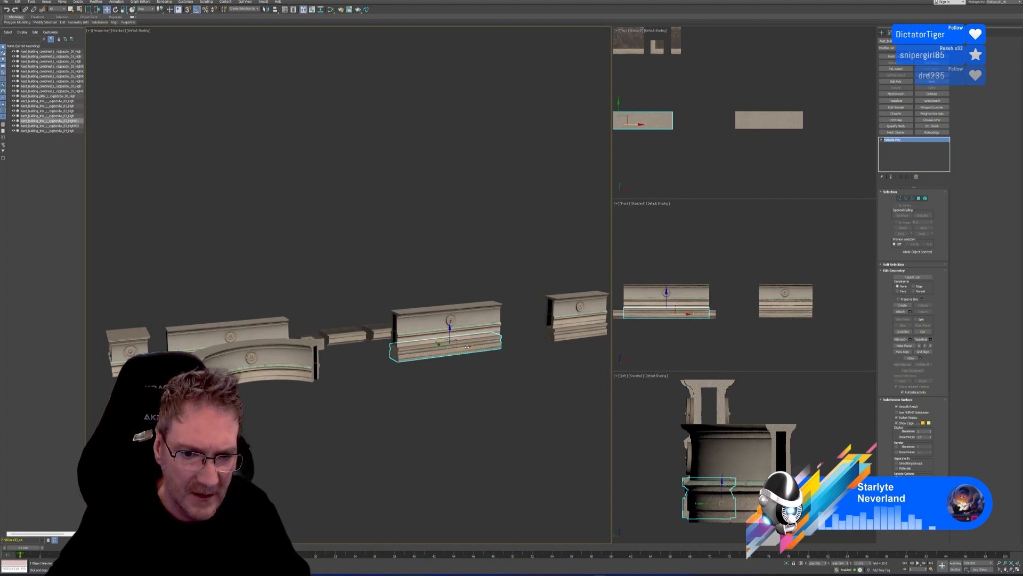
{"action": "left_click_drag", "start_coordinate": [467, 346], "coordinate": [369, 358], "text": "shift"}
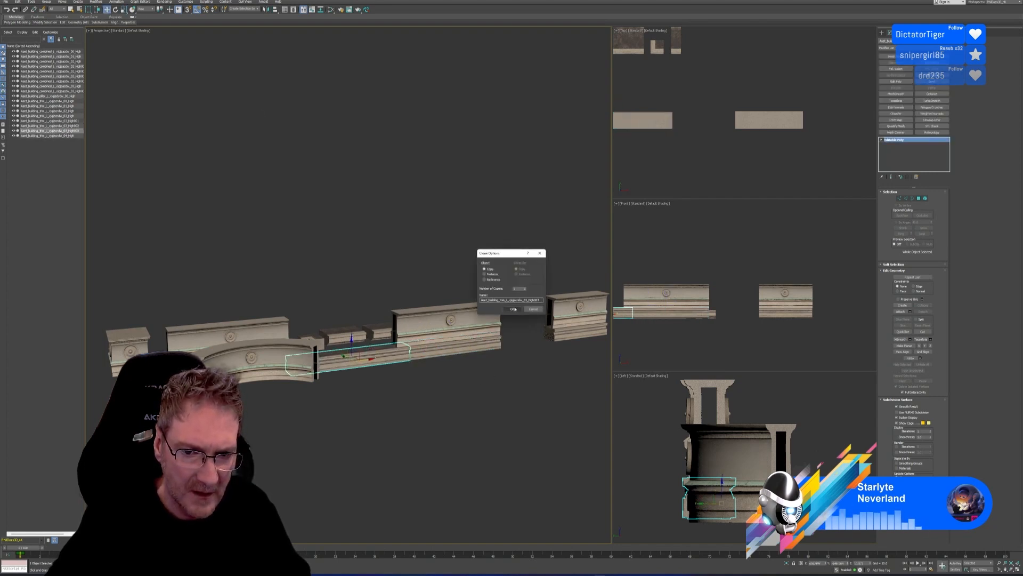
{"action": "left_click", "coordinate": [513, 309]}
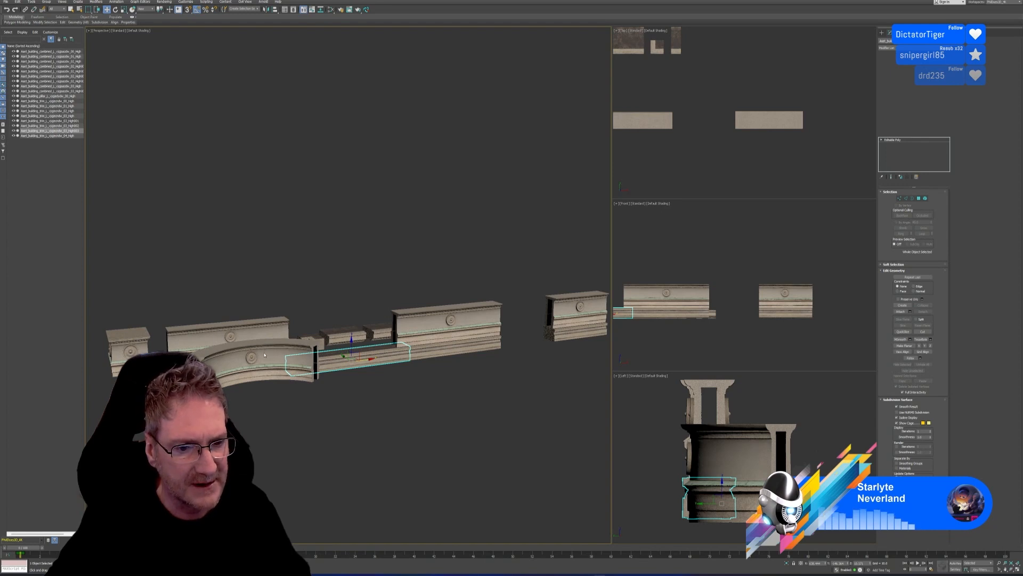
Step: Isolate the curved wall piece with the new trim copy, and select only the trim
{"action": "left_click", "coordinate": [266, 354], "text": "ctrl"}
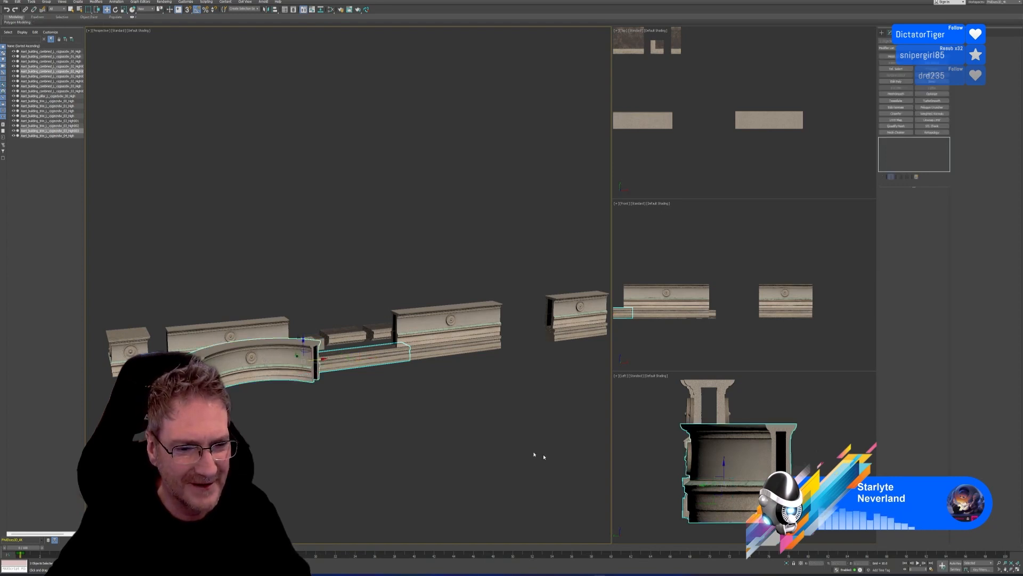
{"action": "left_click", "coordinate": [788, 563]}
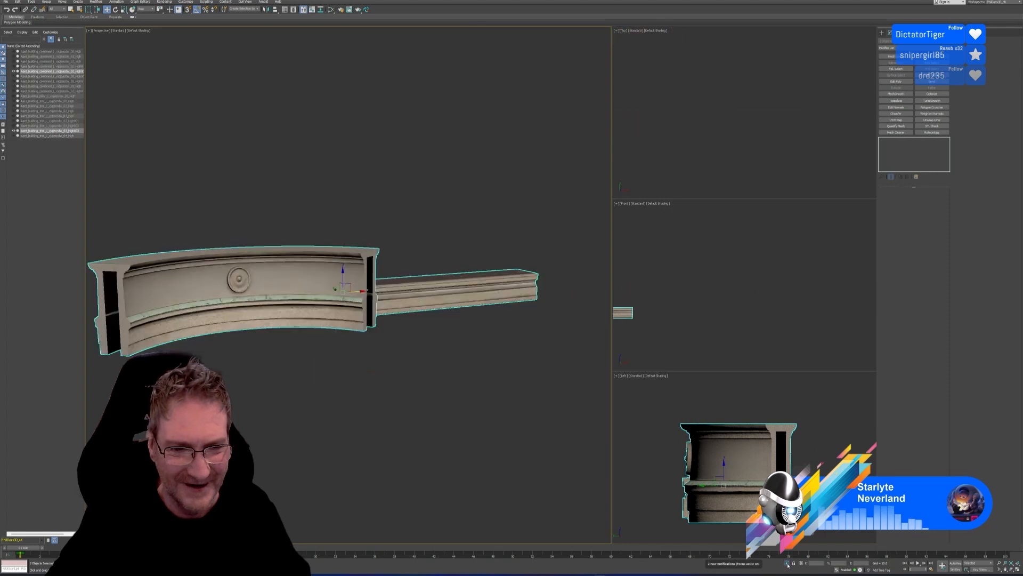
{"action": "left_click", "coordinate": [504, 388]}
{"action": "left_click", "coordinate": [479, 295]}
{"action": "scroll", "coordinate": [715, 92], "scroll_direction": "down", "scroll_amount": 5}
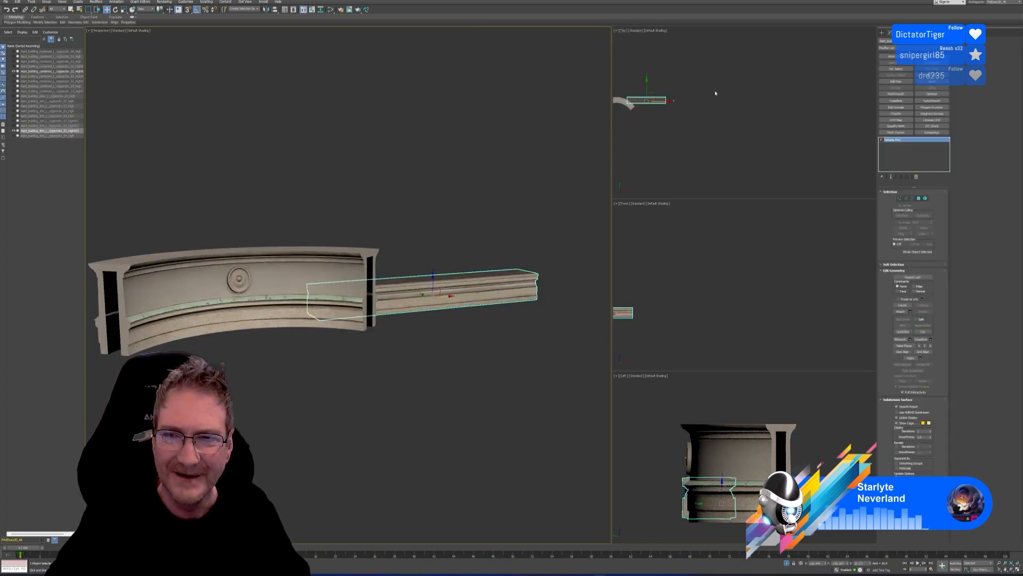
{"action": "middle_click_drag", "start_coordinate": [663, 97], "coordinate": [748, 129]}
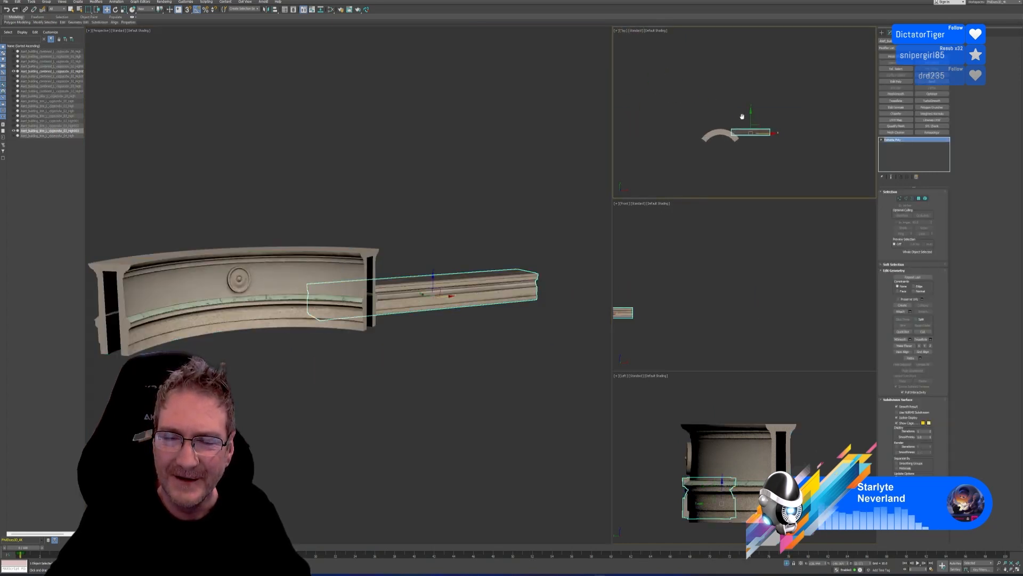
Step: Move the trim copy lengthwise until it is centred over the curved wall piece, keeping only the trim selected
{"action": "scroll", "coordinate": [727, 117], "scroll_direction": "up", "scroll_amount": 3}
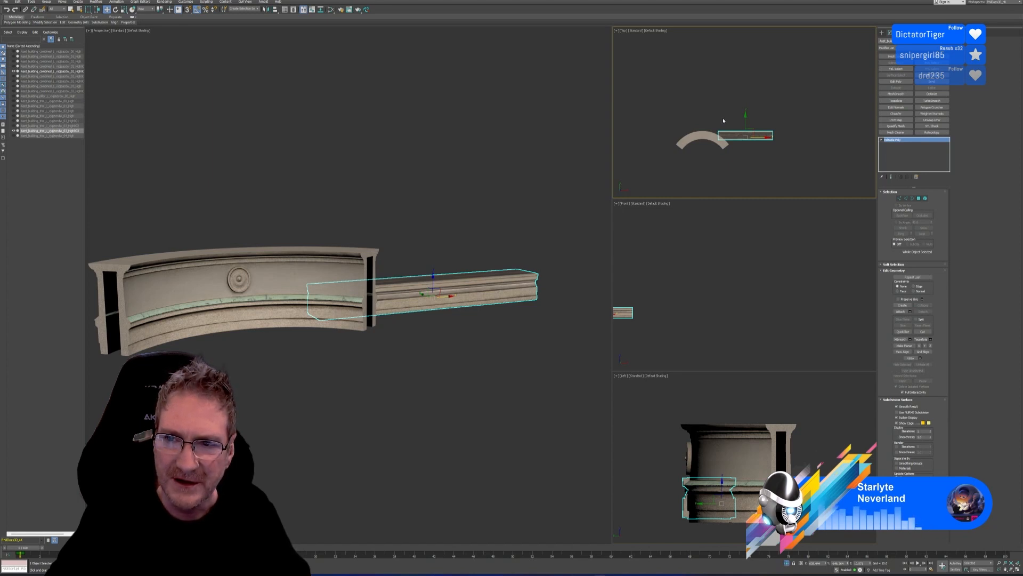
{"action": "left_click_drag", "start_coordinate": [760, 138], "coordinate": [718, 140]}
{"action": "left_click", "coordinate": [358, 255]}
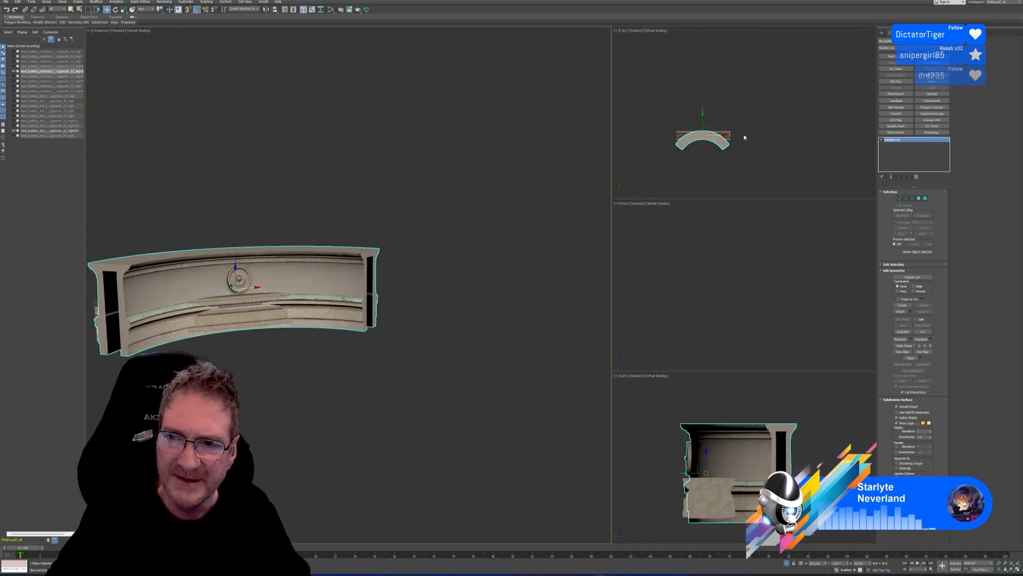
{"action": "left_click", "coordinate": [717, 135]}
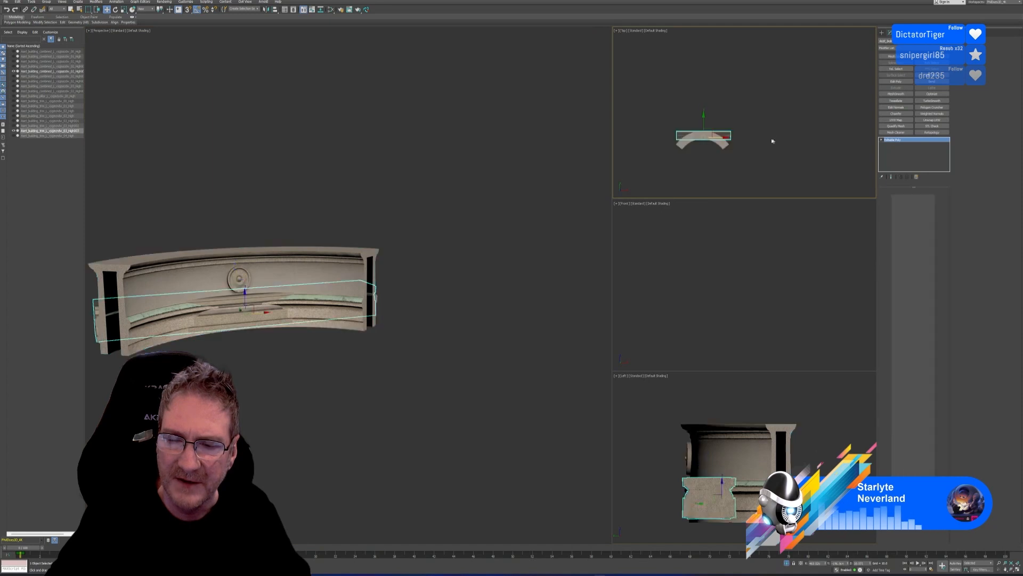
Step: Try to bend the trim with a Bend modifier at an angle of -105, testing the Z, Y and X bend axes
{"action": "left_click", "coordinate": [932, 82]}
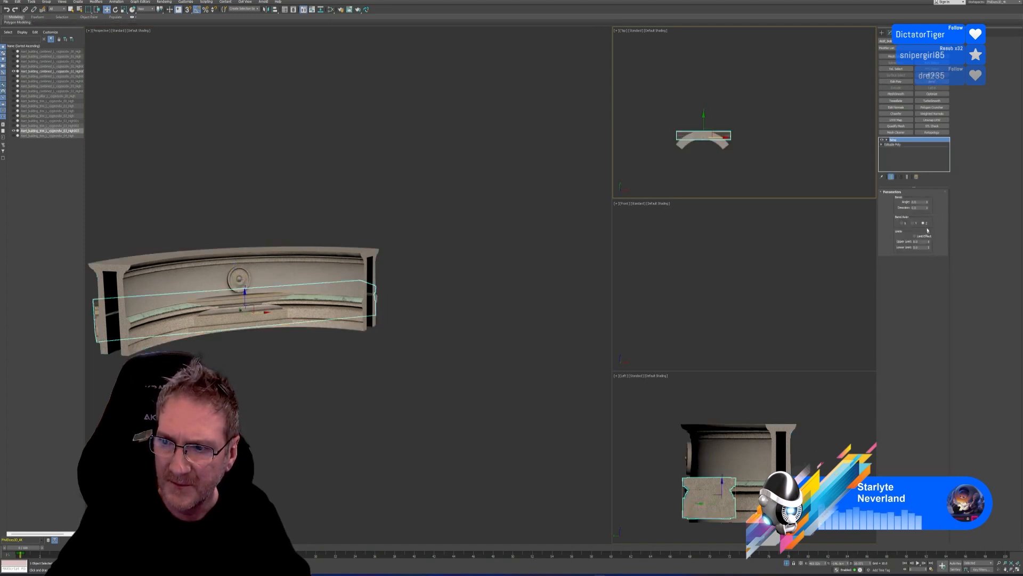
{"action": "type", "text": "-105"}
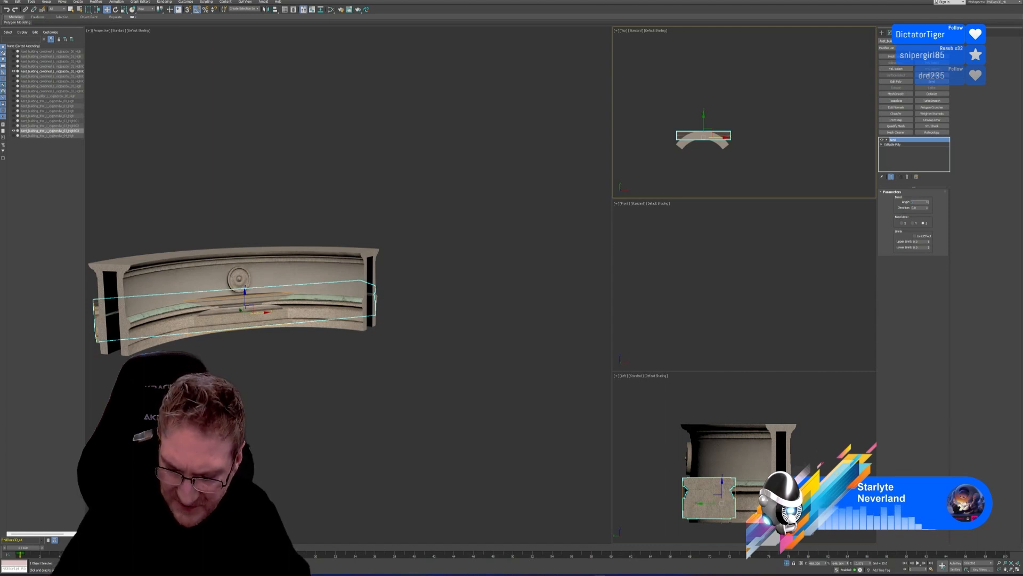
{"action": "key", "text": "Return"}
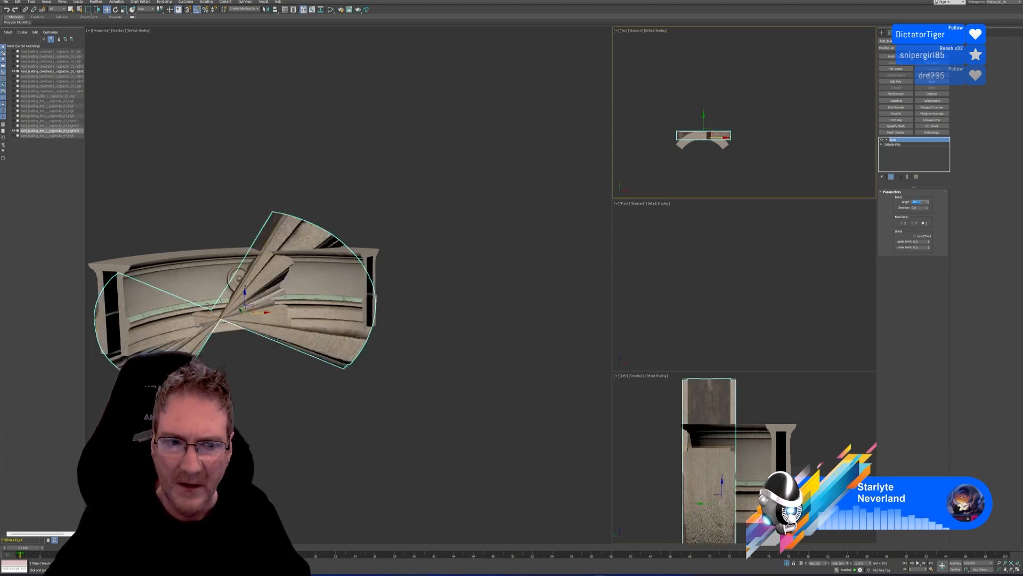
{"action": "left_click", "coordinate": [905, 225]}
{"action": "left_click", "coordinate": [916, 224]}
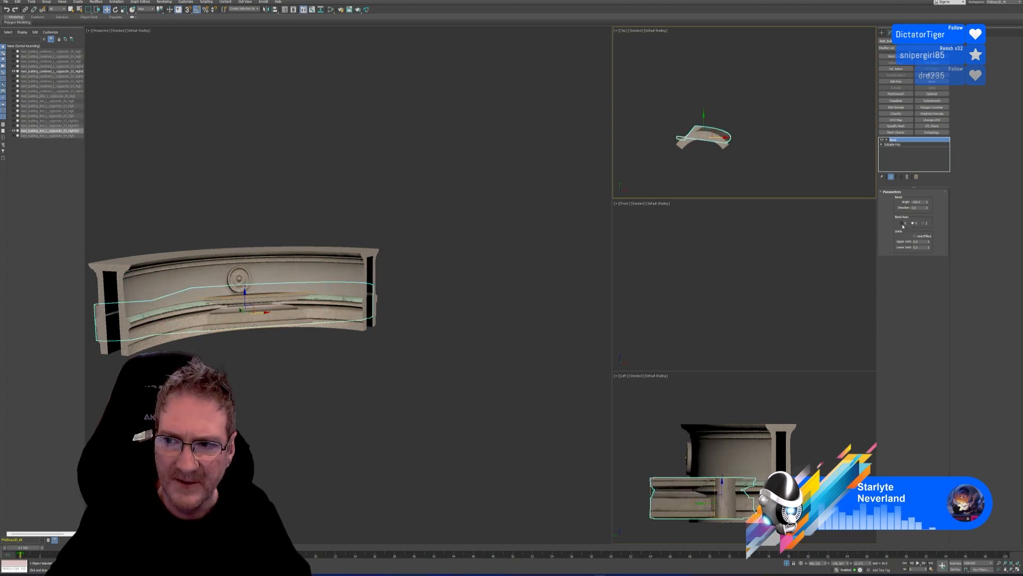
{"action": "left_click", "coordinate": [903, 225]}
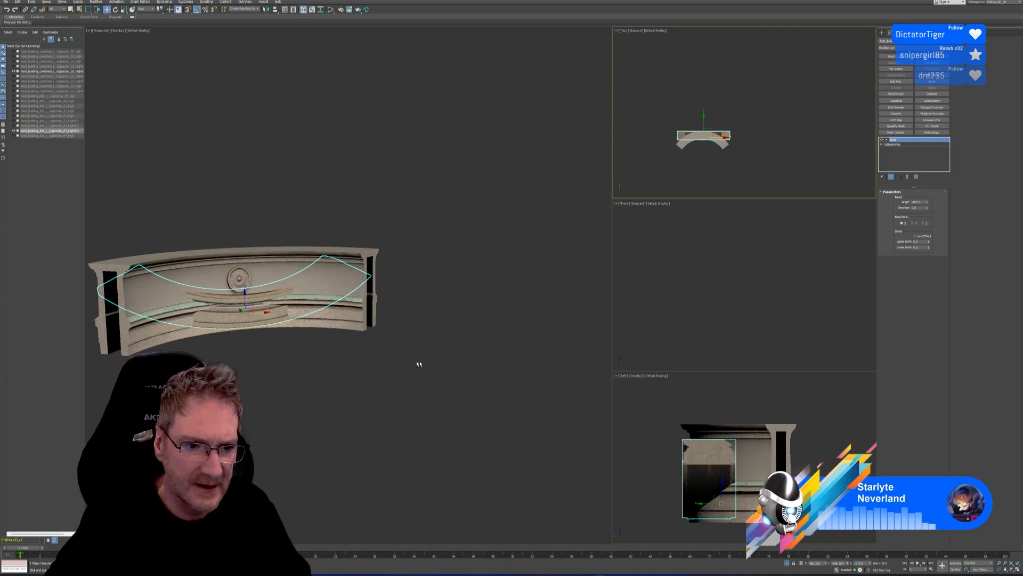
{"action": "mouse_move", "coordinate": [420, 363]}
{"action": "middle_mouse_down", "text": "alt"}
{"action": "mouse_move", "coordinate": [411, 359]}
{"action": "mouse_move", "coordinate": [452, 354]}
{"action": "mouse_move", "coordinate": [388, 351]}
{"action": "mouse_move", "coordinate": [403, 354]}
{"action": "middle_mouse_up", "text": "alt"}
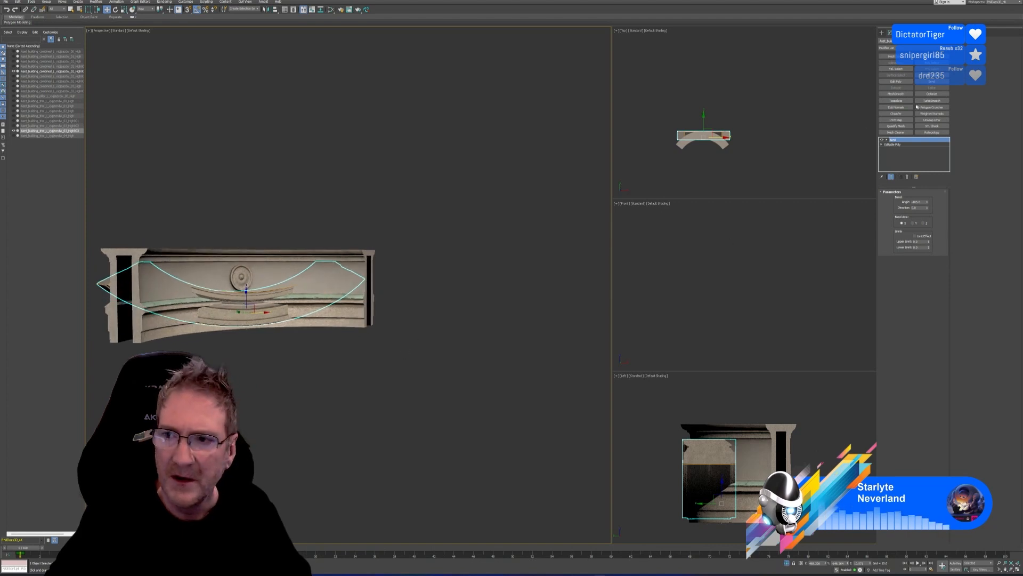
Step: Try rotating the Bend gizmo in the top view to align the bend with the curved wall
{"action": "left_click", "coordinate": [887, 140]}
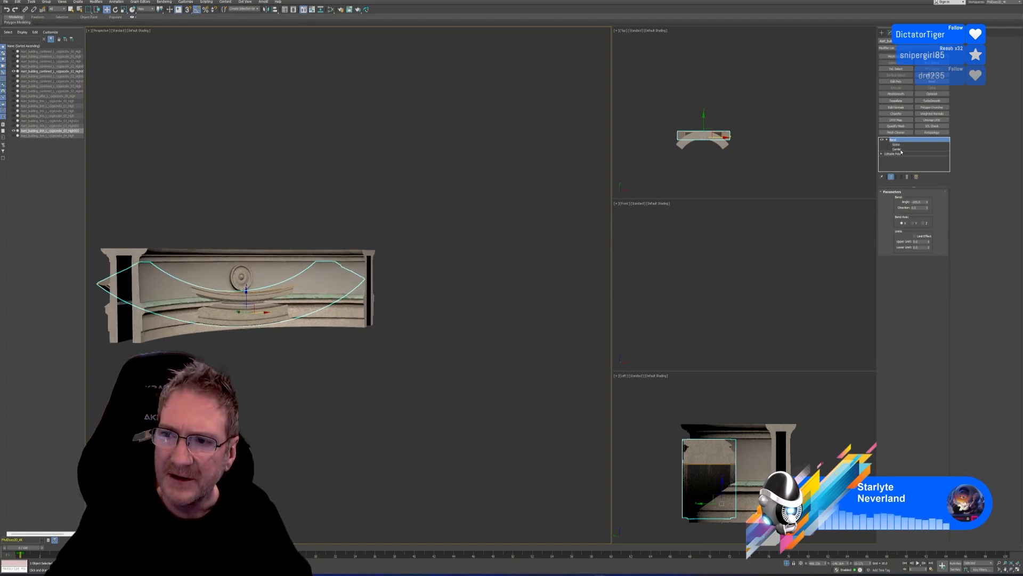
{"action": "left_click", "coordinate": [895, 144]}
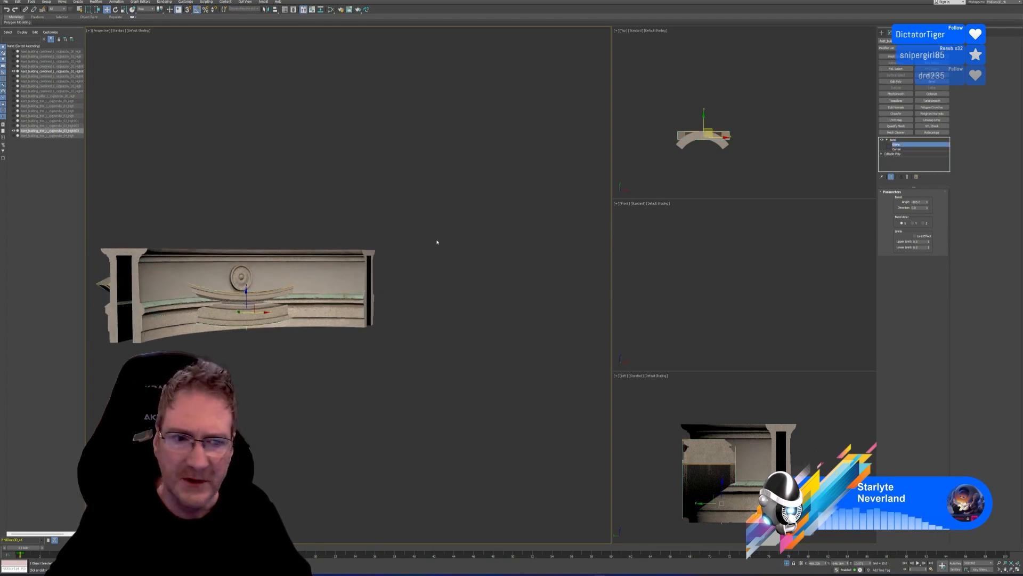
{"action": "middle_click_drag", "start_coordinate": [402, 240], "coordinate": [341, 213], "text": "alt"}
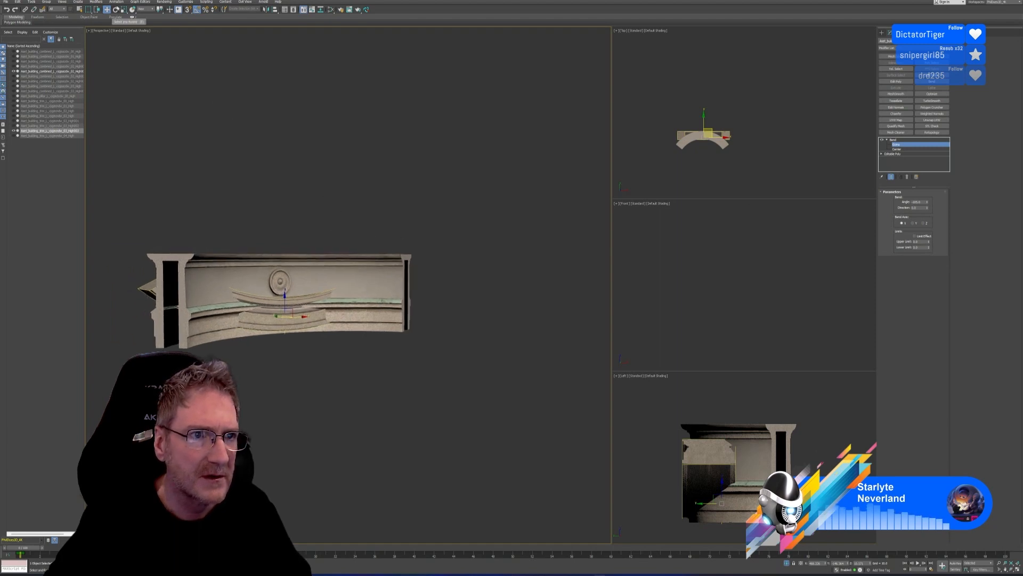
{"action": "left_click", "coordinate": [115, 9]}
{"action": "scroll", "coordinate": [690, 165], "scroll_direction": "up", "scroll_amount": 3}
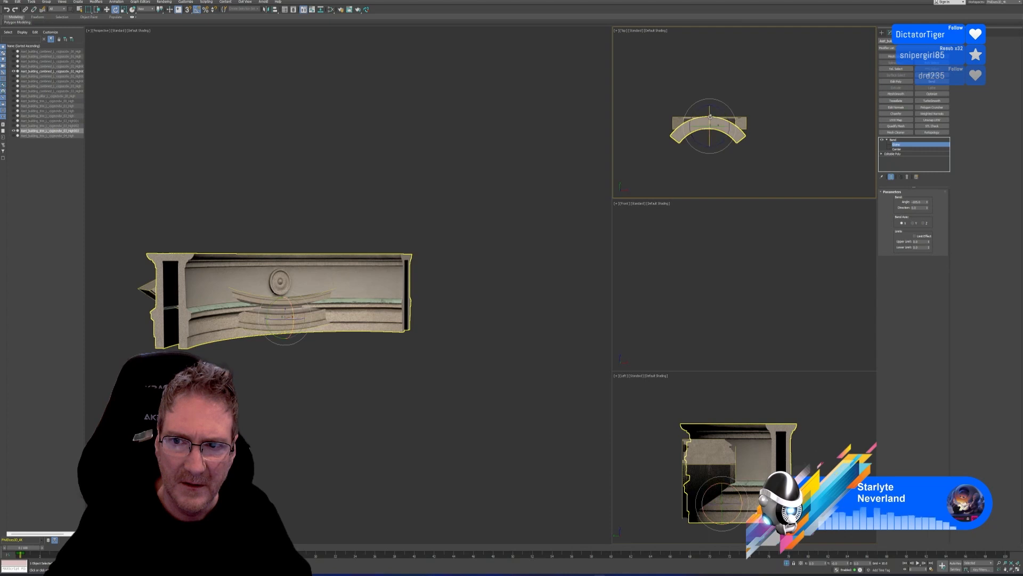
{"action": "left_click_drag", "start_coordinate": [710, 118], "coordinate": [708, 142]}
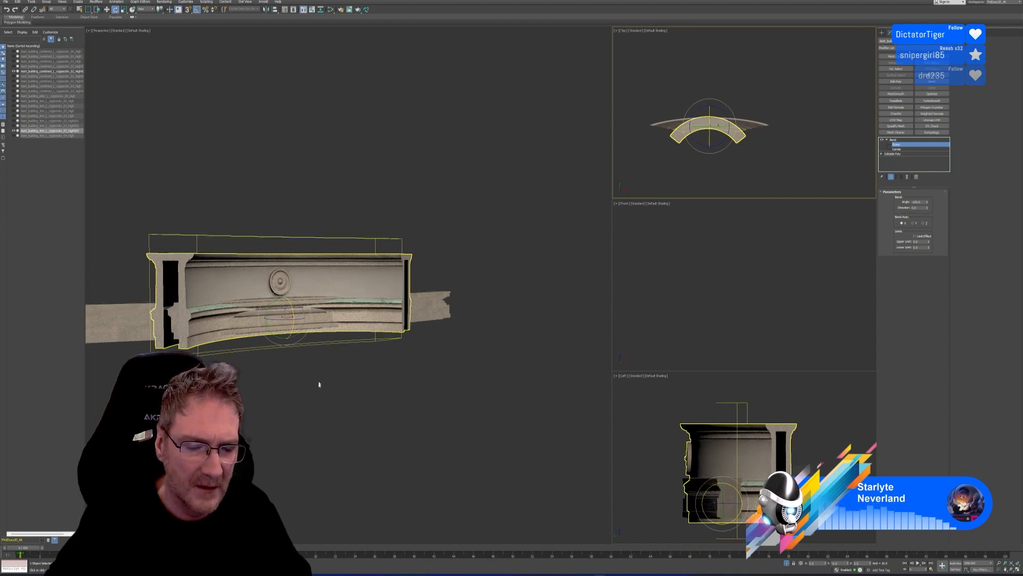
{"action": "mouse_move", "coordinate": [319, 384]}
{"action": "middle_mouse_down", "text": "alt"}
{"action": "mouse_move", "coordinate": [364, 403]}
{"action": "mouse_move", "coordinate": [382, 390]}
{"action": "mouse_move", "coordinate": [299, 388]}
{"action": "mouse_move", "coordinate": [289, 406]}
{"action": "mouse_move", "coordinate": [304, 411]}
{"action": "mouse_move", "coordinate": [325, 384]}
{"action": "mouse_move", "coordinate": [393, 389]}
{"action": "mouse_move", "coordinate": [304, 395]}
{"action": "mouse_move", "coordinate": [328, 396]}
{"action": "middle_mouse_up", "text": "alt"}
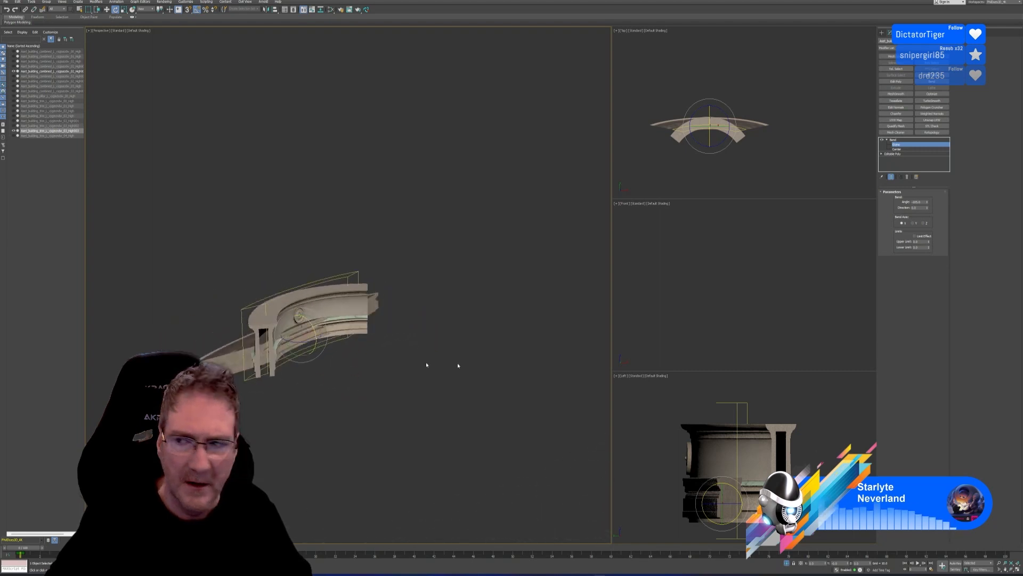
Step: Leave gizmo editing and move the whole trim out in front of the curved wall piece
{"action": "left_click", "coordinate": [893, 140]}
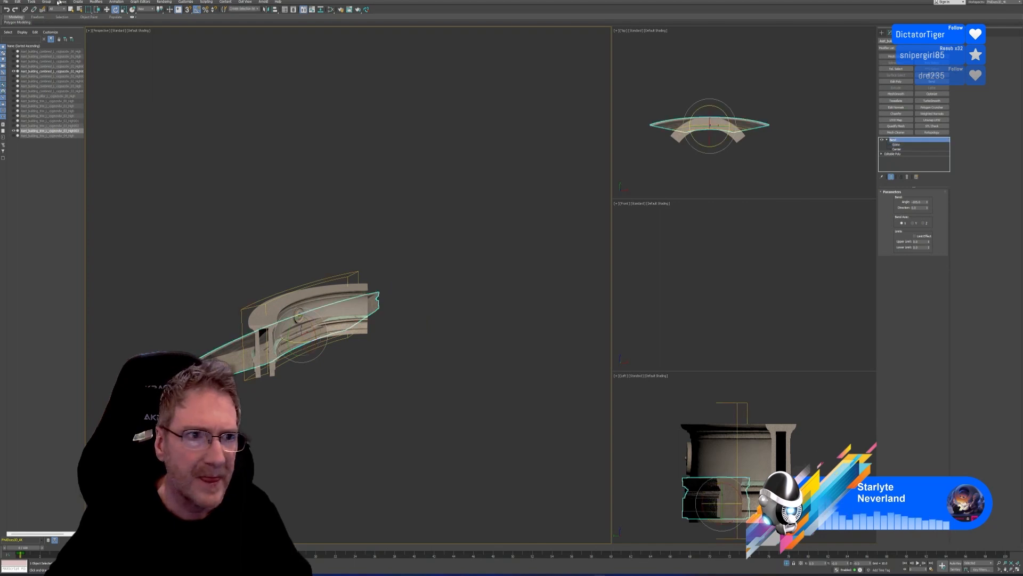
{"action": "left_click", "coordinate": [108, 10]}
{"action": "middle_click_drag", "start_coordinate": [374, 232], "coordinate": [382, 240]}
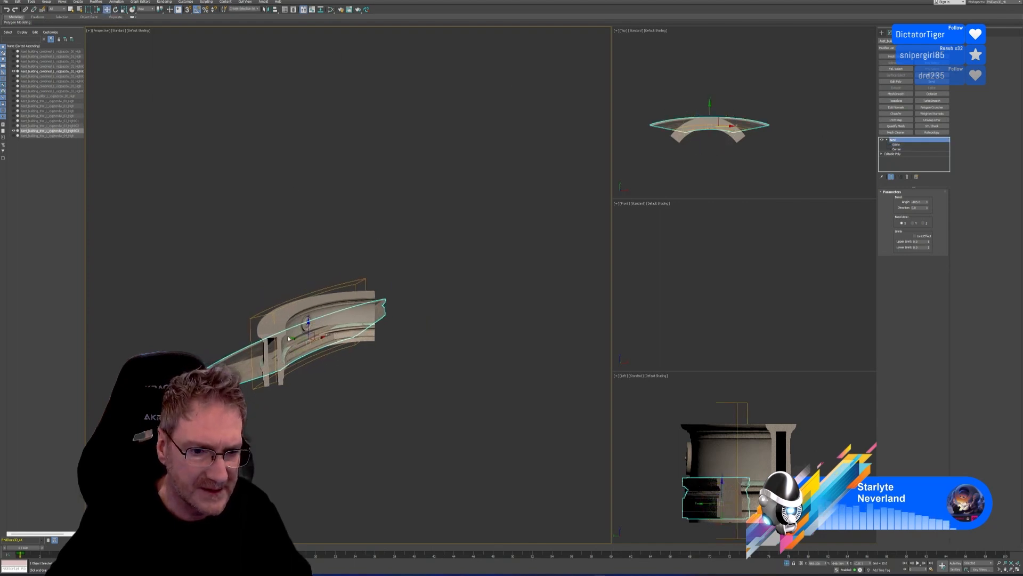
{"action": "middle_click_drag", "start_coordinate": [298, 342], "coordinate": [296, 339]}
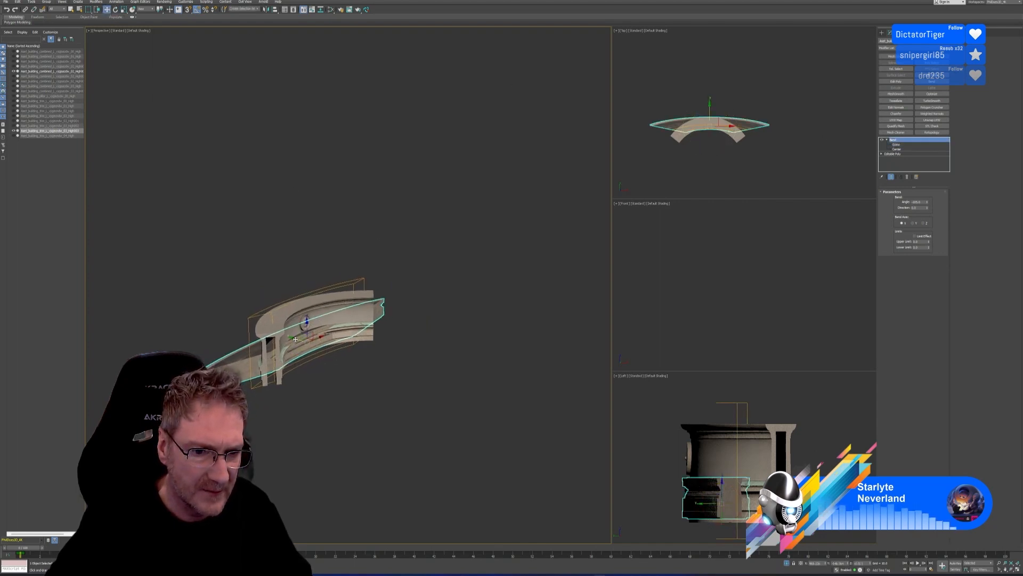
{"action": "left_click_drag", "start_coordinate": [348, 354], "coordinate": [374, 365]}
{"action": "middle_click_drag", "start_coordinate": [448, 404], "coordinate": [433, 402], "text": "alt"}
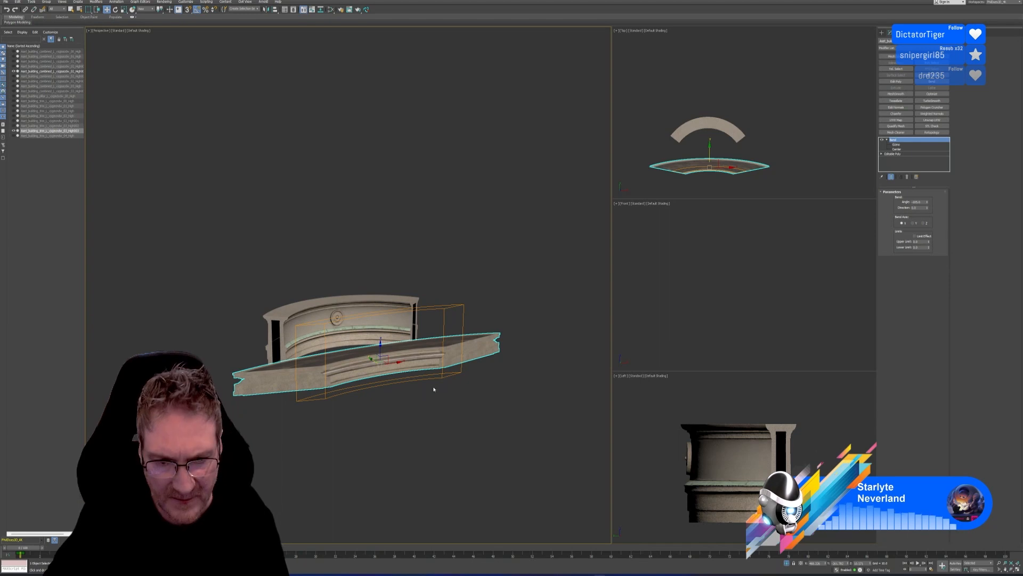
Step: Remove the Bend modifier so the trim is straight again, restoring the trim if it gets deleted
{"action": "double_click", "coordinate": [904, 139]}
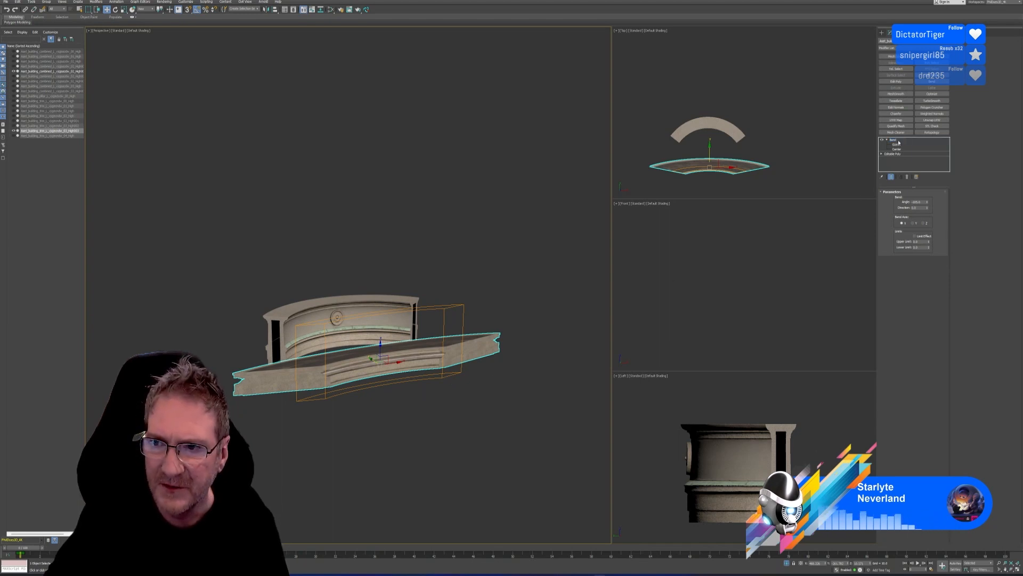
{"action": "key", "text": "Delete"}
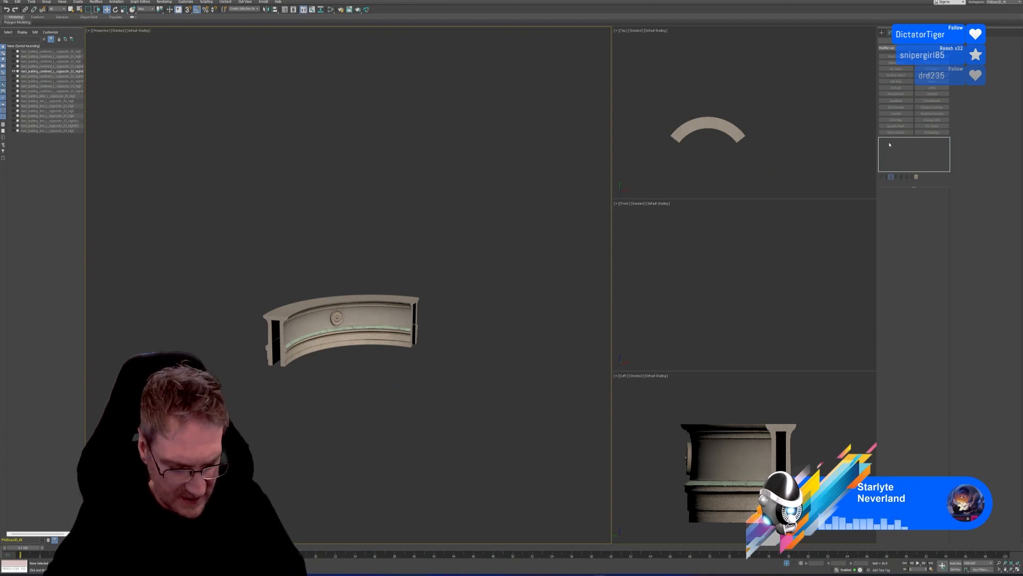
{"action": "key", "text": "ctrl+z"}
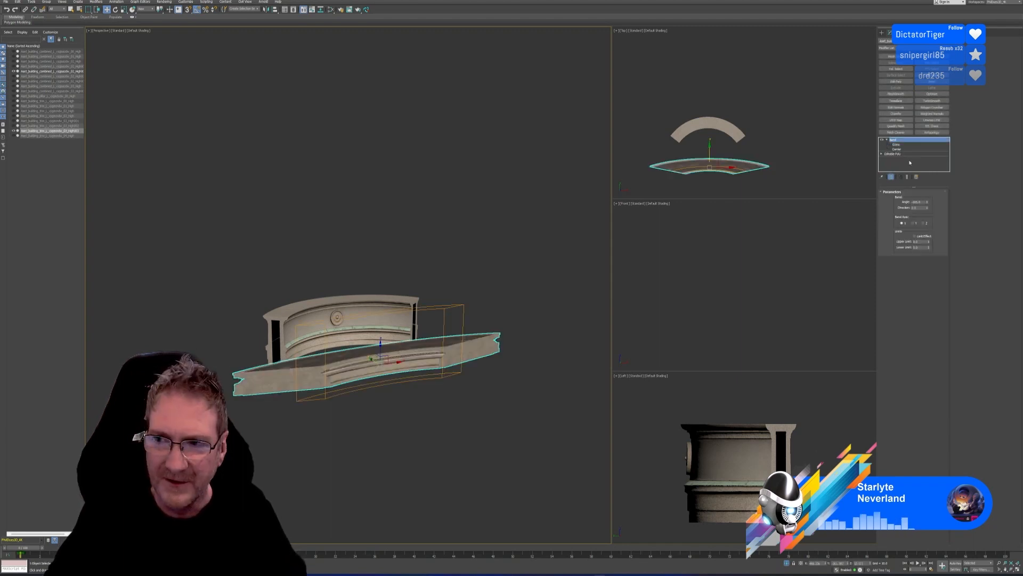
{"action": "left_click", "coordinate": [908, 177]}
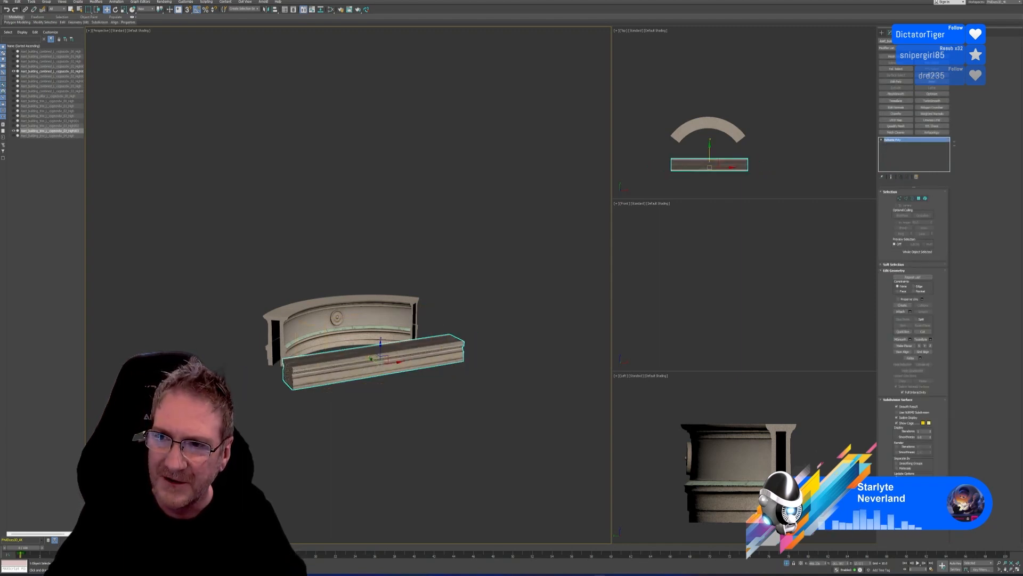
Step: Reset the trim's transform with Reset XForm and collapse its whole modifier stack
{"action": "left_click", "coordinate": [924, 32]}
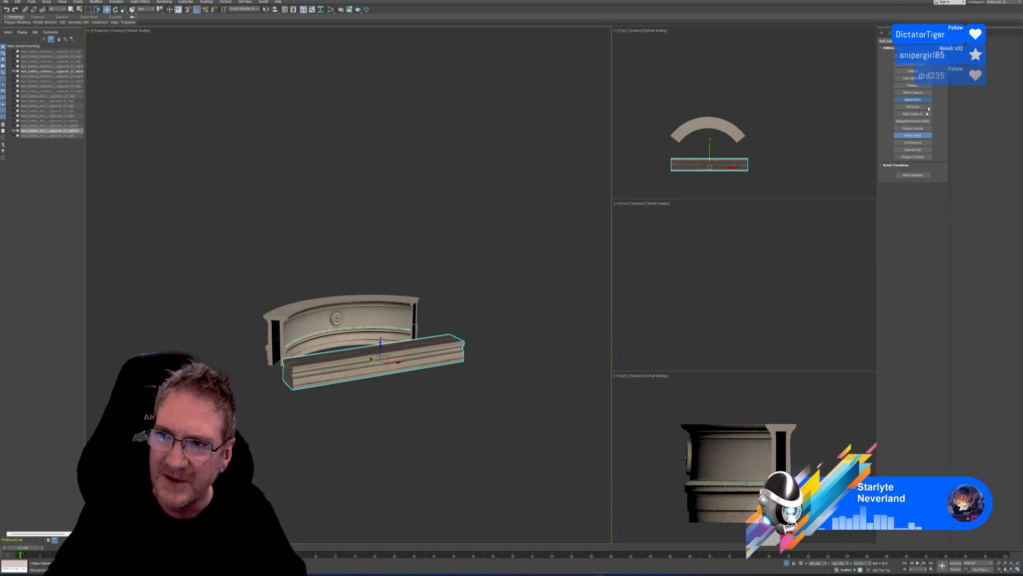
{"action": "left_click", "coordinate": [912, 175]}
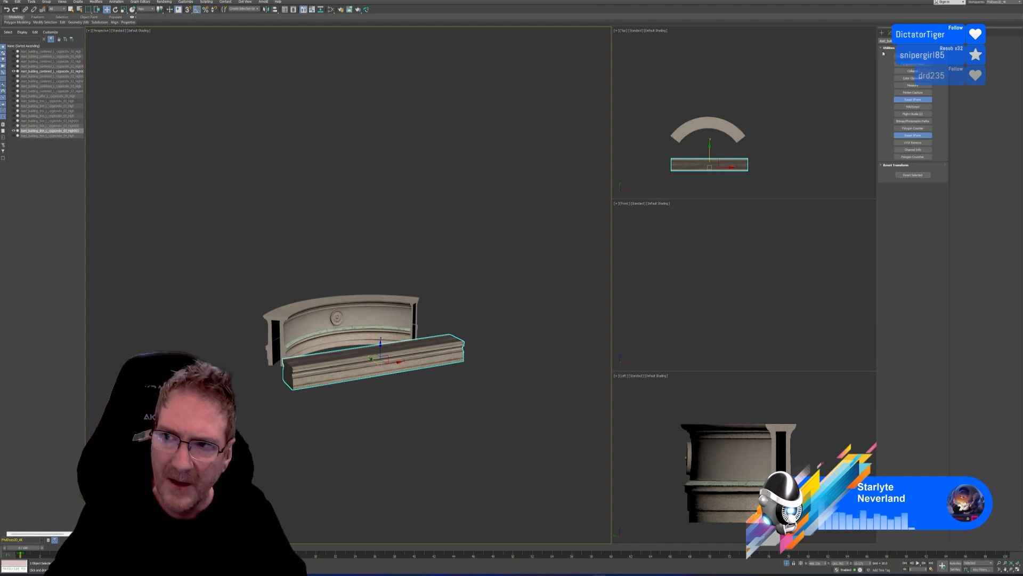
{"action": "left_click", "coordinate": [889, 32]}
{"action": "right_click", "coordinate": [903, 140]}
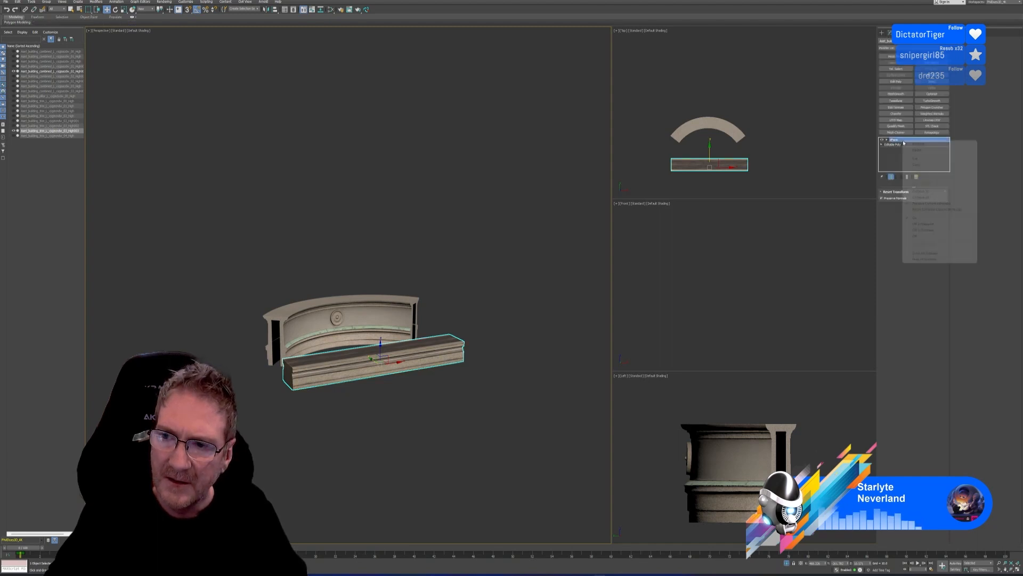
{"action": "left_click", "coordinate": [921, 197]}
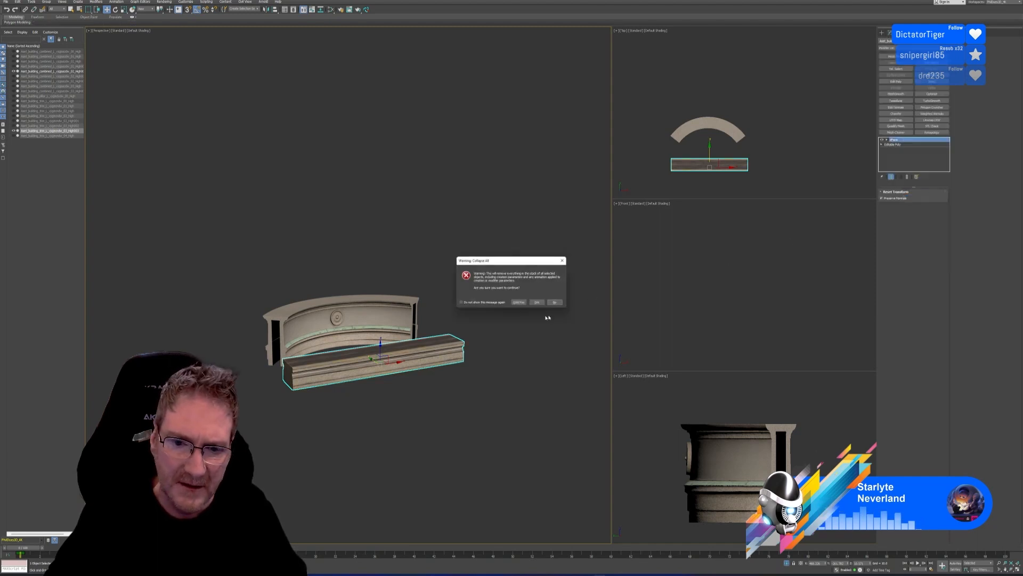
{"action": "left_click", "coordinate": [537, 302]}
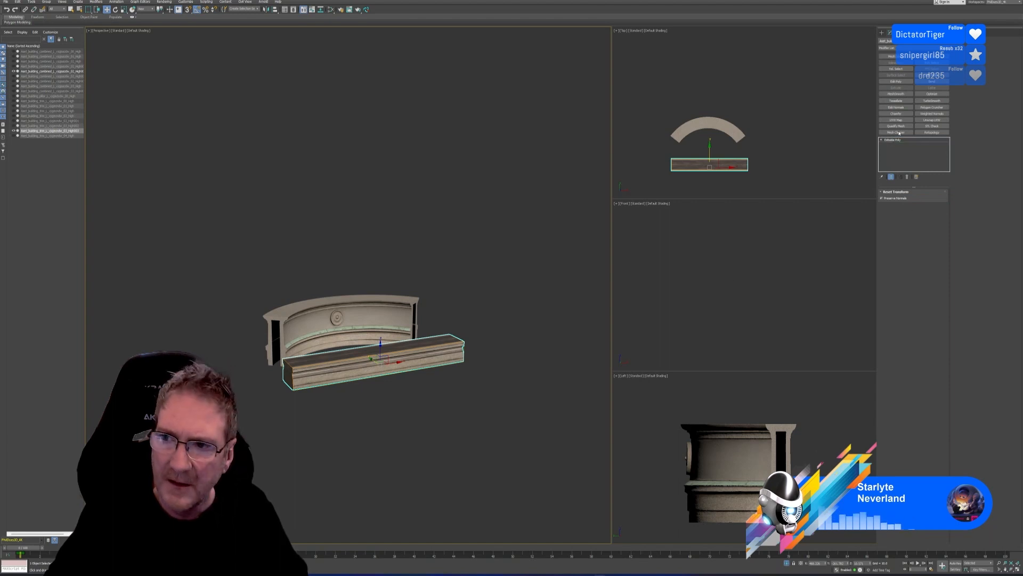
Step: Apply a Bend modifier to the straight trim and curve it with the bend axis set to X
{"action": "scroll", "coordinate": [933, 84], "scroll_direction": "up", "scroll_amount": 3}
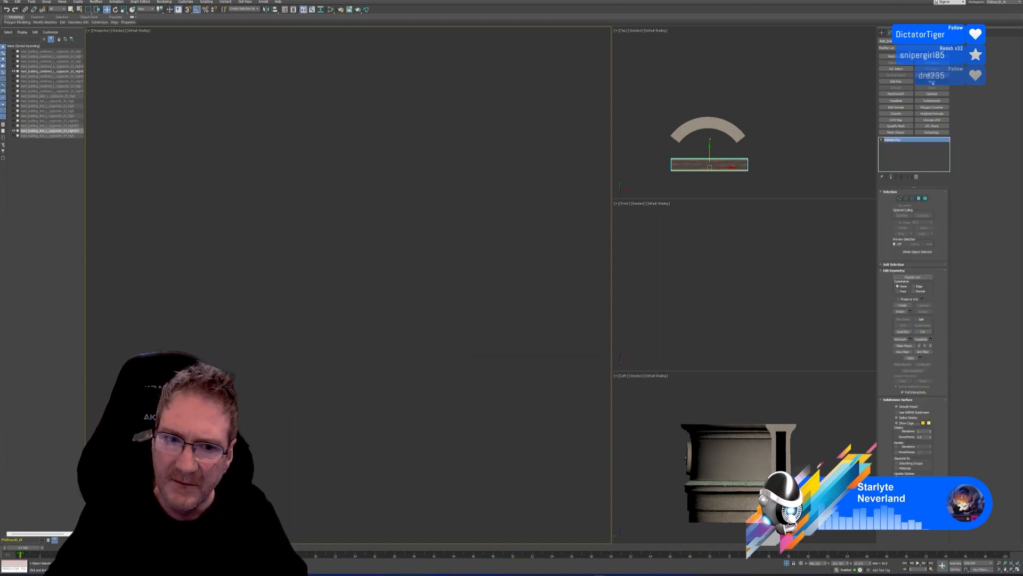
{"action": "scroll", "coordinate": [409, 361], "scroll_direction": "down", "scroll_amount": 5}
{"action": "middle_click_drag", "start_coordinate": [348, 377], "coordinate": [408, 323]}
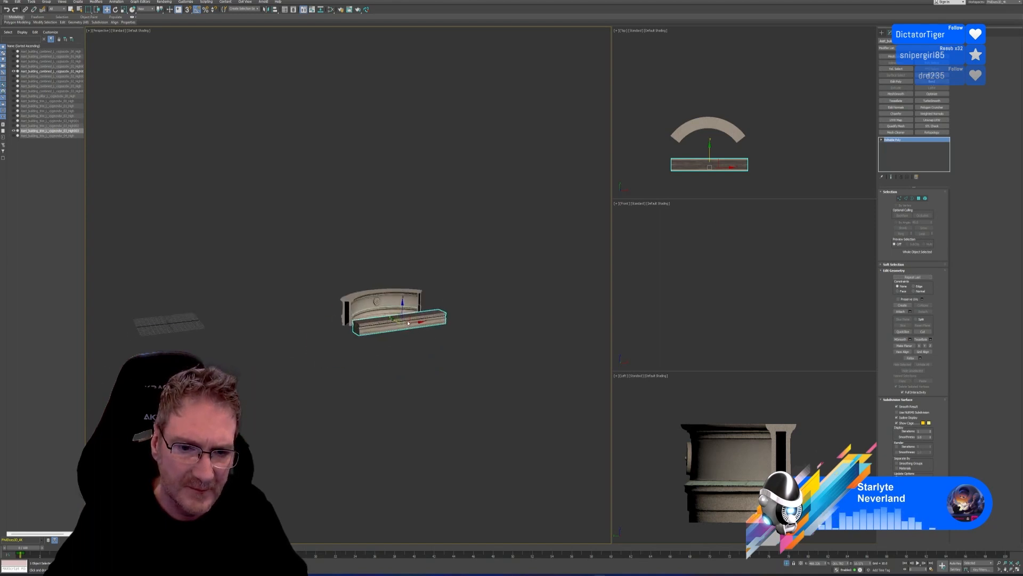
{"action": "scroll", "coordinate": [435, 294], "scroll_direction": "up", "scroll_amount": 5}
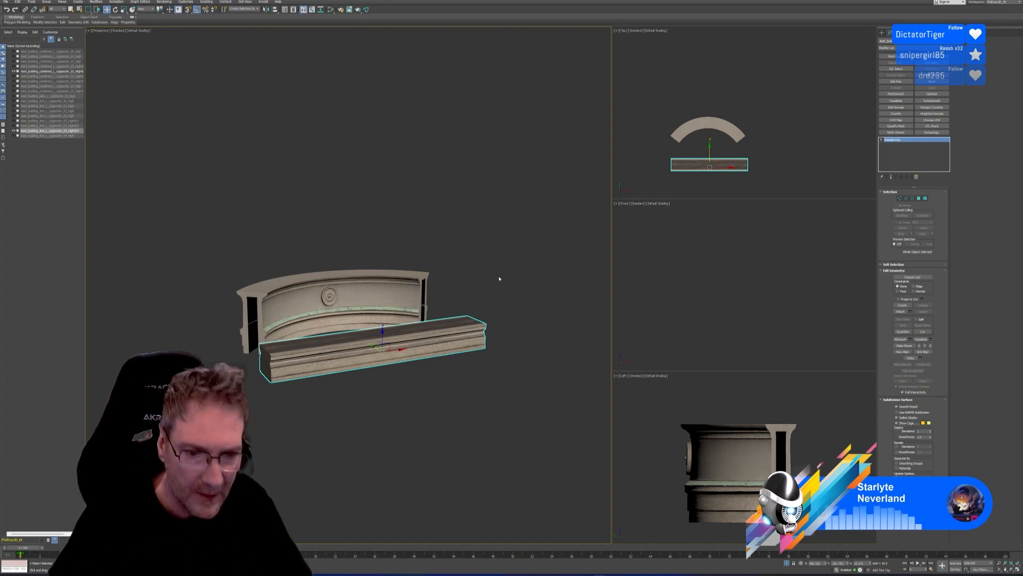
{"action": "left_click", "coordinate": [926, 87]}
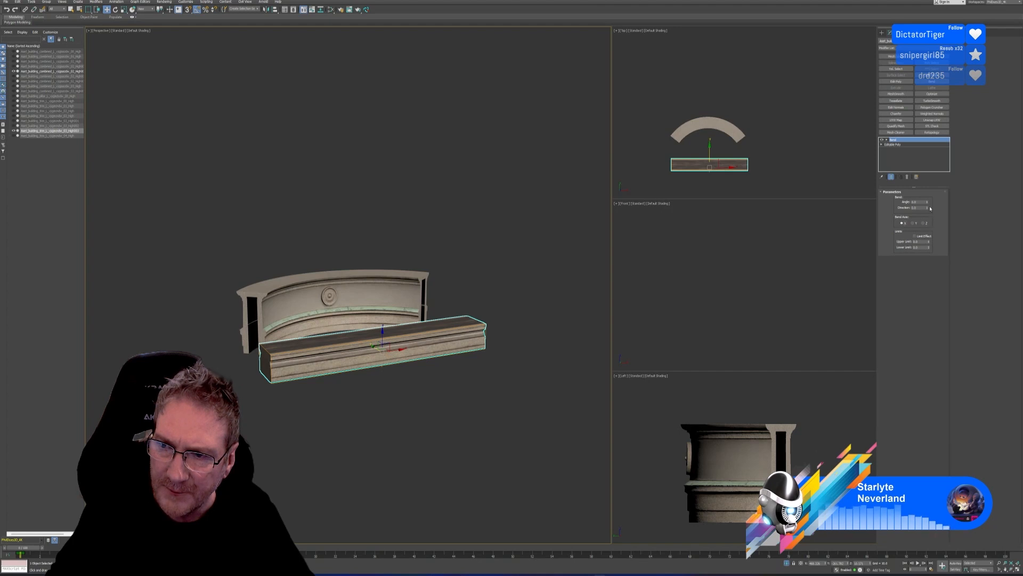
{"action": "left_click_drag", "start_coordinate": [927, 205], "coordinate": [927, 205]}
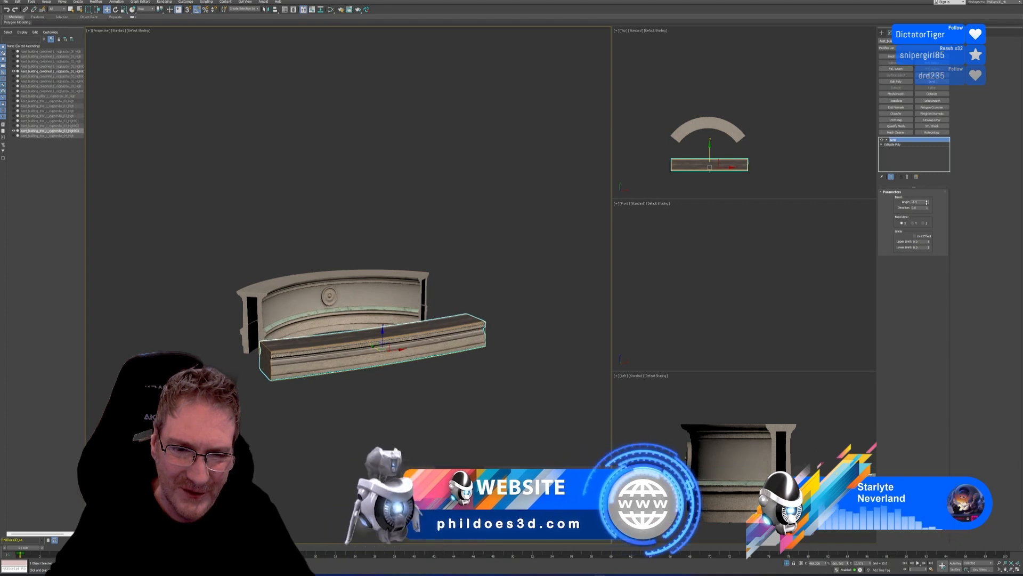
{"action": "right_click", "coordinate": [927, 204]}
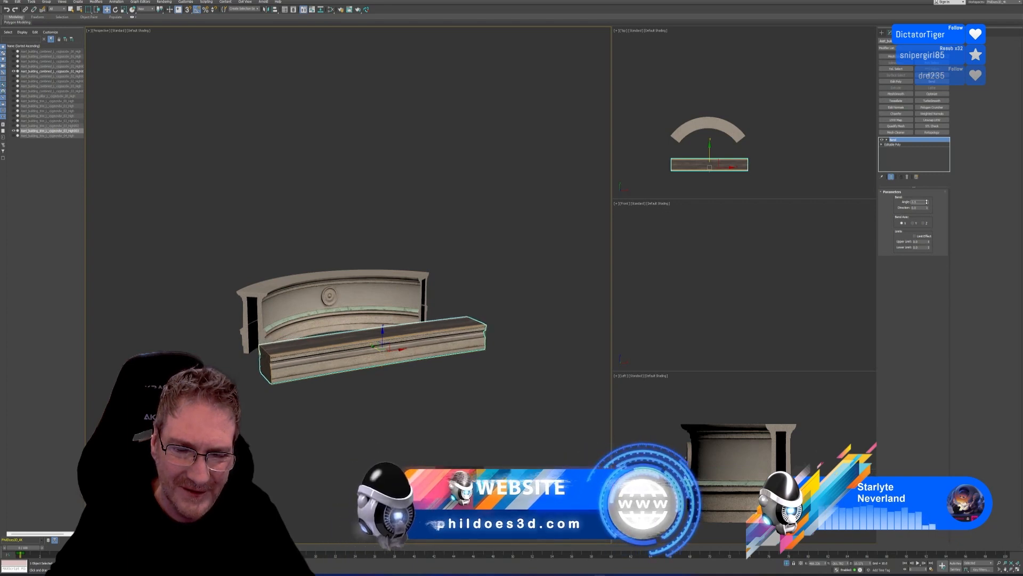
{"action": "left_click_drag", "start_coordinate": [927, 221], "coordinate": [926, 230]}
{"action": "left_click", "coordinate": [915, 224]}
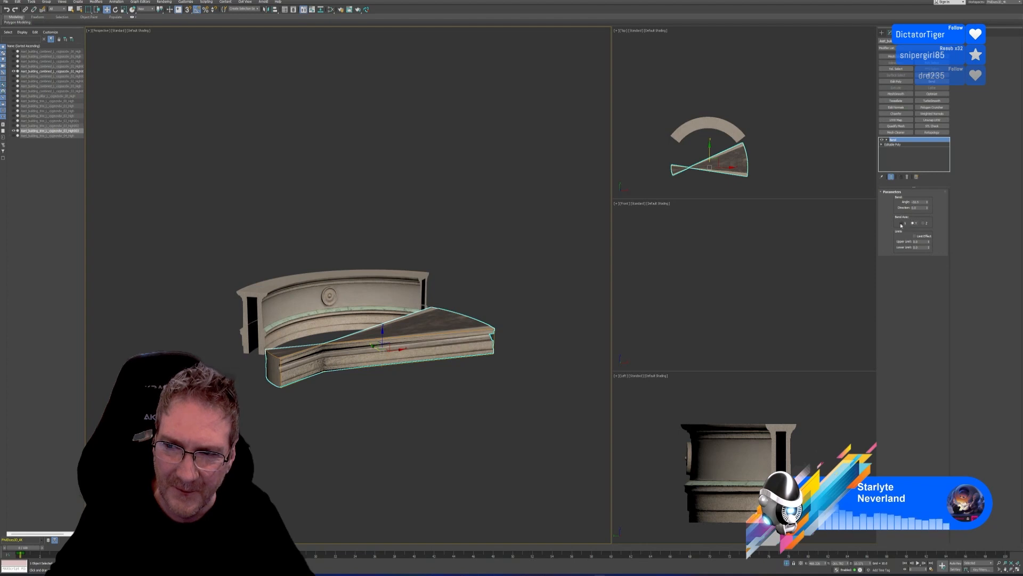
{"action": "left_click", "coordinate": [901, 223]}
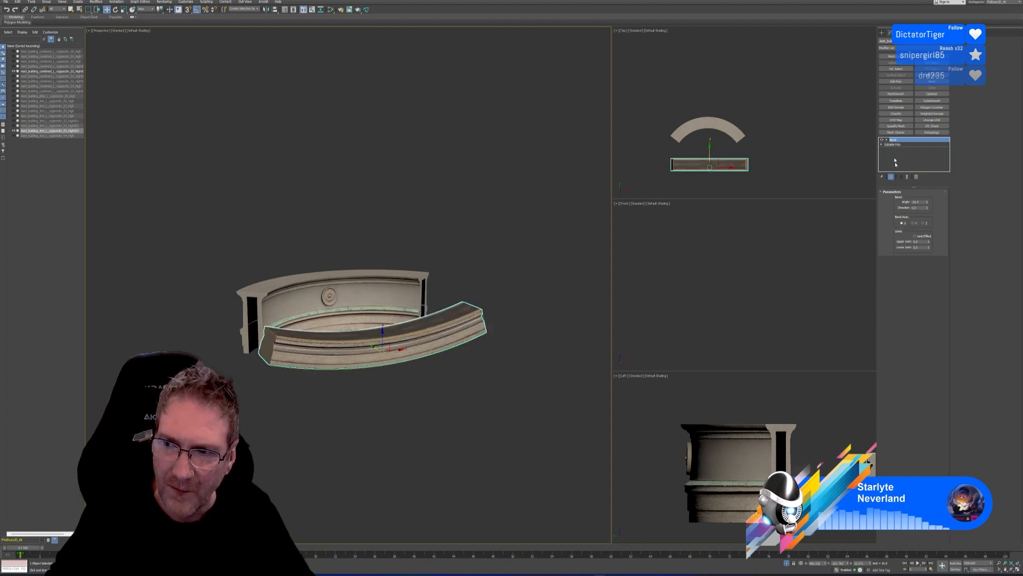
Step: Rotate the Bend gizmo in the top view so the trim curves horizontally in the same direction as the wall
{"action": "left_click", "coordinate": [886, 140]}
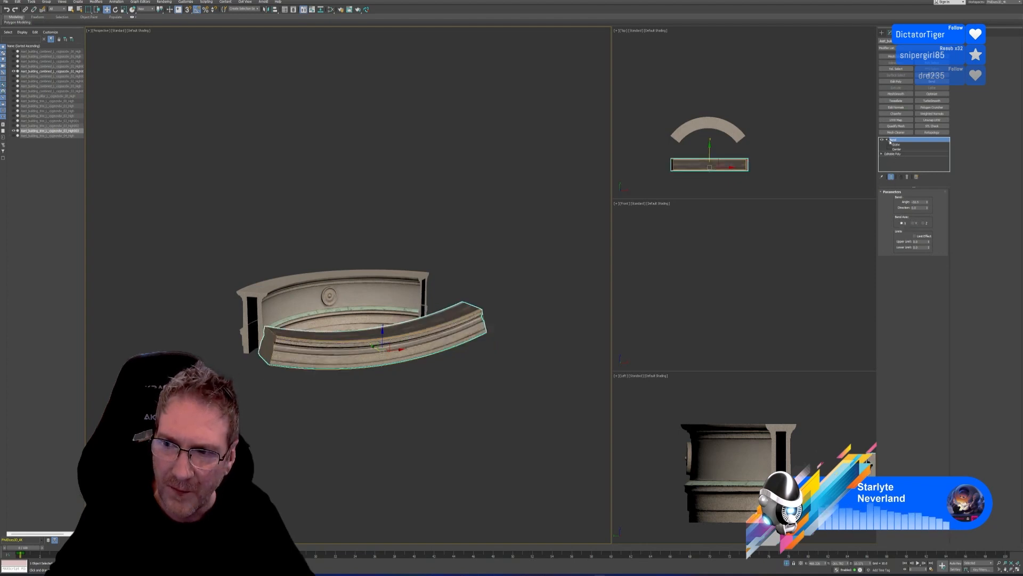
{"action": "left_click", "coordinate": [900, 150]}
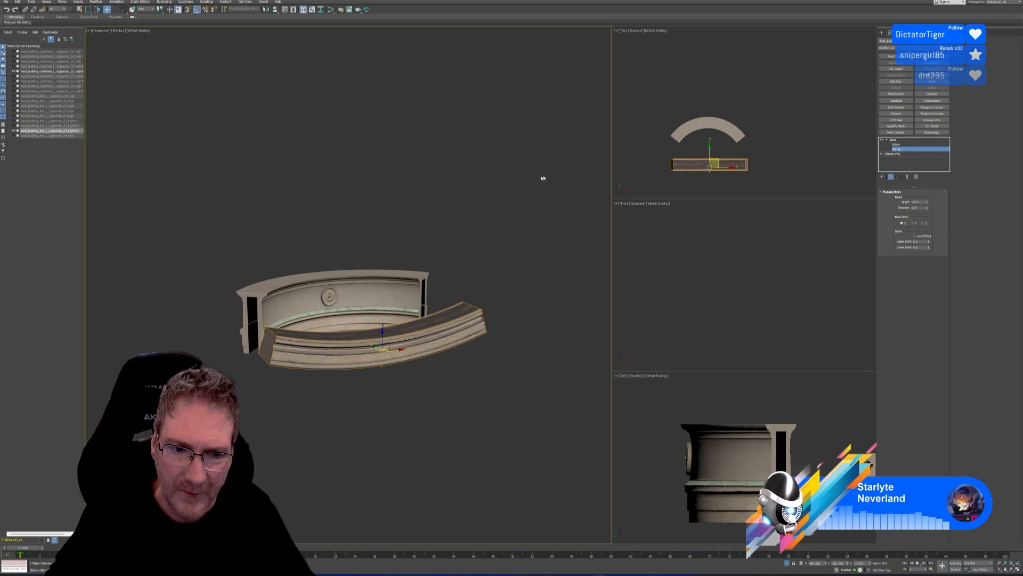
{"action": "left_click", "coordinate": [900, 144]}
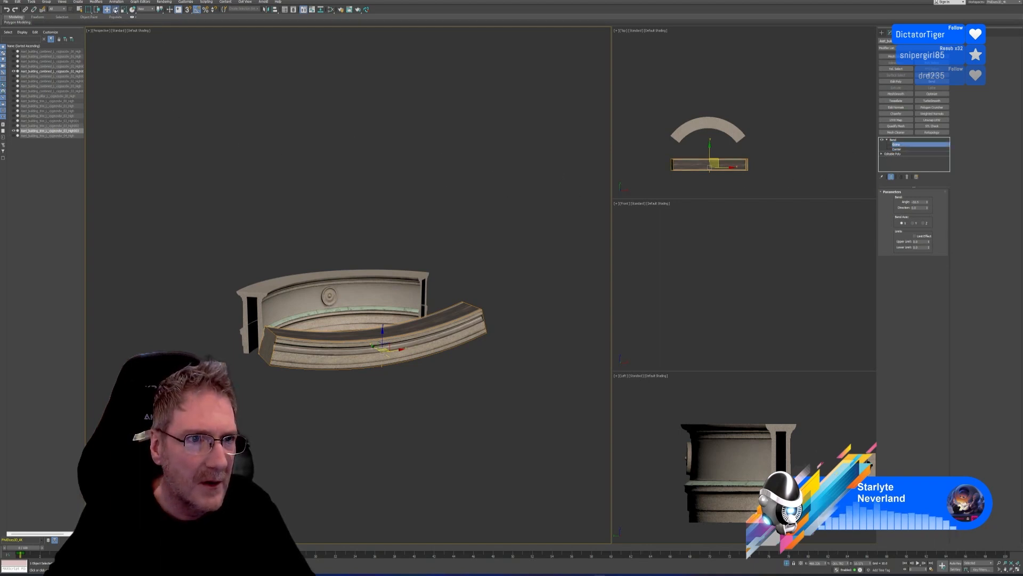
{"action": "left_click", "coordinate": [115, 10]}
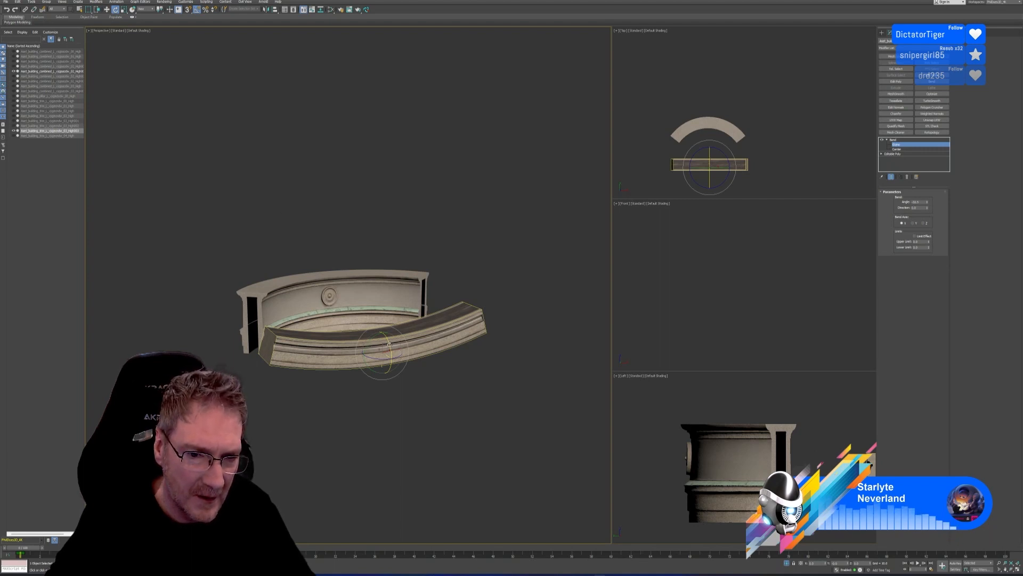
{"action": "left_click_drag", "start_coordinate": [389, 344], "coordinate": [395, 356]}
{"action": "key", "text": "ctrl+z"}
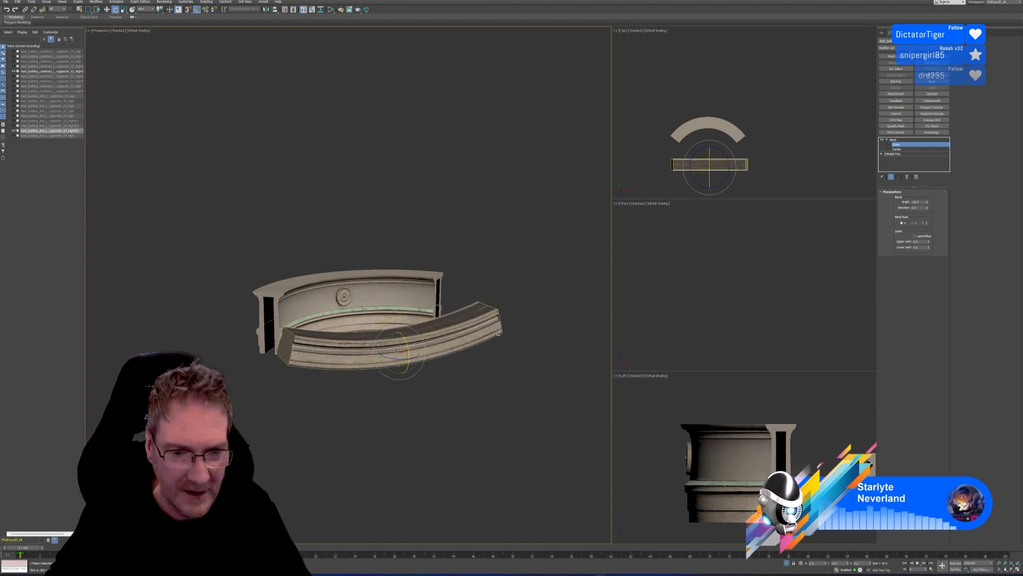
{"action": "middle_click_drag", "start_coordinate": [710, 157], "coordinate": [713, 130]}
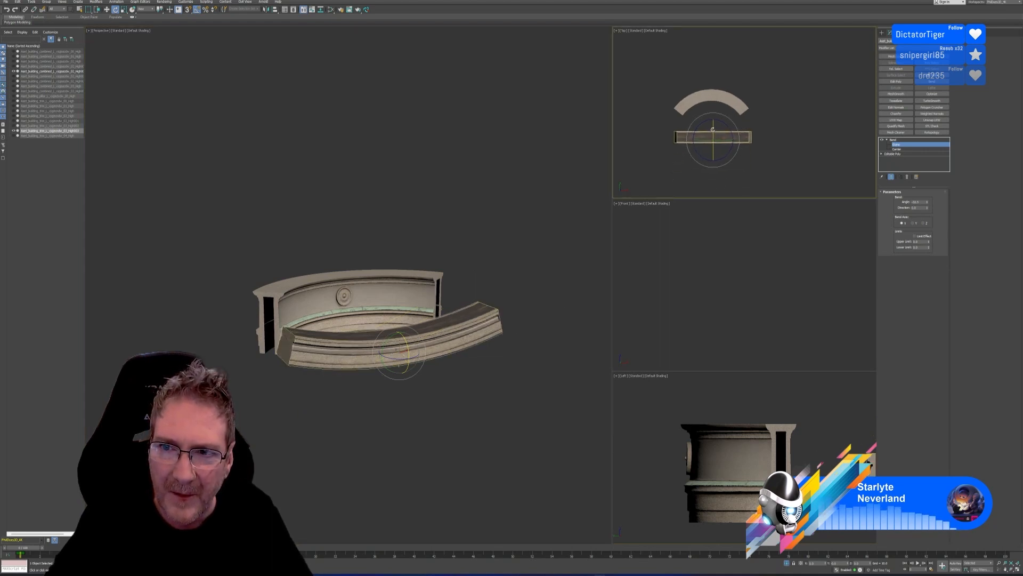
{"action": "left_click_drag", "start_coordinate": [713, 130], "coordinate": [711, 152]}
{"action": "left_click_drag", "start_coordinate": [712, 152], "coordinate": [711, 153]}
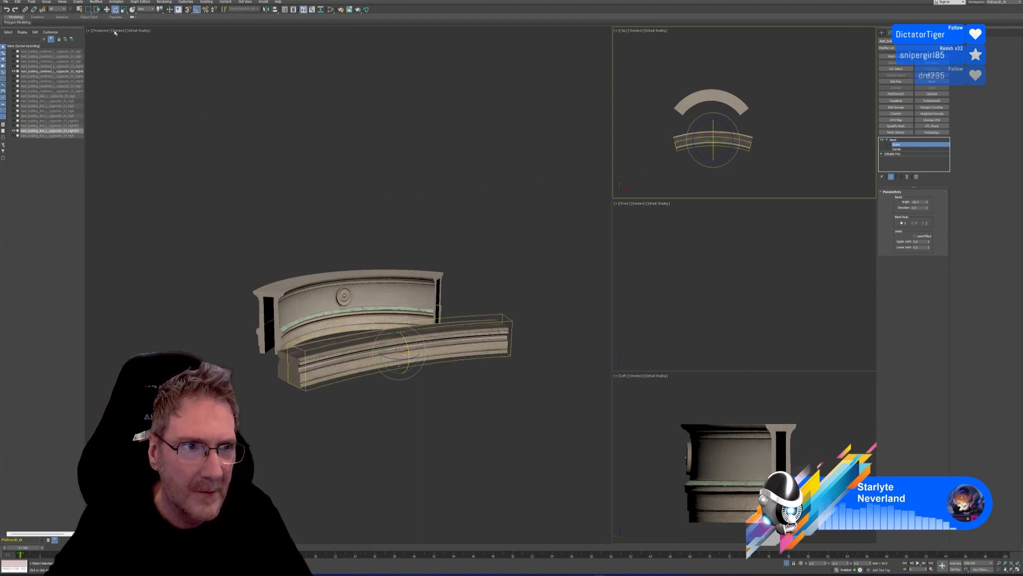
Step: Move the Bend gizmo slightly towards the curved wall in the top view to even out the trim's bend
{"action": "key", "text": "w"}
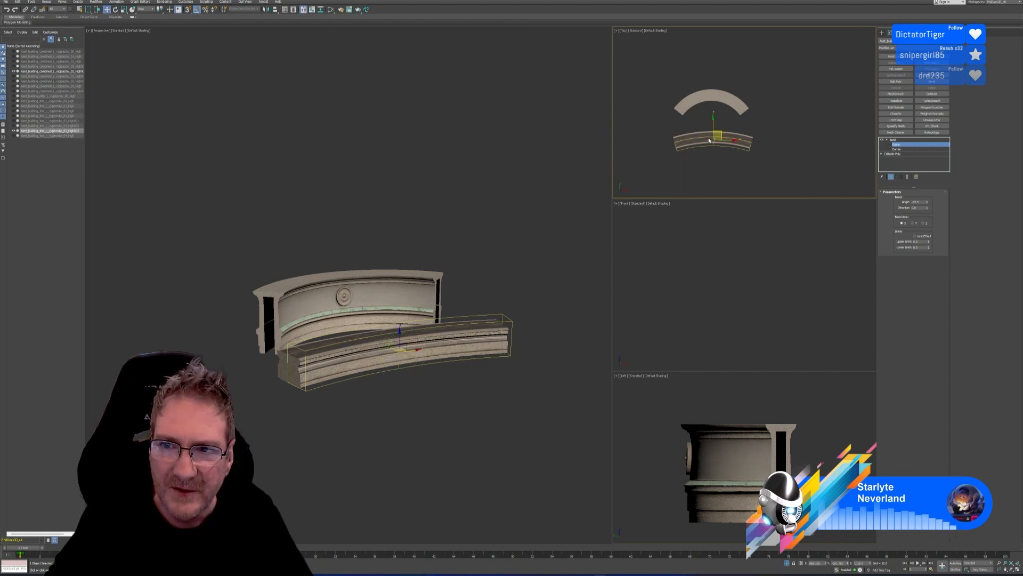
{"action": "scroll", "coordinate": [711, 140], "scroll_direction": "up", "scroll_amount": 2}
{"action": "middle_click_drag", "start_coordinate": [710, 140], "coordinate": [760, 130]}
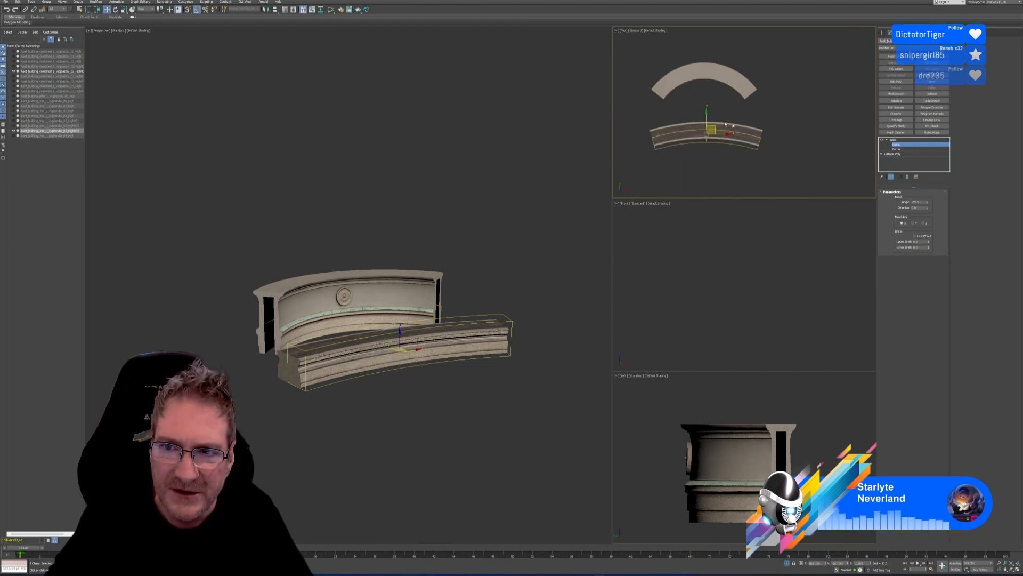
{"action": "left_click_drag", "start_coordinate": [707, 114], "coordinate": [708, 110]}
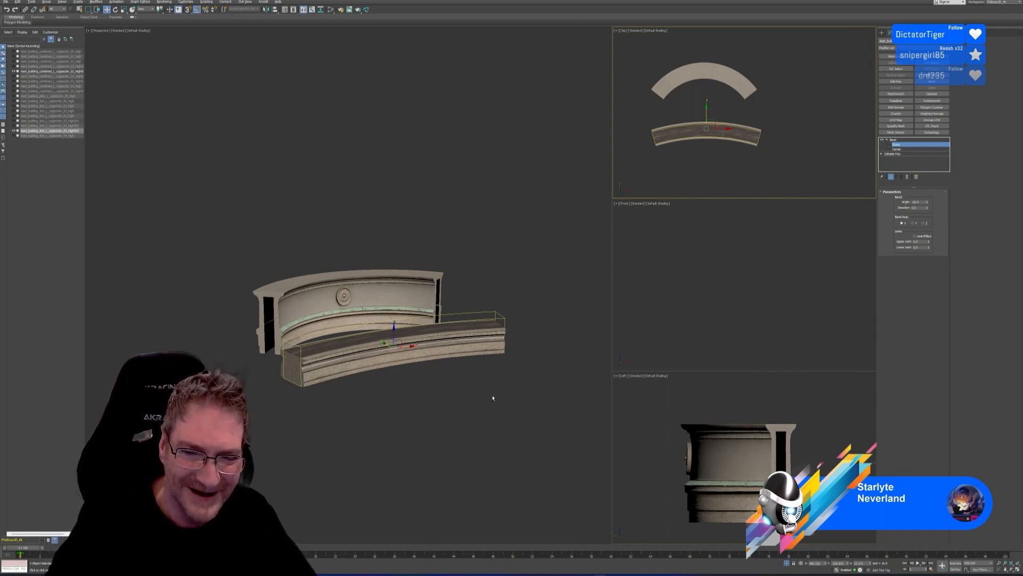
{"action": "middle_click_drag", "start_coordinate": [491, 397], "coordinate": [515, 392], "text": "alt"}
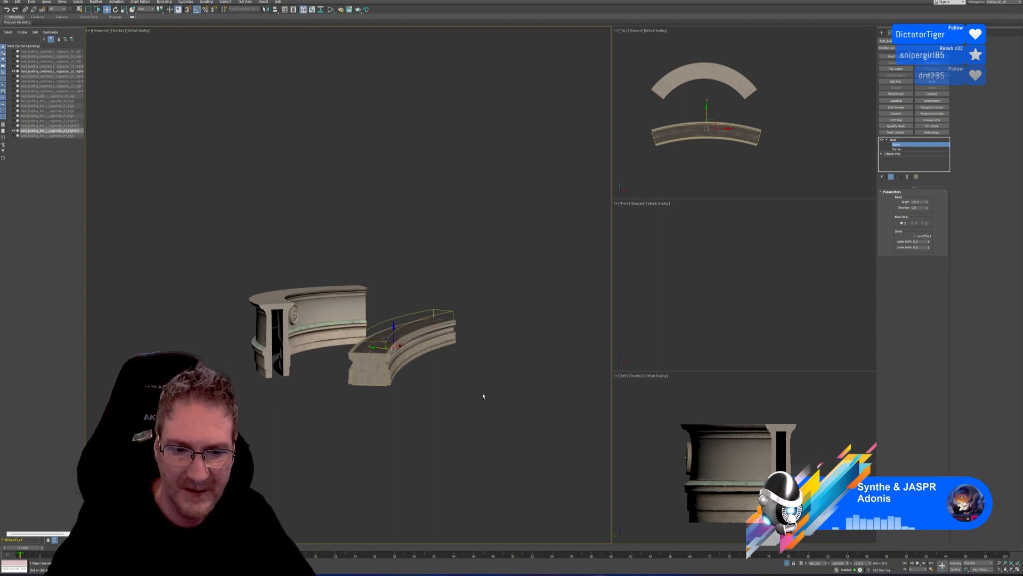
{"action": "middle_click_drag", "start_coordinate": [483, 396], "coordinate": [465, 396], "text": "alt"}
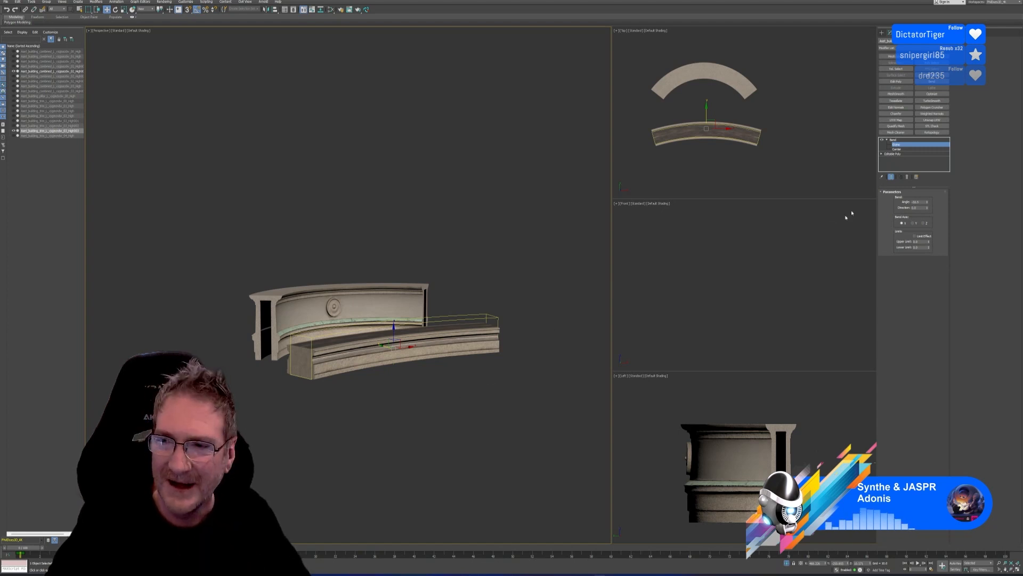
Step: Leave gizmo editing and set the trim's Bend angle to -105 to match the wall's curvature
{"action": "left_click", "coordinate": [903, 140]}
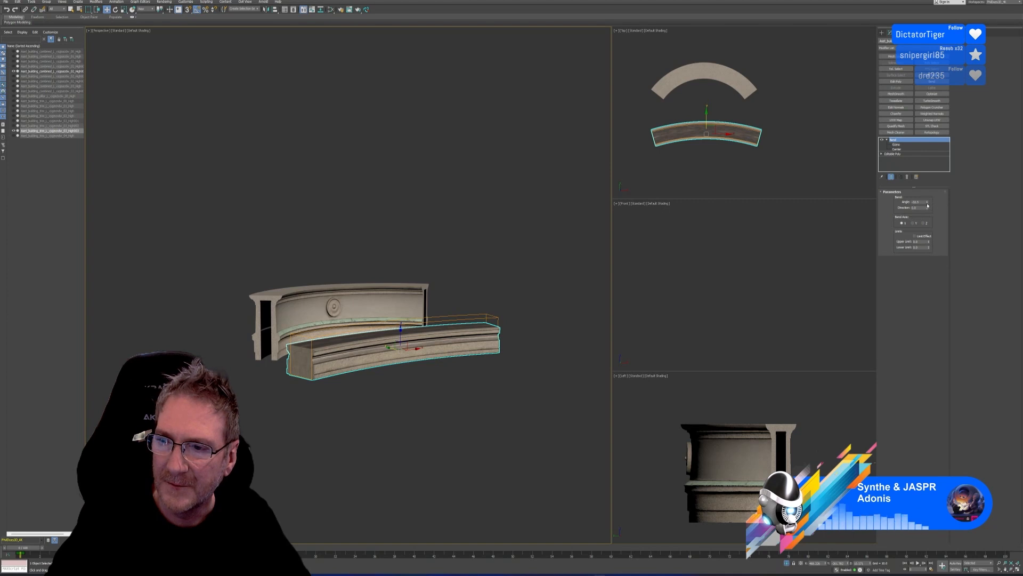
{"action": "left_click_drag", "start_coordinate": [927, 203], "coordinate": [927, 226]}
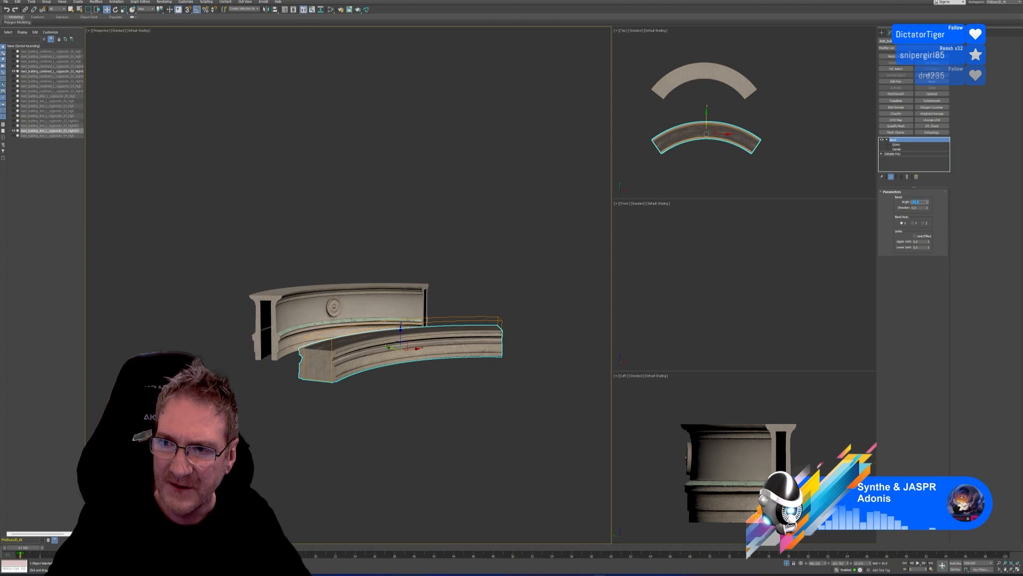
{"action": "type", "text": "-100"}
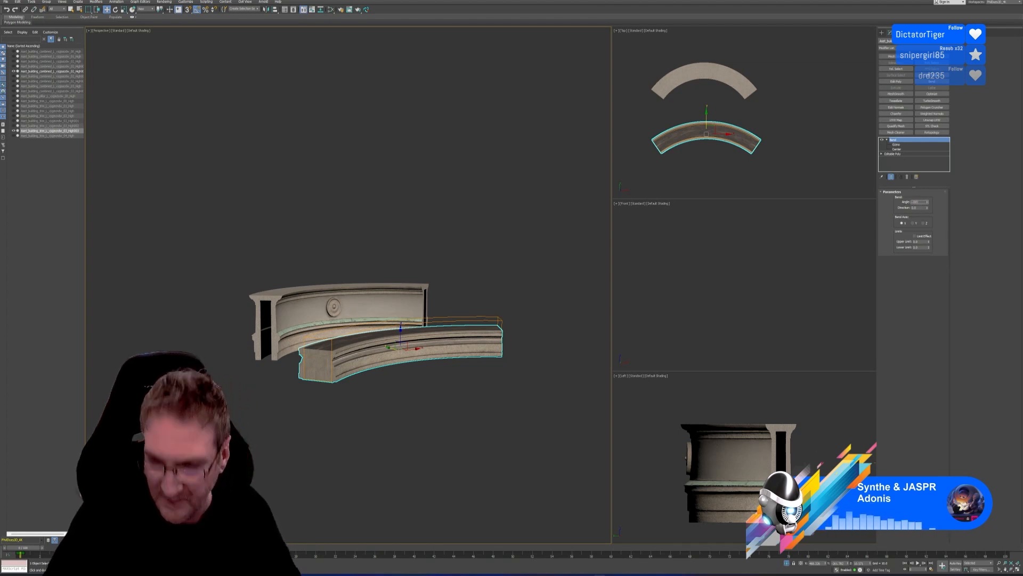
{"action": "key", "text": "Return"}
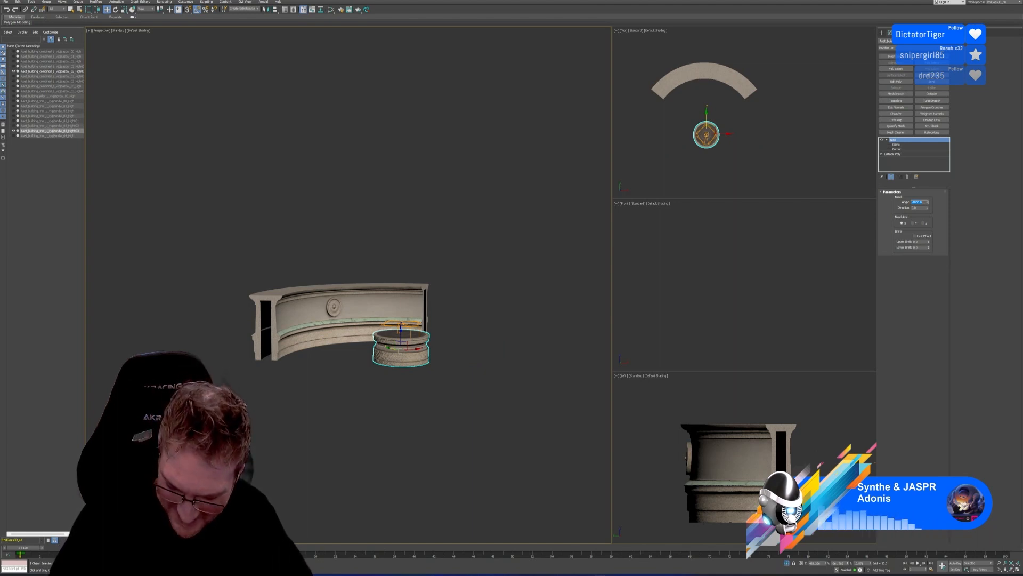
{"action": "type", "text": "-105"}
{"action": "key", "text": "Return"}
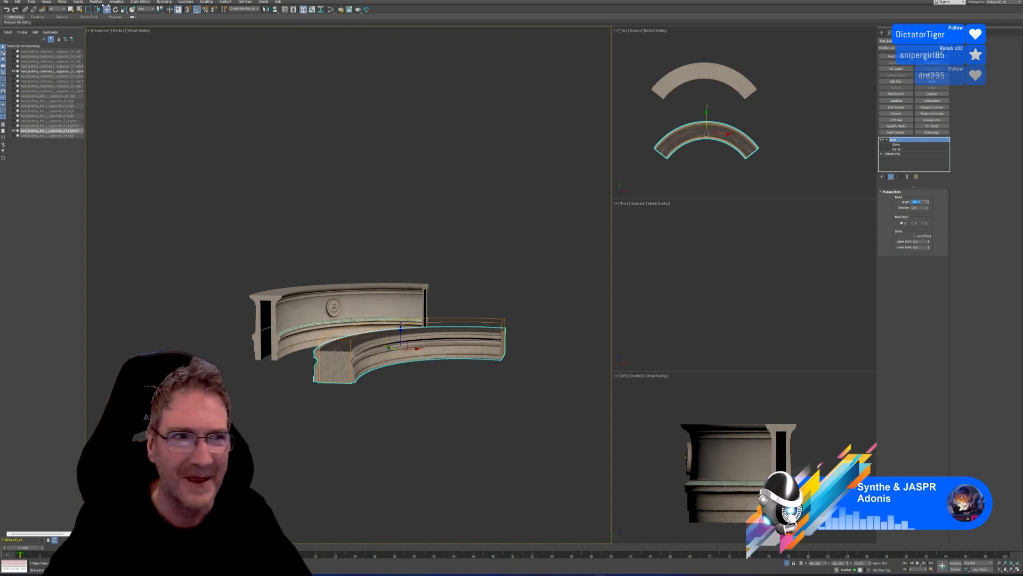
Step: Move the bent trim into line with the curved wall, lower it to the wall's base, and deselect it
{"action": "middle_click_drag", "start_coordinate": [718, 99], "coordinate": [719, 103]}
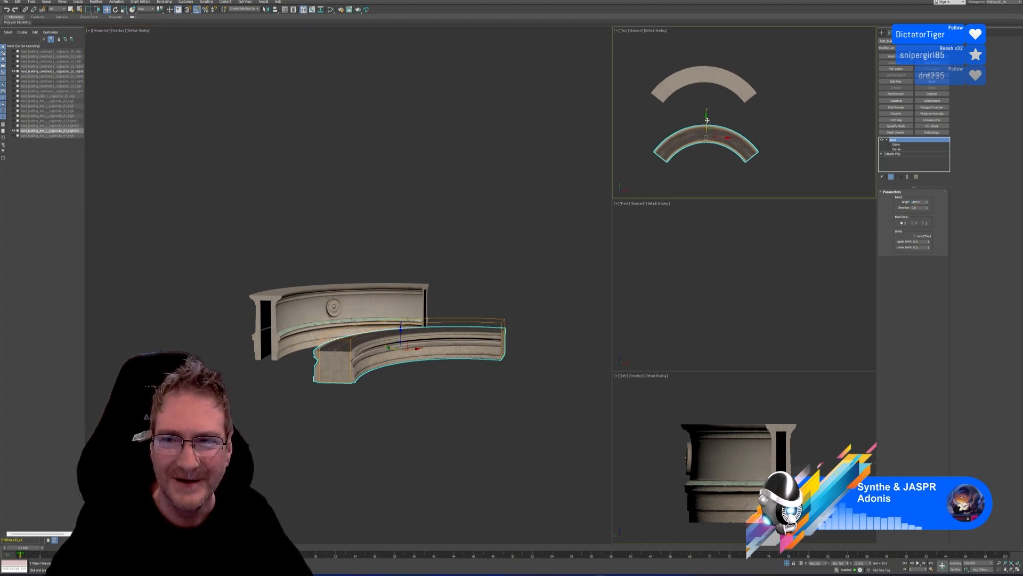
{"action": "left_click_drag", "start_coordinate": [706, 121], "coordinate": [718, 79]}
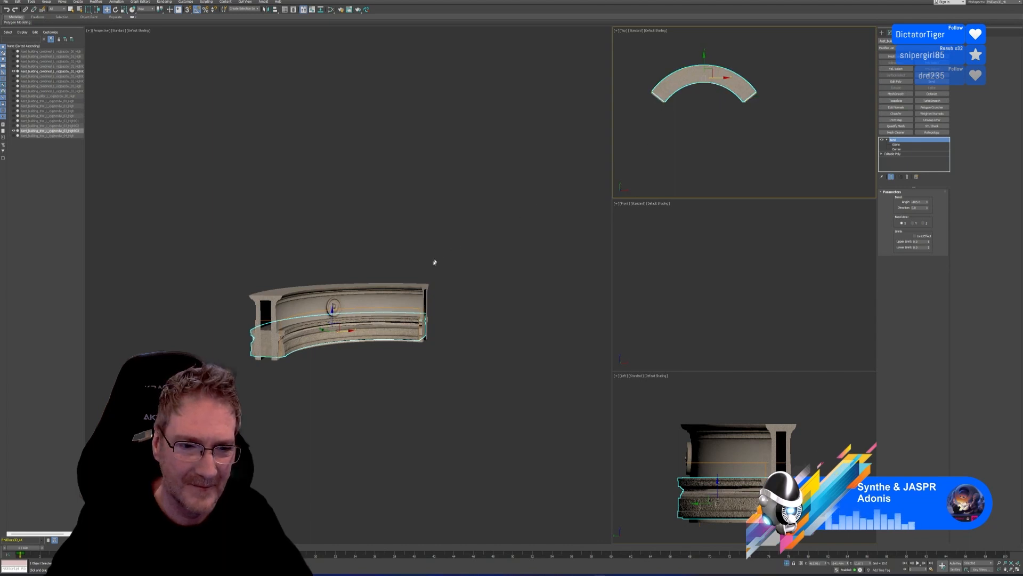
{"action": "scroll", "coordinate": [361, 270], "scroll_direction": "up", "scroll_amount": 3}
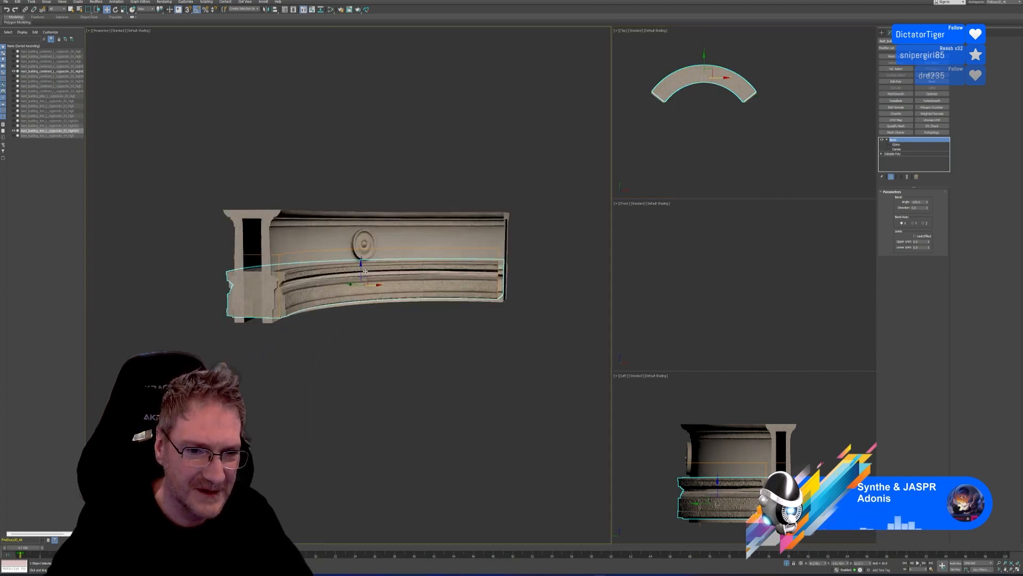
{"action": "left_click_drag", "start_coordinate": [353, 270], "coordinate": [351, 314]}
{"action": "middle_click_drag", "start_coordinate": [477, 395], "coordinate": [468, 264], "text": "alt"}
{"action": "left_click", "coordinate": [468, 264]}
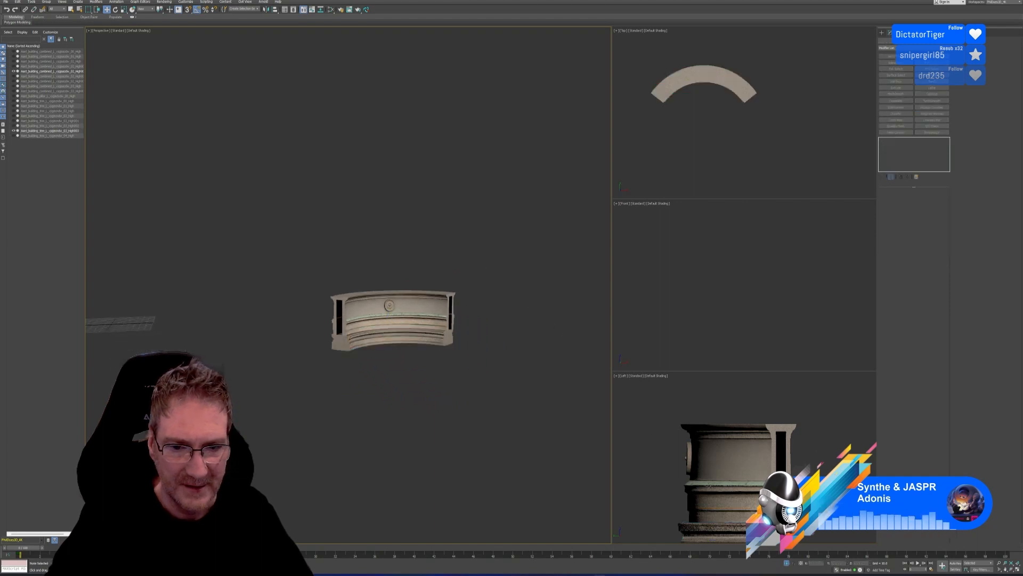
Step: Exit isolation and examine the full row of kit pieces, including the double-sided walls and remaining trim bases
{"action": "left_click", "coordinate": [786, 563]}
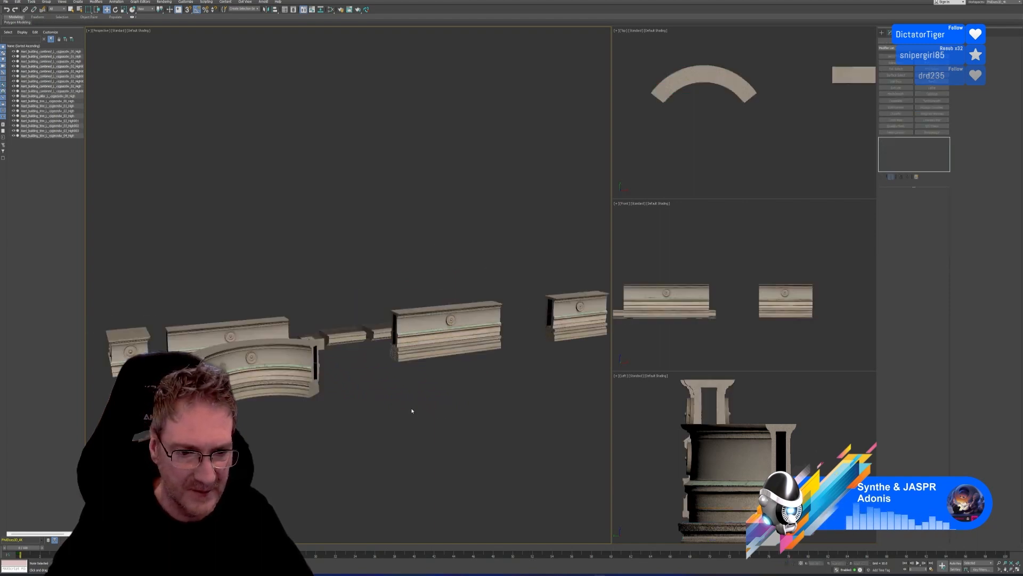
{"action": "scroll", "coordinate": [412, 410], "scroll_direction": "down", "scroll_amount": 3}
{"action": "middle_click_drag", "start_coordinate": [470, 437], "coordinate": [454, 435], "text": "alt"}
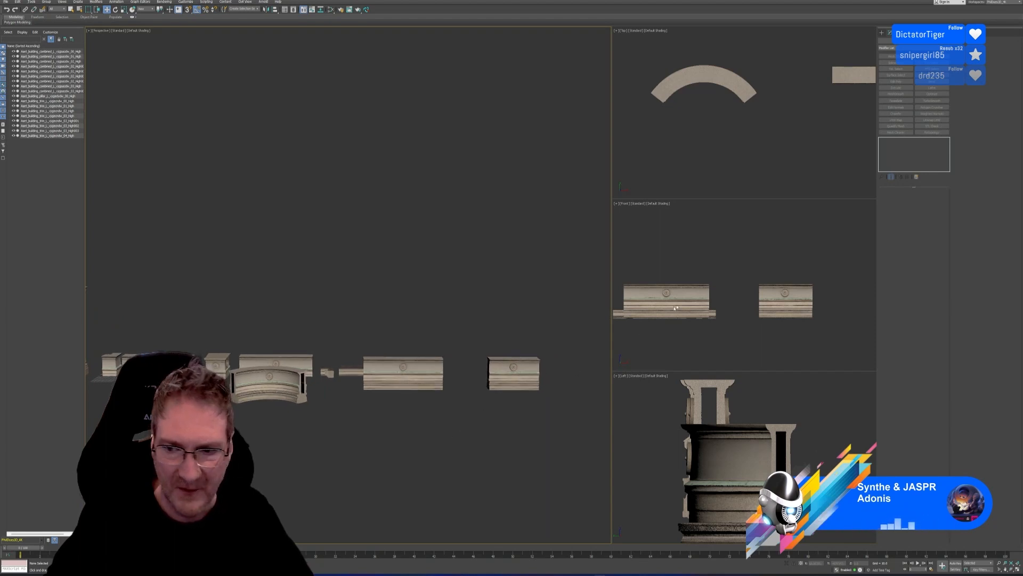
{"action": "middle_click_drag", "start_coordinate": [746, 334], "coordinate": [779, 335]}
{"action": "scroll", "coordinate": [797, 328], "scroll_direction": "down", "scroll_amount": 4}
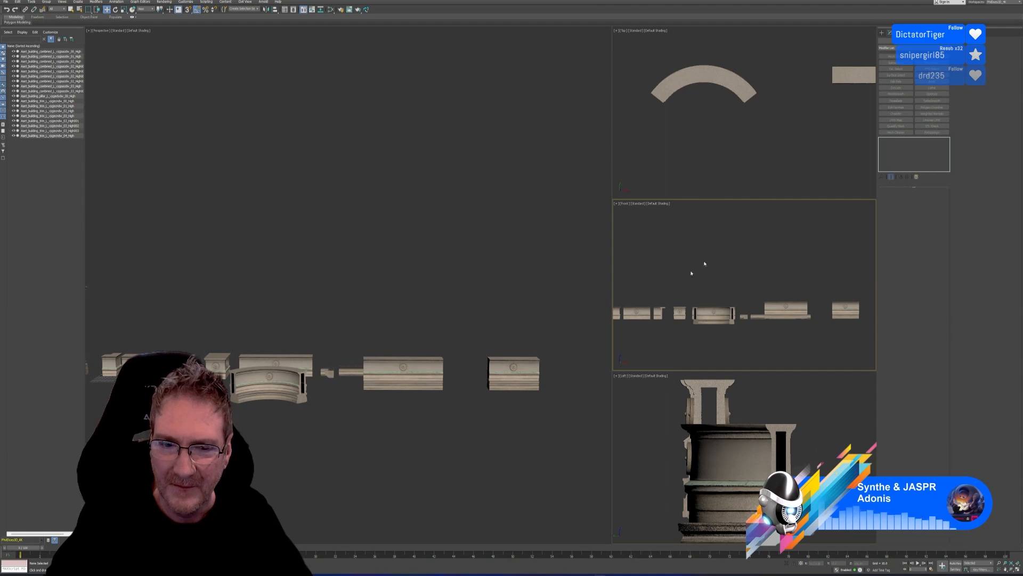
{"action": "middle_click_drag", "start_coordinate": [376, 411], "coordinate": [401, 425], "text": "alt"}
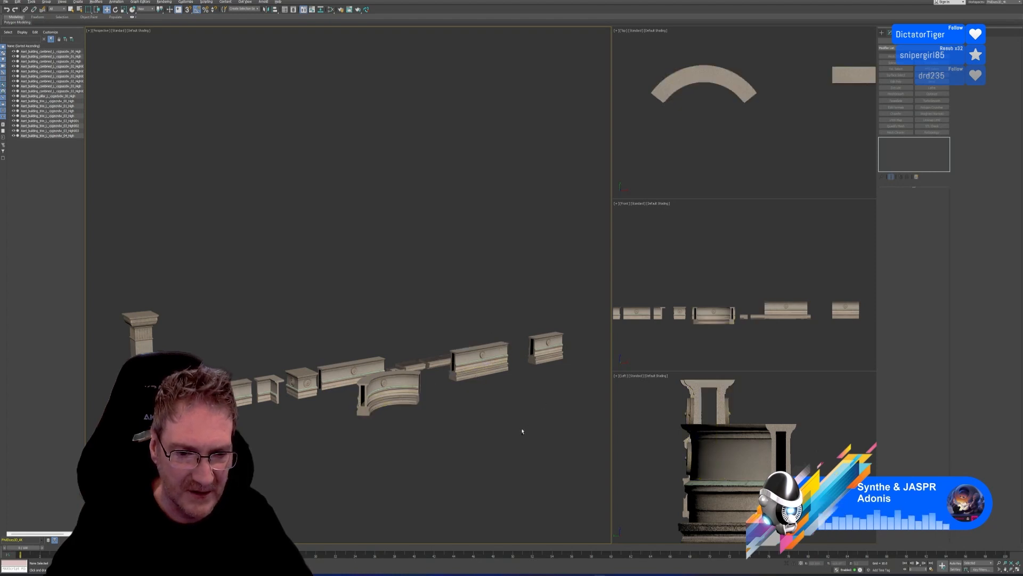
{"action": "middle_click_drag", "start_coordinate": [522, 432], "coordinate": [411, 309], "text": "alt"}
{"action": "scroll", "coordinate": [412, 305], "scroll_direction": "up", "scroll_amount": 5}
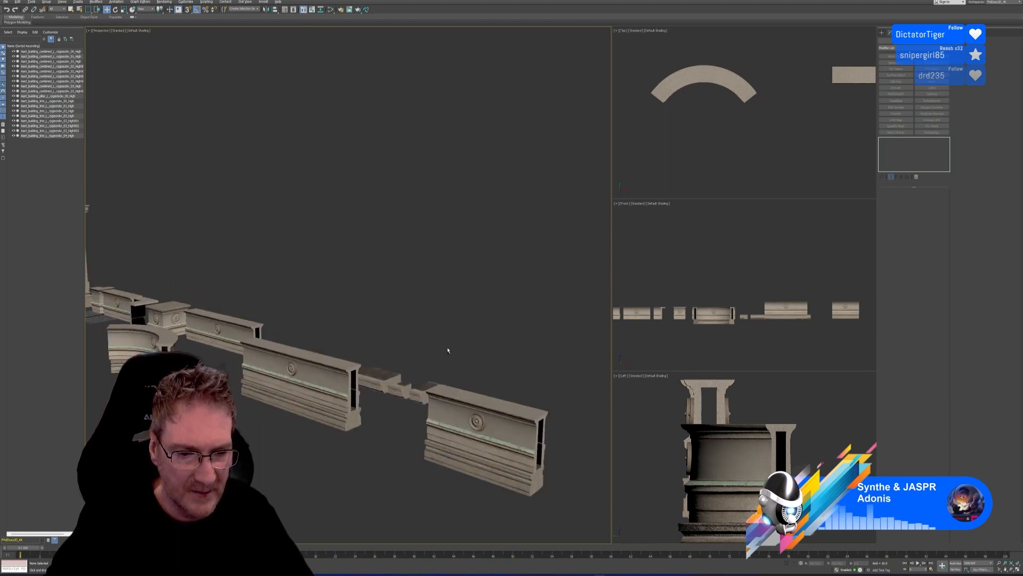
{"action": "mouse_move", "coordinate": [447, 351]}
{"action": "middle_mouse_down", "text": "alt"}
{"action": "mouse_move", "coordinate": [434, 349]}
{"action": "mouse_move", "coordinate": [441, 355]}
{"action": "middle_mouse_up", "text": "alt"}
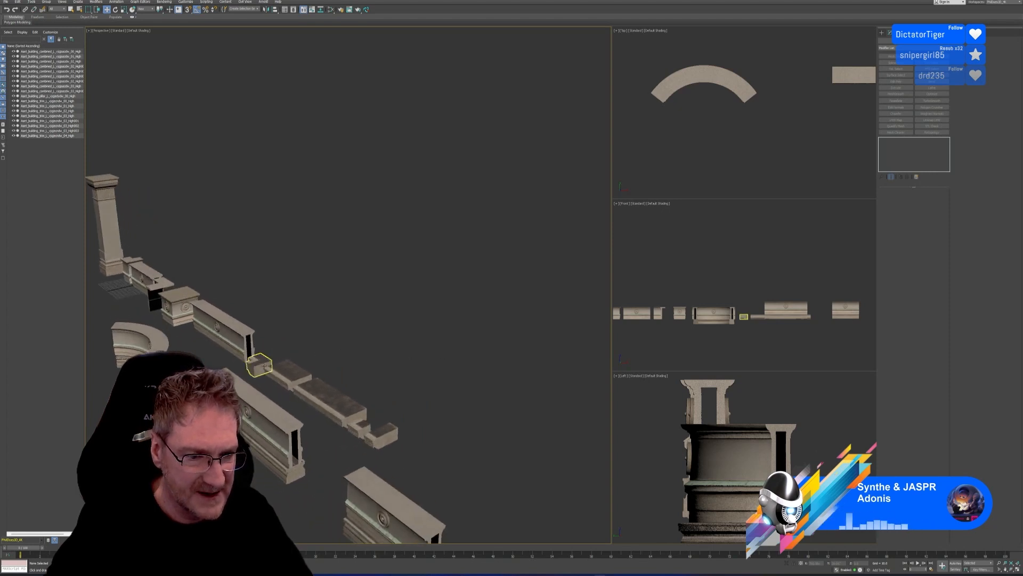
Step: Delete the five leftover trim bases standing in the row behind the double-sided walls
{"action": "left_click", "coordinate": [265, 366]}
{"action": "left_click", "coordinate": [284, 375], "text": "ctrl"}
{"action": "left_click", "coordinate": [325, 400], "text": "ctrl"}
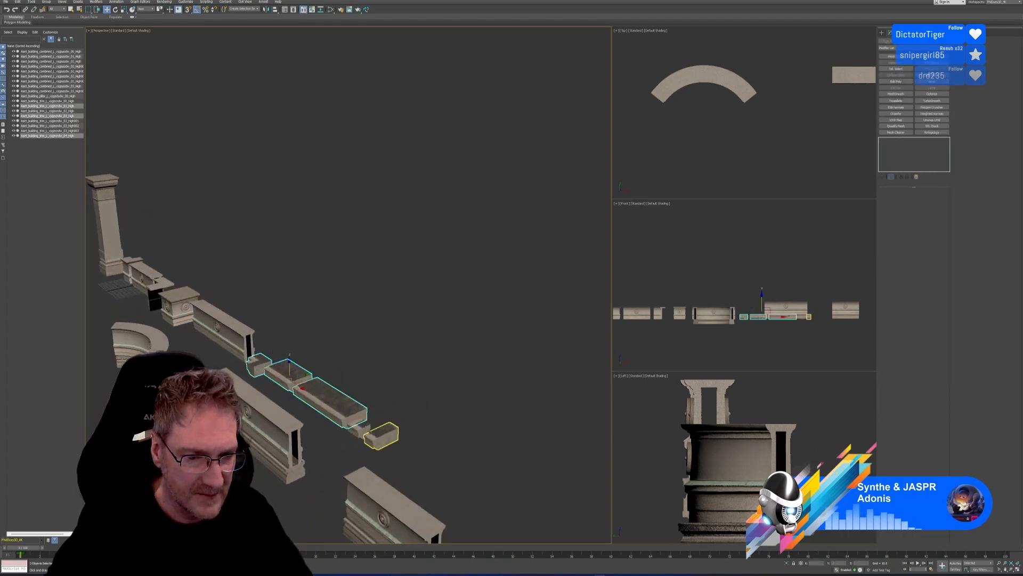
{"action": "left_click", "coordinate": [372, 433], "text": "ctrl"}
{"action": "left_click", "coordinate": [358, 428], "text": "ctrl"}
{"action": "key", "text": "Delete"}
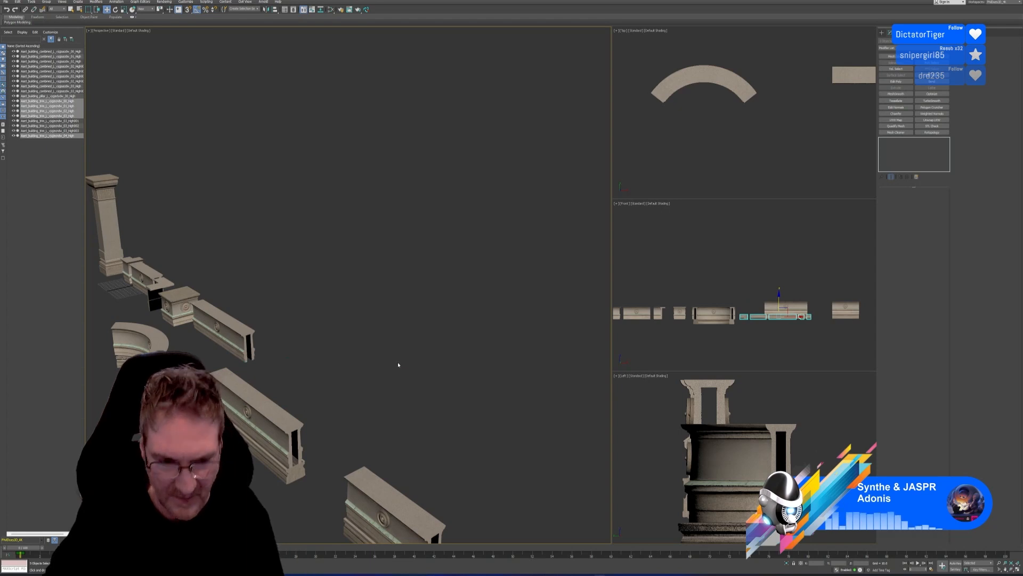
Step: Examine the remaining kit pieces from several angles, from the tall pillar to the last double-sided wall
{"action": "middle_click_drag", "start_coordinate": [317, 324], "coordinate": [383, 277]}
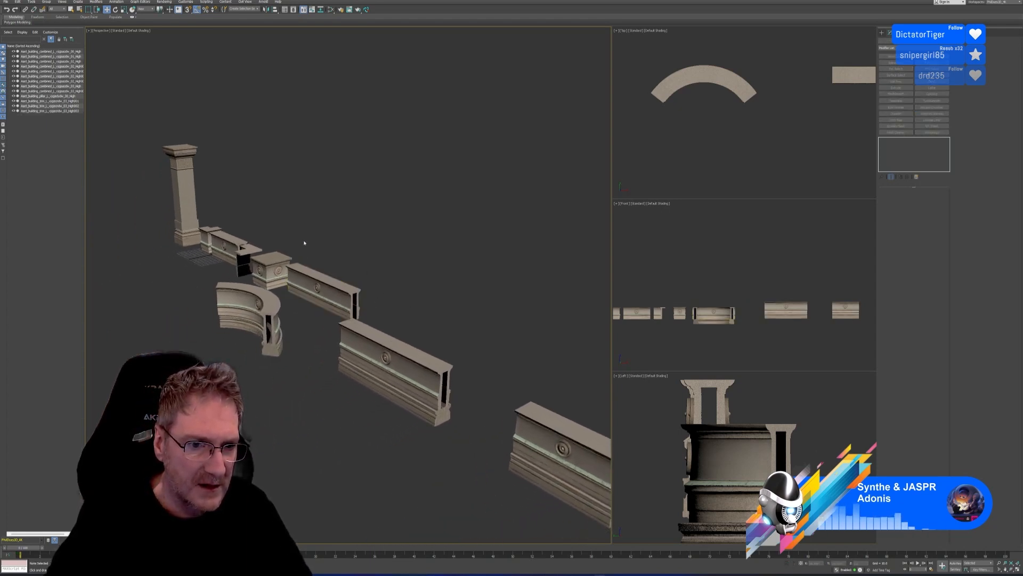
{"action": "middle_click_drag", "start_coordinate": [301, 245], "coordinate": [310, 244]}
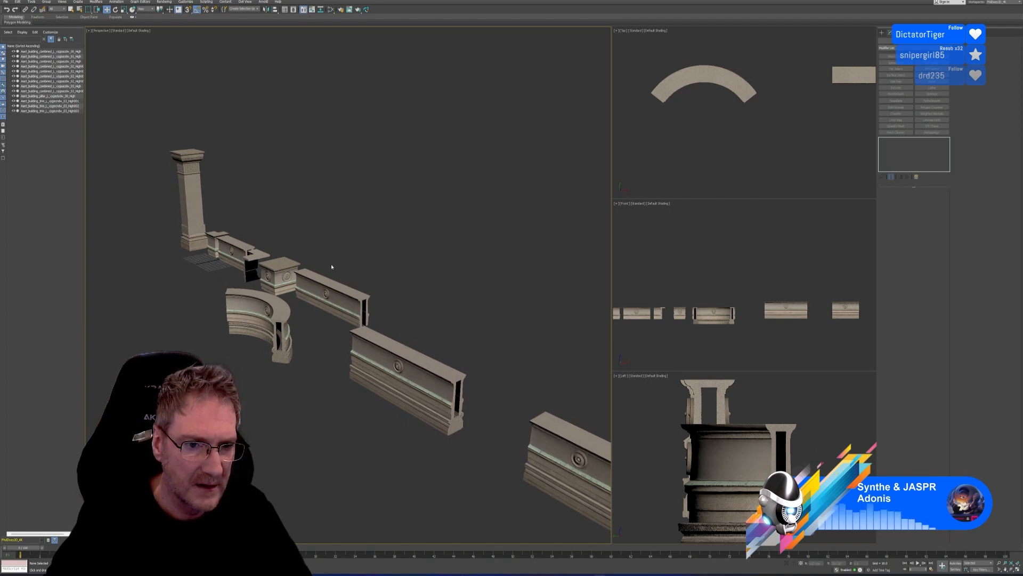
{"action": "middle_click_drag", "start_coordinate": [297, 368], "coordinate": [329, 370], "text": "alt"}
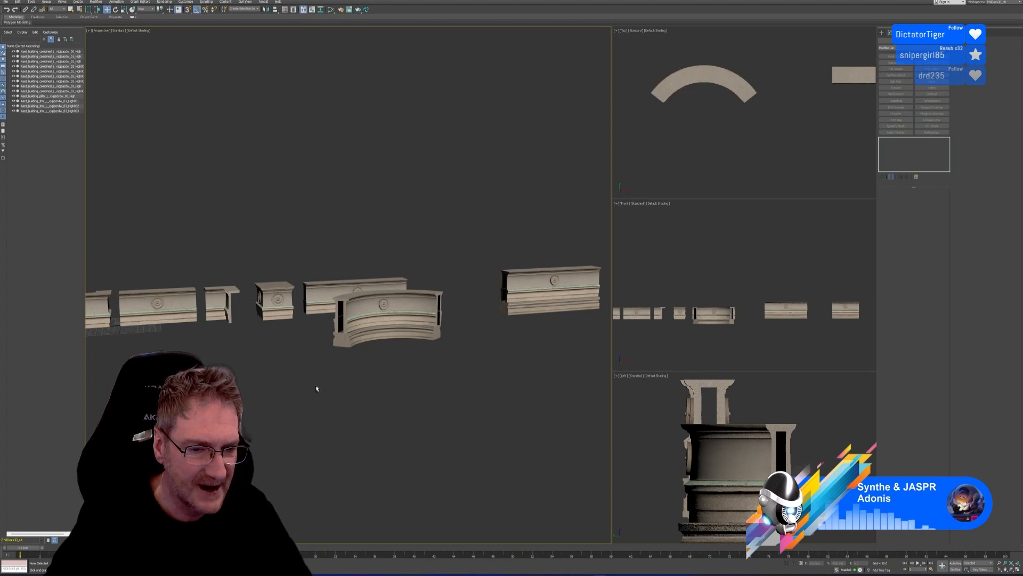
{"action": "middle_click_drag", "start_coordinate": [315, 388], "coordinate": [291, 396], "text": "alt"}
{"action": "scroll", "coordinate": [290, 397], "scroll_direction": "down", "scroll_amount": 5}
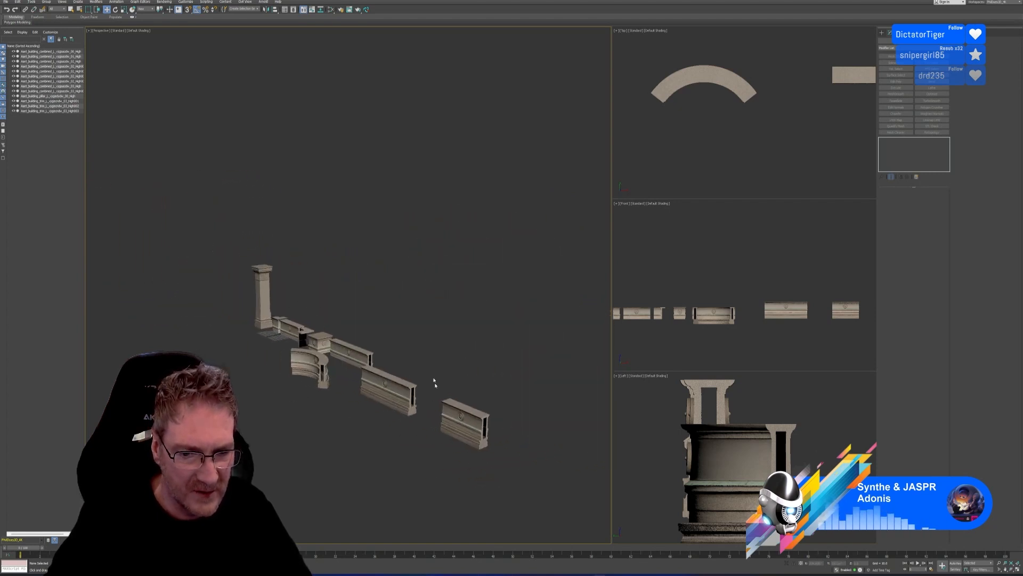
{"action": "middle_click_drag", "start_coordinate": [434, 382], "coordinate": [445, 389]}
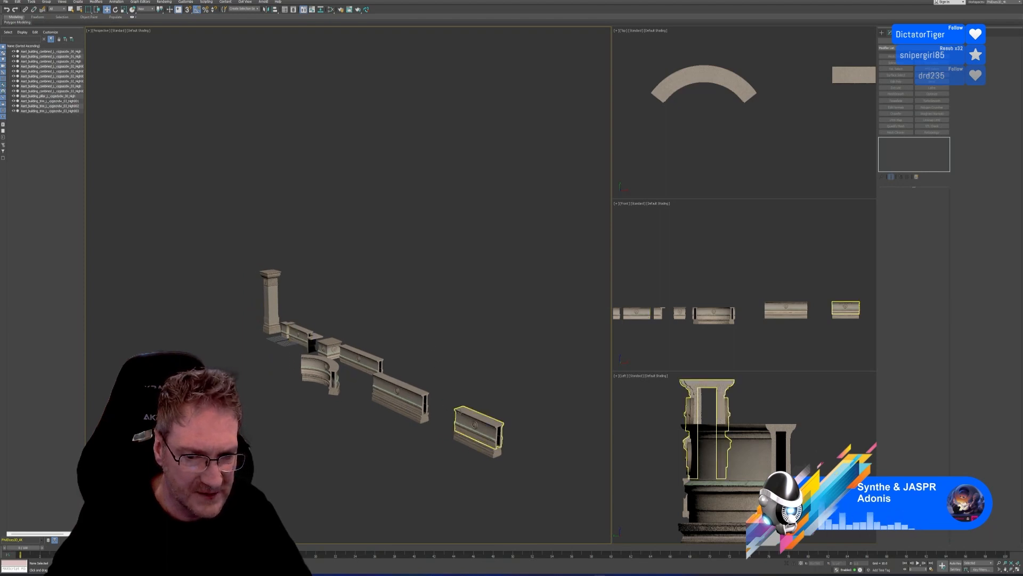
{"action": "middle_click_drag", "start_coordinate": [459, 379], "coordinate": [485, 376], "text": "alt"}
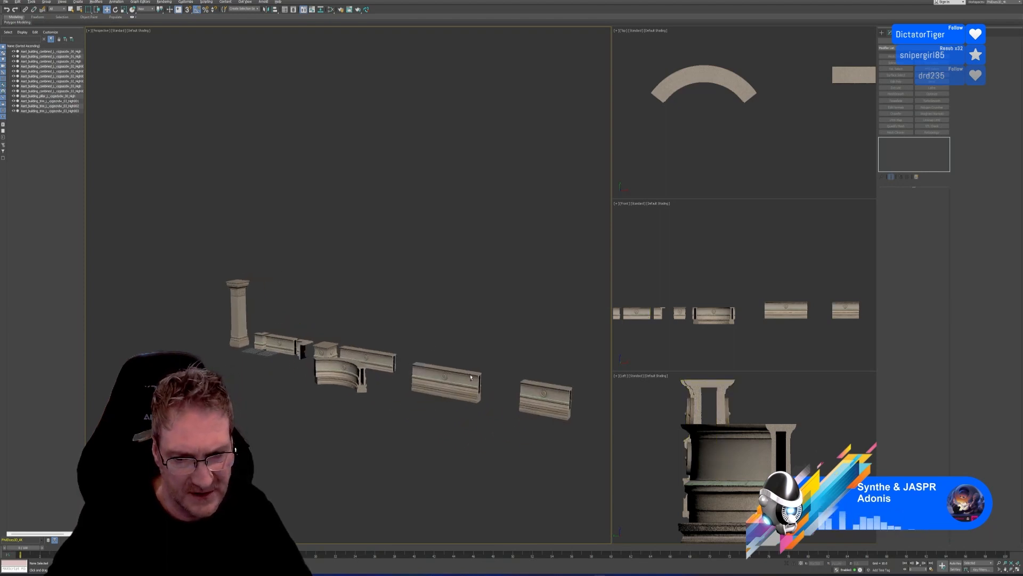
{"action": "middle_click_drag", "start_coordinate": [377, 305], "coordinate": [363, 322]}
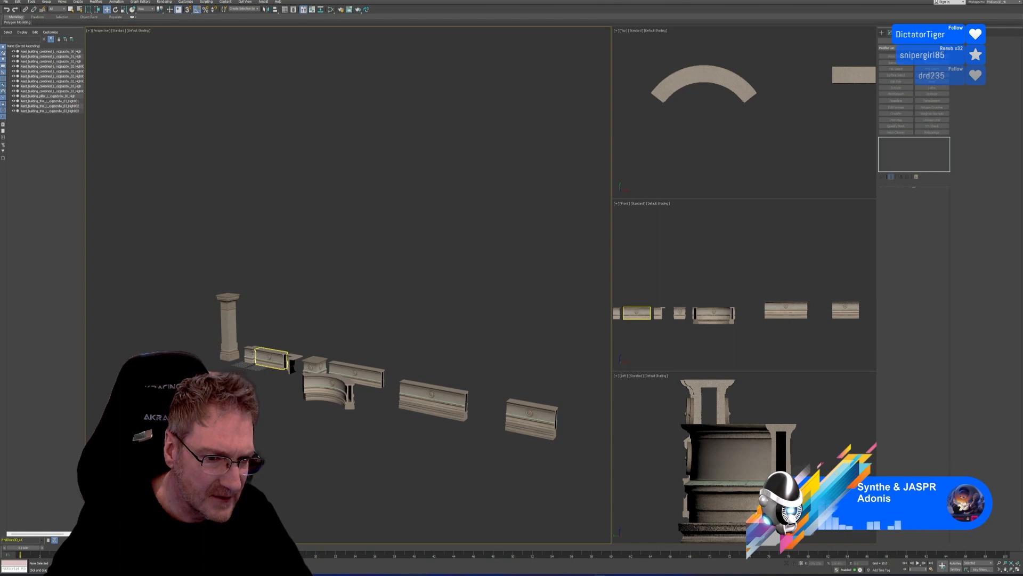
Step: Delete the two original straight wall pieces, one beside the corner piece and one beyond the square pedestal
{"action": "left_click", "coordinate": [252, 353]}
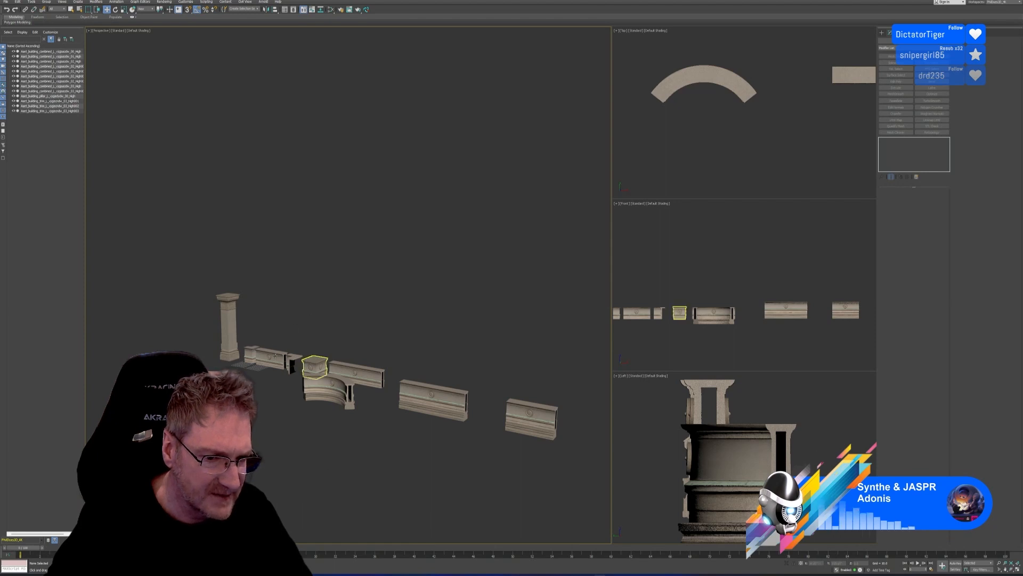
{"action": "left_click", "coordinate": [267, 356]}
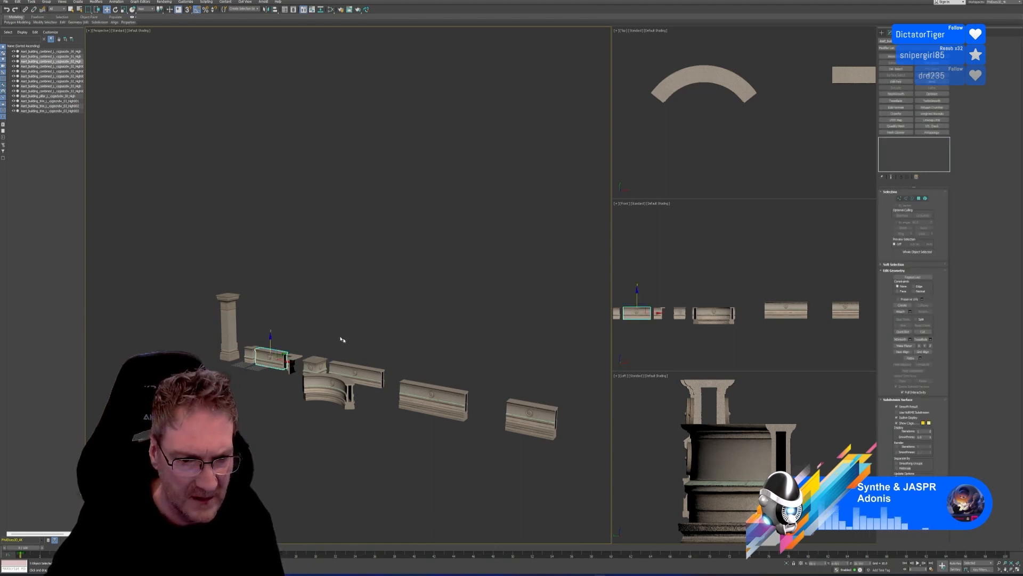
{"action": "key", "text": "Delete"}
{"action": "left_click", "coordinate": [368, 373]}
{"action": "key", "text": "Delete"}
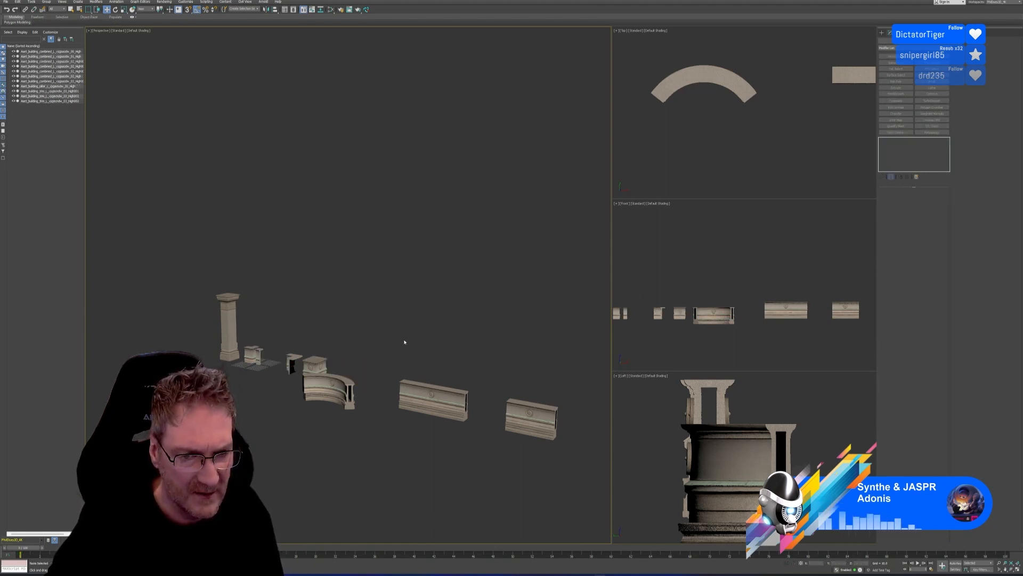
{"action": "middle_click_drag", "start_coordinate": [418, 322], "coordinate": [417, 314]}
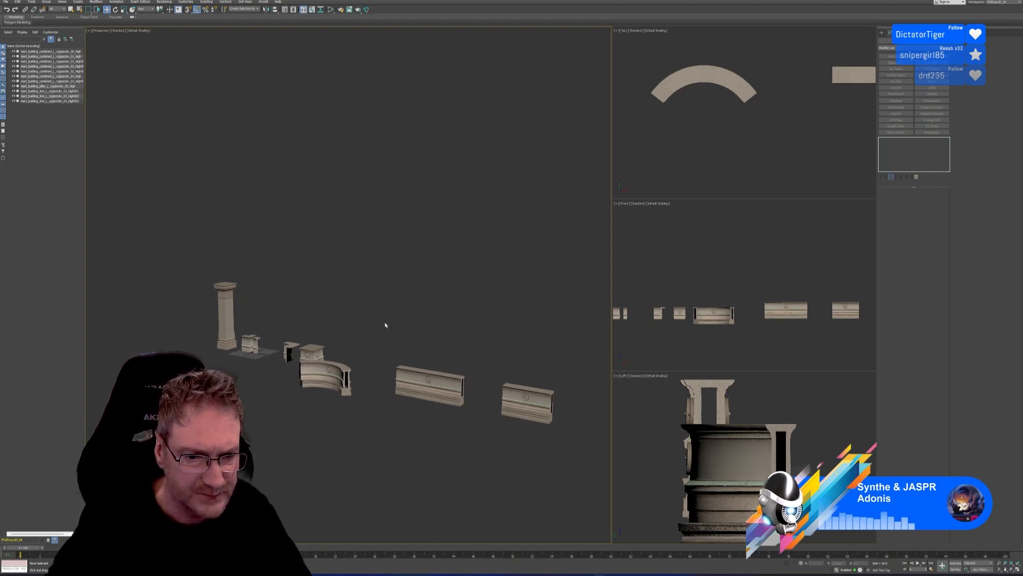
Step: Move the curved and two straight double-sided walls back into line with the pedestal row in the top view
{"action": "scroll", "coordinate": [692, 162], "scroll_direction": "down", "scroll_amount": 5}
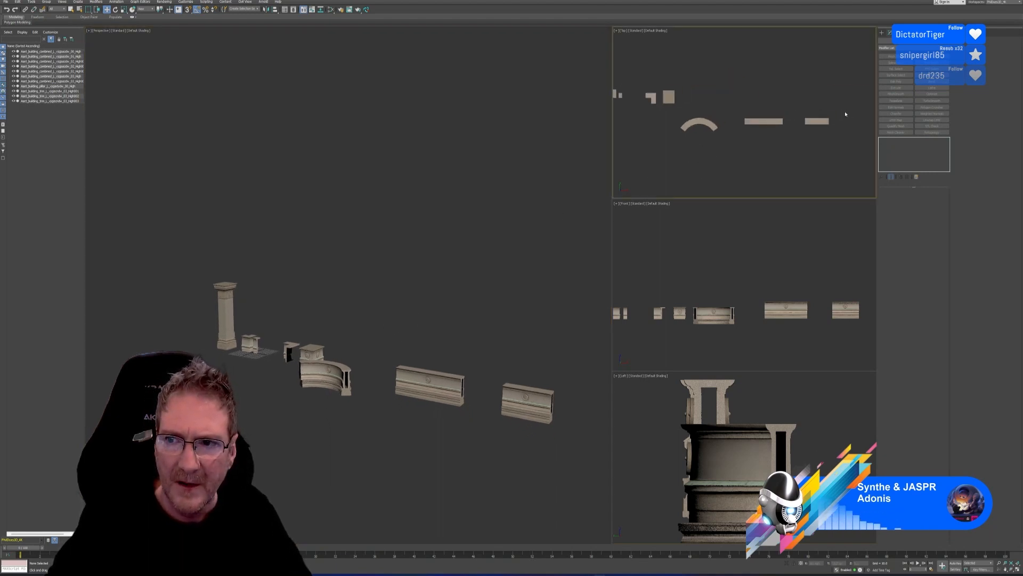
{"action": "left_click_drag", "start_coordinate": [676, 168], "coordinate": [675, 166]}
{"action": "left_click_drag", "start_coordinate": [761, 107], "coordinate": [761, 80]}
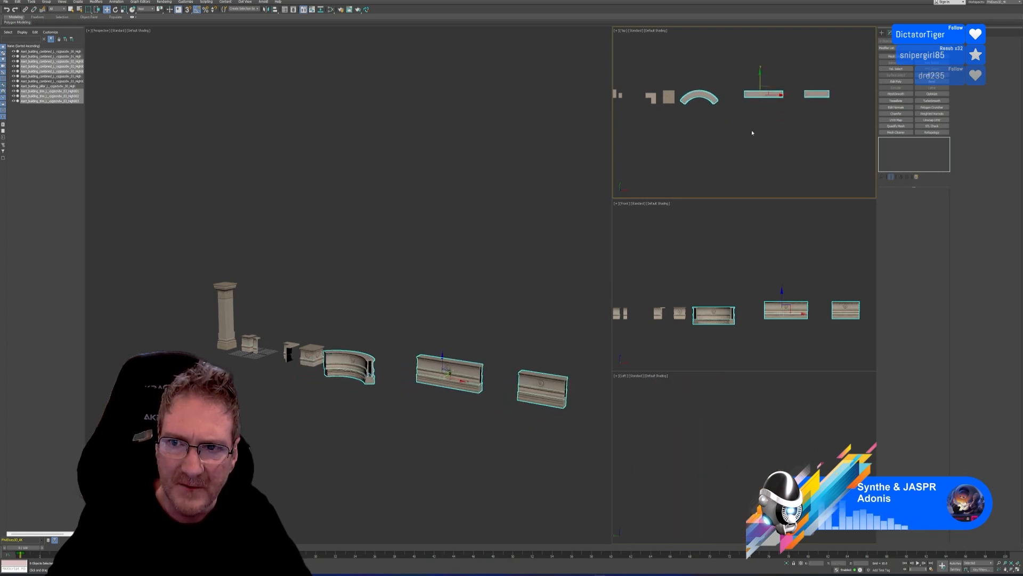
Step: Move the two straight double-sided walls closer to the curved wall in the top view
{"action": "left_click", "coordinate": [752, 132]}
{"action": "left_click_drag", "start_coordinate": [840, 123], "coordinate": [839, 122]}
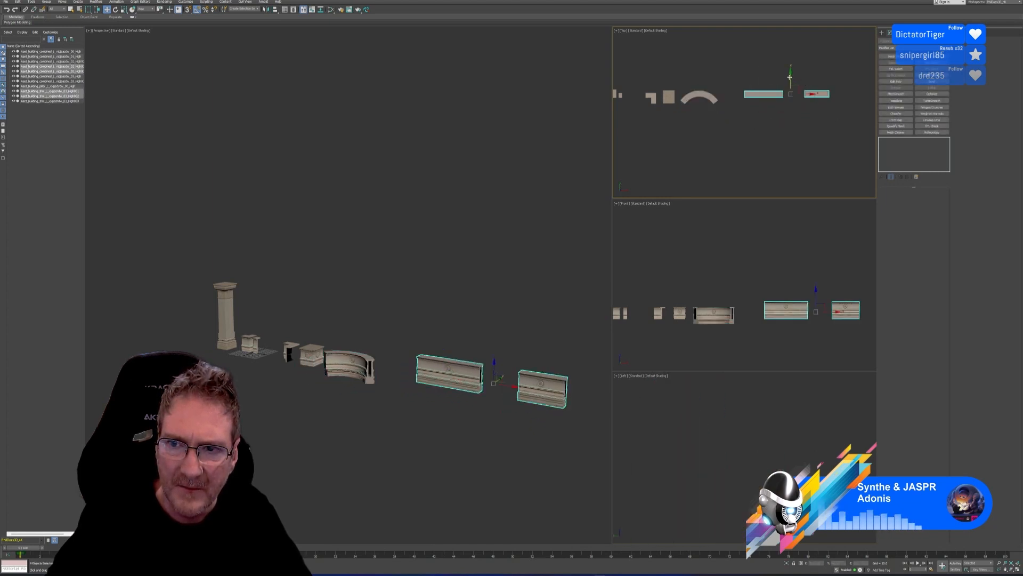
{"action": "left_click_drag", "start_coordinate": [790, 77], "coordinate": [787, 100]}
Step: Raise the curved wall in the front view to the height of the straight double-sided walls, and deselect it
{"action": "mouse_move", "coordinate": [784, 252]}
{"action": "middle_mouse_down"}
{"action": "mouse_move", "coordinate": [761, 247]}
{"action": "mouse_move", "coordinate": [792, 269]}
{"action": "middle_mouse_up"}
{"action": "left_click", "coordinate": [747, 343]}
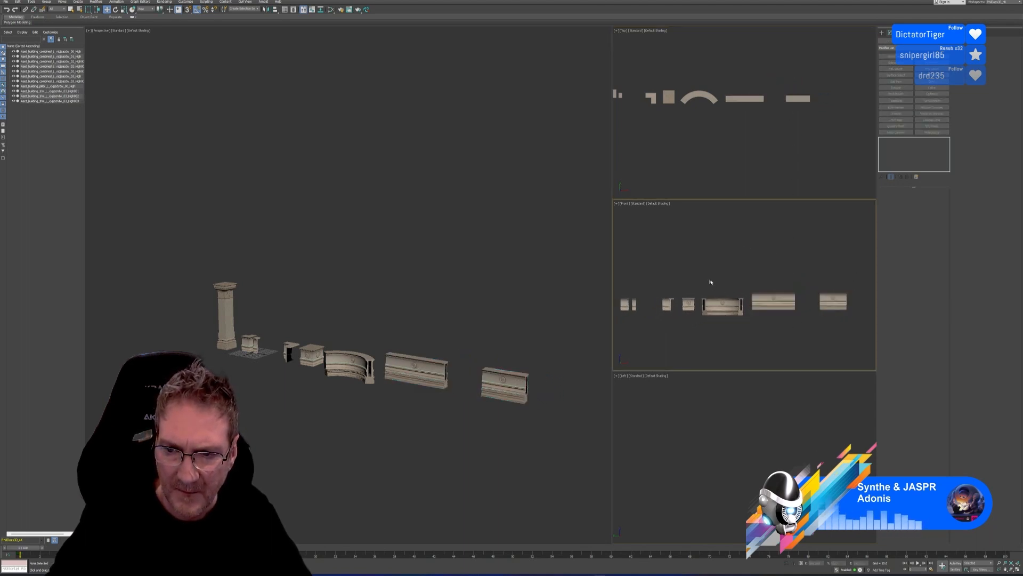
{"action": "left_click_drag", "start_coordinate": [731, 289], "coordinate": [723, 287]}
{"action": "left_click", "coordinate": [757, 236]}
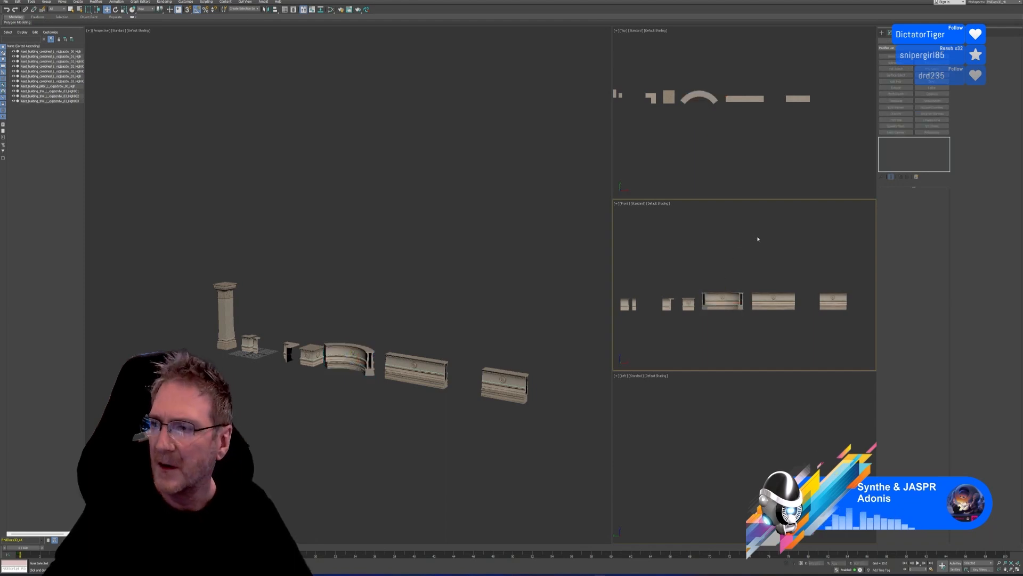
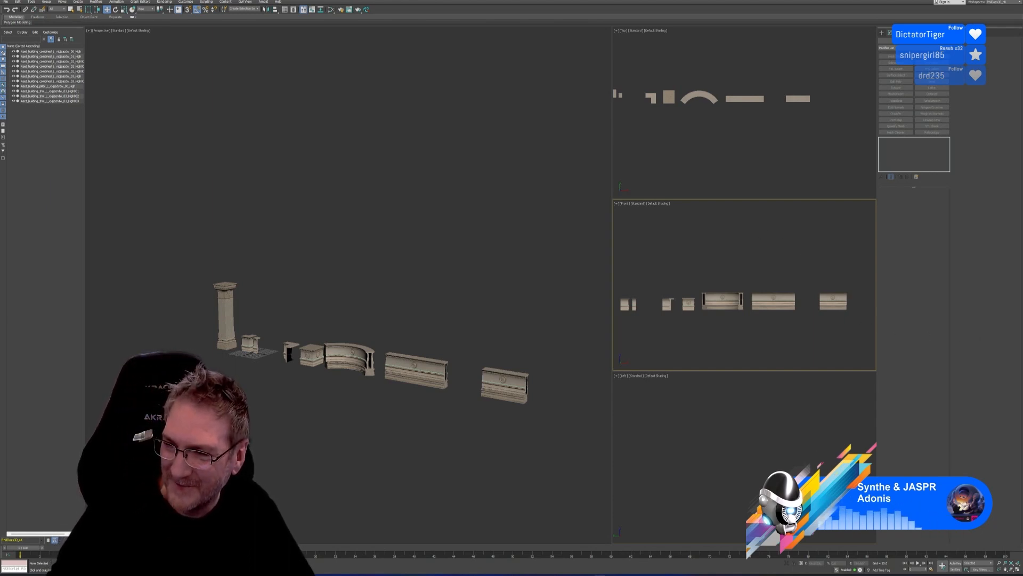
Step: Delete the small wall and corner pieces standing between the pillar and the square pedestal
{"action": "middle_click_drag", "start_coordinate": [384, 364], "coordinate": [386, 369]}
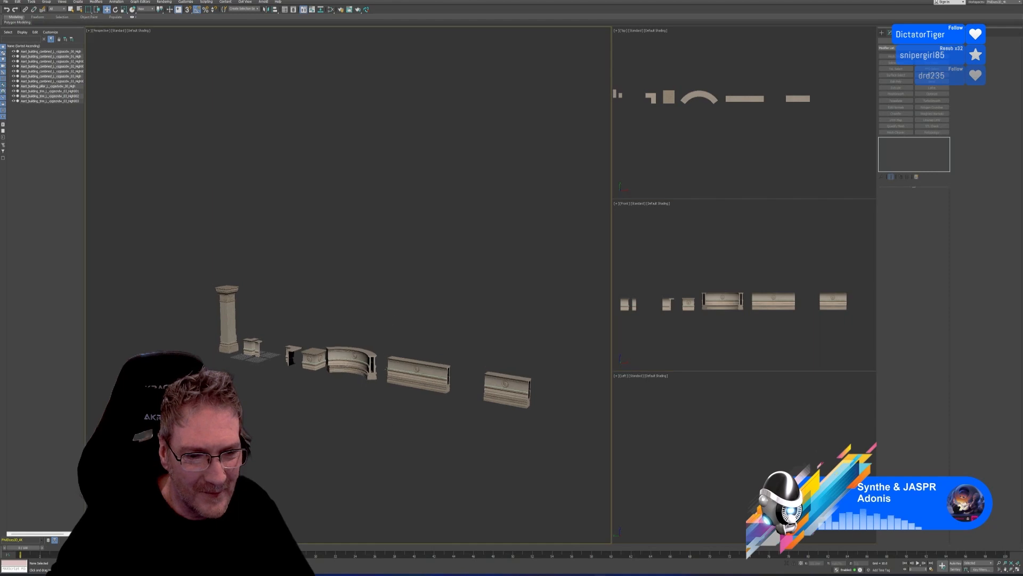
{"action": "middle_click_drag", "start_coordinate": [359, 437], "coordinate": [380, 432], "text": "alt"}
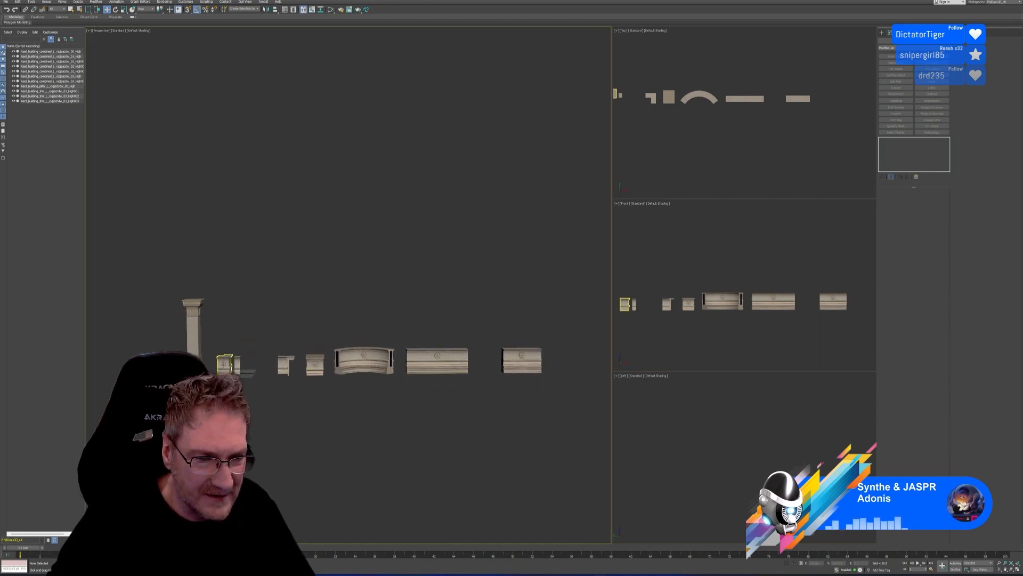
{"action": "left_click_drag", "start_coordinate": [215, 352], "coordinate": [289, 392]}
{"action": "key", "text": "Delete"}
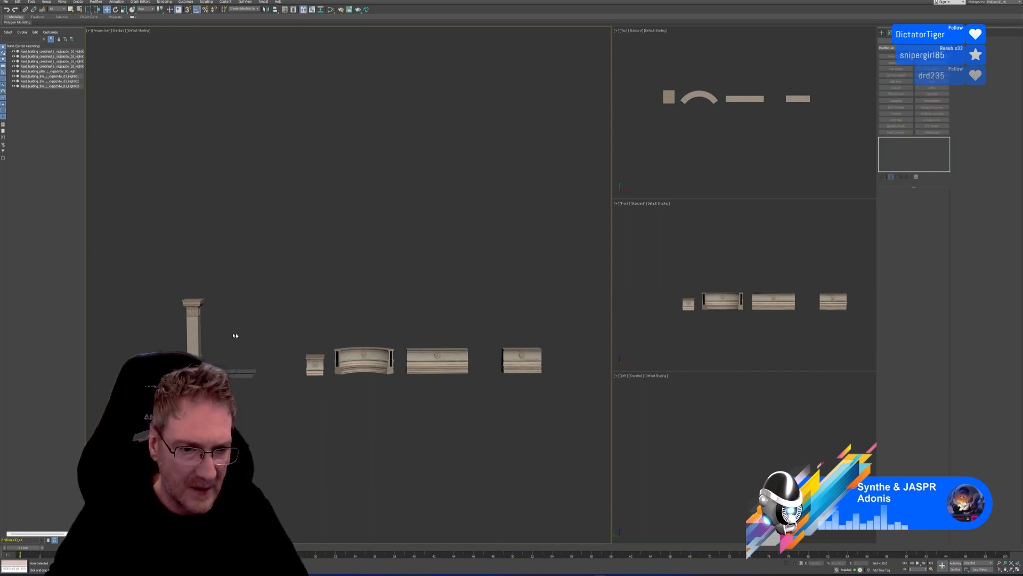
Step: Move the square pedestal and the three double-sided walls together next to the pillar in the top view, and deselect them
{"action": "left_click_drag", "start_coordinate": [300, 330], "coordinate": [605, 388]}
{"action": "scroll", "coordinate": [800, 152], "scroll_direction": "up", "scroll_amount": 3}
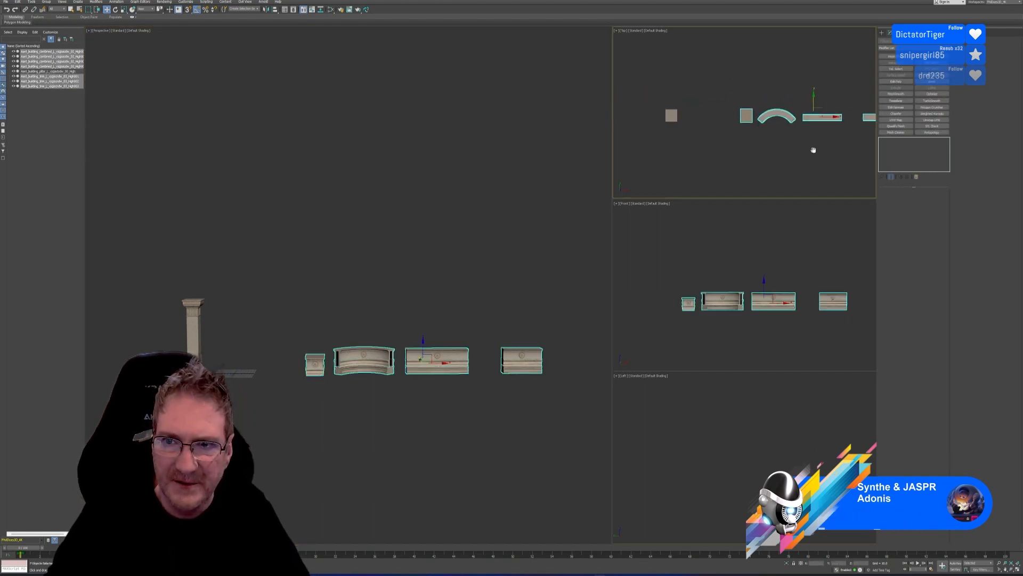
{"action": "scroll", "coordinate": [786, 154], "scroll_direction": "down", "scroll_amount": 3}
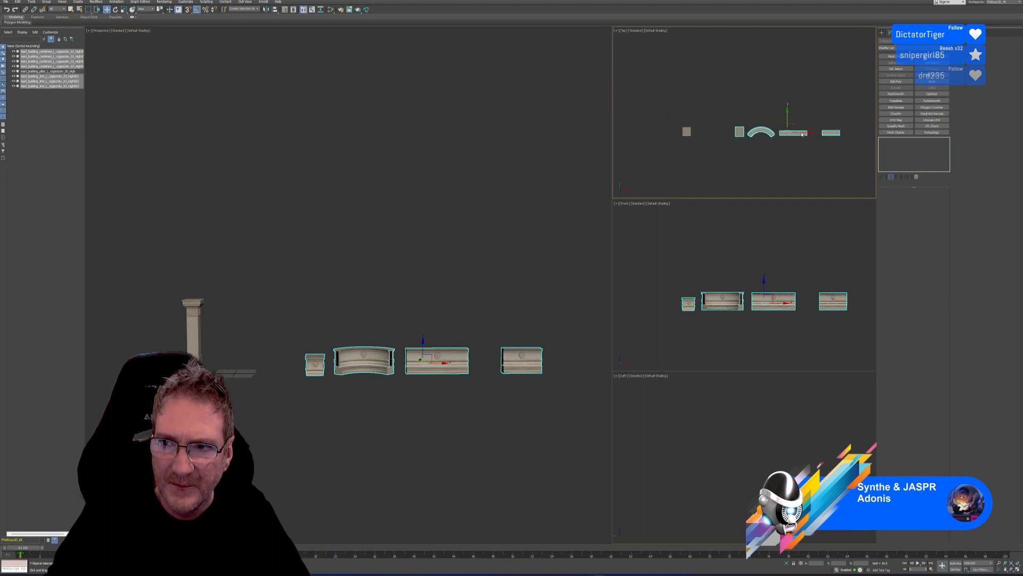
{"action": "left_click_drag", "start_coordinate": [802, 133], "coordinate": [763, 139]}
{"action": "left_click", "coordinate": [737, 169]}
Step: Select the square pedestal and compare its base and height with the curved wall up close
{"action": "scroll", "coordinate": [318, 288], "scroll_direction": "up", "scroll_amount": 5}
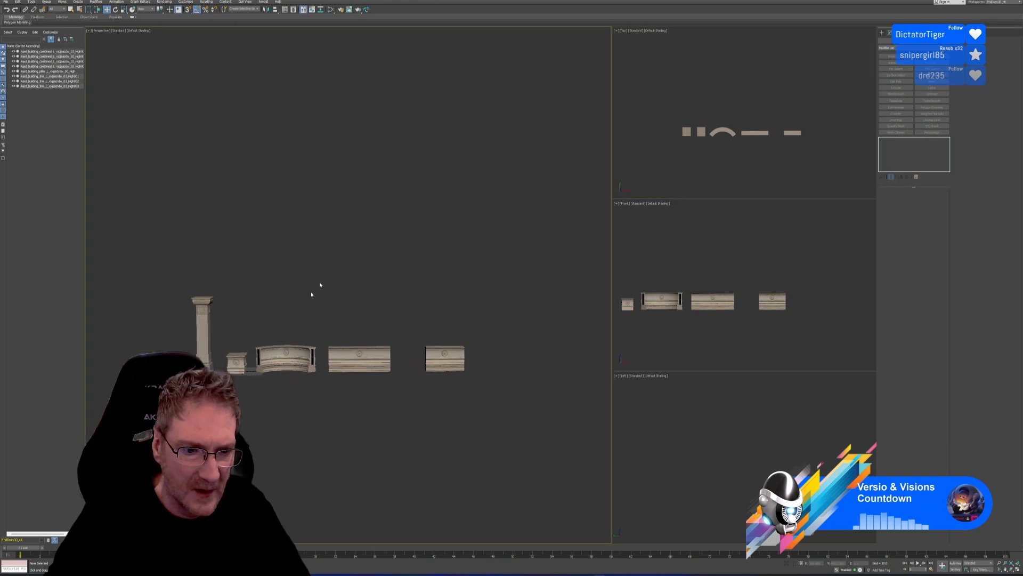
{"action": "middle_click_drag", "start_coordinate": [288, 319], "coordinate": [295, 256]}
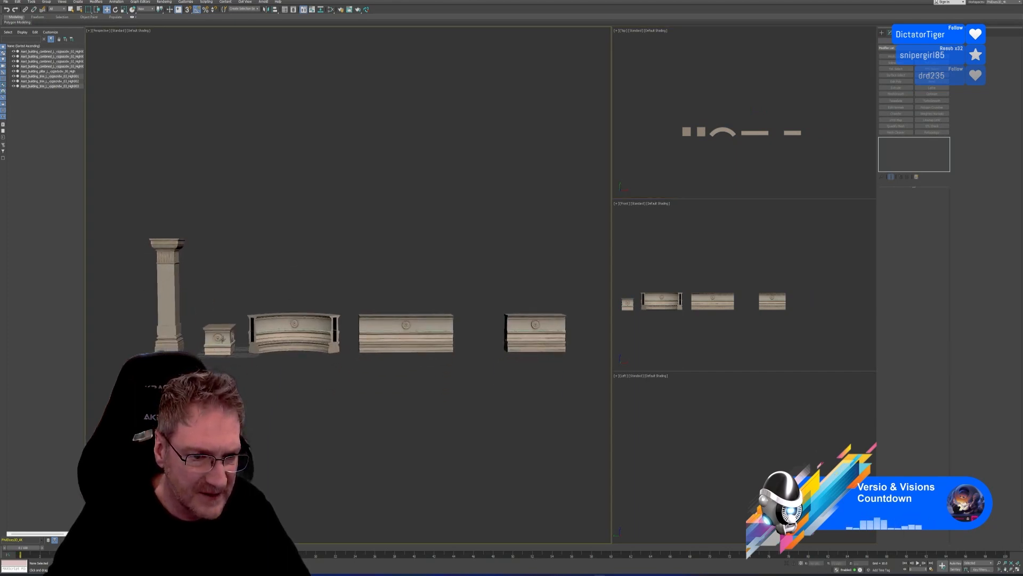
{"action": "left_click", "coordinate": [220, 339]}
{"action": "scroll", "coordinate": [220, 340], "scroll_direction": "up", "scroll_amount": 2}
{"action": "middle_click_drag", "start_coordinate": [221, 341], "coordinate": [232, 322]}
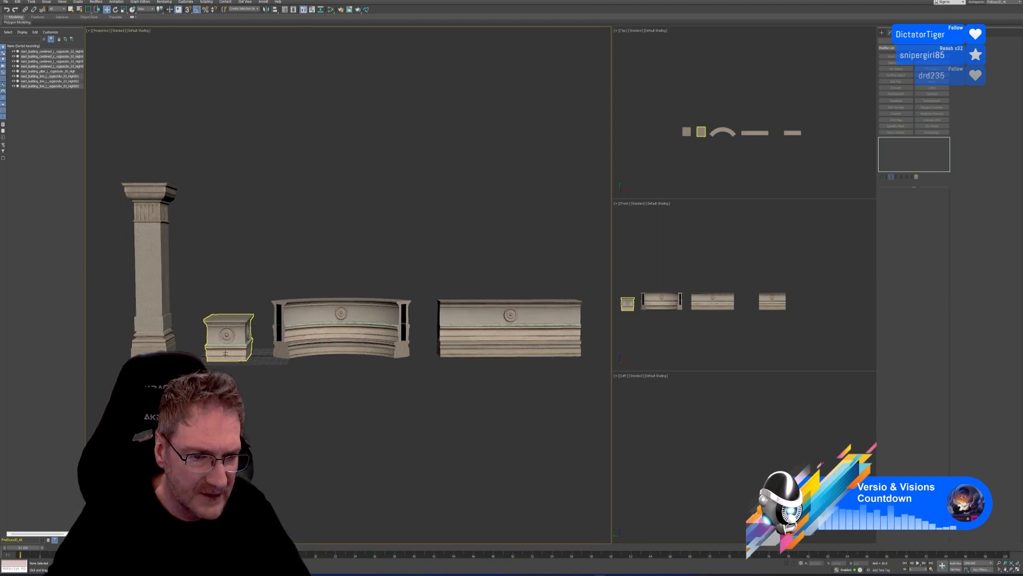
{"action": "scroll", "coordinate": [230, 335], "scroll_direction": "up", "scroll_amount": 3}
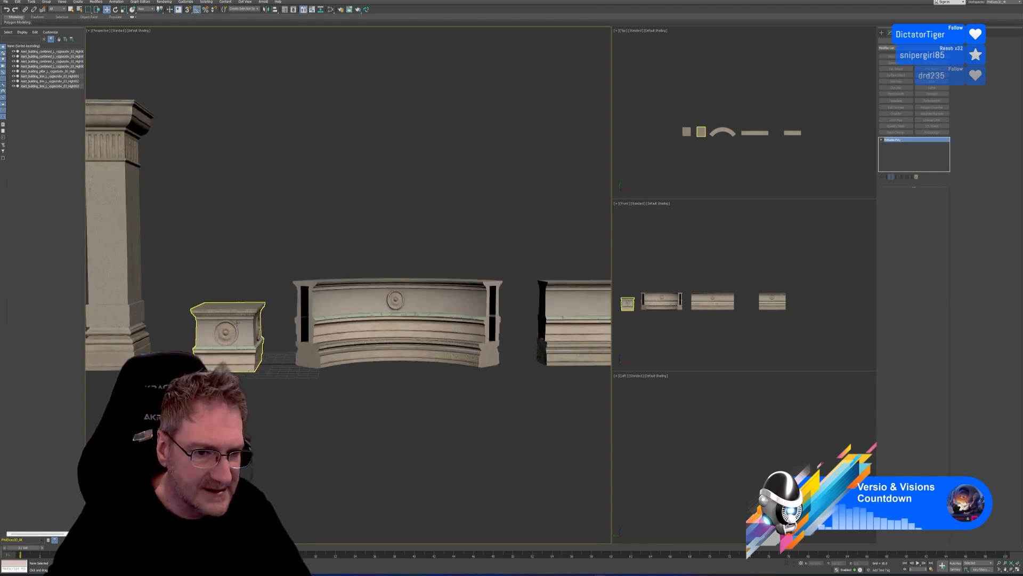
{"action": "left_click", "coordinate": [231, 369]}
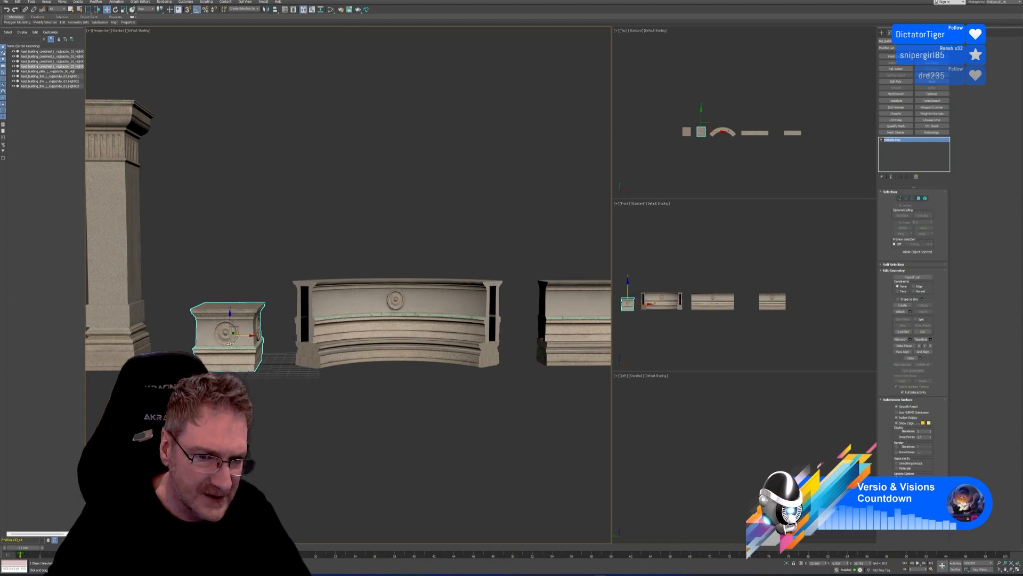
{"action": "middle_click_drag", "start_coordinate": [352, 347], "coordinate": [327, 334]}
{"action": "scroll", "coordinate": [377, 296], "scroll_direction": "up", "scroll_amount": 2}
{"action": "scroll", "coordinate": [376, 298], "scroll_direction": "down", "scroll_amount": 1}
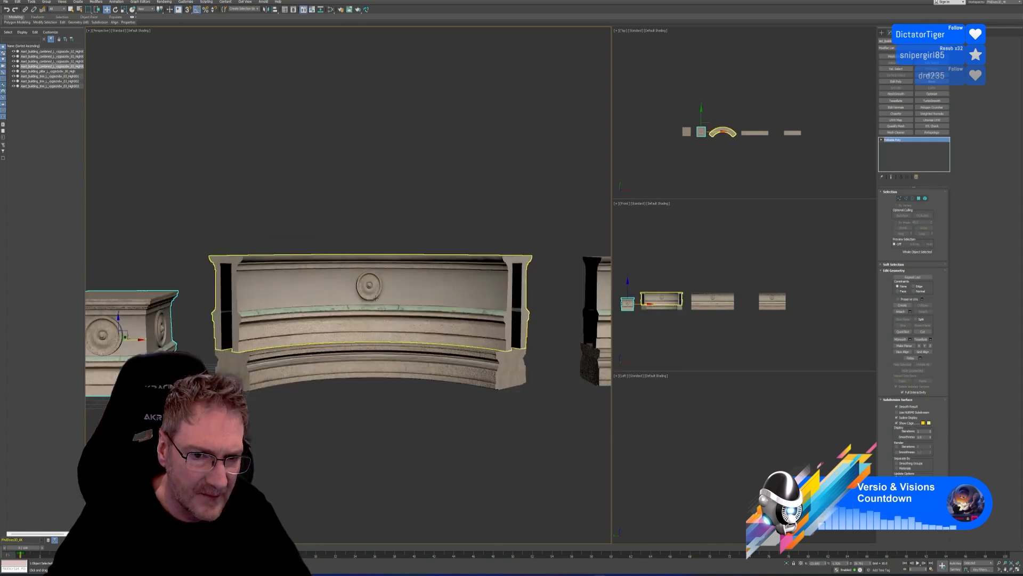
{"action": "scroll", "coordinate": [376, 297], "scroll_direction": "down", "scroll_amount": 2}
{"action": "middle_click_drag", "start_coordinate": [393, 314], "coordinate": [426, 311]}
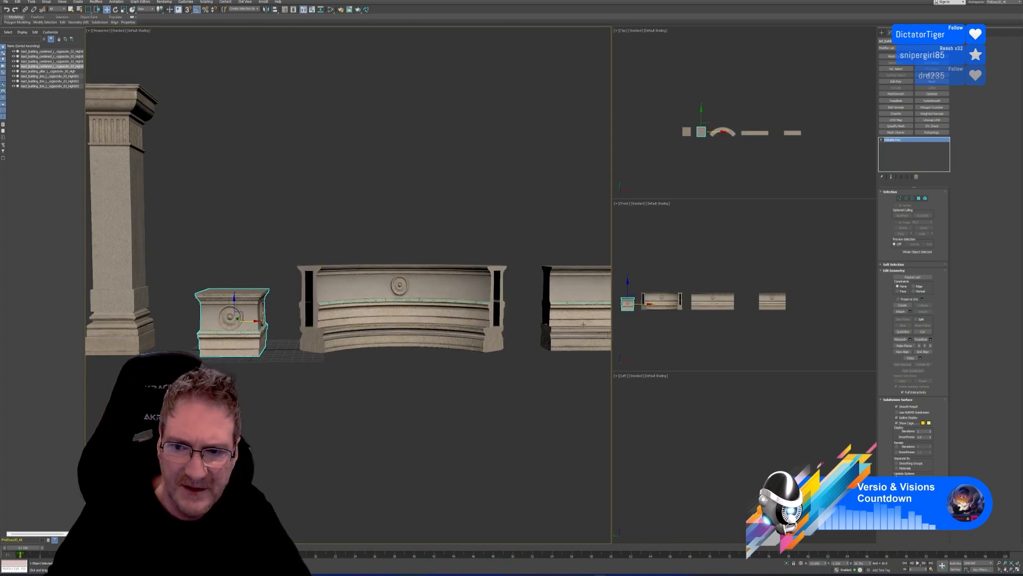
Step: Clone the square pedestal as a copy placed in front of the row of pieces in the top view
{"action": "middle_click_drag", "start_coordinate": [388, 393], "coordinate": [382, 393]}
{"action": "middle_click_drag", "start_coordinate": [666, 321], "coordinate": [673, 324]}
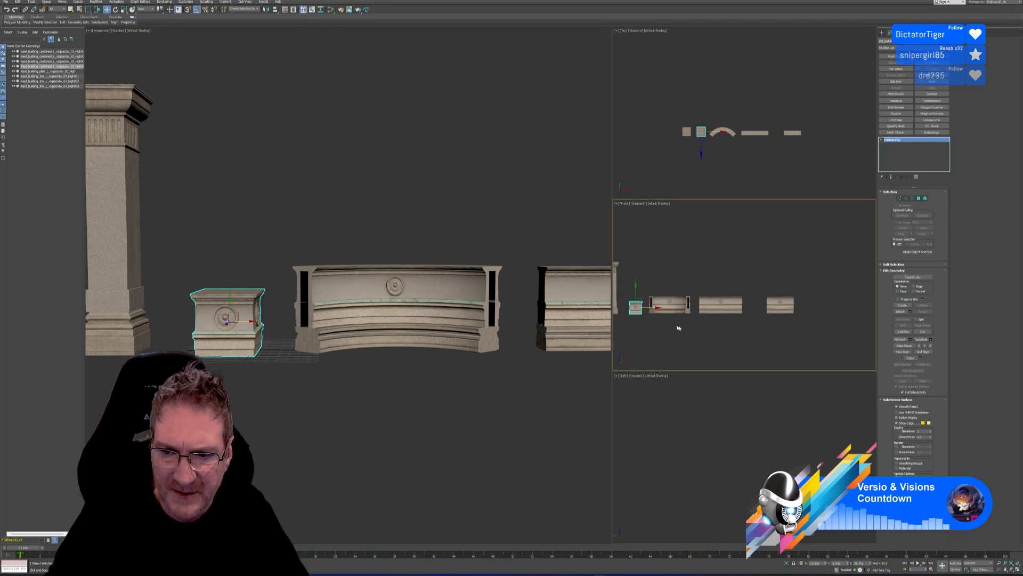
{"action": "mouse_move", "coordinate": [674, 271]}
{"action": "middle_mouse_down"}
{"action": "mouse_move", "coordinate": [683, 266]}
{"action": "mouse_move", "coordinate": [661, 277]}
{"action": "middle_mouse_up"}
{"action": "middle_click_drag", "start_coordinate": [725, 145], "coordinate": [725, 145]}
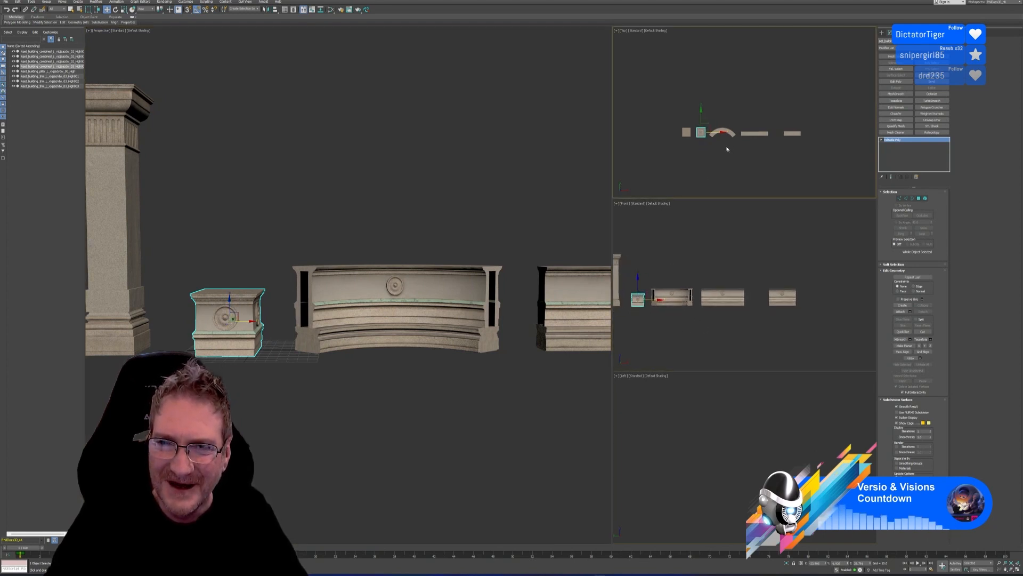
{"action": "left_click_drag", "start_coordinate": [703, 121], "coordinate": [703, 140], "text": "shift"}
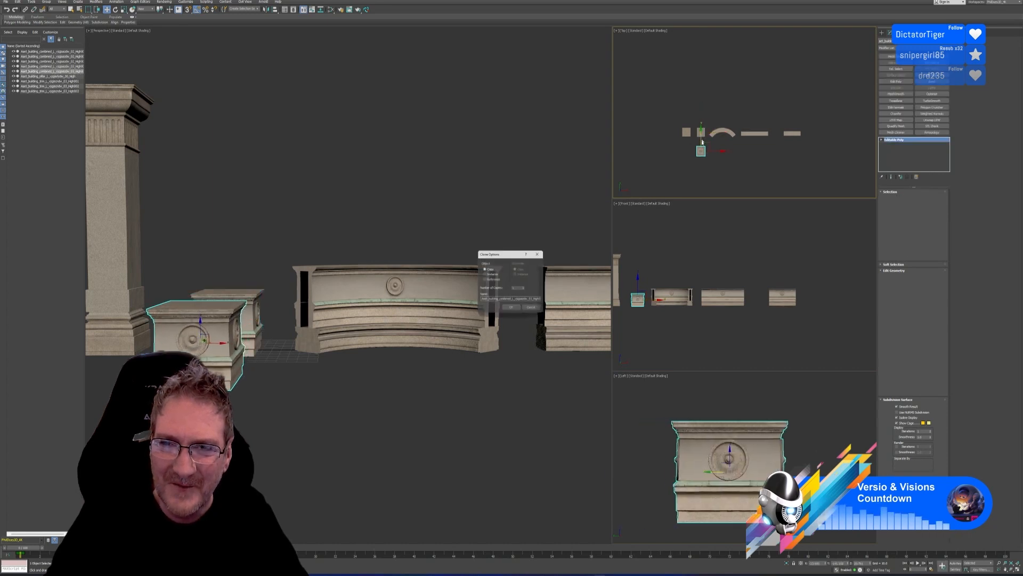
{"action": "left_click", "coordinate": [513, 309]}
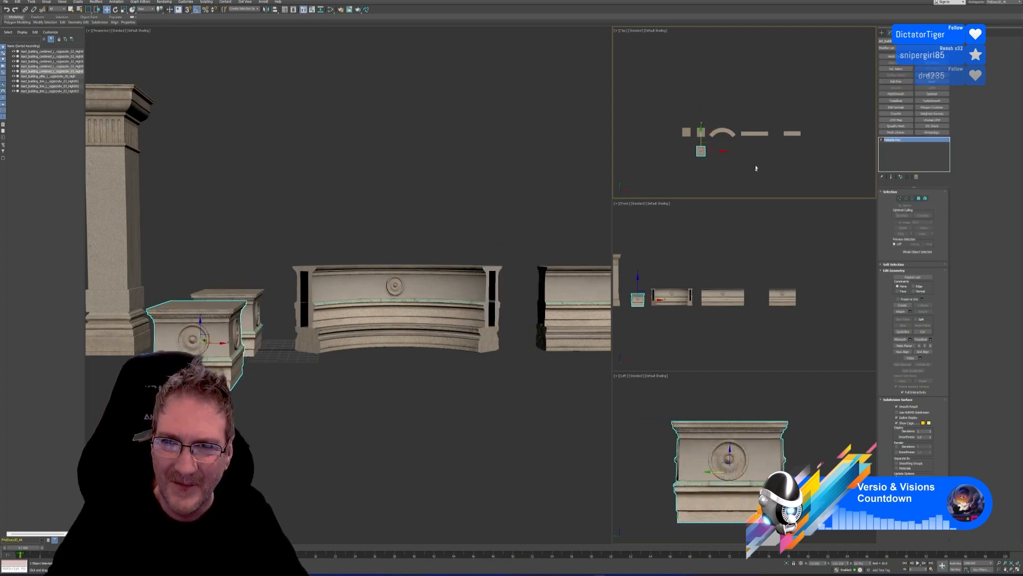
Step: Clone the upper section of the long straight wall as a copy in front of the row in the top view
{"action": "left_click", "coordinate": [762, 129], "text": "ctrl"}
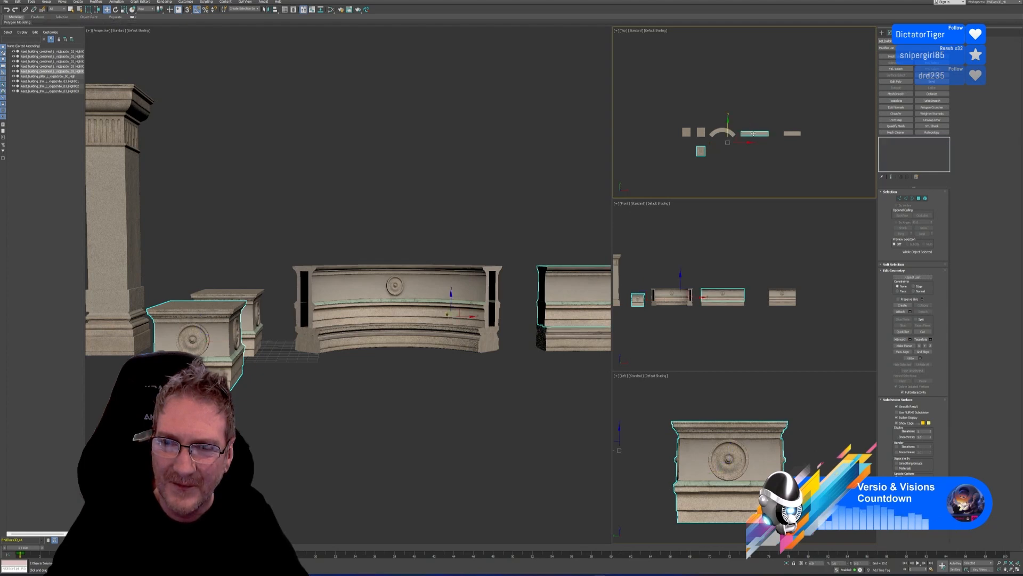
{"action": "left_click", "coordinate": [753, 135]}
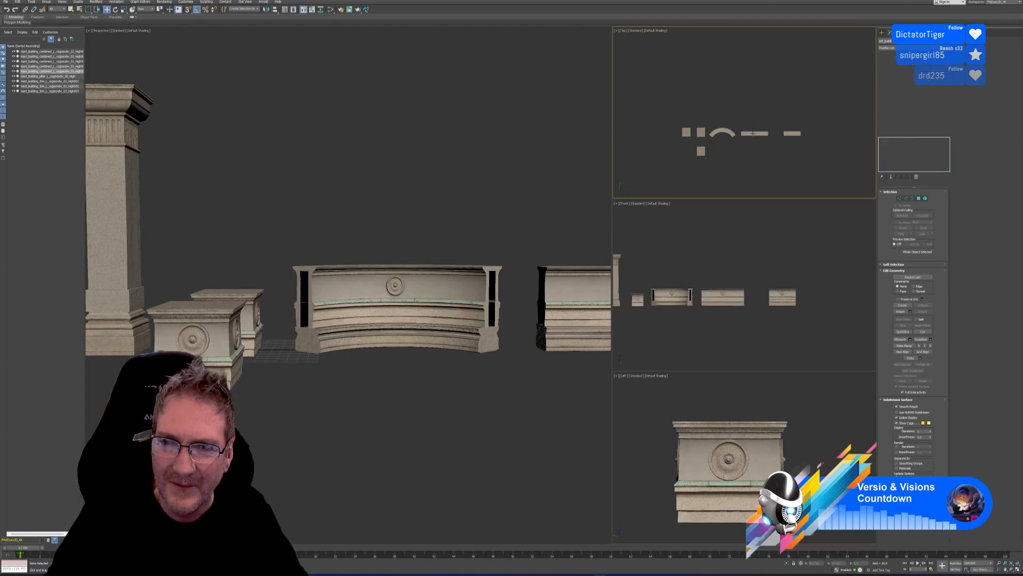
{"action": "left_click", "coordinate": [754, 134]}
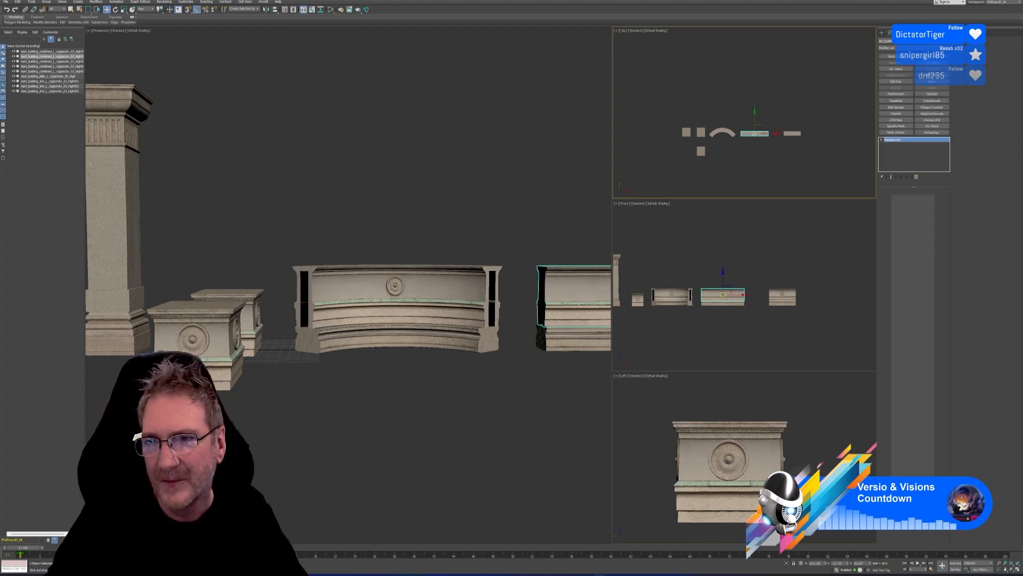
{"action": "left_click_drag", "start_coordinate": [754, 117], "coordinate": [755, 138], "text": "shift"}
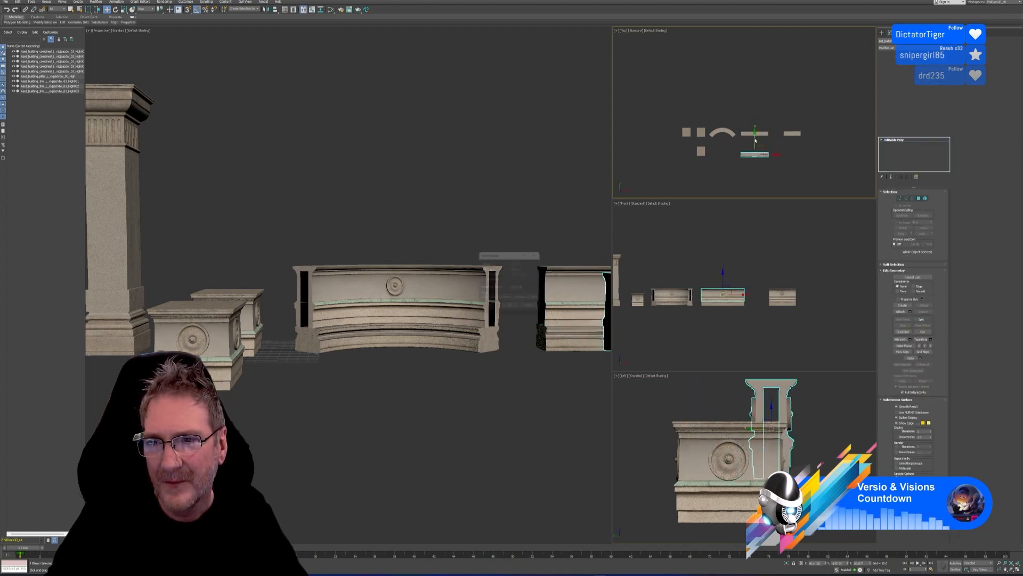
{"action": "left_click", "coordinate": [513, 310]}
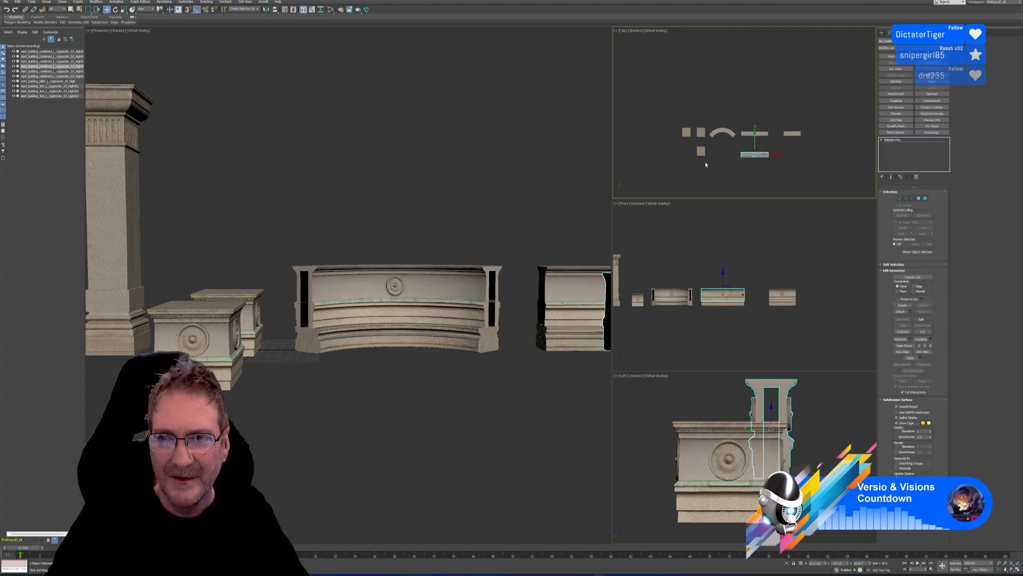
Step: Isolate the wall section copy with the pedestal copy, try it beside the pedestal, delete it and leave isolation
{"action": "left_click", "coordinate": [701, 151], "text": "ctrl"}
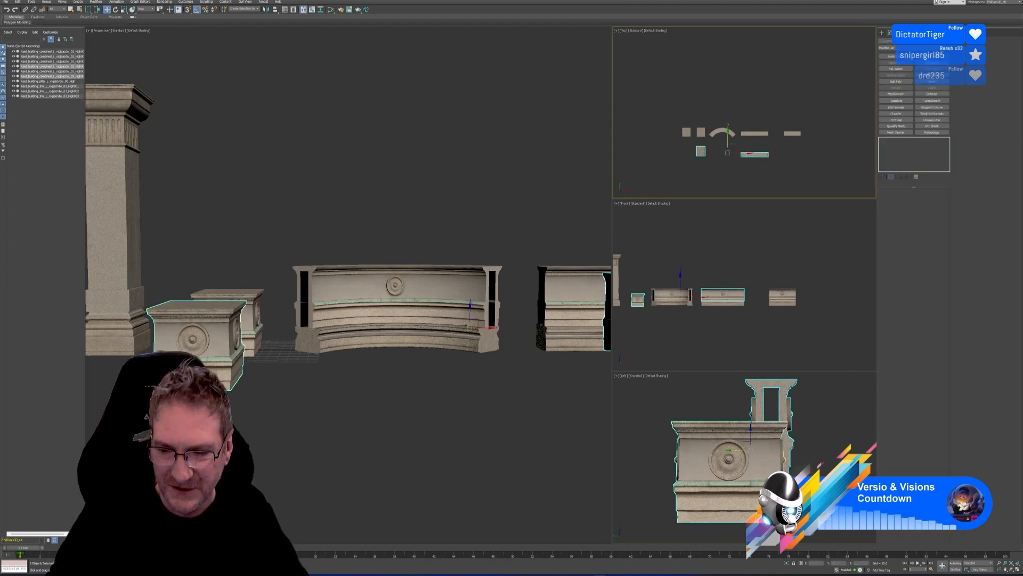
{"action": "left_click", "coordinate": [787, 563]}
{"action": "left_click", "coordinate": [715, 316]}
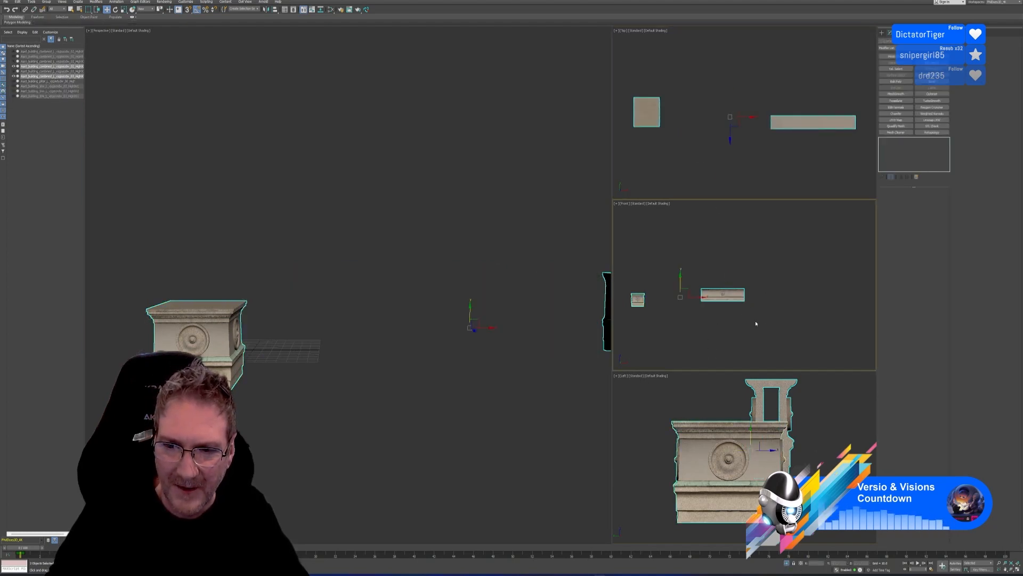
{"action": "middle_click_drag", "start_coordinate": [695, 322], "coordinate": [701, 319]}
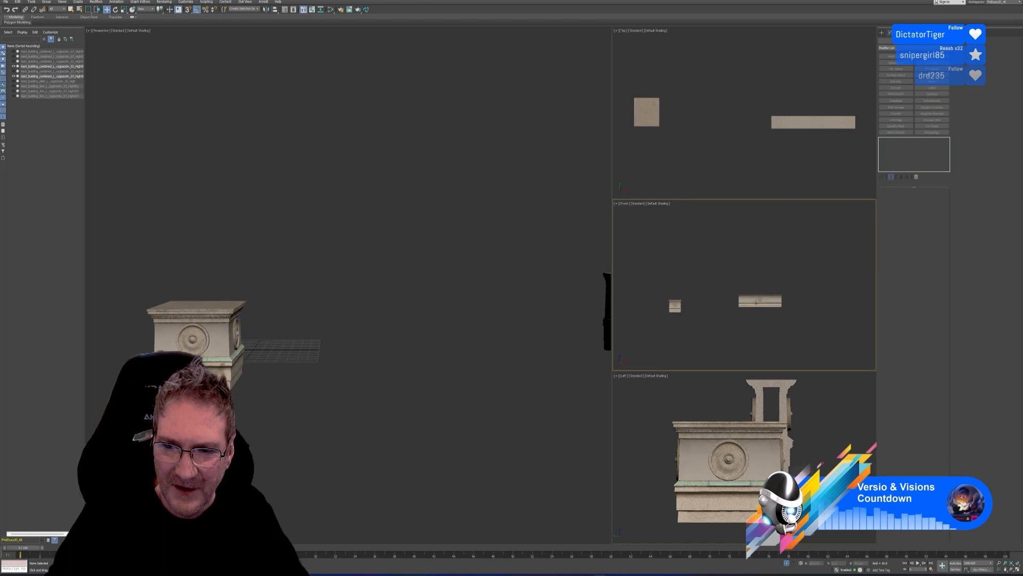
{"action": "left_click", "coordinate": [769, 298]}
{"action": "left_click_drag", "start_coordinate": [760, 284], "coordinate": [717, 319]}
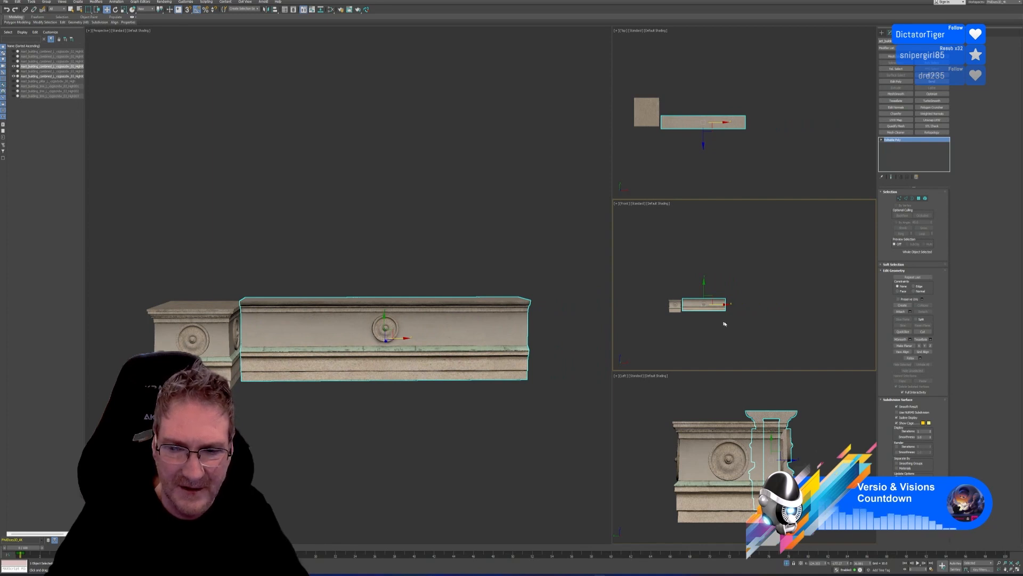
{"action": "key", "text": "Delete"}
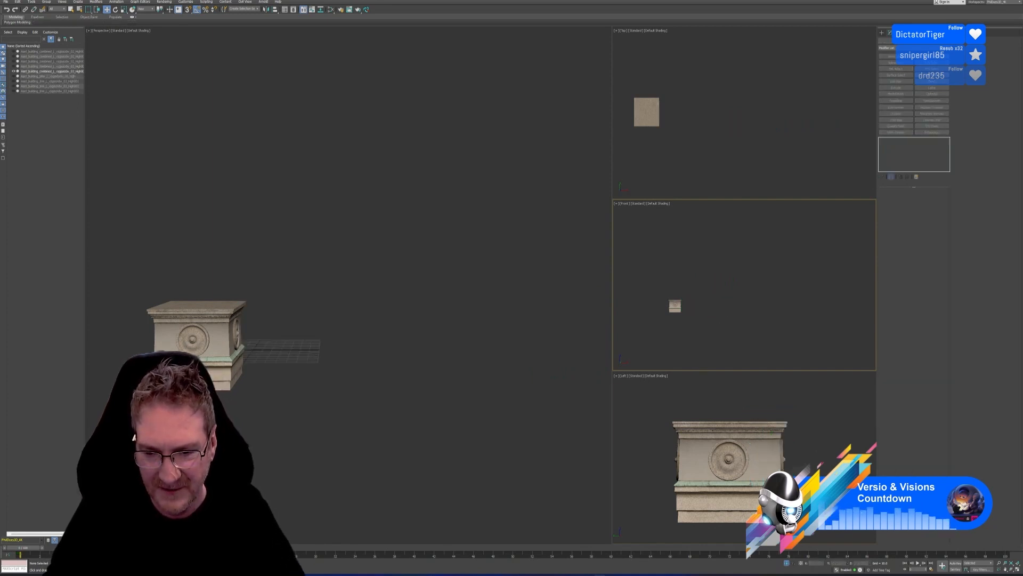
{"action": "left_click", "coordinate": [787, 563]}
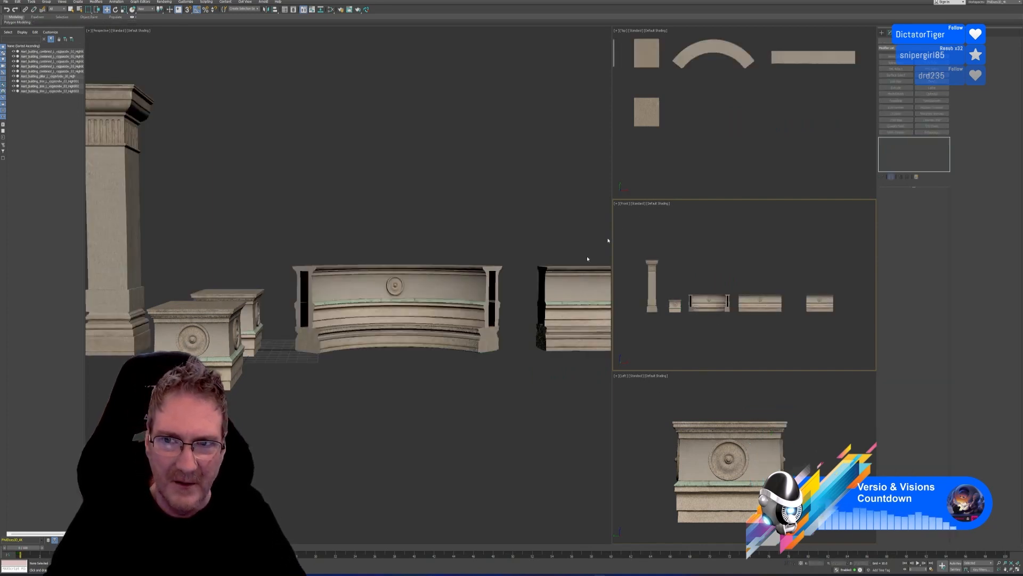
Step: Select all parts of the long straight wall and clone them as a copy in front of the row in the top view
{"action": "left_click_drag", "start_coordinate": [828, 41], "coordinate": [830, 91]}
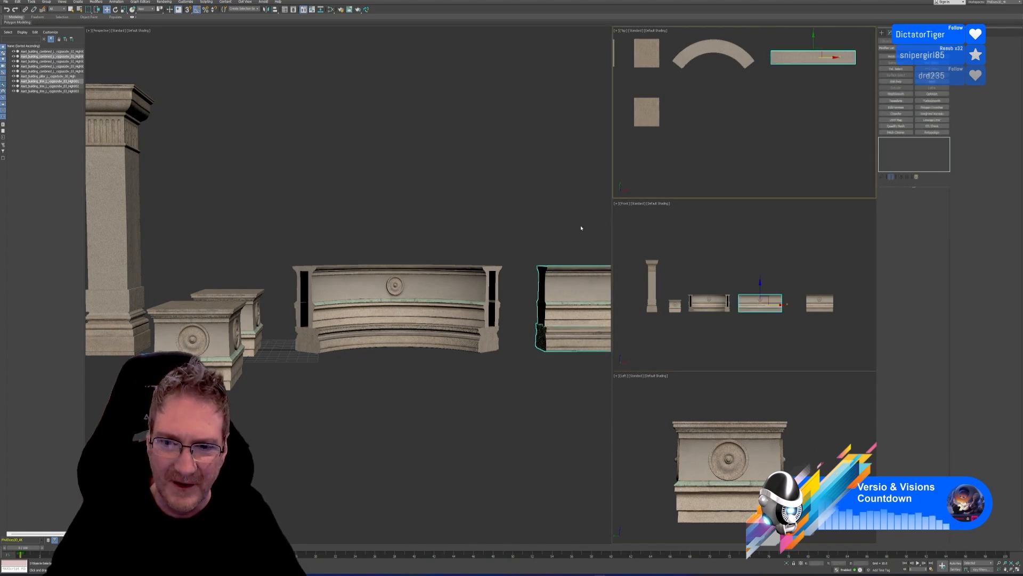
{"action": "middle_click_drag", "start_coordinate": [751, 136], "coordinate": [745, 137]}
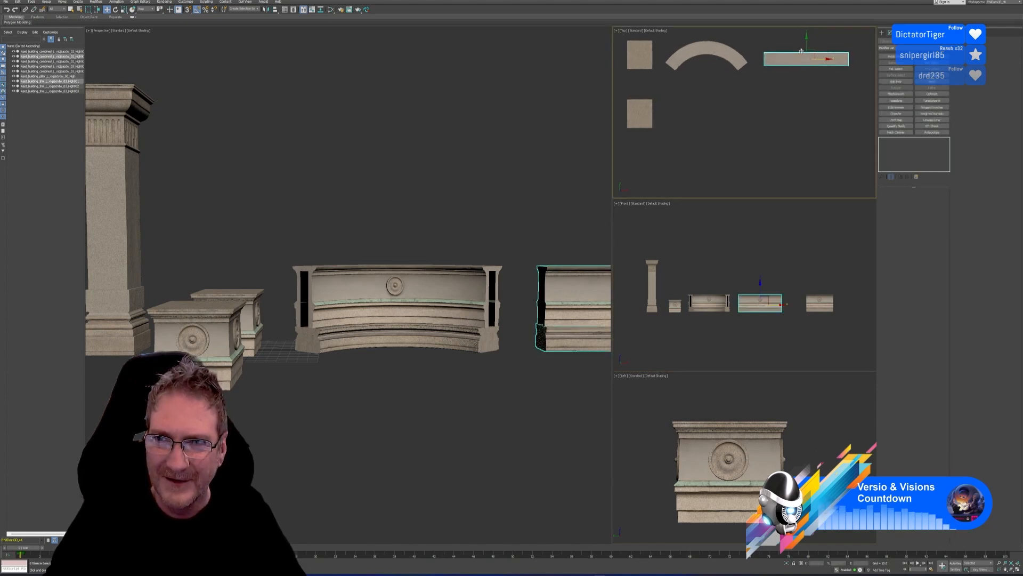
{"action": "left_click_drag", "start_coordinate": [806, 42], "coordinate": [807, 89], "text": "shift"}
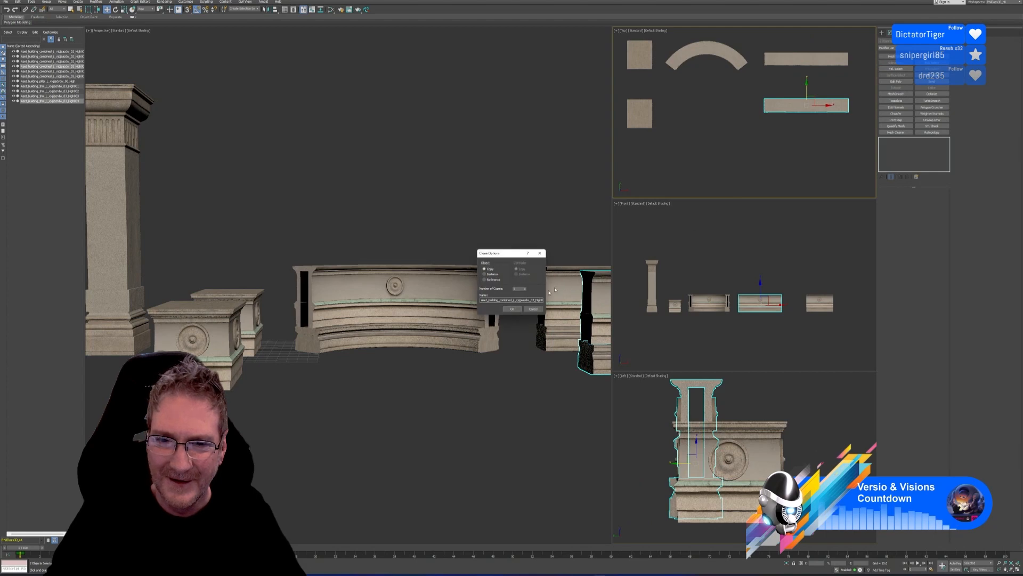
{"action": "left_click", "coordinate": [512, 309]}
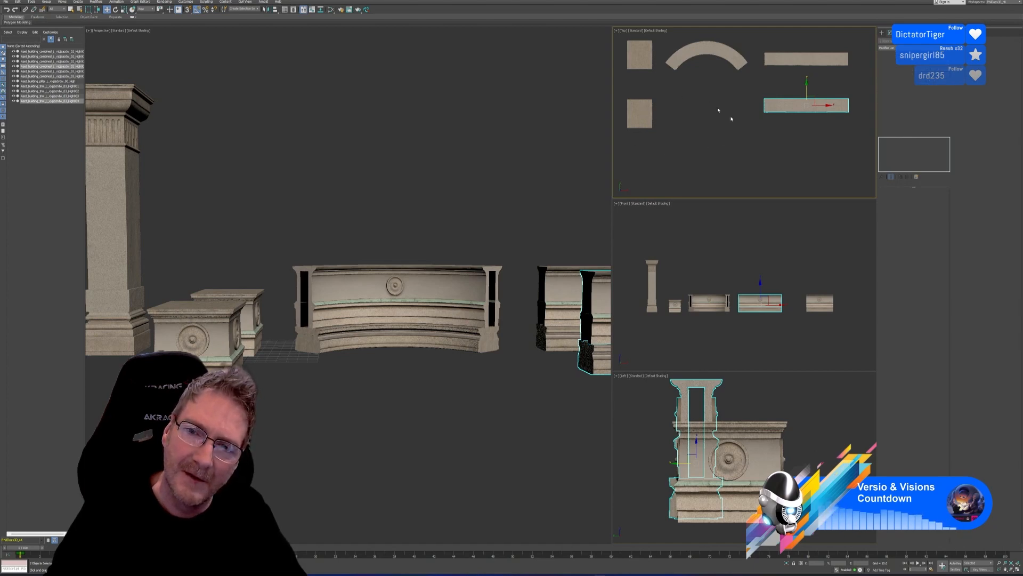
Step: Isolate the full wall copy with the pedestal copy and move the wall close beside the pedestal in the front view
{"action": "left_click", "coordinate": [644, 111], "text": "ctrl"}
{"action": "left_click", "coordinate": [788, 562]}
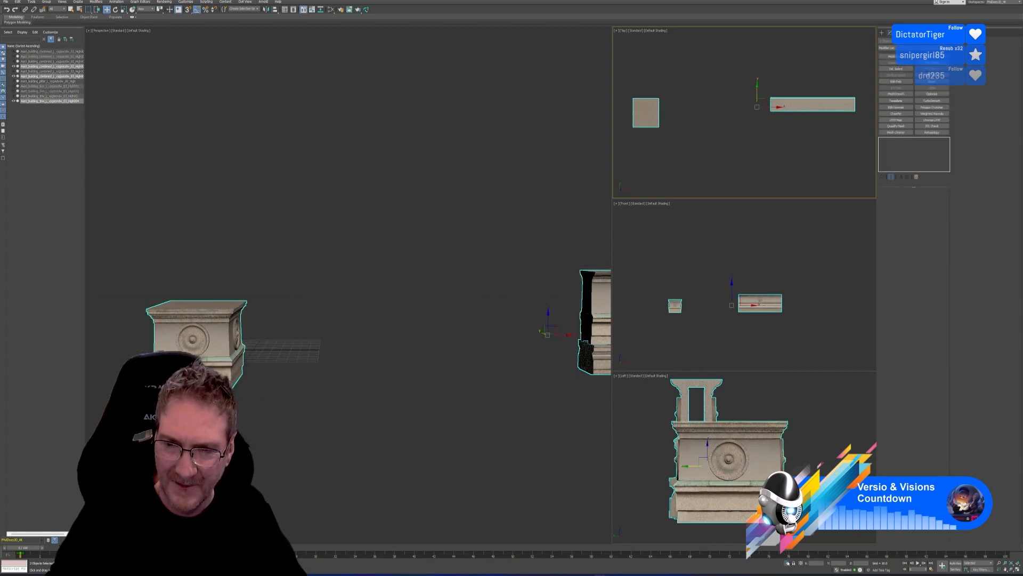
{"action": "middle_click", "coordinate": [756, 341]}
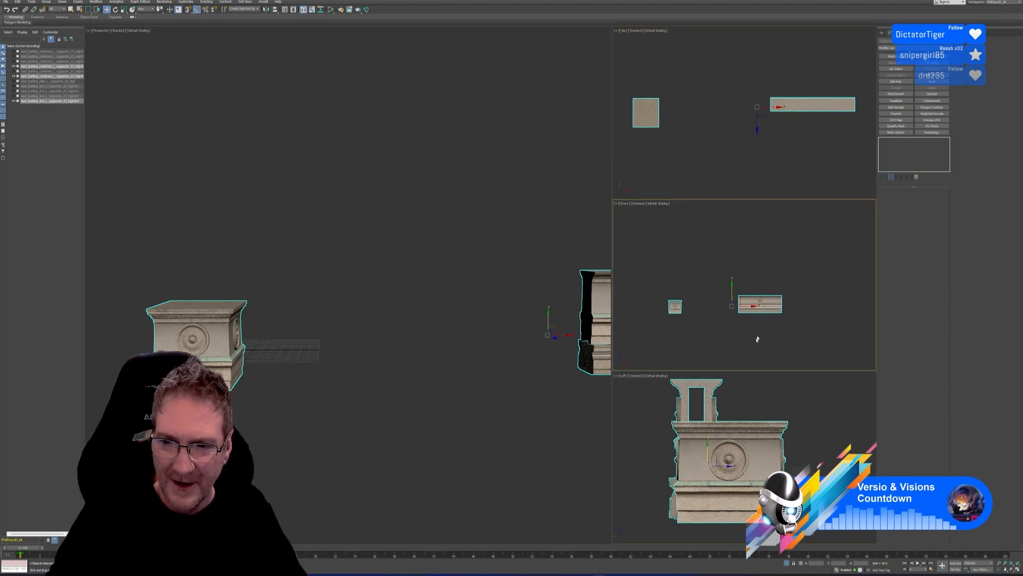
{"action": "left_click", "coordinate": [771, 327]}
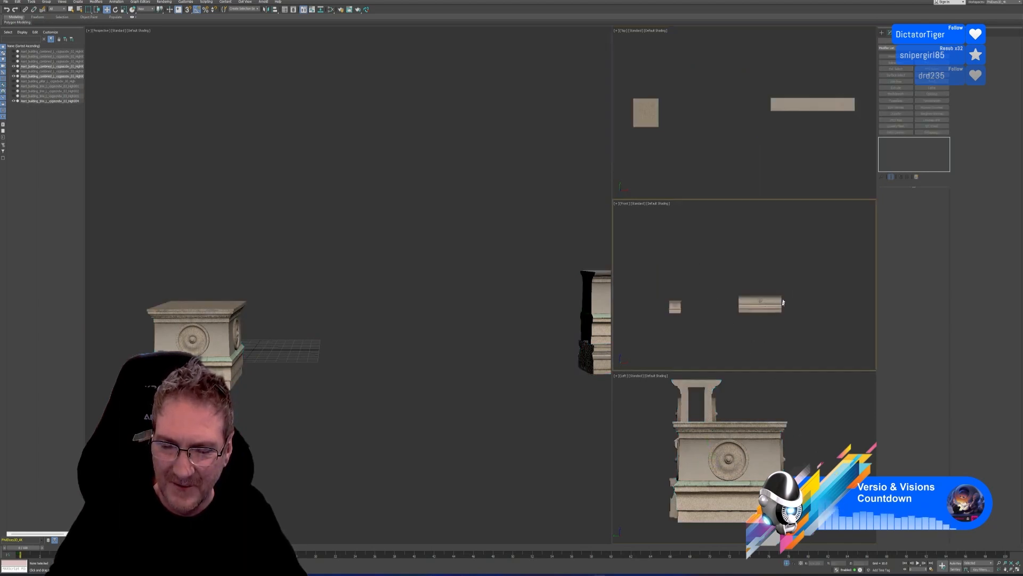
{"action": "left_click", "coordinate": [779, 302]}
{"action": "left_click_drag", "start_coordinate": [776, 304], "coordinate": [719, 305]}
Step: Enlarge the front view and shift the wall copy against the pedestal's side with both bases level
{"action": "left_click", "coordinate": [1018, 570]}
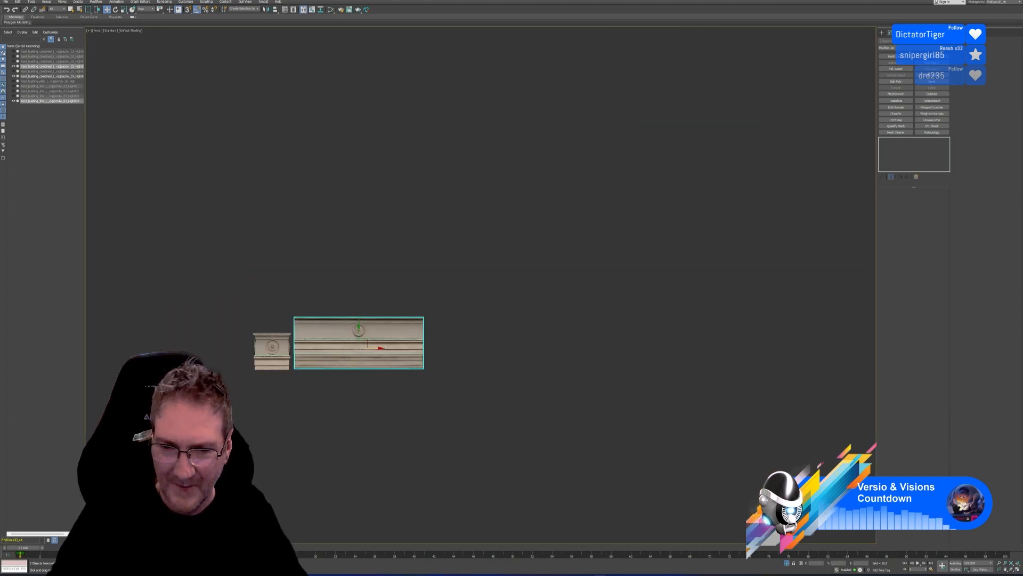
{"action": "middle_click_drag", "start_coordinate": [454, 354], "coordinate": [649, 297]}
{"action": "scroll", "coordinate": [498, 293], "scroll_direction": "up", "scroll_amount": 4}
{"action": "middle_click_drag", "start_coordinate": [487, 297], "coordinate": [412, 321]}
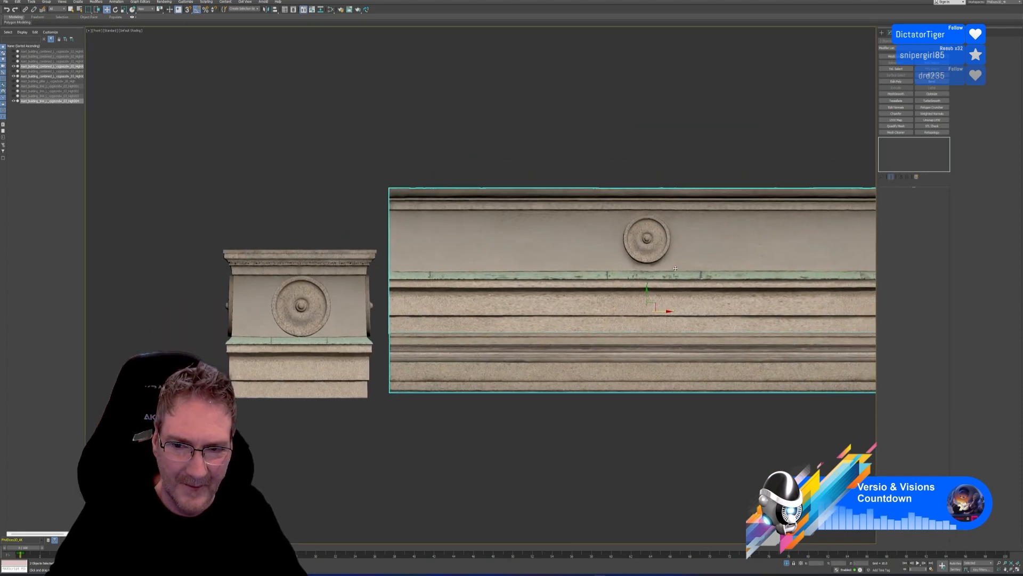
{"action": "left_click_drag", "start_coordinate": [647, 293], "coordinate": [642, 321]}
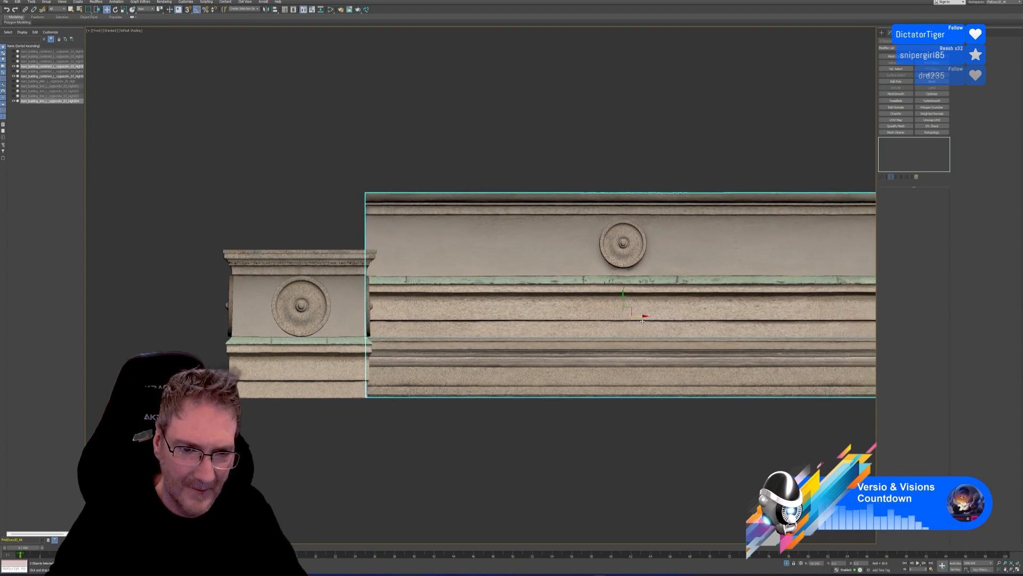
{"action": "middle_click_drag", "start_coordinate": [312, 203], "coordinate": [324, 175]}
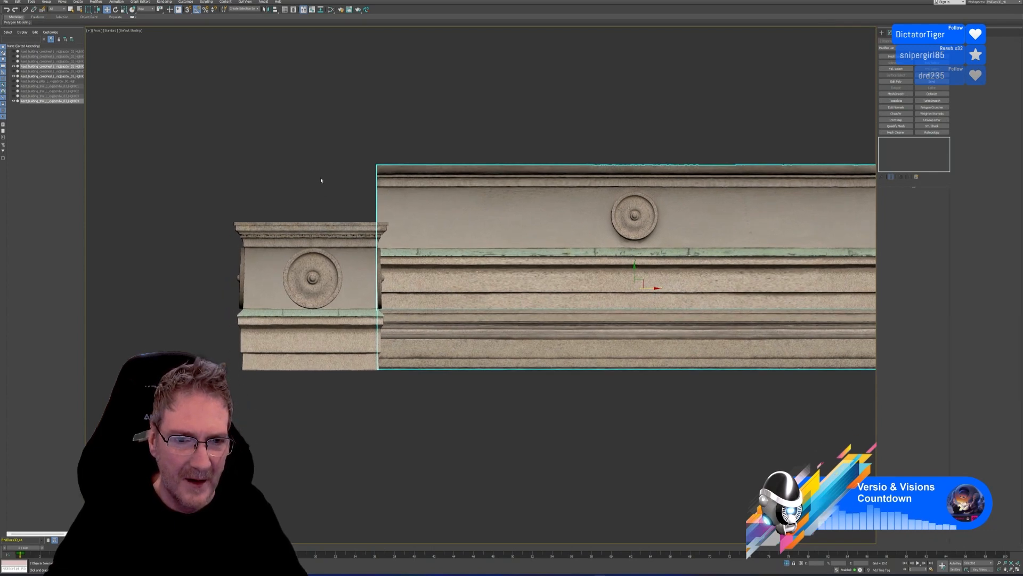
Step: Raise the pedestal copy in the front view so its cap stands slightly above the wall's top edge
{"action": "left_click", "coordinate": [321, 180]}
{"action": "left_click", "coordinate": [310, 281]}
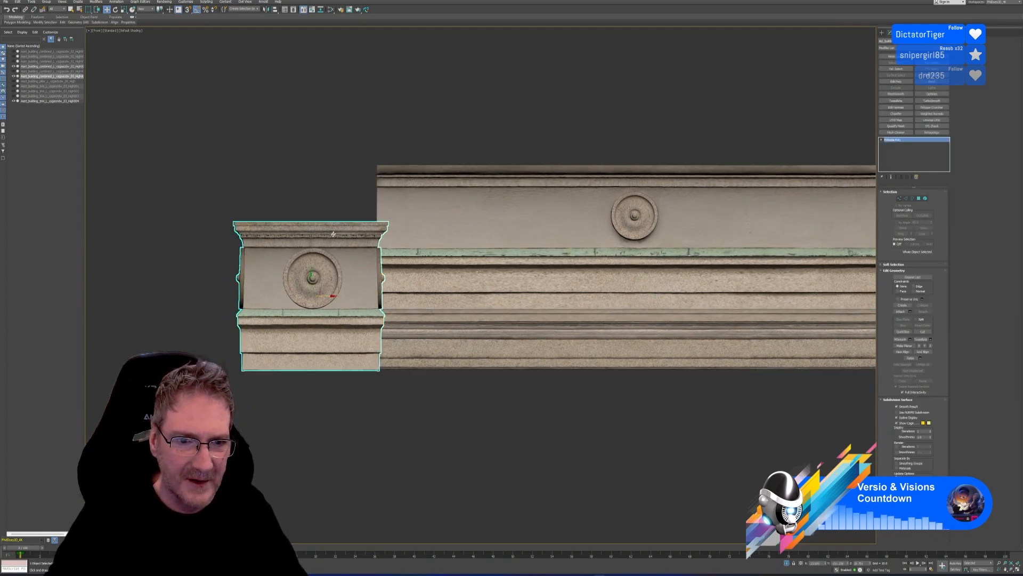
{"action": "left_click_drag", "start_coordinate": [309, 281], "coordinate": [305, 198]}
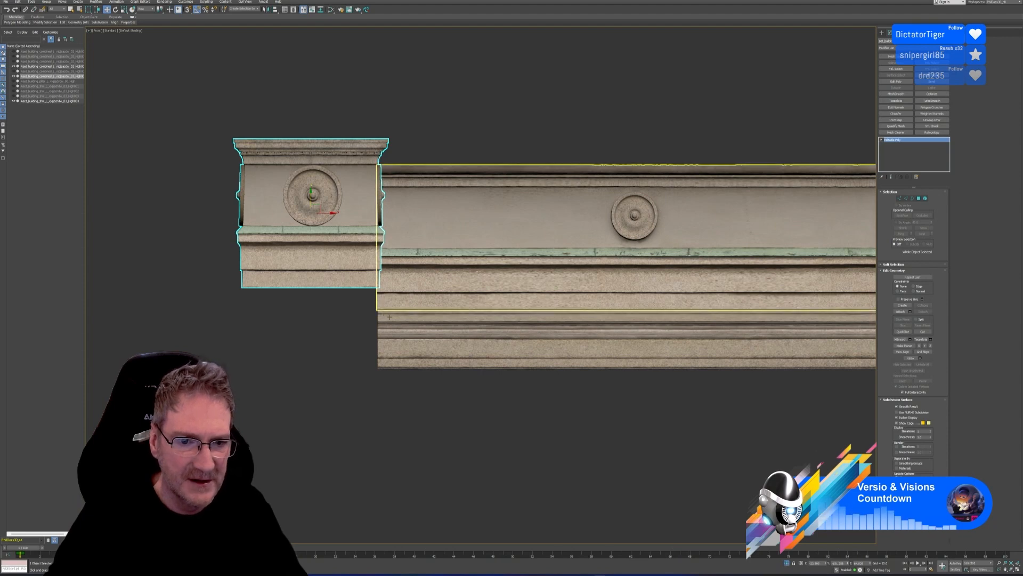
Step: Enable soft selection on the pedestal copy's vertices, select its bottom rows, and increase the falloff to reach higher up the base
{"action": "key", "text": "1"}
{"action": "key", "text": "ctrl+a"}
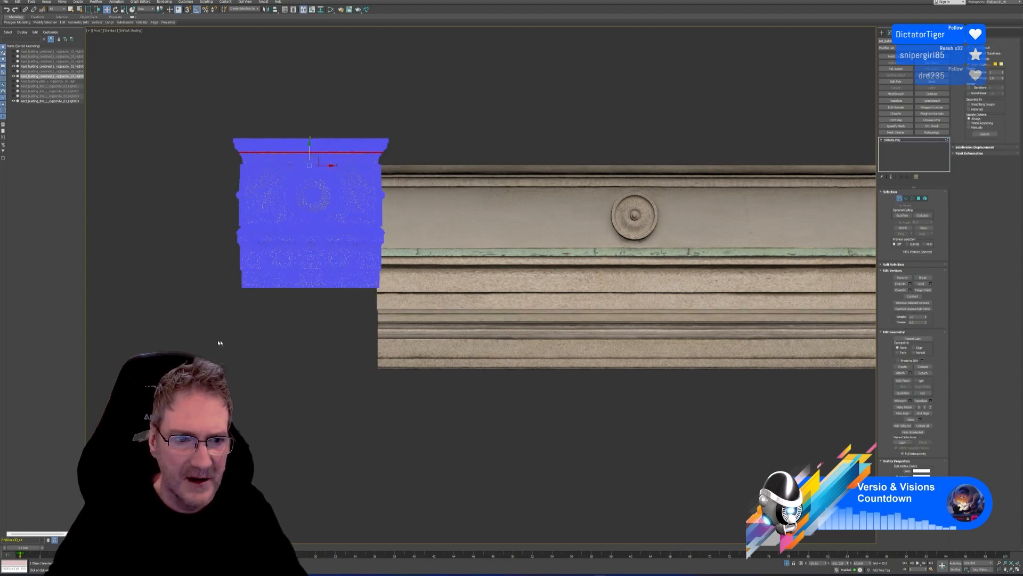
{"action": "left_click", "coordinate": [891, 265]}
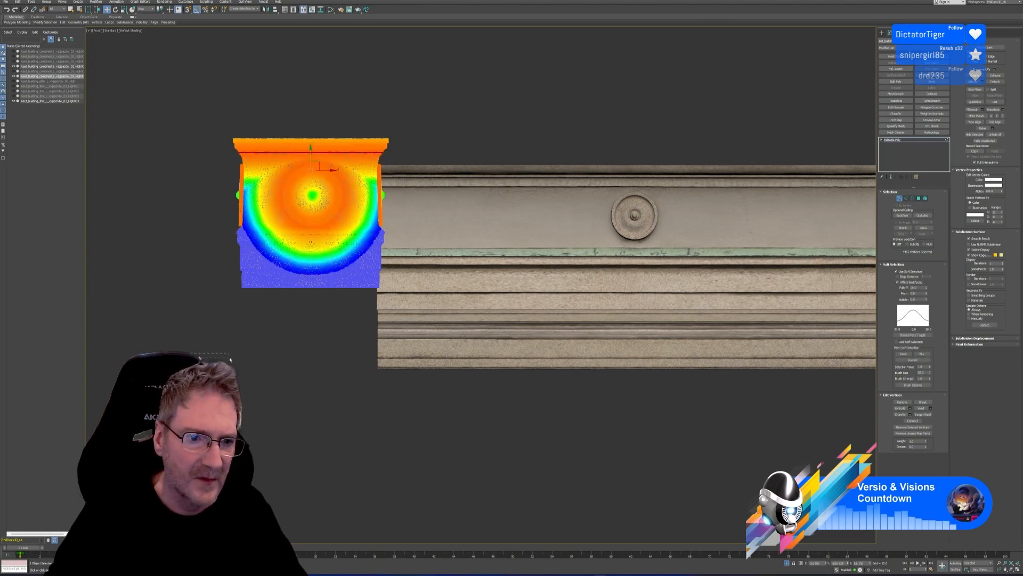
{"action": "left_click_drag", "start_coordinate": [189, 350], "coordinate": [443, 280]}
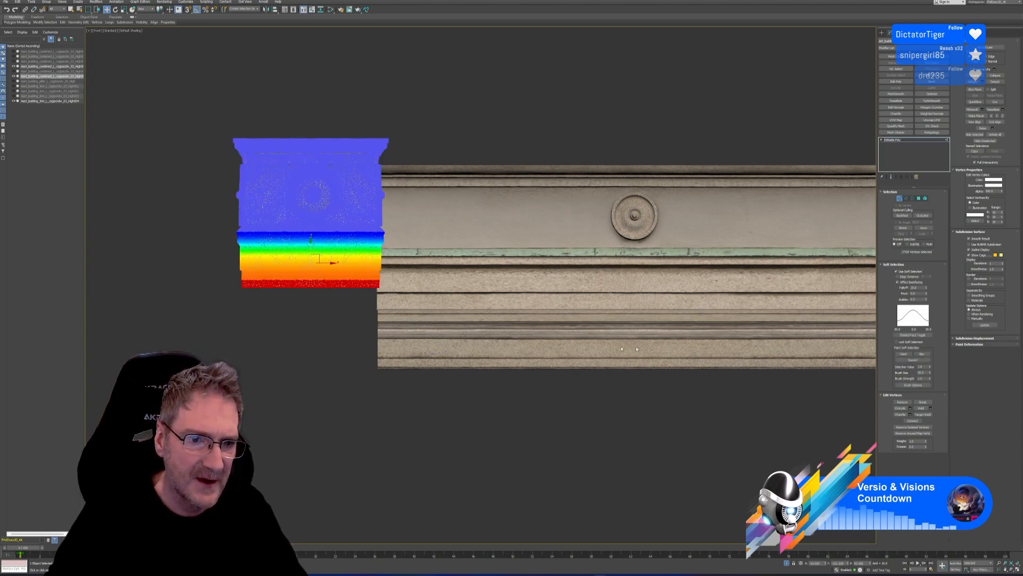
{"action": "scroll", "coordinate": [543, 321], "scroll_direction": "up", "scroll_amount": 5}
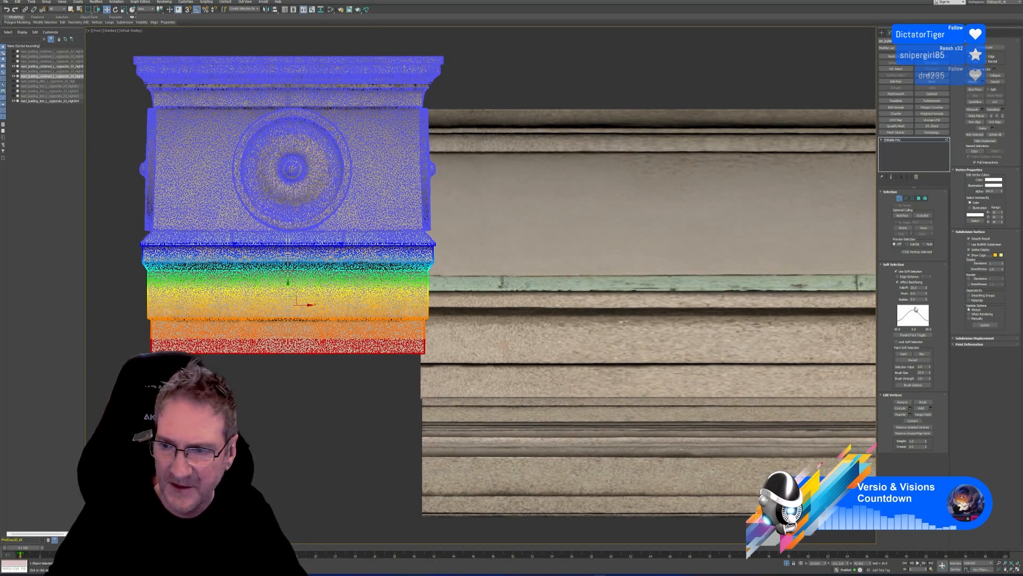
{"action": "left_click_drag", "start_coordinate": [926, 287], "coordinate": [925, 281]}
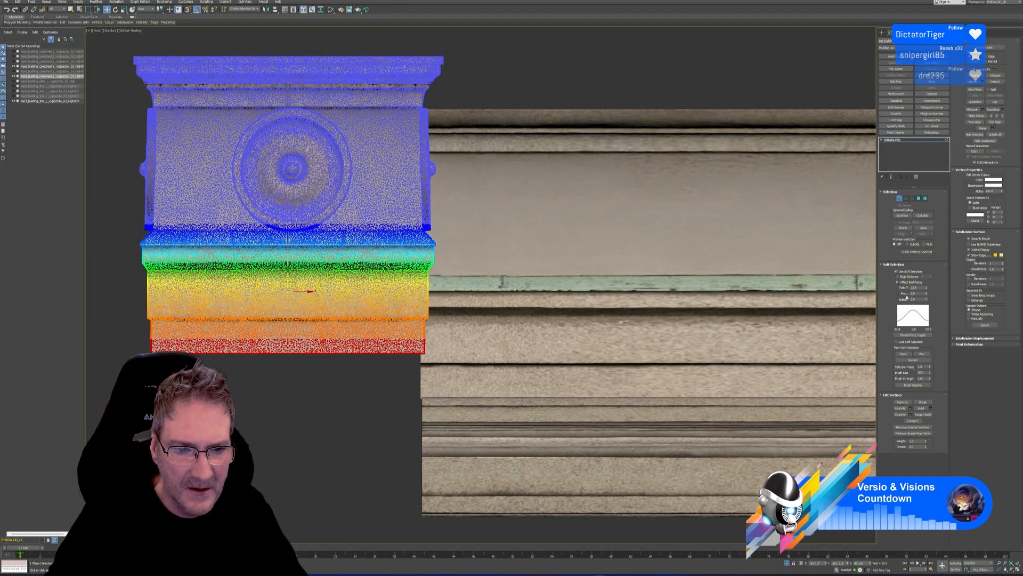
Step: Try to stretch the corner block's lower part down to the long cornice's bottom edge with soft selection, and undo it
{"action": "scroll", "coordinate": [424, 401], "scroll_direction": "down", "scroll_amount": 3}
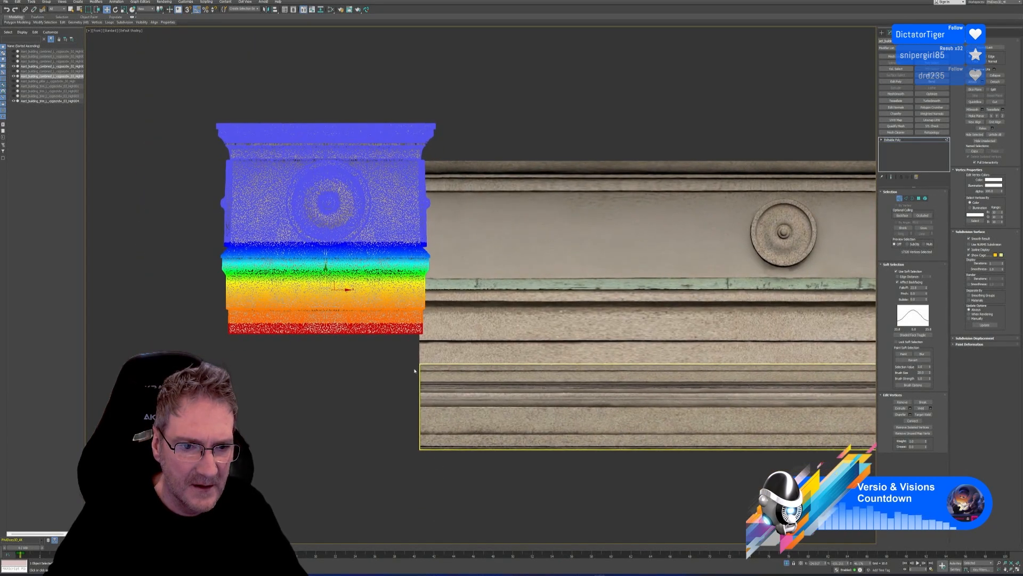
{"action": "left_click_drag", "start_coordinate": [326, 270], "coordinate": [301, 386]}
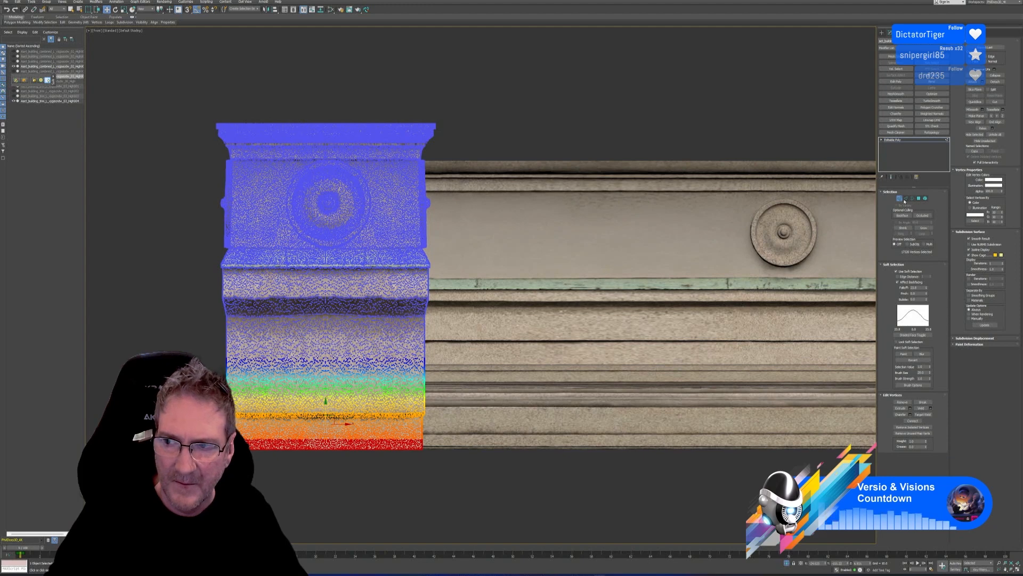
{"action": "left_click", "coordinate": [901, 200]}
{"action": "scroll", "coordinate": [456, 326], "scroll_direction": "down", "scroll_amount": 3}
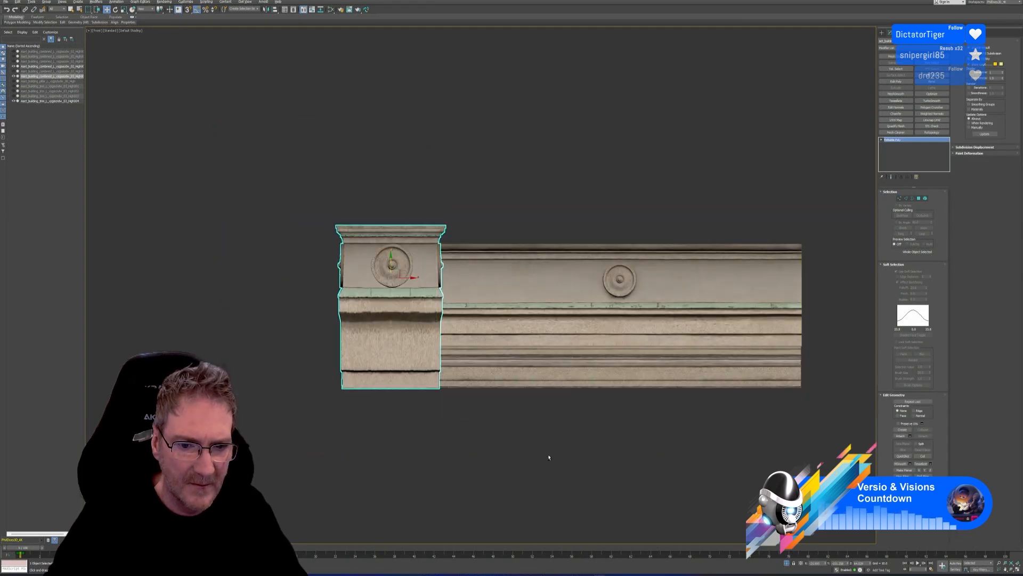
{"action": "mouse_move", "coordinate": [548, 454]}
{"action": "middle_mouse_down", "text": "alt"}
{"action": "mouse_move", "coordinate": [512, 464]}
{"action": "mouse_move", "coordinate": [598, 457]}
{"action": "mouse_move", "coordinate": [546, 459]}
{"action": "middle_mouse_up", "text": "alt"}
{"action": "key", "text": "ctrl+z"}
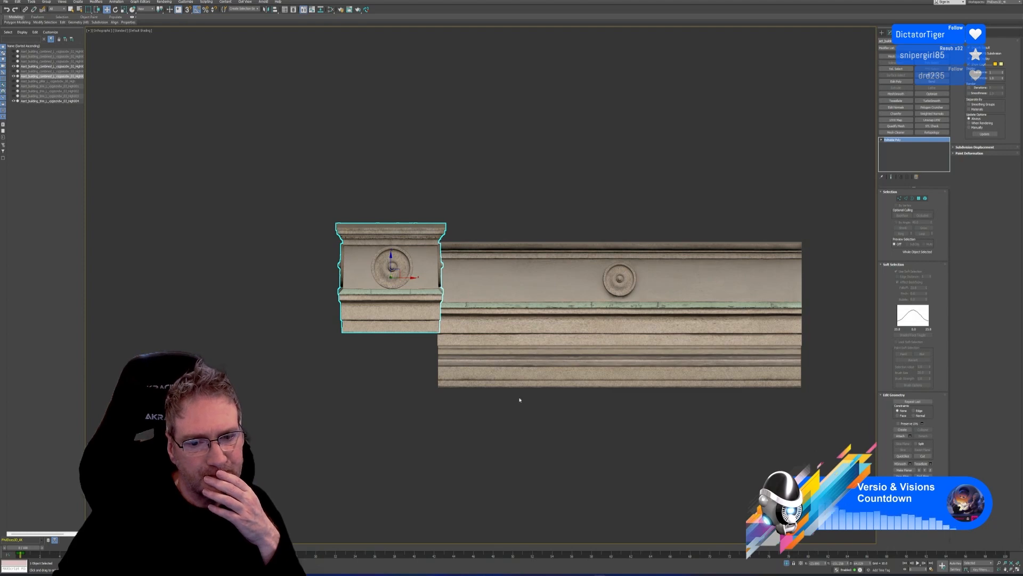
Step: Stretch the corner block's lower part partway down with soft selection and lower the whole block to align with the cornice's bottom edge
{"action": "left_click", "coordinate": [900, 199]}
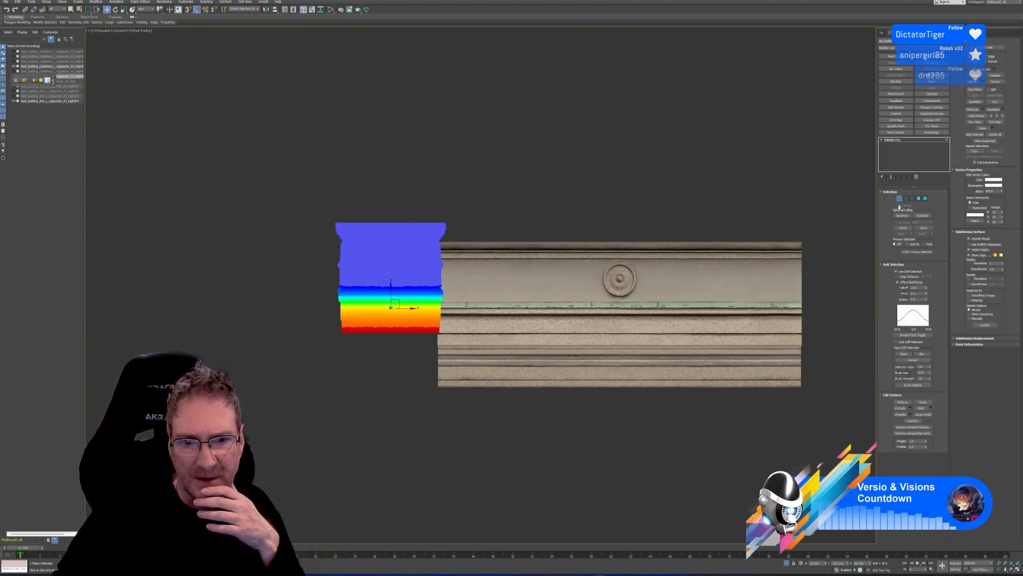
{"action": "left_click_drag", "start_coordinate": [391, 291], "coordinate": [392, 315]}
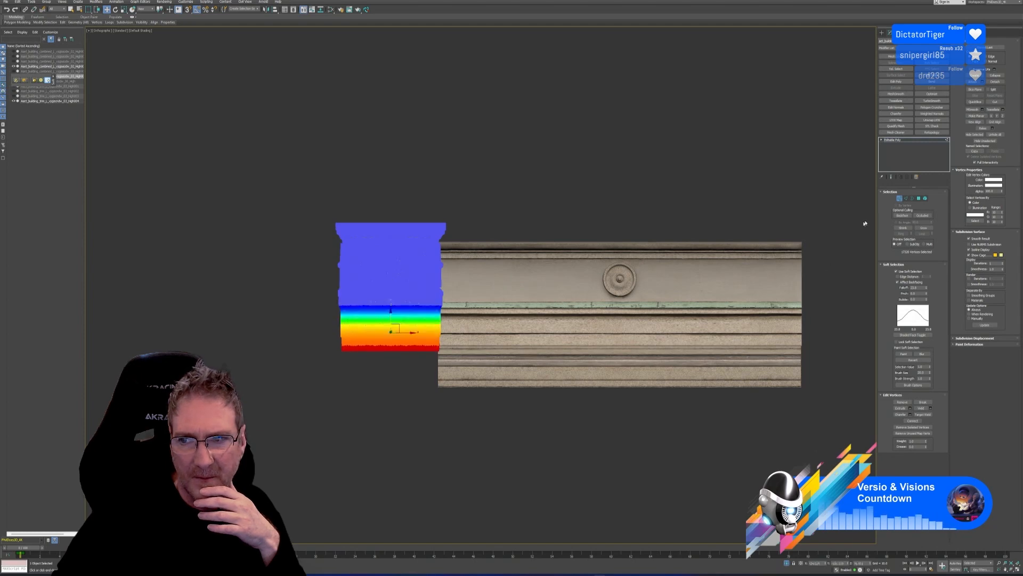
{"action": "left_click", "coordinate": [900, 198]}
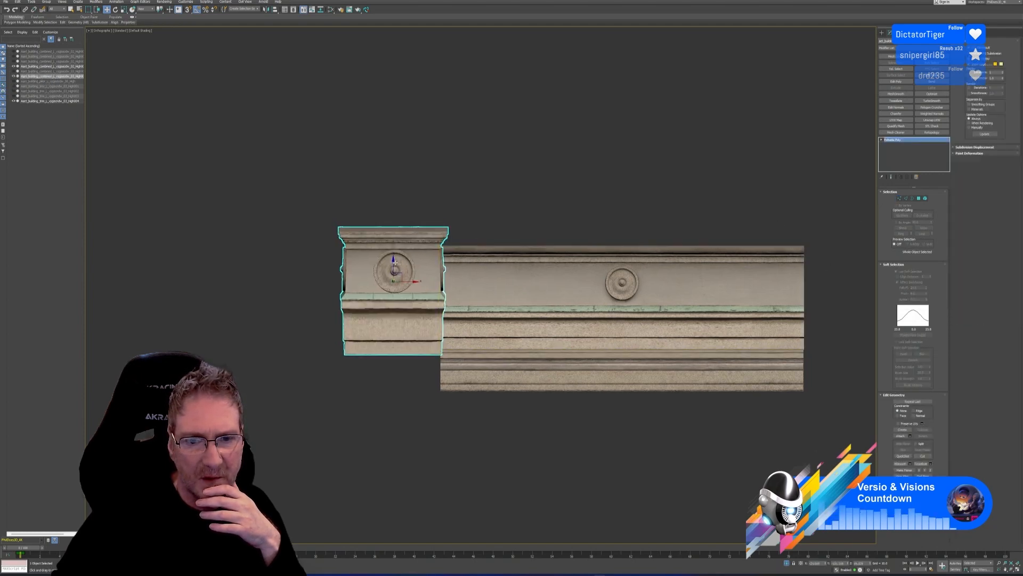
{"action": "left_click_drag", "start_coordinate": [393, 264], "coordinate": [391, 300]}
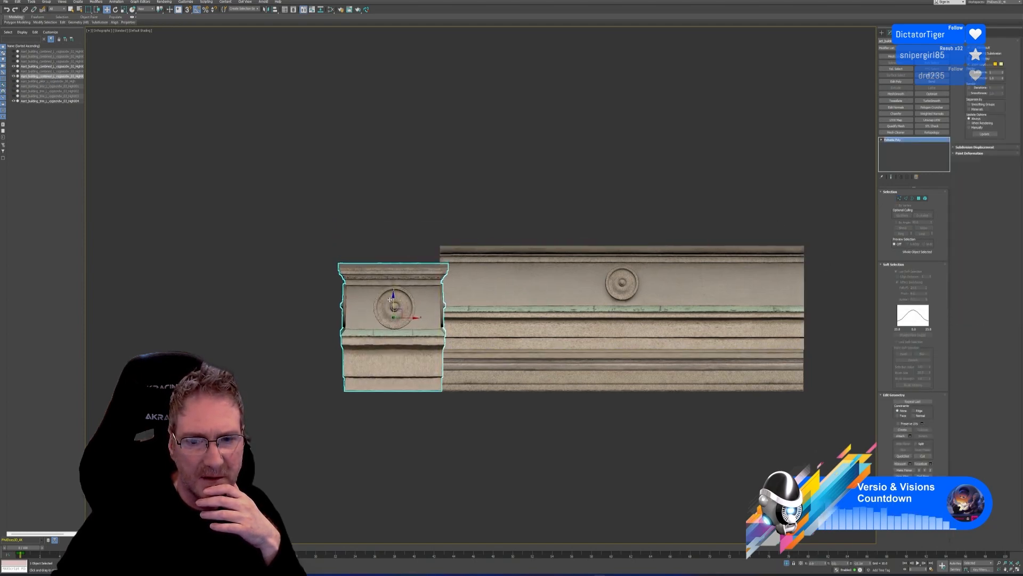
Step: Select the corner block's top-edge vertices, reduce the soft selection falloff, and raise them slightly above the long cornice's top
{"action": "left_click", "coordinate": [900, 199]}
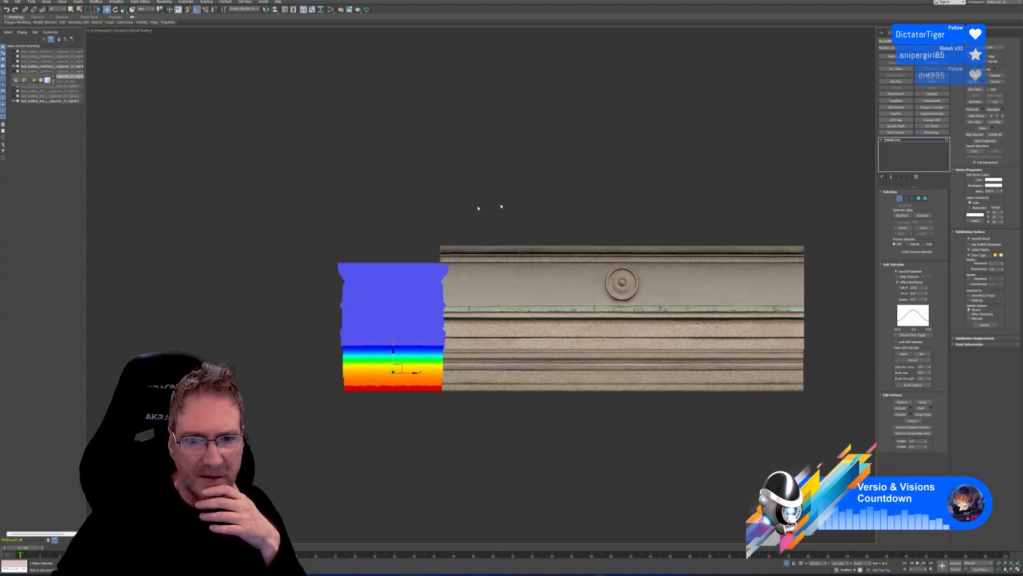
{"action": "left_click", "coordinate": [287, 219]}
{"action": "scroll", "coordinate": [348, 243], "scroll_direction": "up", "scroll_amount": 4}
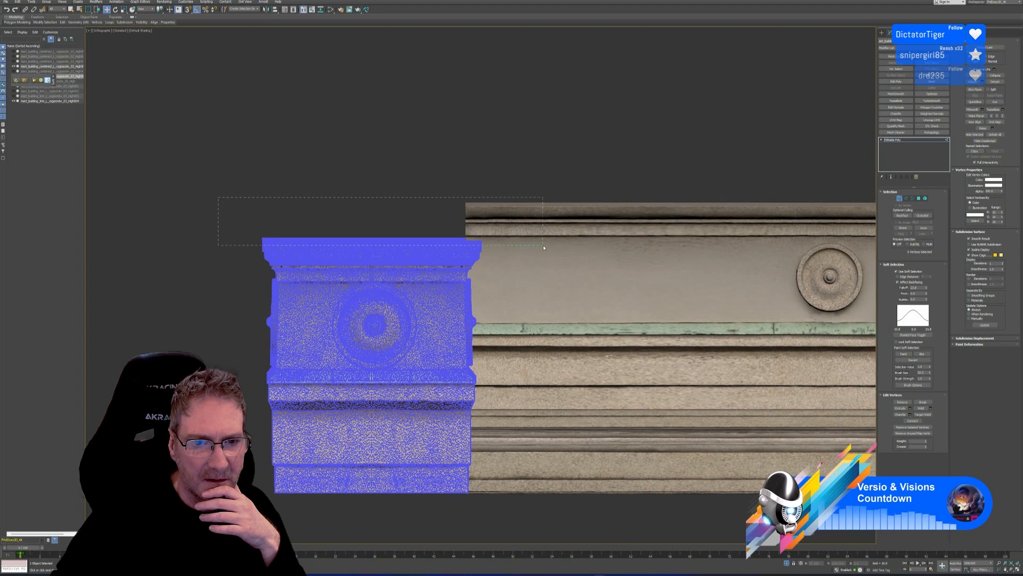
{"action": "left_click_drag", "start_coordinate": [544, 248], "coordinate": [538, 246]}
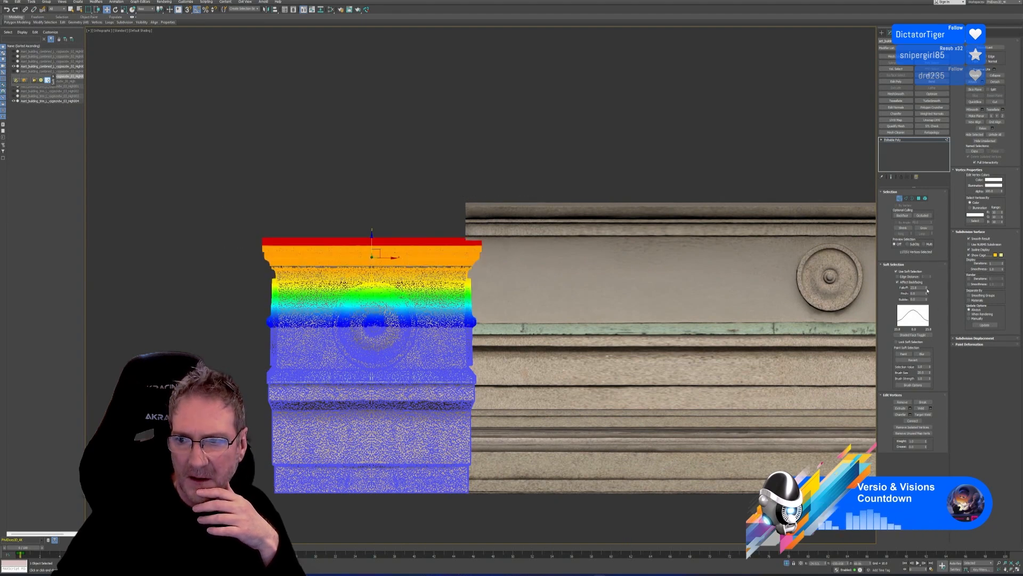
{"action": "left_click_drag", "start_coordinate": [927, 290], "coordinate": [928, 303]}
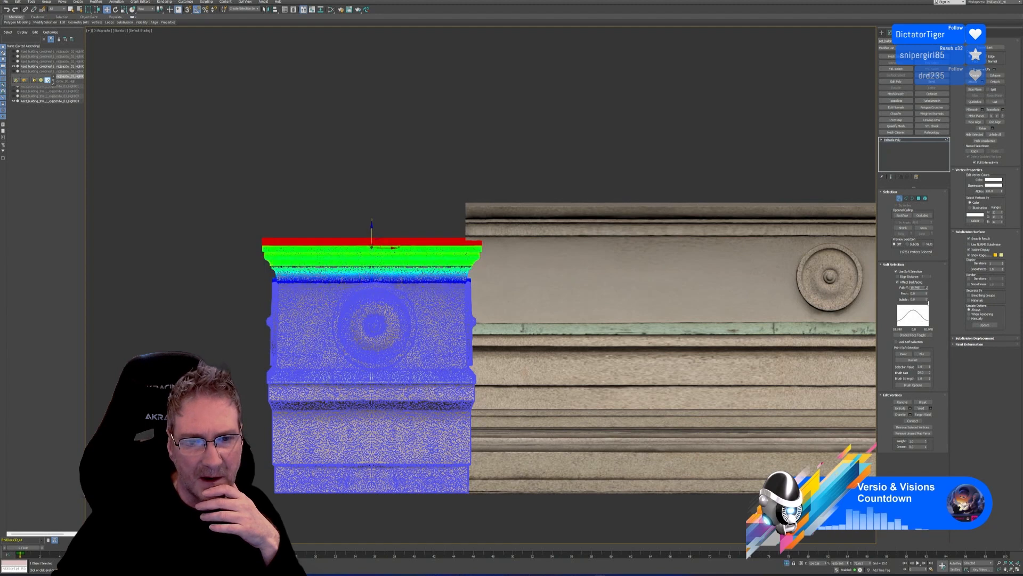
{"action": "middle_click_drag", "start_coordinate": [470, 223], "coordinate": [468, 229]}
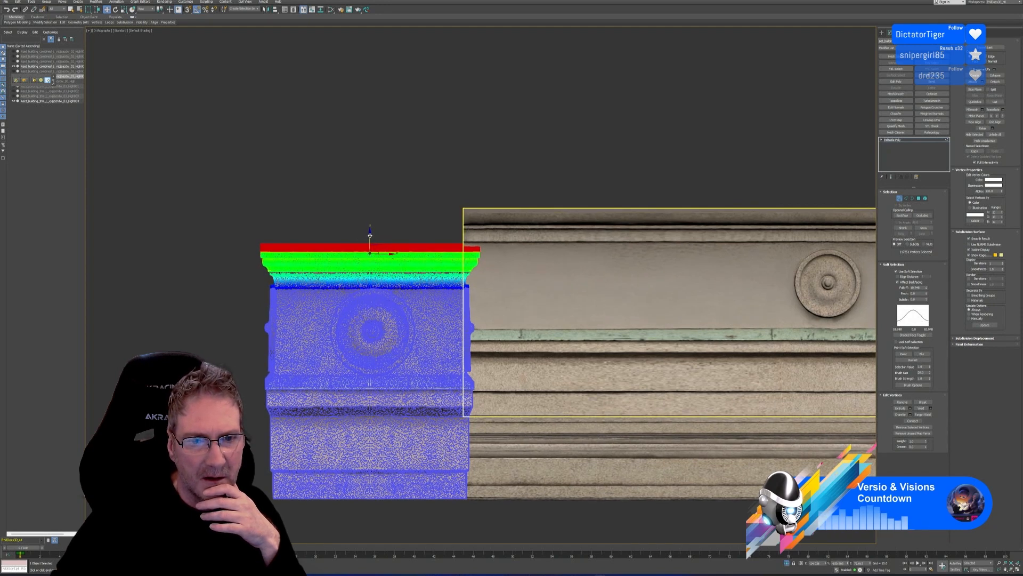
{"action": "left_click_drag", "start_coordinate": [370, 235], "coordinate": [379, 183]}
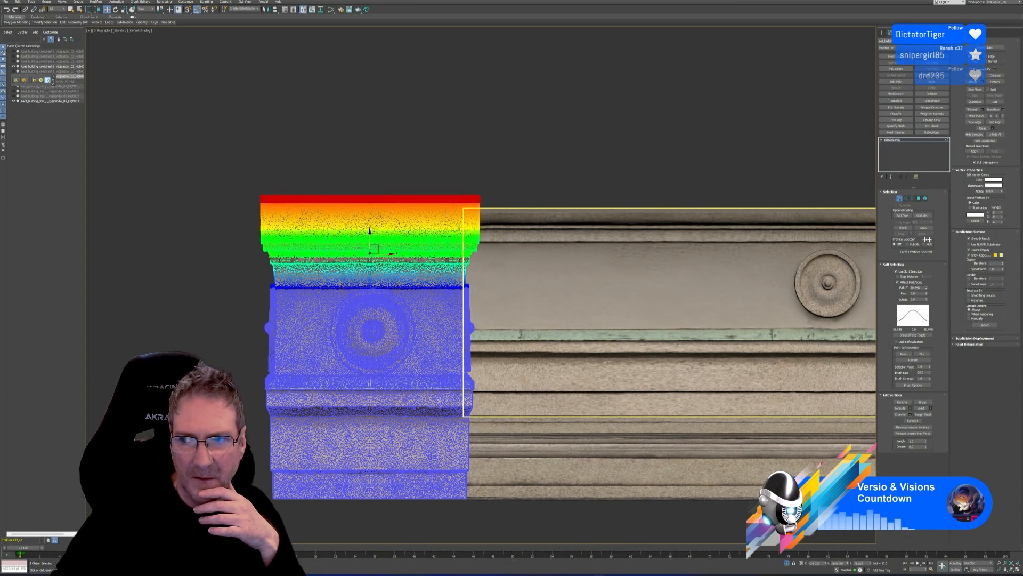
{"action": "left_click", "coordinate": [900, 198]}
{"action": "scroll", "coordinate": [582, 313], "scroll_direction": "down", "scroll_amount": 3}
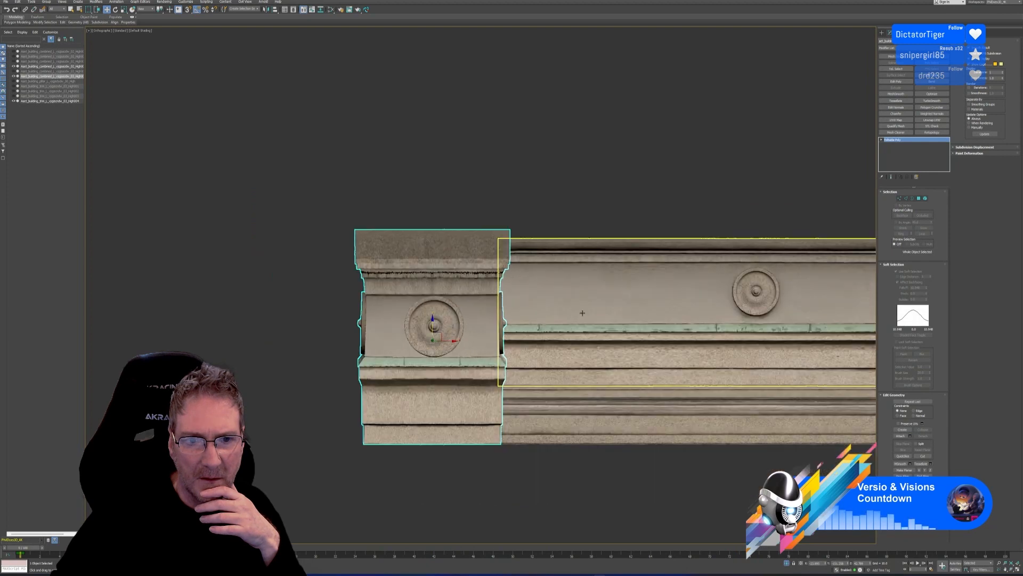
Step: Inspect the raised top edge of the corner block in perspective and undo the stretch
{"action": "key", "text": "alt+w"}
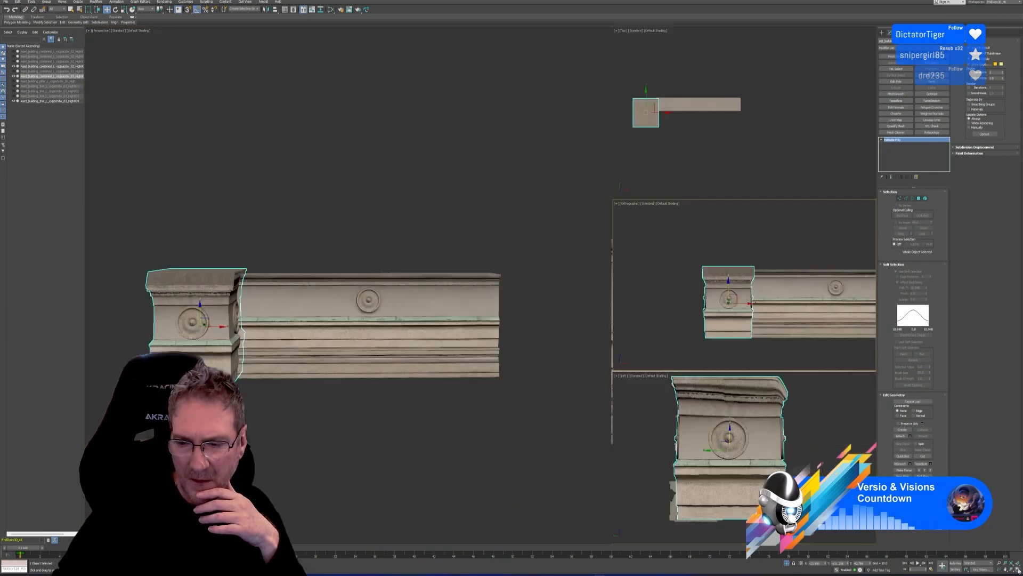
{"action": "middle_click_drag", "start_coordinate": [454, 424], "coordinate": [482, 404], "text": "alt"}
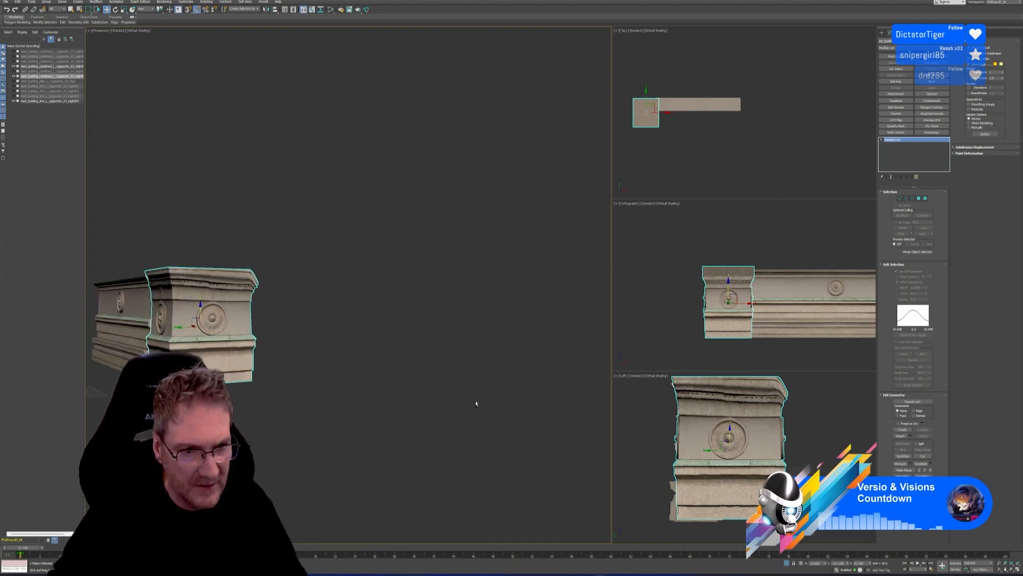
{"action": "key", "text": "ctrl+z"}
{"action": "middle_click_drag", "start_coordinate": [411, 393], "coordinate": [356, 397], "text": "alt"}
Step: Select a deeper band of vertices across the corner block's crown moulding and raise it slightly above the long cornice's top
{"action": "middle_click_drag", "start_coordinate": [737, 274], "coordinate": [714, 261]}
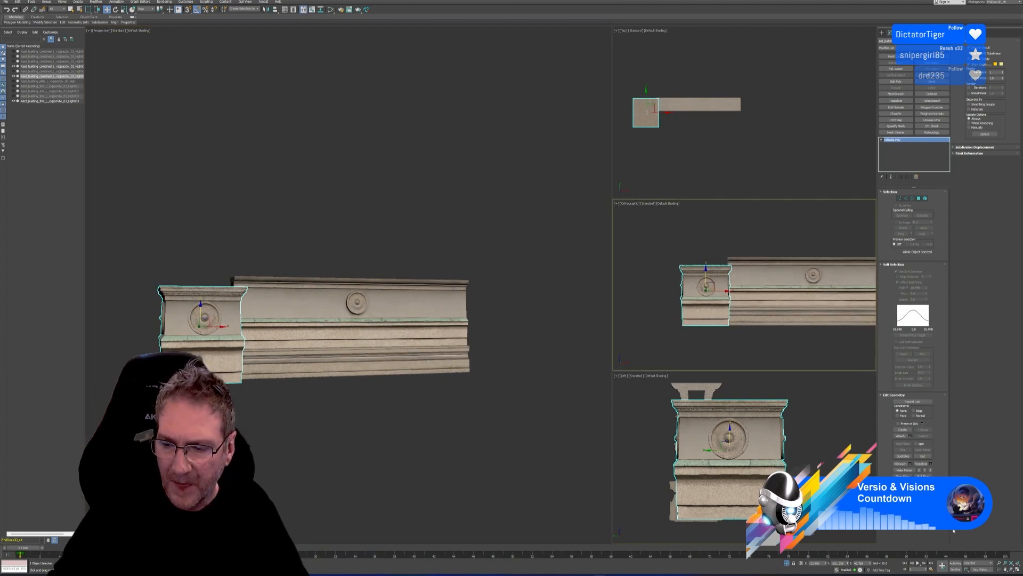
{"action": "key", "text": "alt+w"}
{"action": "key", "text": "1"}
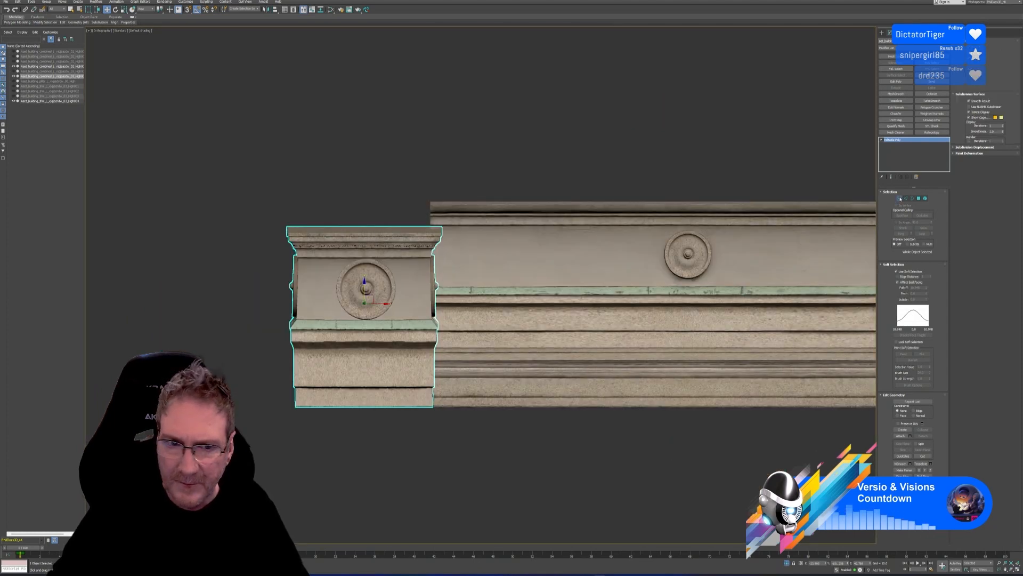
{"action": "left_click", "coordinate": [236, 168]}
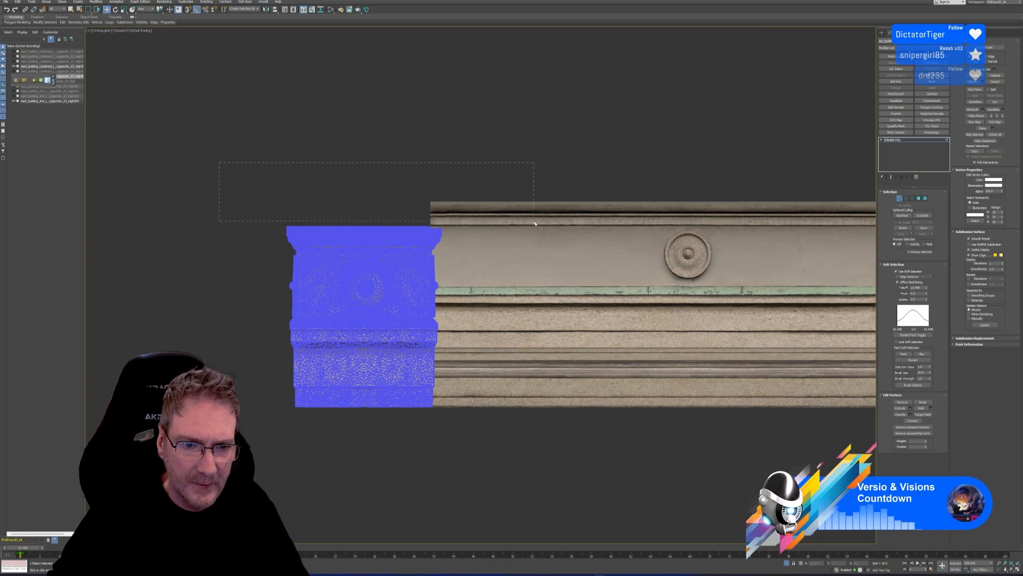
{"action": "left_click_drag", "start_coordinate": [543, 234], "coordinate": [542, 233]}
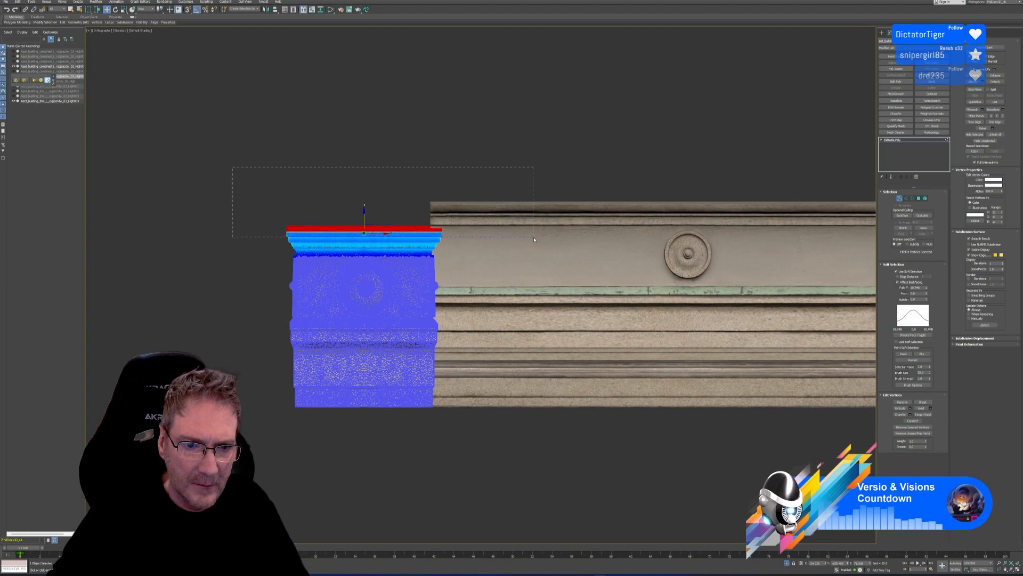
{"action": "left_click_drag", "start_coordinate": [534, 240], "coordinate": [535, 239]}
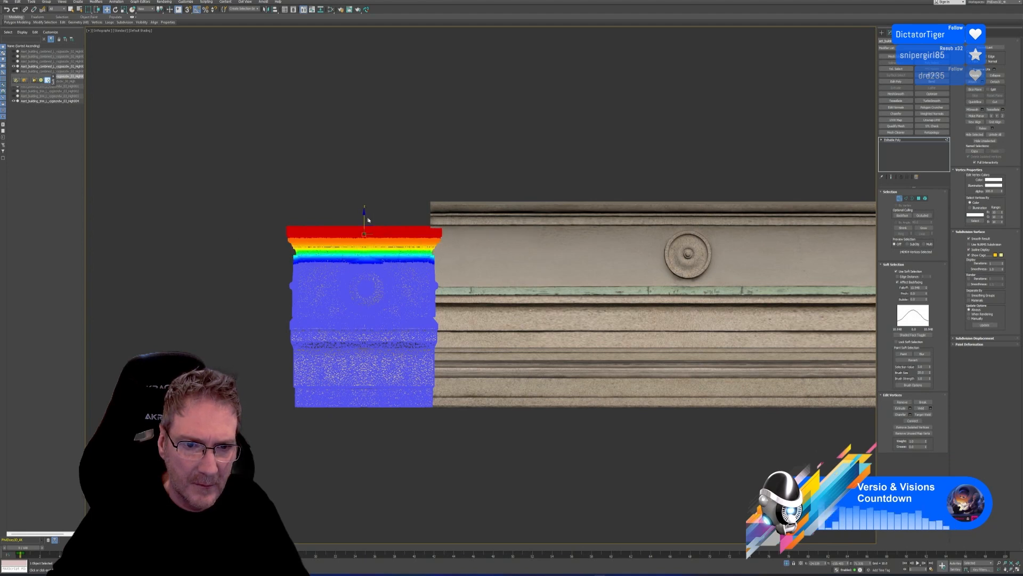
{"action": "left_click_drag", "start_coordinate": [365, 218], "coordinate": [367, 183]}
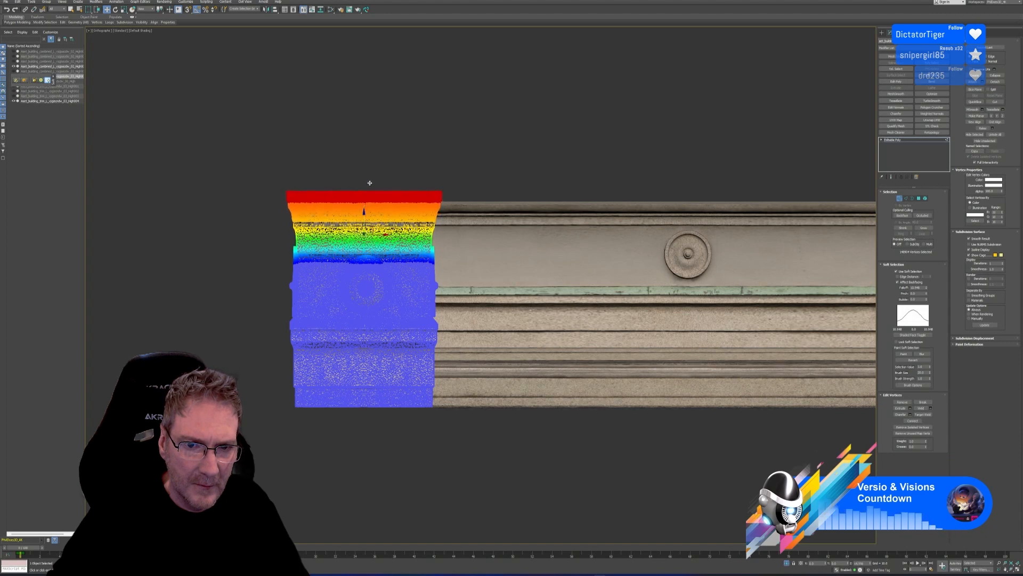
{"action": "left_click", "coordinate": [900, 198]}
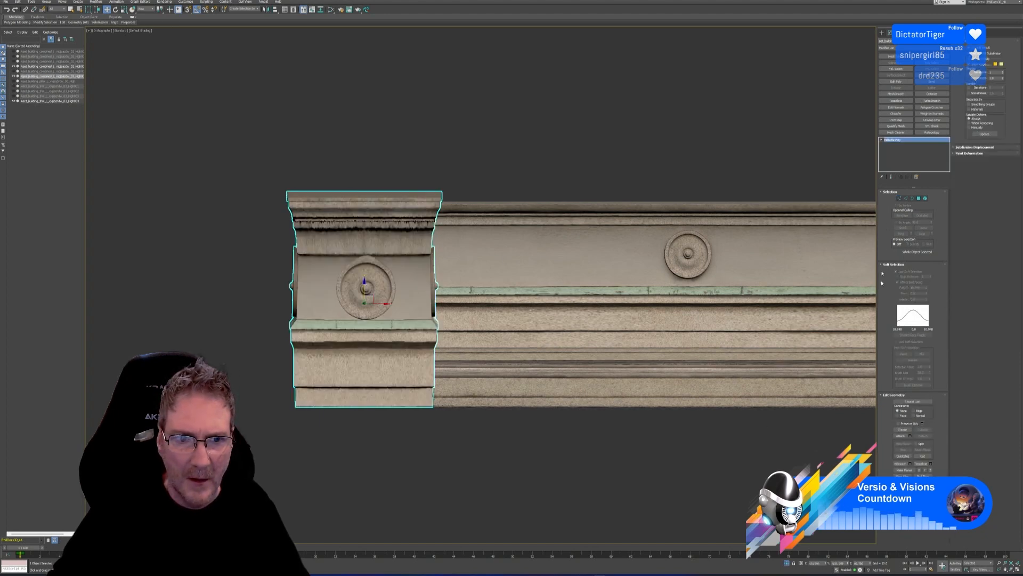
Step: Check the raised crown moulding from the side in the four-viewport layout and undo the move
{"action": "scroll", "coordinate": [533, 341], "scroll_direction": "down", "scroll_amount": 5}
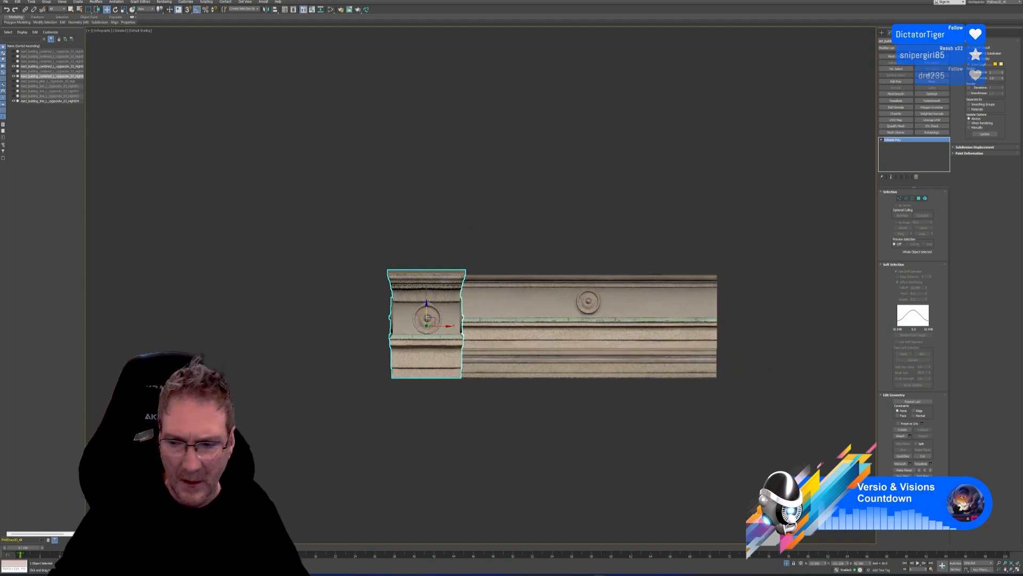
{"action": "left_click", "coordinate": [1017, 568]}
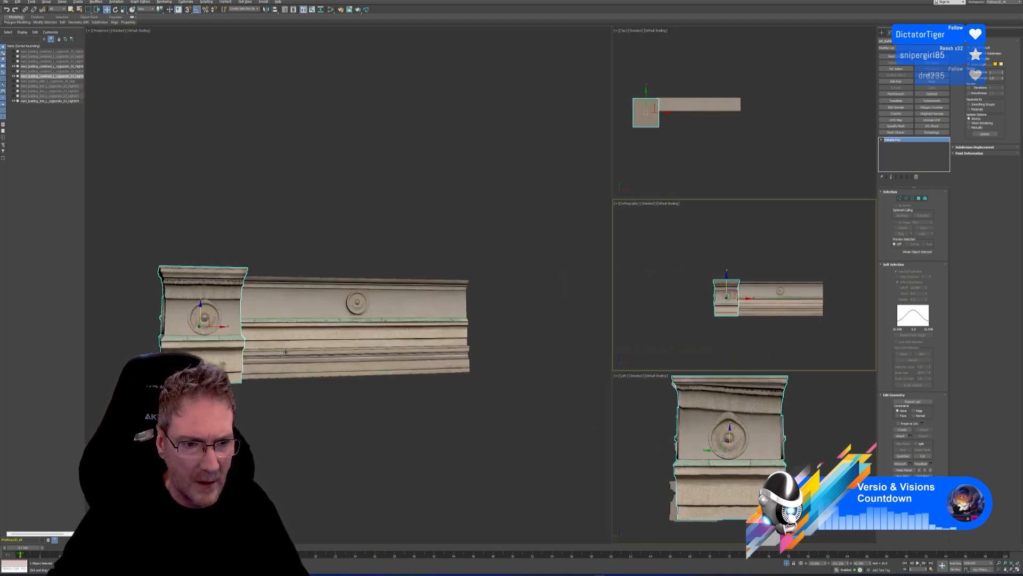
{"action": "middle_click_drag", "start_coordinate": [285, 351], "coordinate": [330, 358], "text": "alt"}
{"action": "key", "text": "ctrl+z"}
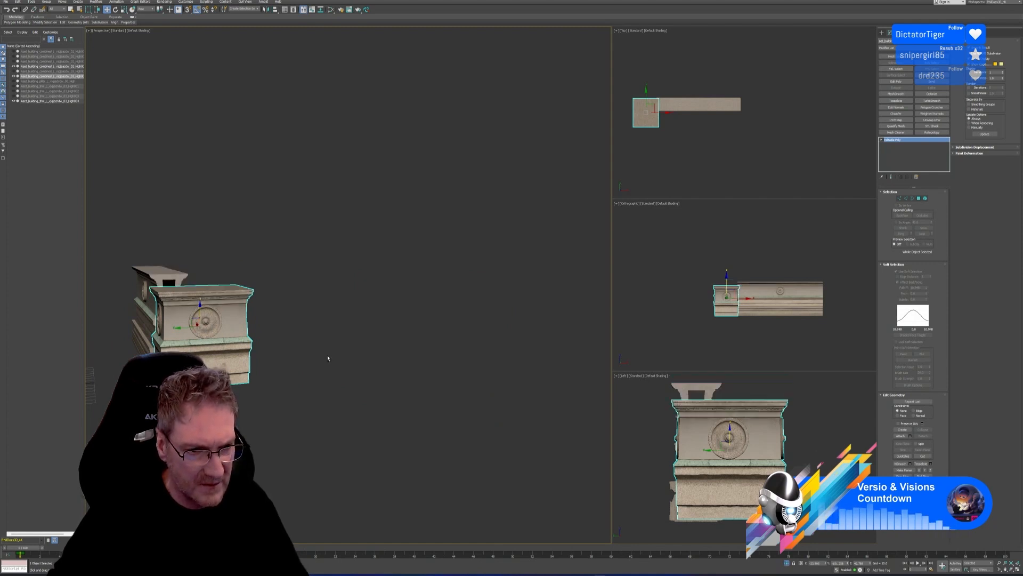
Step: Turn off soft selection, invert the element selection to the corner block's round medallions, and detach them from the block
{"action": "middle_click_drag", "start_coordinate": [302, 303], "coordinate": [347, 373], "text": "alt"}
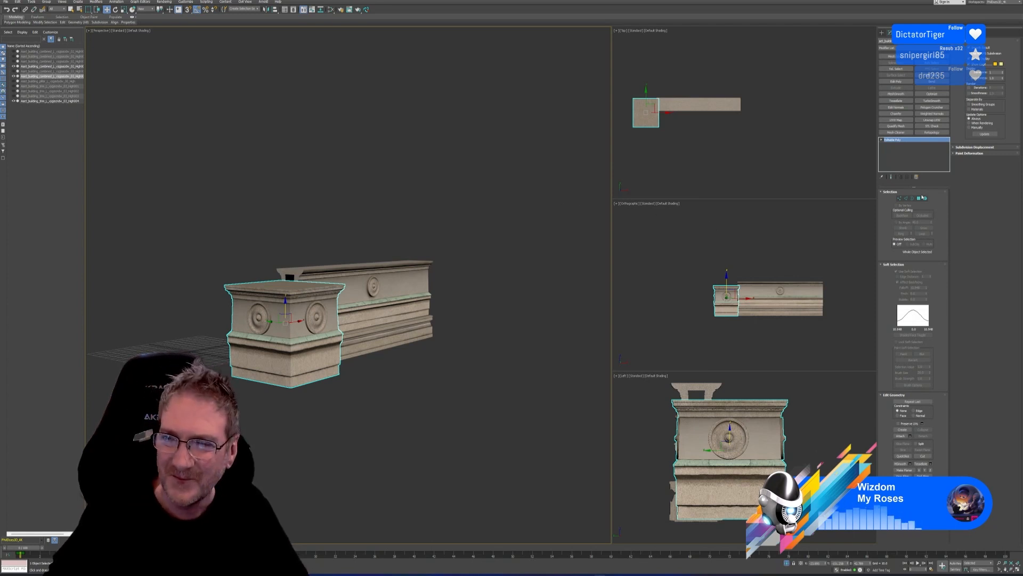
{"action": "left_click", "coordinate": [925, 198]}
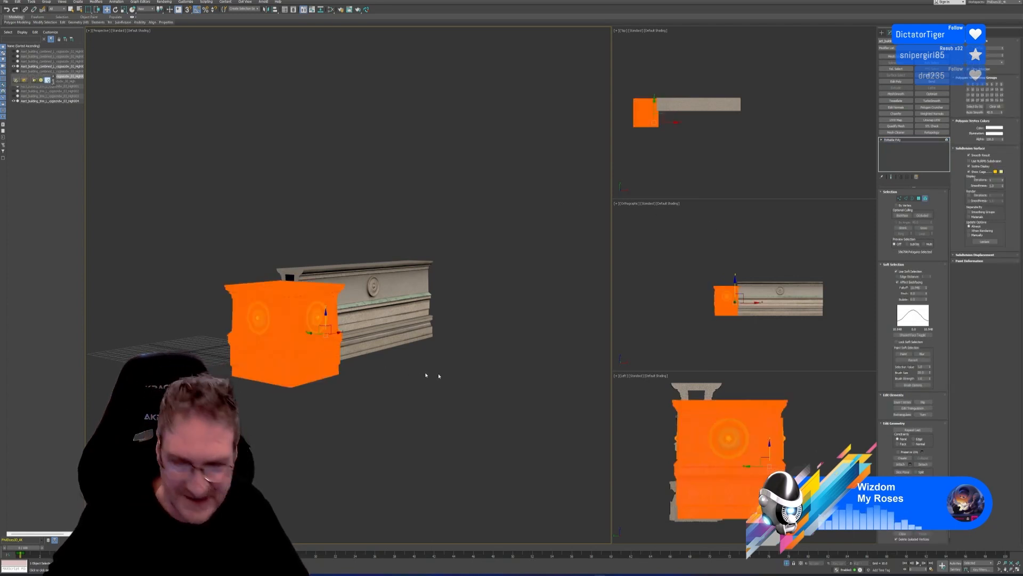
{"action": "left_click", "coordinate": [896, 272]}
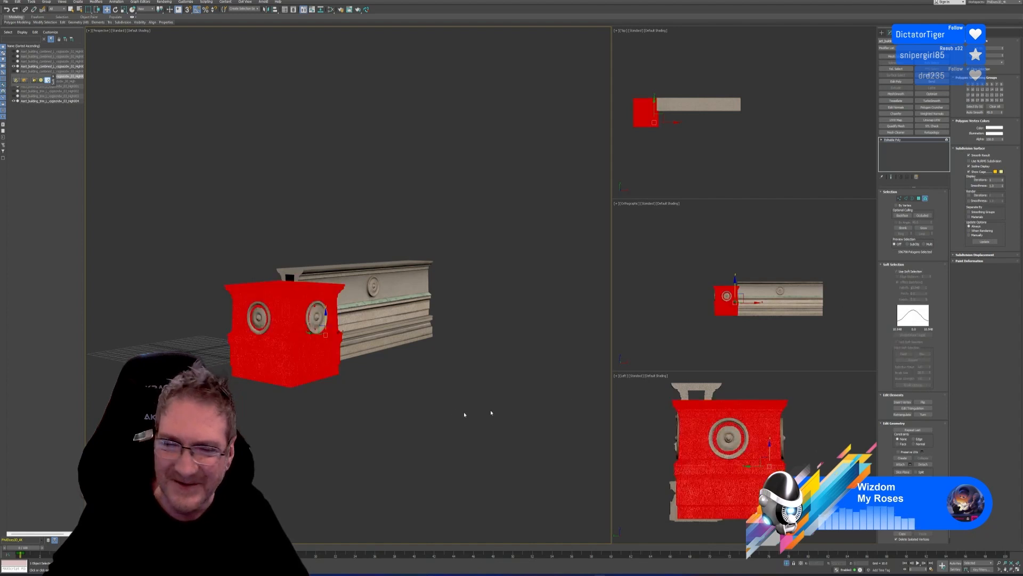
{"action": "middle_click_drag", "start_coordinate": [422, 424], "coordinate": [452, 428], "text": "alt"}
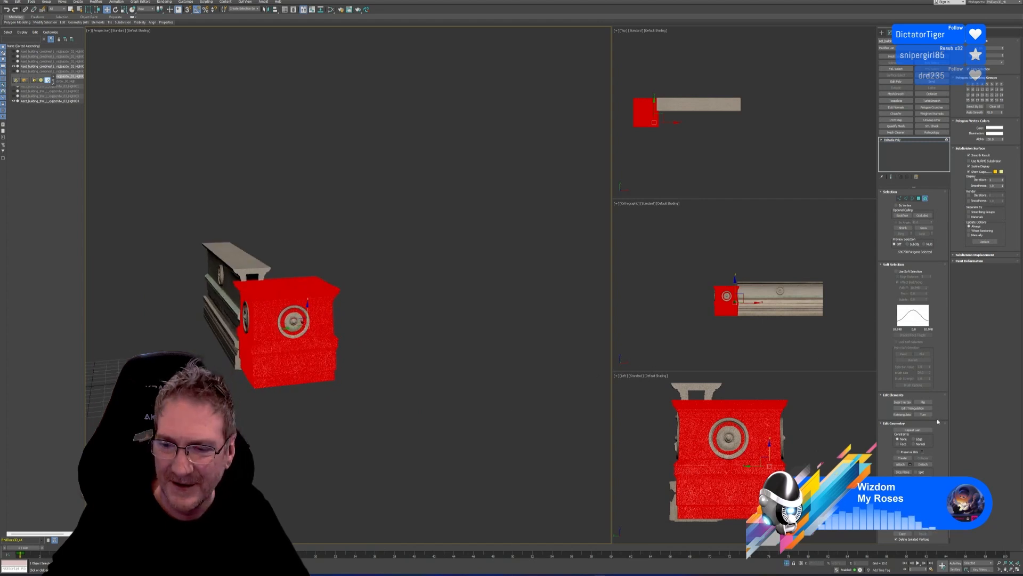
{"action": "left_click", "coordinate": [19, 3]}
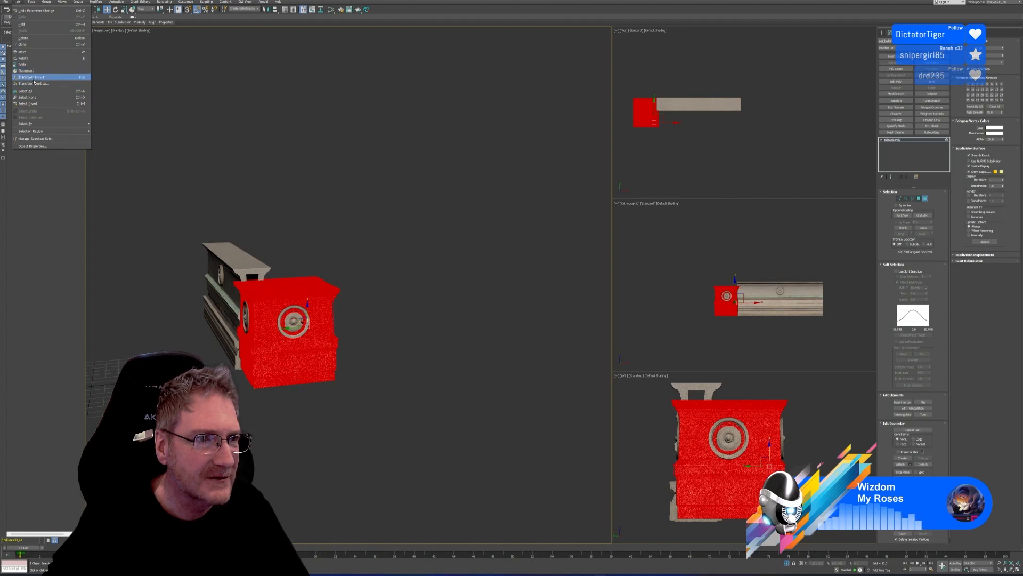
{"action": "left_click", "coordinate": [36, 104]}
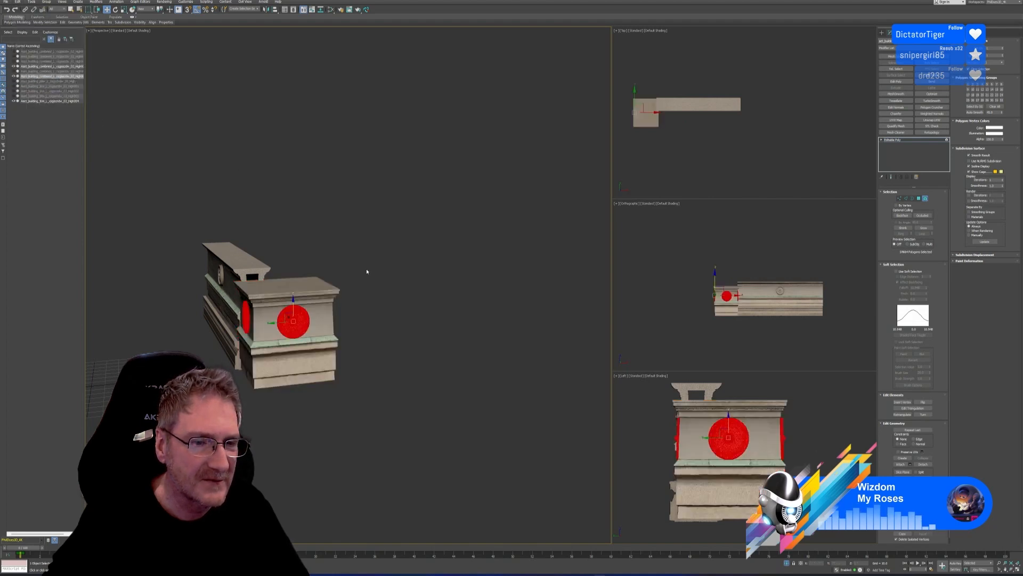
{"action": "middle_click_drag", "start_coordinate": [381, 319], "coordinate": [336, 314], "text": "alt"}
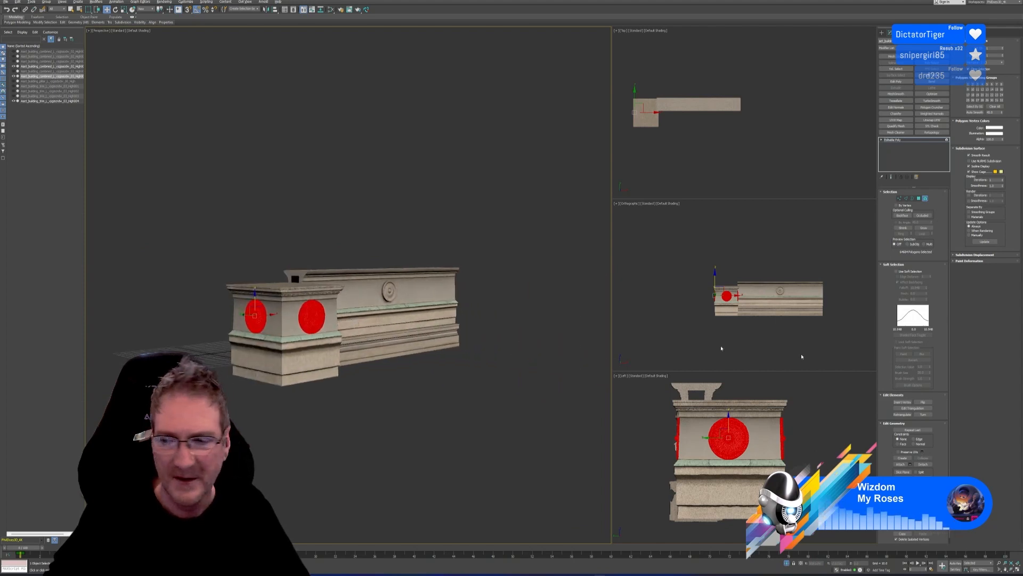
{"action": "left_click", "coordinate": [924, 464]}
{"action": "left_click", "coordinate": [529, 291]}
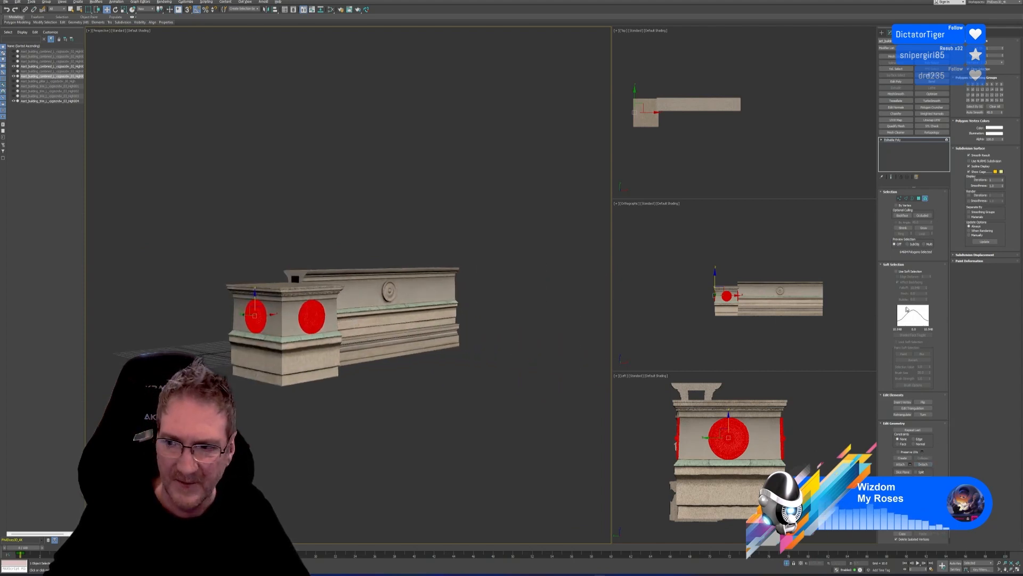
Step: Select the corner block without its medallions, raise it slightly, and stretch it vertically beyond the long cornice's top and bottom
{"action": "left_click", "coordinate": [925, 198]}
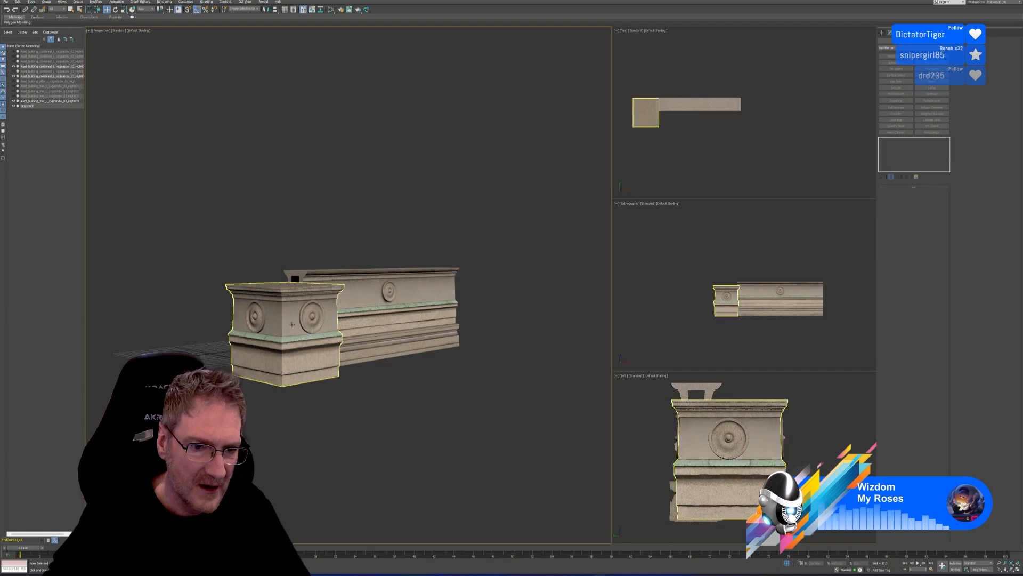
{"action": "left_click", "coordinate": [319, 356]}
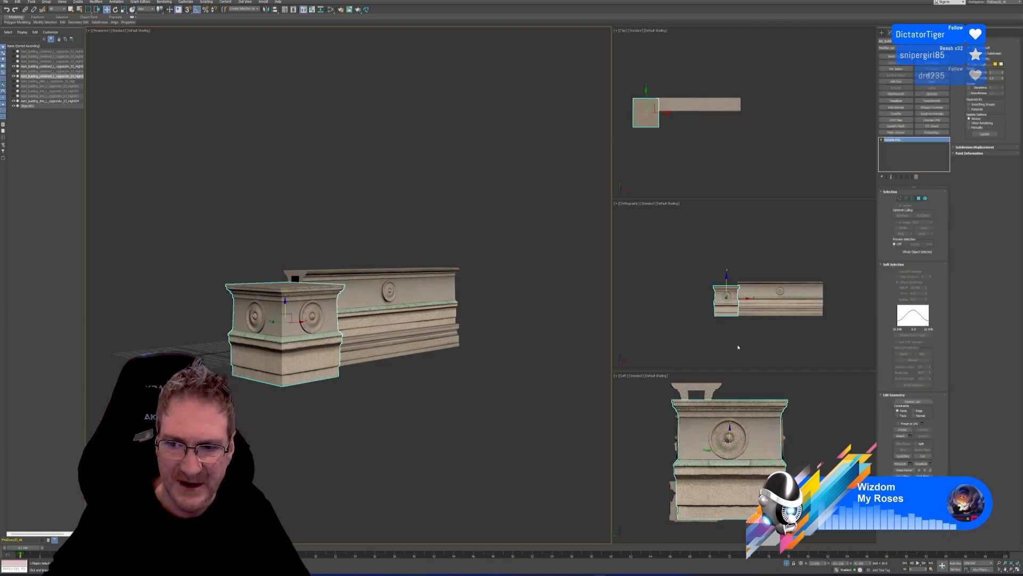
{"action": "scroll", "coordinate": [738, 347], "scroll_direction": "up", "scroll_amount": 4}
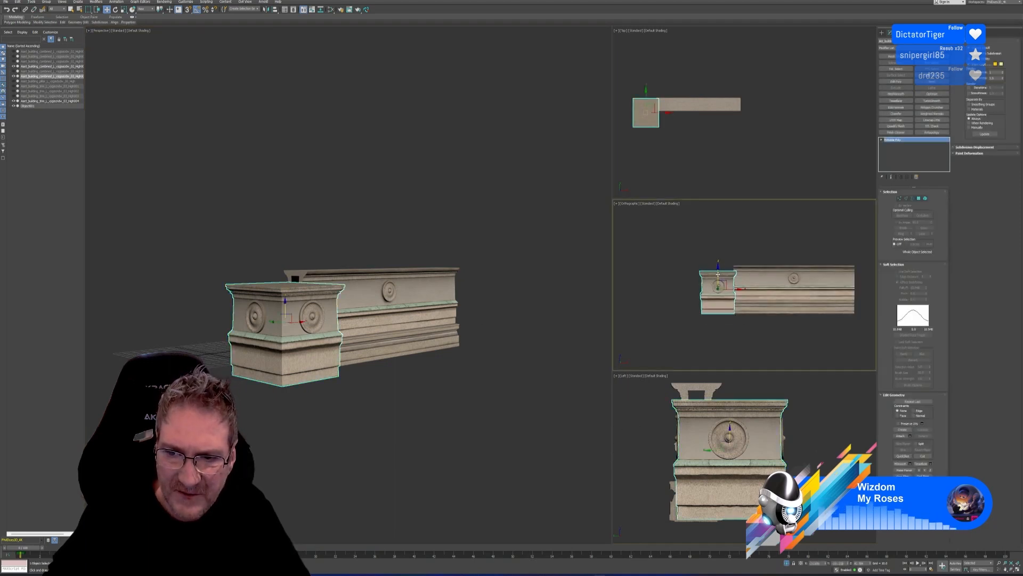
{"action": "left_click_drag", "start_coordinate": [717, 275], "coordinate": [718, 271]}
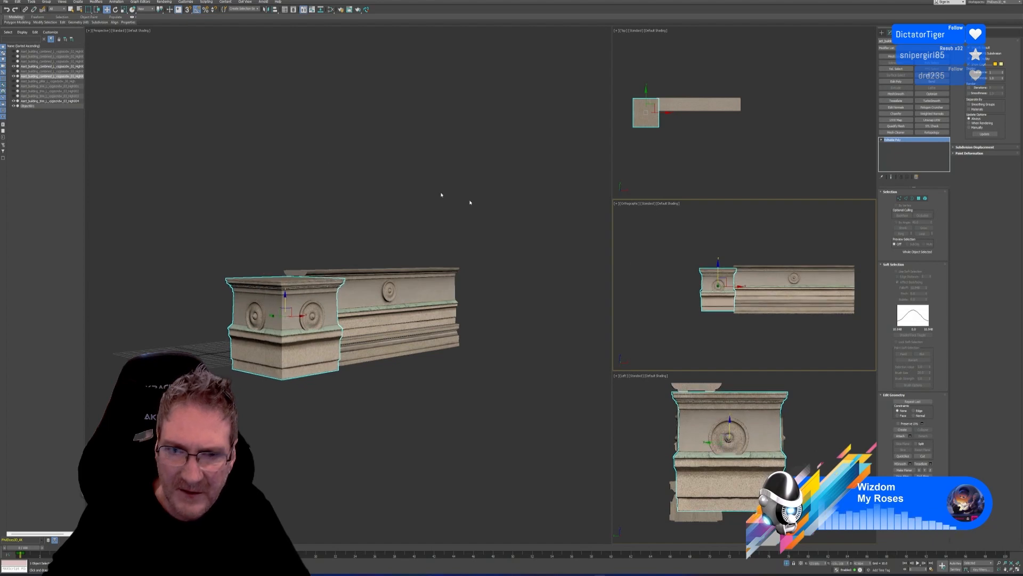
{"action": "key", "text": "r"}
{"action": "middle_click_drag", "start_coordinate": [258, 183], "coordinate": [264, 185]}
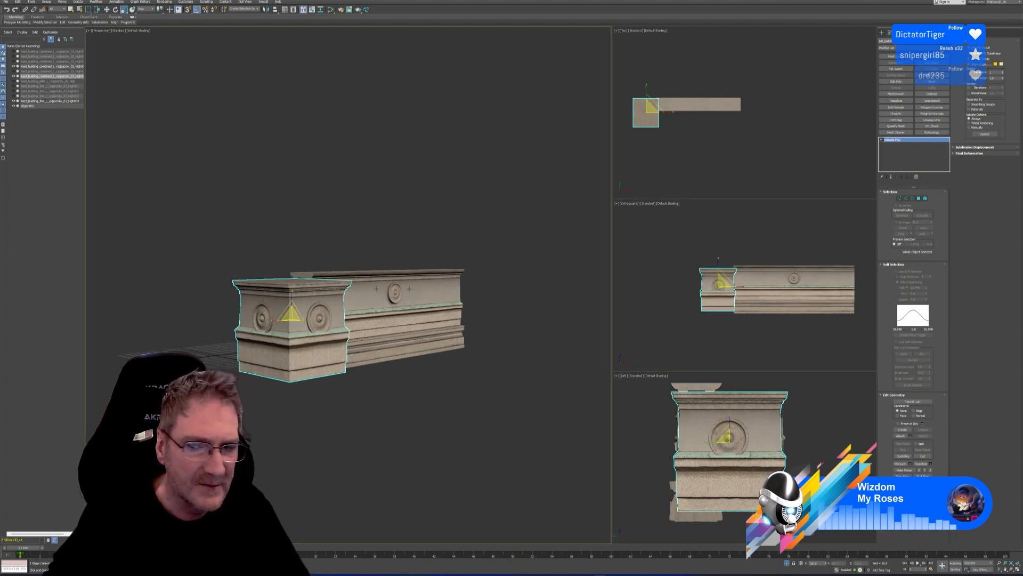
{"action": "scroll", "coordinate": [775, 287], "scroll_direction": "up", "scroll_amount": 3}
{"action": "key", "text": "w"}
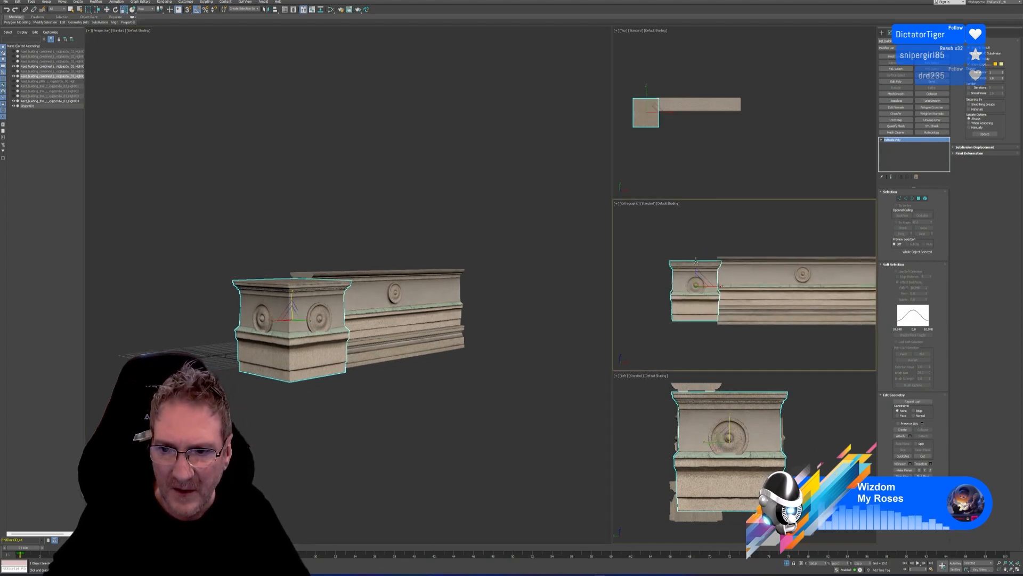
{"action": "left_click_drag", "start_coordinate": [696, 262], "coordinate": [695, 255]}
{"action": "key", "text": "r"}
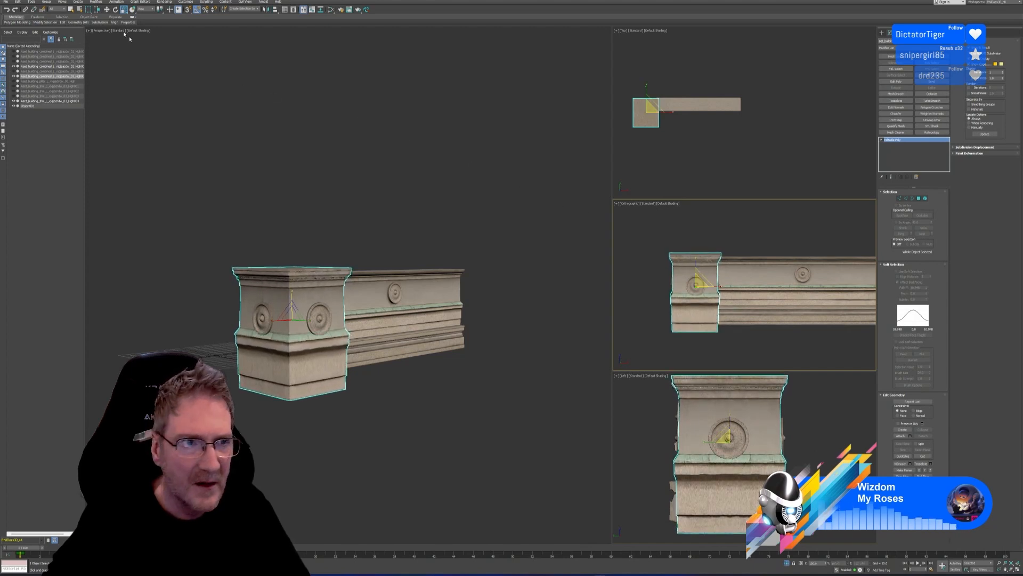
Step: In an enlarged front view, raise the corner block and reduce its vertical scale until its base lines up with the long cornice's underside
{"action": "key", "text": "w"}
{"action": "middle_click_drag", "start_coordinate": [774, 311], "coordinate": [770, 314]}
{"action": "left_click", "coordinate": [1018, 572]}
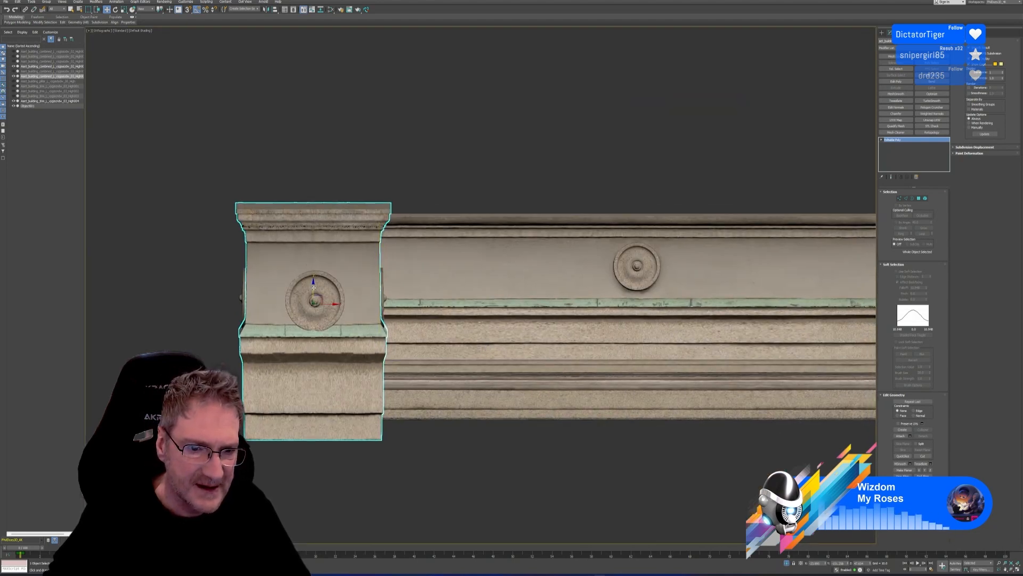
{"action": "left_click_drag", "start_coordinate": [313, 287], "coordinate": [311, 278]}
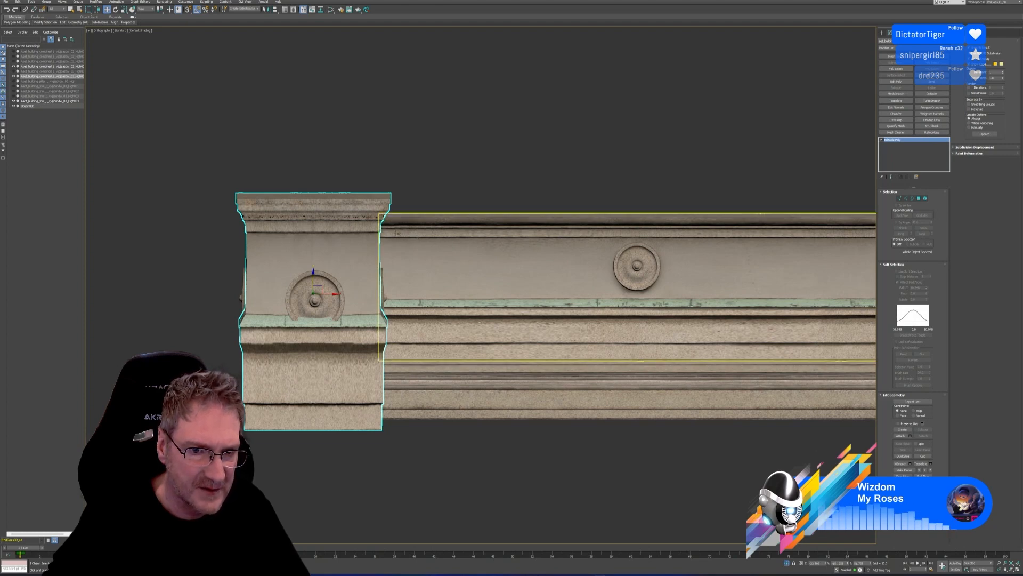
{"action": "key", "text": "r"}
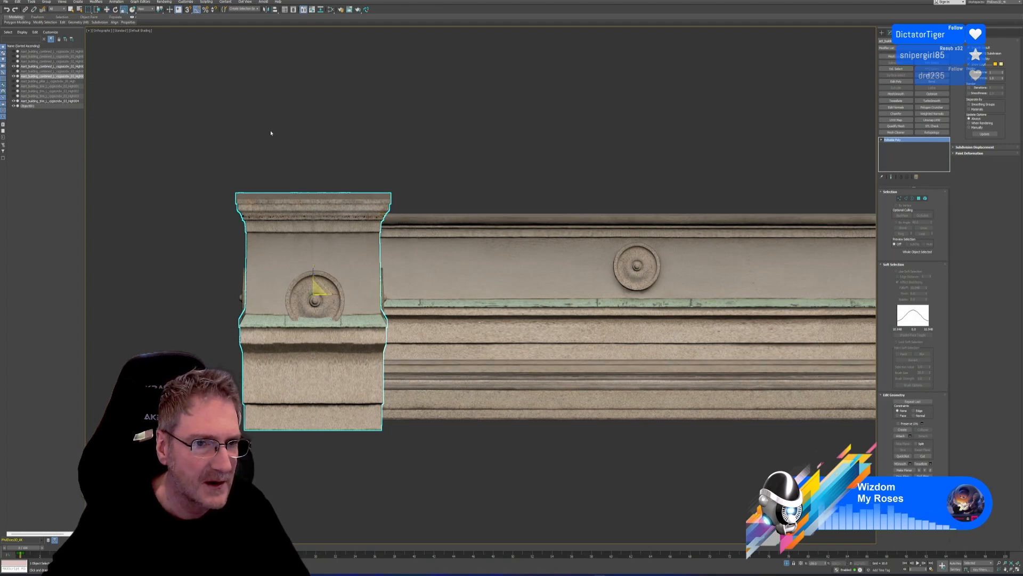
{"action": "left_click_drag", "start_coordinate": [315, 269], "coordinate": [314, 269]}
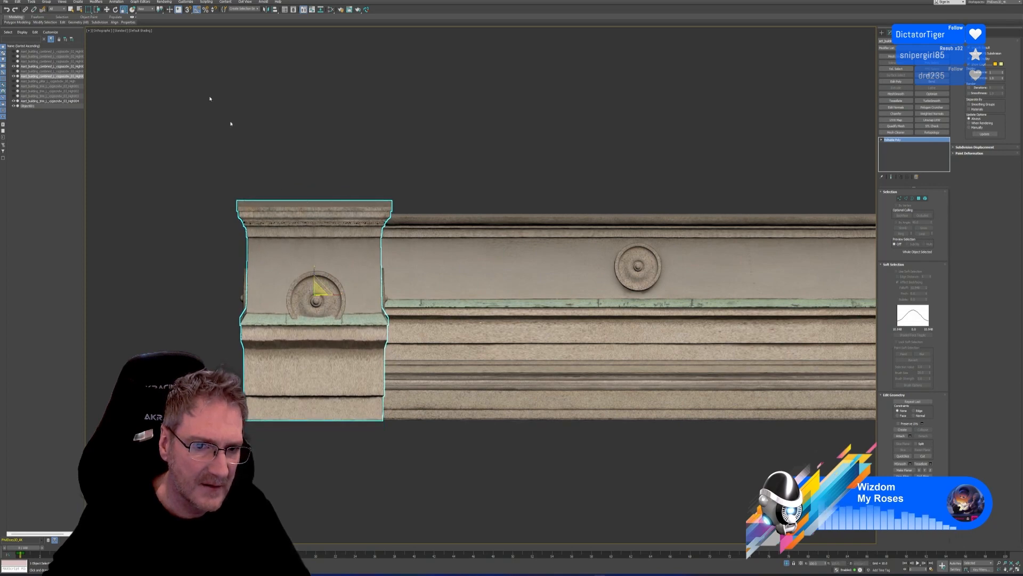
{"action": "key", "text": "w"}
{"action": "middle_click_drag", "start_coordinate": [284, 147], "coordinate": [288, 149]}
Step: Select the detached medallions and raise them clear of the green ledge, centring them on the corner block's flat panels
{"action": "left_click", "coordinate": [318, 290]}
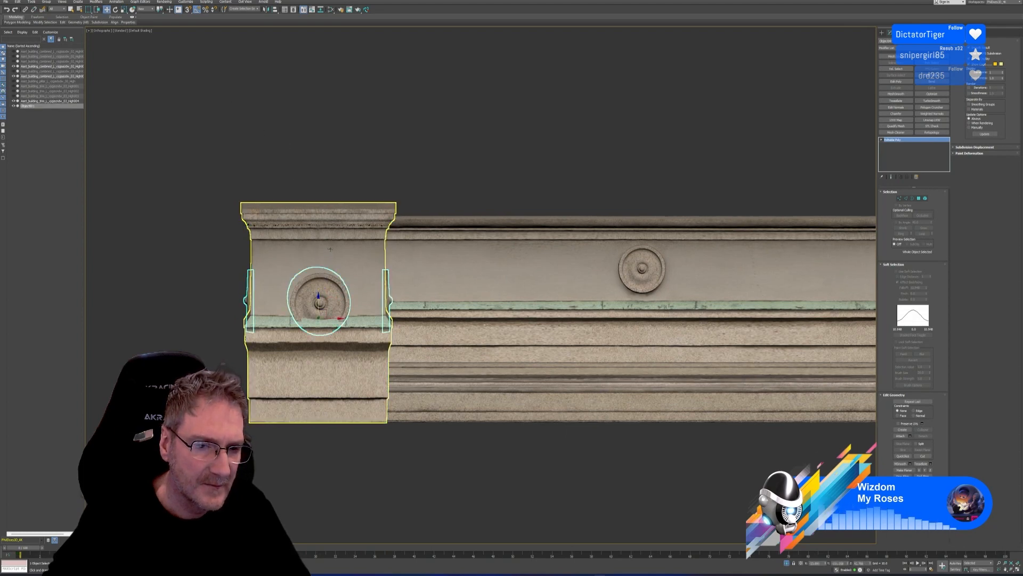
{"action": "left_click", "coordinate": [320, 275]}
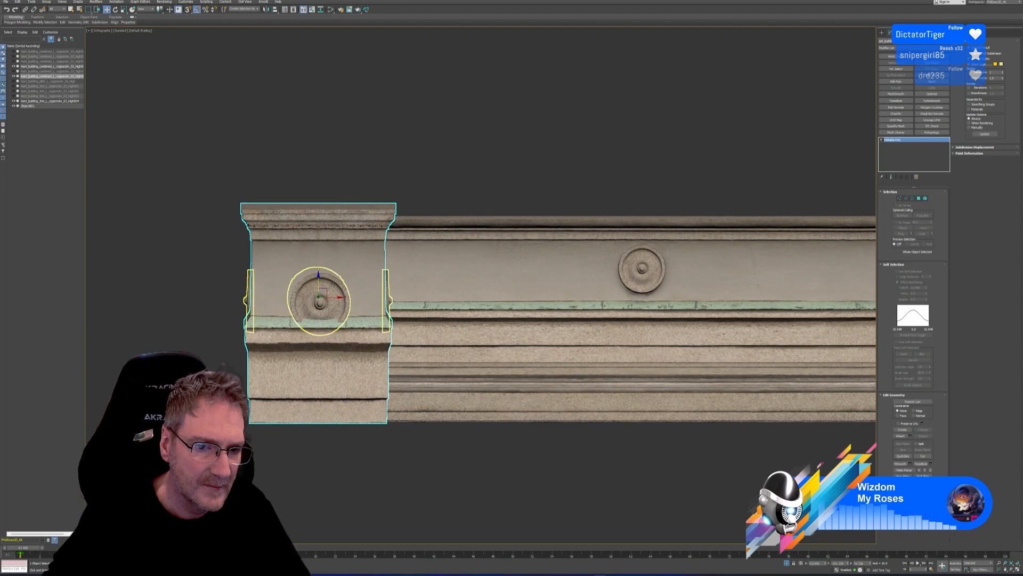
{"action": "left_click", "coordinate": [999, 570]}
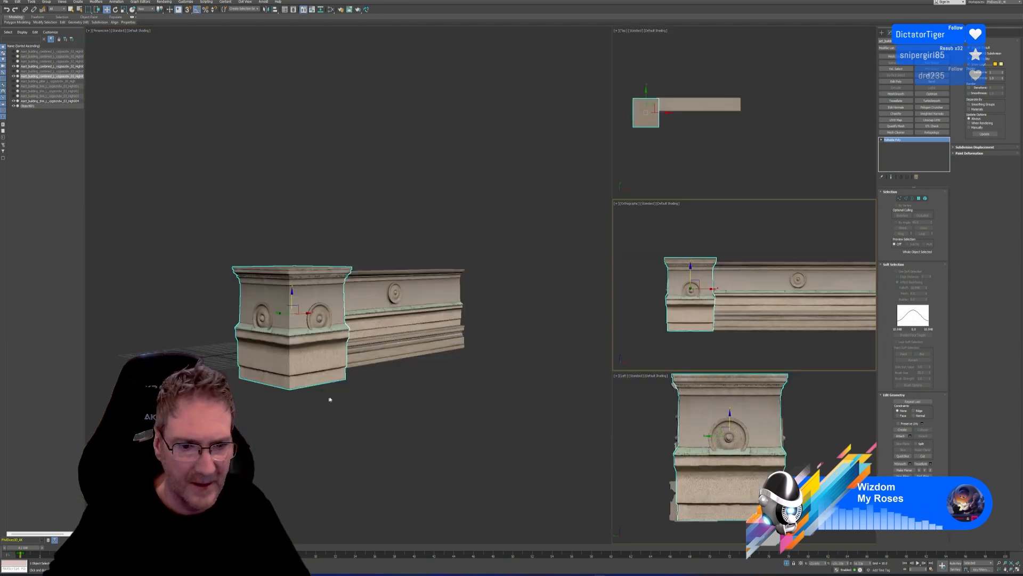
{"action": "middle_click_drag", "start_coordinate": [414, 436], "coordinate": [362, 439], "text": "alt"}
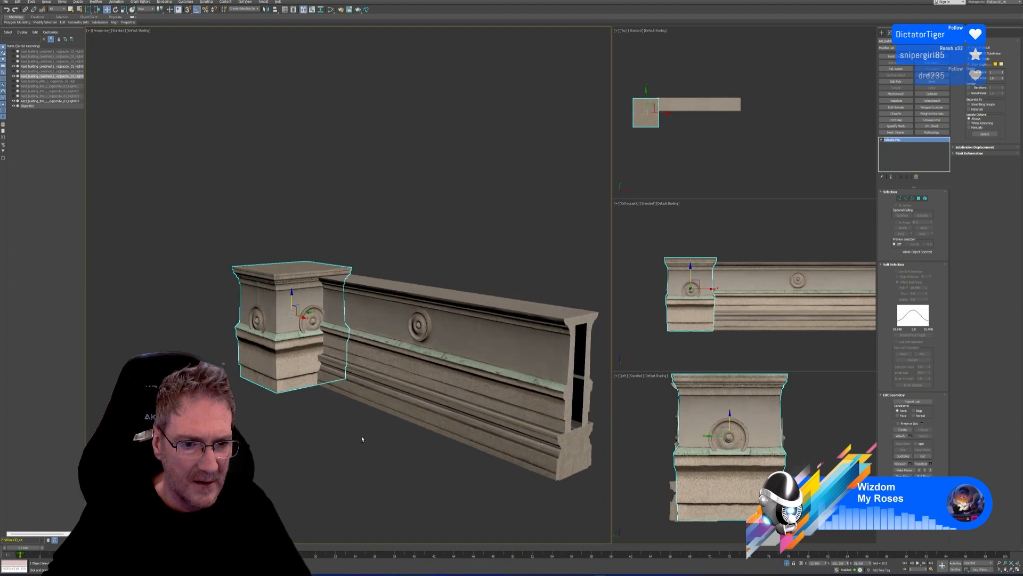
{"action": "middle_click_drag", "start_coordinate": [284, 414], "coordinate": [326, 411], "text": "alt"}
{"action": "left_click", "coordinate": [313, 322]}
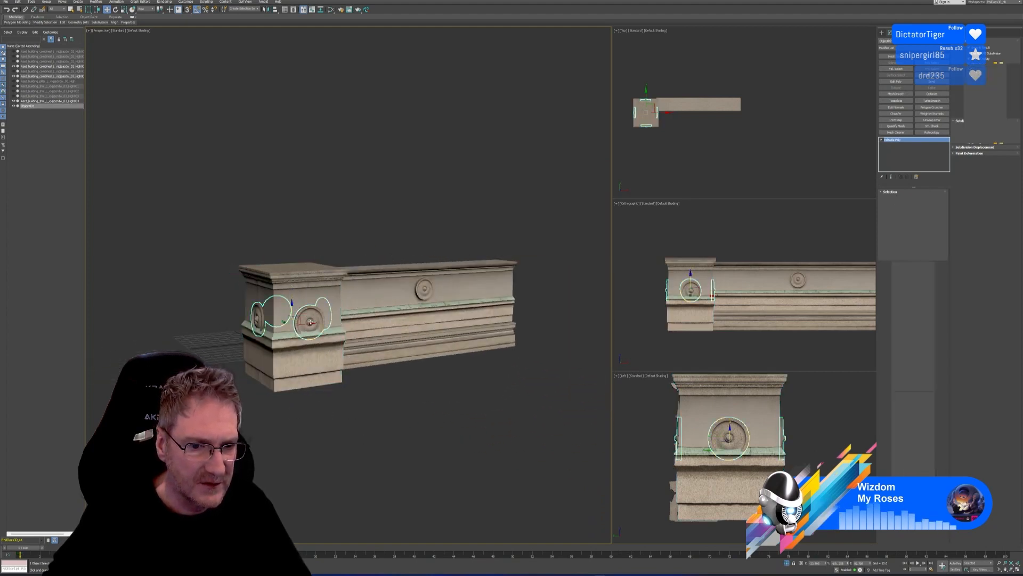
{"action": "left_click_drag", "start_coordinate": [292, 308], "coordinate": [296, 296]}
{"action": "middle_click_drag", "start_coordinate": [373, 405], "coordinate": [376, 432], "text": "alt"}
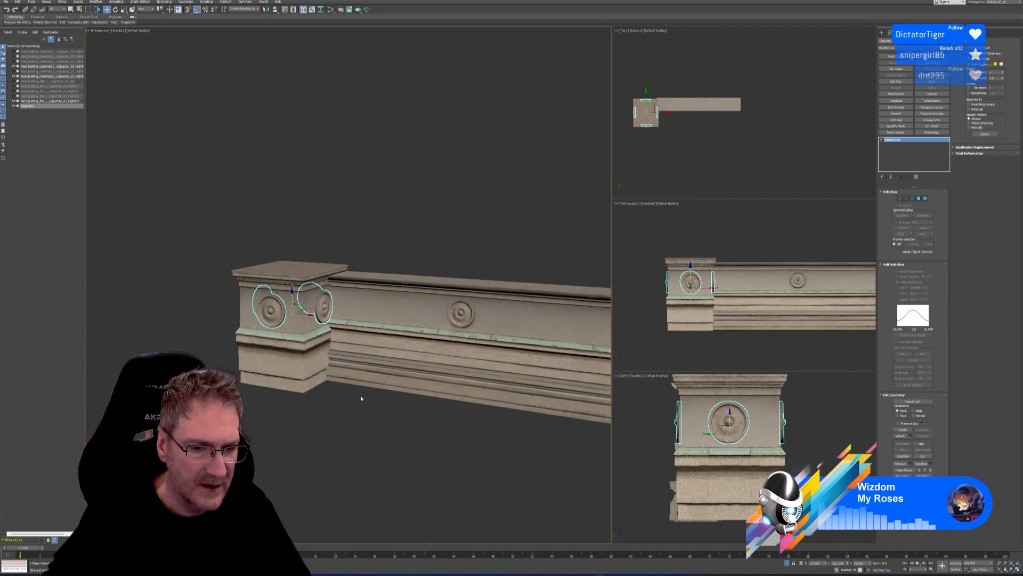
{"action": "middle_click_drag", "start_coordinate": [312, 433], "coordinate": [368, 434], "text": "alt"}
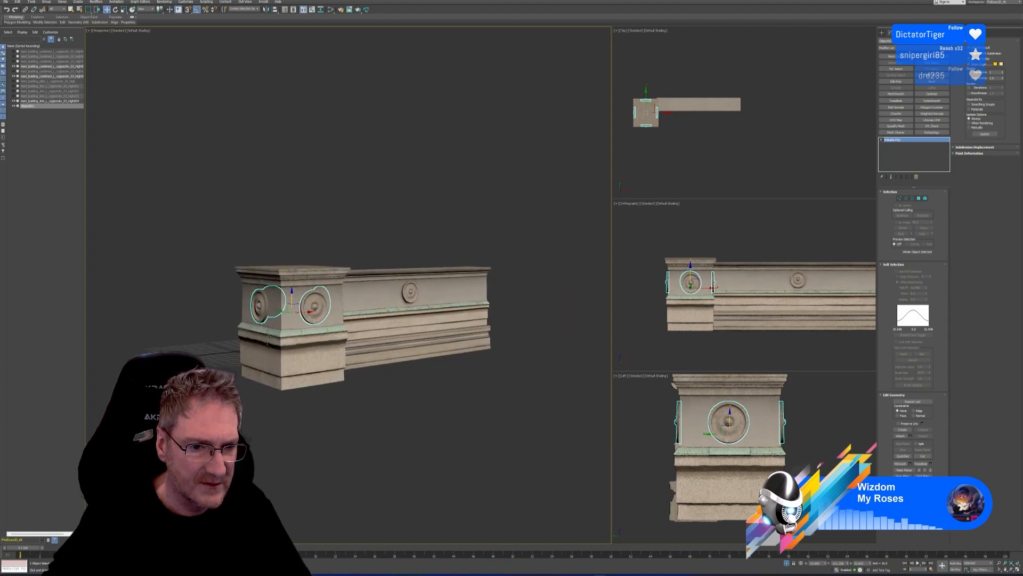
{"action": "middle_click_drag", "start_coordinate": [422, 458], "coordinate": [387, 459], "text": "alt"}
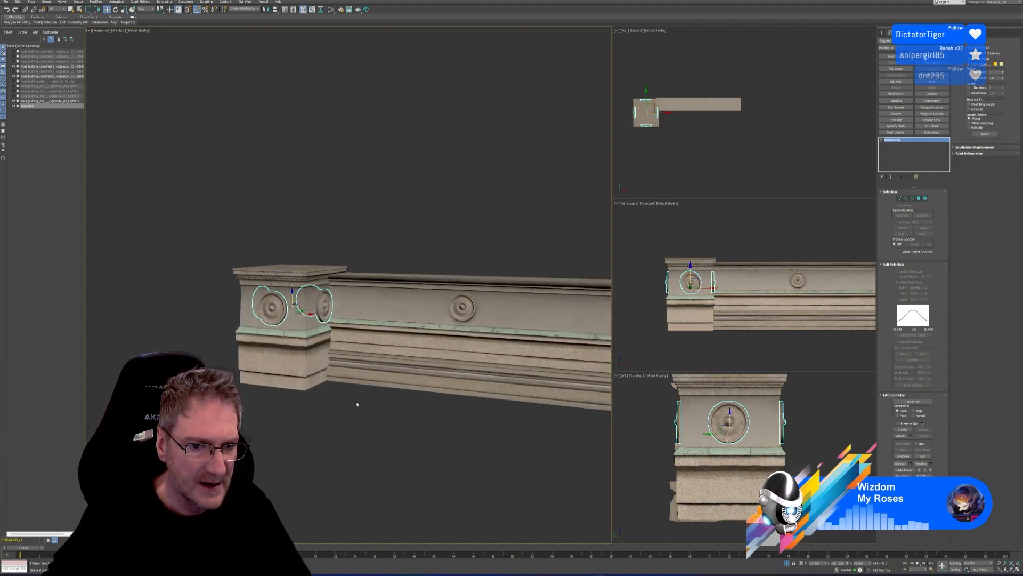
Step: Add the corner block to the medallion selection and move both in the top view to centre them across the long cornice's depth
{"action": "middle_click_drag", "start_coordinate": [727, 158], "coordinate": [742, 165]}
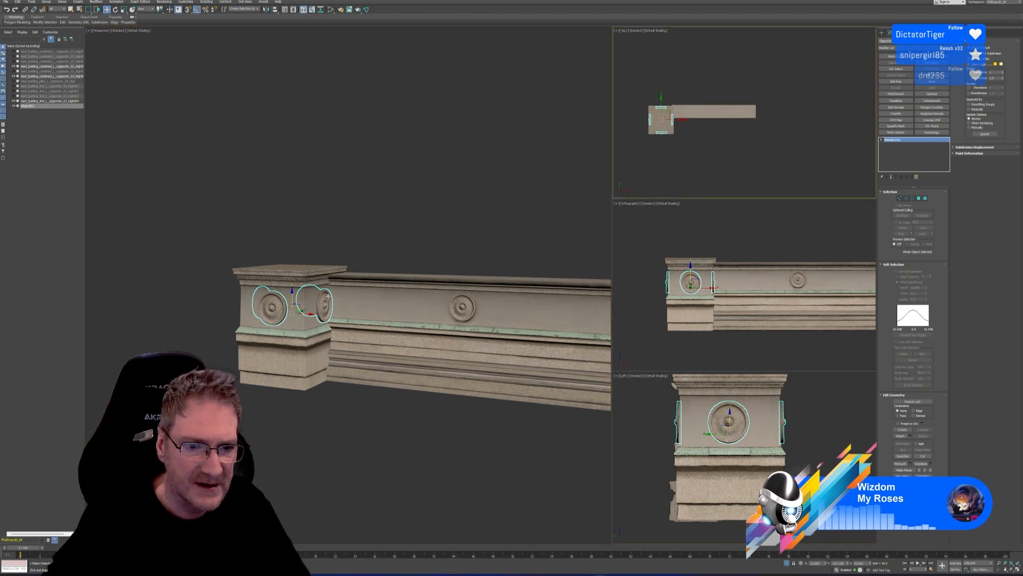
{"action": "left_click", "coordinate": [306, 271], "text": "ctrl"}
{"action": "middle_click_drag", "start_coordinate": [662, 168], "coordinate": [719, 156]}
{"action": "scroll", "coordinate": [671, 155], "scroll_direction": "up", "scroll_amount": 2}
{"action": "left_click_drag", "start_coordinate": [682, 111], "coordinate": [660, 125]}
{"action": "middle_click_drag", "start_coordinate": [434, 233], "coordinate": [405, 249], "text": "alt"}
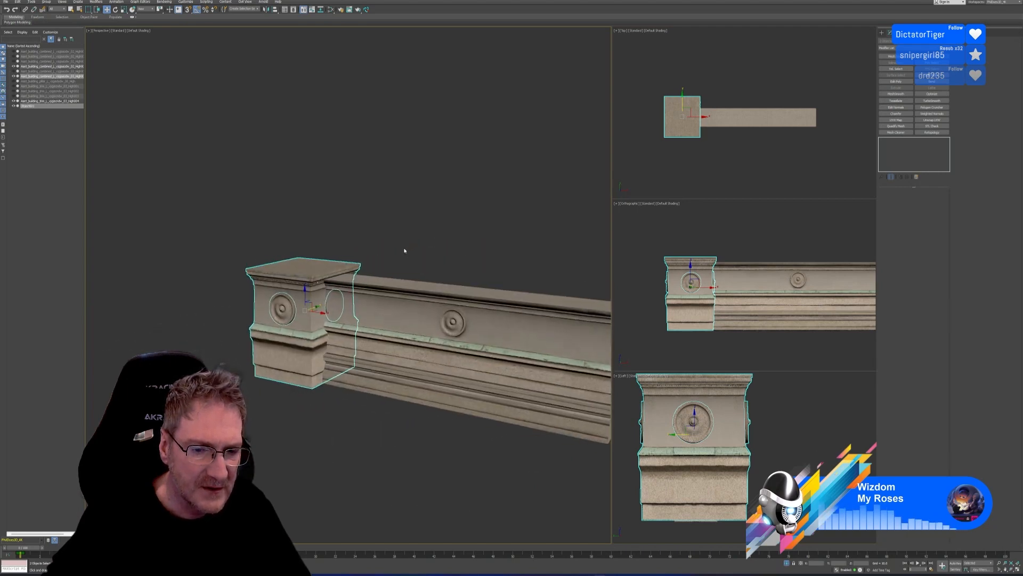
Step: Select only the detached medallions and isolate them from the rest of the building pieces
{"action": "left_click", "coordinate": [418, 226]}
{"action": "left_click", "coordinate": [283, 308]}
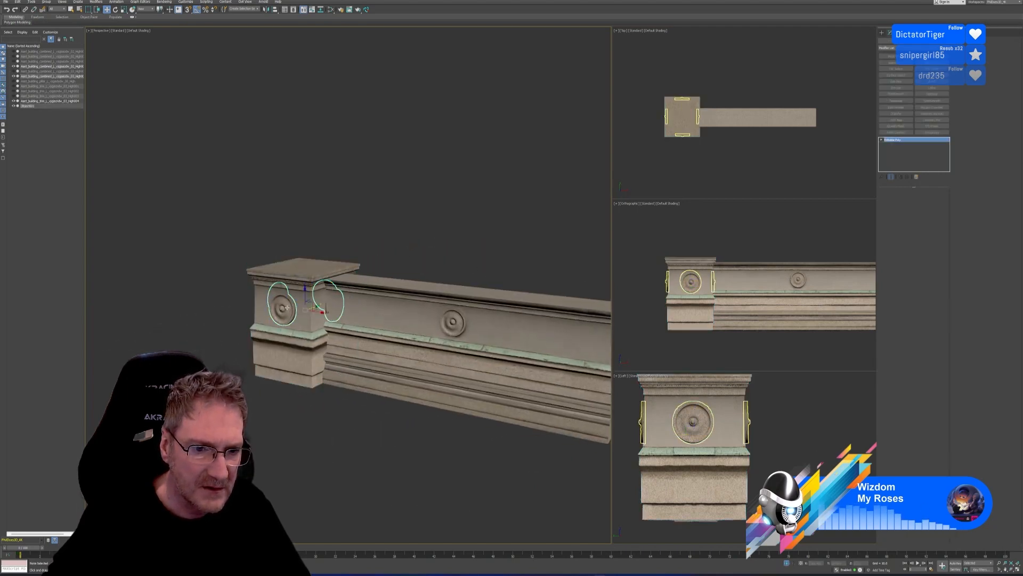
{"action": "left_click", "coordinate": [786, 563]}
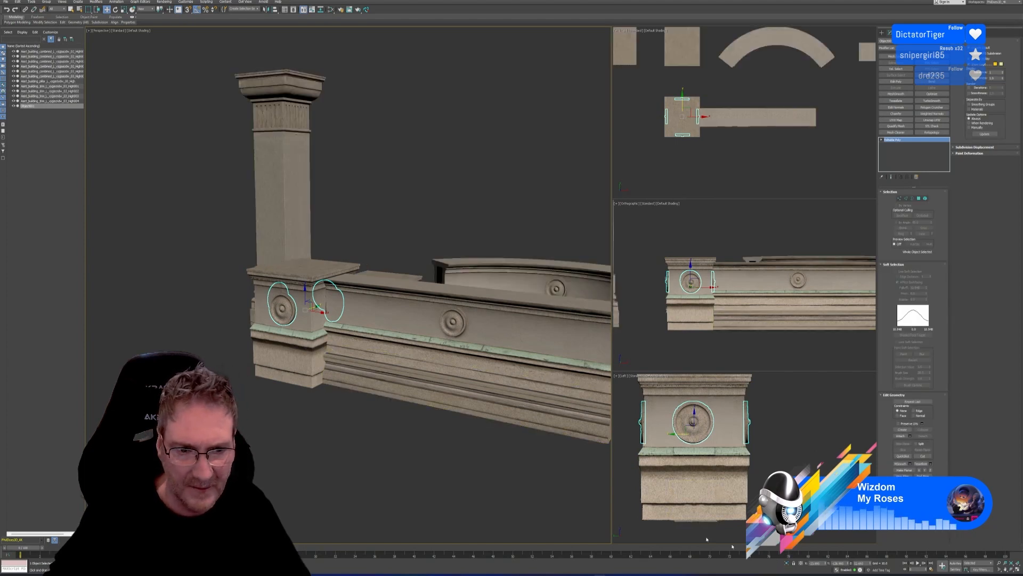
{"action": "left_click", "coordinate": [788, 564]}
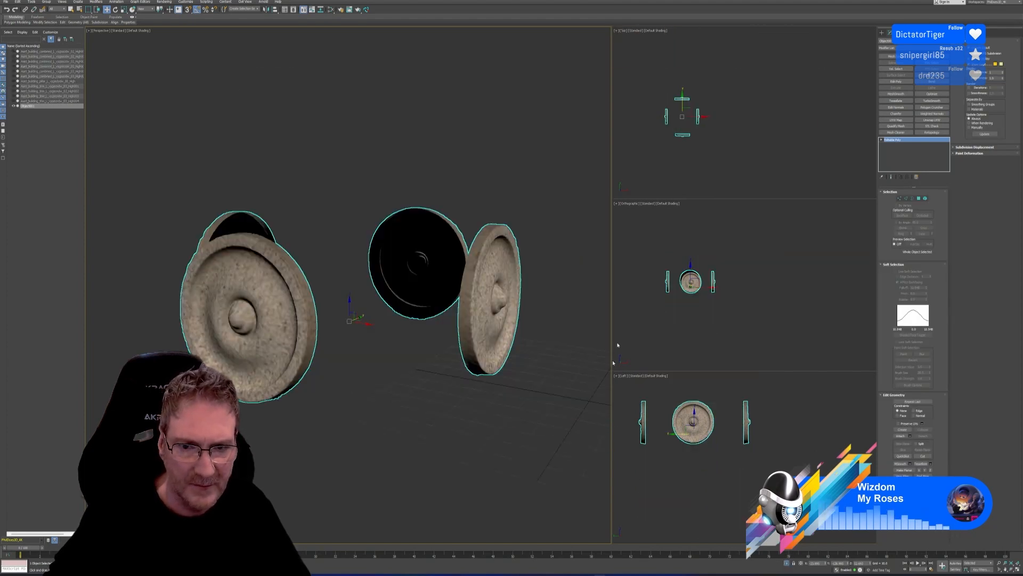
{"action": "middle_click_drag", "start_coordinate": [728, 122], "coordinate": [764, 118]}
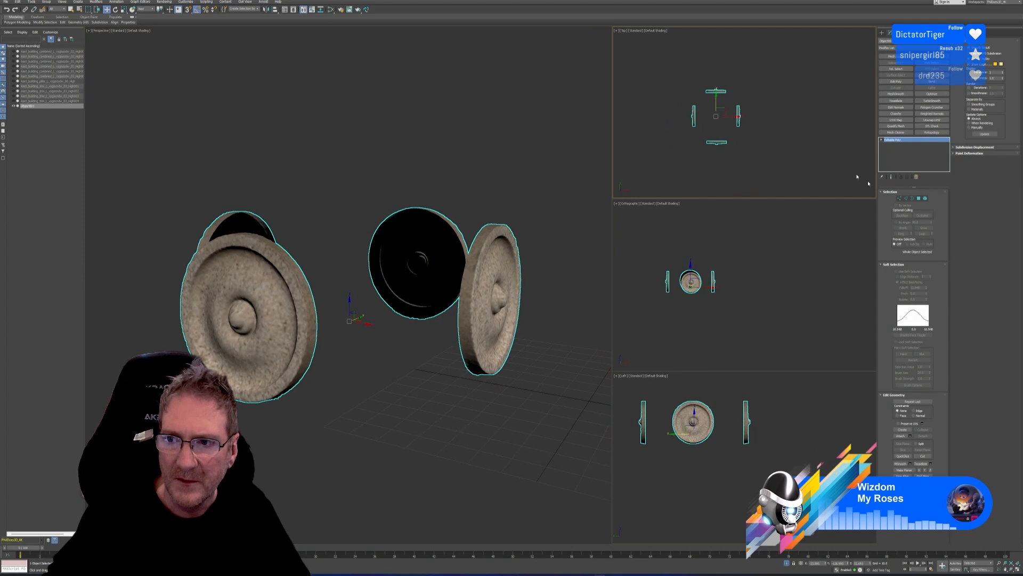
Step: Delete the two medallion elements on the block's sides that face along the long cornice's length
{"action": "left_click", "coordinate": [926, 198]}
{"action": "left_click_drag", "start_coordinate": [735, 108], "coordinate": [655, 132]}
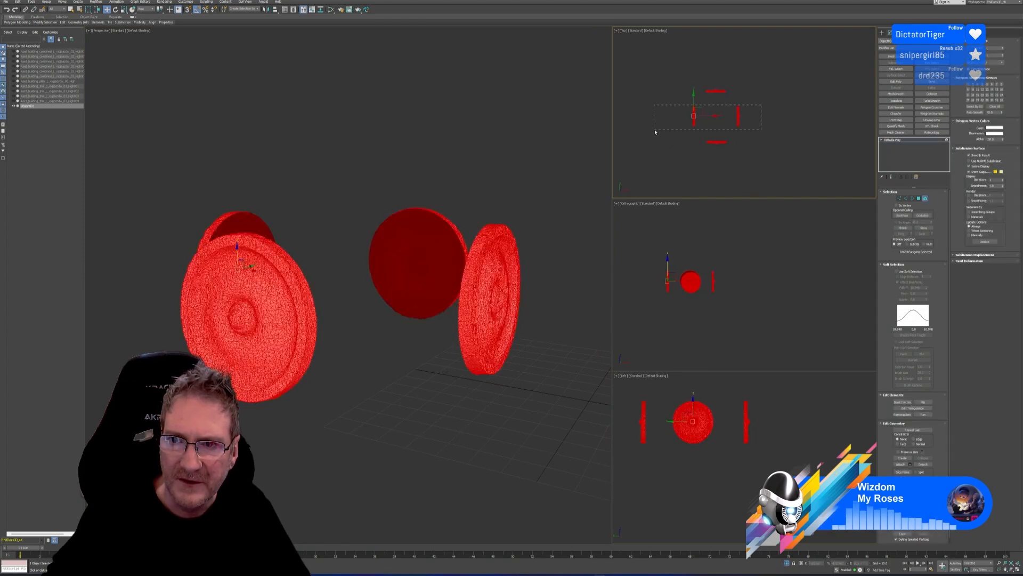
{"action": "left_click_drag", "start_coordinate": [837, 177], "coordinate": [836, 177]}
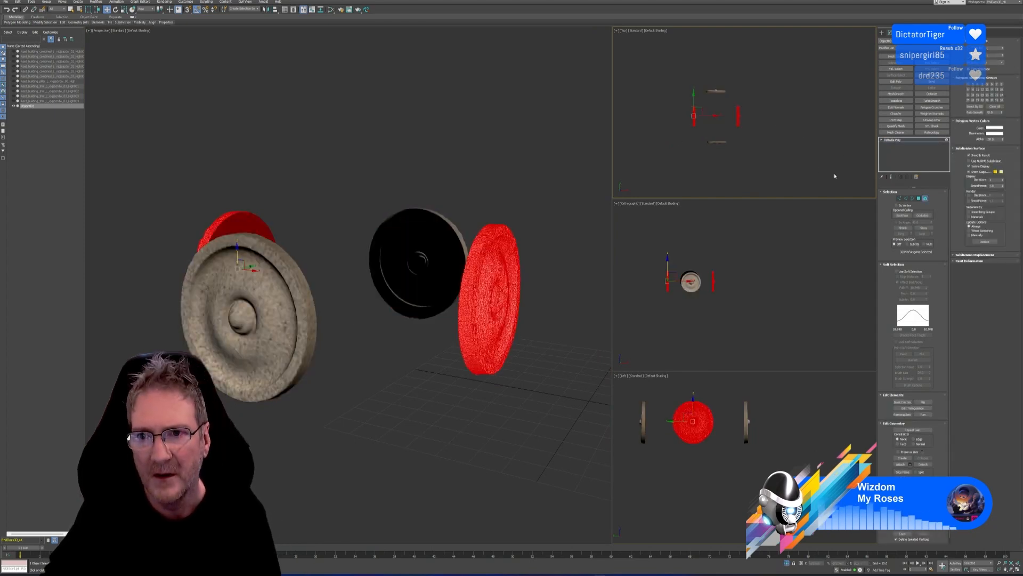
{"action": "key", "text": "Delete"}
{"action": "left_click", "coordinate": [925, 199]}
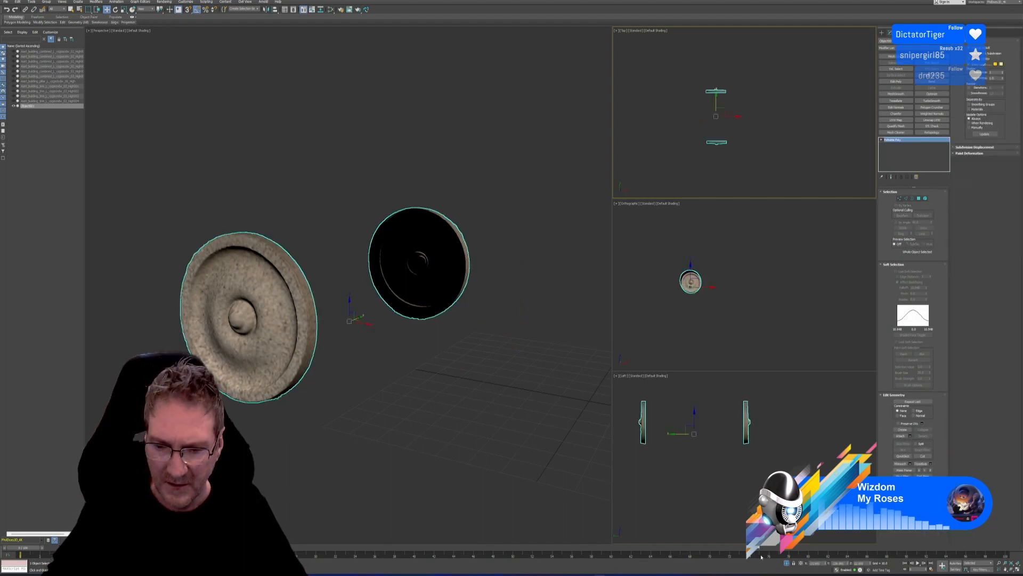
Step: Bring the hidden building pieces back and attach the two remaining medallions to the corner block
{"action": "left_click", "coordinate": [787, 564]}
{"action": "scroll", "coordinate": [382, 293], "scroll_direction": "down", "scroll_amount": 5}
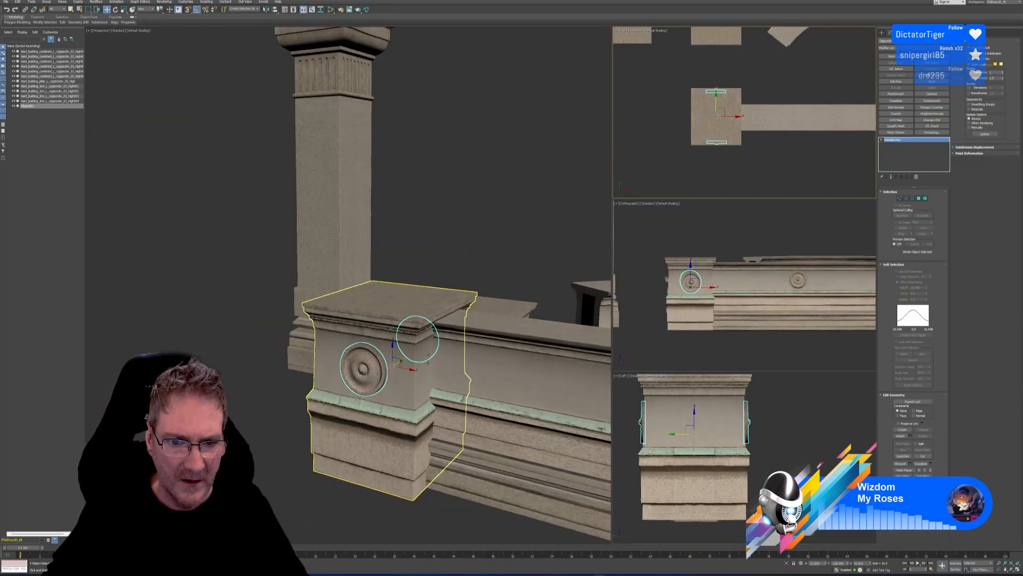
{"action": "scroll", "coordinate": [381, 293], "scroll_direction": "down", "scroll_amount": 3}
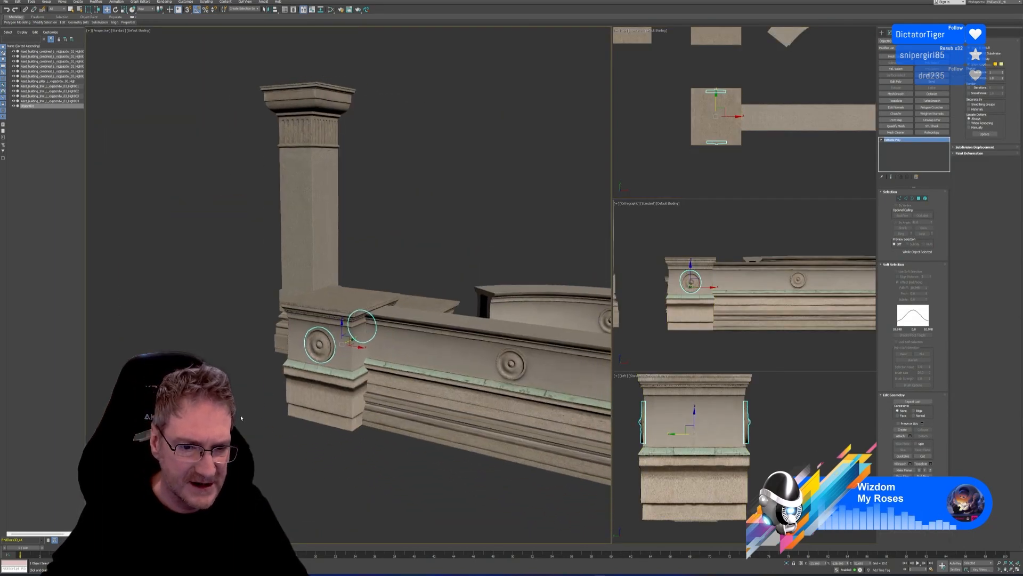
{"action": "left_click", "coordinate": [334, 369]}
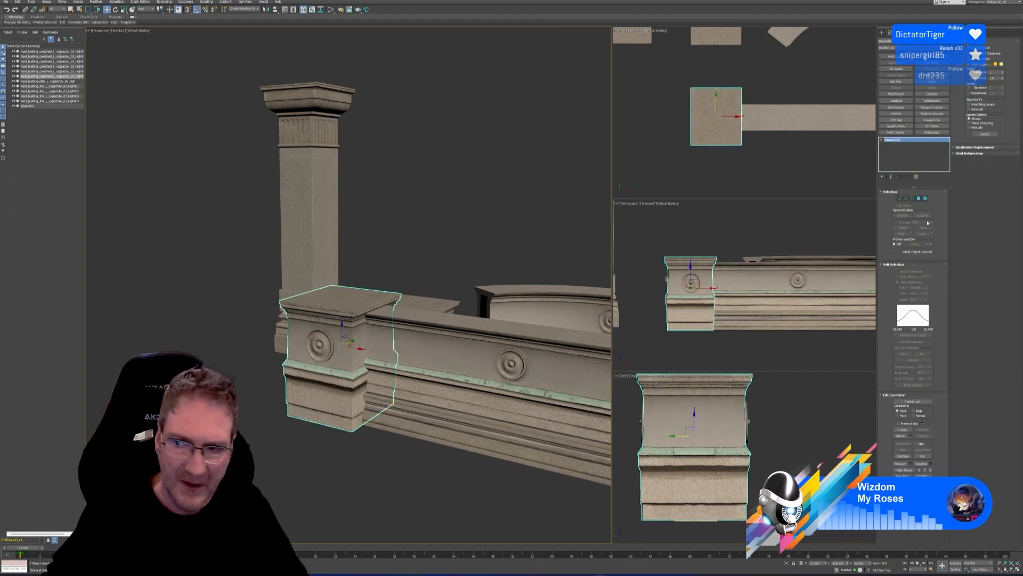
{"action": "left_click", "coordinate": [901, 436]}
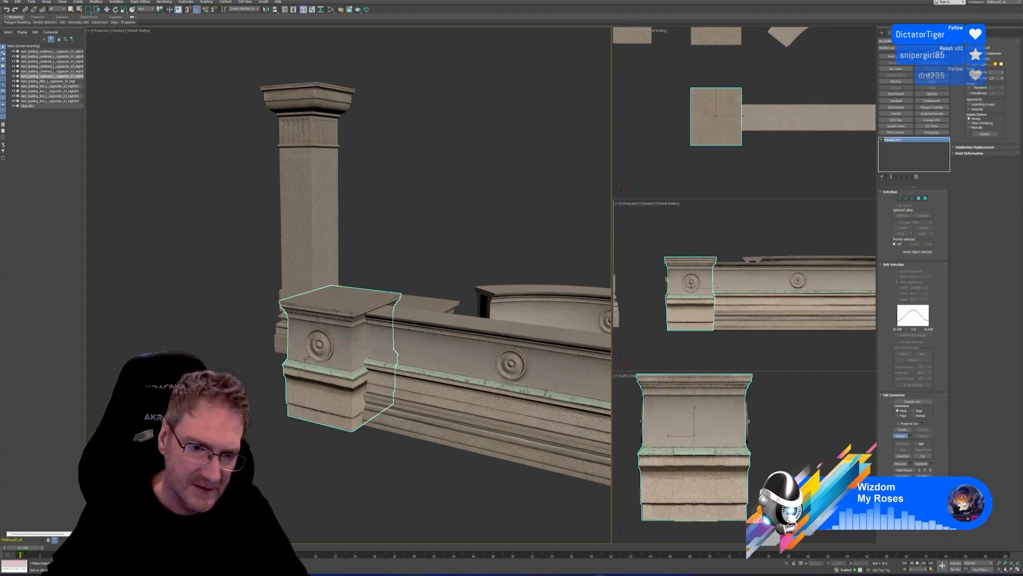
{"action": "left_click", "coordinate": [320, 344]}
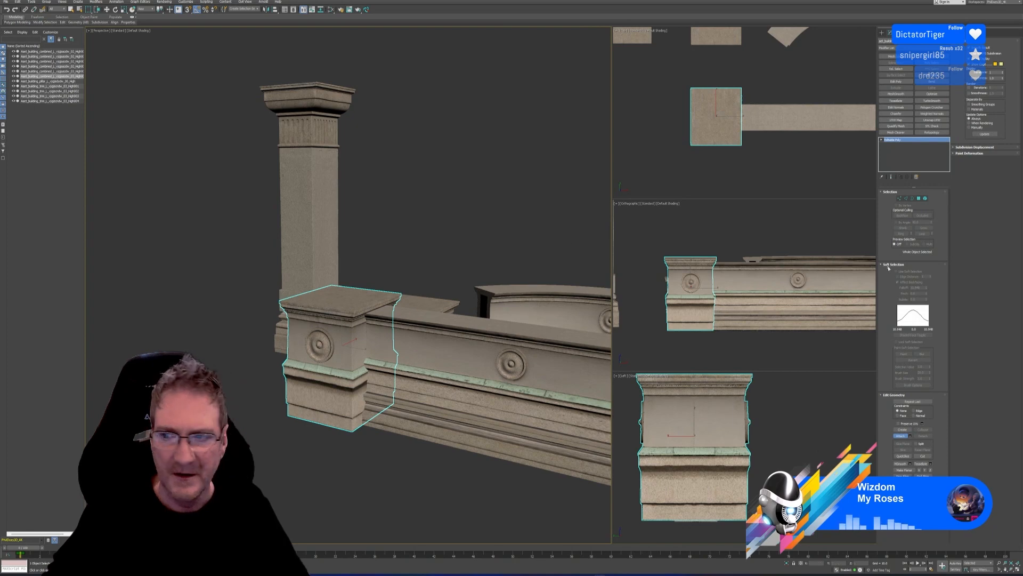
{"action": "left_click", "coordinate": [901, 436]}
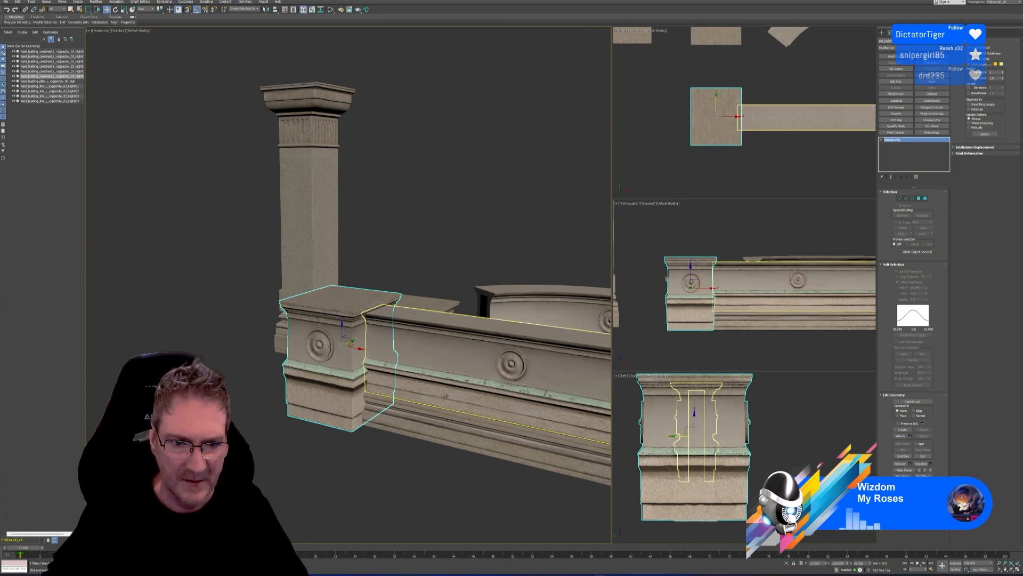
{"action": "scroll", "coordinate": [437, 401], "scroll_direction": "down", "scroll_amount": 2}
{"action": "mouse_move", "coordinate": [412, 424]}
{"action": "middle_mouse_down", "text": "alt"}
{"action": "mouse_move", "coordinate": [428, 411]}
{"action": "mouse_move", "coordinate": [413, 407]}
{"action": "middle_mouse_up", "text": "alt"}
{"action": "scroll", "coordinate": [387, 376], "scroll_direction": "up", "scroll_amount": 3}
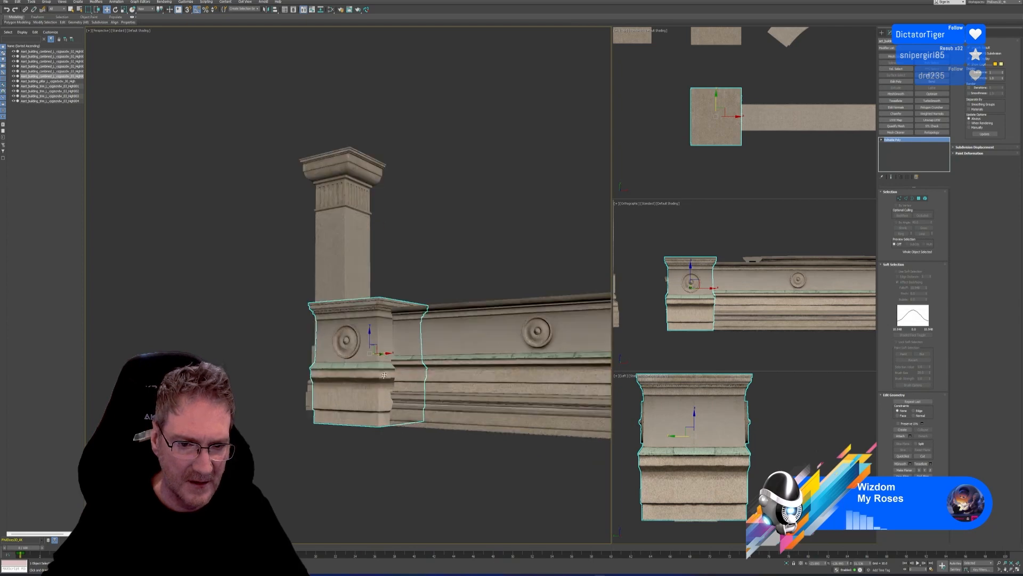
Step: Undo attaching the two medallions to the corner block so they are separate from it again
{"action": "middle_click_drag", "start_coordinate": [388, 340], "coordinate": [391, 350]}
{"action": "scroll", "coordinate": [391, 350], "scroll_direction": "up", "scroll_amount": 3}
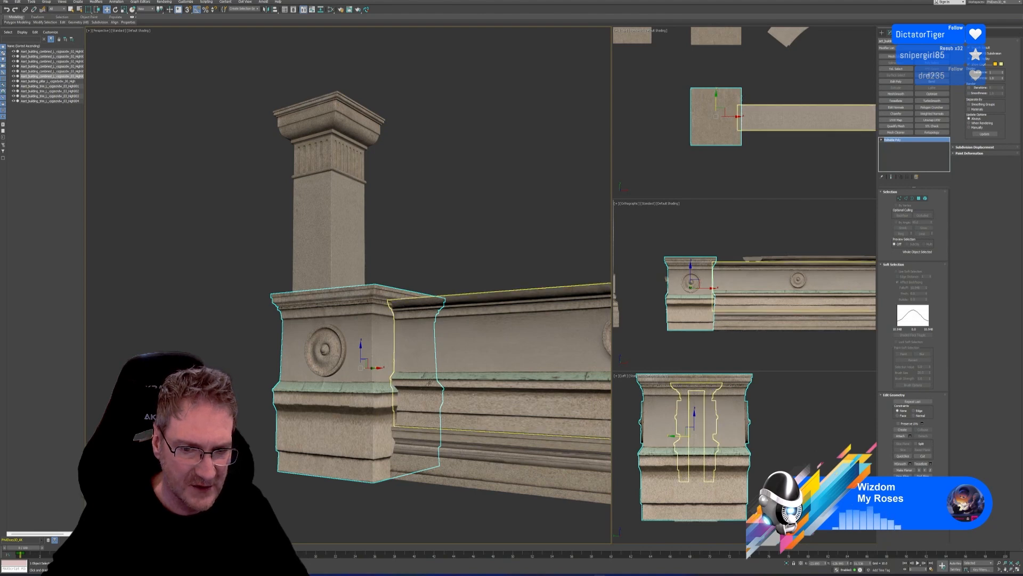
{"action": "middle_click_drag", "start_coordinate": [428, 382], "coordinate": [394, 351]}
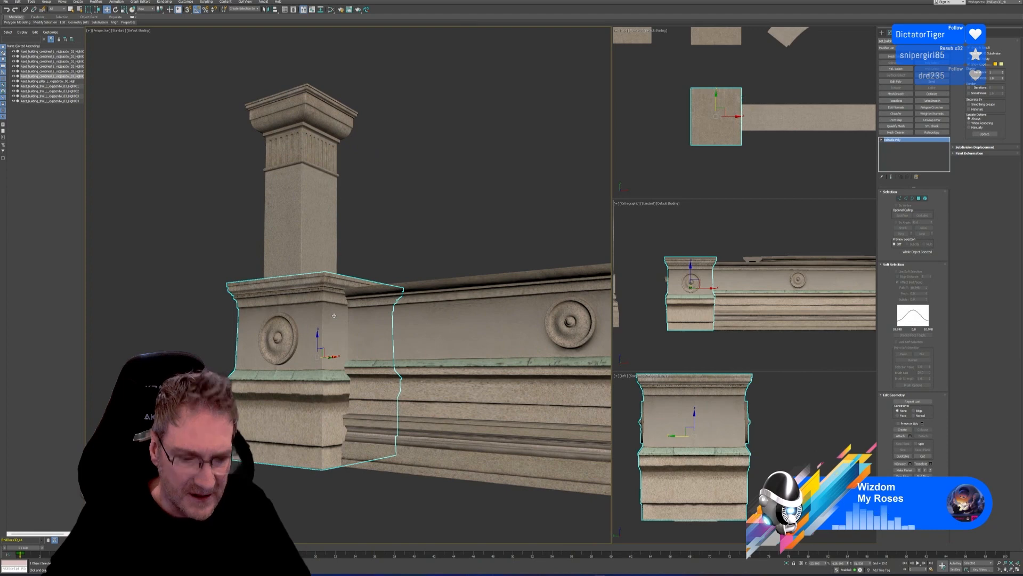
{"action": "key", "text": "ctrl+z"}
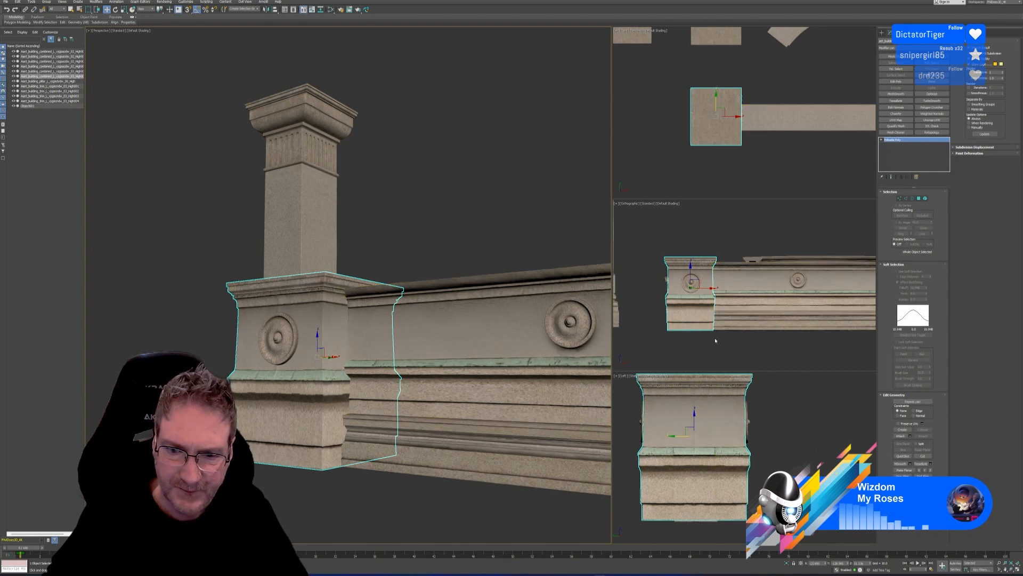
Step: Select the vertices of the corner block's top rim in the front view and turn on soft selection
{"action": "middle_click_drag", "start_coordinate": [720, 341], "coordinate": [723, 339]}
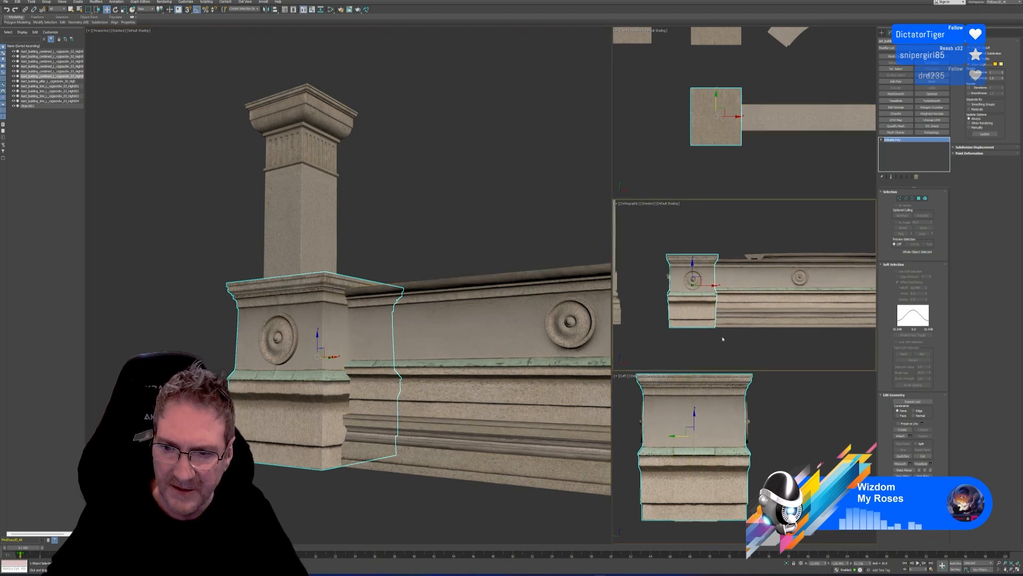
{"action": "left_click", "coordinate": [900, 199]}
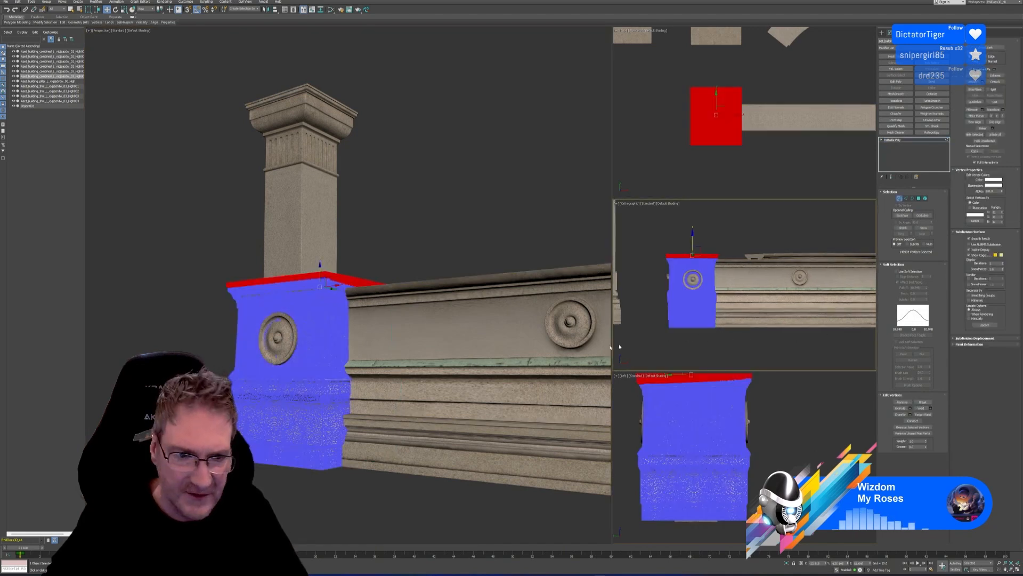
{"action": "left_click", "coordinate": [657, 256]}
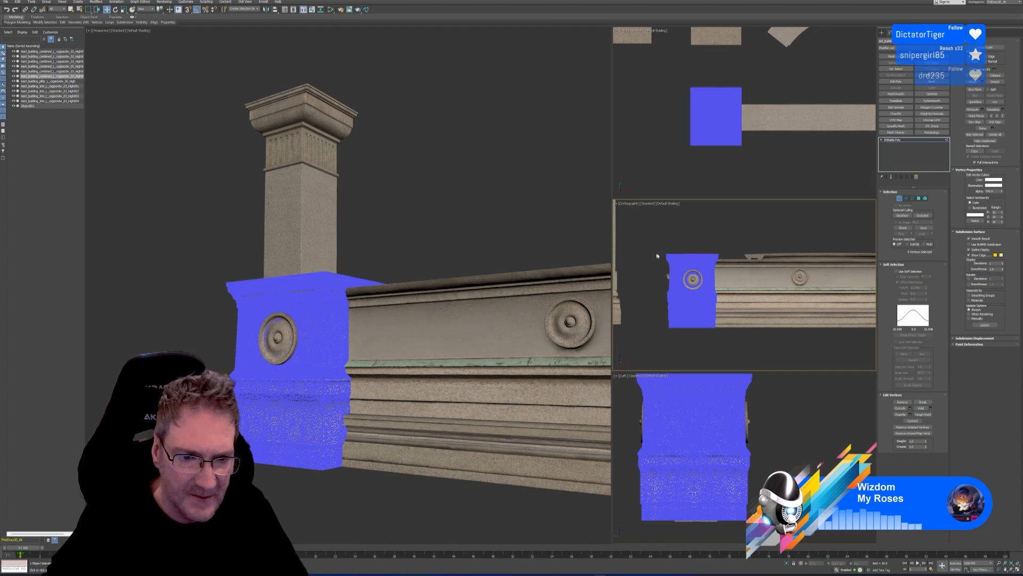
{"action": "left_click", "coordinate": [900, 198]}
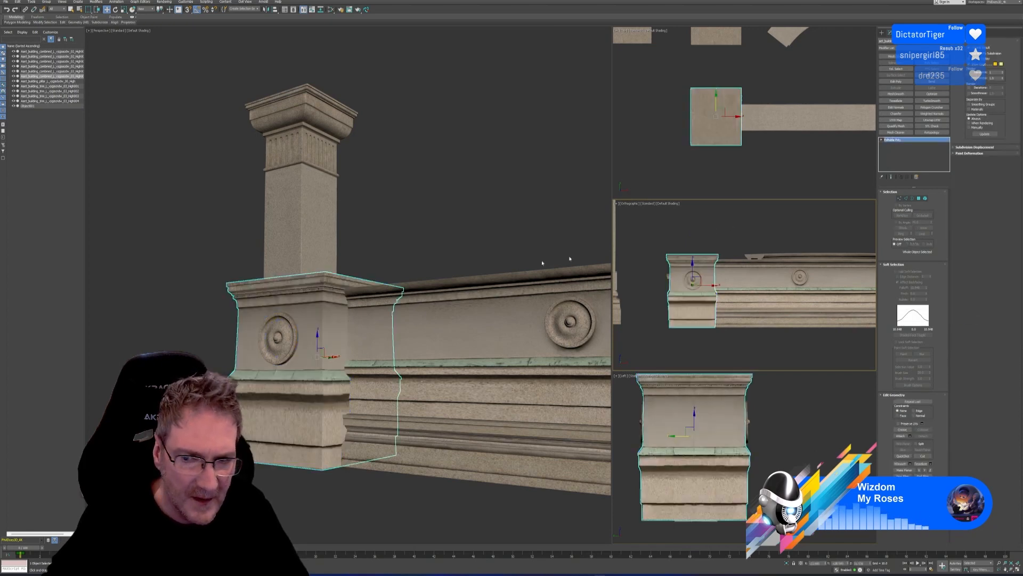
{"action": "left_click", "coordinate": [900, 198]}
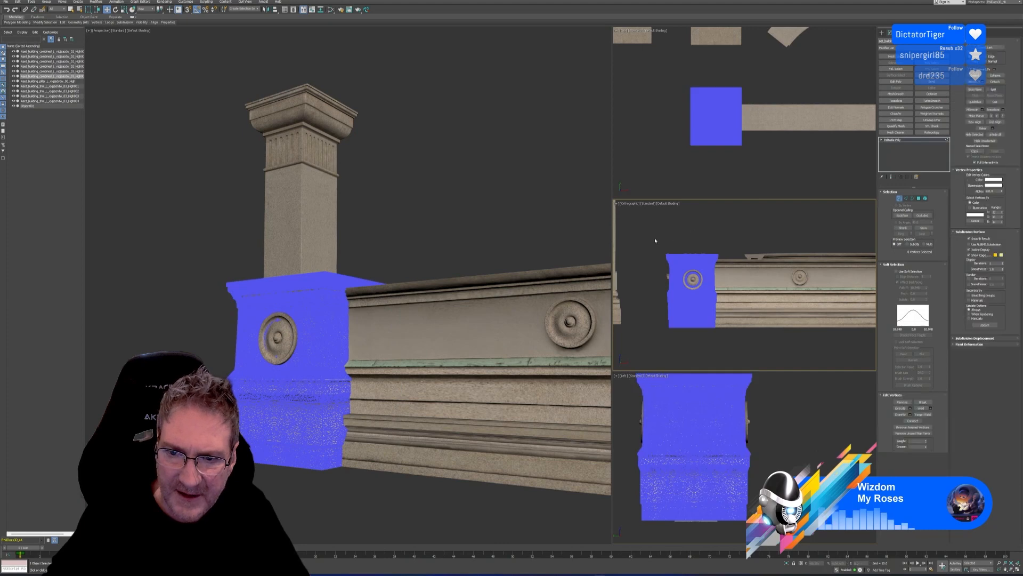
{"action": "left_click_drag", "start_coordinate": [656, 238], "coordinate": [775, 265]}
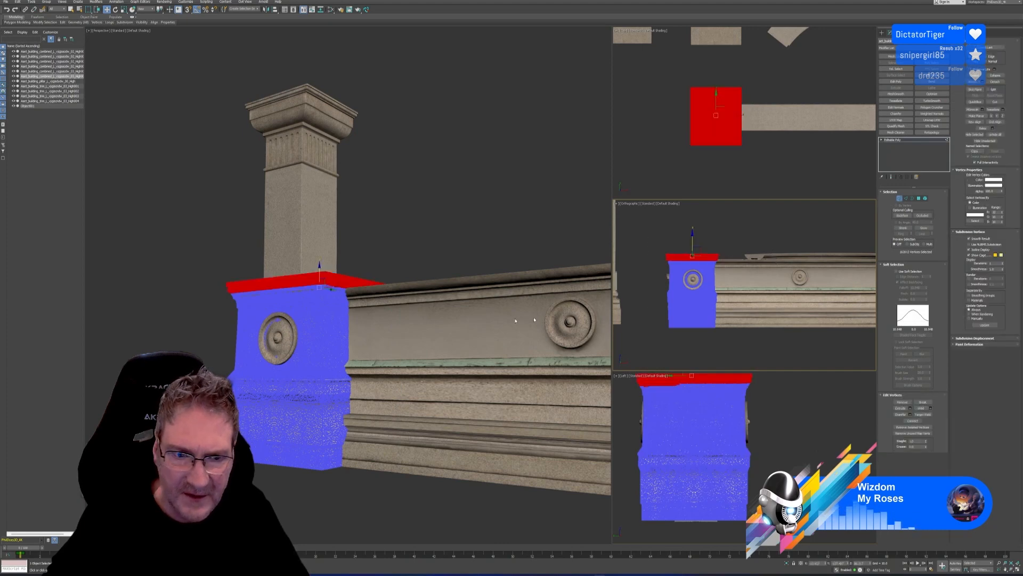
{"action": "left_click", "coordinate": [899, 272]}
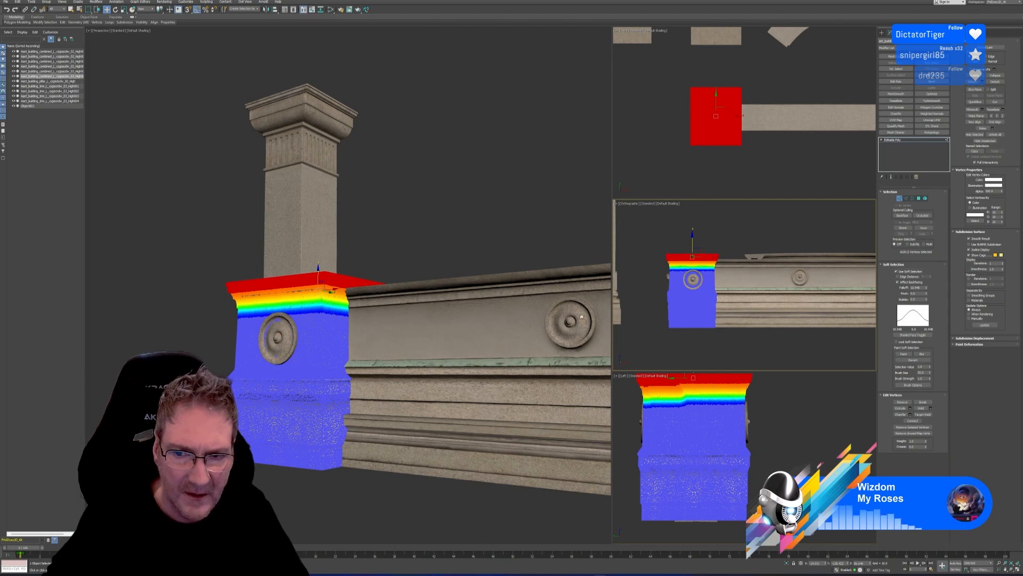
Step: Extend the soft vertex selection down over the block's whole upper moulding and lower it towards the cornice's top mouldings
{"action": "scroll", "coordinate": [373, 296], "scroll_direction": "up", "scroll_amount": 6}
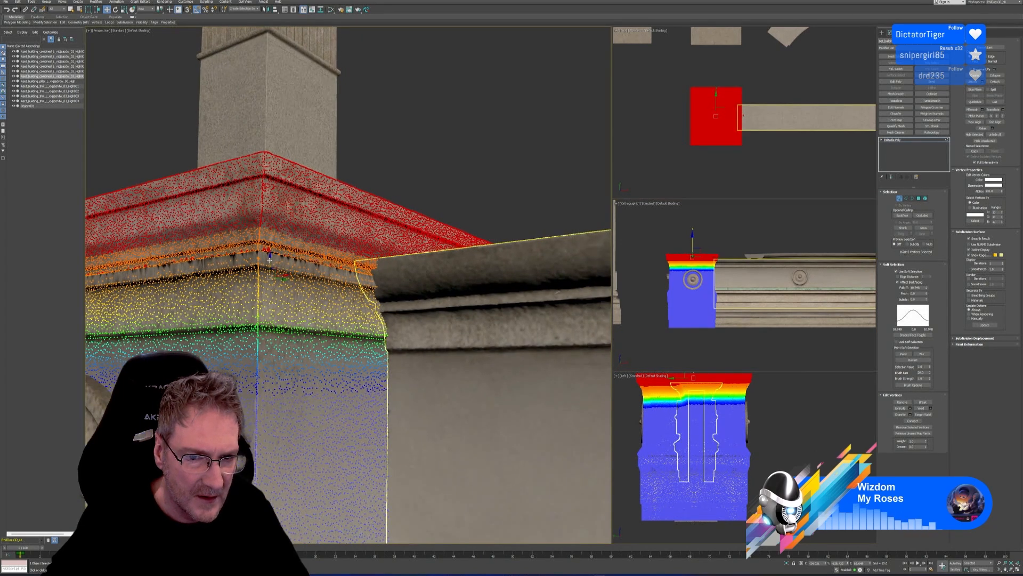
{"action": "left_click_drag", "start_coordinate": [270, 257], "coordinate": [269, 263]}
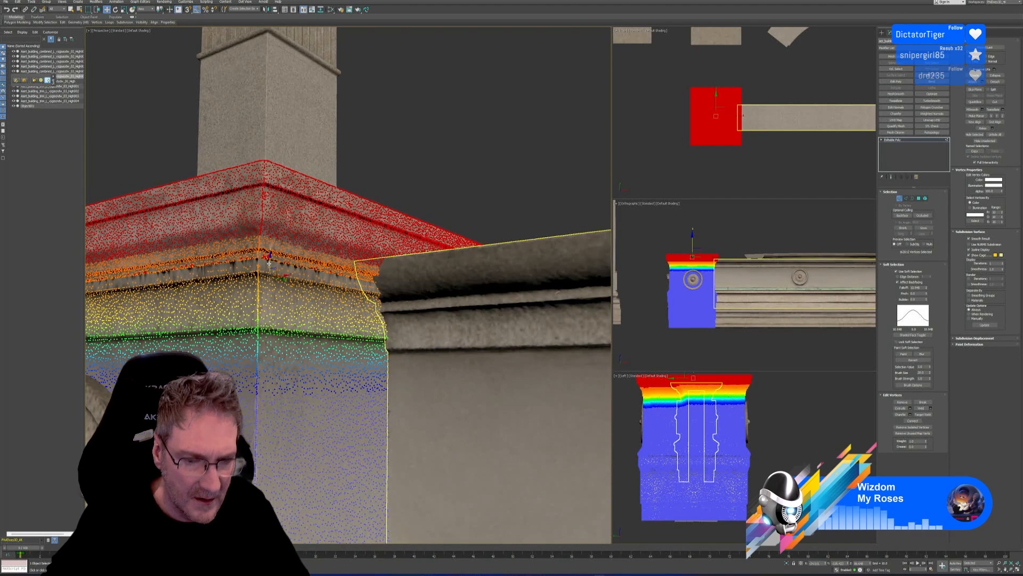
{"action": "left_click_drag", "start_coordinate": [648, 229], "coordinate": [748, 272]}
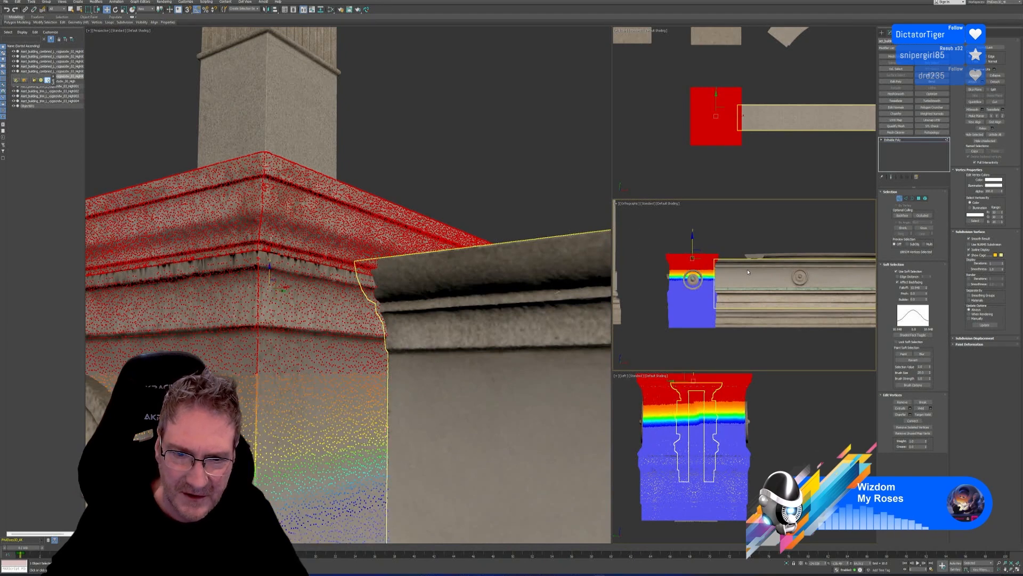
{"action": "middle_click_drag", "start_coordinate": [341, 319], "coordinate": [262, 292], "text": "alt"}
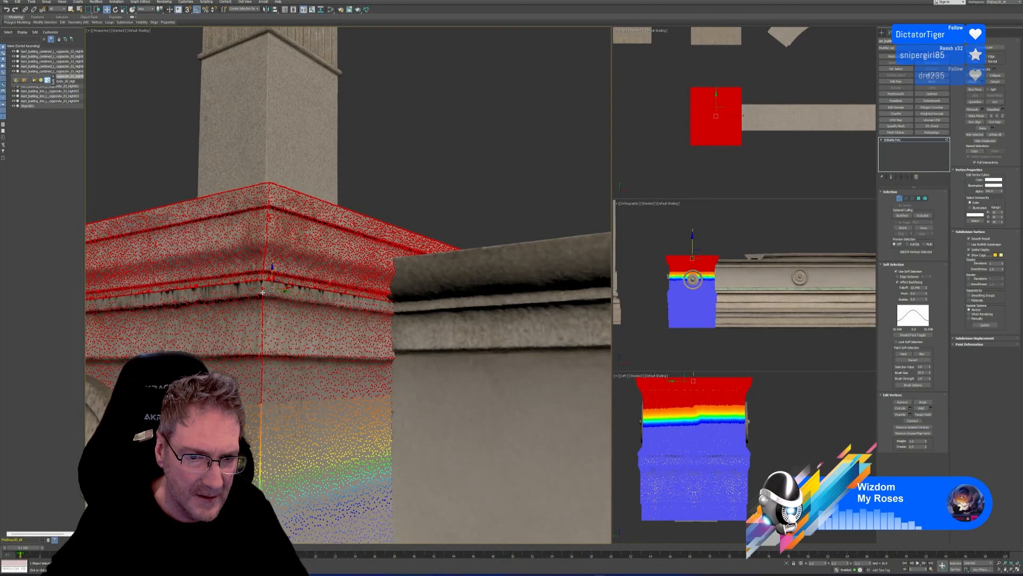
Step: Soft-select the corner block's flat middle section behind the medallion and raise it slightly to line its upper trim up with the cornice
{"action": "scroll", "coordinate": [676, 300], "scroll_direction": "up", "scroll_amount": 5}
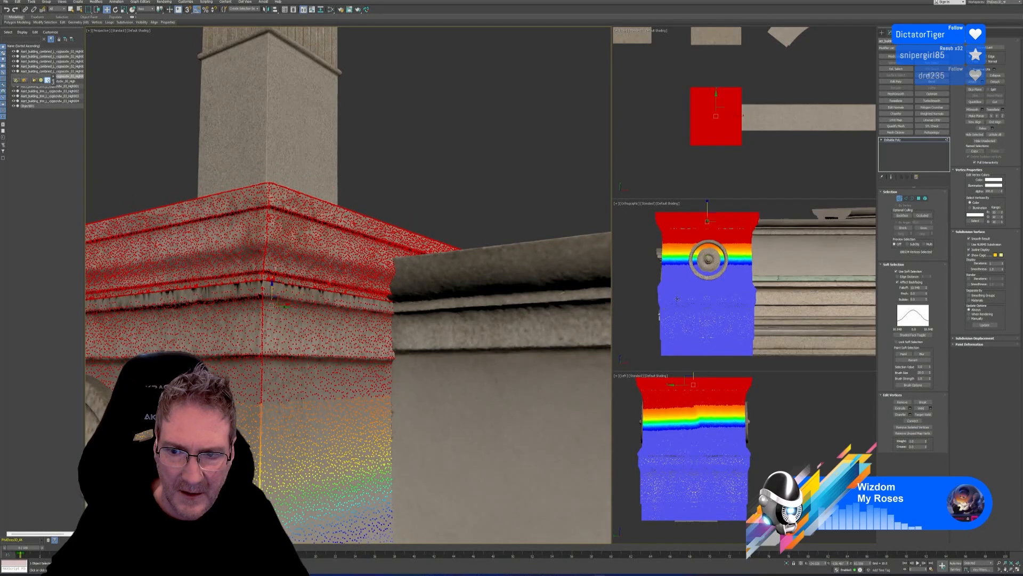
{"action": "left_click_drag", "start_coordinate": [633, 292], "coordinate": [748, 293]}
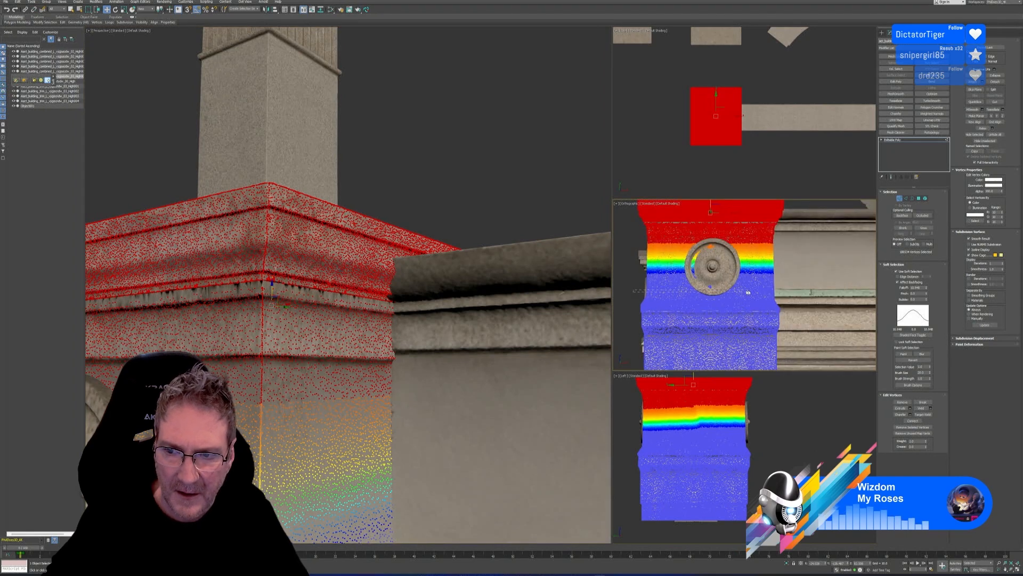
{"action": "left_click_drag", "start_coordinate": [830, 262], "coordinate": [828, 263]}
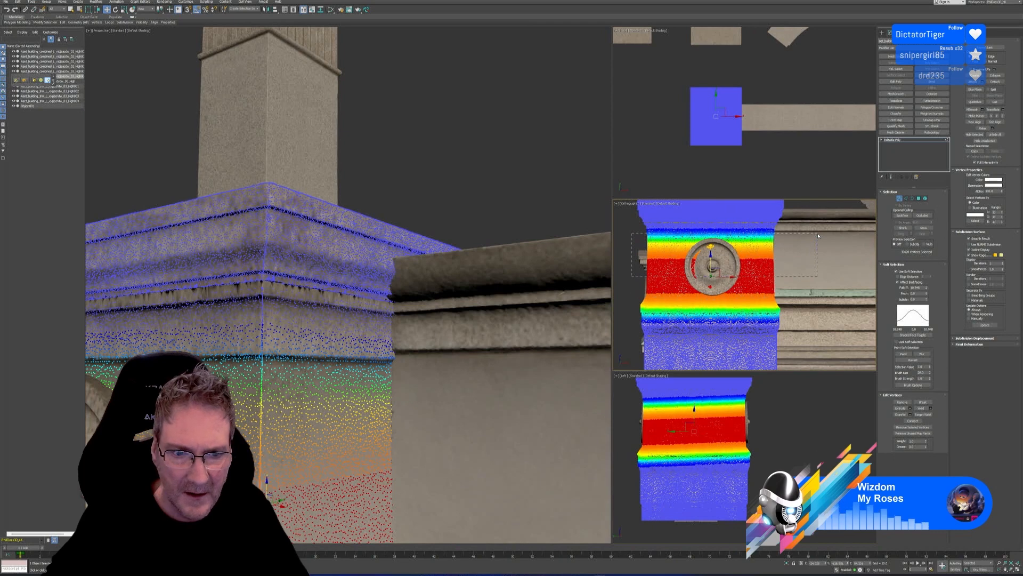
{"action": "left_click_drag", "start_coordinate": [819, 235], "coordinate": [819, 236]}
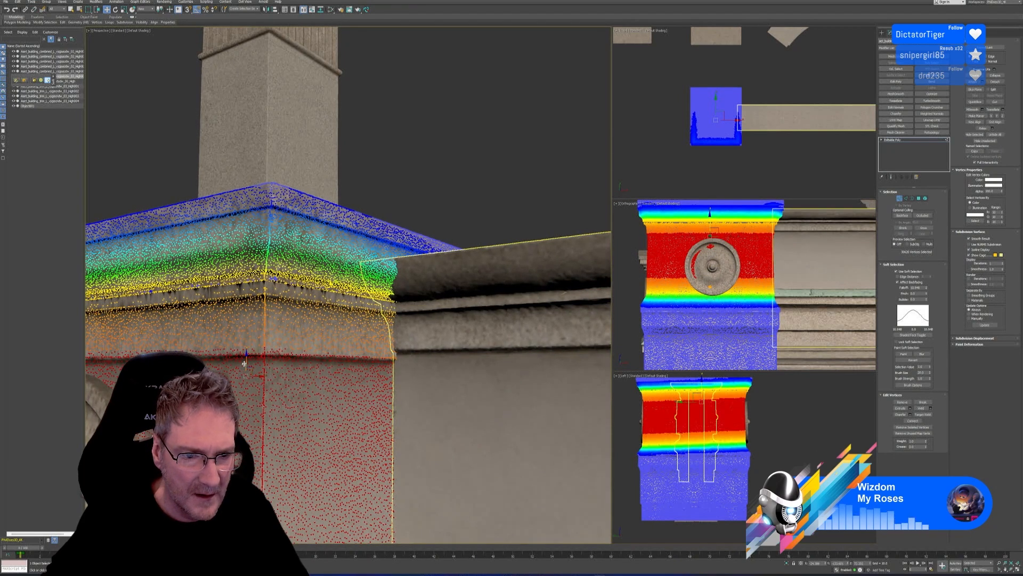
{"action": "left_click_drag", "start_coordinate": [246, 358], "coordinate": [244, 354]}
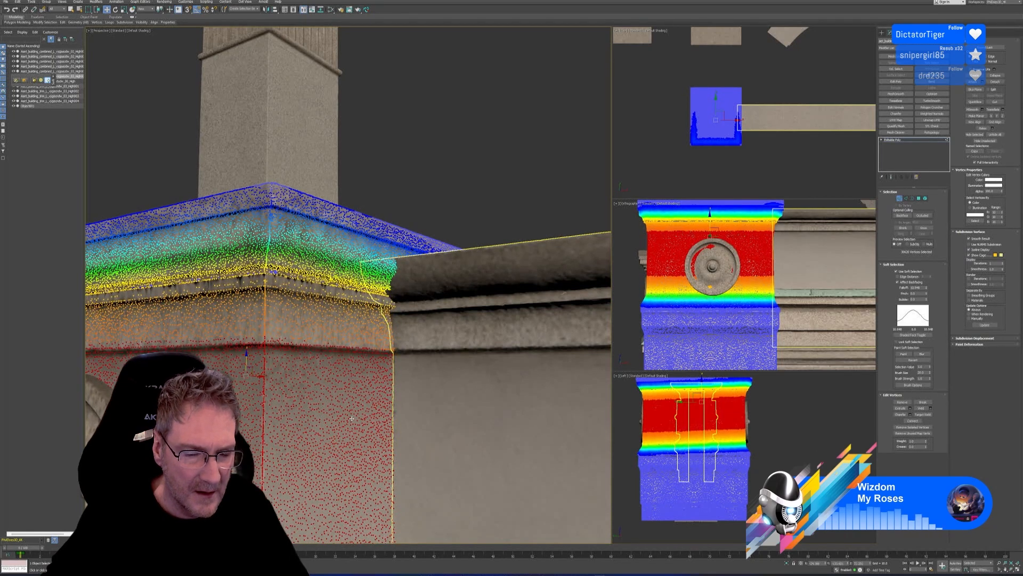
Step: Soft-select the moulded band below the medallion and raise it until its ledge approaches the height of the cornice's green ledge
{"action": "middle_click_drag", "start_coordinate": [351, 418], "coordinate": [454, 317], "text": "alt"}
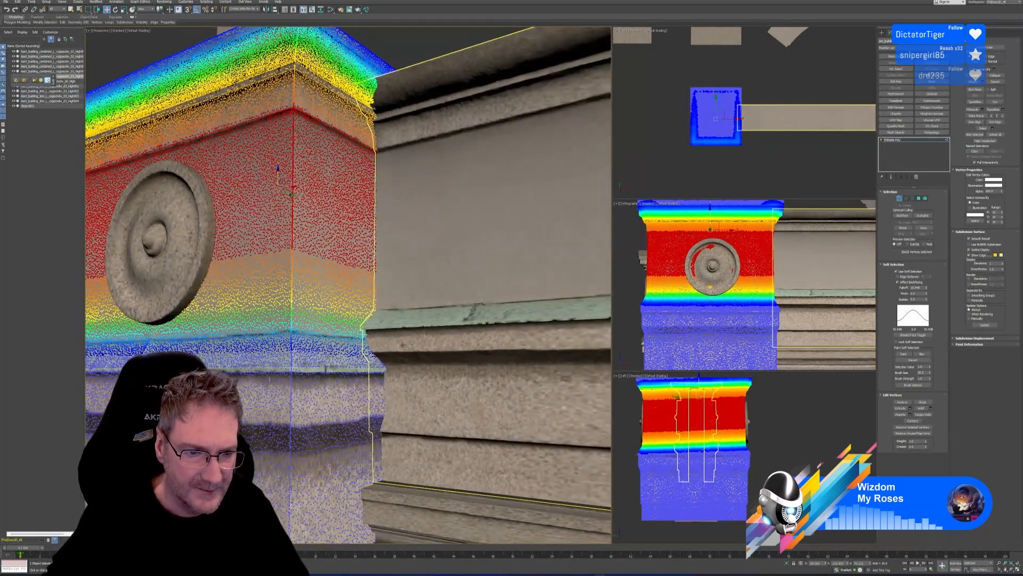
{"action": "middle_click_drag", "start_coordinate": [709, 321], "coordinate": [714, 322]}
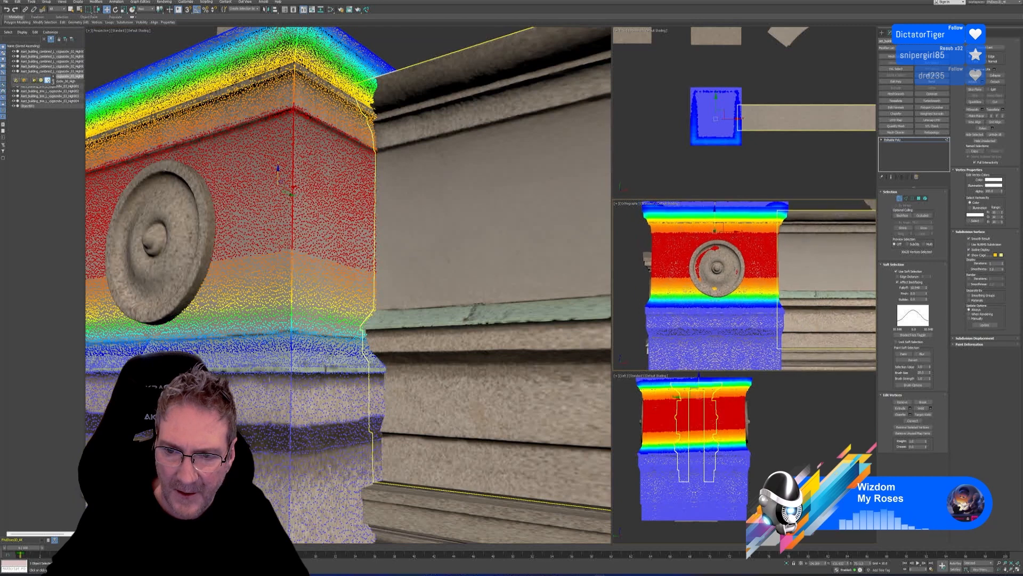
{"action": "scroll", "coordinate": [638, 331], "scroll_direction": "down", "scroll_amount": 2}
{"action": "middle_click_drag", "start_coordinate": [665, 357], "coordinate": [684, 315]}
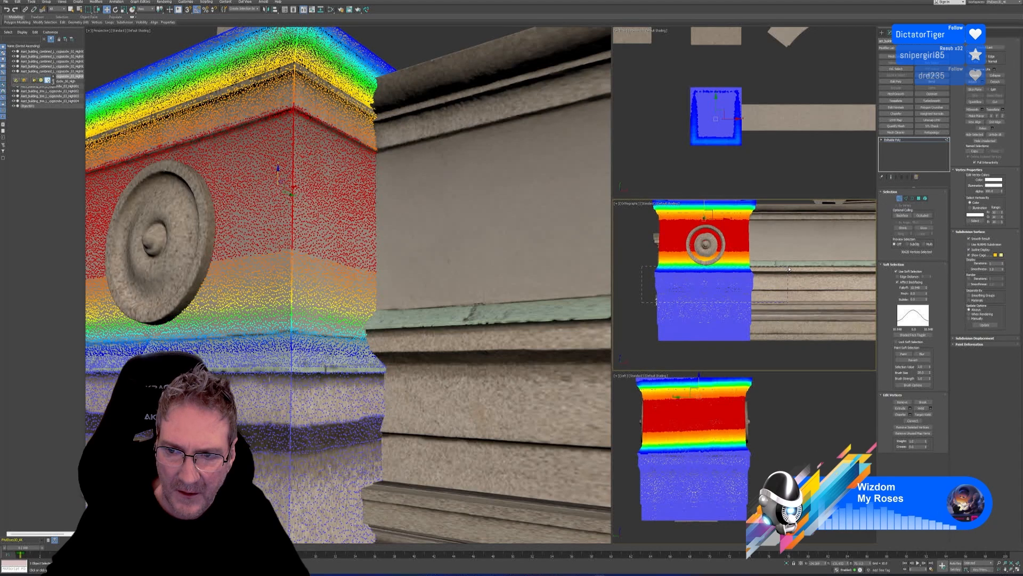
{"action": "left_click_drag", "start_coordinate": [788, 269], "coordinate": [789, 269]}
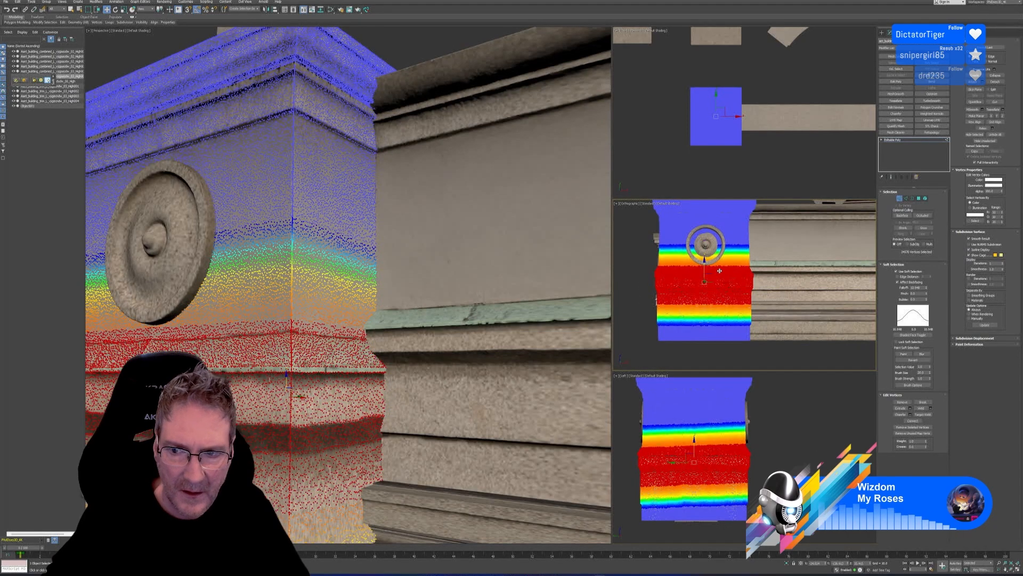
{"action": "middle_click_drag", "start_coordinate": [421, 310], "coordinate": [368, 292], "text": "alt"}
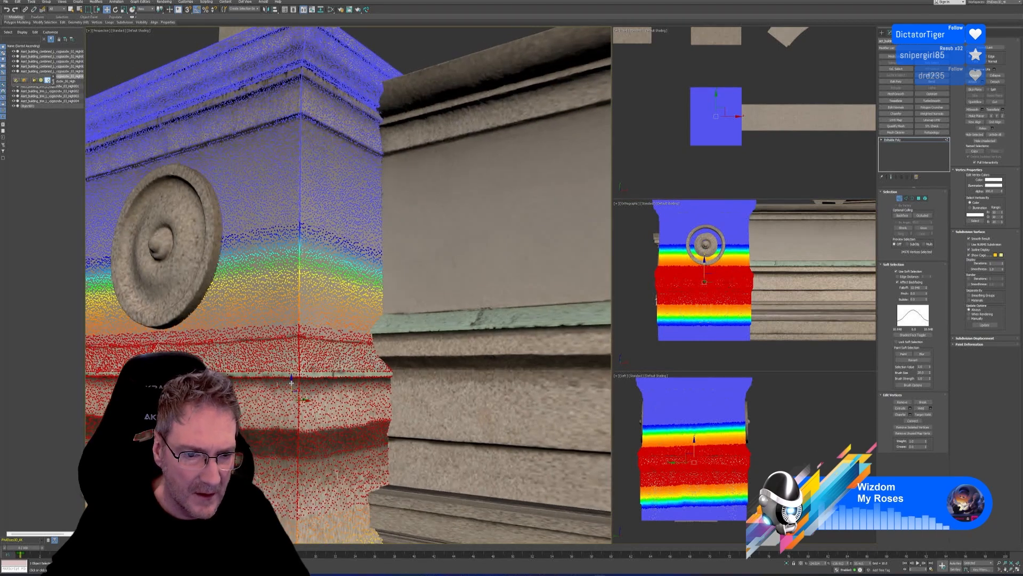
{"action": "left_click_drag", "start_coordinate": [292, 381], "coordinate": [296, 353]}
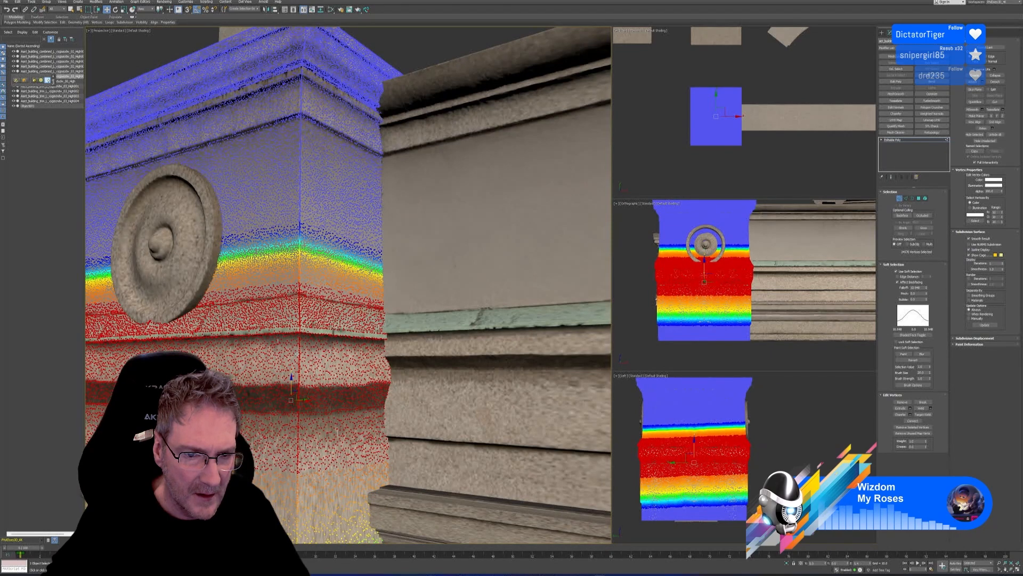
{"action": "left_click_drag", "start_coordinate": [297, 354], "coordinate": [295, 359]}
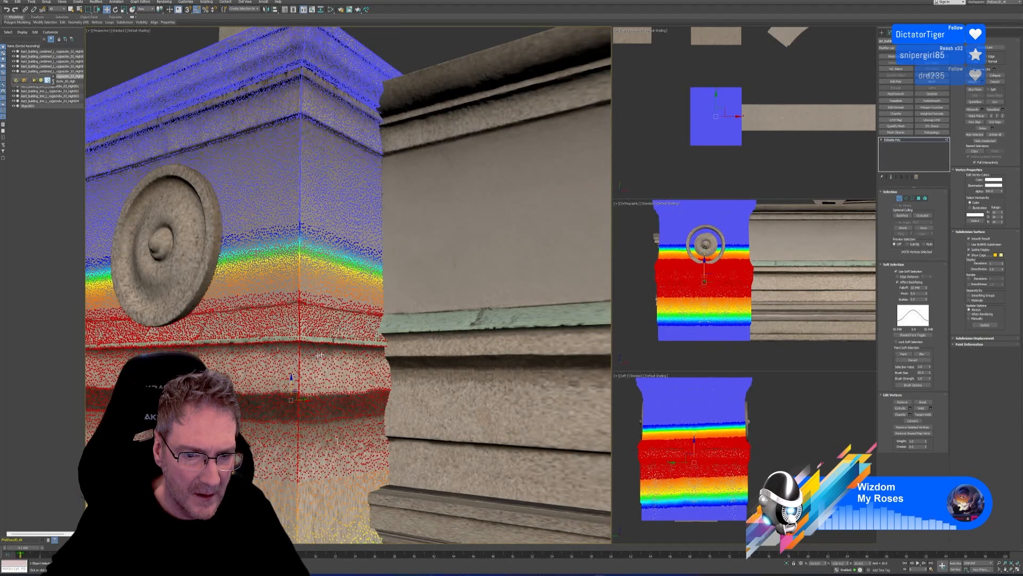
Step: Reselect the block's lower band from the green ledge down, narrow the soft selection falloff, raise the band slightly and leave vertex editing
{"action": "middle_click_drag", "start_coordinate": [727, 292], "coordinate": [733, 293]}
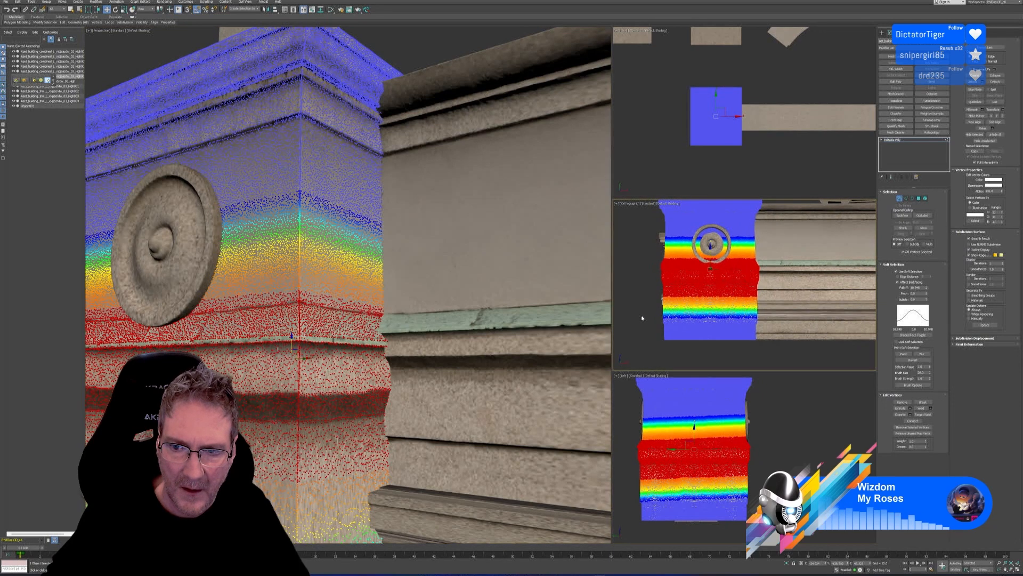
{"action": "left_click_drag", "start_coordinate": [795, 276], "coordinate": [797, 270]}
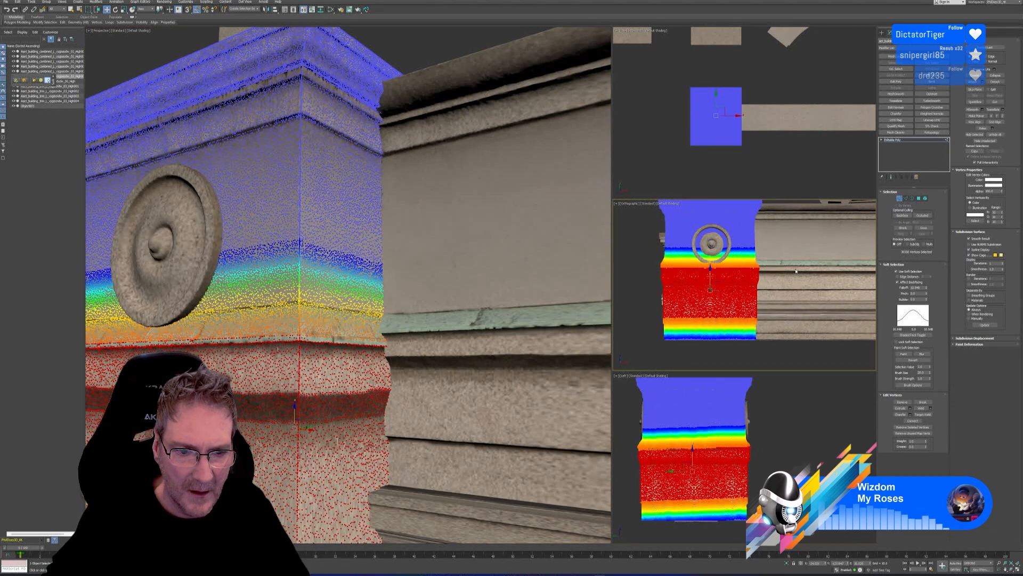
{"action": "middle_click_drag", "start_coordinate": [452, 335], "coordinate": [453, 335]}
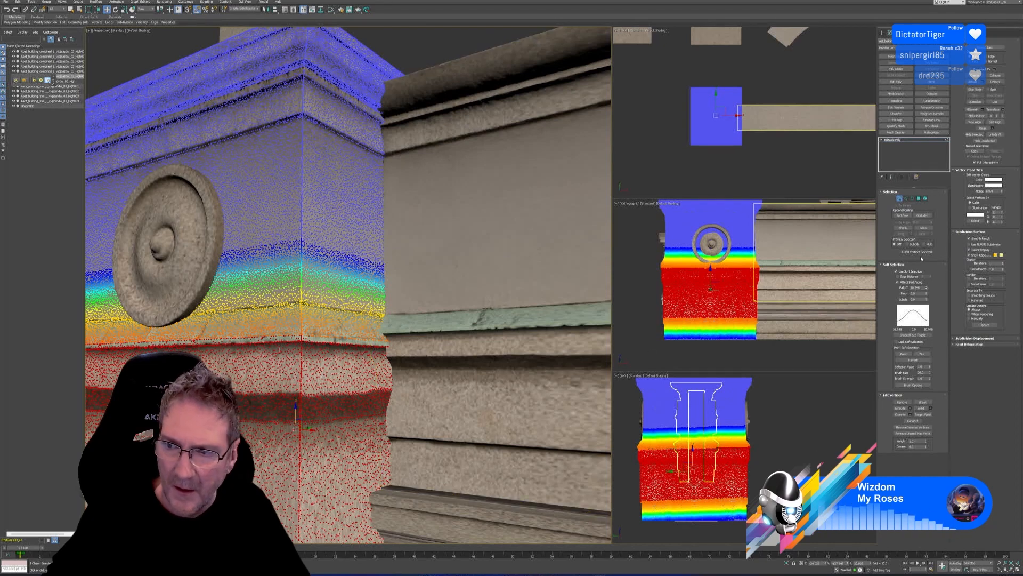
{"action": "left_click_drag", "start_coordinate": [926, 289], "coordinate": [894, 320]}
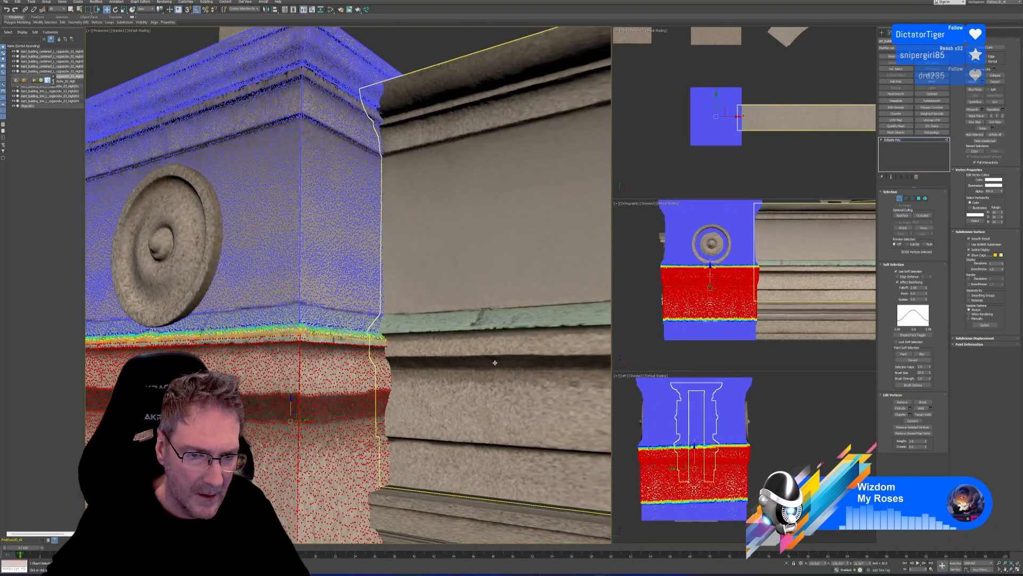
{"action": "left_click_drag", "start_coordinate": [290, 404], "coordinate": [290, 399]}
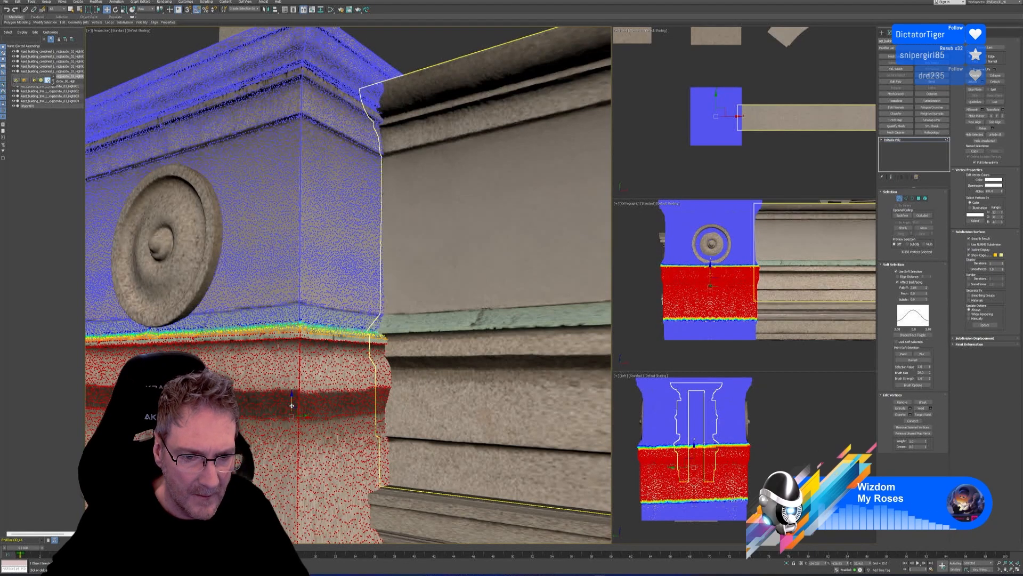
{"action": "left_click_drag", "start_coordinate": [291, 401], "coordinate": [292, 393]}
{"action": "middle_click_drag", "start_coordinate": [436, 395], "coordinate": [442, 277]}
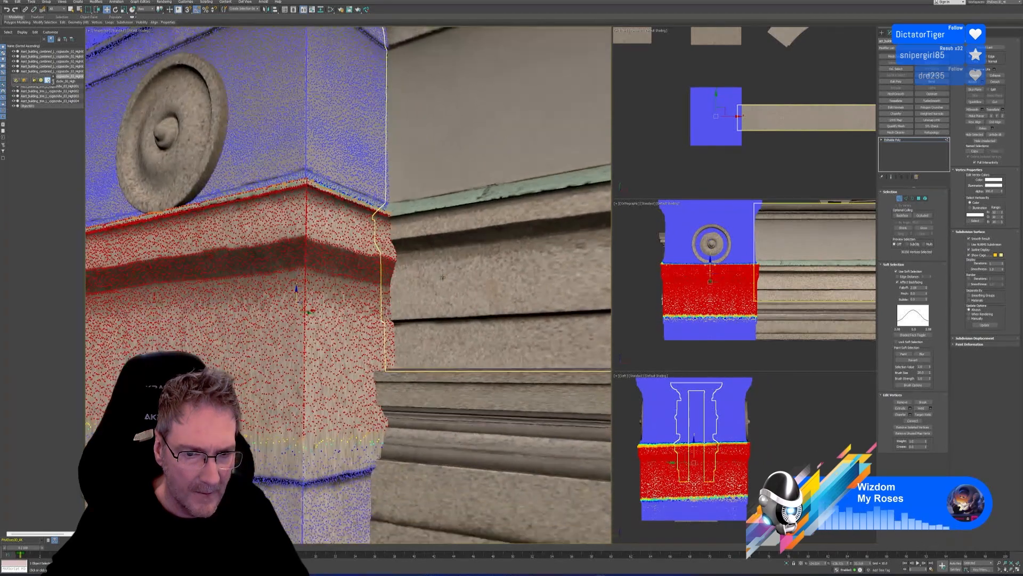
{"action": "scroll", "coordinate": [439, 315], "scroll_direction": "down", "scroll_amount": 3}
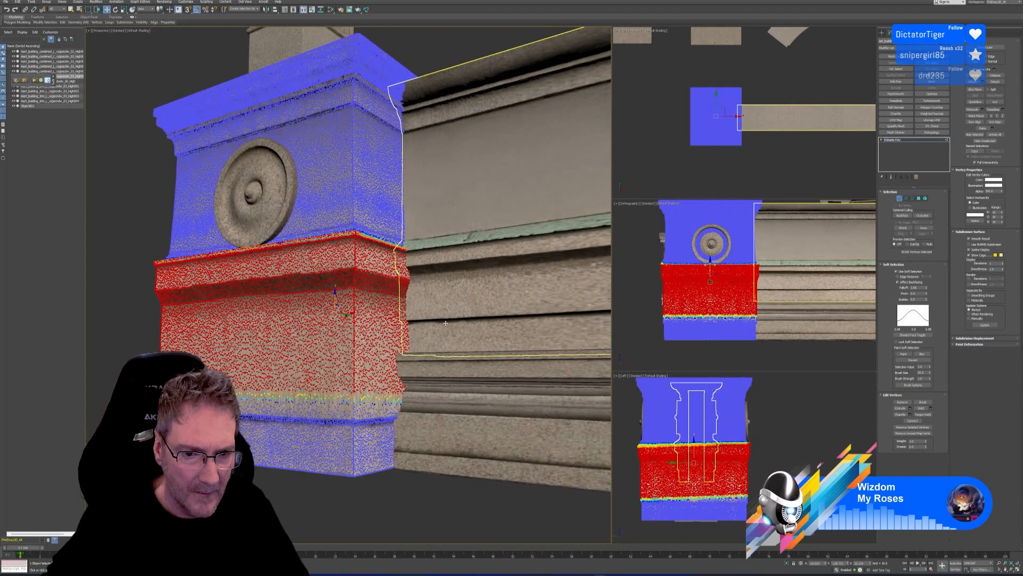
{"action": "middle_click_drag", "start_coordinate": [439, 322], "coordinate": [432, 309]}
{"action": "scroll", "coordinate": [431, 309], "scroll_direction": "down", "scroll_amount": 2}
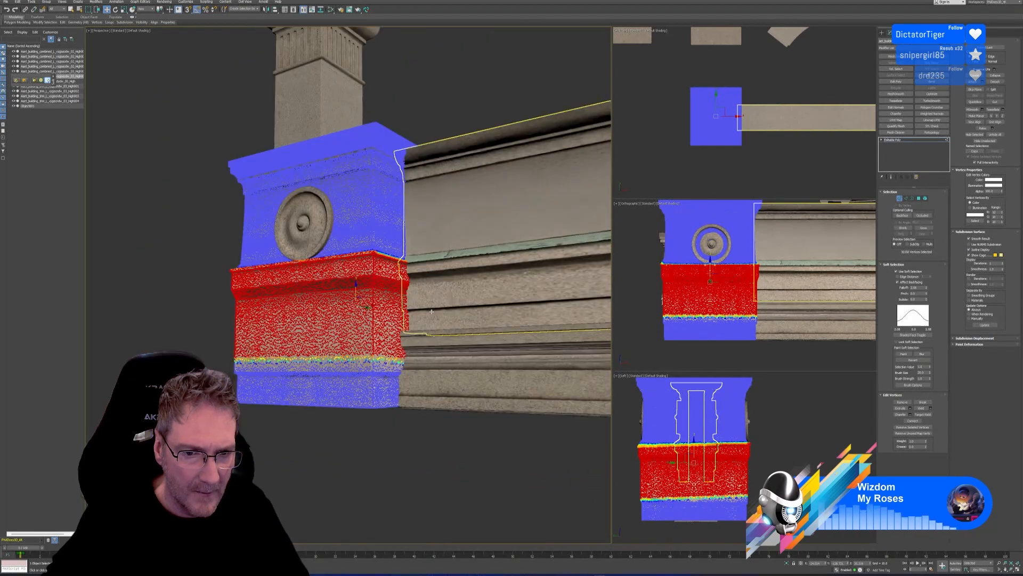
{"action": "left_click", "coordinate": [899, 198]}
{"action": "scroll", "coordinate": [405, 448], "scroll_direction": "down", "scroll_amount": 2}
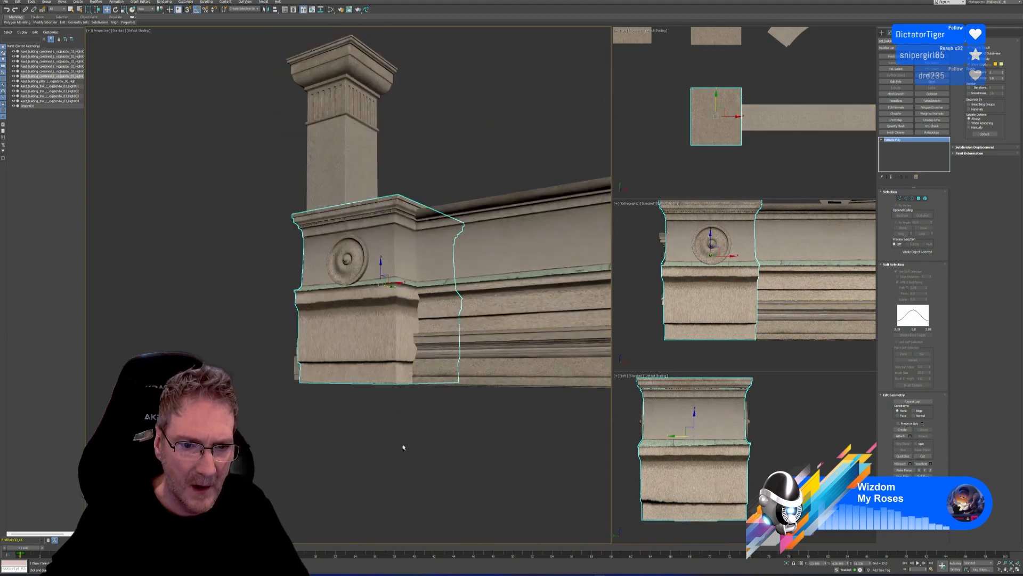
{"action": "middle_click_drag", "start_coordinate": [406, 455], "coordinate": [373, 440], "text": "alt"}
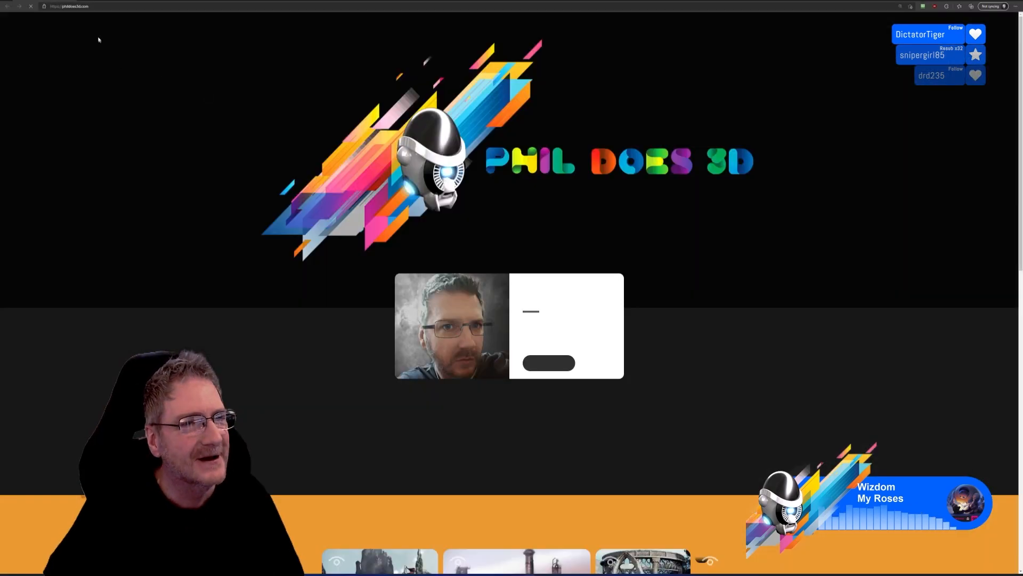
Step: Switch to the web browser, open Google and search for "f650 is a ford truck"
{"action": "left_click", "coordinate": [64, 7]}
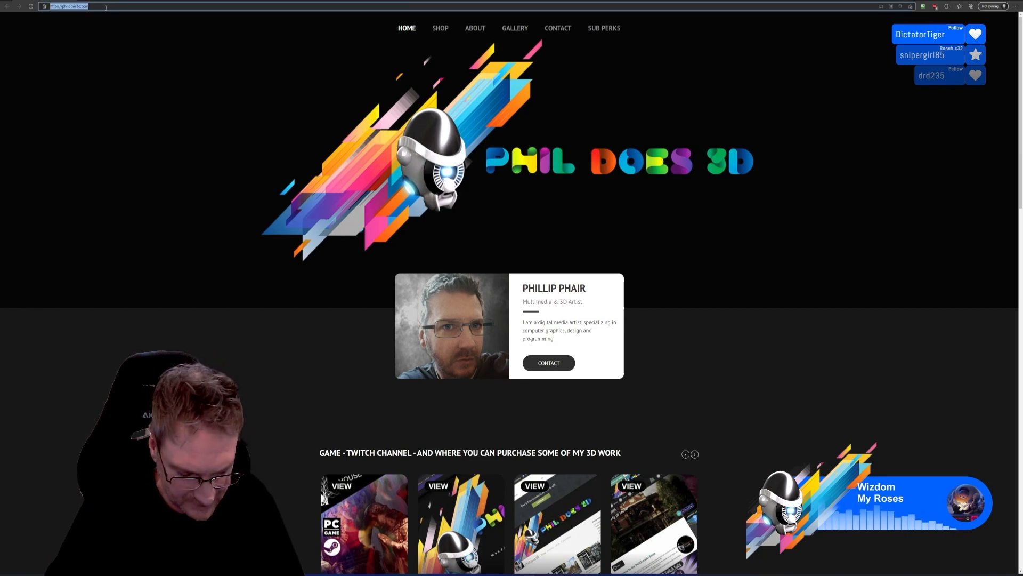
{"action": "type", "text": "google"}
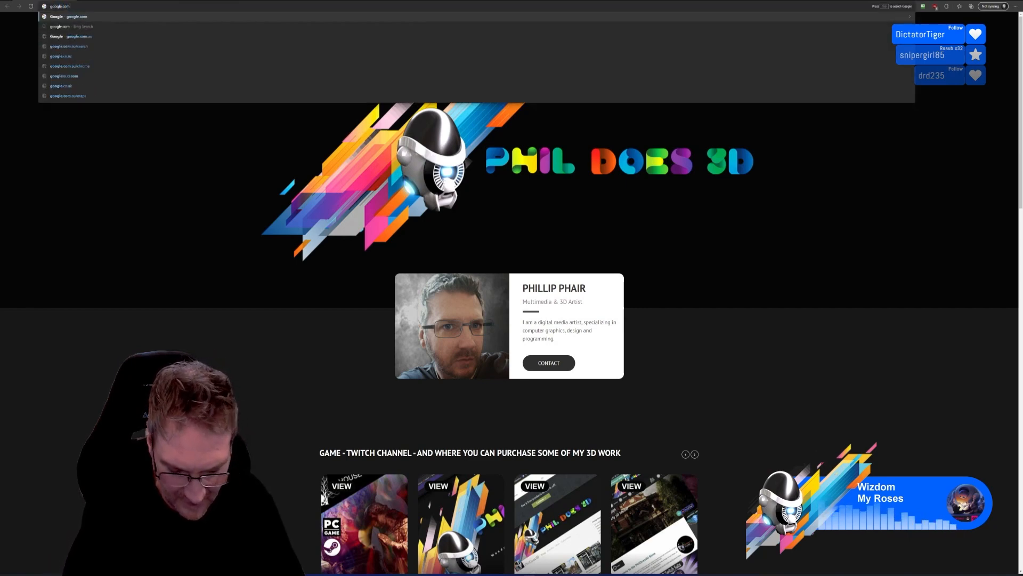
{"action": "key", "text": "Return"}
{"action": "type", "text": "f650 is a ford truck"}
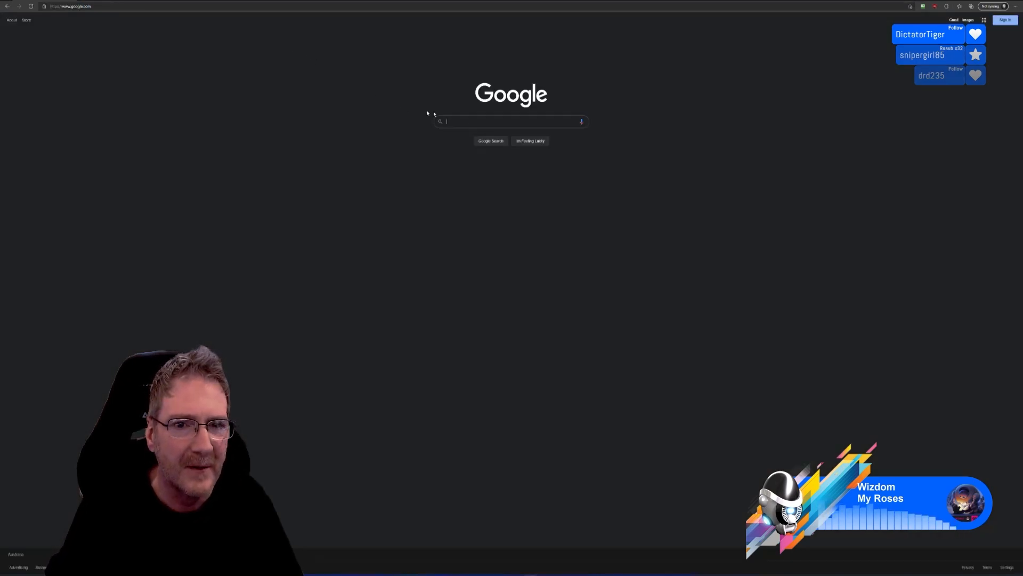
{"action": "key", "text": "Return"}
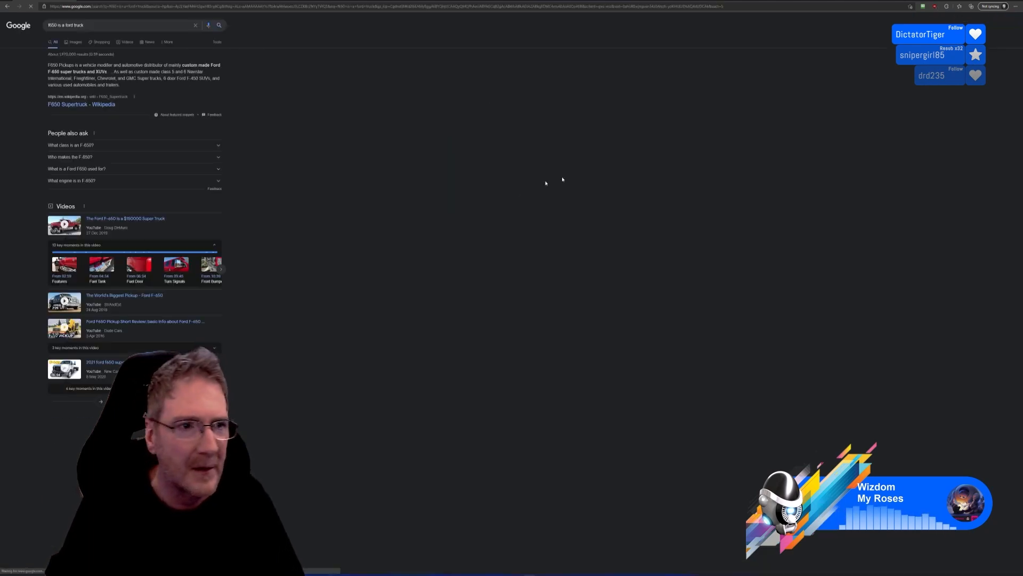
Step: Browse the image results for the F650, open the Carscoops article on the Ford F-650 and look through it
{"action": "left_click", "coordinate": [76, 42]}
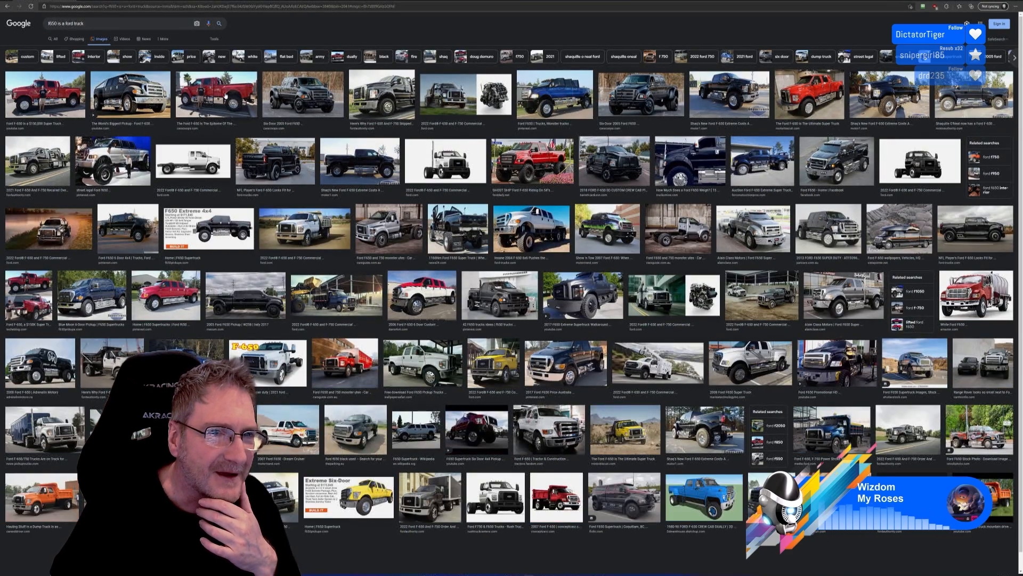
{"action": "left_click", "coordinate": [226, 95]}
{"action": "left_click", "coordinate": [783, 158]}
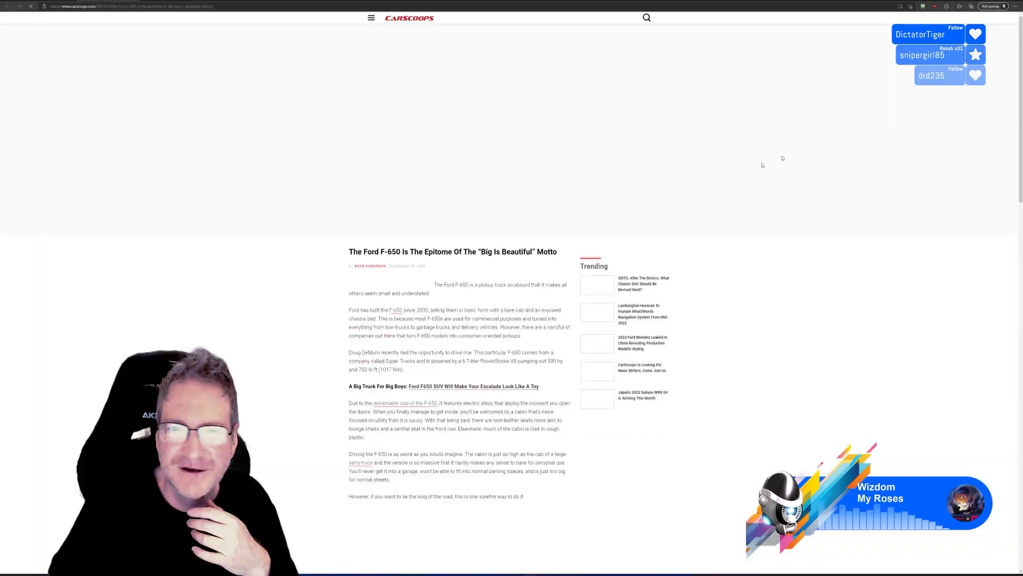
{"action": "scroll", "coordinate": [641, 253], "scroll_direction": "down", "scroll_amount": 5}
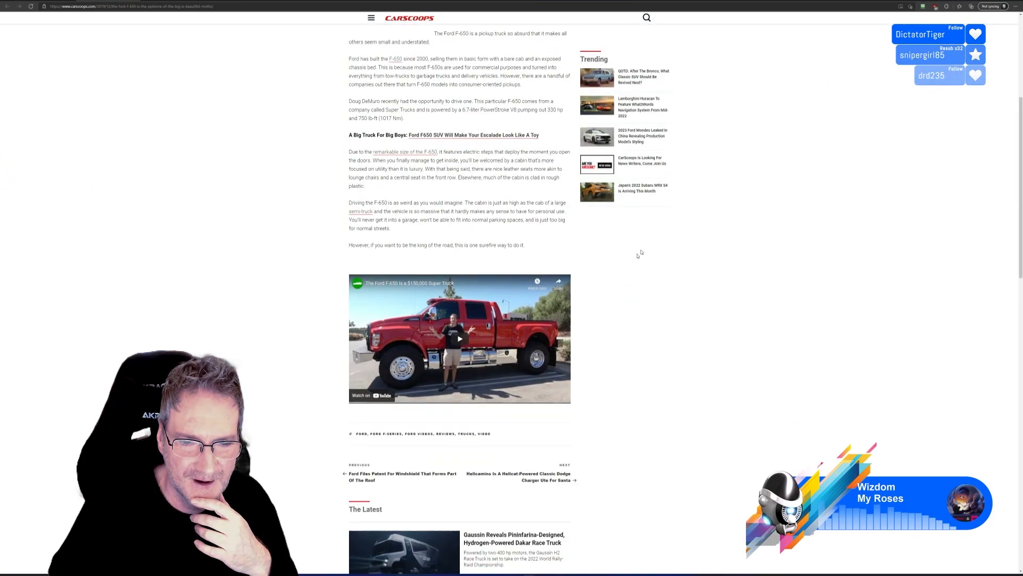
{"action": "scroll", "coordinate": [520, 329], "scroll_direction": "down", "scroll_amount": 2}
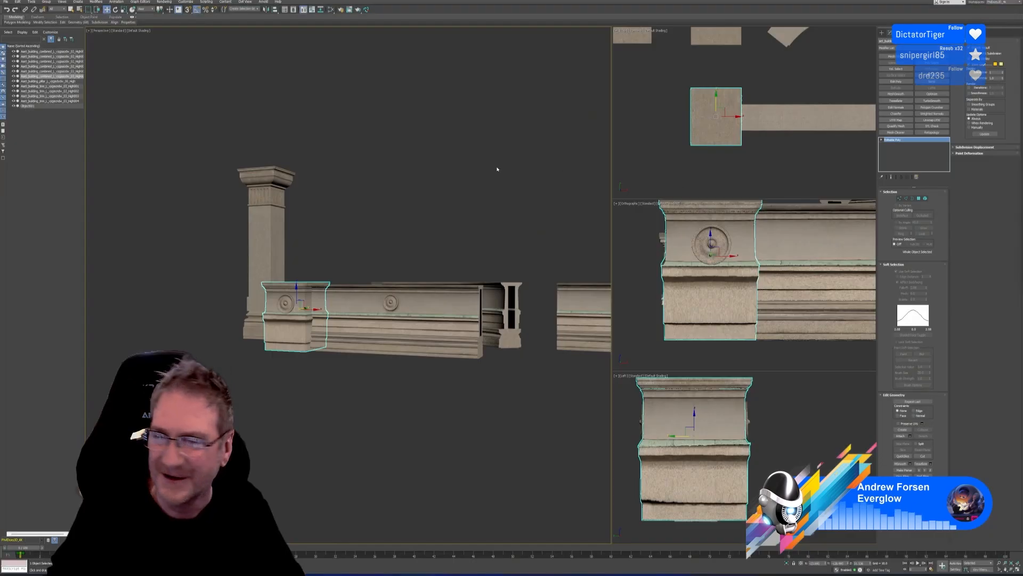
Step: Return to 3ds Max, reselect the corner block, soft-select its lower band beneath the green ledge and raise it slightly towards the cornice's mouldings
{"action": "left_click", "coordinate": [497, 169]}
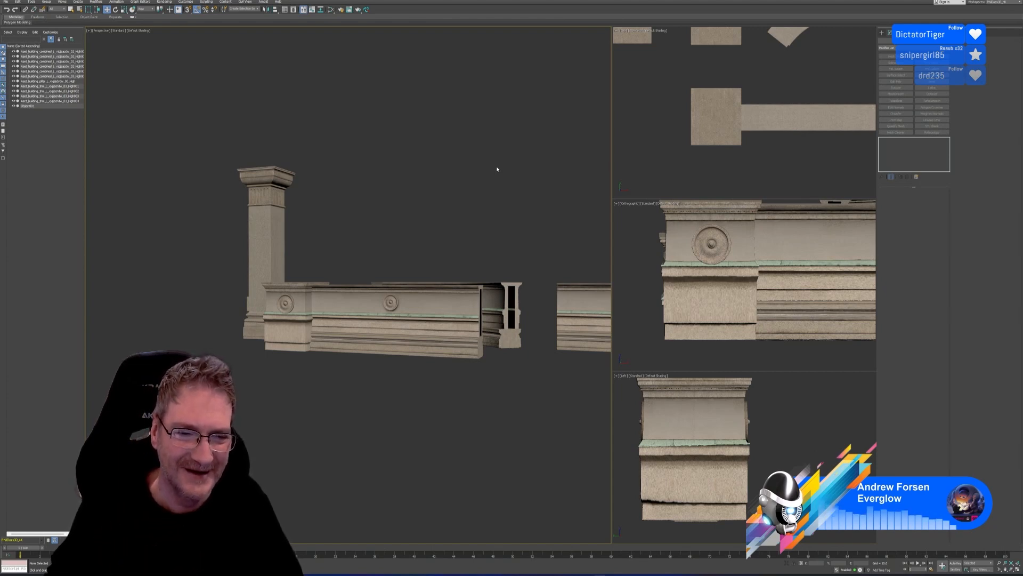
{"action": "left_click", "coordinate": [729, 284]}
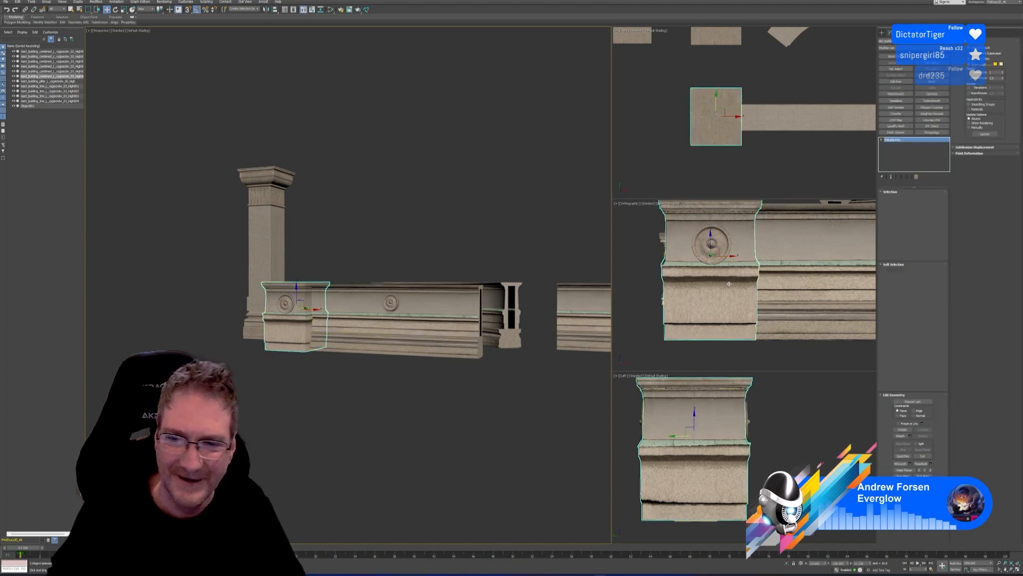
{"action": "key", "text": "1"}
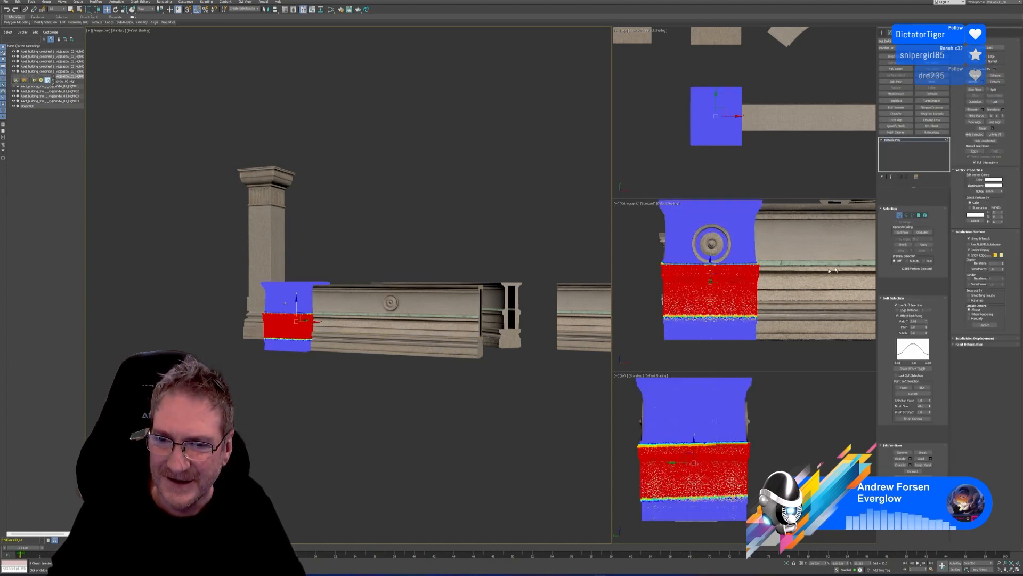
{"action": "left_click_drag", "start_coordinate": [648, 322], "coordinate": [660, 323]}
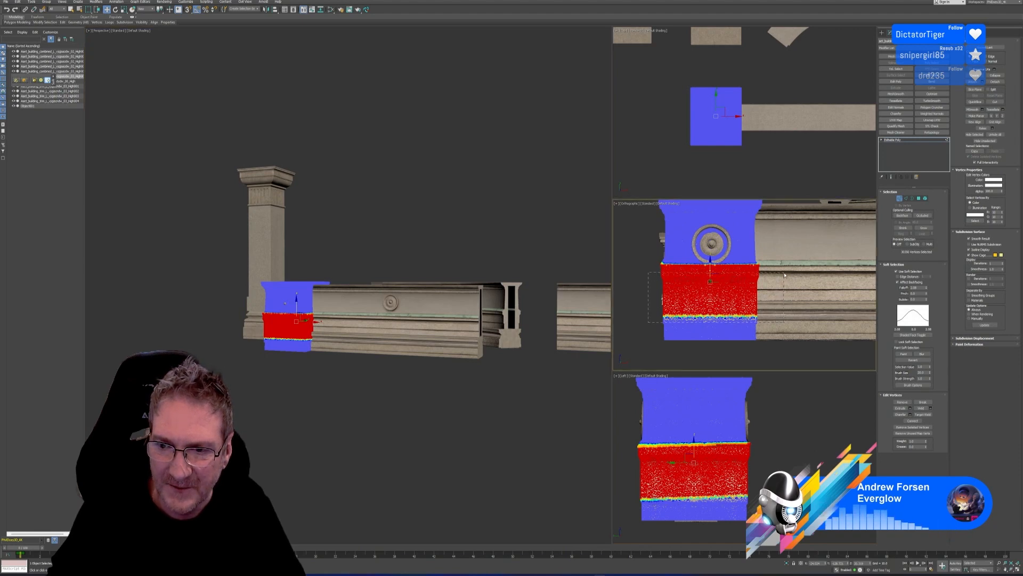
{"action": "left_click_drag", "start_coordinate": [784, 275], "coordinate": [785, 275]}
{"action": "scroll", "coordinate": [760, 274], "scroll_direction": "up", "scroll_amount": 5}
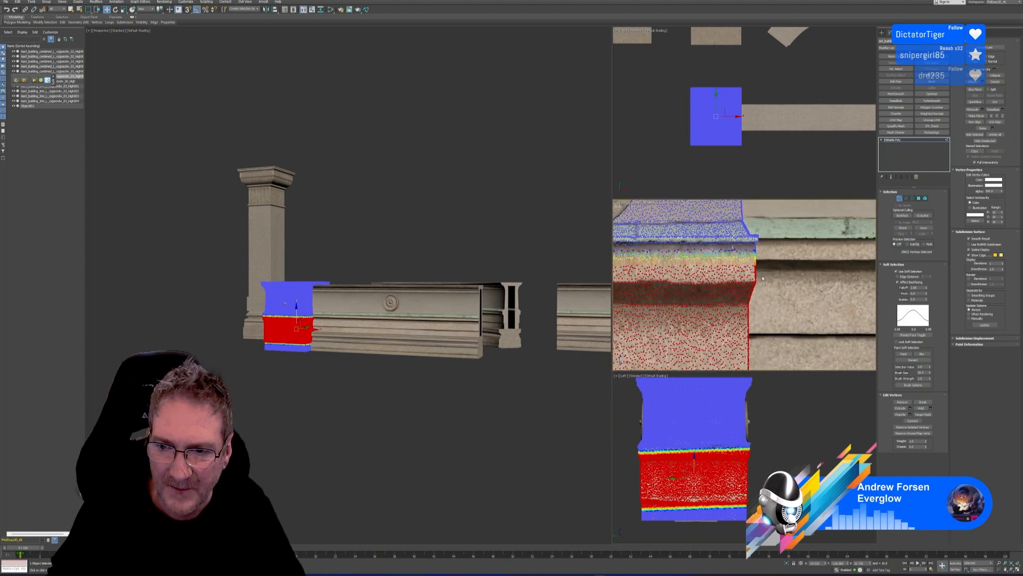
{"action": "scroll", "coordinate": [762, 278], "scroll_direction": "down", "scroll_amount": 2}
{"action": "middle_click_drag", "start_coordinate": [782, 276], "coordinate": [800, 277]}
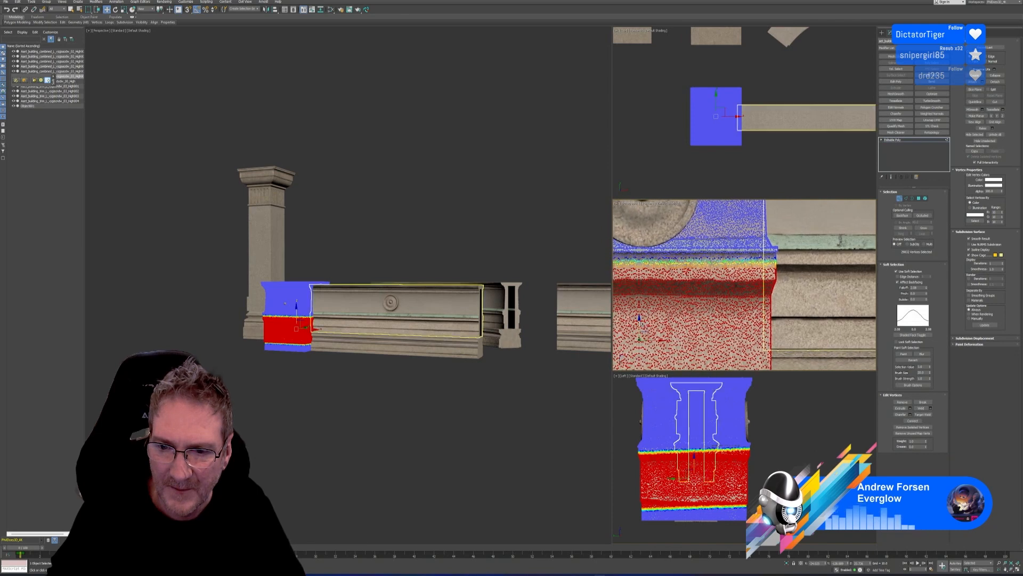
{"action": "left_click_drag", "start_coordinate": [640, 323], "coordinate": [642, 315]}
Step: Soft-select the block's plain lower face with the recess above it, raise it slightly, leave vertex editing and deselect the block
{"action": "middle_click_drag", "start_coordinate": [753, 307], "coordinate": [792, 273]}
{"action": "scroll", "coordinate": [794, 286], "scroll_direction": "down", "scroll_amount": 4}
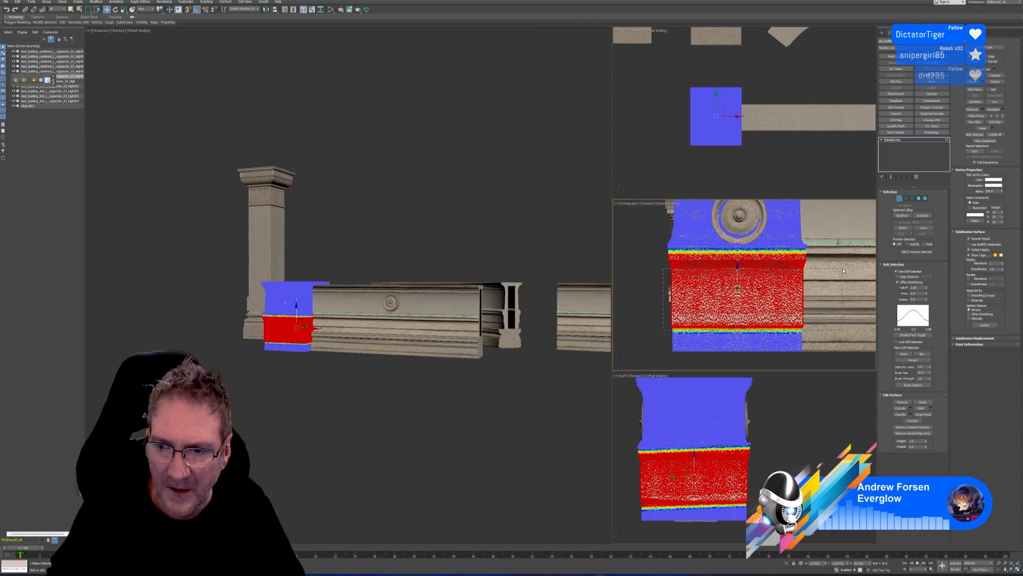
{"action": "left_click_drag", "start_coordinate": [843, 271], "coordinate": [843, 272]}
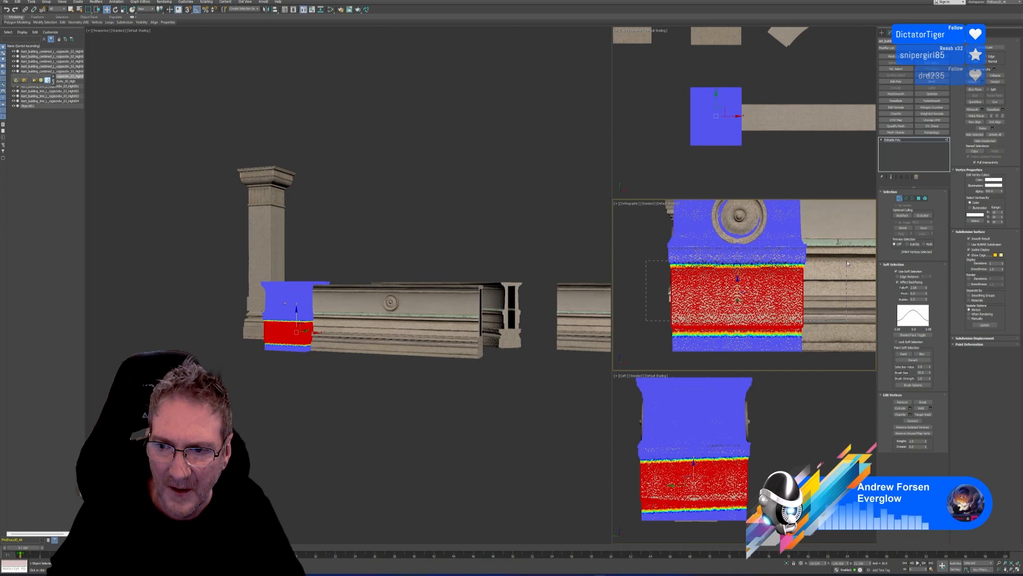
{"action": "left_click_drag", "start_coordinate": [847, 263], "coordinate": [847, 263]}
{"action": "scroll", "coordinate": [775, 275], "scroll_direction": "up", "scroll_amount": 2}
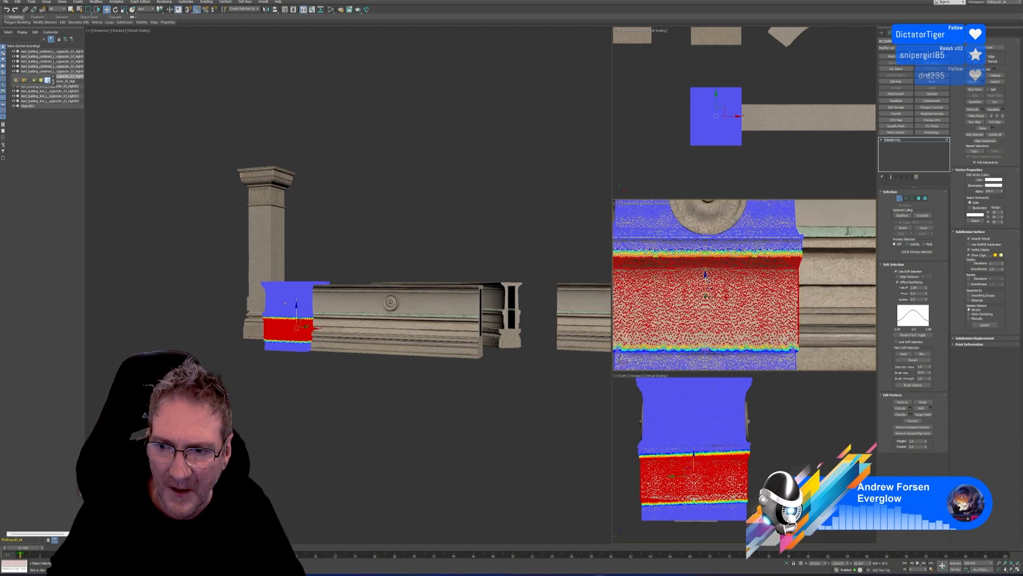
{"action": "left_click_drag", "start_coordinate": [706, 279], "coordinate": [707, 276]}
{"action": "middle_click_drag", "start_coordinate": [755, 280], "coordinate": [786, 276]}
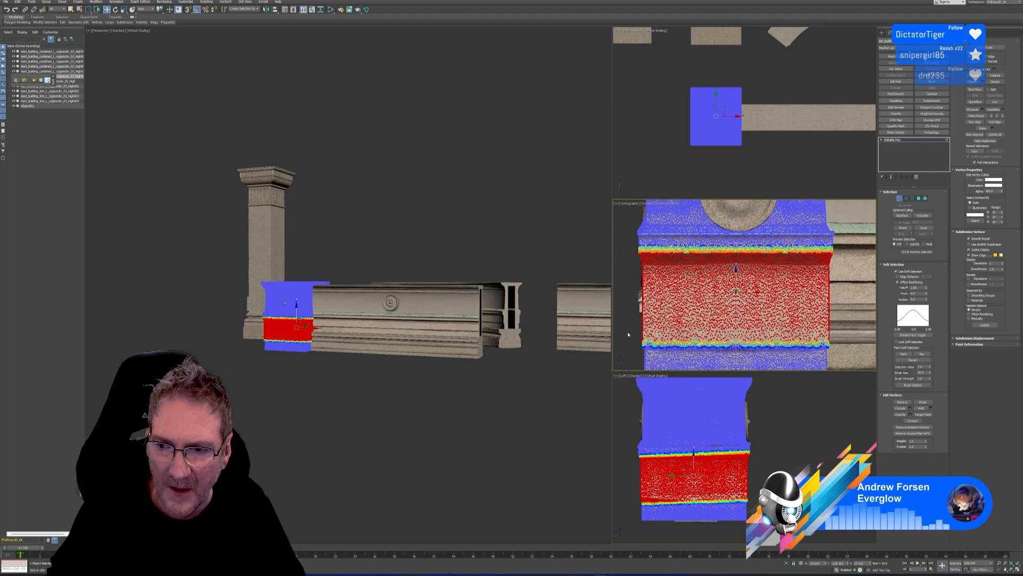
{"action": "left_click", "coordinate": [900, 199]}
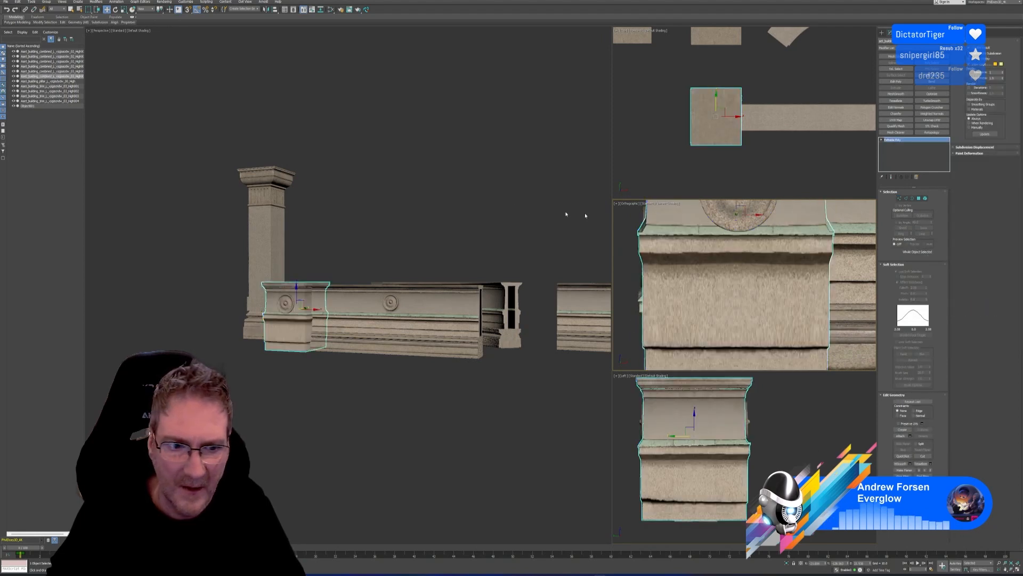
{"action": "left_click", "coordinate": [447, 229]}
Step: Examine from near and far how the corner block's mouldings and top slab line up with the adjoining cornice
{"action": "middle_click_drag", "start_coordinate": [392, 356], "coordinate": [393, 387]}
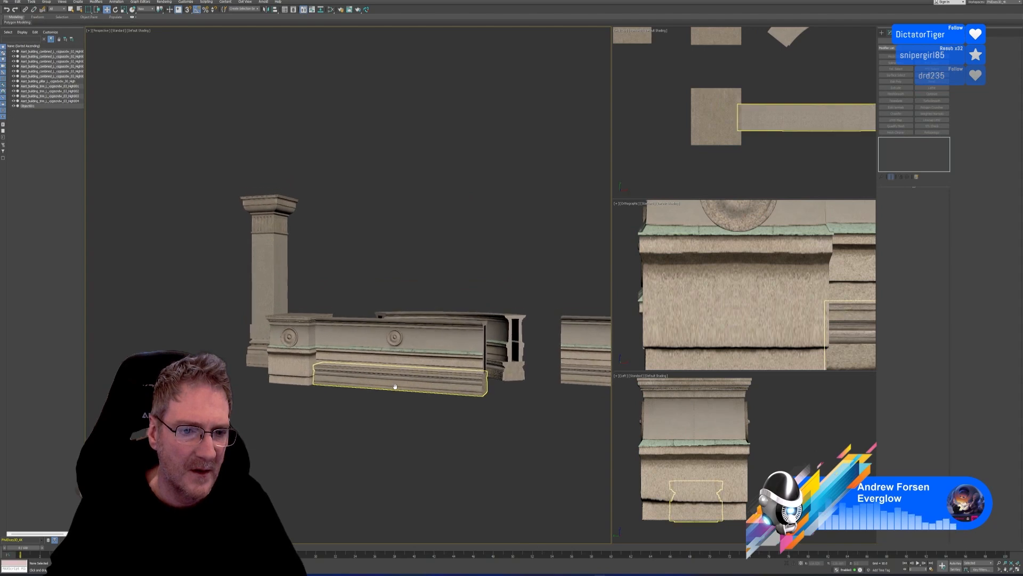
{"action": "scroll", "coordinate": [379, 267], "scroll_direction": "up", "scroll_amount": 3}
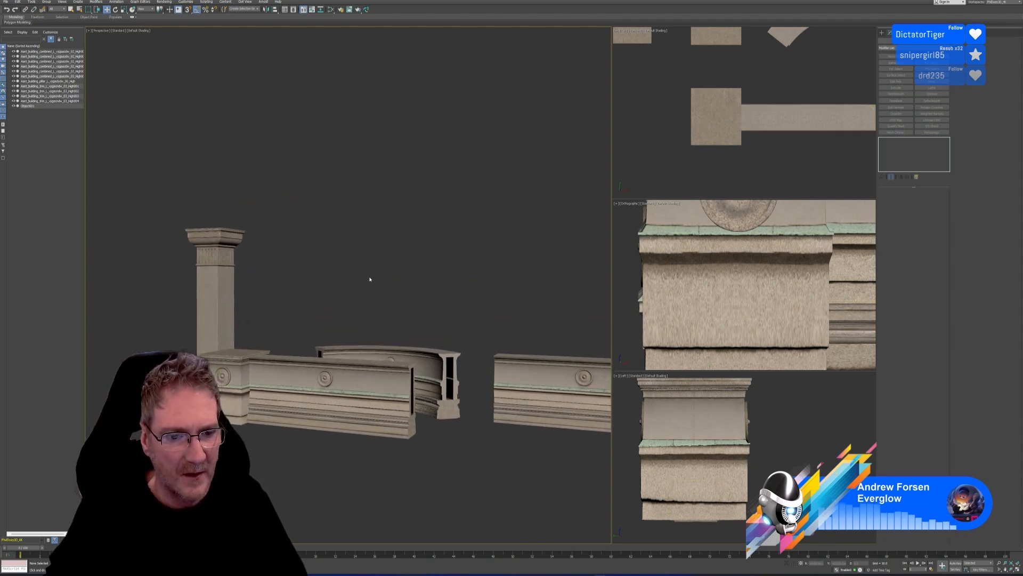
{"action": "middle_click_drag", "start_coordinate": [370, 281], "coordinate": [393, 265]}
{"action": "scroll", "coordinate": [401, 252], "scroll_direction": "down", "scroll_amount": 2}
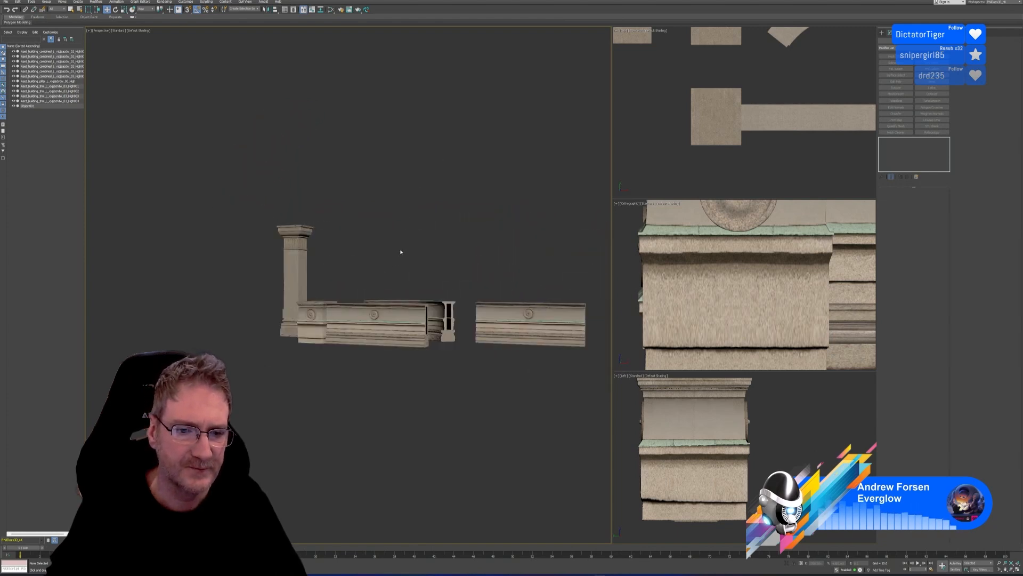
{"action": "mouse_move", "coordinate": [462, 365]}
{"action": "middle_mouse_down", "text": "alt"}
{"action": "mouse_move", "coordinate": [432, 393]}
{"action": "mouse_move", "coordinate": [391, 393]}
{"action": "mouse_move", "coordinate": [360, 376]}
{"action": "mouse_move", "coordinate": [481, 385]}
{"action": "mouse_move", "coordinate": [450, 370]}
{"action": "mouse_move", "coordinate": [459, 374]}
{"action": "middle_mouse_up", "text": "alt"}
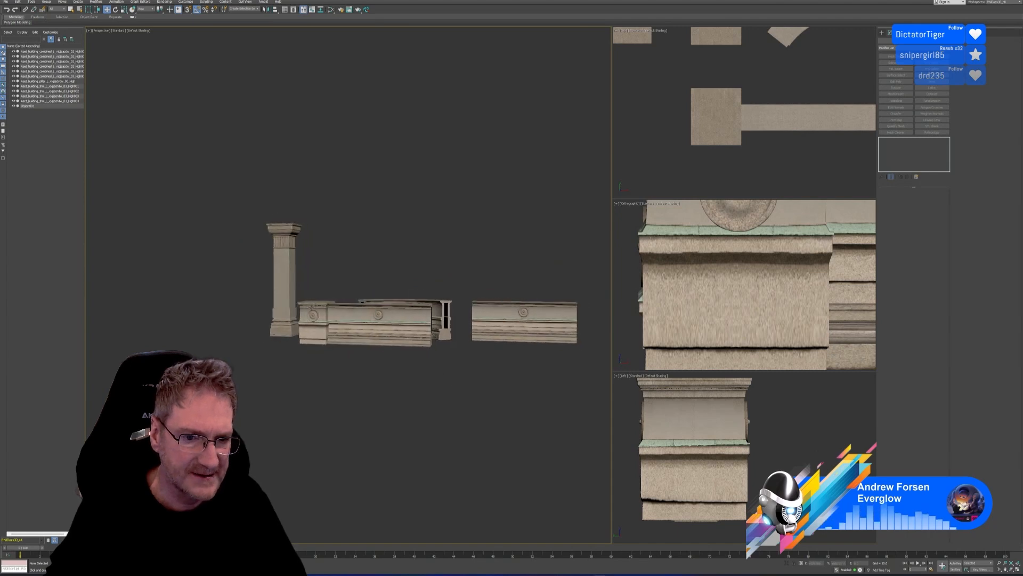
{"action": "scroll", "coordinate": [332, 305], "scroll_direction": "up", "scroll_amount": 6}
{"action": "scroll", "coordinate": [335, 308], "scroll_direction": "up", "scroll_amount": 5}
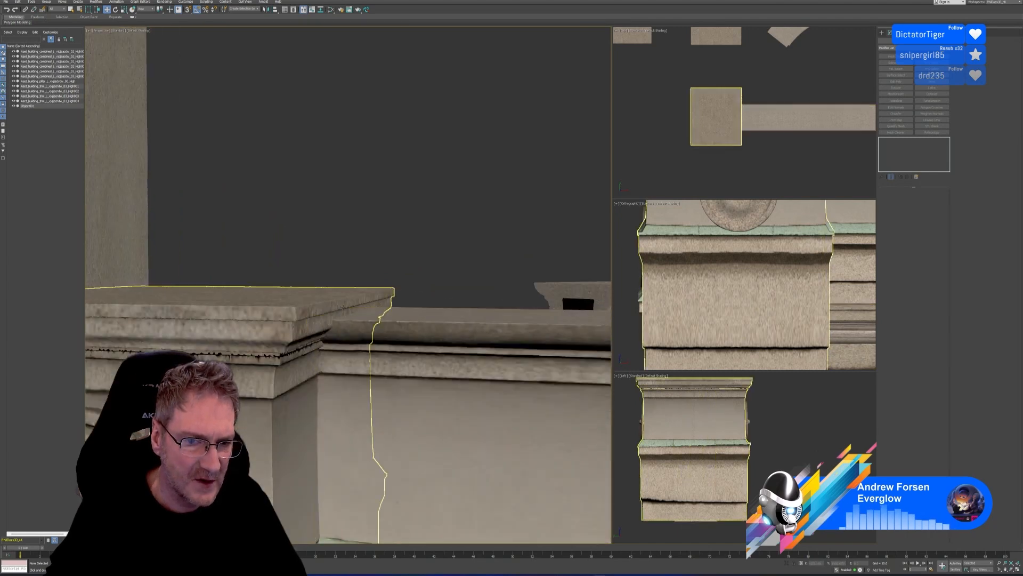
{"action": "scroll", "coordinate": [328, 307], "scroll_direction": "down", "scroll_amount": 10}
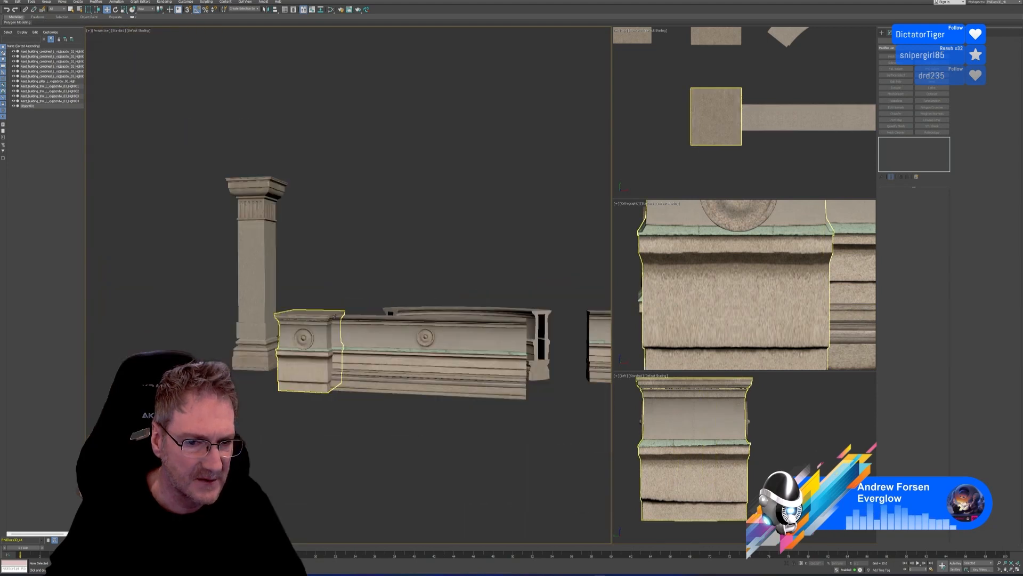
{"action": "scroll", "coordinate": [331, 318], "scroll_direction": "up", "scroll_amount": 8}
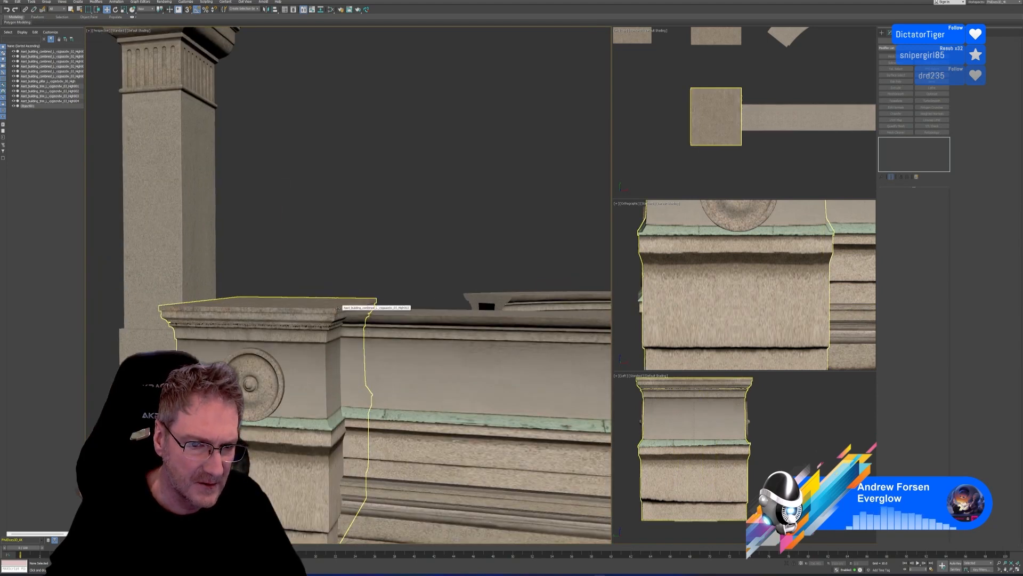
Step: Select the corner block again and soft-select the vertices along its top surface
{"action": "left_click", "coordinate": [347, 293]}
{"action": "middle_click_drag", "start_coordinate": [350, 290], "coordinate": [353, 243]}
{"action": "left_click", "coordinate": [353, 244]}
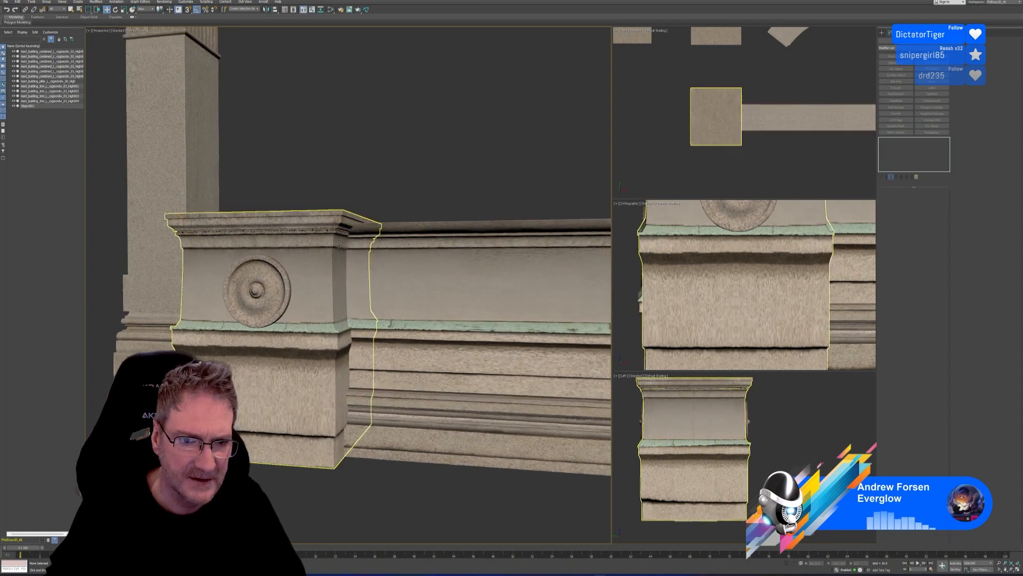
{"action": "middle_click_drag", "start_coordinate": [376, 193], "coordinate": [370, 269]}
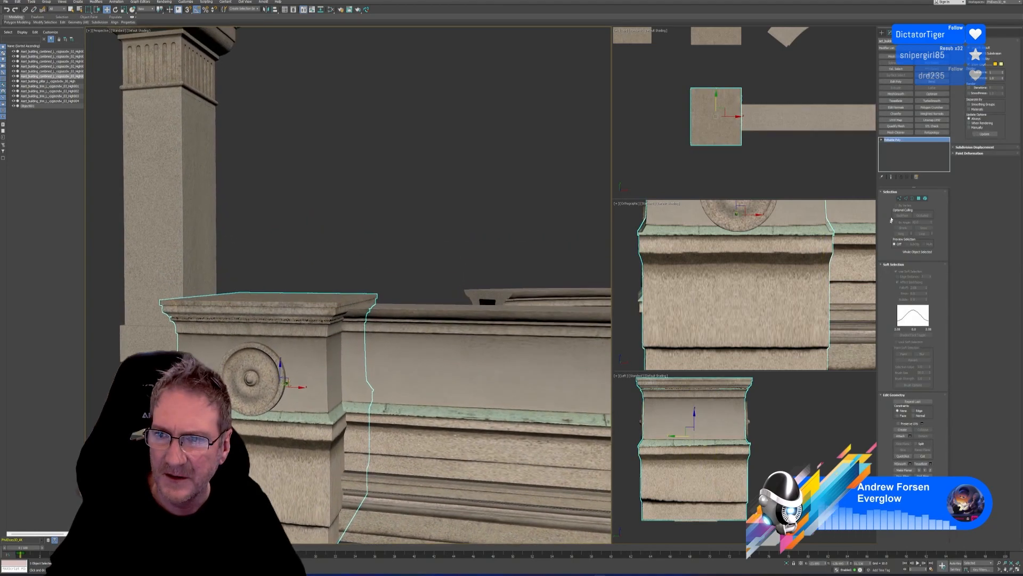
{"action": "left_click", "coordinate": [901, 199]}
{"action": "key", "text": "z"}
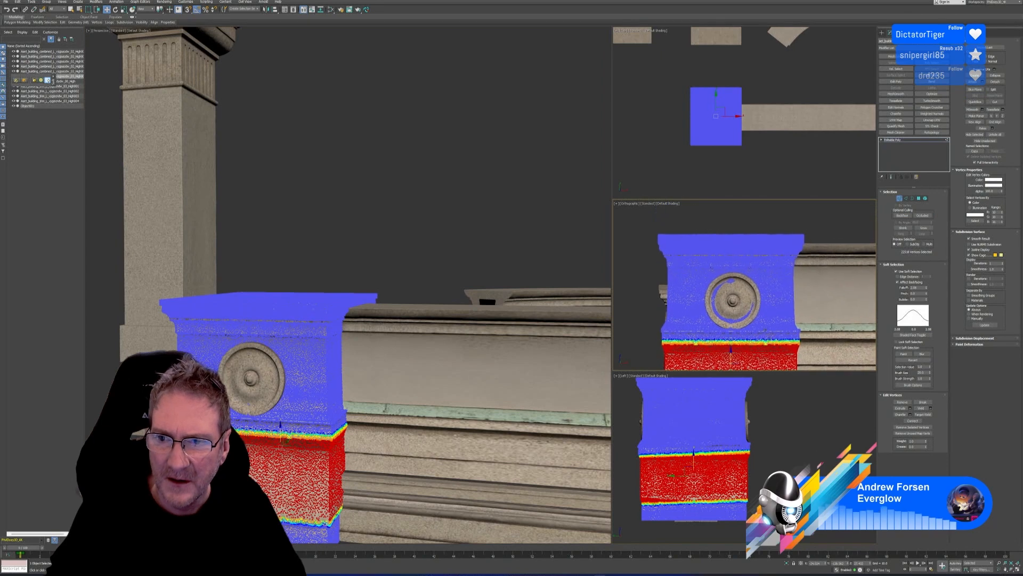
{"action": "left_click_drag", "start_coordinate": [845, 242], "coordinate": [843, 243]}
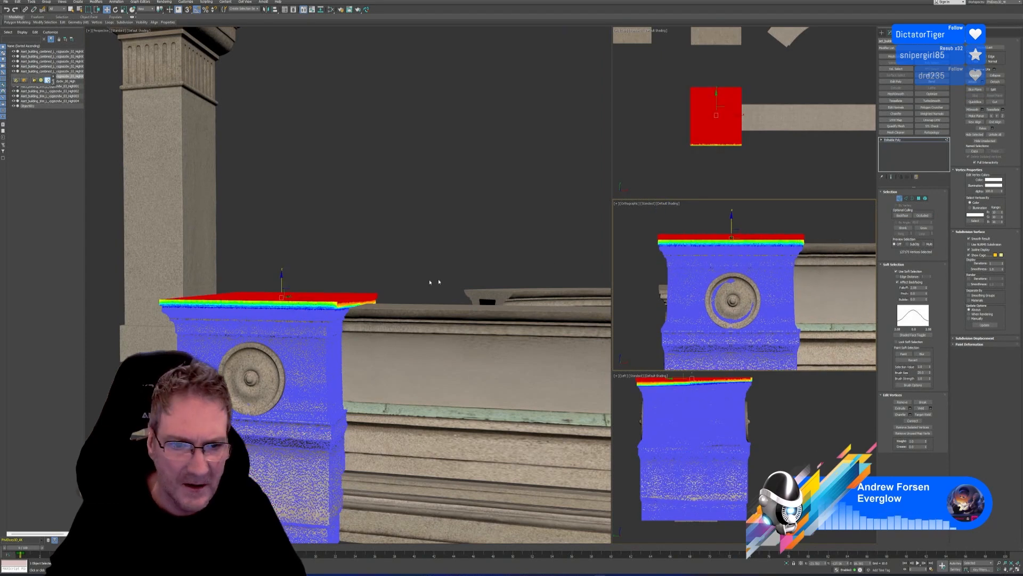
{"action": "scroll", "coordinate": [402, 243], "scroll_direction": "up", "scroll_amount": 6}
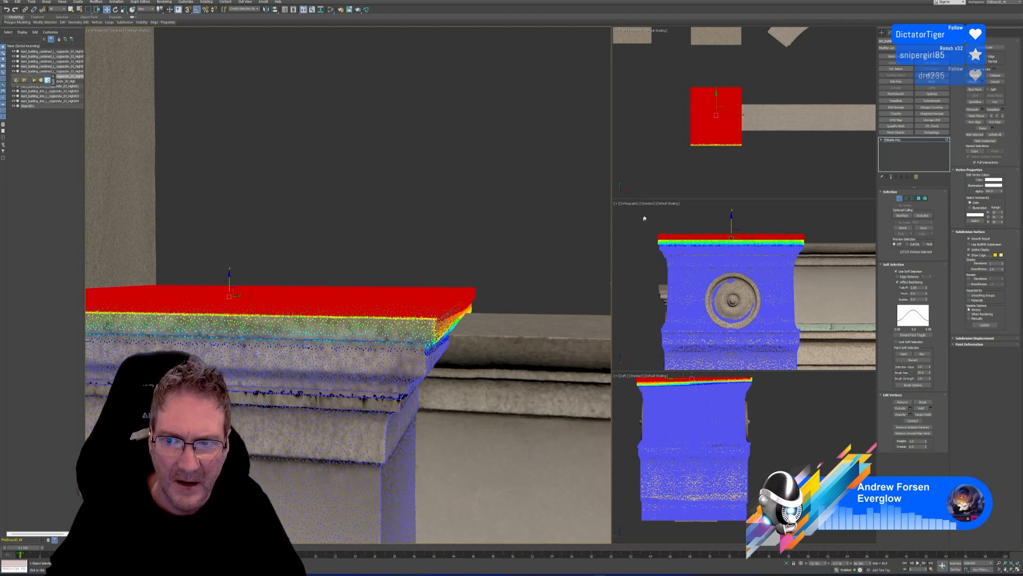
Step: Extend the soft vertex selection down over the block's upper cap moulding, raise it slightly and leave vertex editing
{"action": "middle_click_drag", "start_coordinate": [786, 398], "coordinate": [791, 423]}
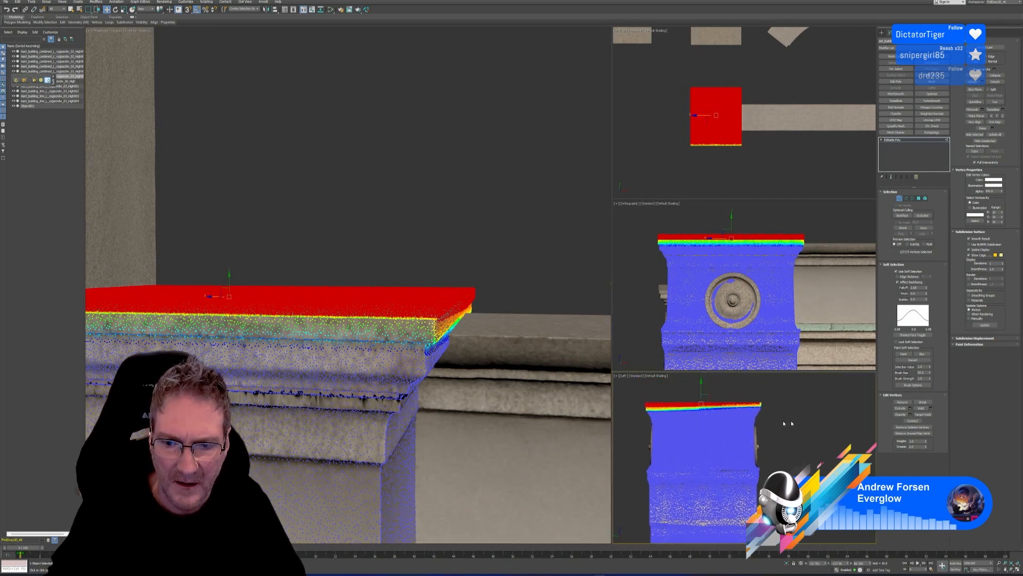
{"action": "left_click_drag", "start_coordinate": [802, 407], "coordinate": [801, 407]}
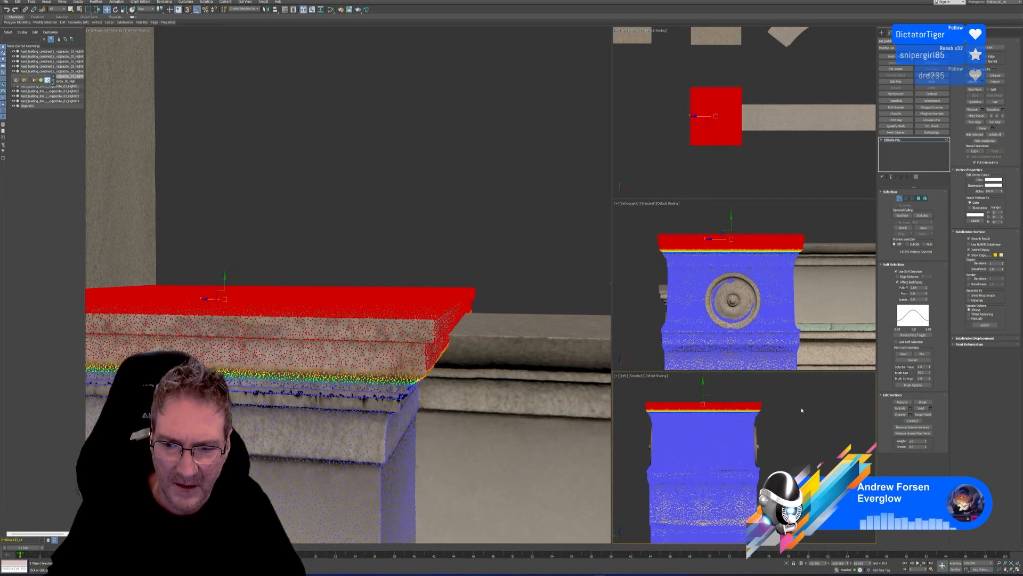
{"action": "mouse_move", "coordinate": [456, 240]}
{"action": "middle_mouse_down"}
{"action": "mouse_move", "coordinate": [454, 212]}
{"action": "mouse_move", "coordinate": [444, 224]}
{"action": "middle_mouse_up"}
{"action": "left_click_drag", "start_coordinate": [218, 236], "coordinate": [218, 229]}
{"action": "key", "text": "1"}
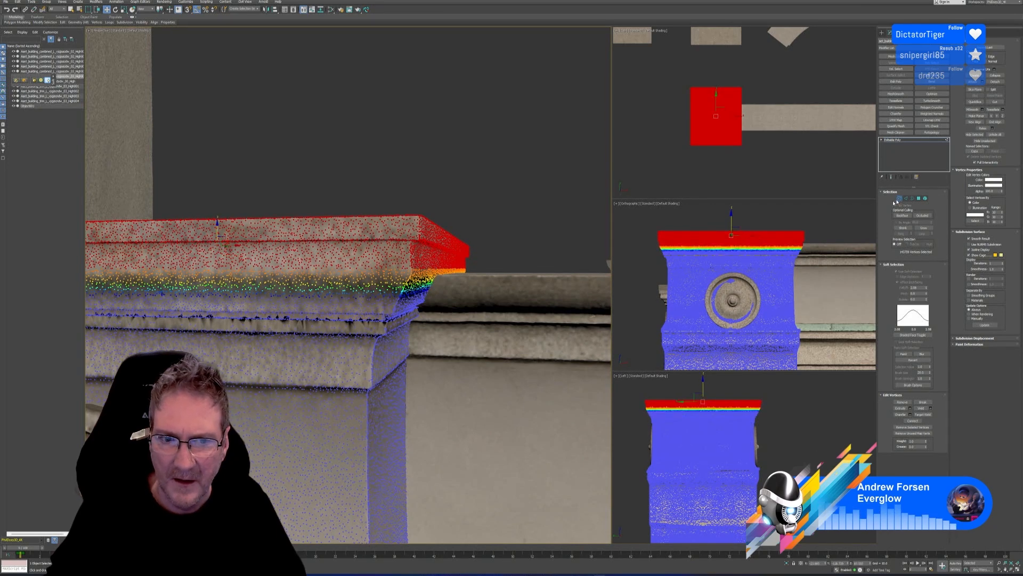
Step: Undo the last raise of the corner block's cap and redo it to compare the fit against the cornice
{"action": "scroll", "coordinate": [466, 287], "scroll_direction": "down", "scroll_amount": 5}
{"action": "scroll", "coordinate": [465, 286], "scroll_direction": "down", "scroll_amount": 4}
{"action": "middle_click_drag", "start_coordinate": [493, 237], "coordinate": [385, 245]}
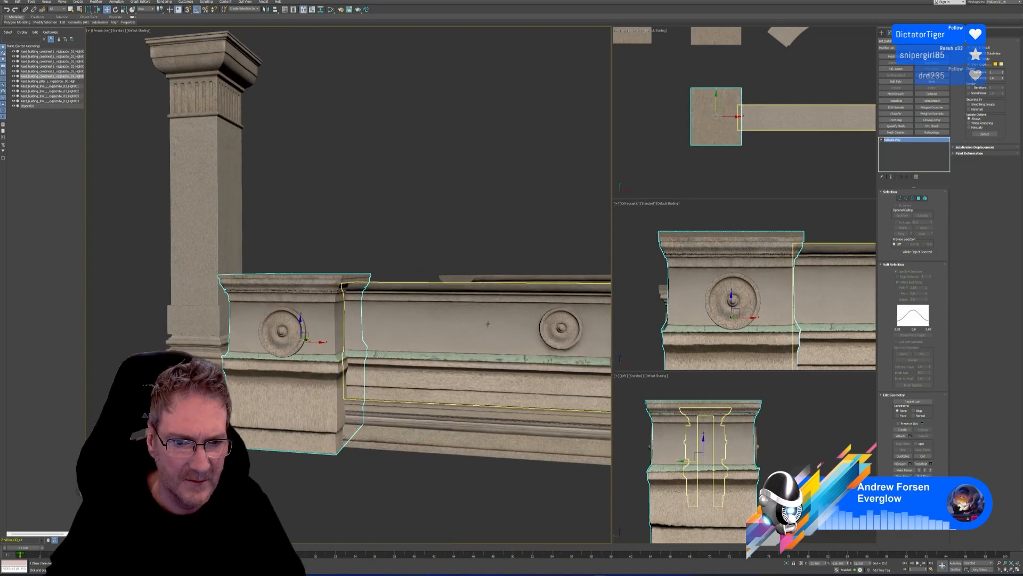
{"action": "middle_click_drag", "start_coordinate": [486, 324], "coordinate": [475, 365], "text": "alt"}
{"action": "key", "text": "ctrl+z"}
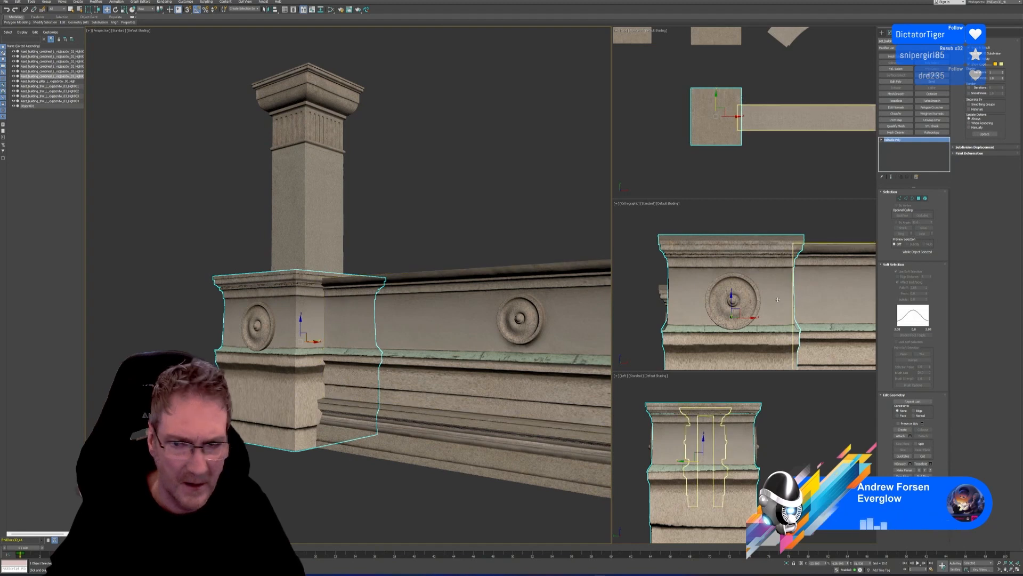
{"action": "left_click", "coordinate": [17, 2]}
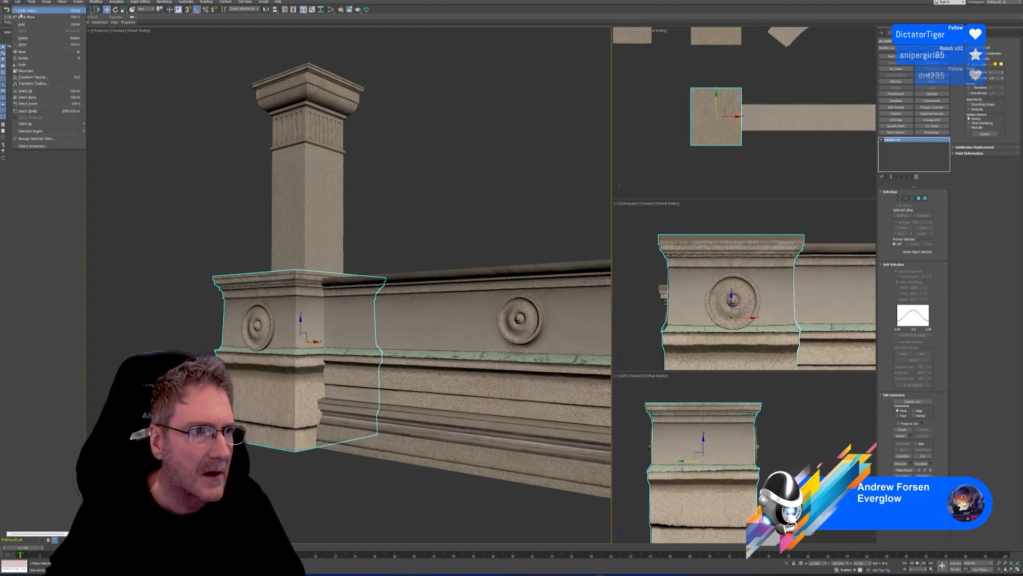
{"action": "left_click", "coordinate": [29, 15]}
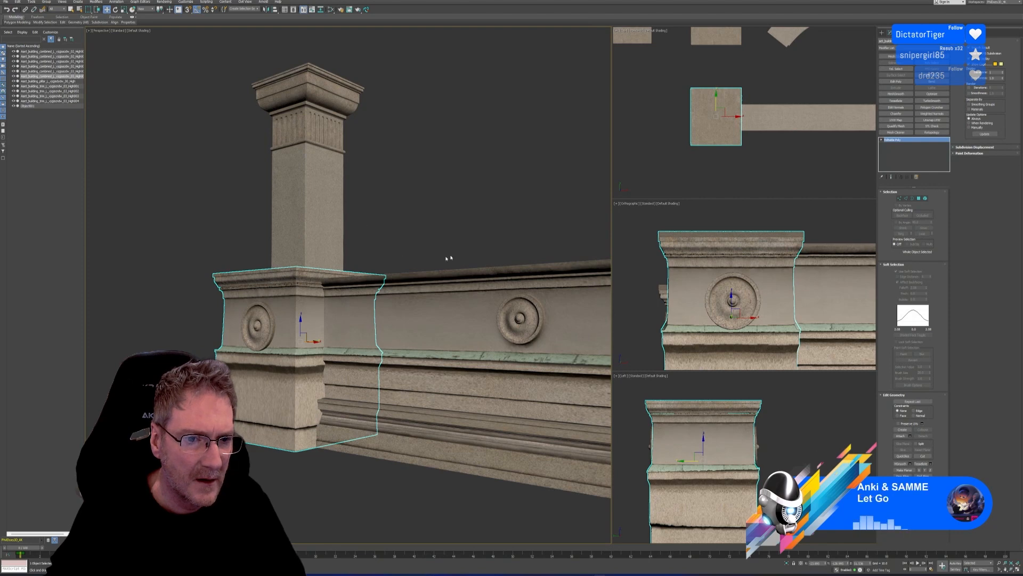
Step: Soft-select the vertices of the moulding band just beneath the corner block's top slab and raise them slightly
{"action": "scroll", "coordinate": [322, 268], "scroll_direction": "up", "scroll_amount": 3}
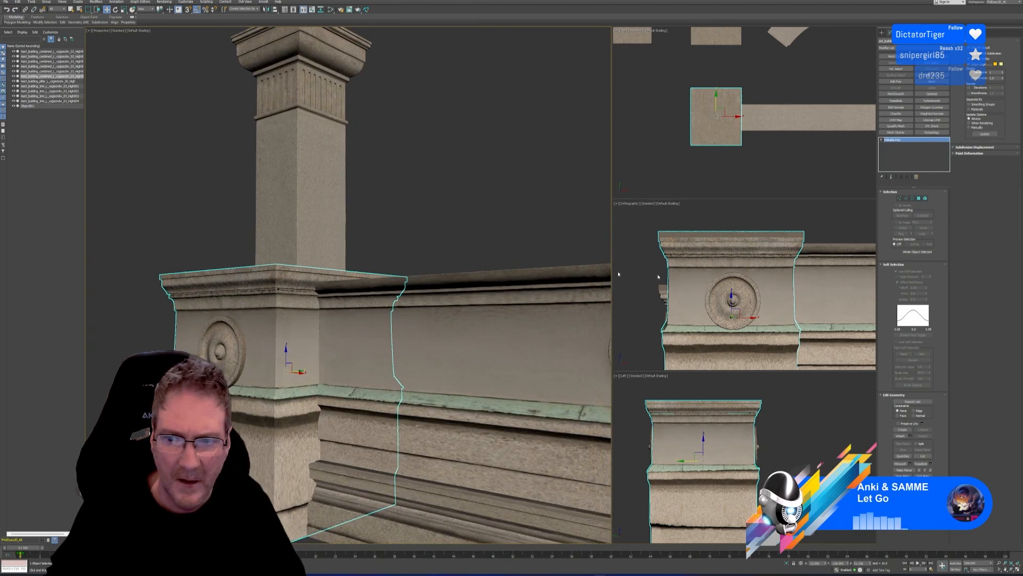
{"action": "middle_click_drag", "start_coordinate": [733, 271], "coordinate": [732, 273]}
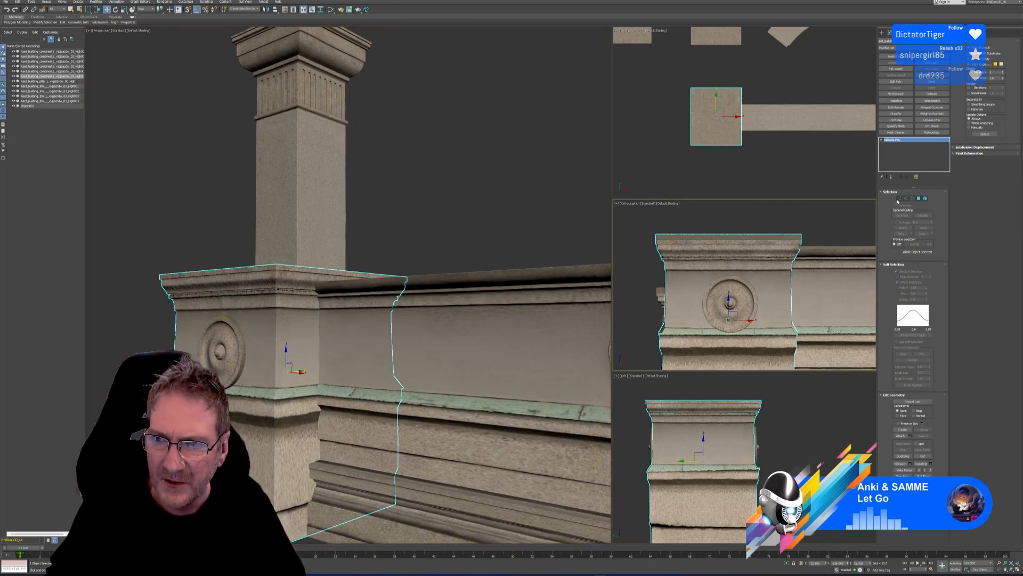
{"action": "left_click", "coordinate": [899, 199]}
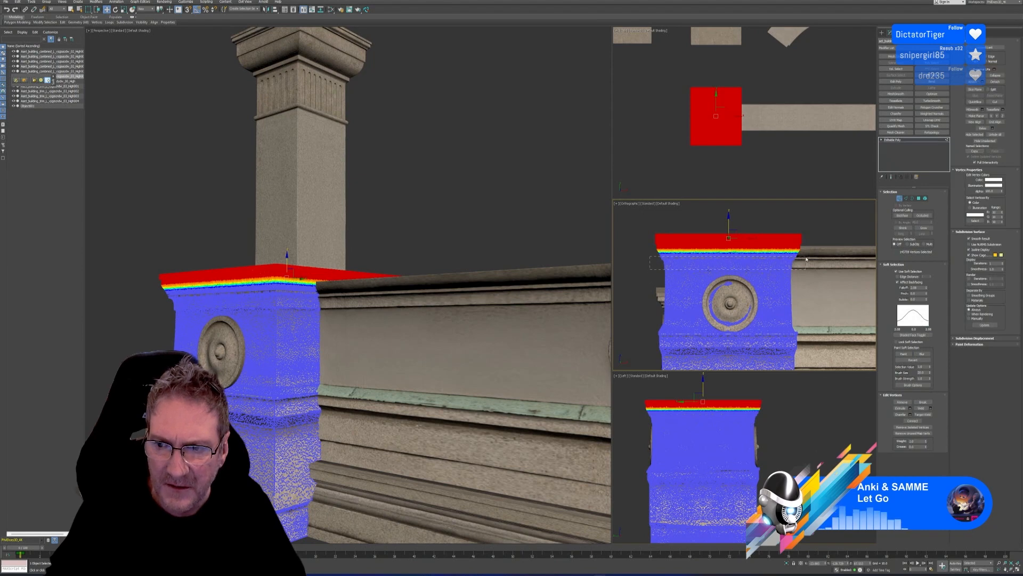
{"action": "left_click_drag", "start_coordinate": [807, 259], "coordinate": [805, 262]}
{"action": "scroll", "coordinate": [303, 279], "scroll_direction": "up", "scroll_amount": 3}
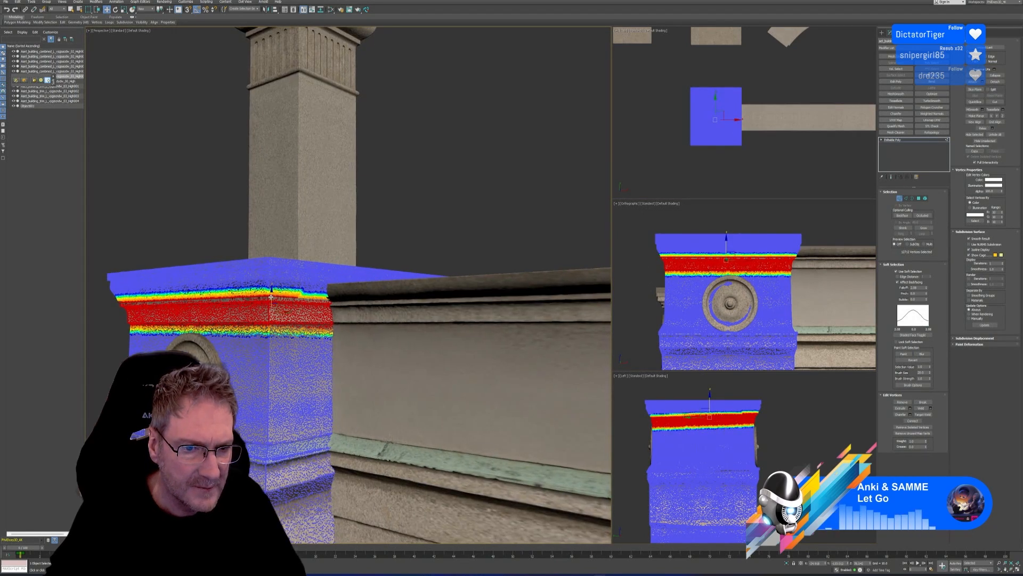
{"action": "left_click_drag", "start_coordinate": [271, 297], "coordinate": [272, 293]}
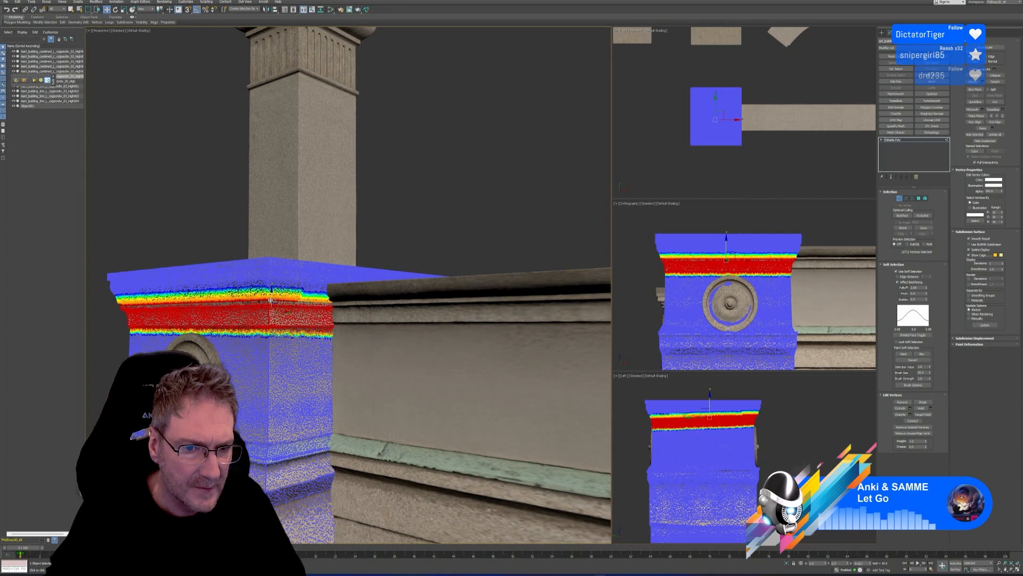
{"action": "key", "text": "ctrl+z"}
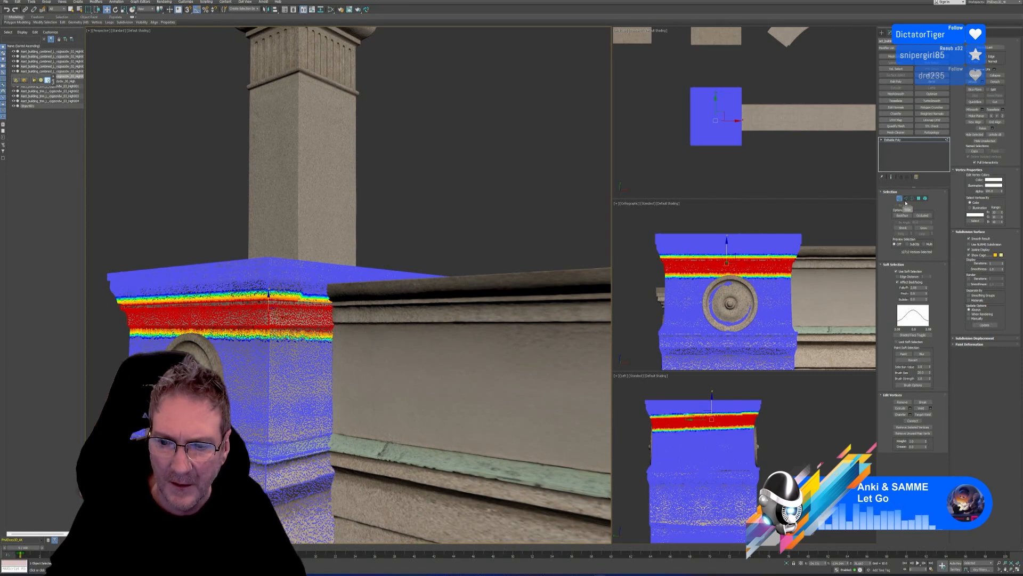
{"action": "key", "text": "ctrl+y"}
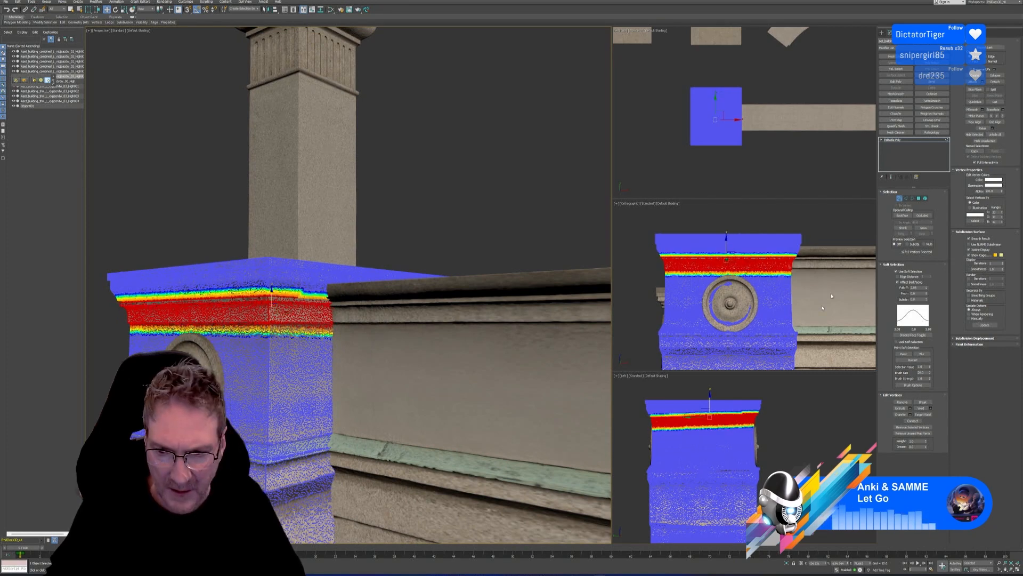
Step: Soft-select the band from the under-cap moulding down over the recess above the medallion, lower it slightly and leave vertex editing
{"action": "left_click", "coordinate": [644, 411]}
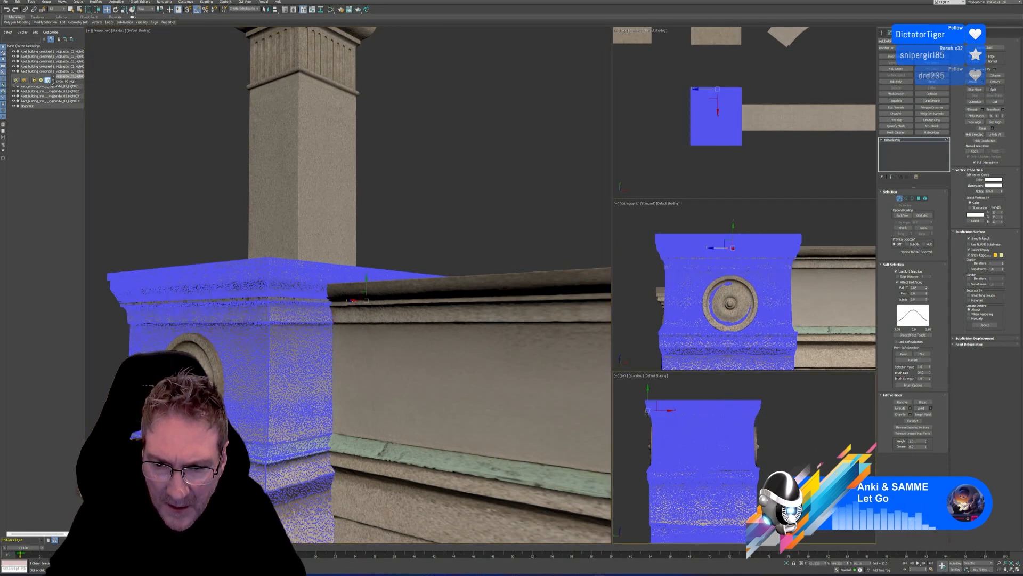
{"action": "left_click", "coordinate": [639, 415]}
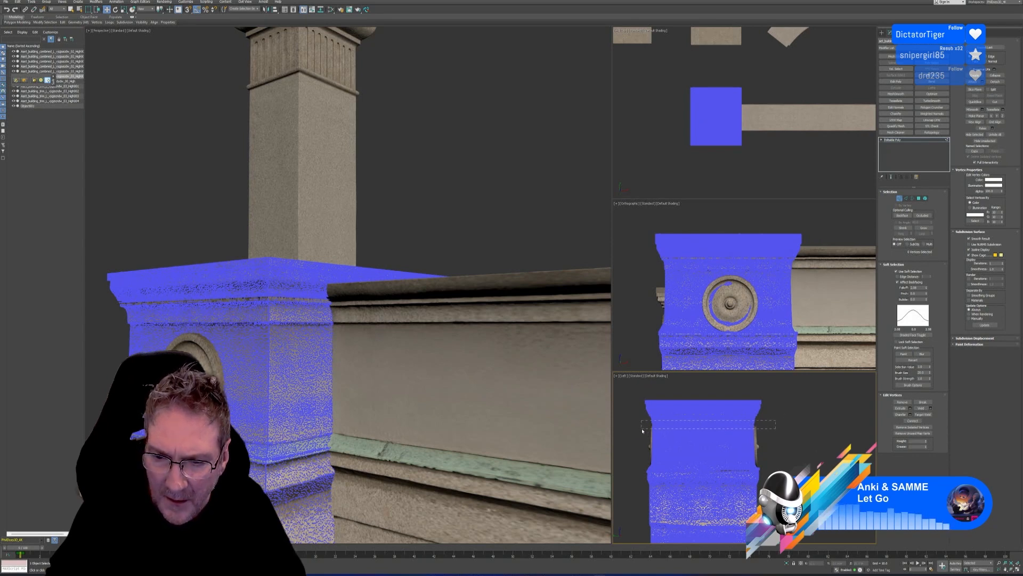
{"action": "left_click_drag", "start_coordinate": [643, 431], "coordinate": [643, 429]}
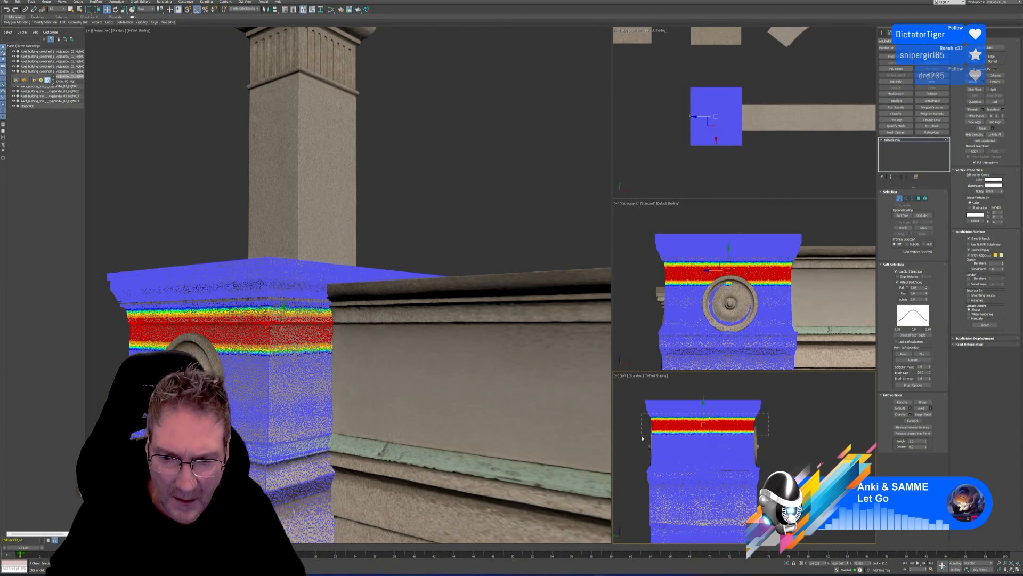
{"action": "left_click_drag", "start_coordinate": [642, 438], "coordinate": [642, 438]}
{"action": "middle_click_drag", "start_coordinate": [366, 349], "coordinate": [365, 356], "text": "alt"}
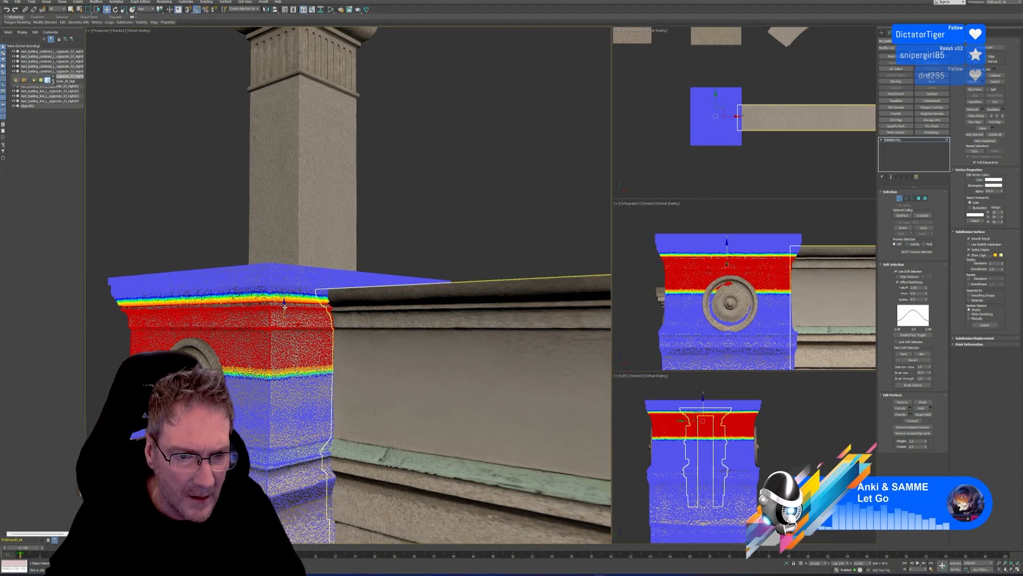
{"action": "left_click_drag", "start_coordinate": [284, 307], "coordinate": [285, 311]}
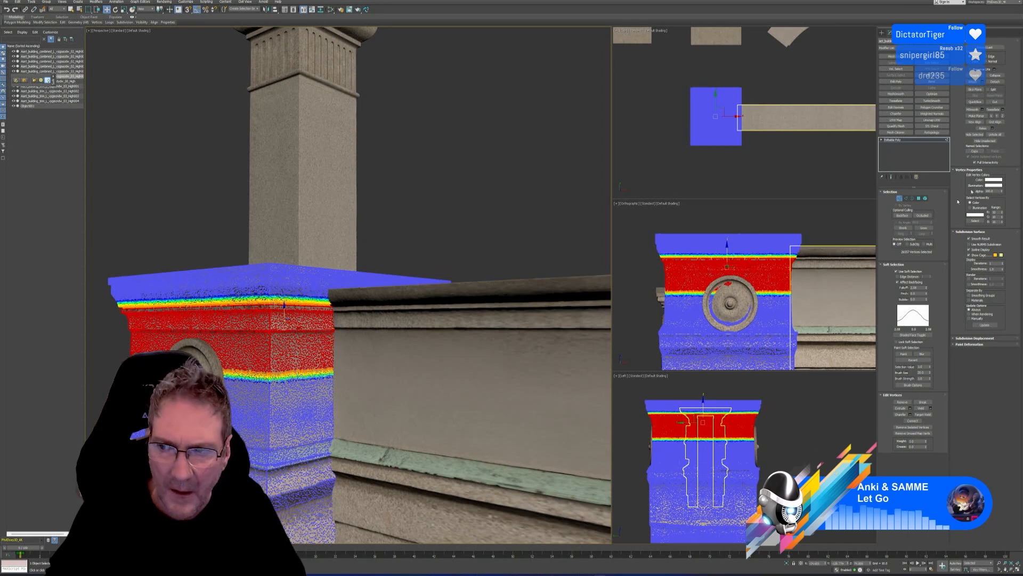
{"action": "left_click", "coordinate": [900, 198]}
Step: Save the scene as a new version, adding the suffix _R2 to the Fence Base file name
{"action": "scroll", "coordinate": [397, 260], "scroll_direction": "down", "scroll_amount": 5}
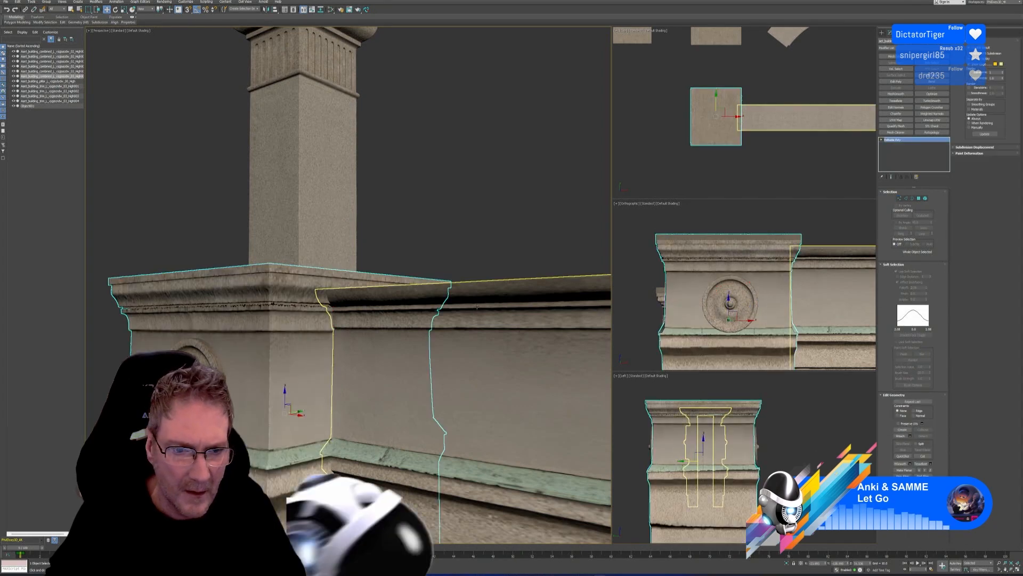
{"action": "scroll", "coordinate": [397, 260], "scroll_direction": "down", "scroll_amount": 3}
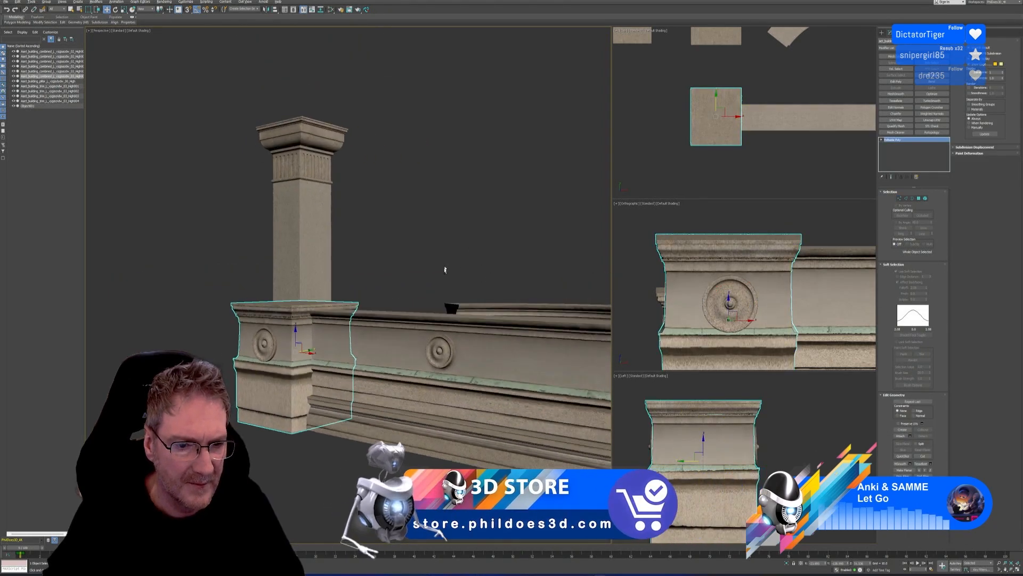
{"action": "middle_click_drag", "start_coordinate": [446, 297], "coordinate": [366, 192], "text": "alt"}
{"action": "scroll", "coordinate": [427, 279], "scroll_direction": "down", "scroll_amount": 4}
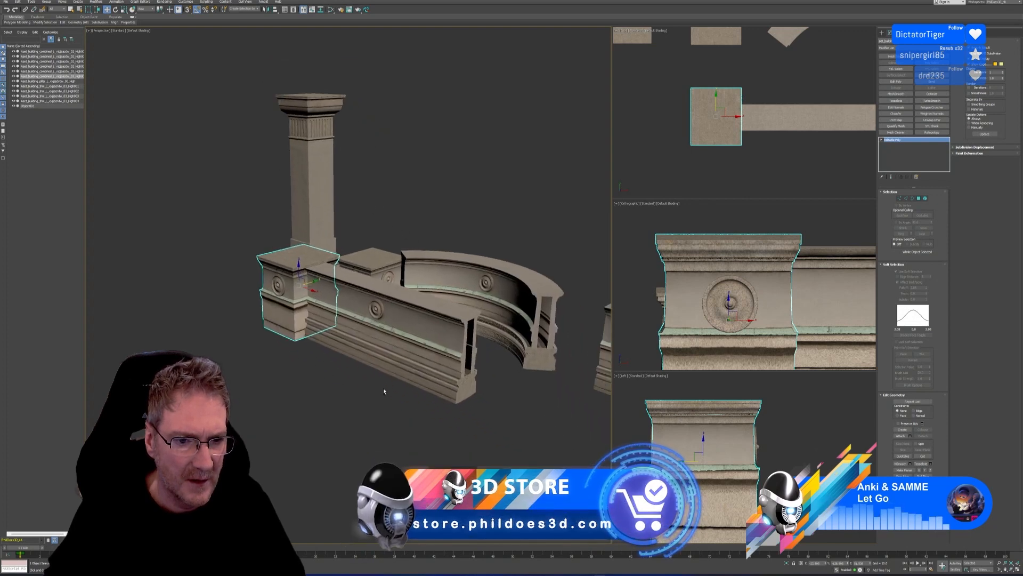
{"action": "middle_click_drag", "start_coordinate": [384, 390], "coordinate": [444, 410], "text": "alt"}
{"action": "left_click", "coordinate": [5, 2]}
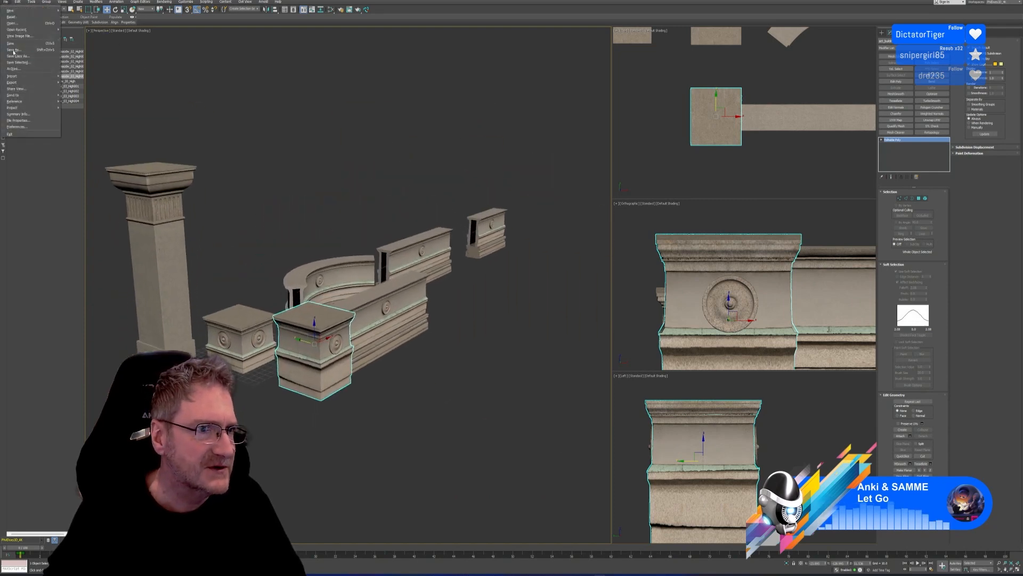
{"action": "left_click", "coordinate": [24, 53]}
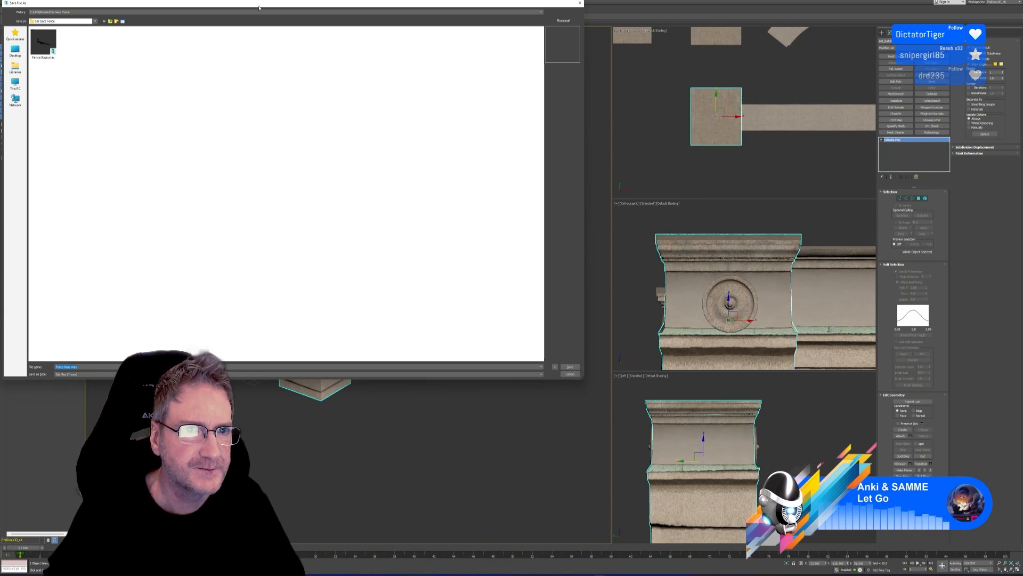
{"action": "left_click_drag", "start_coordinate": [260, 8], "coordinate": [461, 79]}
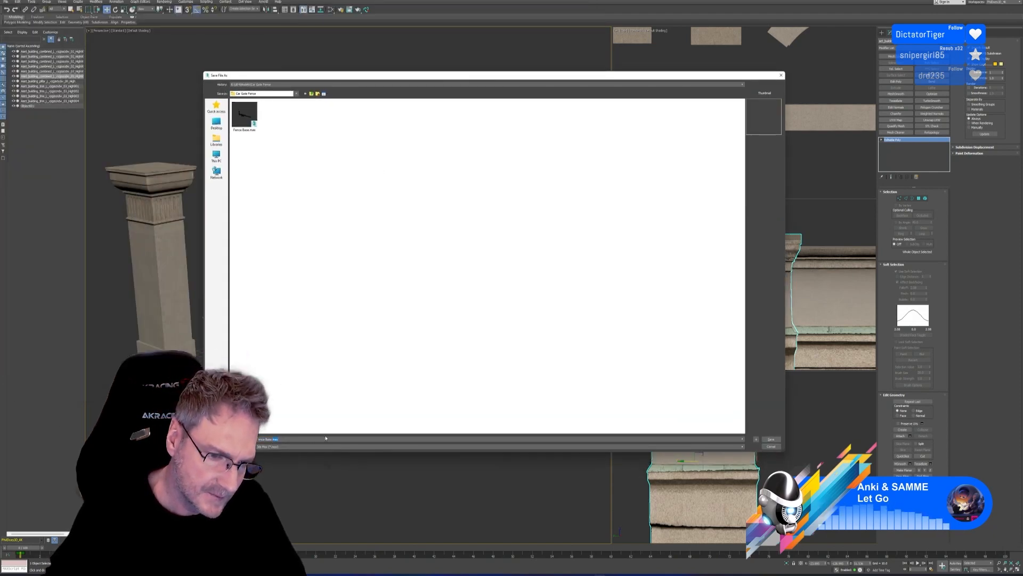
{"action": "type", "text": "_R2"}
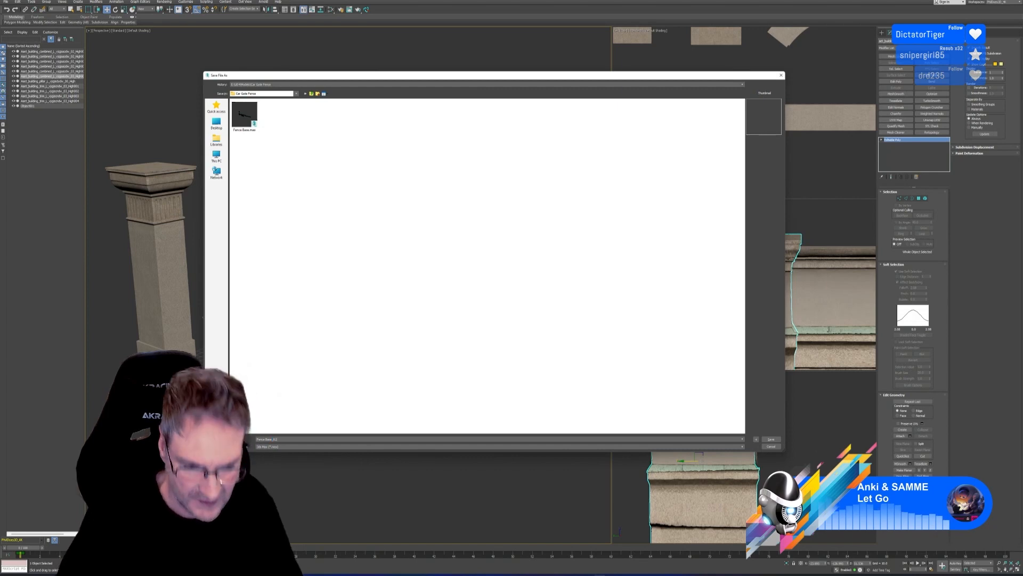
{"action": "key", "text": "Return"}
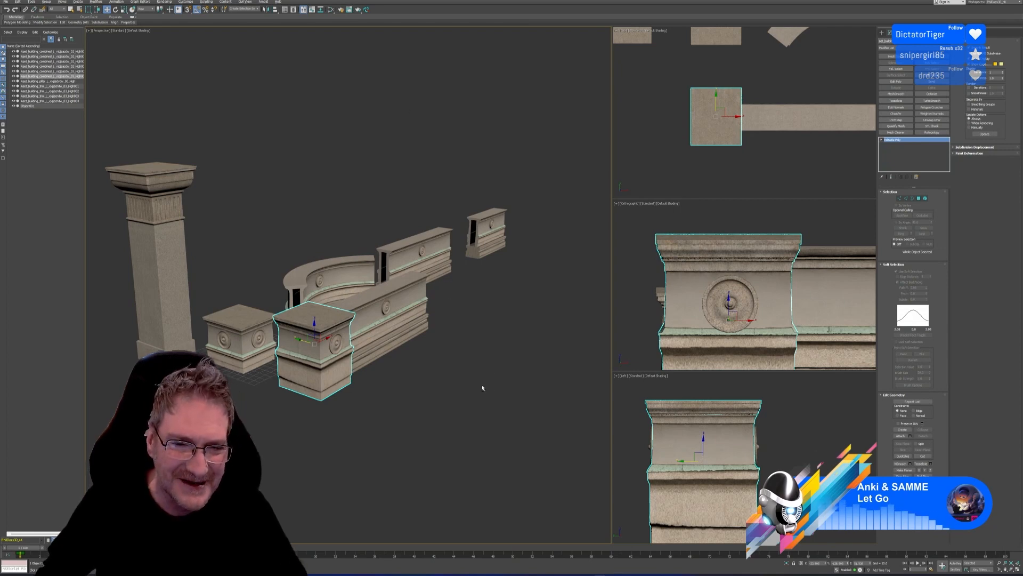
Step: Delete the spare corner block and the long straight cornice pieces adjoining the edited corner block
{"action": "middle_click_drag", "start_coordinate": [482, 384], "coordinate": [394, 416], "text": "alt"}
{"action": "scroll", "coordinate": [411, 390], "scroll_direction": "down", "scroll_amount": 3}
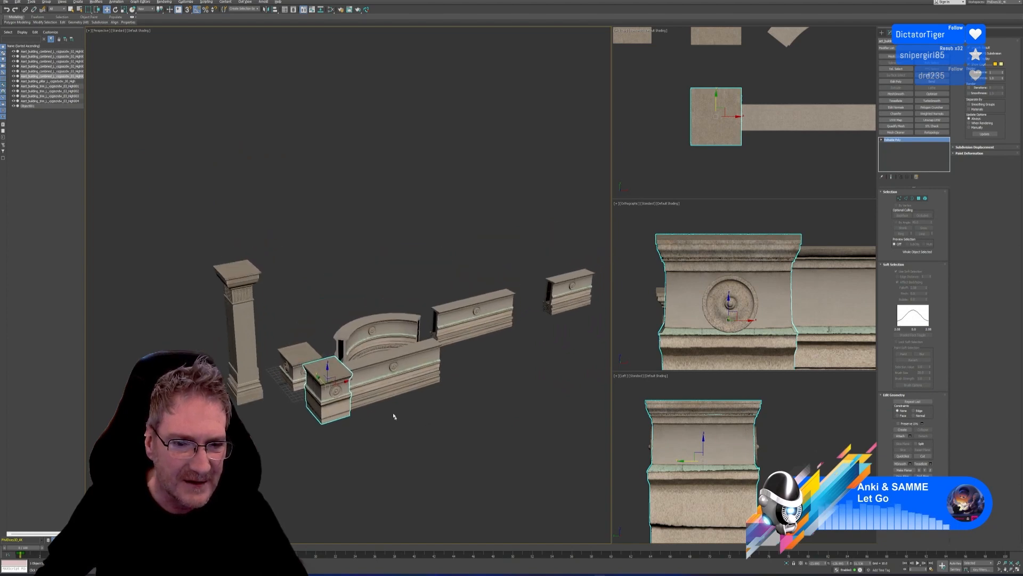
{"action": "left_click", "coordinate": [295, 356]}
{"action": "key", "text": "Delete"}
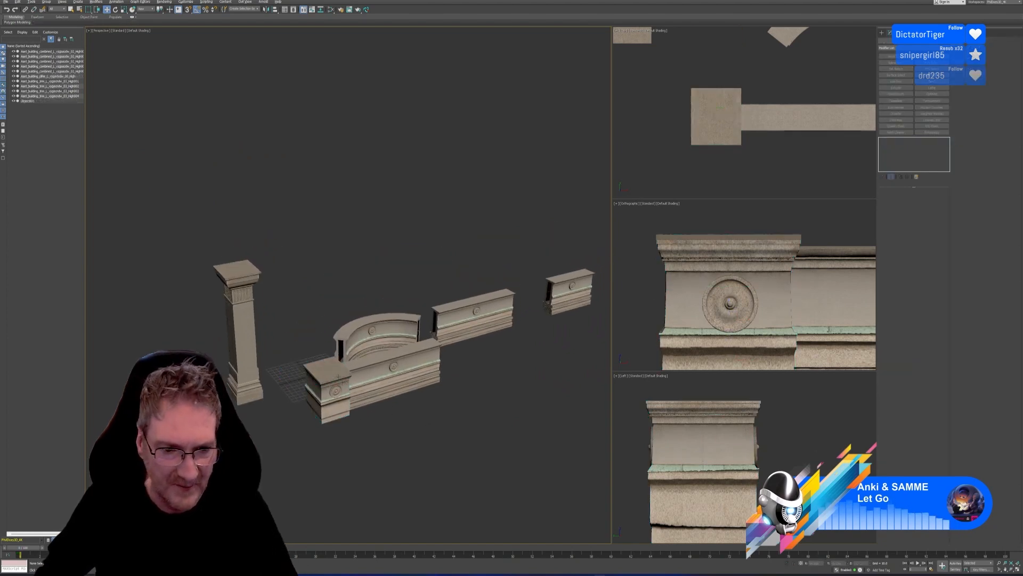
{"action": "left_click", "coordinate": [401, 380]}
{"action": "left_click", "coordinate": [463, 367]}
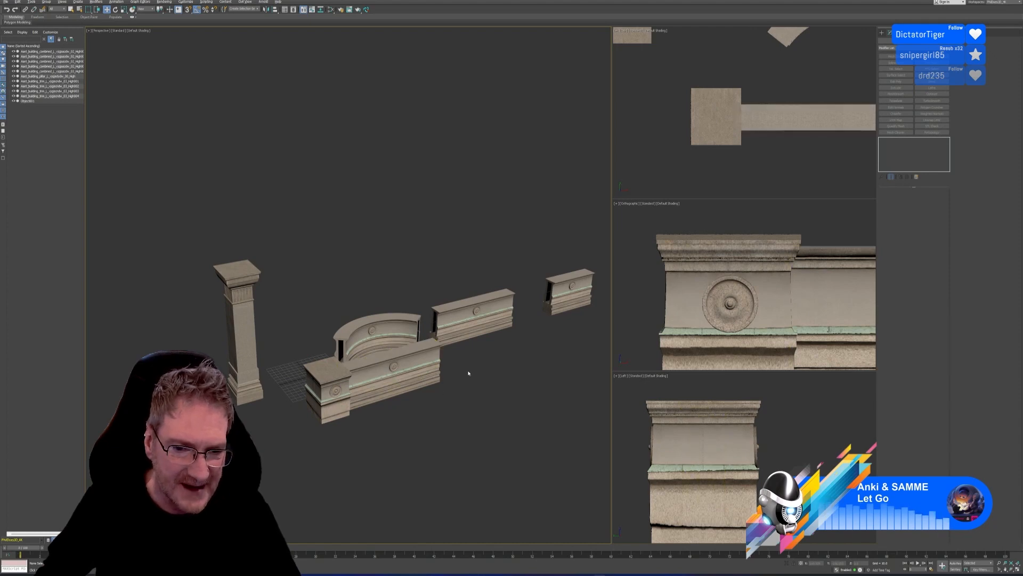
{"action": "left_click", "coordinate": [437, 384]}
{"action": "key", "text": "Delete"}
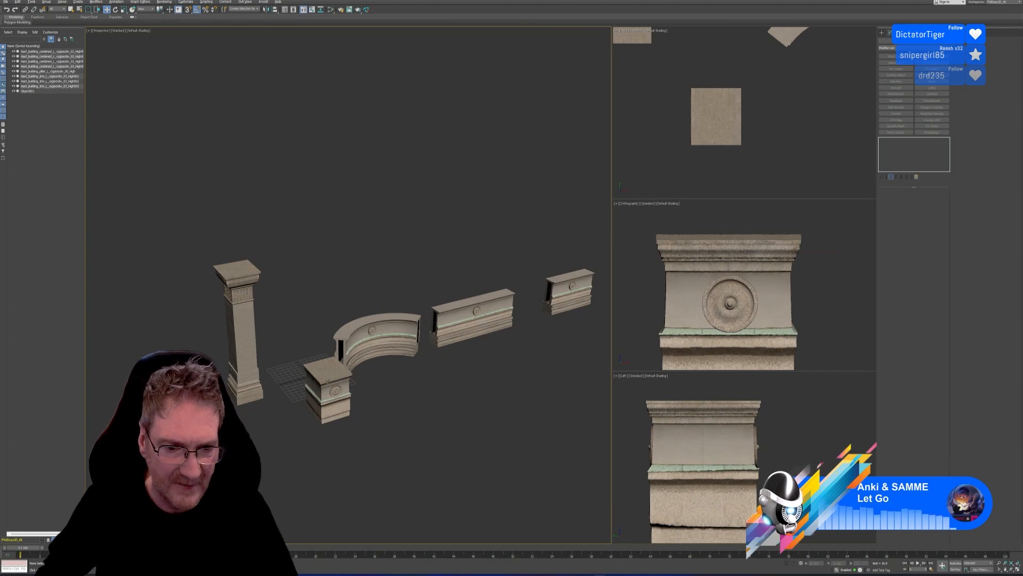
Step: Attach the separate round medallions to the edited corner block so they form one editable poly object
{"action": "left_click", "coordinate": [321, 381]}
{"action": "left_click_drag", "start_coordinate": [321, 379], "coordinate": [292, 355]}
{"action": "key", "text": "z"}
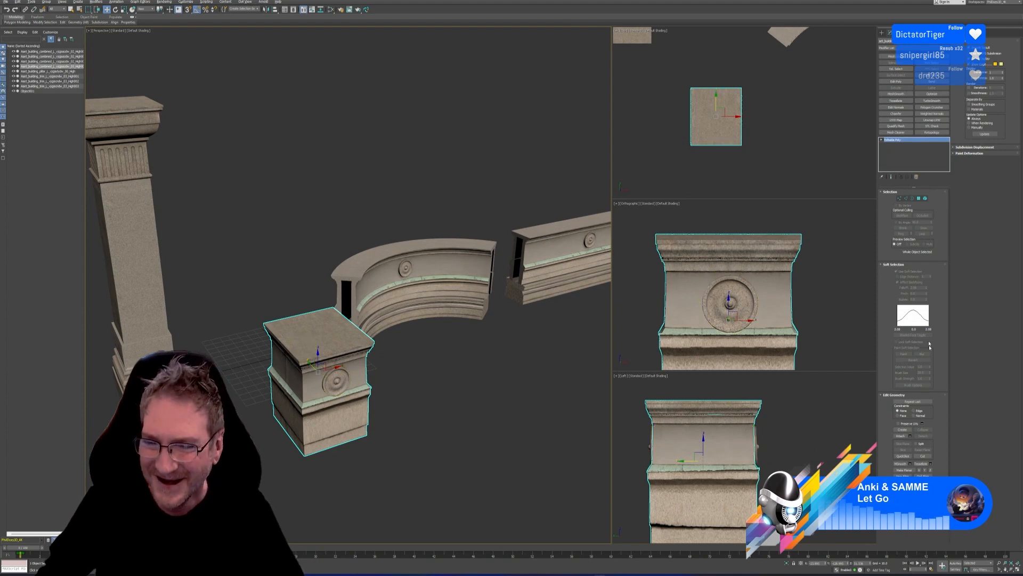
{"action": "left_click", "coordinate": [902, 436]}
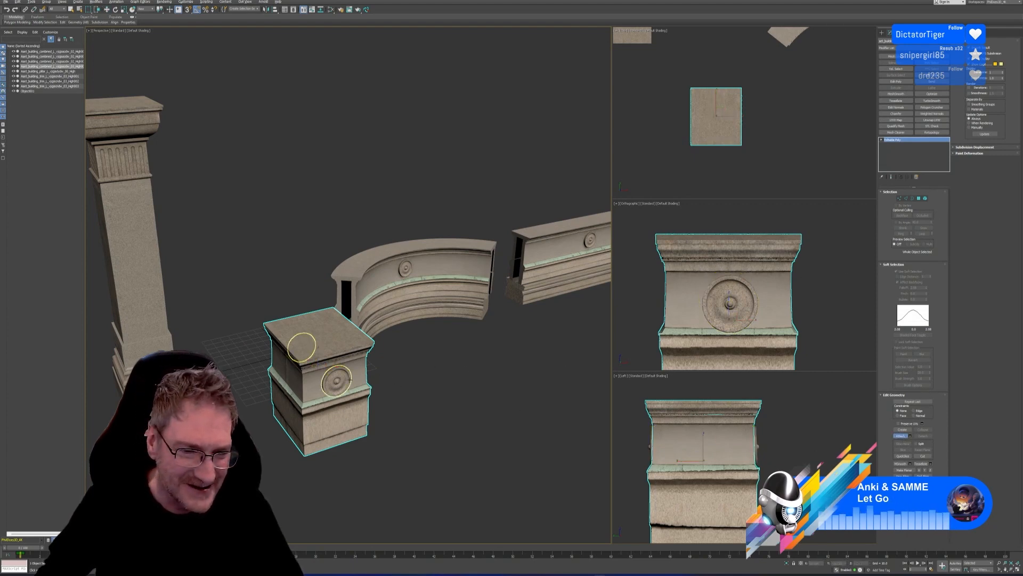
{"action": "left_click", "coordinate": [356, 382]}
{"action": "left_click", "coordinate": [901, 435]}
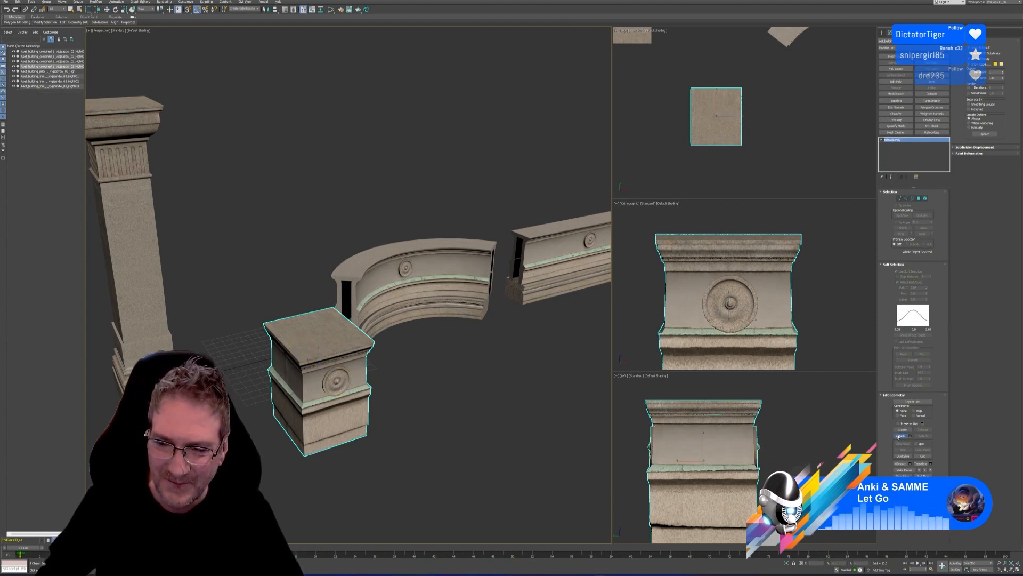
Step: Move the finished corner block back into the row between the tall pillar and the curved cornice
{"action": "middle_click_drag", "start_coordinate": [416, 370], "coordinate": [417, 372]}
{"action": "left_click_drag", "start_coordinate": [311, 366], "coordinate": [267, 317]}
{"action": "scroll", "coordinate": [321, 356], "scroll_direction": "down", "scroll_amount": 3}
{"action": "scroll", "coordinate": [325, 358], "scroll_direction": "down", "scroll_amount": 2}
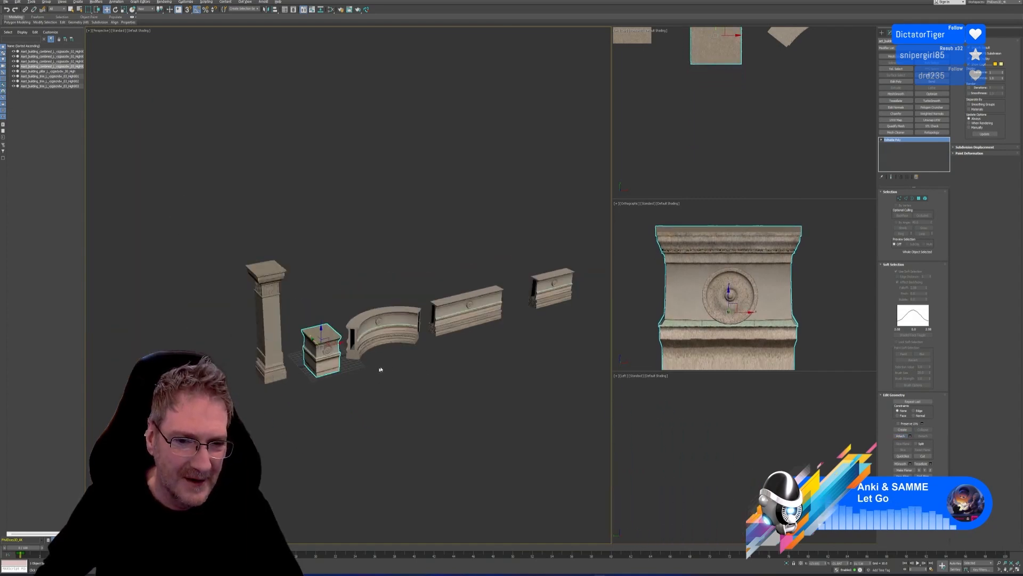
{"action": "middle_click_drag", "start_coordinate": [492, 388], "coordinate": [393, 372], "text": "alt"}
{"action": "mouse_move", "coordinate": [514, 420]}
{"action": "middle_mouse_down", "text": "alt"}
{"action": "mouse_move", "coordinate": [484, 424]}
{"action": "mouse_move", "coordinate": [480, 441]}
{"action": "mouse_move", "coordinate": [508, 428]}
{"action": "middle_mouse_up", "text": "alt"}
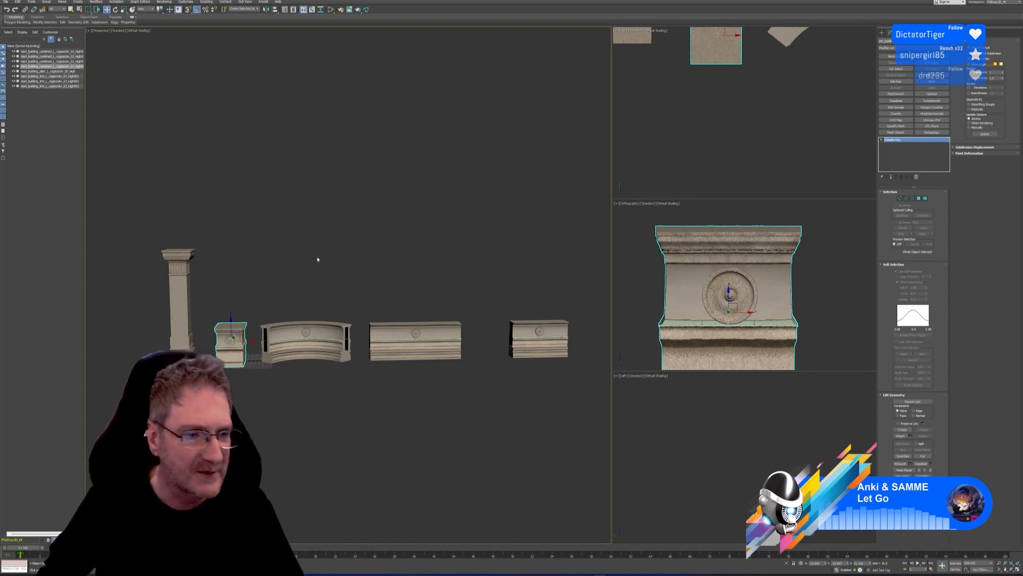
{"action": "middle_click_drag", "start_coordinate": [312, 258], "coordinate": [306, 244]}
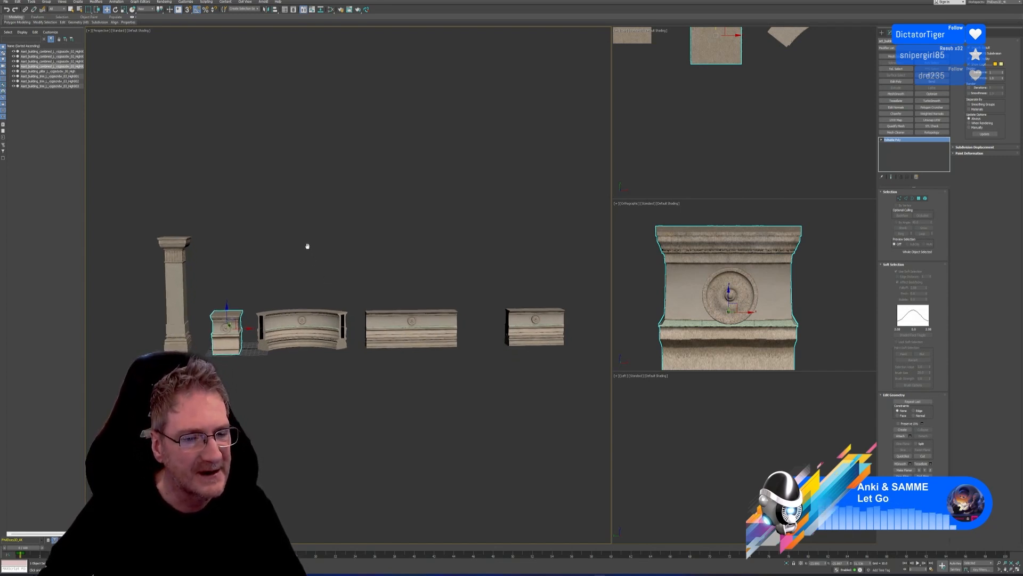
{"action": "scroll", "coordinate": [717, 282], "scroll_direction": "down", "scroll_amount": 2}
{"action": "scroll", "coordinate": [717, 282], "scroll_direction": "down", "scroll_amount": 6}
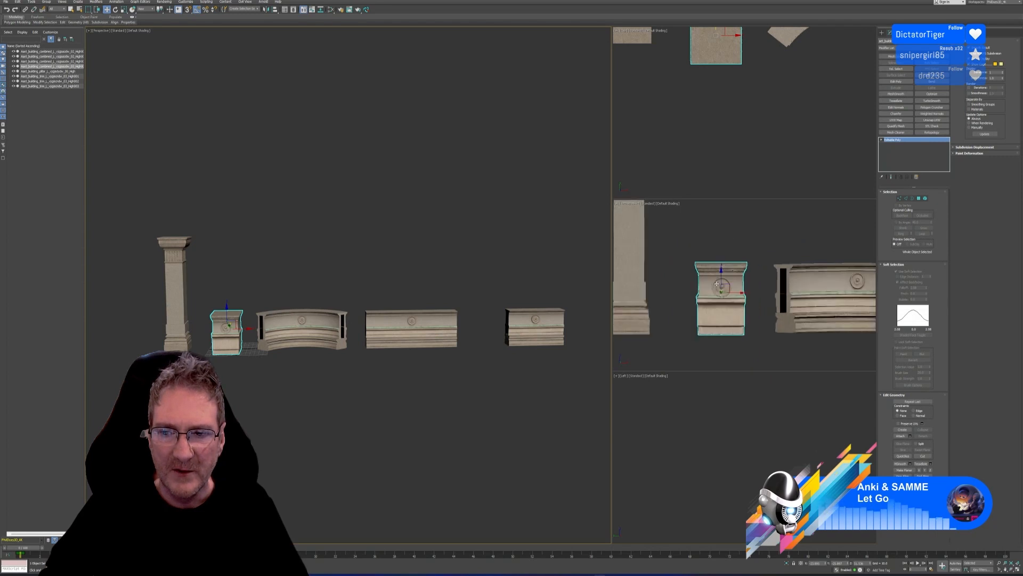
Step: Move the tall pillar in plan so it lines up with the other fence pieces in the row
{"action": "scroll", "coordinate": [684, 288], "scroll_direction": "down", "scroll_amount": 2}
{"action": "middle_click_drag", "start_coordinate": [689, 287], "coordinate": [715, 270]}
{"action": "scroll", "coordinate": [764, 98], "scroll_direction": "down", "scroll_amount": 4}
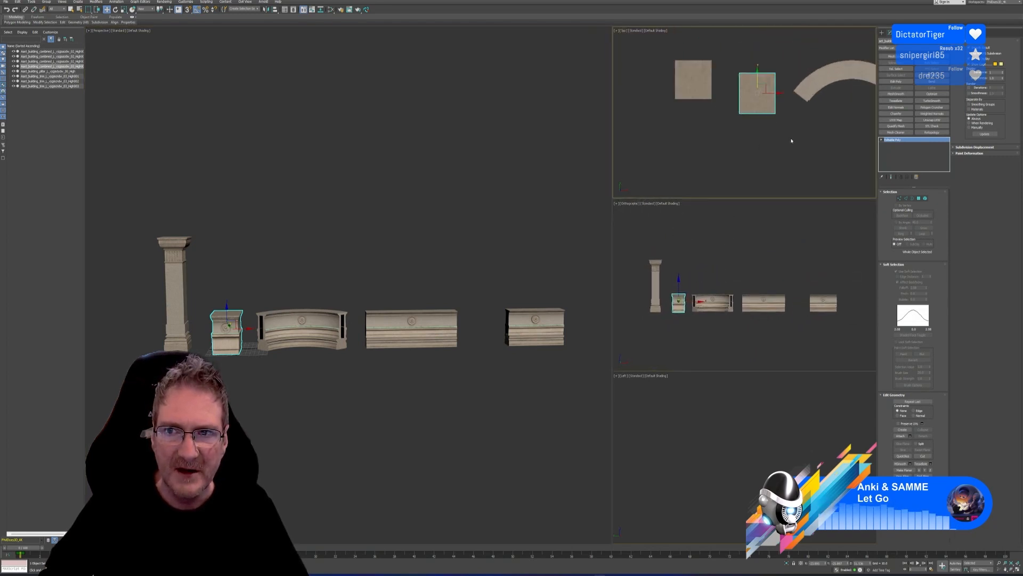
{"action": "middle_click_drag", "start_coordinate": [788, 137], "coordinate": [716, 139]}
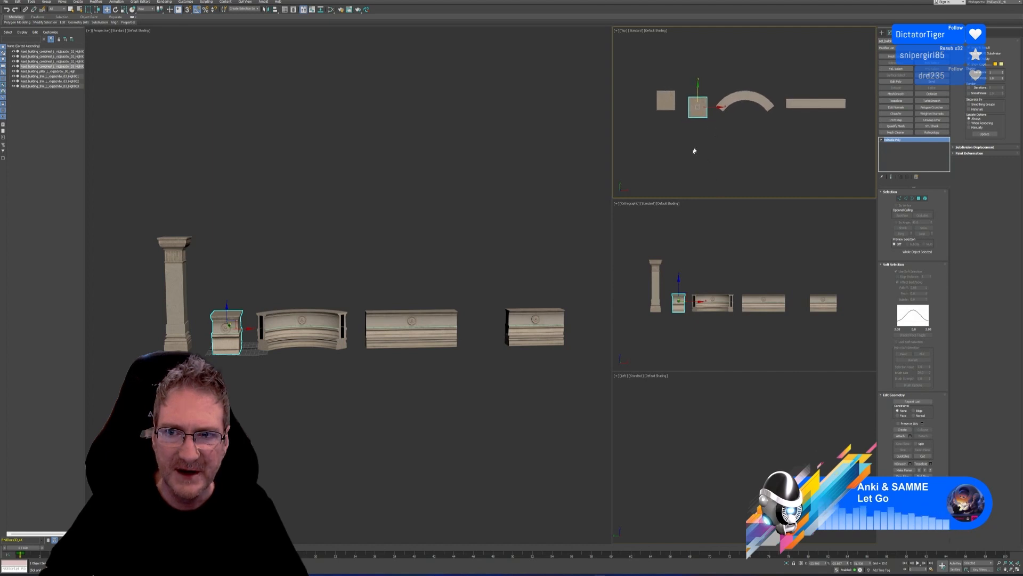
{"action": "left_click", "coordinate": [665, 100]}
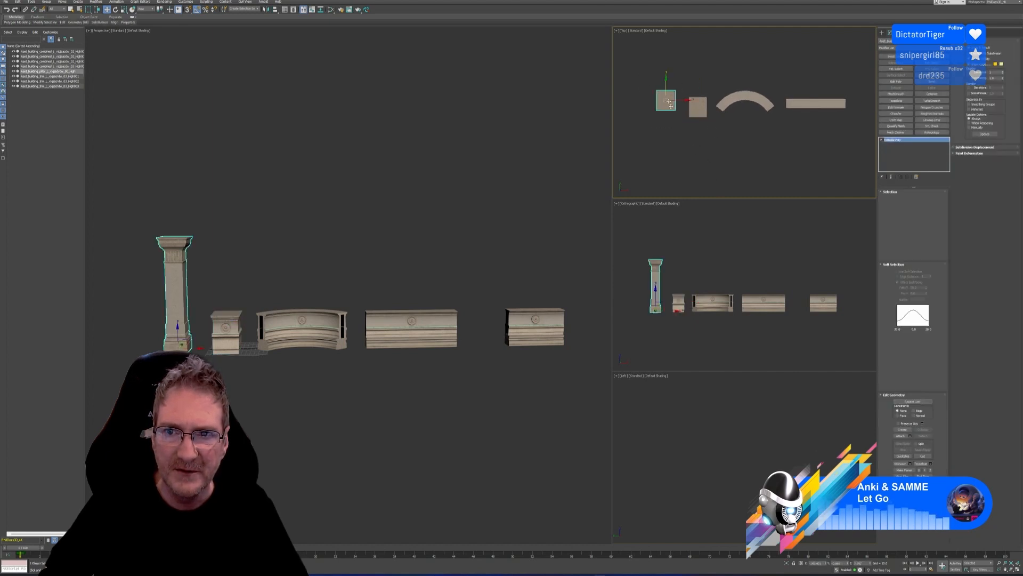
{"action": "left_click", "coordinate": [666, 85]}
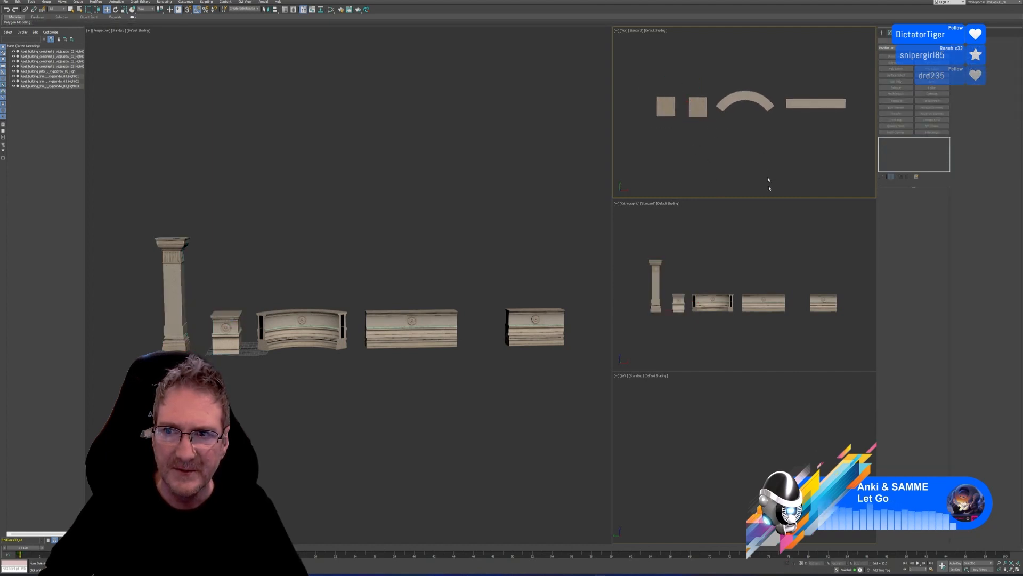
Step: Rename the tall pillar as a fence post, with the name ending in Post_HR
{"action": "scroll", "coordinate": [727, 420], "scroll_direction": "down", "scroll_amount": 4}
{"action": "middle_click_drag", "start_coordinate": [715, 426], "coordinate": [773, 494]}
{"action": "middle_click_drag", "start_coordinate": [445, 415], "coordinate": [439, 421]}
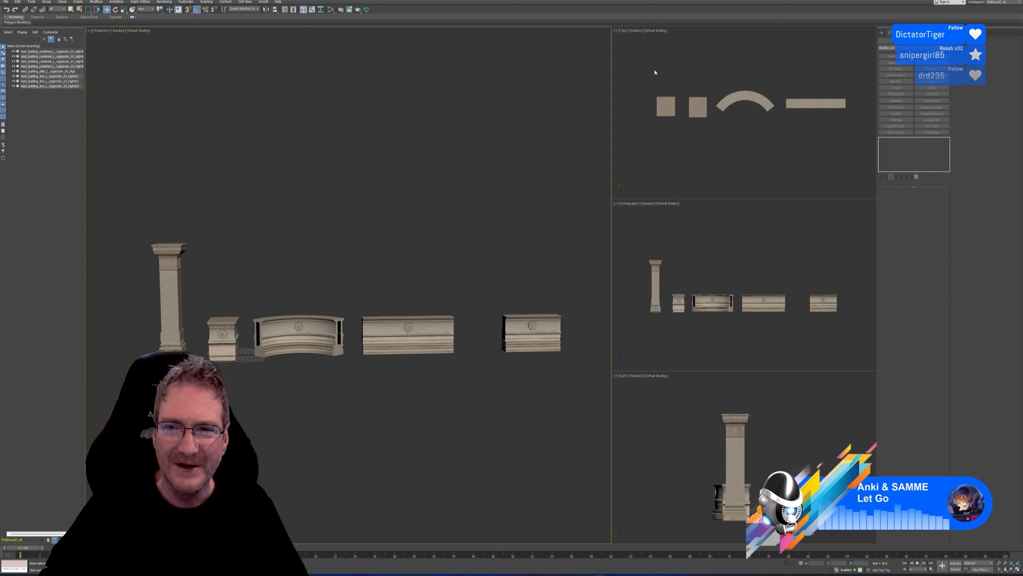
{"action": "left_click_drag", "start_coordinate": [649, 67], "coordinate": [846, 142]}
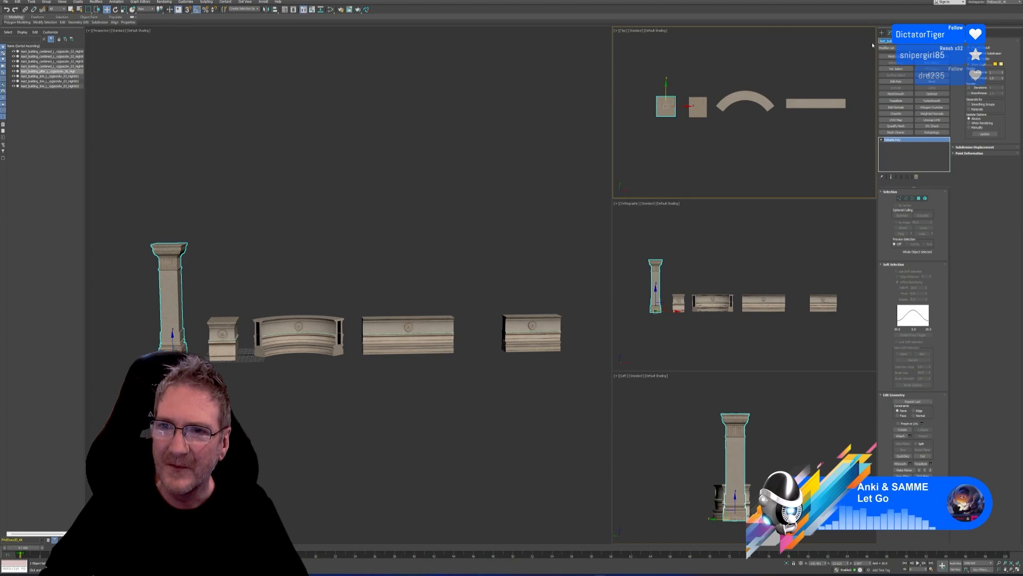
{"action": "type", "text": "Pill"}
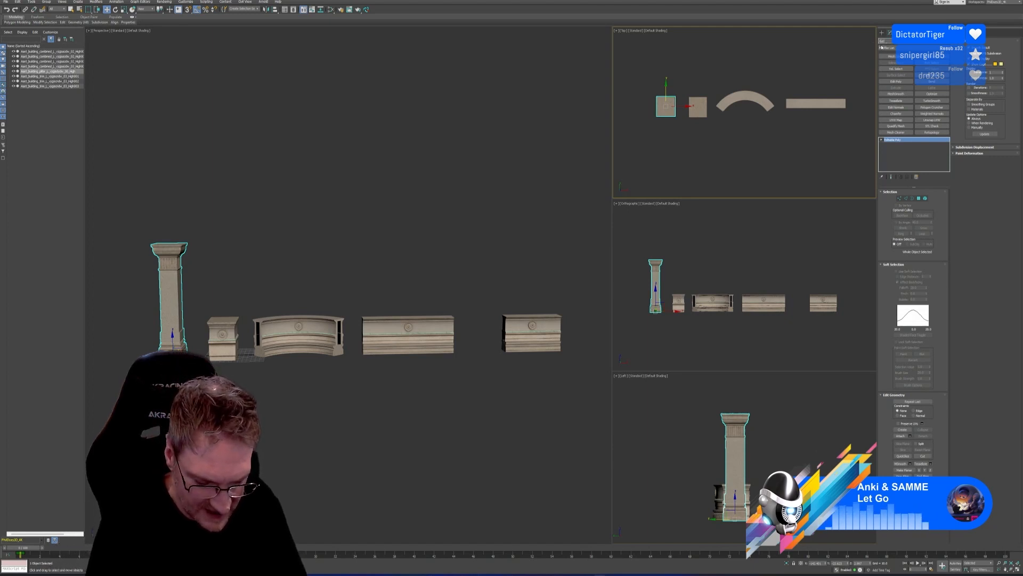
{"action": "type", "text": "nthi"}
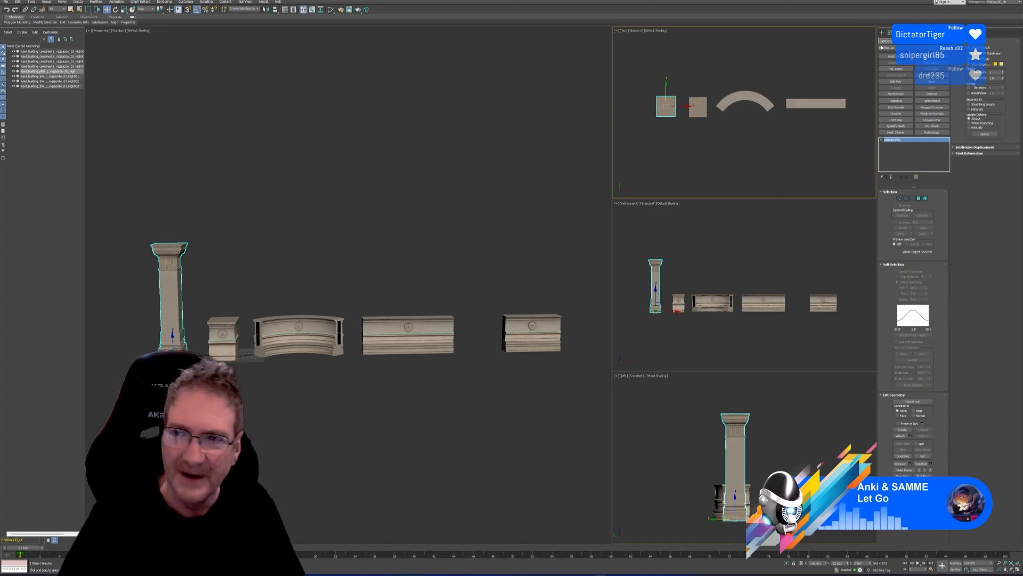
{"action": "key", "text": "Return"}
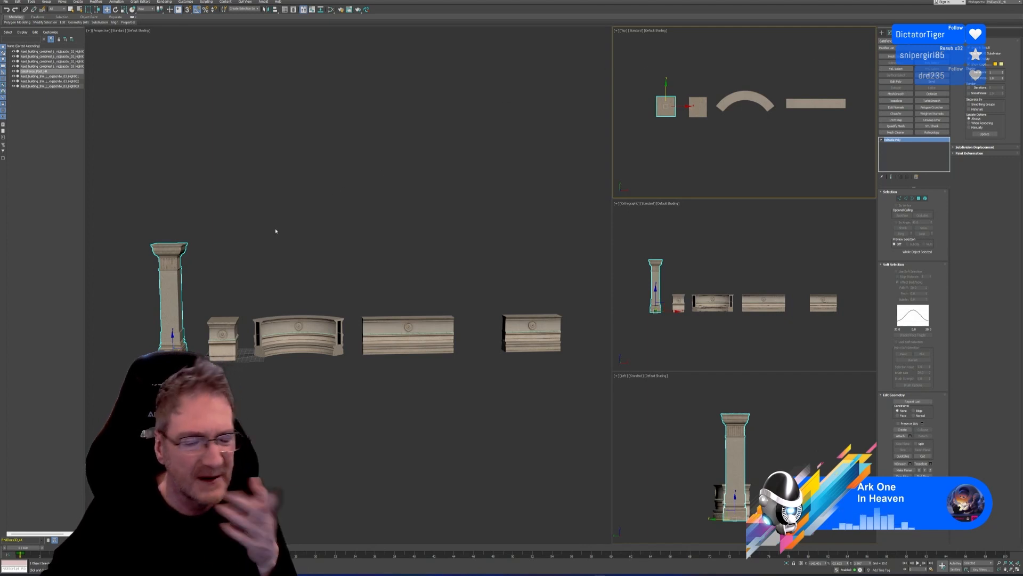
Step: Rename the corner block beside the tall pillar as a fence piece, with the name ending in Short_Post
{"action": "left_click", "coordinate": [224, 321]}
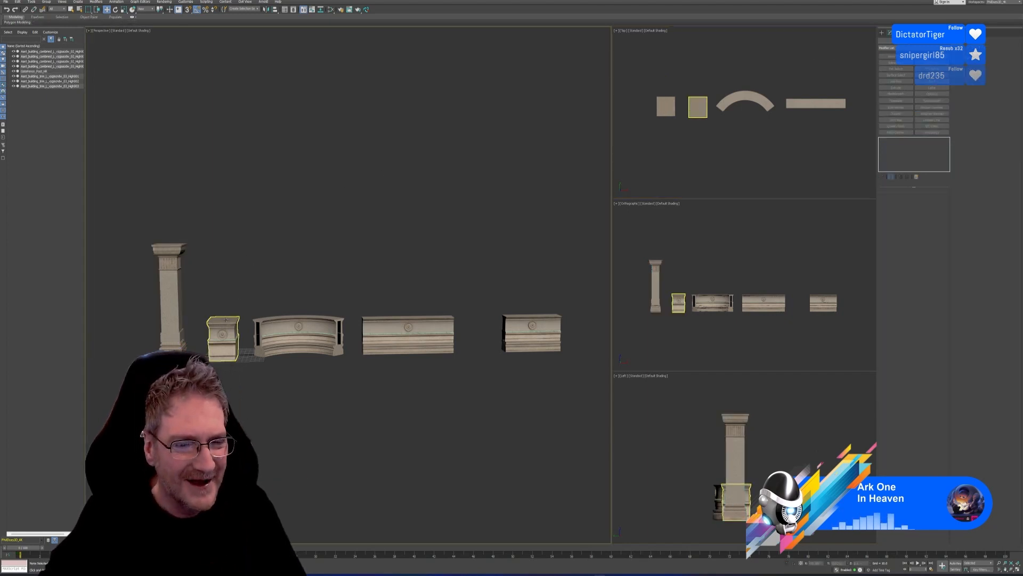
{"action": "left_click", "coordinate": [224, 321]}
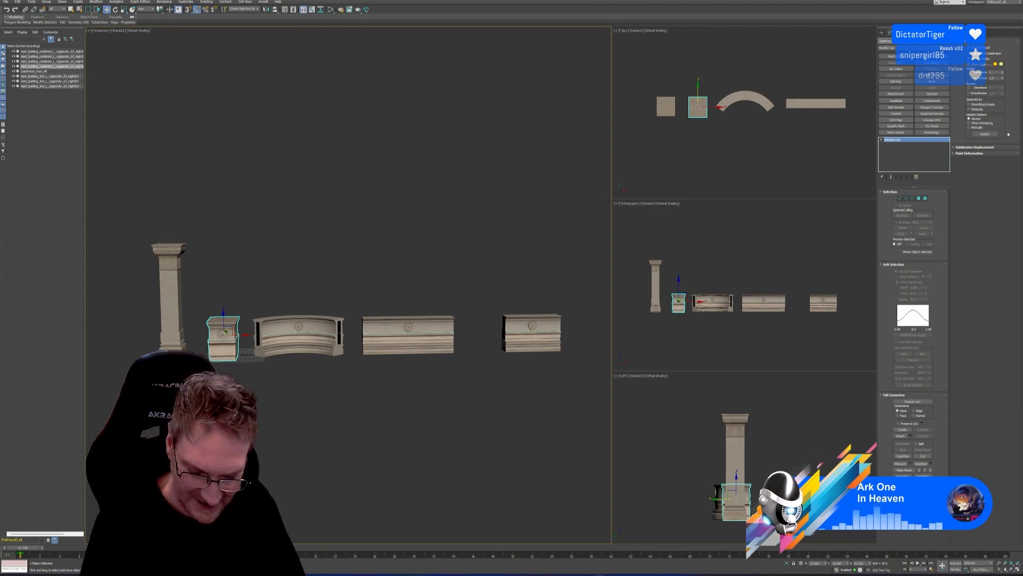
{"action": "key", "text": "Return"}
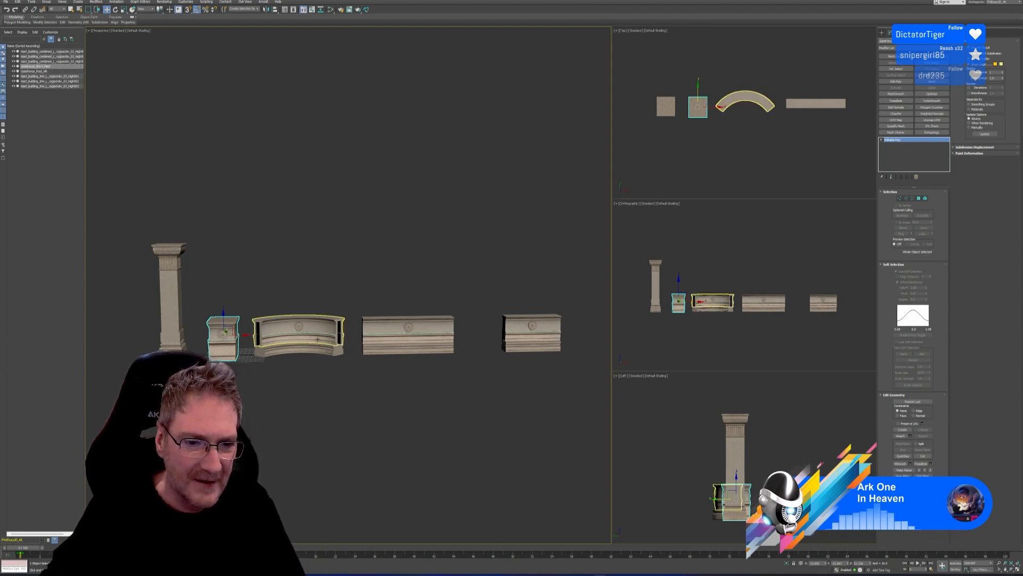
Step: Attach the curved base trim to the curved cornice above it so they form one editable poly object
{"action": "scroll", "coordinate": [312, 350], "scroll_direction": "up", "scroll_amount": 4}
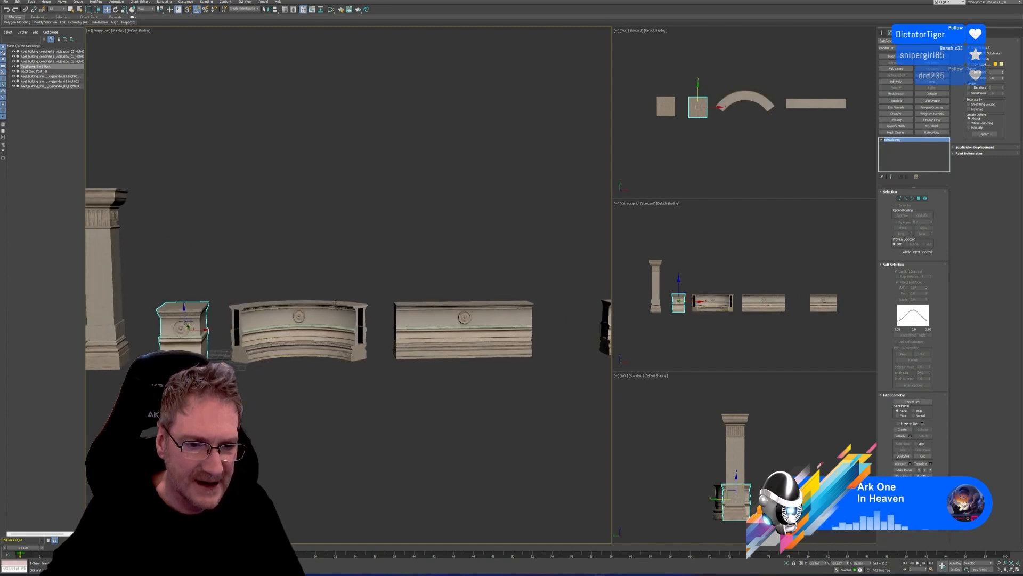
{"action": "left_click", "coordinate": [312, 349]}
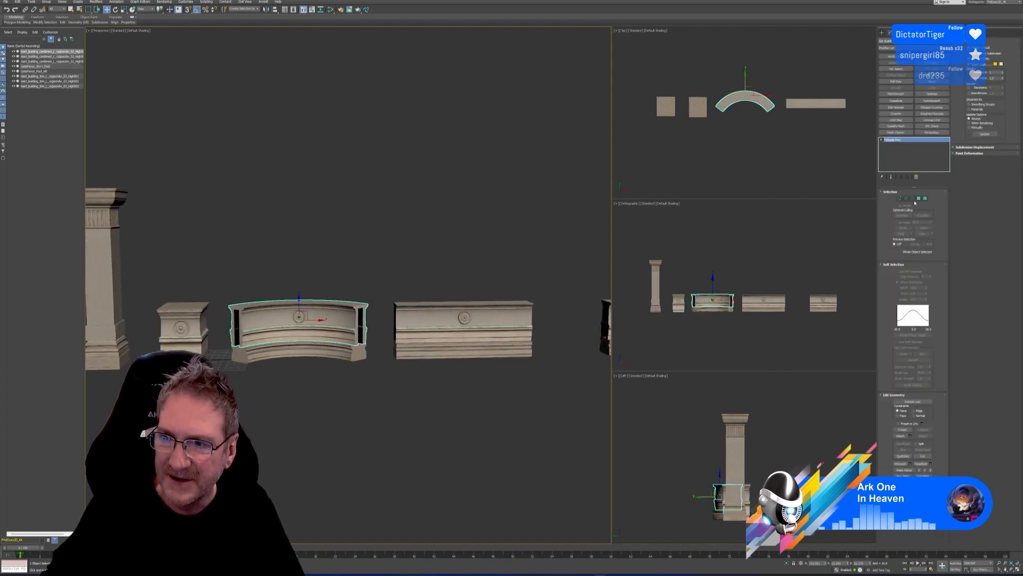
{"action": "left_click", "coordinate": [900, 435]}
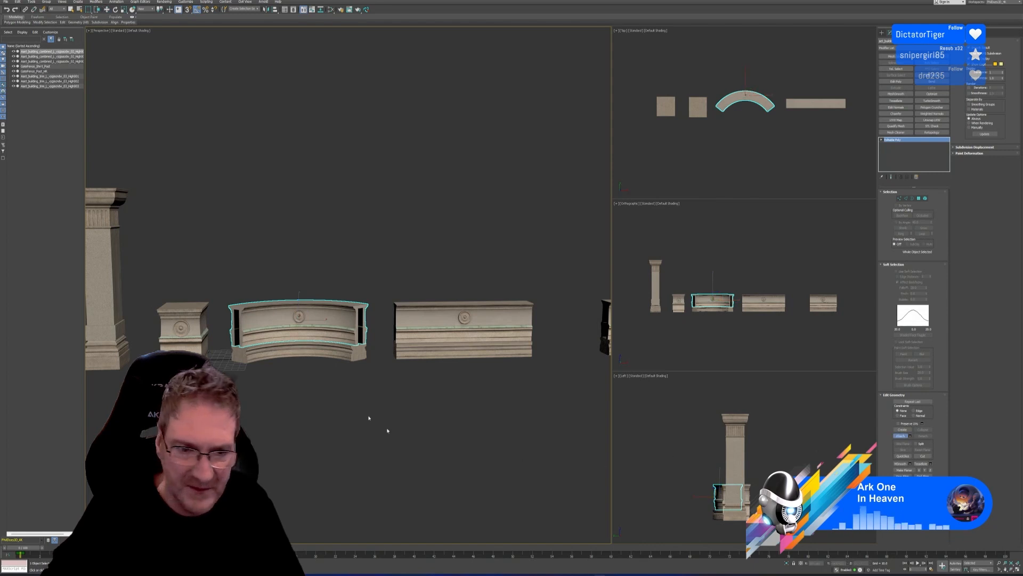
{"action": "left_click", "coordinate": [332, 356]}
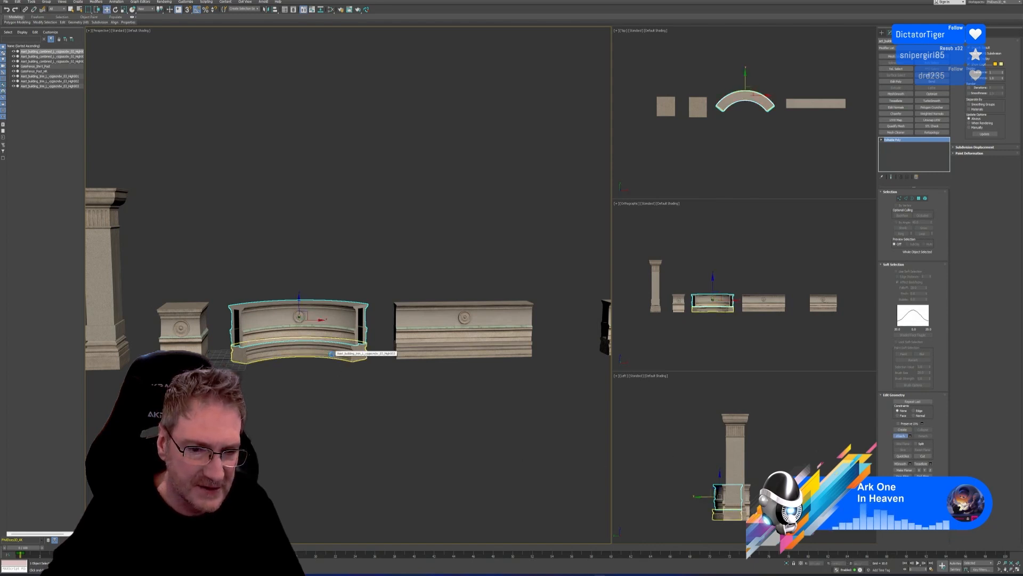
{"action": "left_click", "coordinate": [539, 277]}
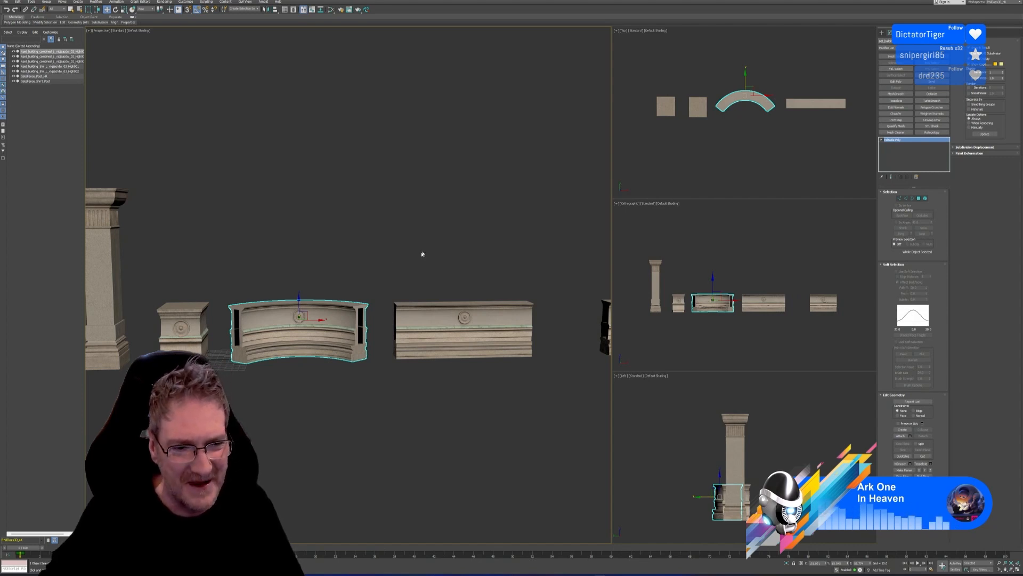
Step: Attach the straight base trim to the long straight cornice piece so they form one object
{"action": "middle_click_drag", "start_coordinate": [420, 251], "coordinate": [369, 243]}
{"action": "left_click", "coordinate": [459, 302]}
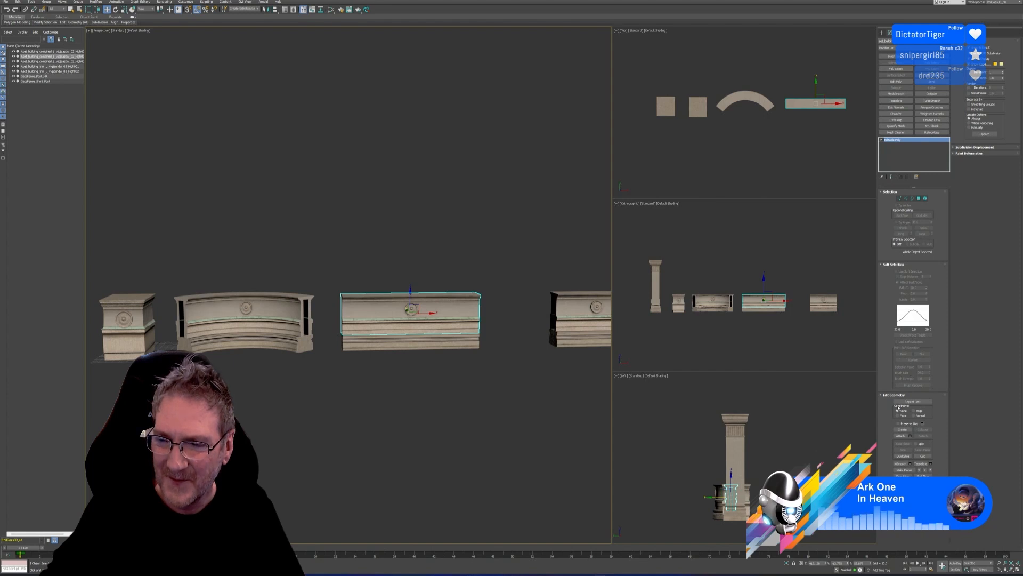
{"action": "left_click", "coordinate": [900, 435]}
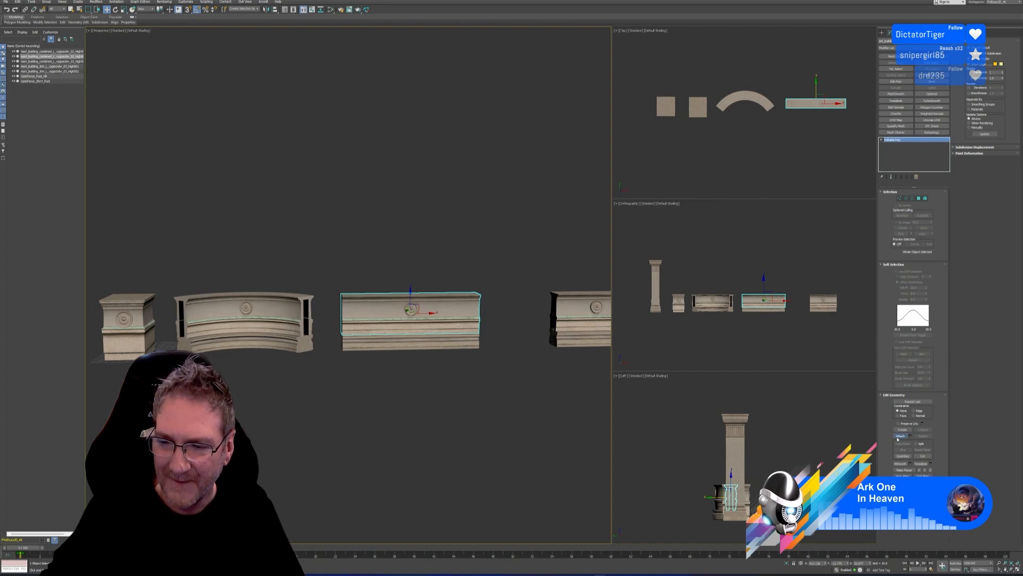
{"action": "left_click", "coordinate": [470, 343]}
{"action": "left_click", "coordinate": [538, 281]}
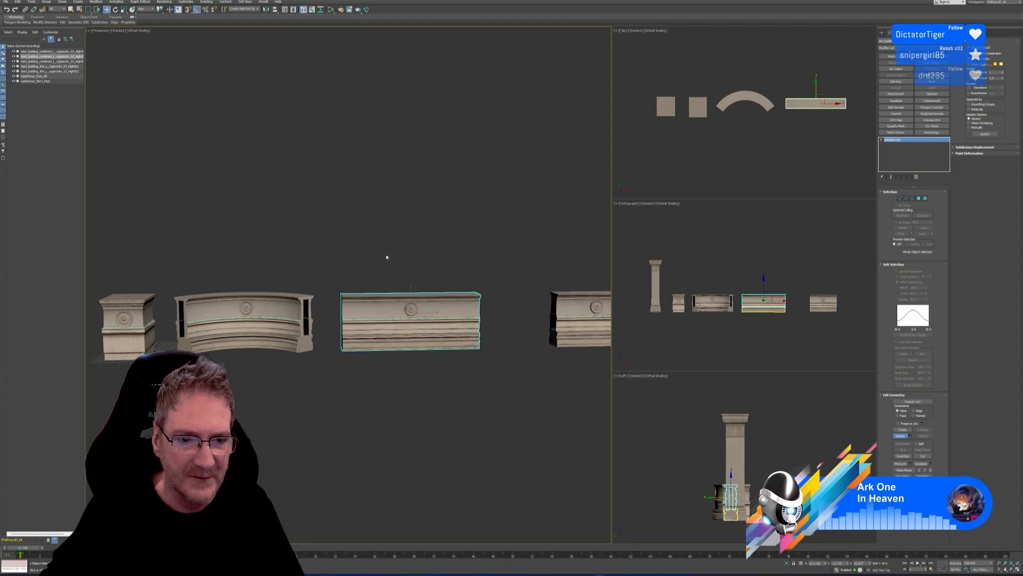
{"action": "scroll", "coordinate": [386, 255], "scroll_direction": "down", "scroll_amount": 3}
{"action": "middle_click_drag", "start_coordinate": [379, 244], "coordinate": [382, 246]}
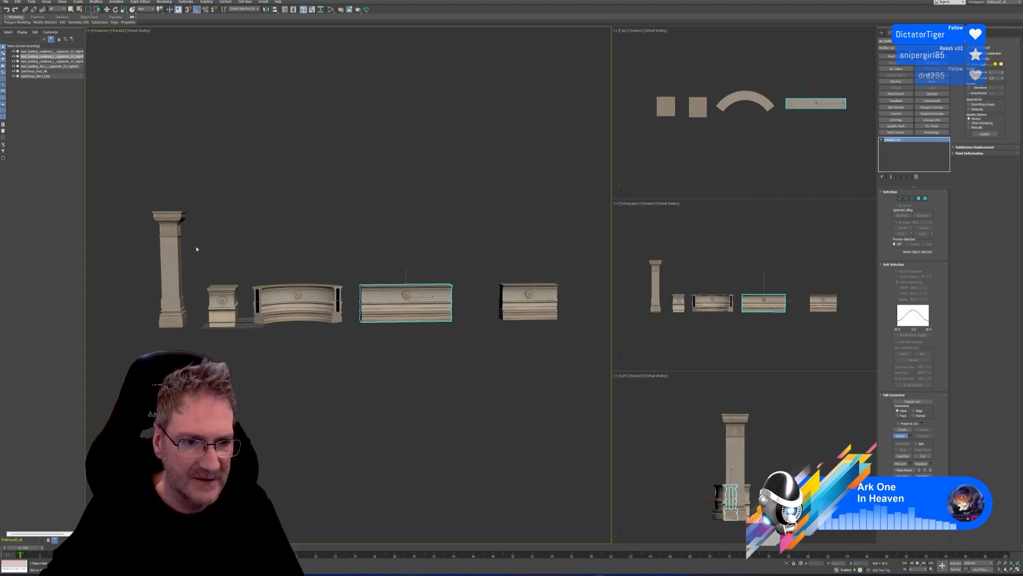
{"action": "middle_click_drag", "start_coordinate": [418, 233], "coordinate": [395, 228]}
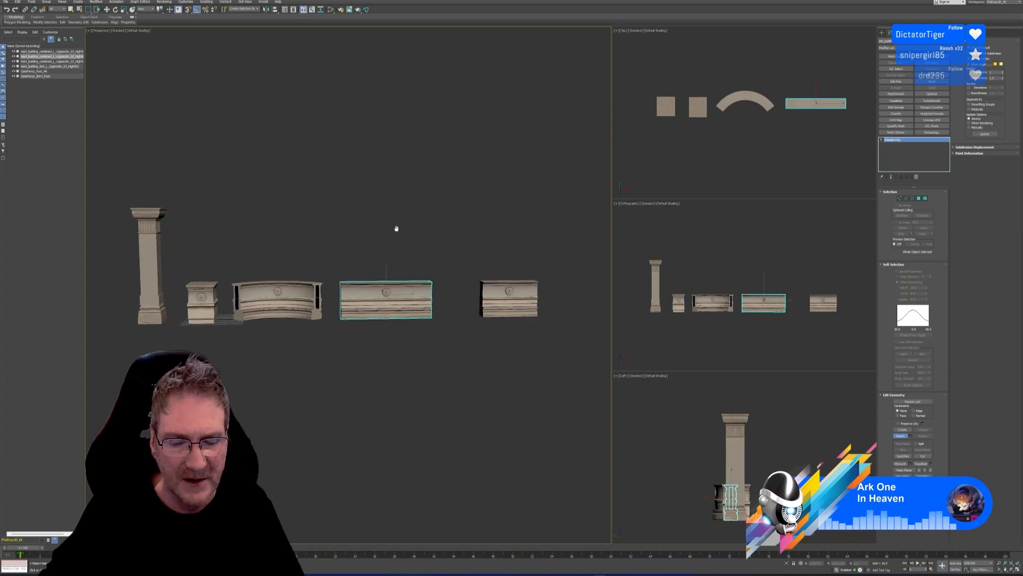
{"action": "left_click", "coordinate": [542, 298]}
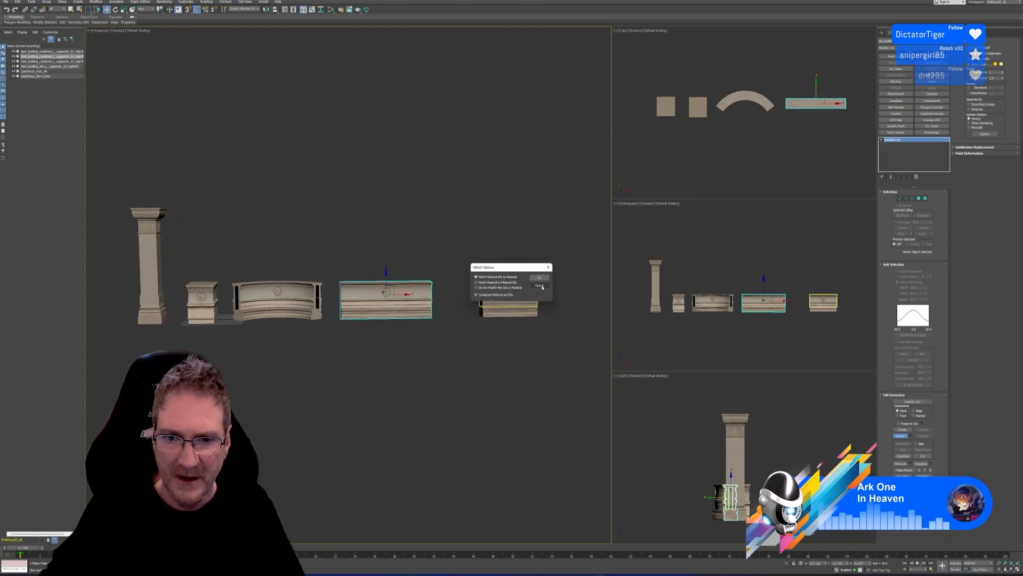
{"action": "left_click", "coordinate": [535, 278]}
{"action": "left_click", "coordinate": [899, 436]}
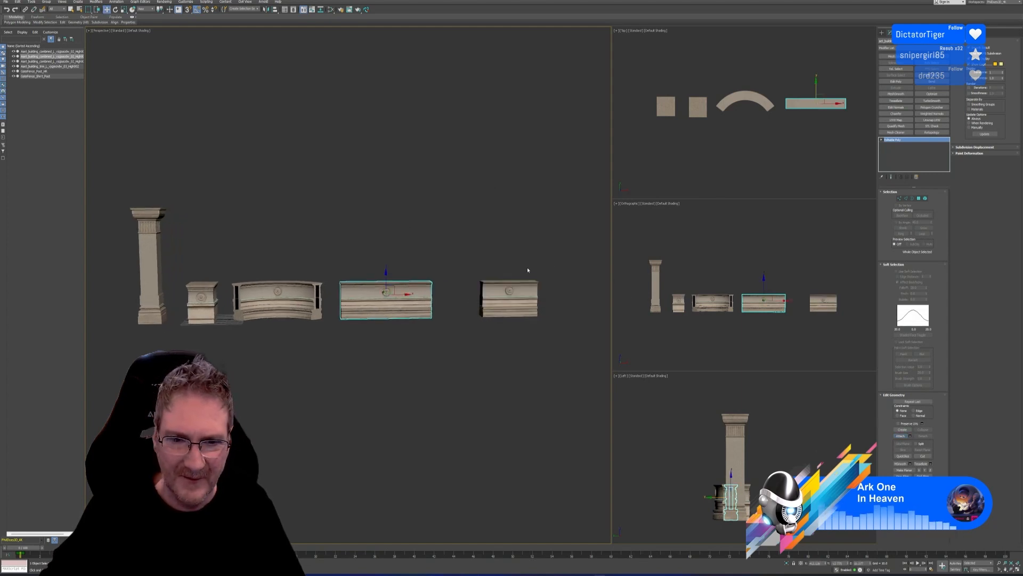
Step: Attach the base trim to the short straight cornice piece at the row's end, matching material IDs to material
{"action": "left_click", "coordinate": [527, 288]}
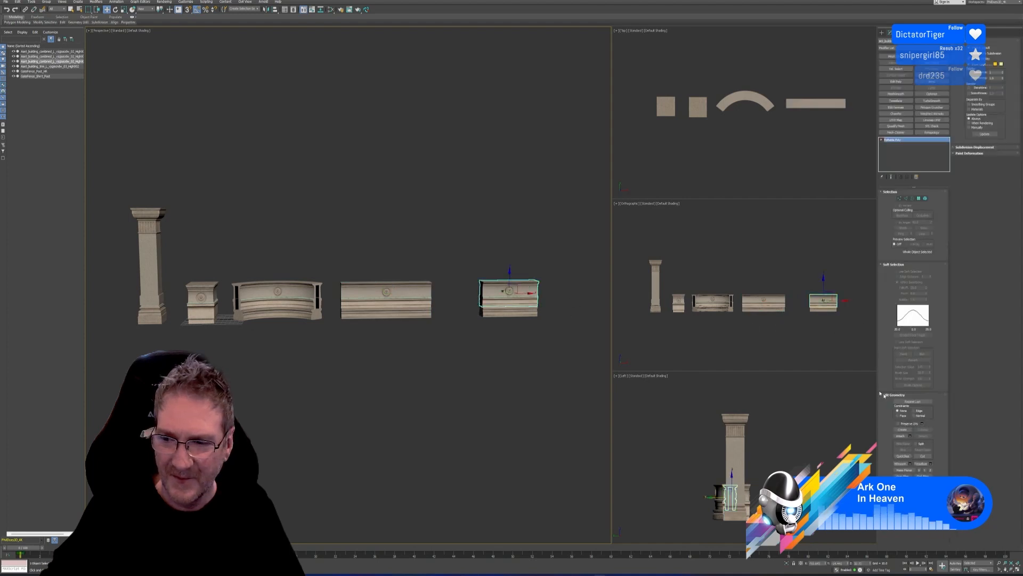
{"action": "left_click", "coordinate": [900, 436]}
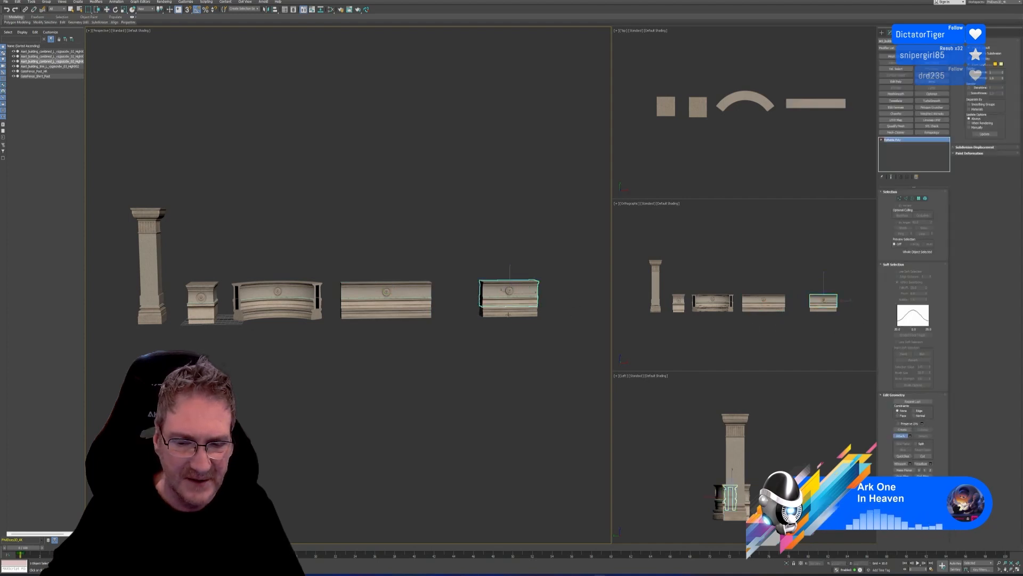
{"action": "left_click", "coordinate": [508, 314]}
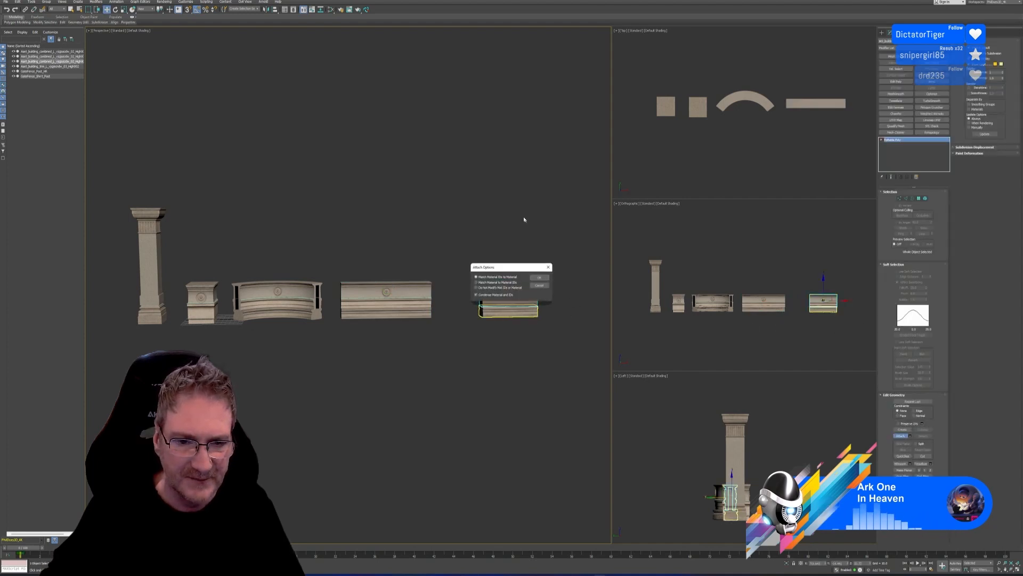
{"action": "left_click", "coordinate": [539, 278]}
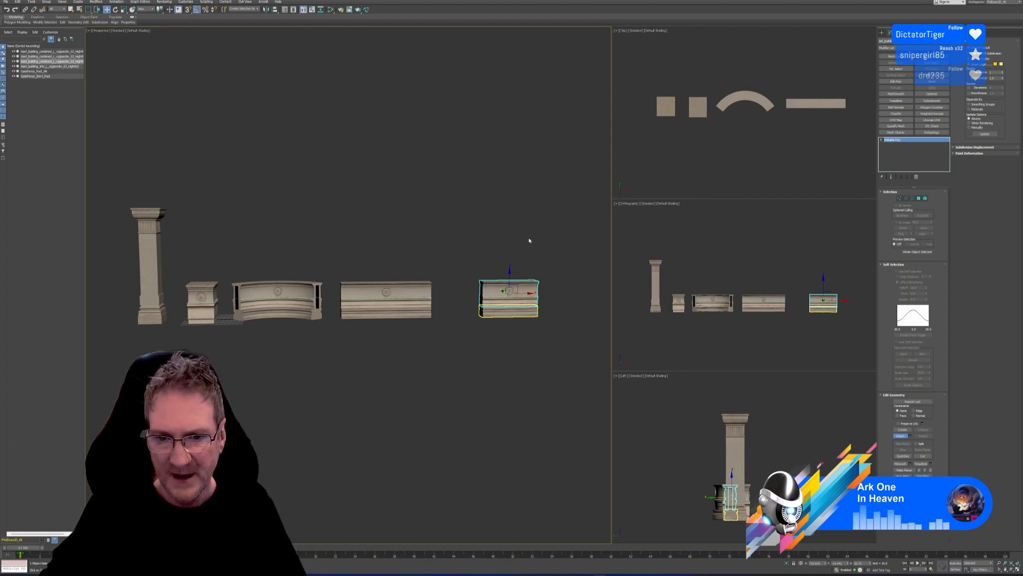
{"action": "left_click", "coordinate": [900, 435]}
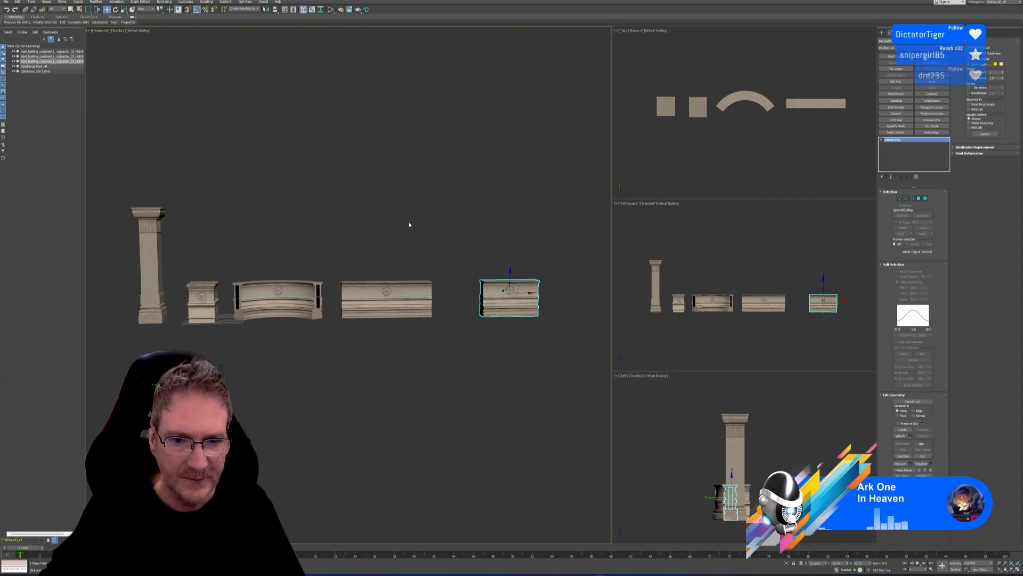
Step: Rename the combined curved cornice as a fence piece, with the name ending in Curved_HR
{"action": "middle_click_drag", "start_coordinate": [408, 222], "coordinate": [414, 230]}
{"action": "left_click", "coordinate": [321, 251]}
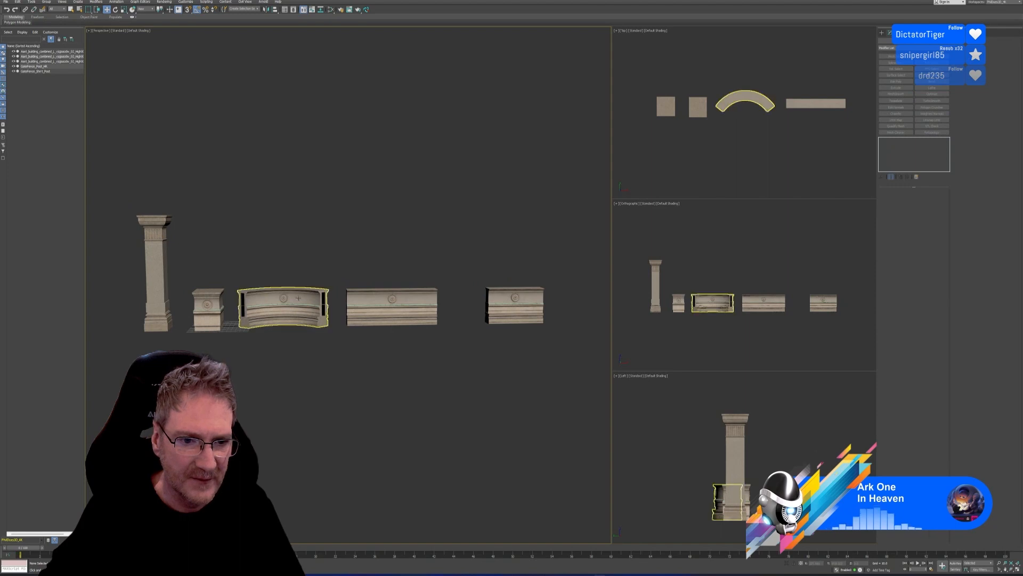
{"action": "left_click", "coordinate": [298, 297]}
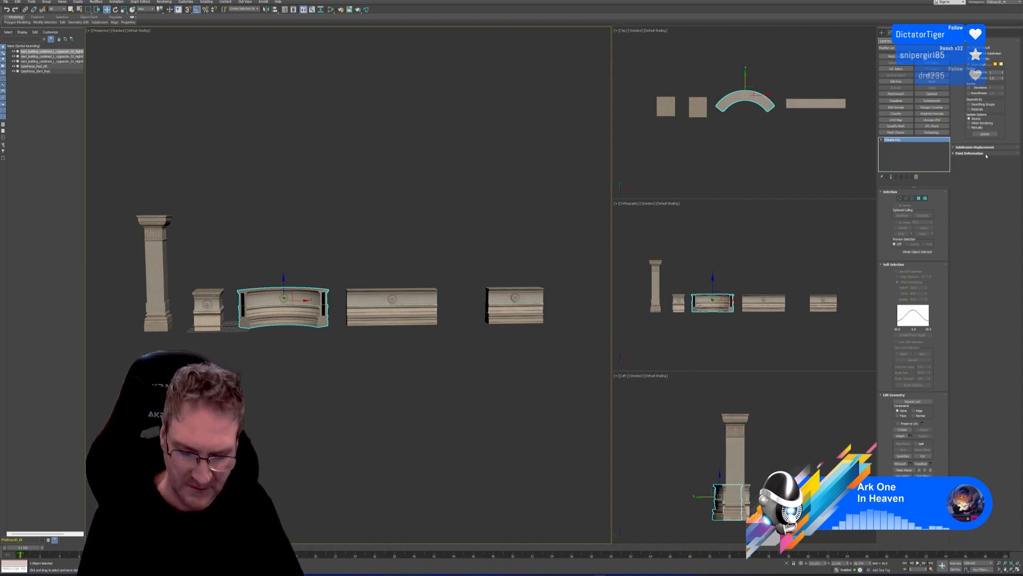
{"action": "key", "text": "Return"}
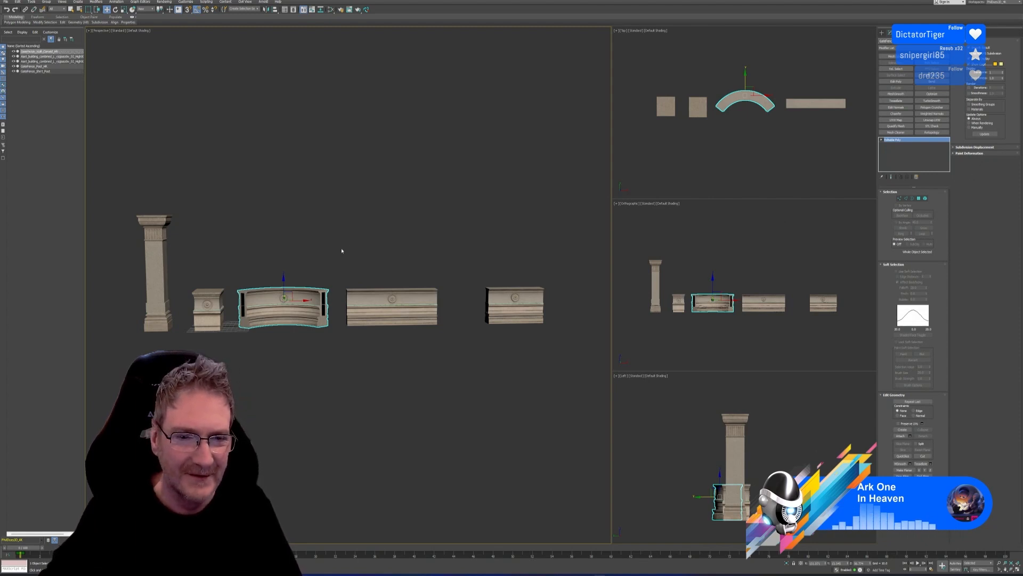
Step: Append the suffix _HR to the short post's name, and select the tall pillar
{"action": "left_click", "coordinate": [201, 291]}
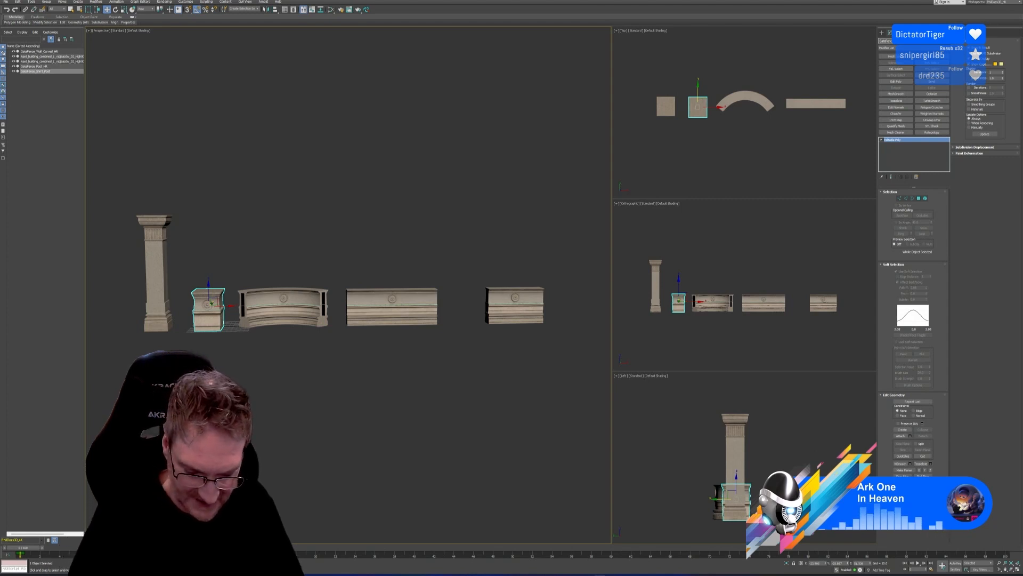
{"action": "type", "text": "_HR"}
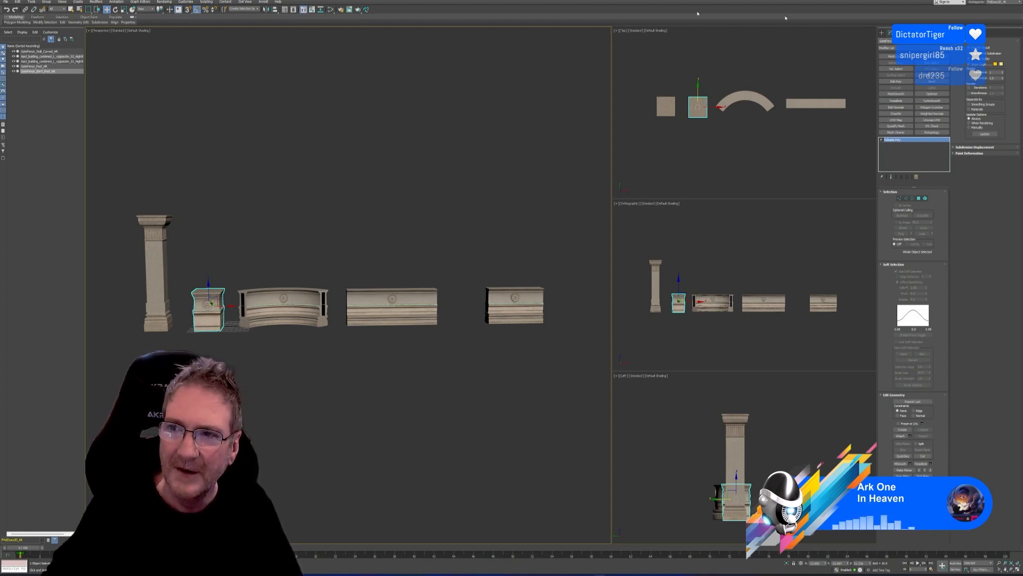
{"action": "left_click", "coordinate": [170, 238]}
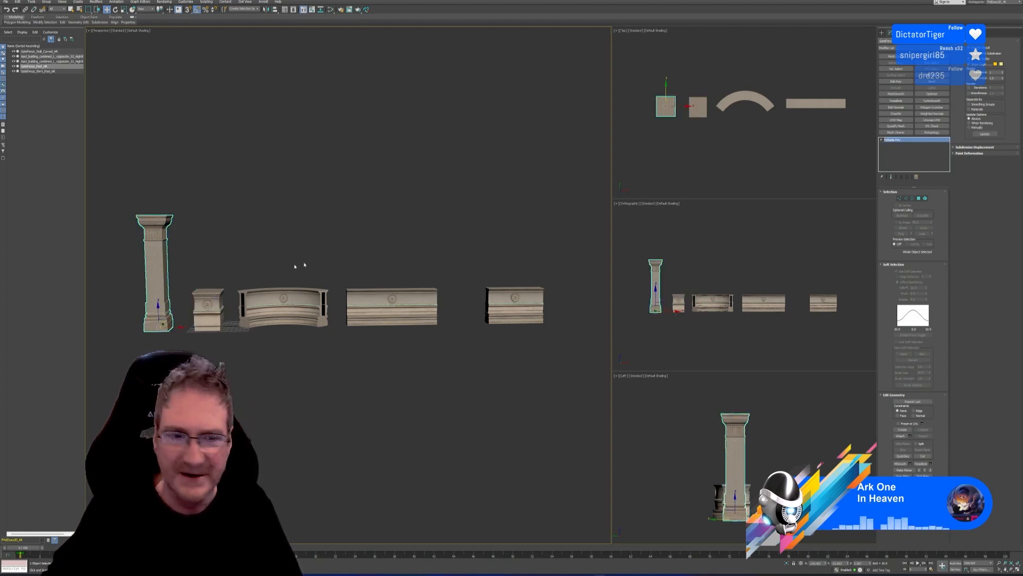
Step: Rename the long straight wall piece as GateFence_Wall_Long_HR, following the curved wall's naming
{"action": "left_click", "coordinate": [391, 308]}
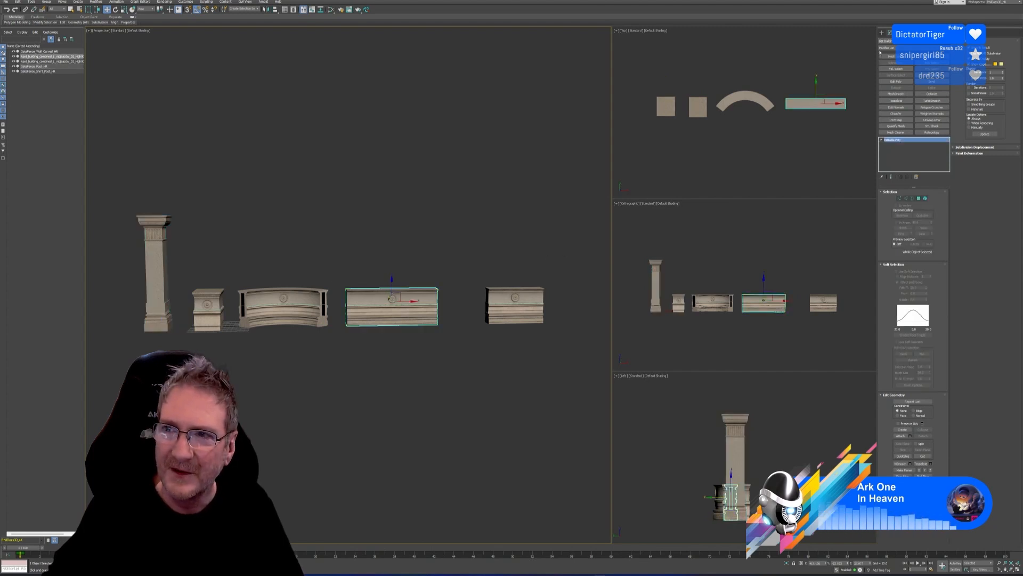
{"action": "left_click", "coordinate": [263, 310]}
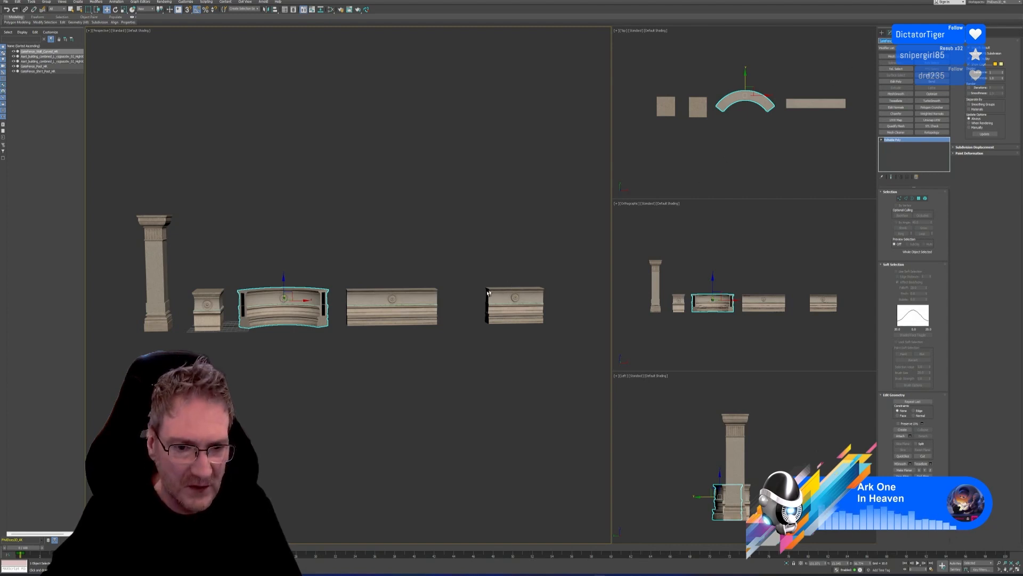
{"action": "left_click", "coordinate": [435, 298]}
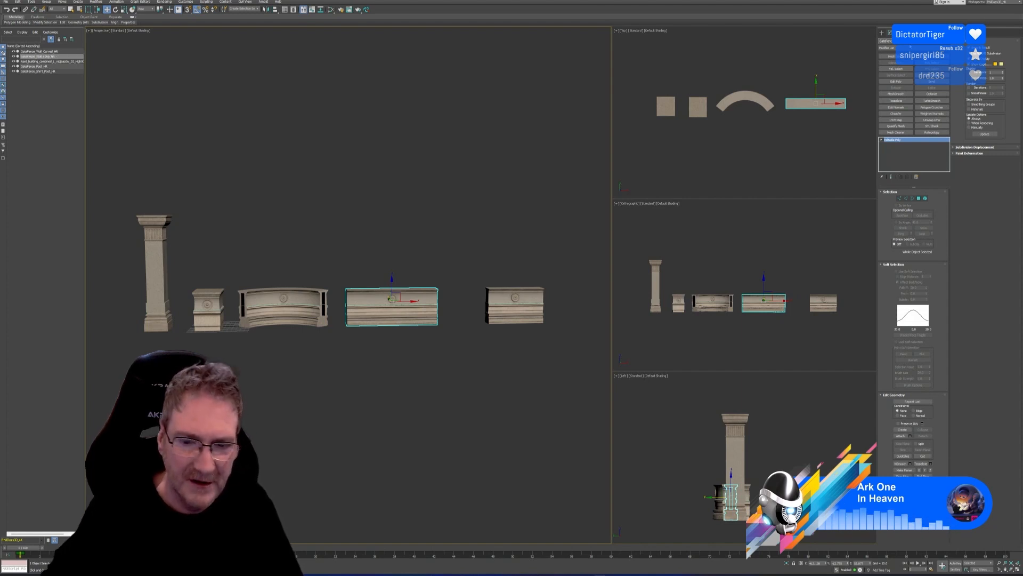
{"action": "key", "text": "Return"}
Step: Rename the short straight wall piece at the row's end as GateFence_Wall_Short_HR
{"action": "left_click", "coordinate": [520, 305]}
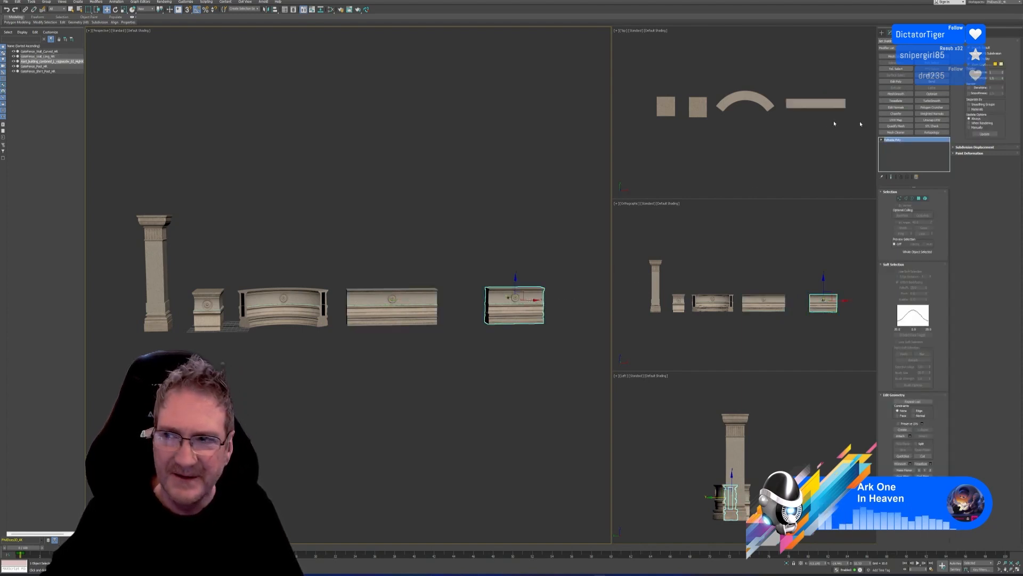
{"action": "type", "text": "GateFence"}
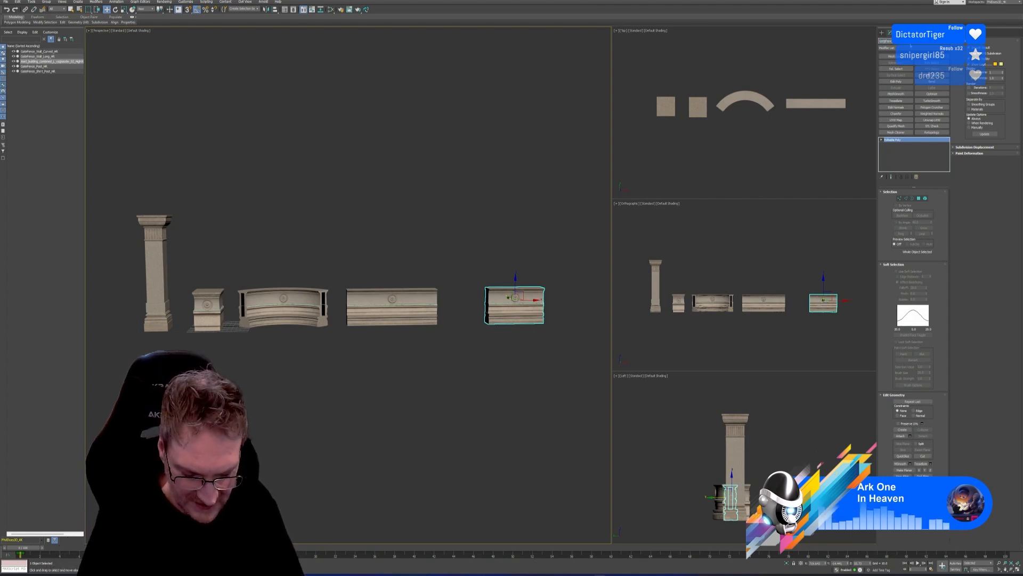
{"action": "type", "text": "_Wall_Short_HR"}
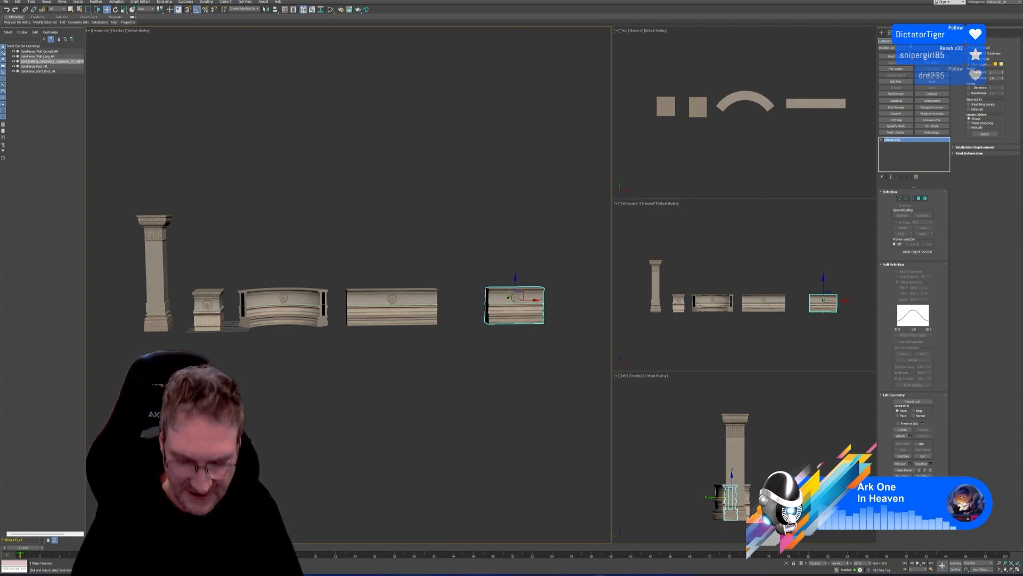
{"action": "key", "text": "Return"}
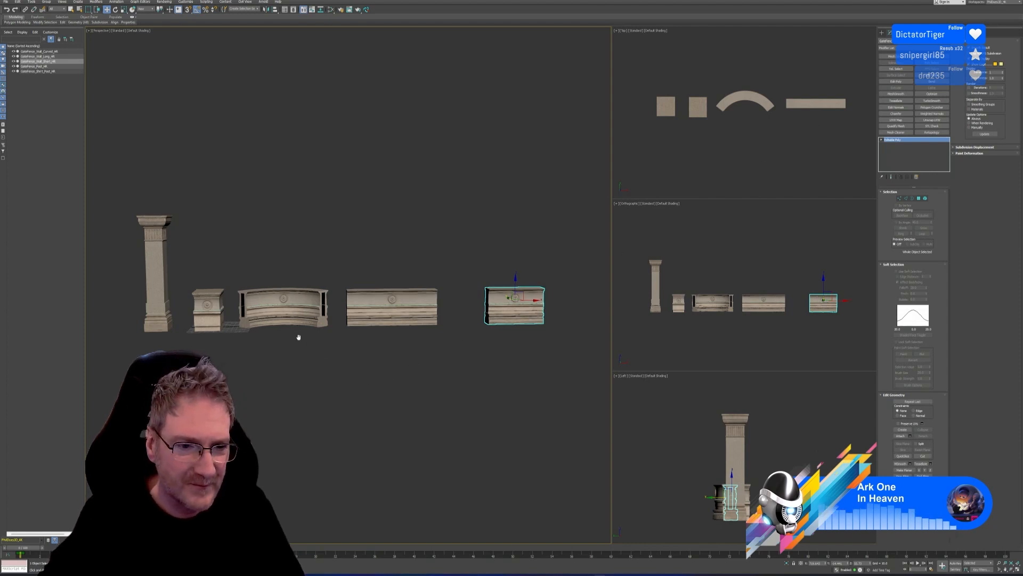
Step: Clone the tall pillar as an independent copy placed directly in front of the original
{"action": "middle_click_drag", "start_coordinate": [294, 336], "coordinate": [296, 342]}
{"action": "left_click", "coordinate": [231, 233]}
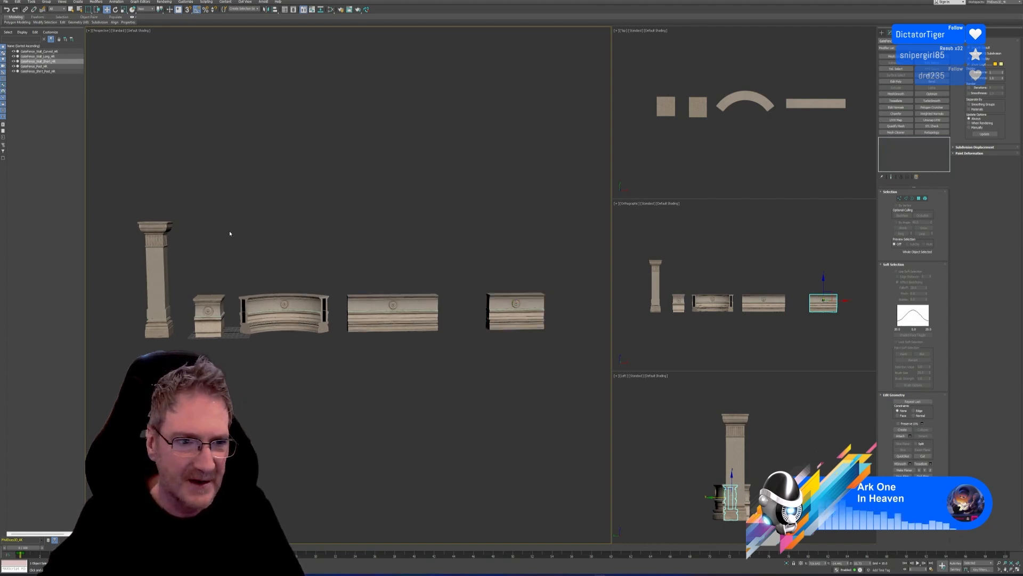
{"action": "left_click", "coordinate": [160, 256]}
{"action": "middle_click_drag", "start_coordinate": [655, 149], "coordinate": [660, 151]}
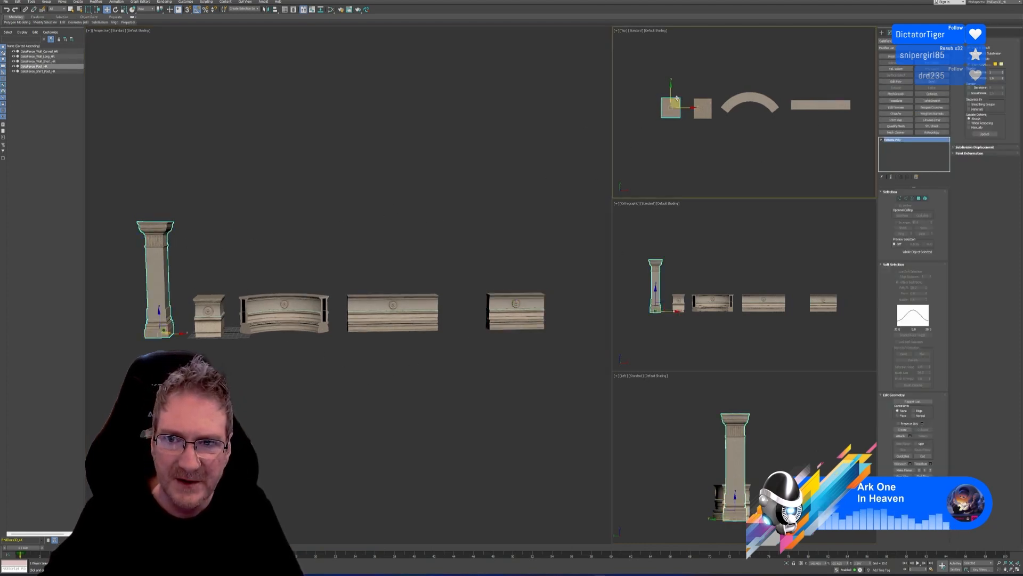
{"action": "left_click_drag", "start_coordinate": [671, 90], "coordinate": [671, 119], "text": "shift"}
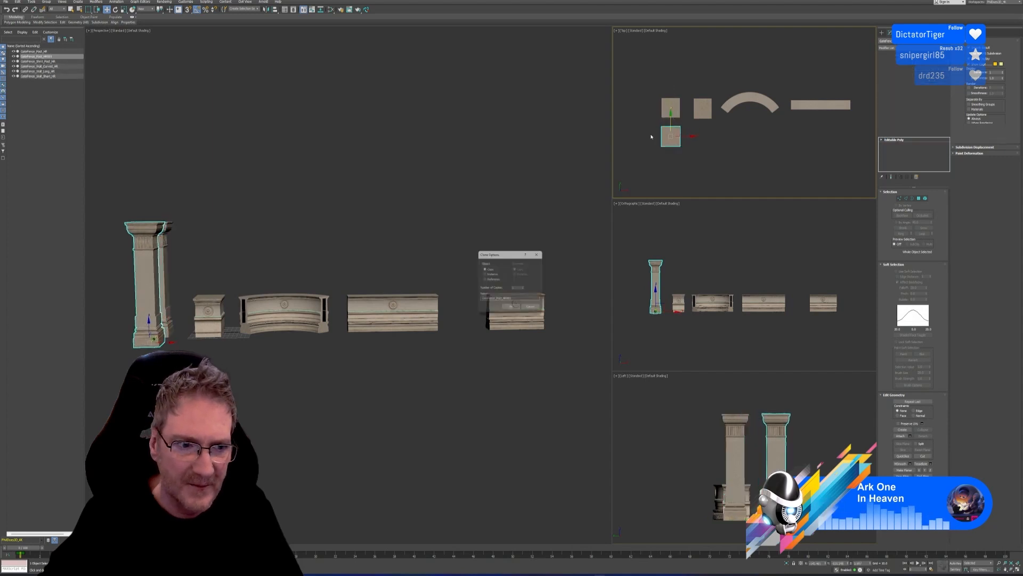
{"action": "left_click", "coordinate": [514, 311]}
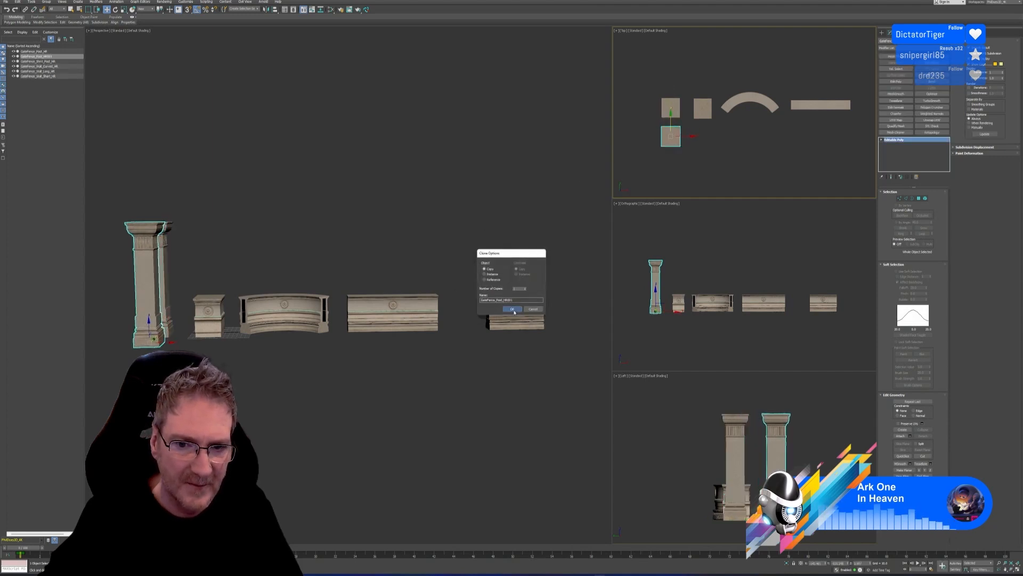
Step: Apply Polygon Cruncher to the copied pillar with Keep Textures and Merge Vertices enabled, and calculate the optimization
{"action": "right_click", "coordinate": [249, 372]}
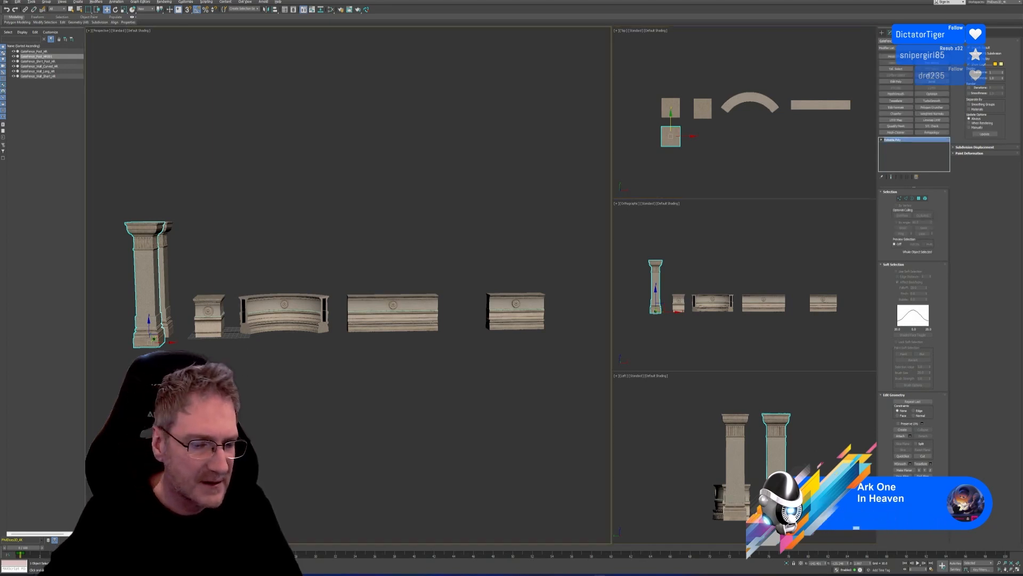
{"action": "middle_click_drag", "start_coordinate": [176, 371], "coordinate": [333, 389], "text": "alt"}
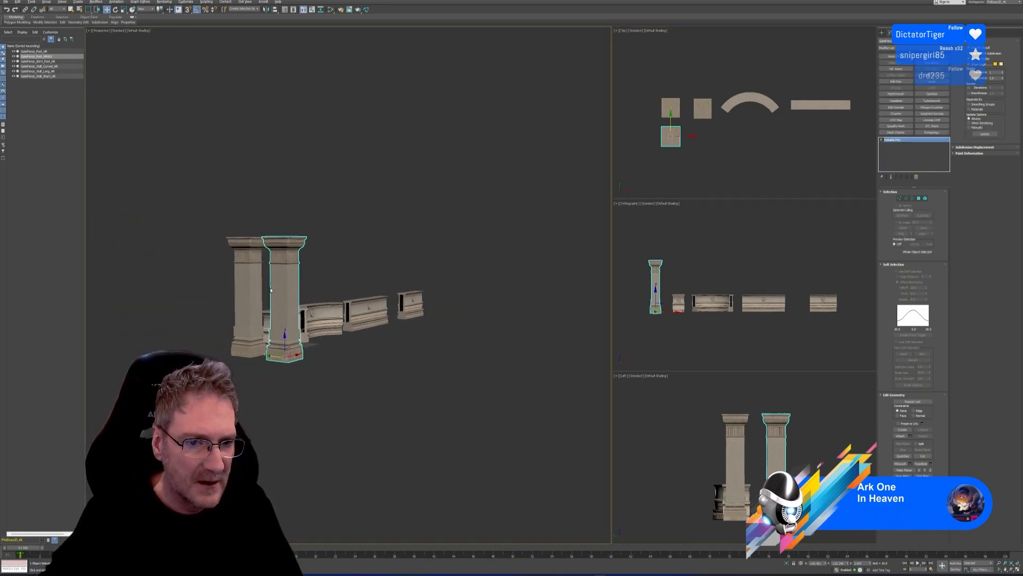
{"action": "scroll", "coordinate": [272, 290], "scroll_direction": "up", "scroll_amount": 2}
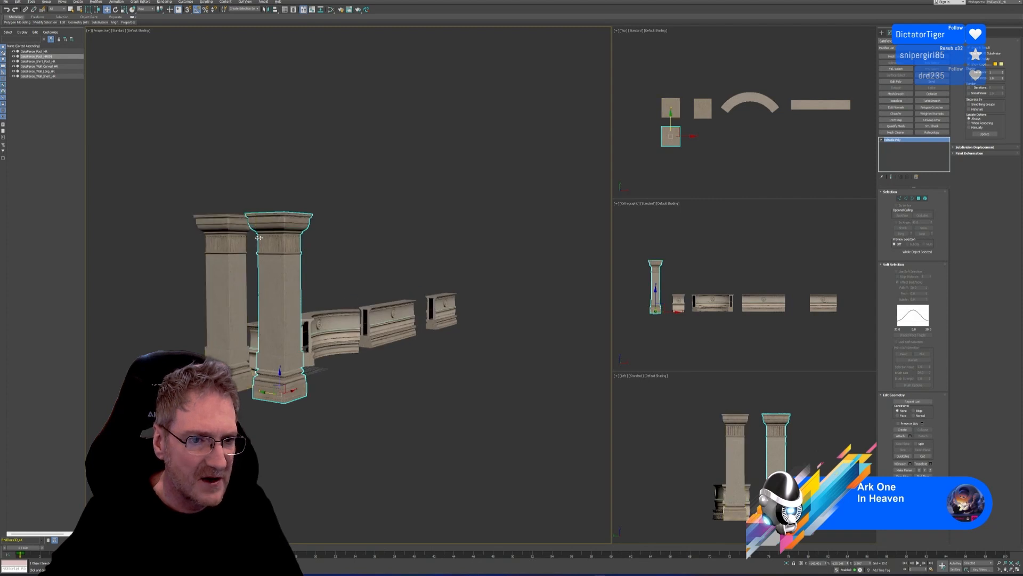
{"action": "middle_click_drag", "start_coordinate": [289, 237], "coordinate": [307, 238]}
{"action": "scroll", "coordinate": [308, 238], "scroll_direction": "up", "scroll_amount": 2}
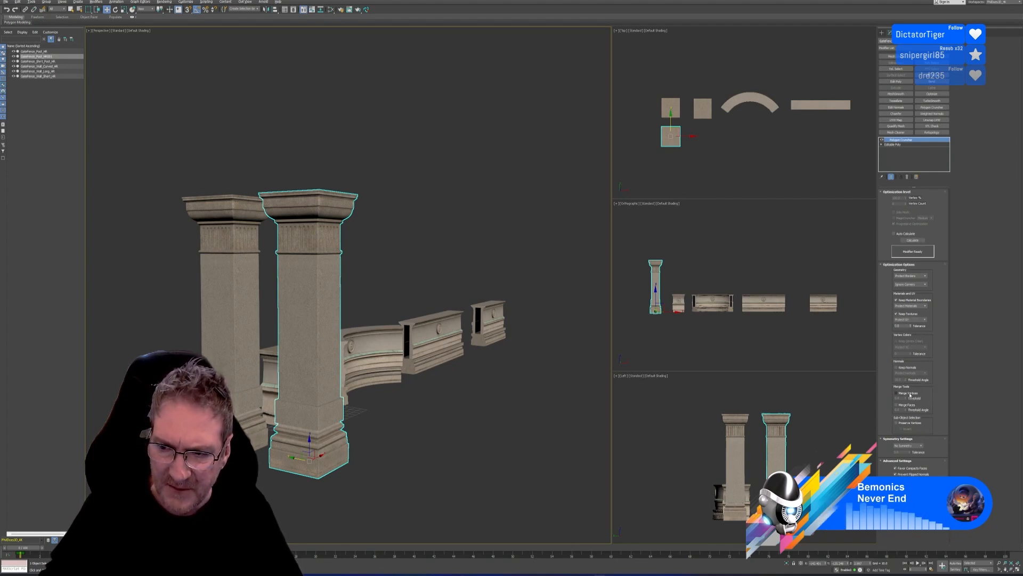
{"action": "left_click", "coordinate": [913, 240]}
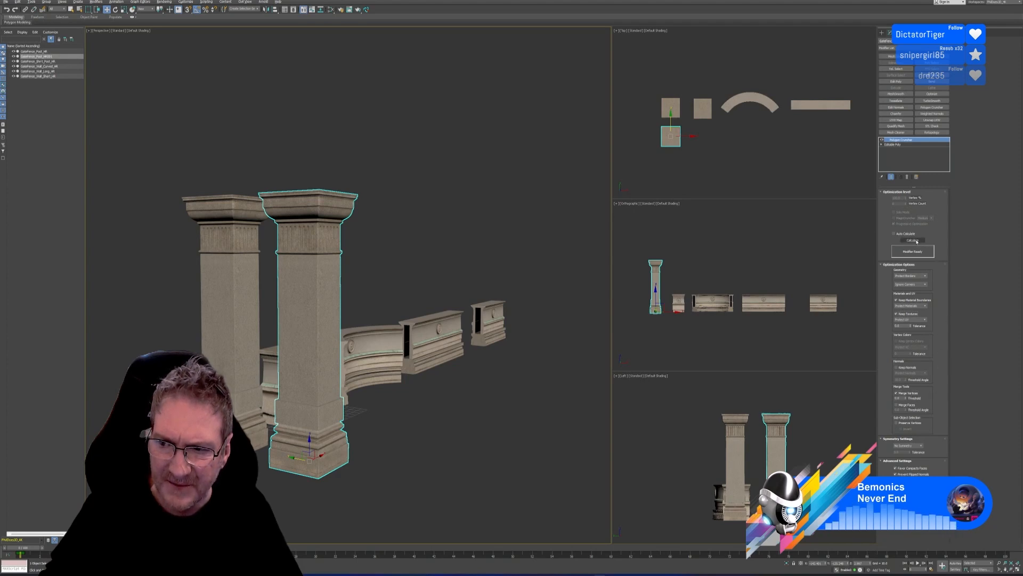
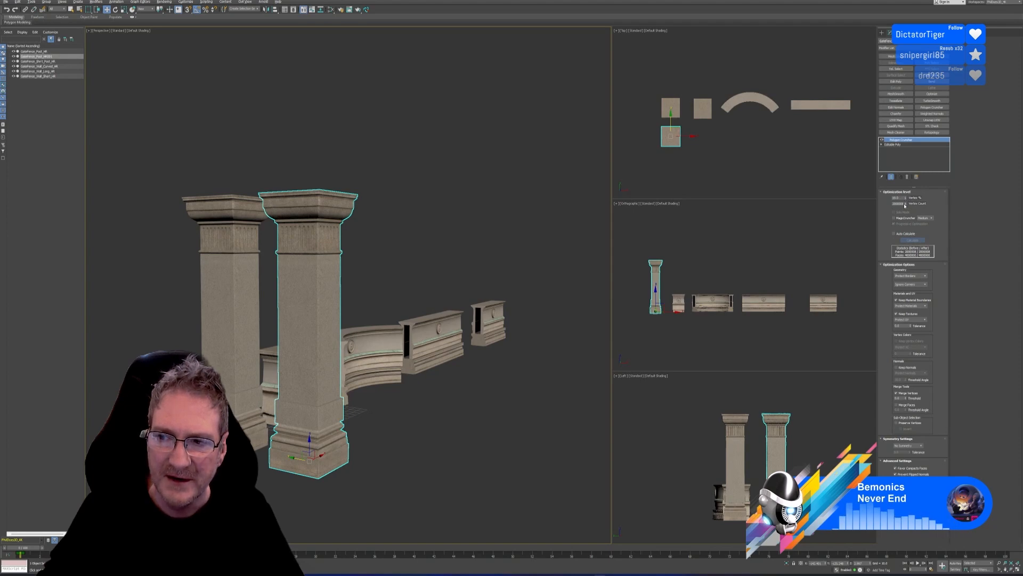
Step: Lower the copied pillar's vertex percentage in stages, entering 5, 2 and finally 1 percent
{"action": "left_click_drag", "start_coordinate": [905, 197], "coordinate": [905, 211]}
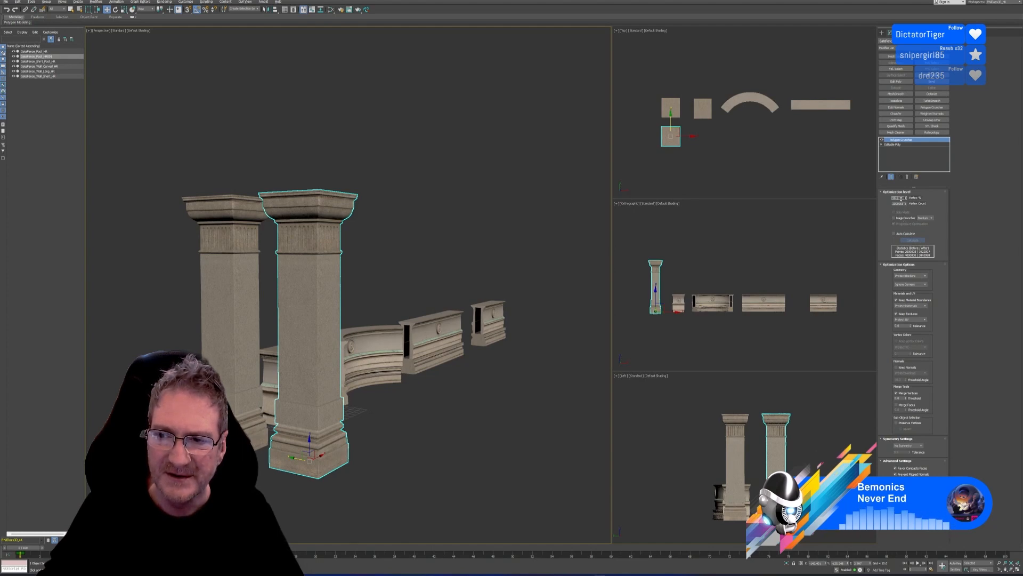
{"action": "key", "text": "Return"}
{"action": "double_click", "coordinate": [900, 198]}
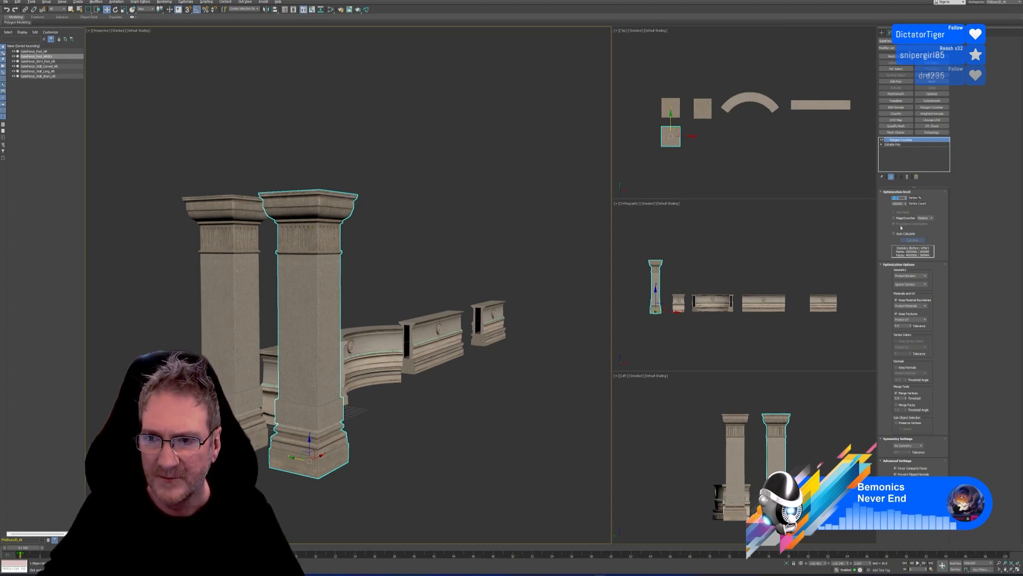
{"action": "mouse_move", "coordinate": [424, 252]}
{"action": "middle_mouse_down"}
{"action": "mouse_move", "coordinate": [417, 244]}
{"action": "mouse_move", "coordinate": [431, 237]}
{"action": "middle_mouse_up"}
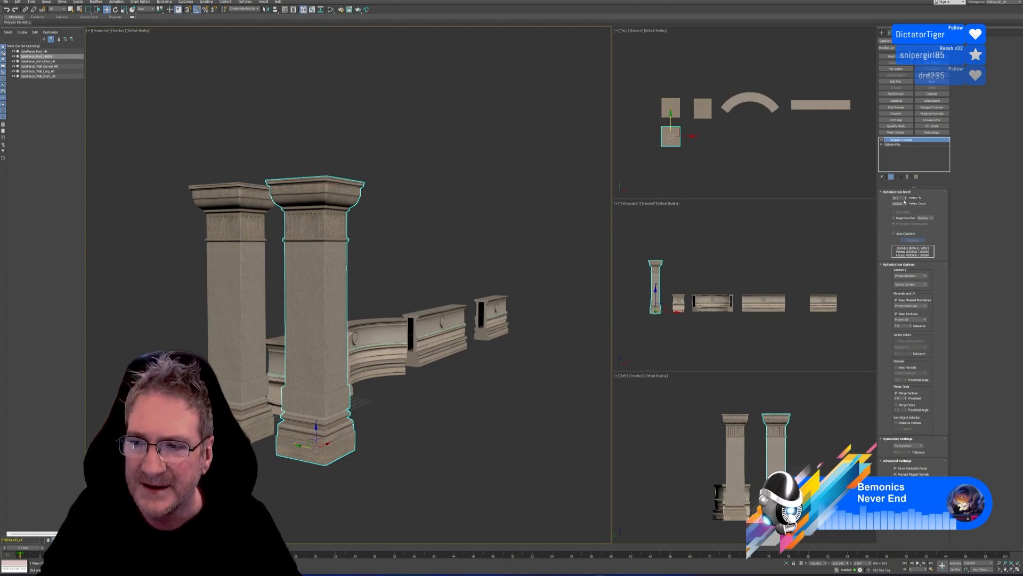
{"action": "double_click", "coordinate": [895, 198]}
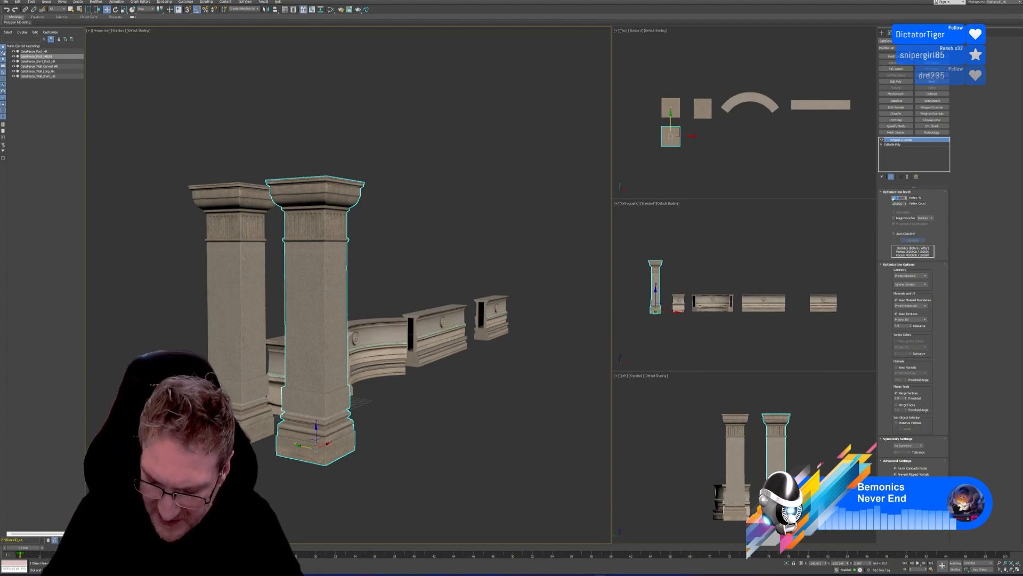
{"action": "type", "text": "5"}
{"action": "key", "text": "Return"}
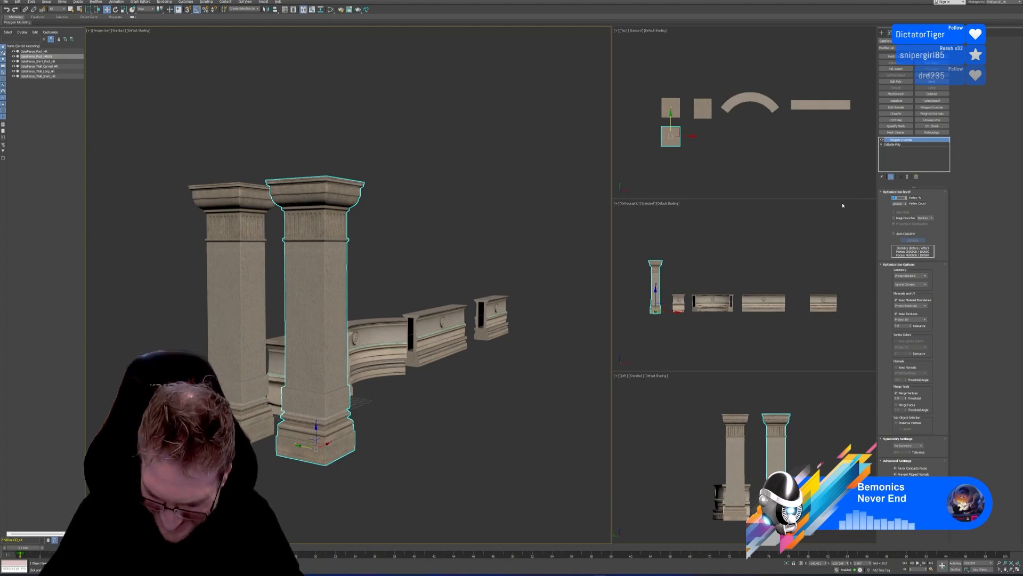
{"action": "type", "text": "2"}
{"action": "key", "text": "Return"}
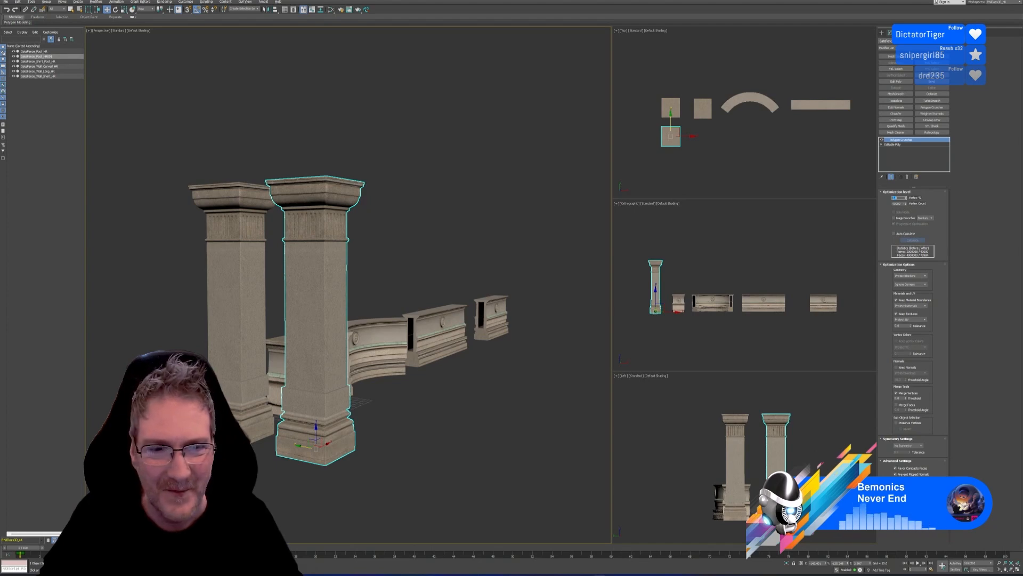
{"action": "type", "text": "1"}
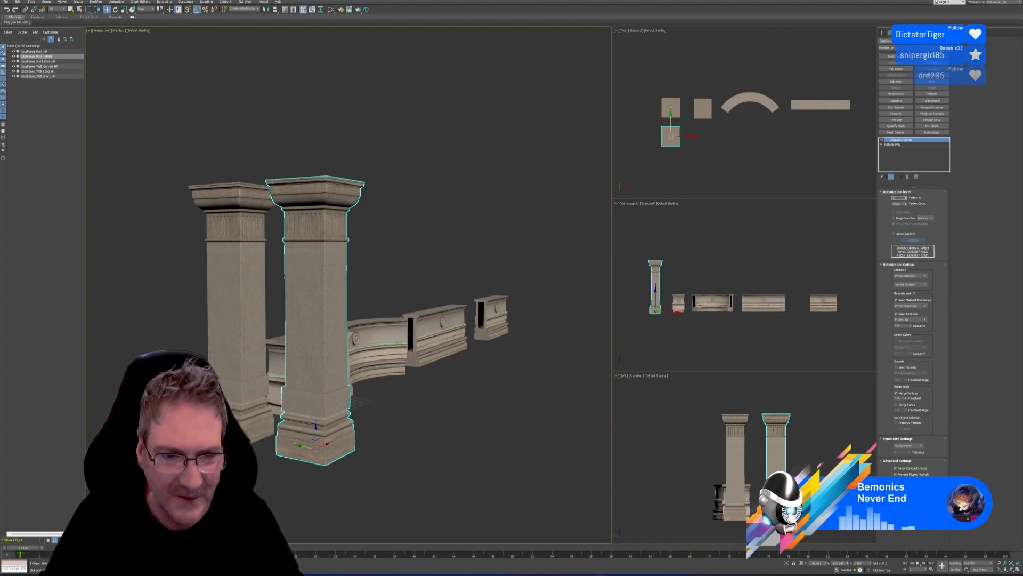
{"action": "key", "text": "Return"}
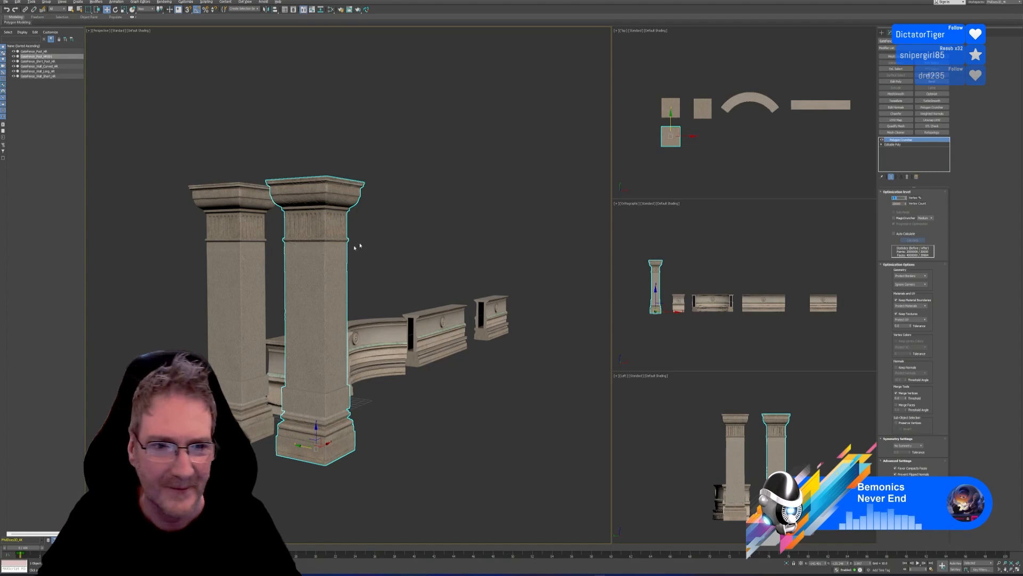
Step: Collapse the reduced pillar copy's whole modifier stack and convert it to Editable Poly
{"action": "middle_click_drag", "start_coordinate": [388, 235], "coordinate": [439, 198]}
{"action": "scroll", "coordinate": [331, 223], "scroll_direction": "up", "scroll_amount": 2}
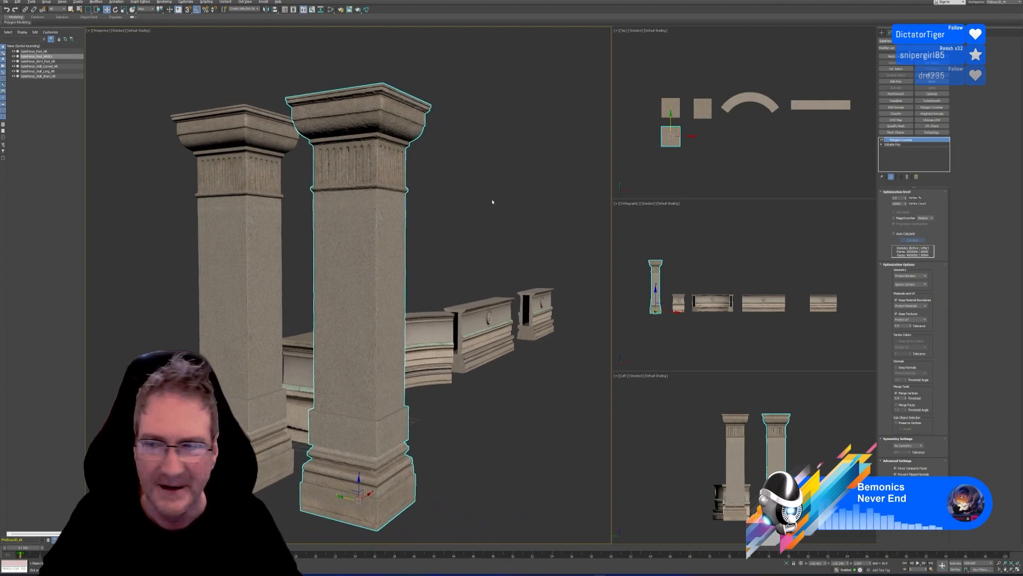
{"action": "right_click", "coordinate": [899, 142]}
{"action": "left_click", "coordinate": [913, 196]}
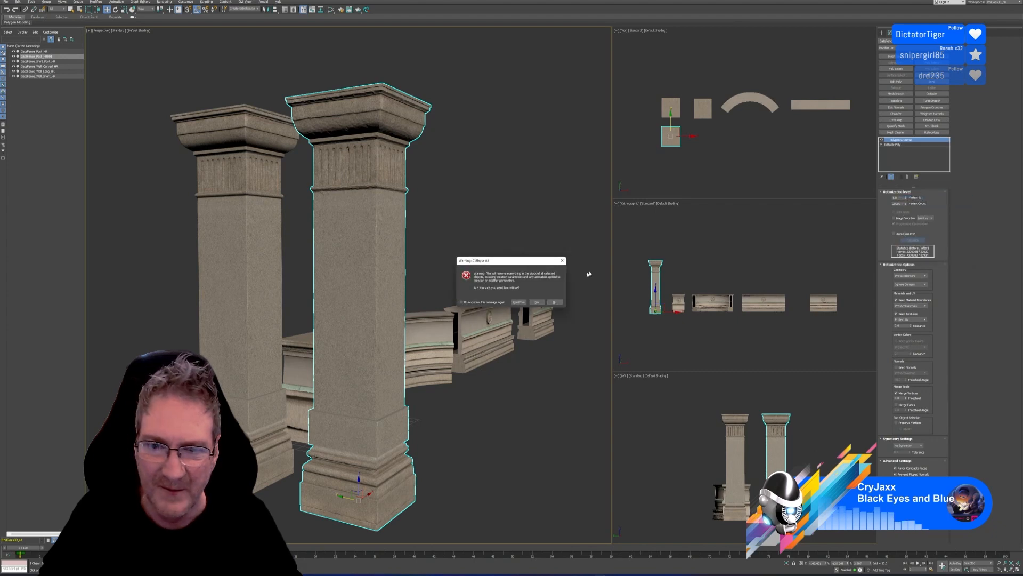
{"action": "left_click", "coordinate": [546, 302]}
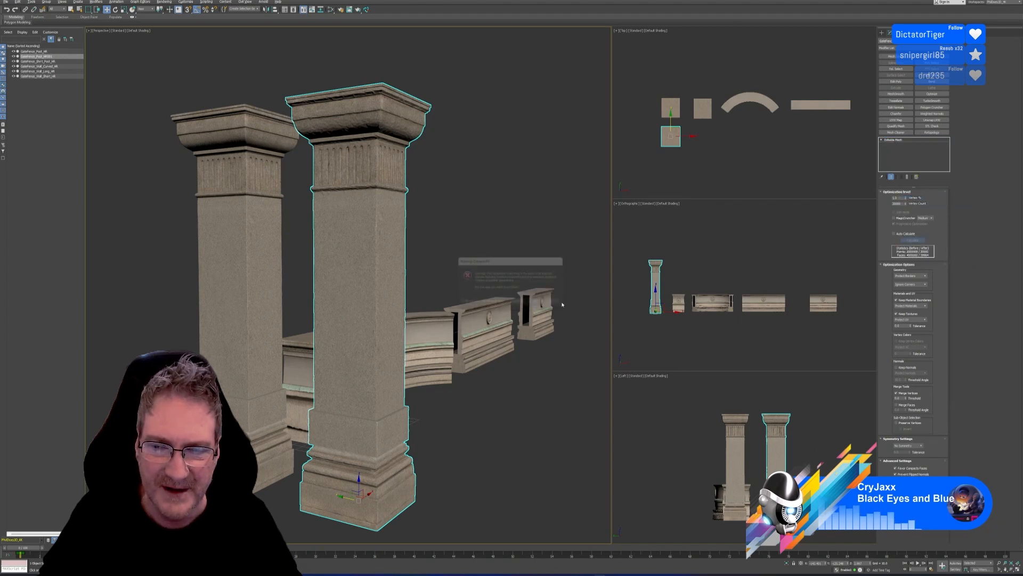
{"action": "right_click", "coordinate": [905, 140]}
{"action": "left_click", "coordinate": [919, 182]}
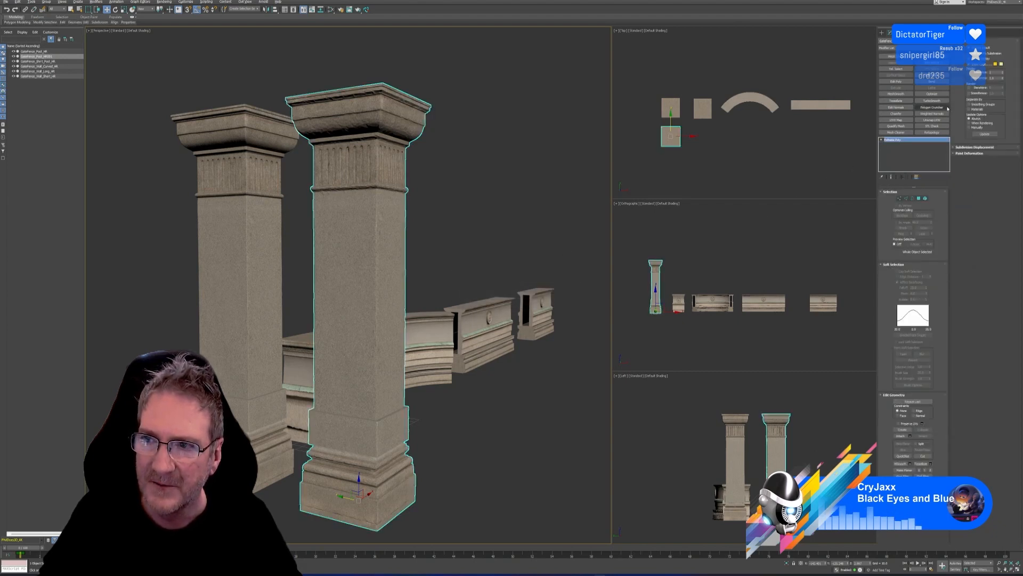
Step: Apply a second Polygon Cruncher pass to the collapsed pillar copy with Keep Textures enabled, and calculate it
{"action": "left_click", "coordinate": [938, 107]}
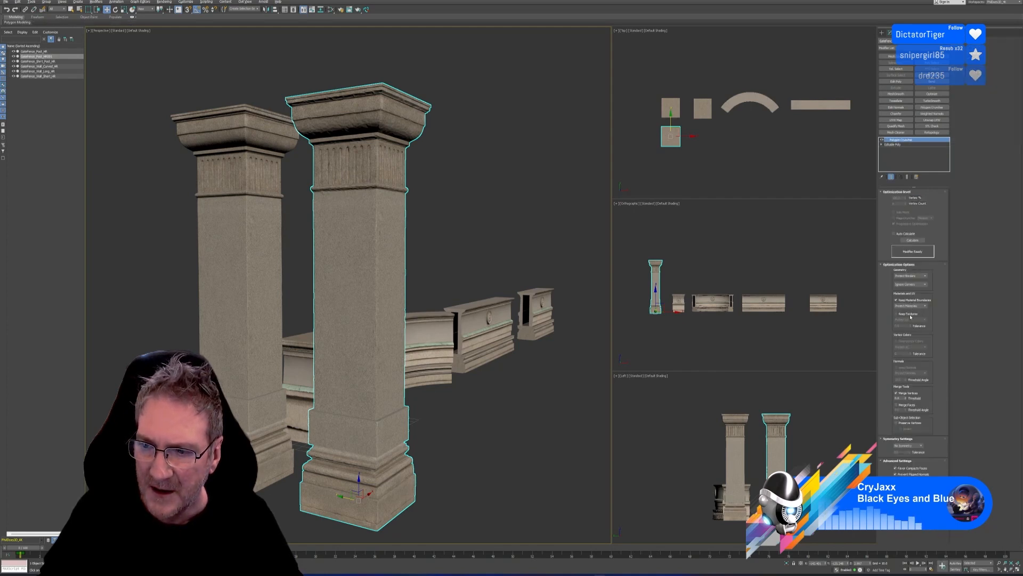
{"action": "left_click", "coordinate": [909, 316]}
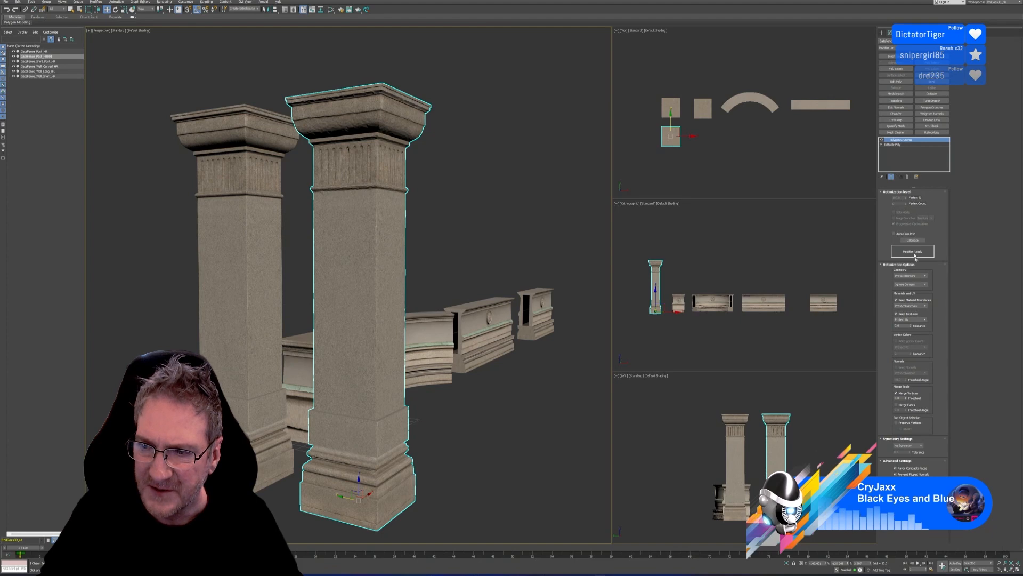
{"action": "left_click", "coordinate": [913, 241]}
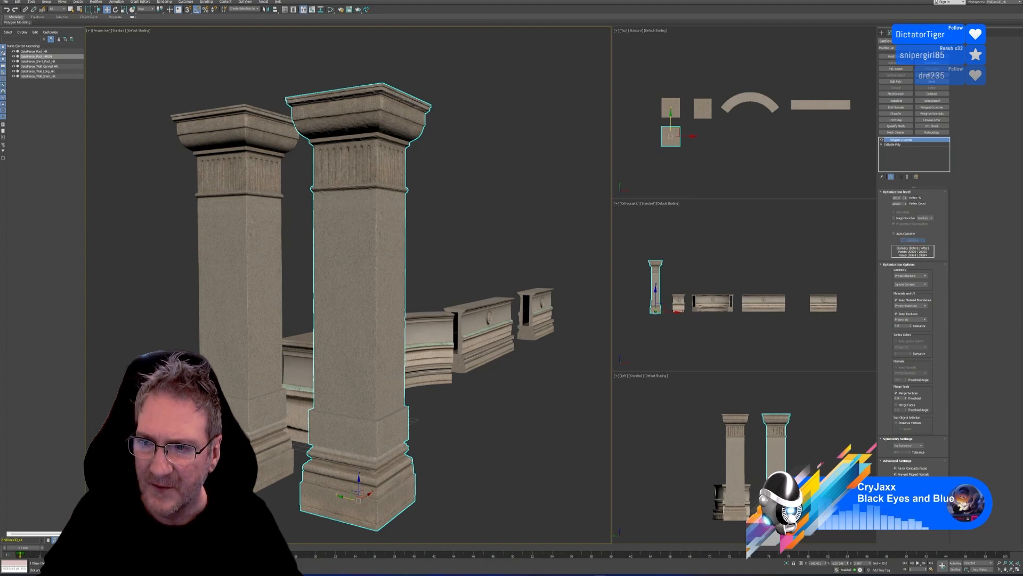
Step: Set the second pass's vertex percentage to 50 and check the pillar's capital and fluting up close
{"action": "double_click", "coordinate": [898, 198]}
{"action": "type", "text": "50"}
{"action": "key", "text": "Return"}
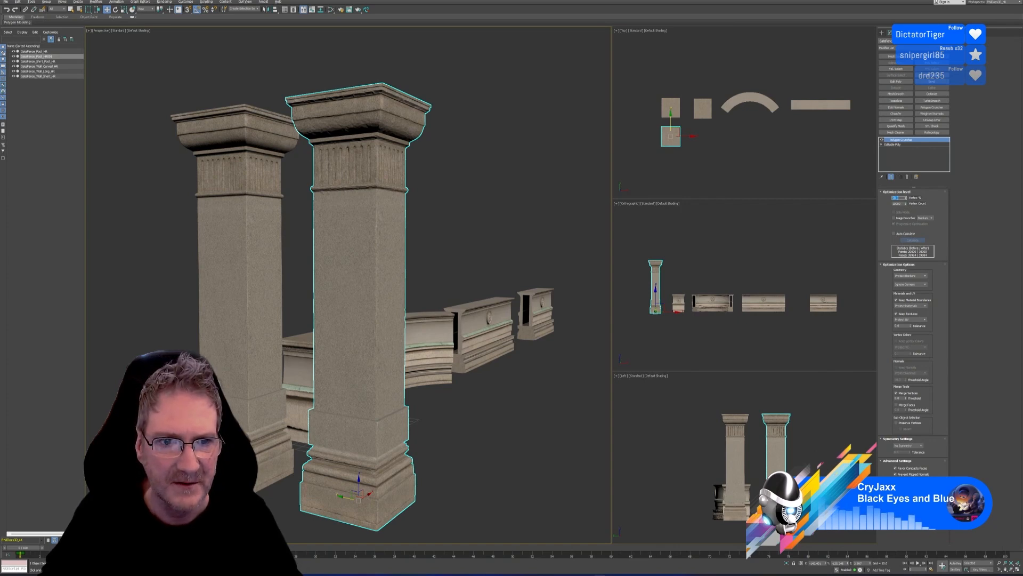
{"action": "scroll", "coordinate": [417, 117], "scroll_direction": "up", "scroll_amount": 6}
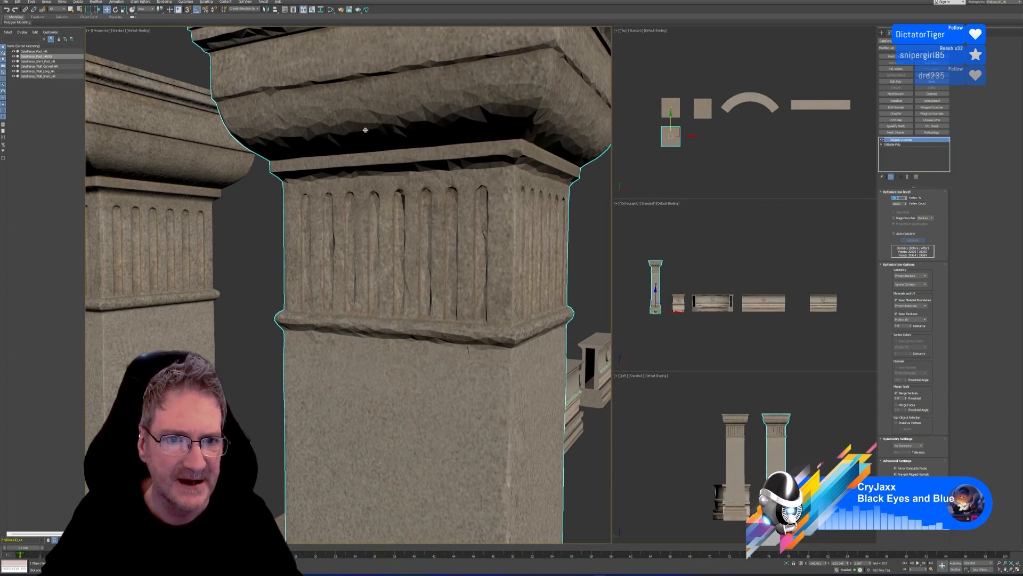
{"action": "scroll", "coordinate": [364, 131], "scroll_direction": "down", "scroll_amount": 2}
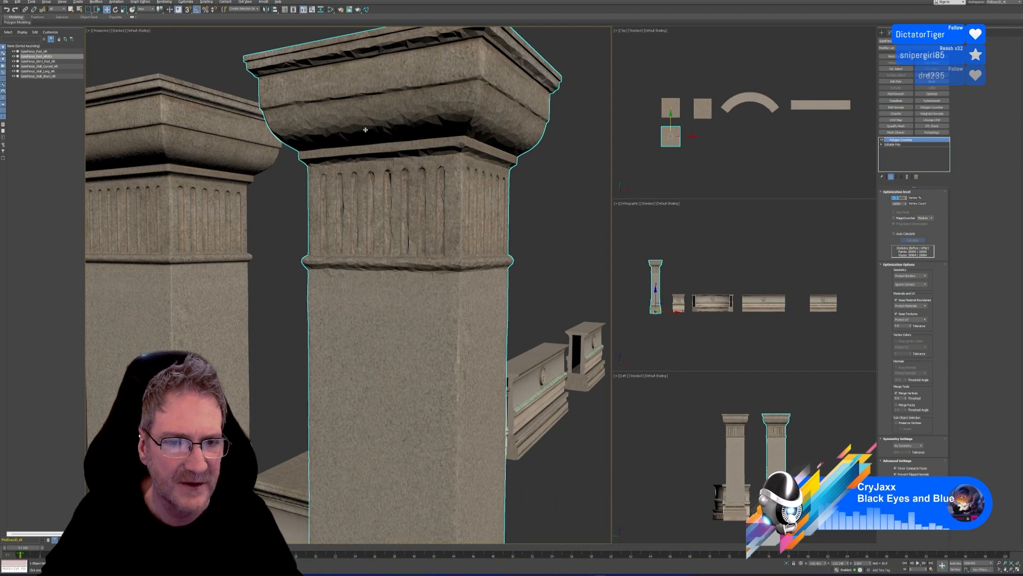
Step: Lower the second Polygon Cruncher pass's vertex percentage in stages, entering 30, 20 and finally 15 percent
{"action": "scroll", "coordinate": [365, 130], "scroll_direction": "down", "scroll_amount": 2}
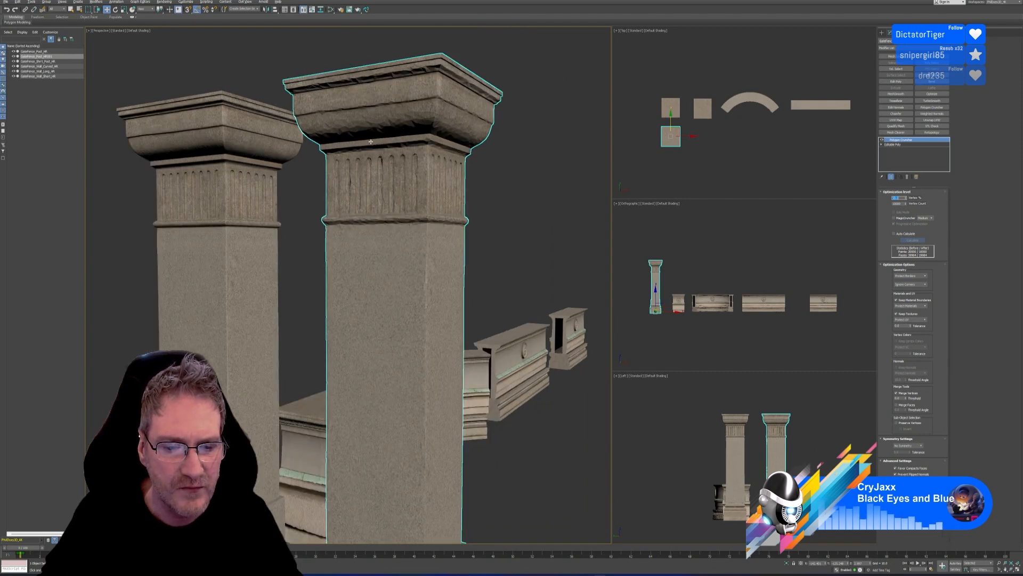
{"action": "scroll", "coordinate": [376, 157], "scroll_direction": "down", "scroll_amount": 3}
{"action": "middle_click_drag", "start_coordinate": [447, 186], "coordinate": [436, 166]}
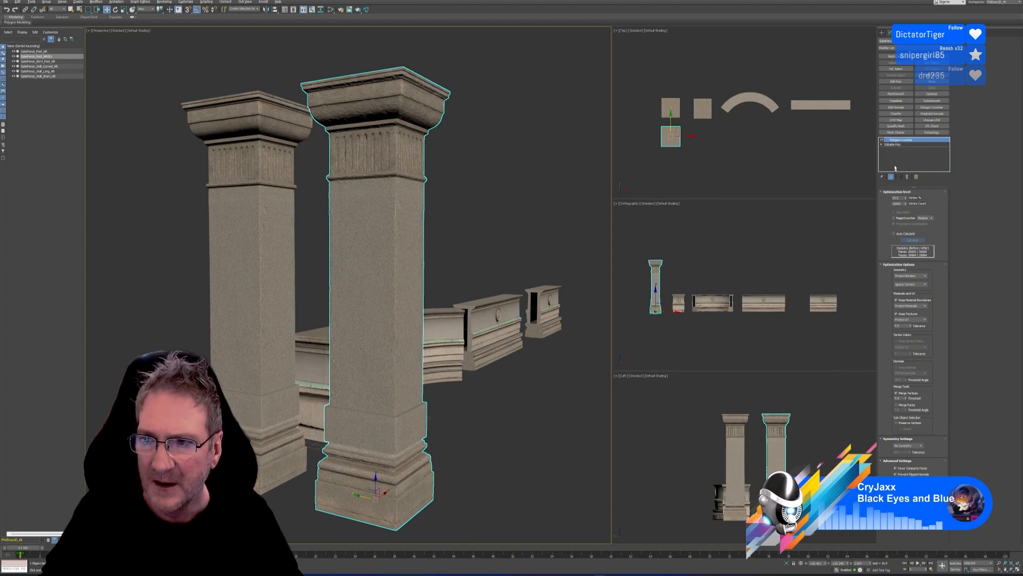
{"action": "double_click", "coordinate": [898, 198]}
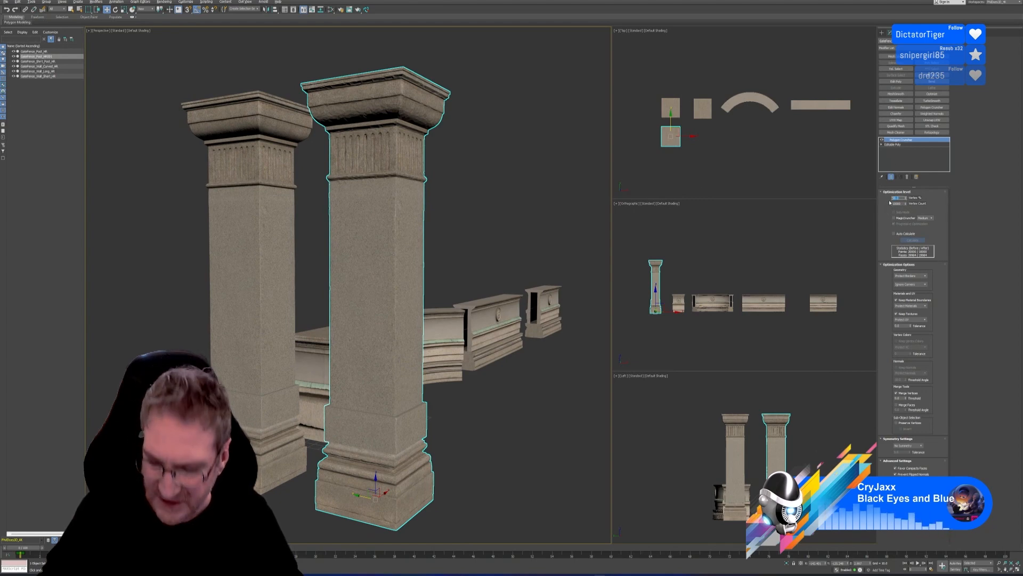
{"action": "type", "text": "30"}
{"action": "key", "text": "Return"}
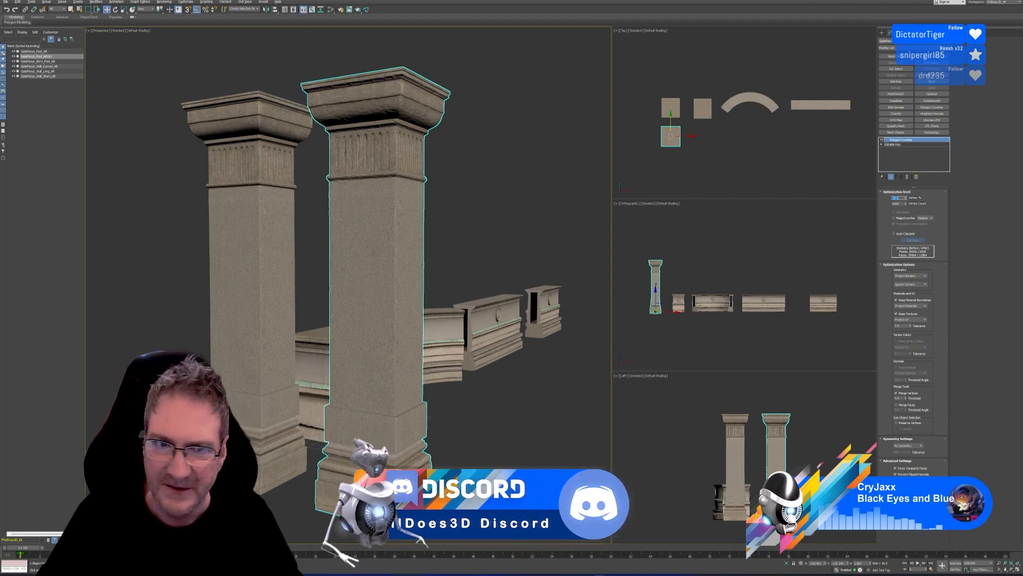
{"action": "type", "text": "20"}
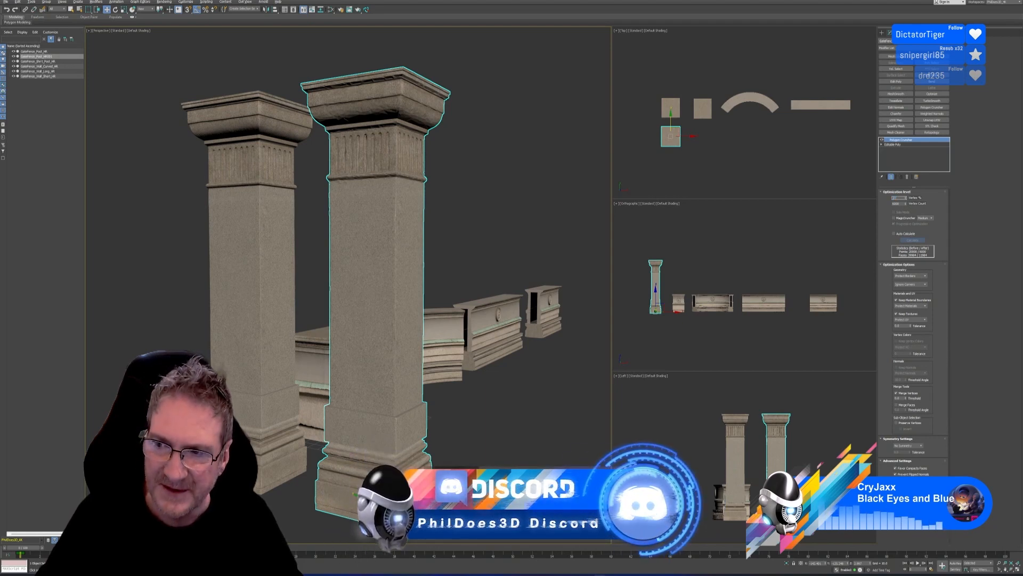
{"action": "key", "text": "Return"}
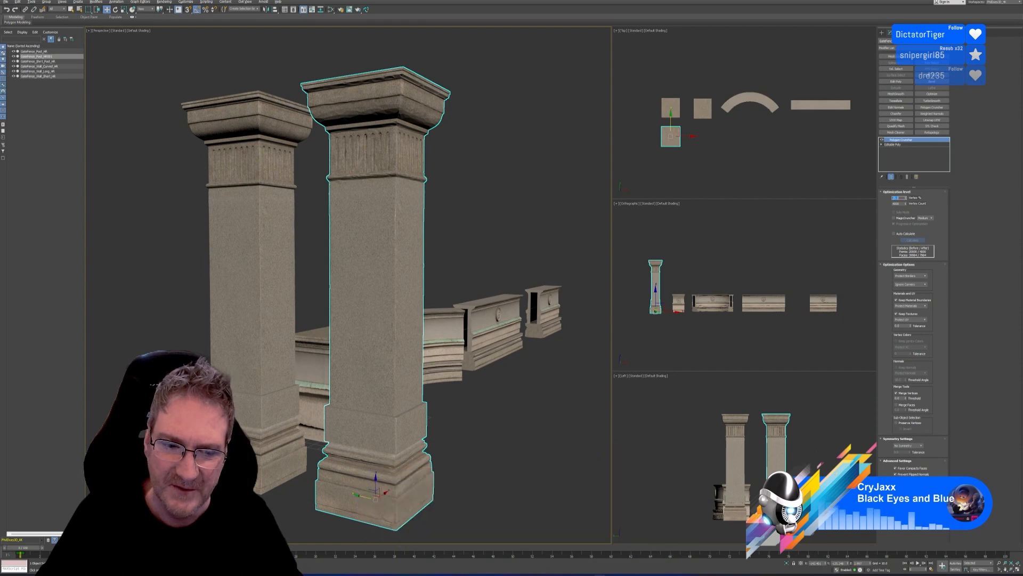
{"action": "type", "text": "15"}
{"action": "key", "text": "Return"}
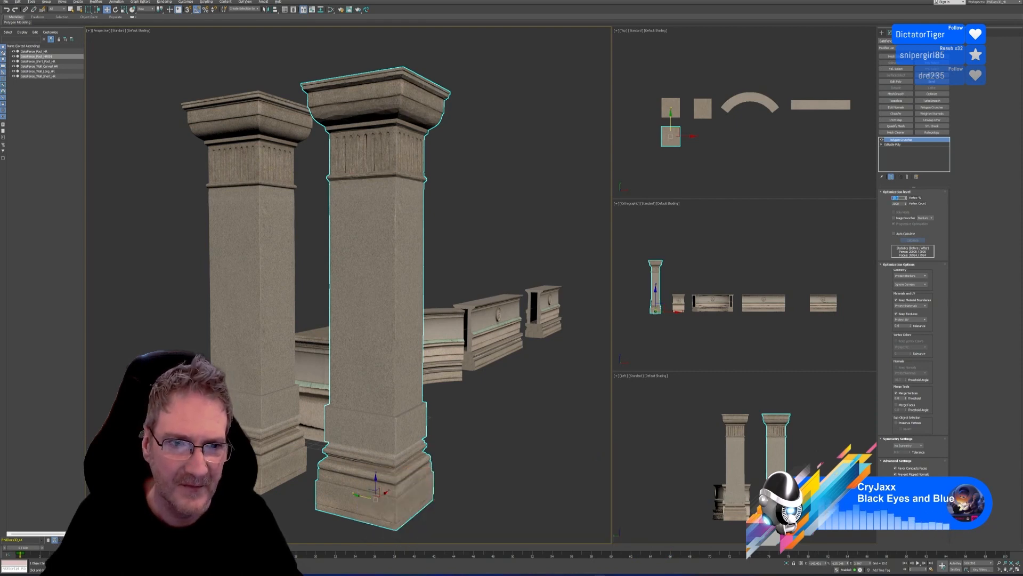
Step: Check the moulding below the pillar copy's fluting up close and set the vertex percentage to 20
{"action": "middle_click_drag", "start_coordinate": [491, 189], "coordinate": [429, 213], "text": "alt"}
{"action": "scroll", "coordinate": [389, 154], "scroll_direction": "up", "scroll_amount": 5}
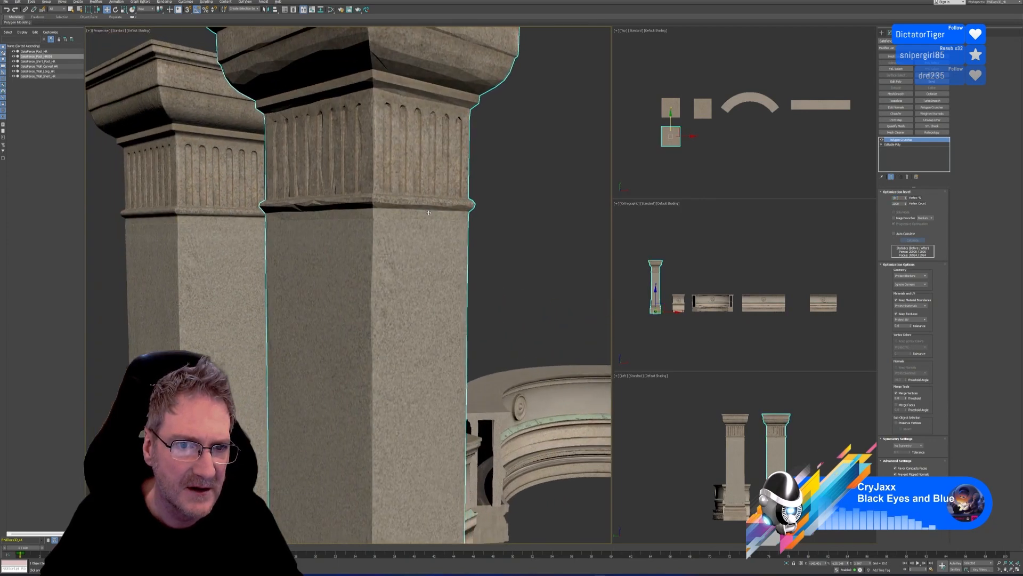
{"action": "scroll", "coordinate": [319, 192], "scroll_direction": "up", "scroll_amount": 5}
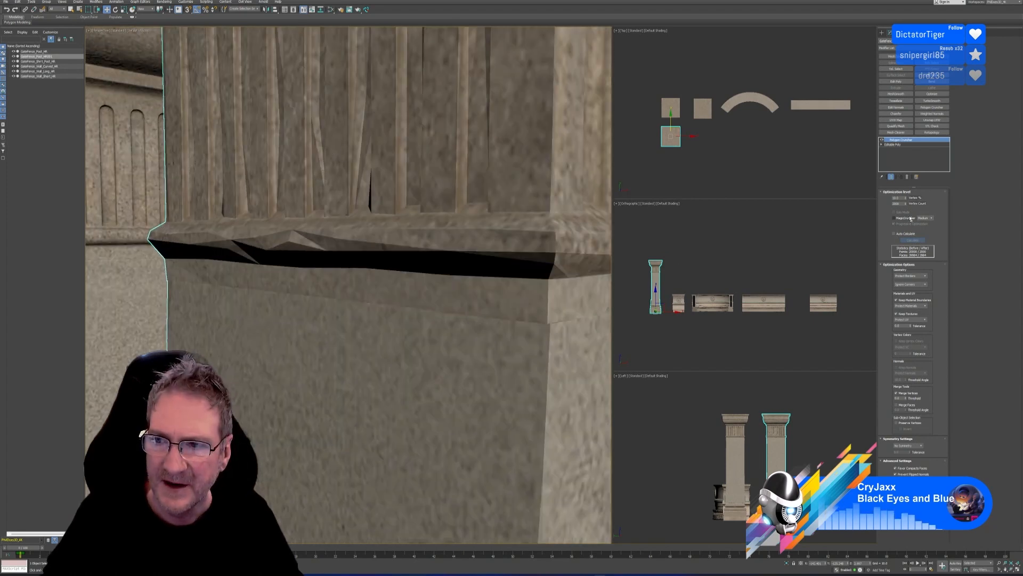
{"action": "left_click", "coordinate": [898, 198]}
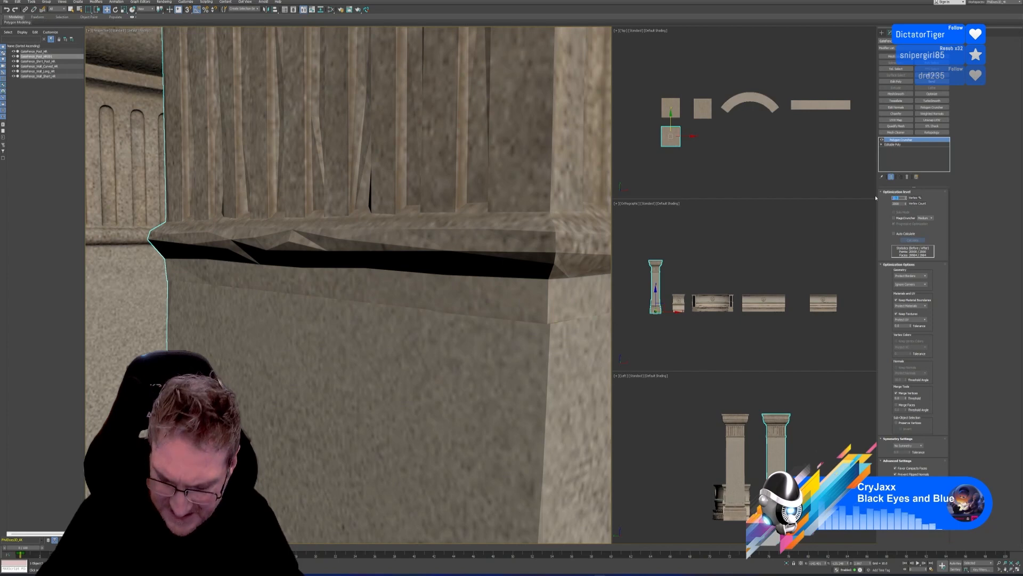
{"action": "type", "text": "20"}
{"action": "key", "text": "Return"}
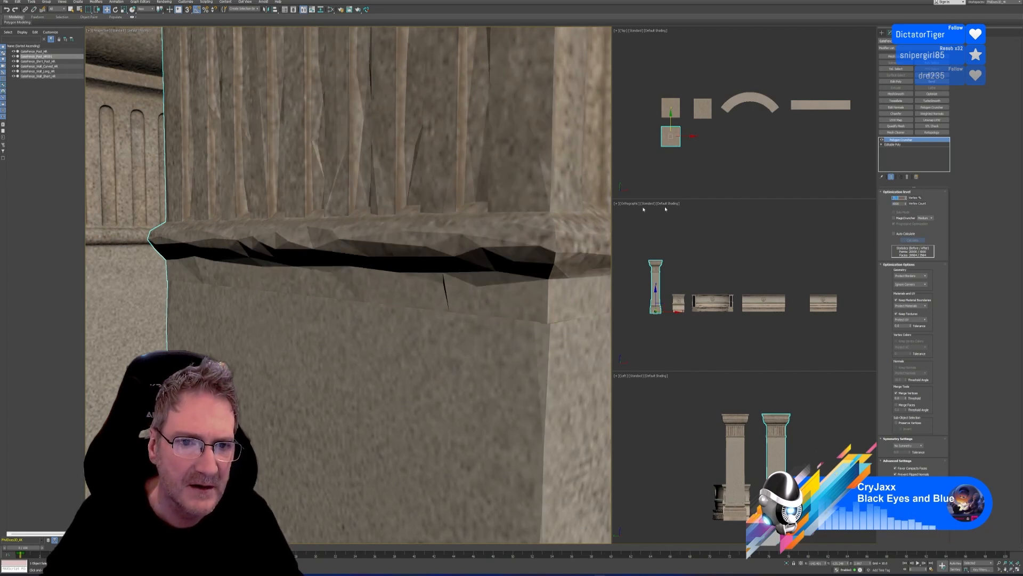
Step: Compare the pillar copy's capital with the original pillar and set the copy's vertex percentage to 30
{"action": "scroll", "coordinate": [472, 237], "scroll_direction": "down", "scroll_amount": 3}
{"action": "scroll", "coordinate": [472, 236], "scroll_direction": "down", "scroll_amount": 4}
{"action": "middle_click_drag", "start_coordinate": [443, 290], "coordinate": [501, 292], "text": "alt"}
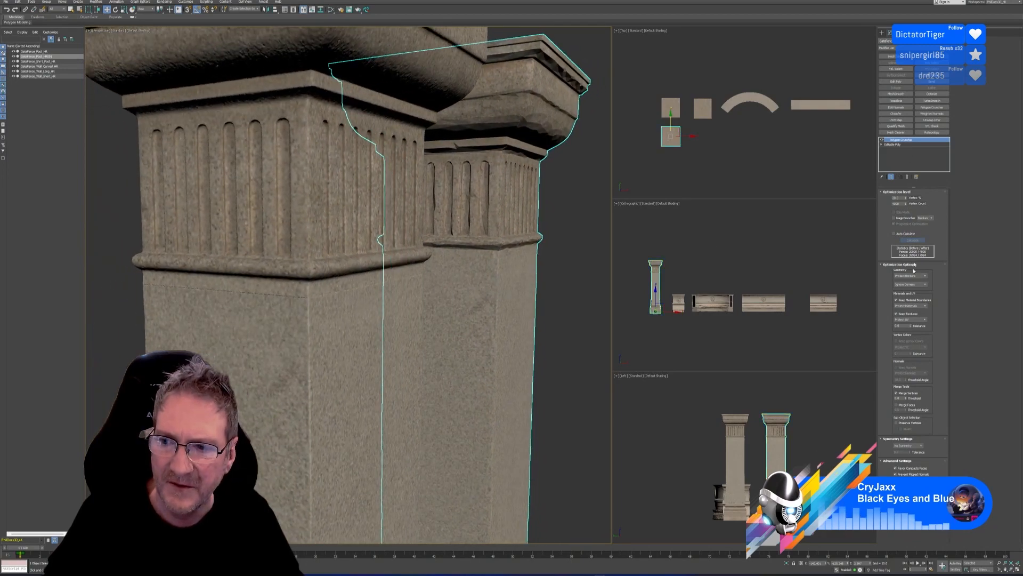
{"action": "double_click", "coordinate": [898, 198]}
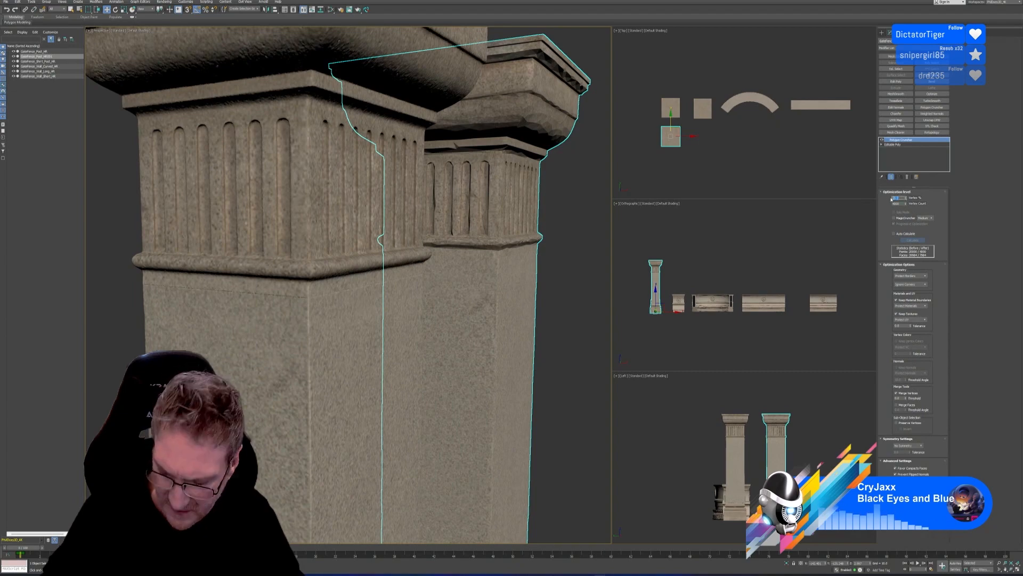
{"action": "type", "text": "30"}
{"action": "key", "text": "Return"}
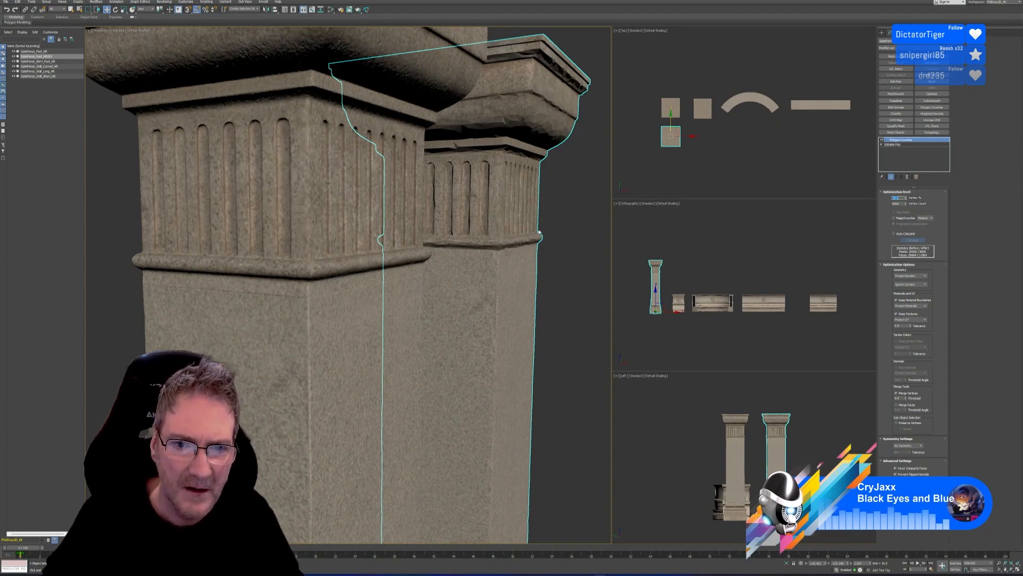
Step: Try a Weighted Normals modifier on the reduced pillar copy and undo it
{"action": "middle_click_drag", "start_coordinate": [506, 259], "coordinate": [488, 265], "text": "alt"}
{"action": "mouse_move", "coordinate": [445, 264]}
{"action": "middle_mouse_down", "text": "alt"}
{"action": "mouse_move", "coordinate": [377, 253]}
{"action": "mouse_move", "coordinate": [445, 261]}
{"action": "mouse_move", "coordinate": [468, 290]}
{"action": "mouse_move", "coordinate": [497, 290]}
{"action": "mouse_move", "coordinate": [478, 290]}
{"action": "mouse_move", "coordinate": [457, 259]}
{"action": "middle_mouse_up", "text": "alt"}
{"action": "scroll", "coordinate": [433, 259], "scroll_direction": "down", "scroll_amount": 2}
{"action": "scroll", "coordinate": [435, 246], "scroll_direction": "down", "scroll_amount": 2}
{"action": "scroll", "coordinate": [464, 179], "scroll_direction": "up", "scroll_amount": 3}
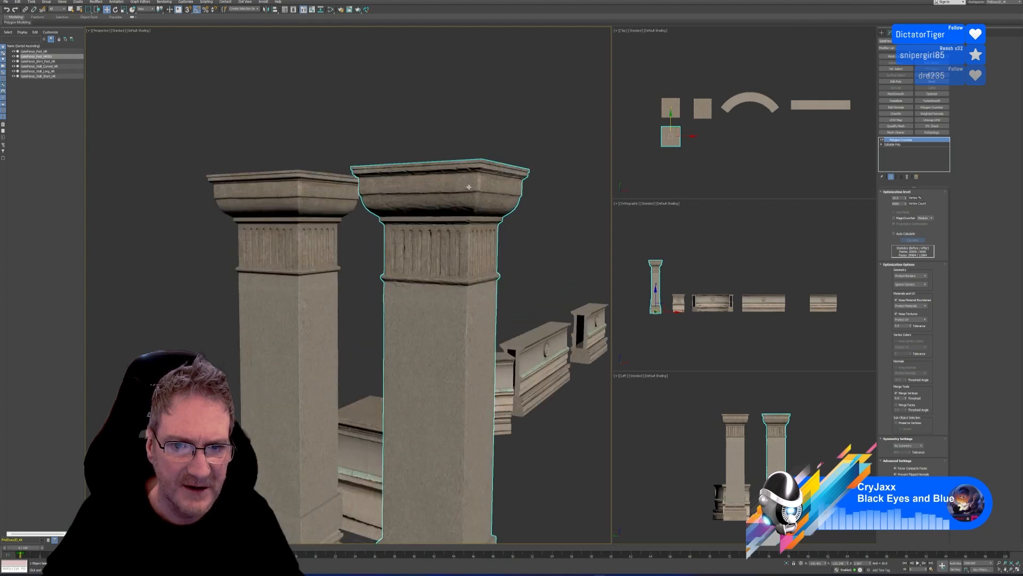
{"action": "middle_click_drag", "start_coordinate": [492, 180], "coordinate": [474, 179]}
{"action": "left_click", "coordinate": [932, 114]}
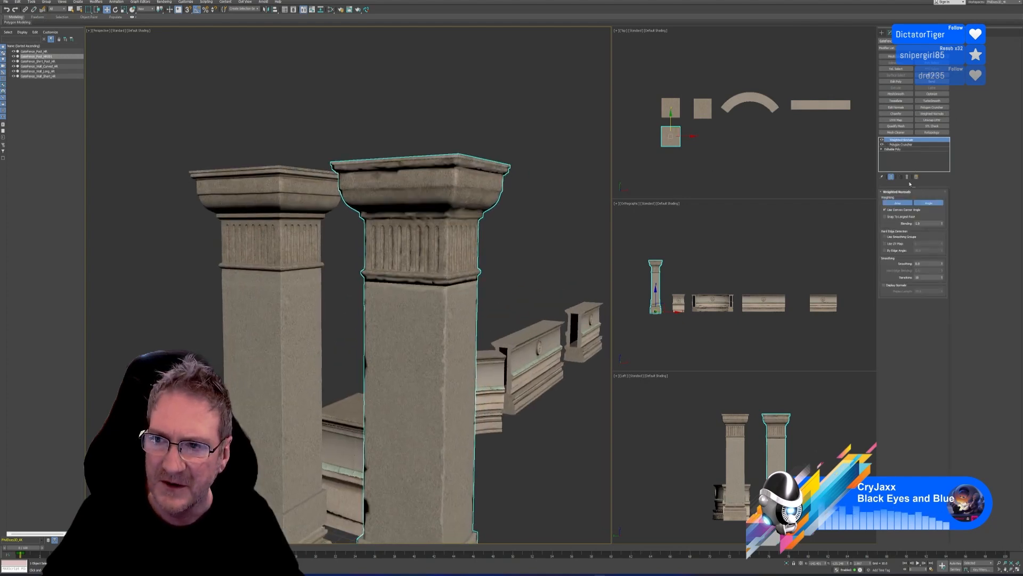
{"action": "key", "text": "ctrl+z"}
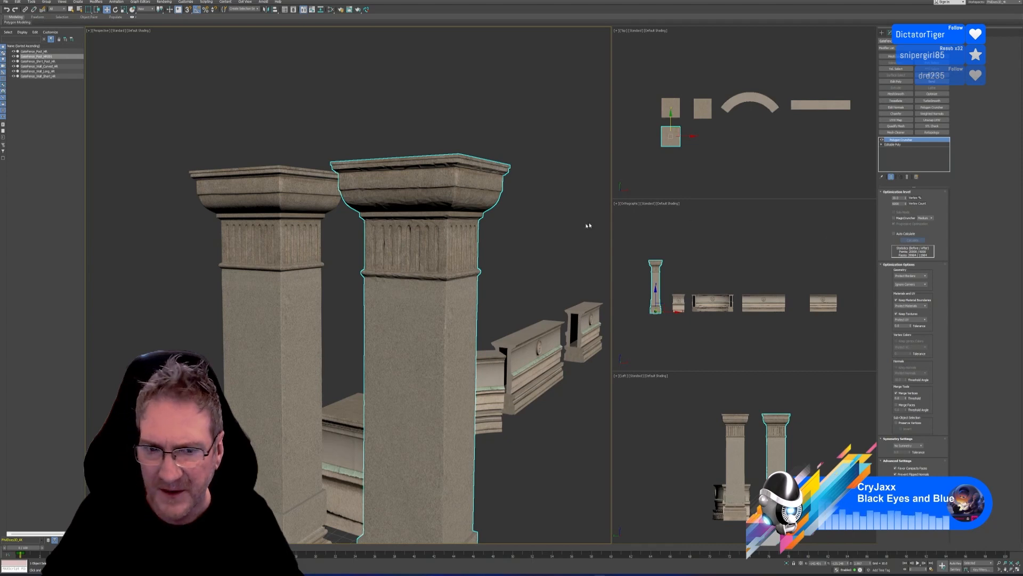
Step: Undo the second reduction pass and the stack collapse to restore the pillar copy's first Polygon Cruncher modifier
{"action": "right_click", "coordinate": [634, 299]}
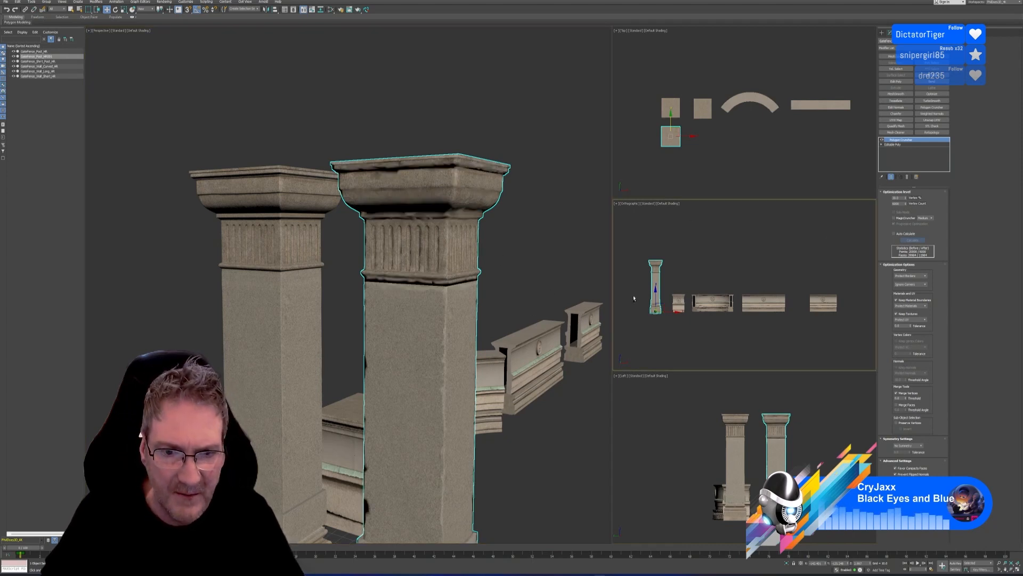
{"action": "key", "text": "ctrl+z"}
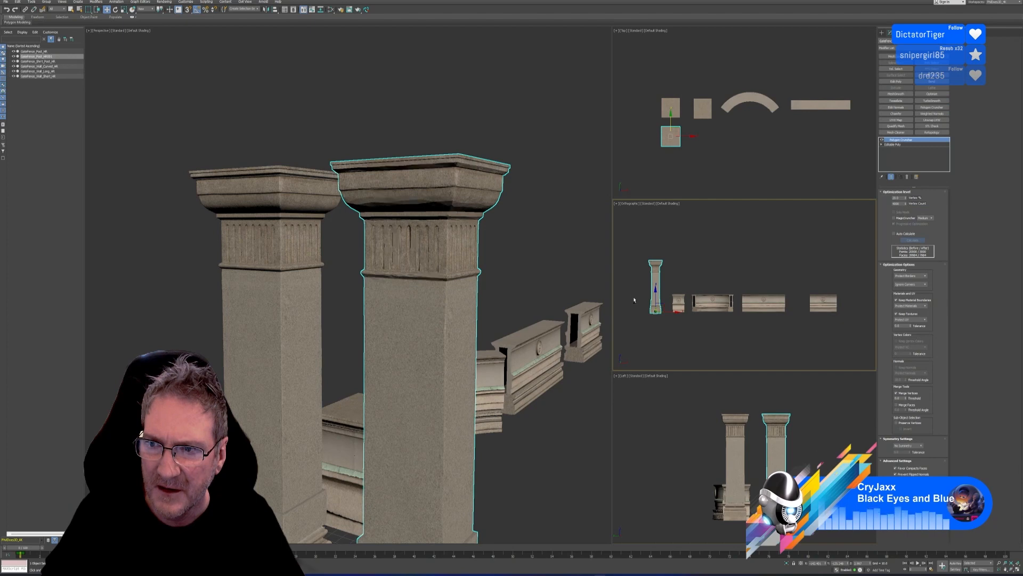
{"action": "key", "text": "ctrl+y"}
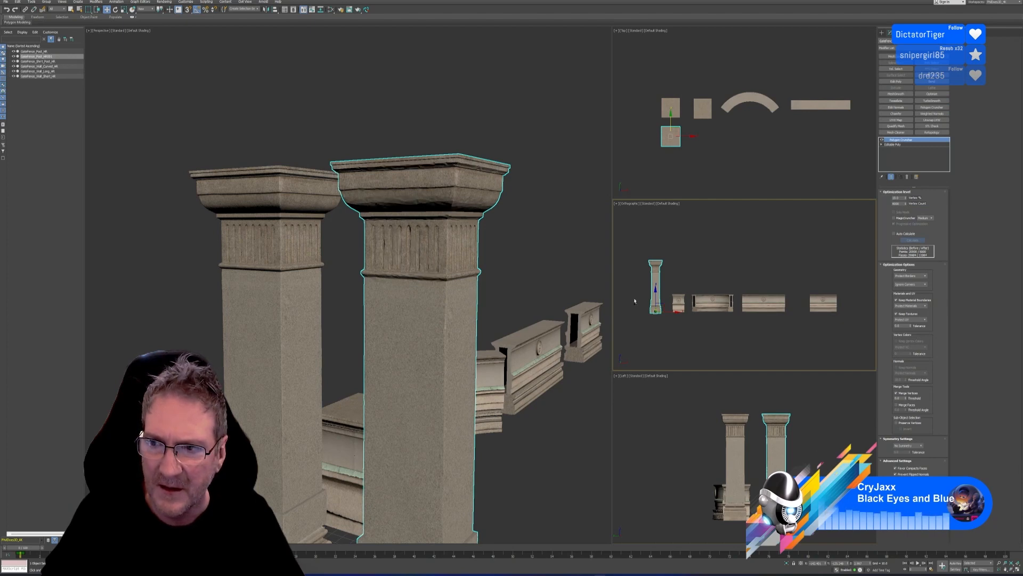
{"action": "key", "text": "ctrl+z"}
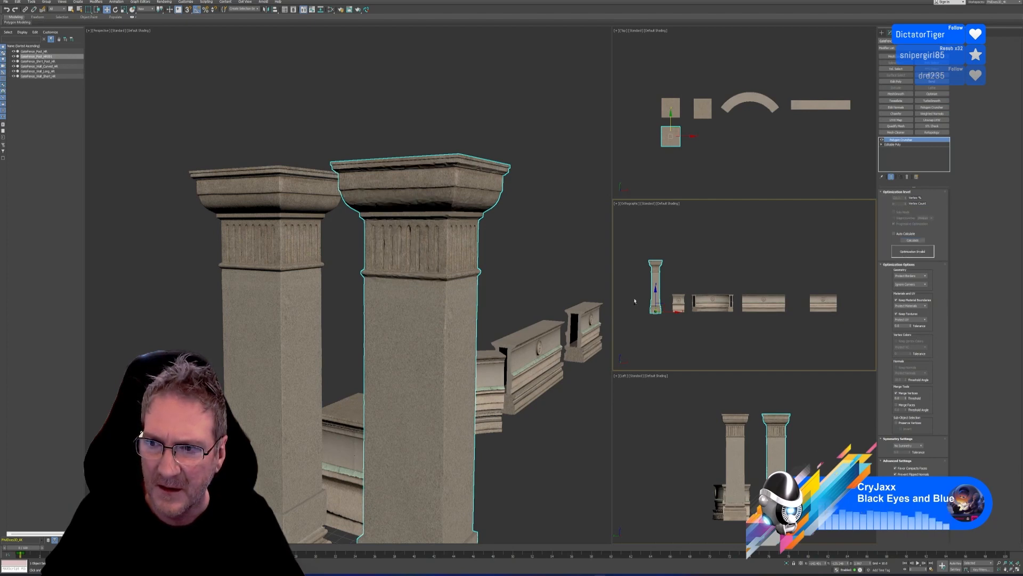
{"action": "key", "text": "ctrl+z"}
{"action": "key", "text": "ctrl+z"}
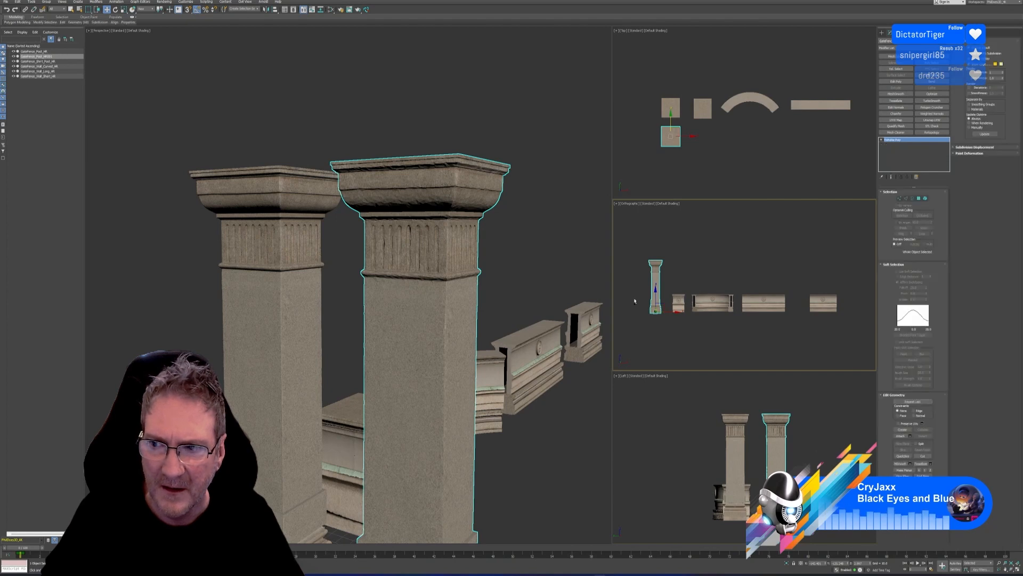
{"action": "key", "text": "ctrl+y"}
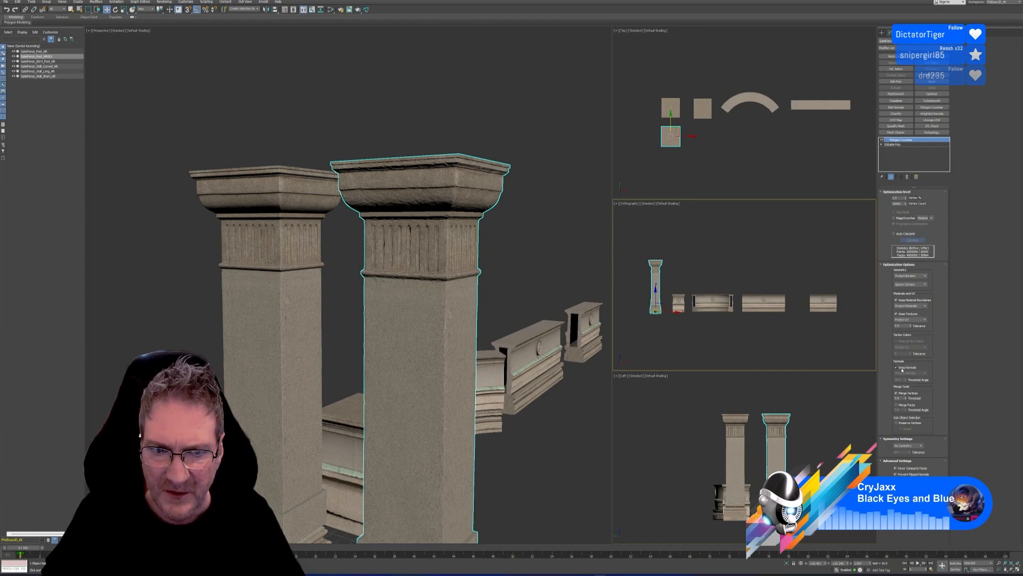
Step: Enable Keep Normals in the pillar copy's first Polygon Cruncher pass and recalculate the optimization
{"action": "left_click", "coordinate": [895, 367]}
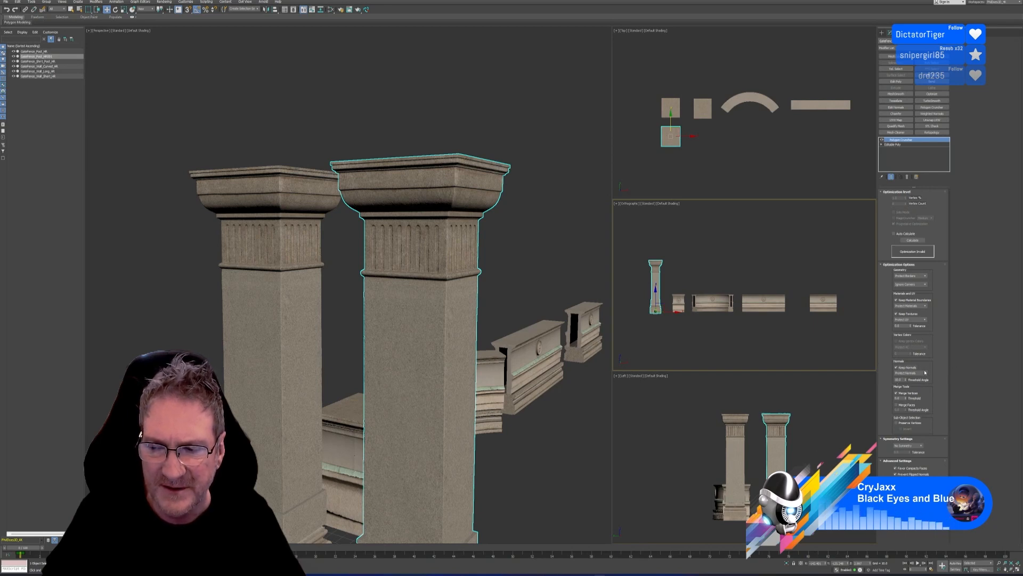
{"action": "left_click", "coordinate": [913, 240]}
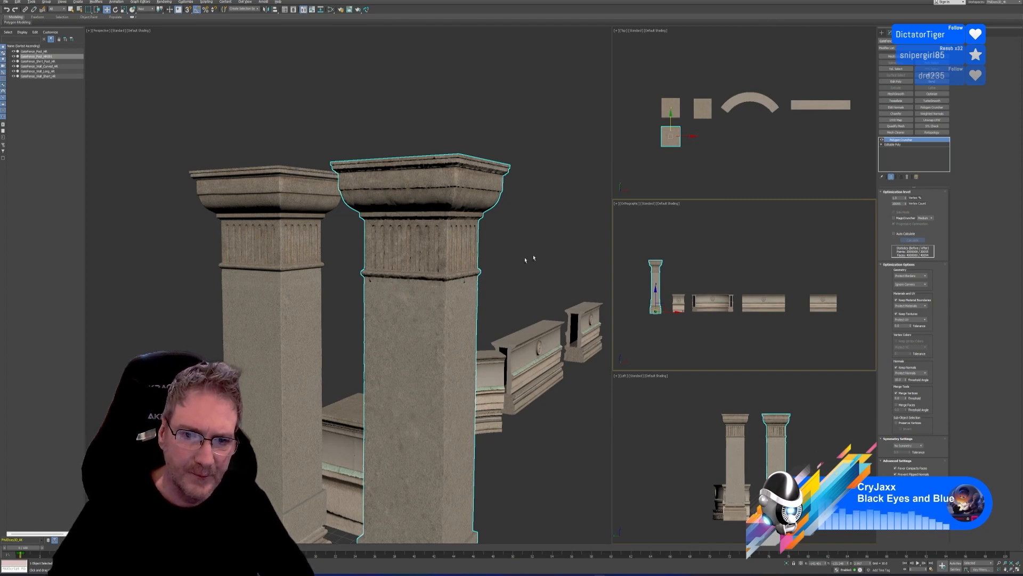
{"action": "middle_click_drag", "start_coordinate": [508, 272], "coordinate": [512, 256], "text": "alt"}
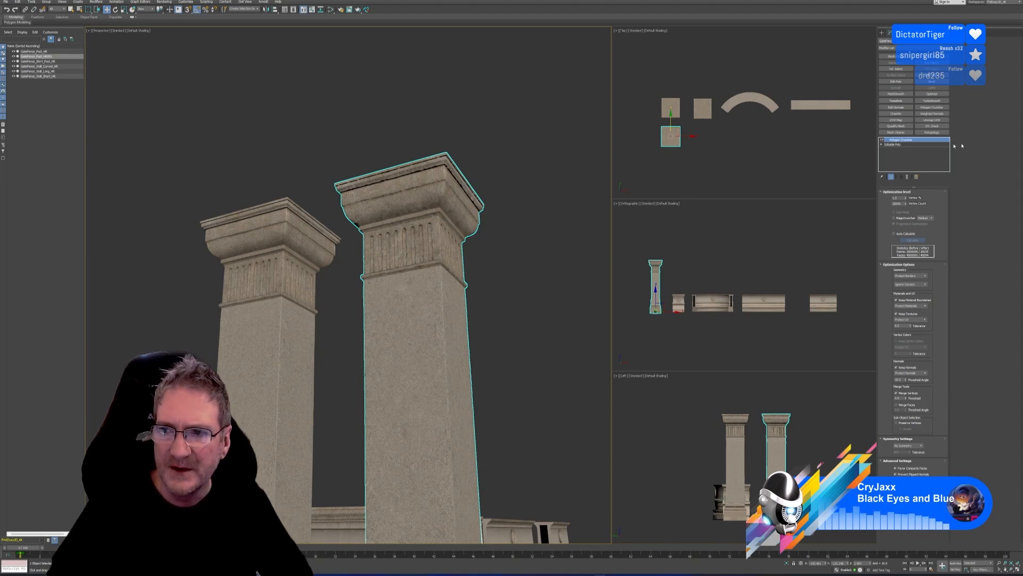
Step: Collapse the recalculated pillar copy's whole modifier stack and convert it to Editable Poly
{"action": "right_click", "coordinate": [898, 143]}
{"action": "left_click", "coordinate": [911, 198]}
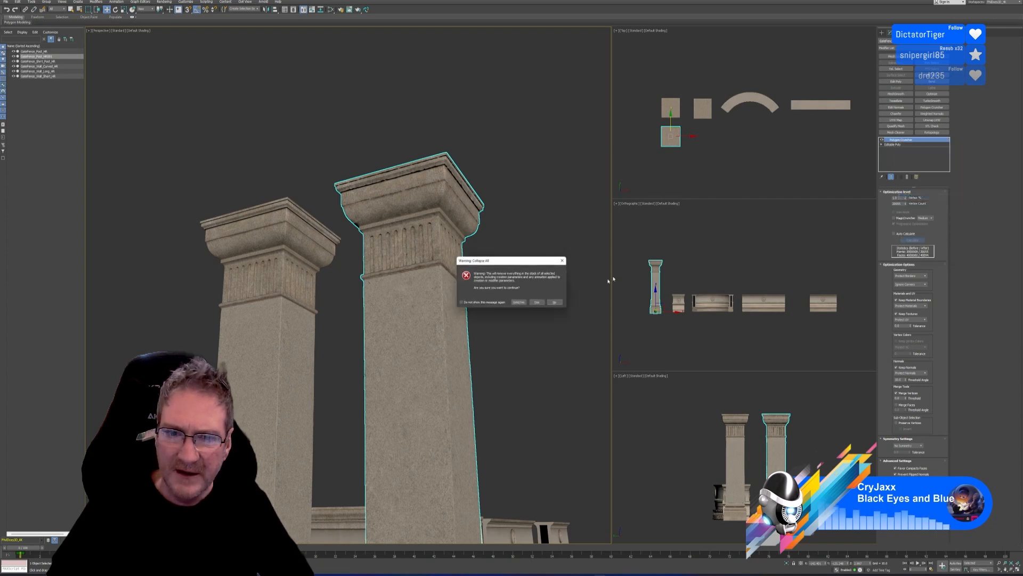
{"action": "left_click", "coordinate": [536, 302]}
{"action": "right_click", "coordinate": [901, 142]}
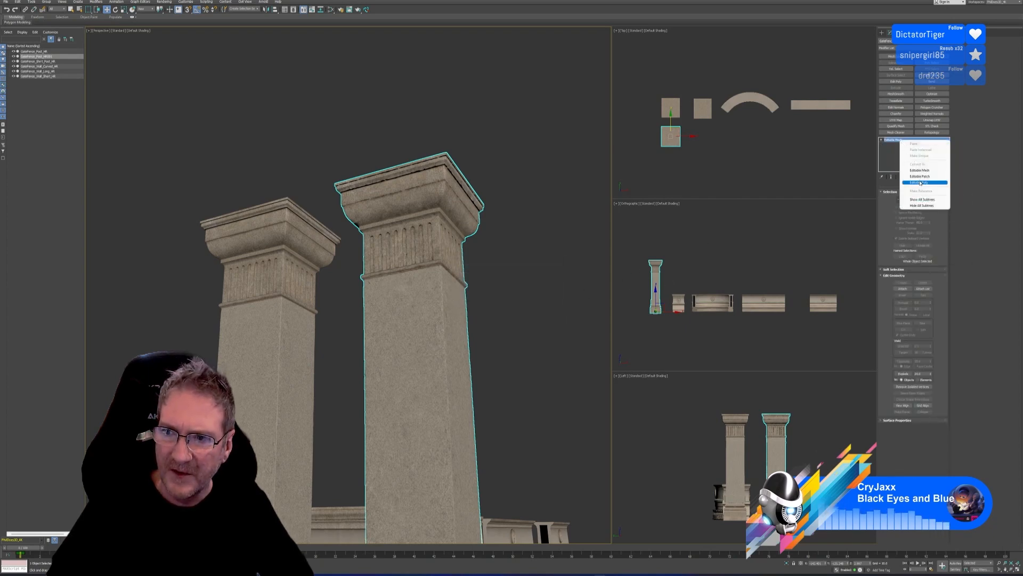
{"action": "left_click", "coordinate": [912, 183]}
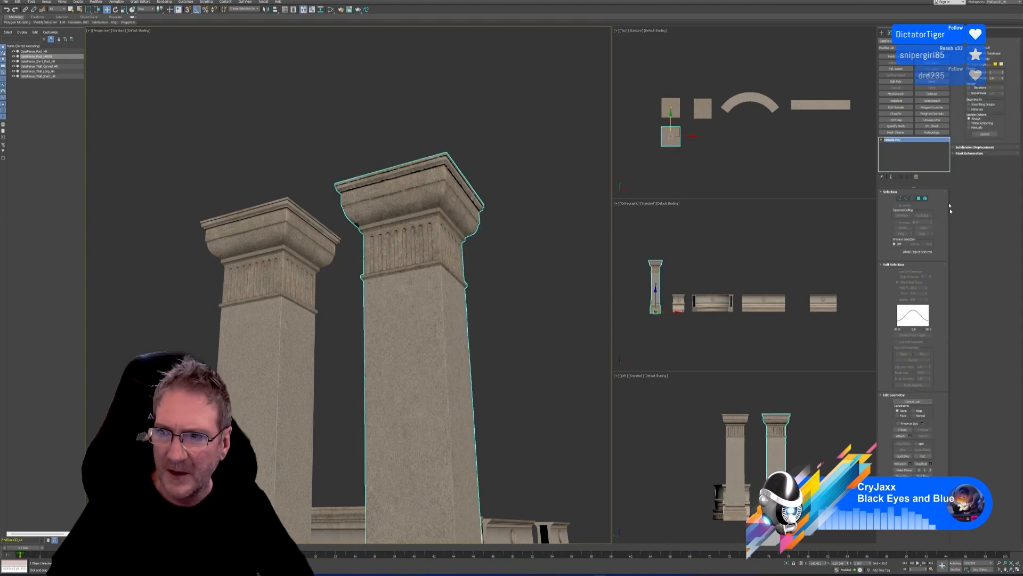
Step: Apply a new Polygon Cruncher pass to the collapsed pillar copy with Keep Textures and Keep Normals enabled, and calculate it
{"action": "left_click", "coordinate": [936, 107]}
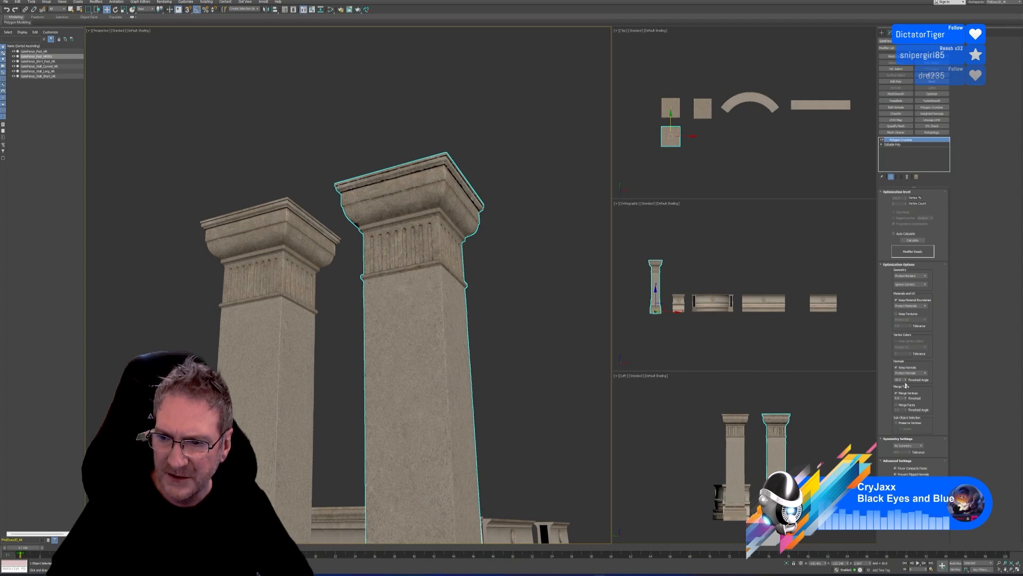
{"action": "left_click", "coordinate": [896, 314]}
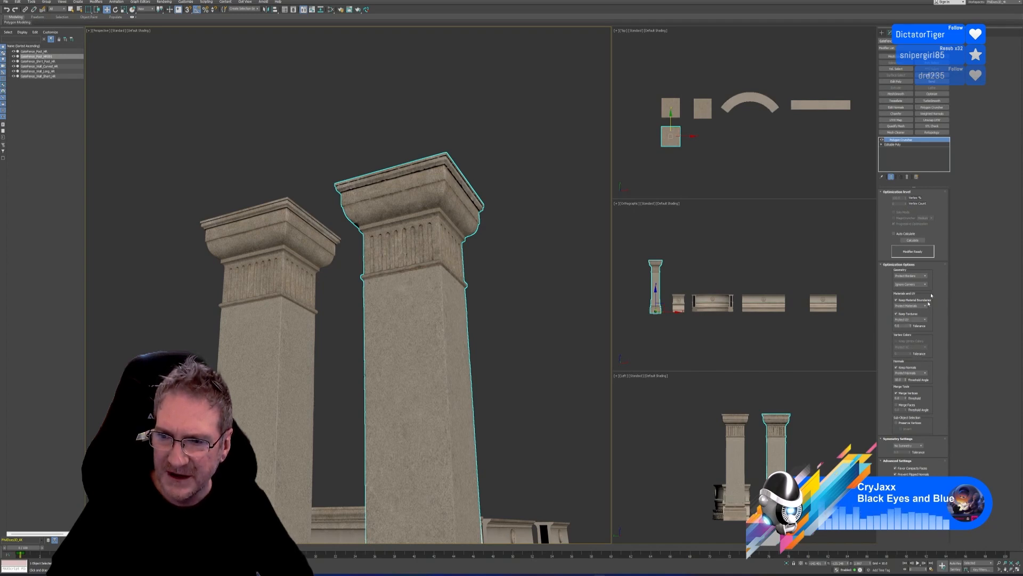
{"action": "left_click", "coordinate": [913, 240]}
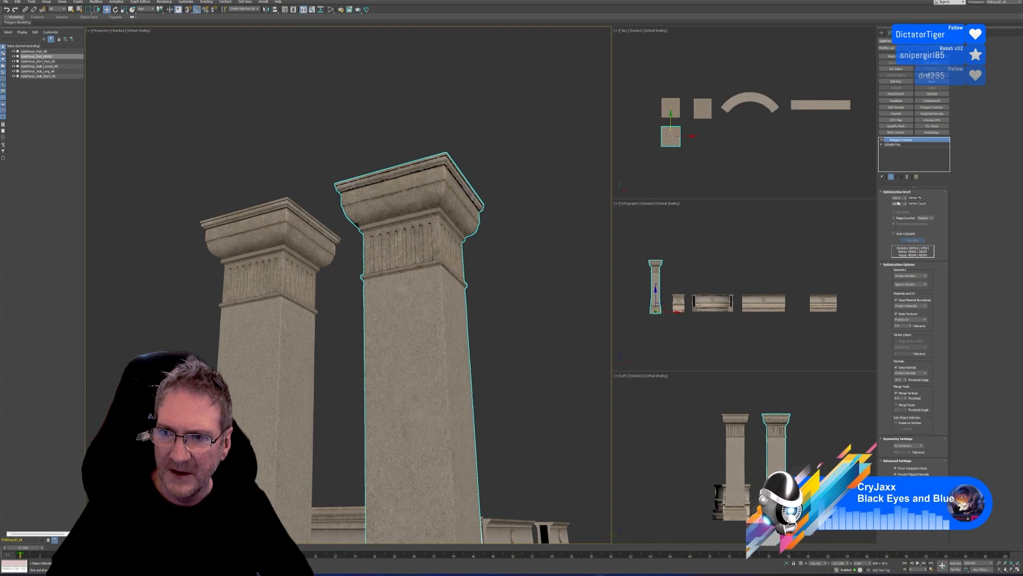
Step: Set the new pass's vertex percentage to 30 and compare the capital with the original pillar
{"action": "double_click", "coordinate": [898, 198]}
{"action": "type", "text": "30"}
{"action": "key", "text": "Return"}
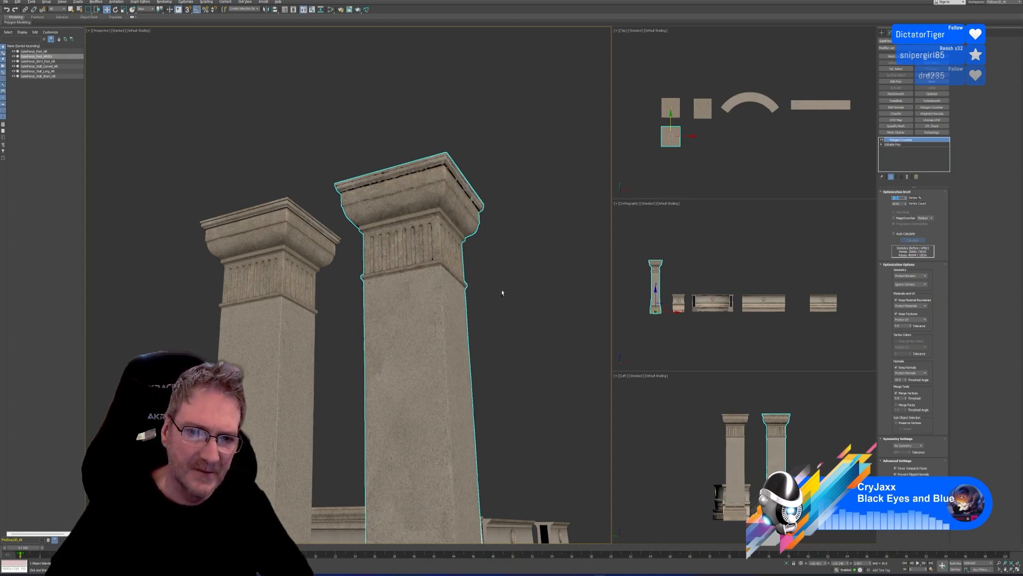
{"action": "middle_click_drag", "start_coordinate": [502, 292], "coordinate": [546, 299], "text": "alt"}
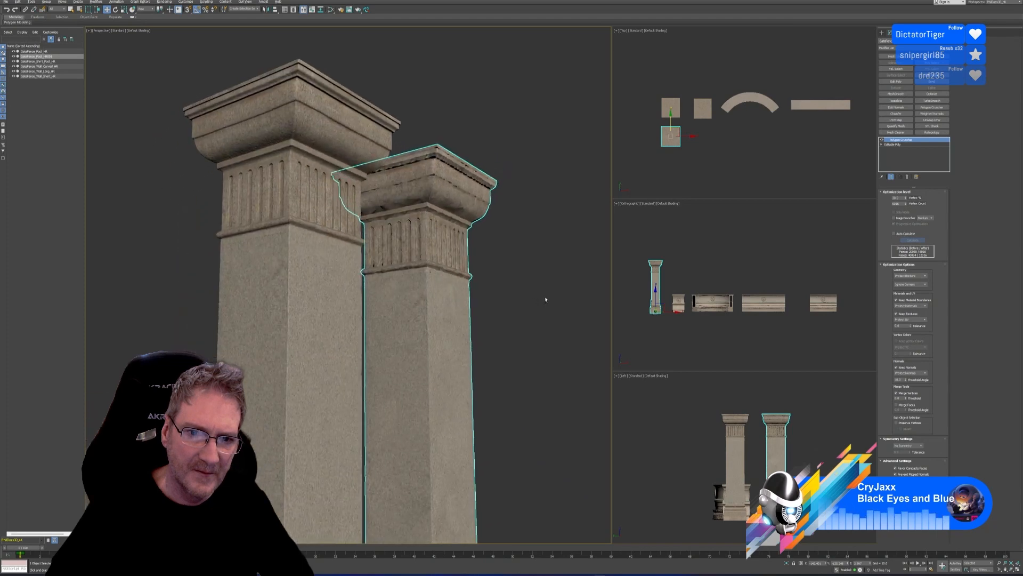
Step: Try a vertex percentage of 50 on the pillar copy and compare its capital with the original pillar
{"action": "double_click", "coordinate": [900, 199]}
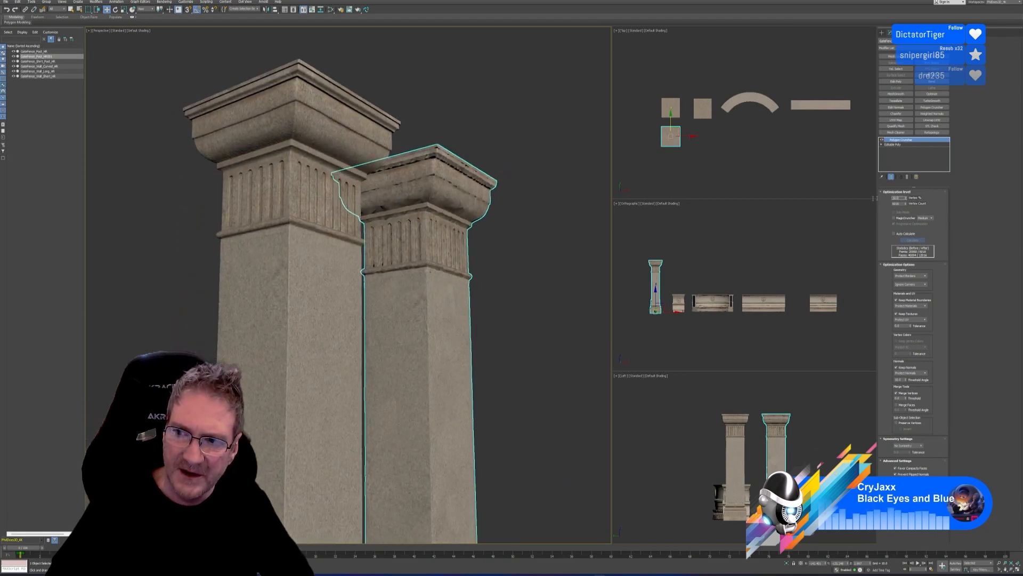
{"action": "type", "text": "50"}
{"action": "key", "text": "Return"}
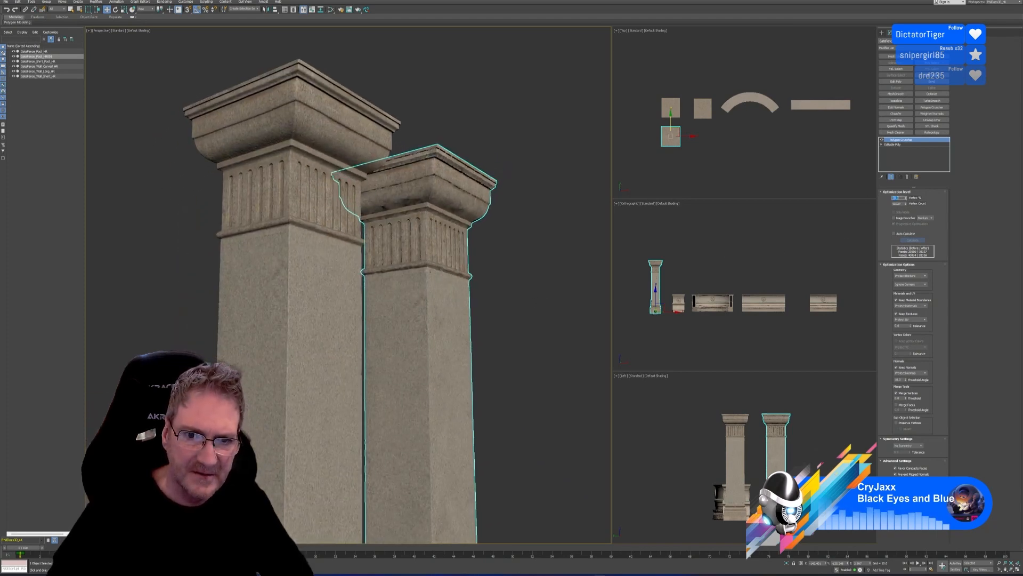
{"action": "middle_click_drag", "start_coordinate": [538, 318], "coordinate": [440, 295], "text": "alt"}
{"action": "scroll", "coordinate": [440, 294], "scroll_direction": "up", "scroll_amount": 3}
{"action": "scroll", "coordinate": [440, 295], "scroll_direction": "up", "scroll_amount": 1}
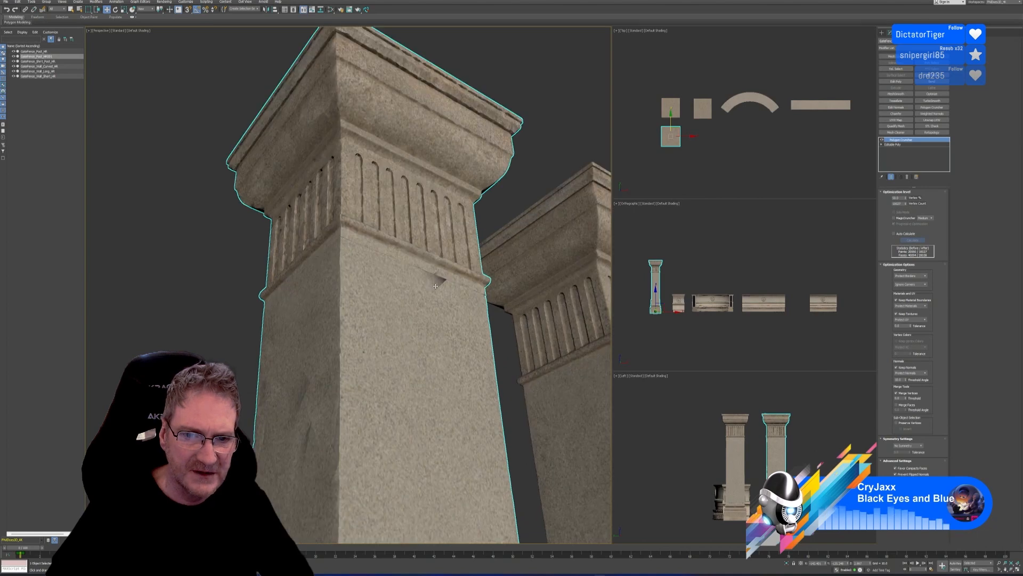
{"action": "scroll", "coordinate": [441, 294], "scroll_direction": "down", "scroll_amount": 1}
Step: Try vertex percentages of 80 and 90 on the pillar copy, comparing both pillars
{"action": "left_click_drag", "start_coordinate": [902, 197], "coordinate": [865, 206]}
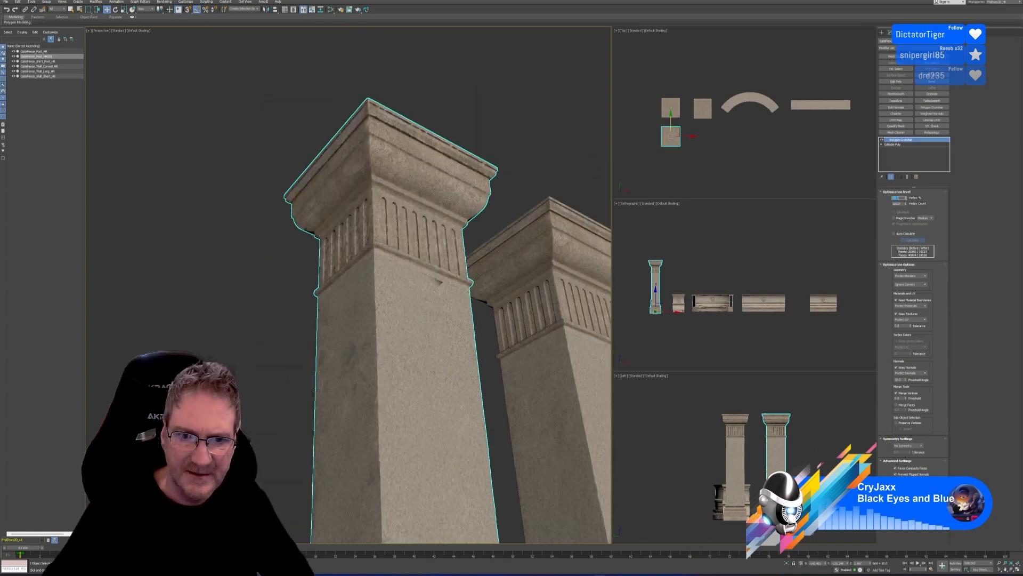
{"action": "type", "text": "80"}
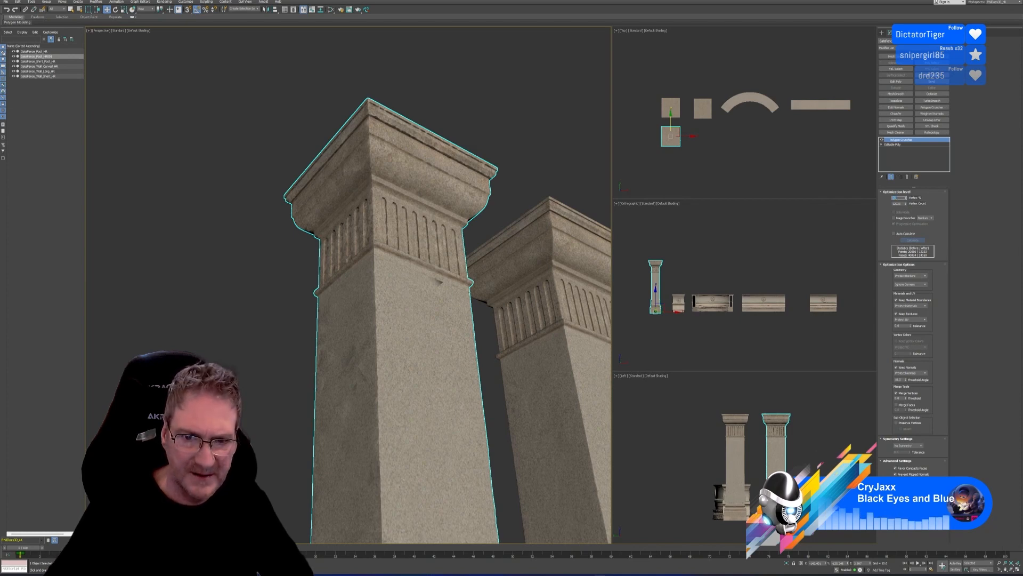
{"action": "key", "text": "Return"}
{"action": "type", "text": "90"}
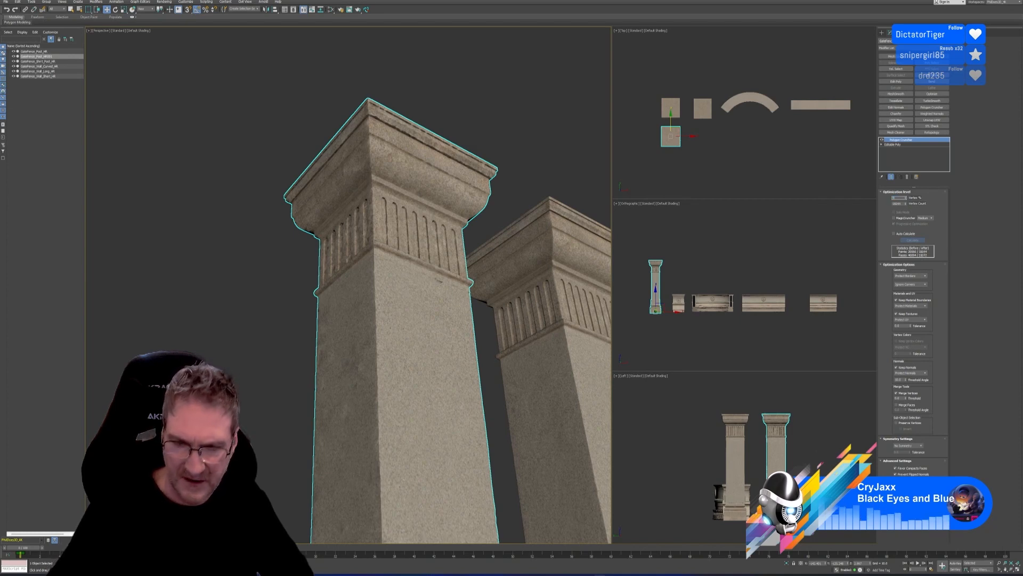
{"action": "key", "text": "Return"}
{"action": "scroll", "coordinate": [442, 293], "scroll_direction": "down", "scroll_amount": 3}
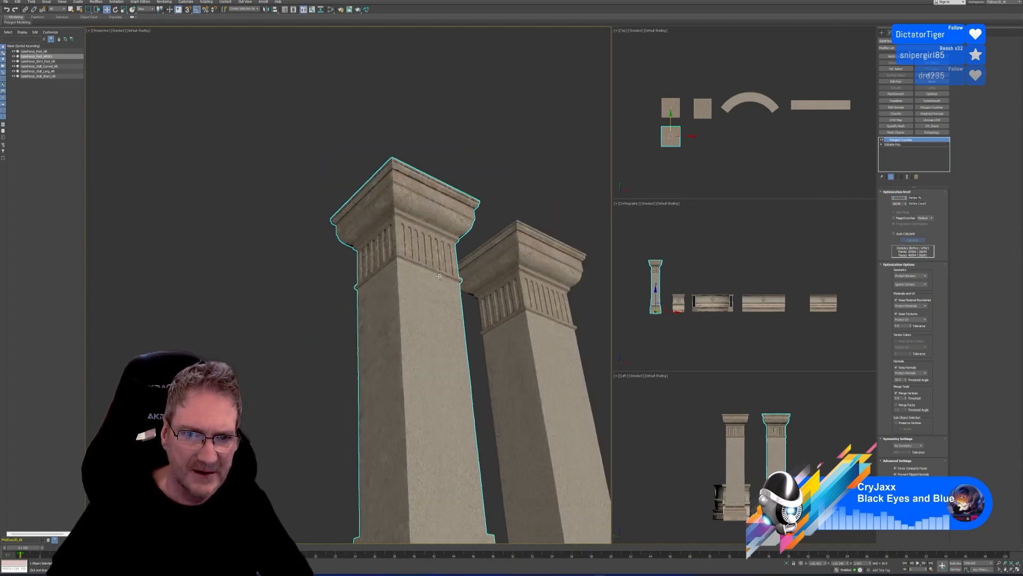
{"action": "key", "text": "Return"}
{"action": "middle_click_drag", "start_coordinate": [403, 330], "coordinate": [418, 331], "text": "alt"}
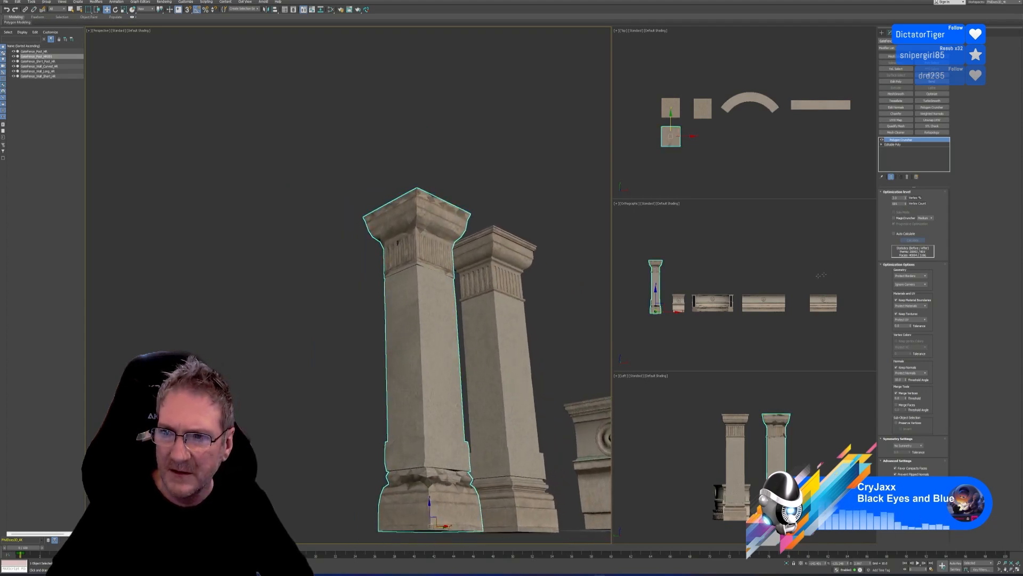
Step: Set the pillar copy's vertex percentage to 90 and check its shape from several sides
{"action": "double_click", "coordinate": [898, 198]}
{"action": "type", "text": "90"}
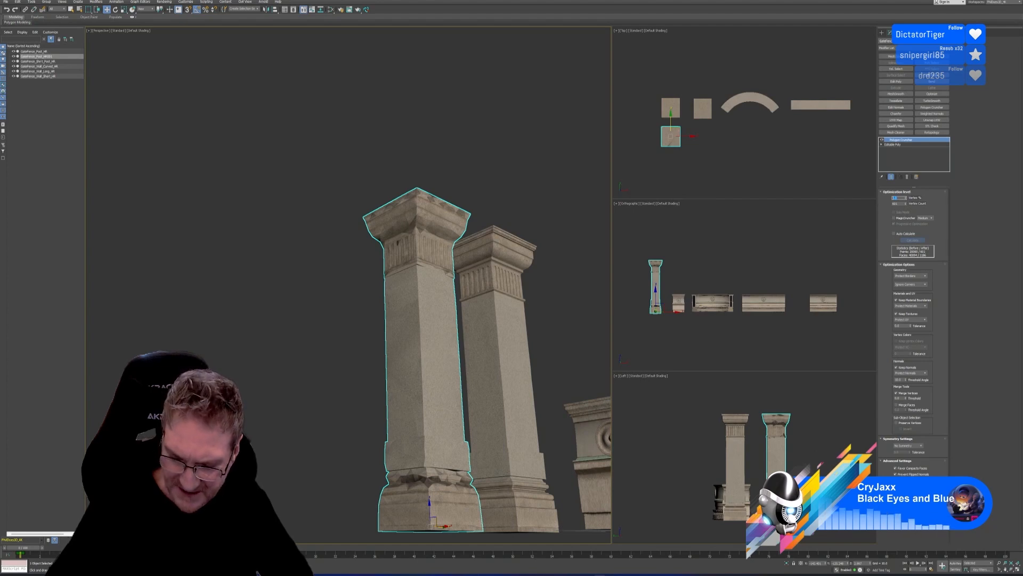
{"action": "key", "text": "Return"}
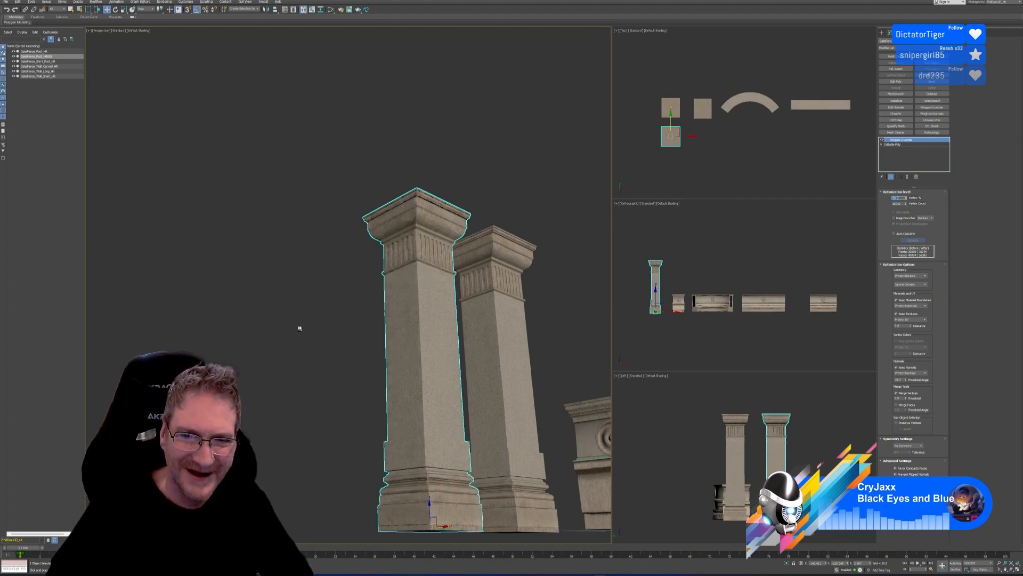
{"action": "mouse_move", "coordinate": [298, 327]}
{"action": "middle_mouse_down", "text": "alt"}
{"action": "mouse_move", "coordinate": [327, 342]}
{"action": "mouse_move", "coordinate": [380, 334]}
{"action": "mouse_move", "coordinate": [365, 320]}
{"action": "mouse_move", "coordinate": [303, 331]}
{"action": "middle_mouse_up", "text": "alt"}
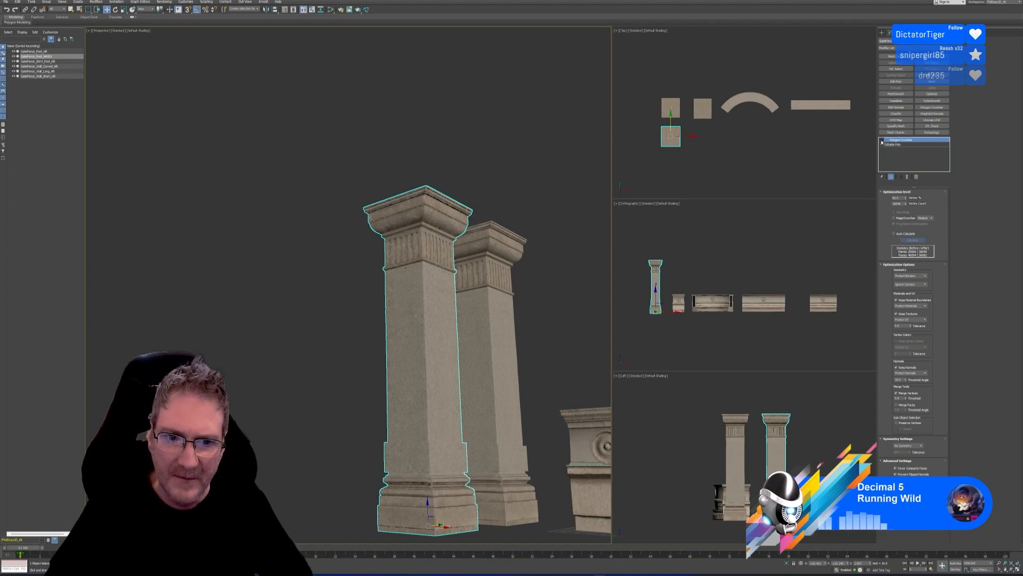
{"action": "middle_click_drag", "start_coordinate": [495, 320], "coordinate": [416, 361], "text": "alt"}
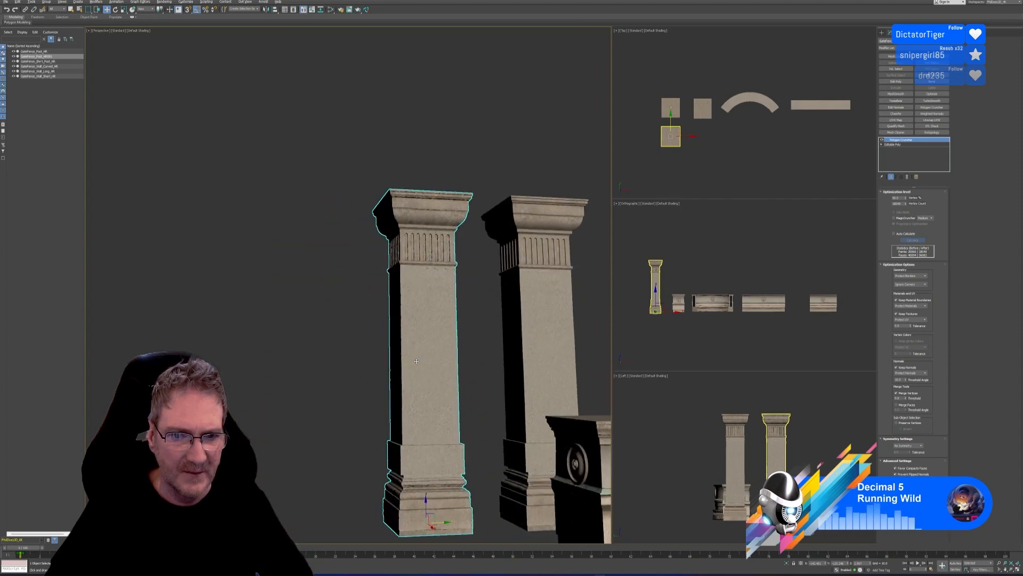
Step: Collapse the pillar copy's whole modifier stack with its optimized result
{"action": "right_click", "coordinate": [904, 143]}
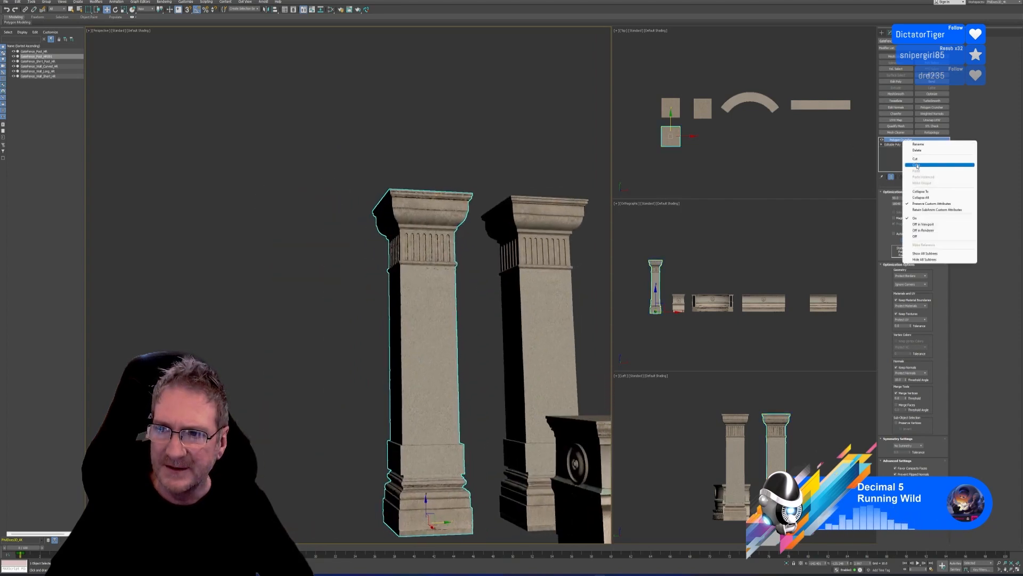
{"action": "left_click", "coordinate": [917, 197]}
{"action": "left_click", "coordinate": [537, 301]}
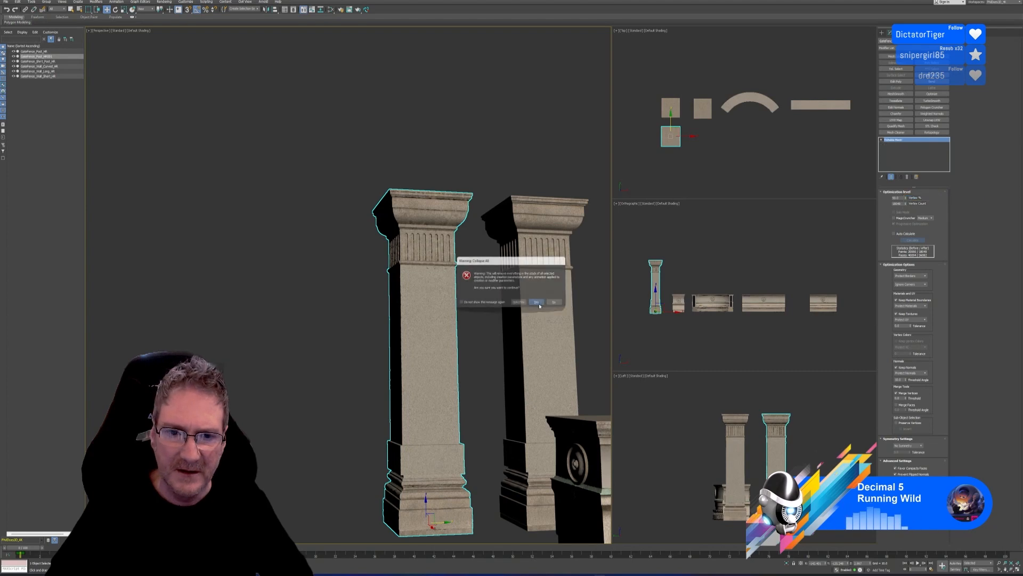
{"action": "middle_click_drag", "start_coordinate": [527, 311], "coordinate": [482, 318], "text": "alt"}
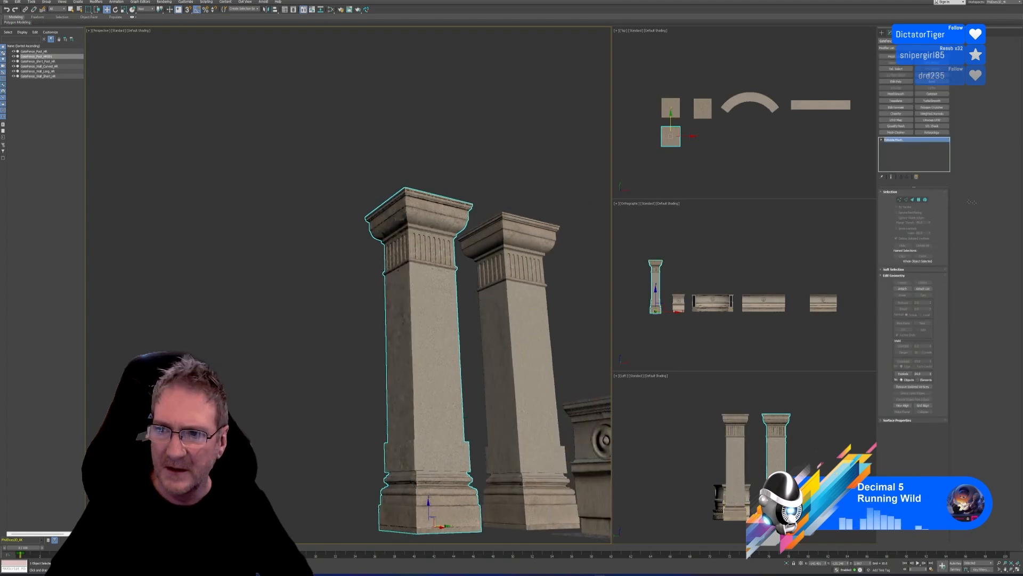
Step: Check the collapsed copy's mesh density by selecting all its elements, and examine the shading along the shaft and below the capital
{"action": "left_click", "coordinate": [925, 200]}
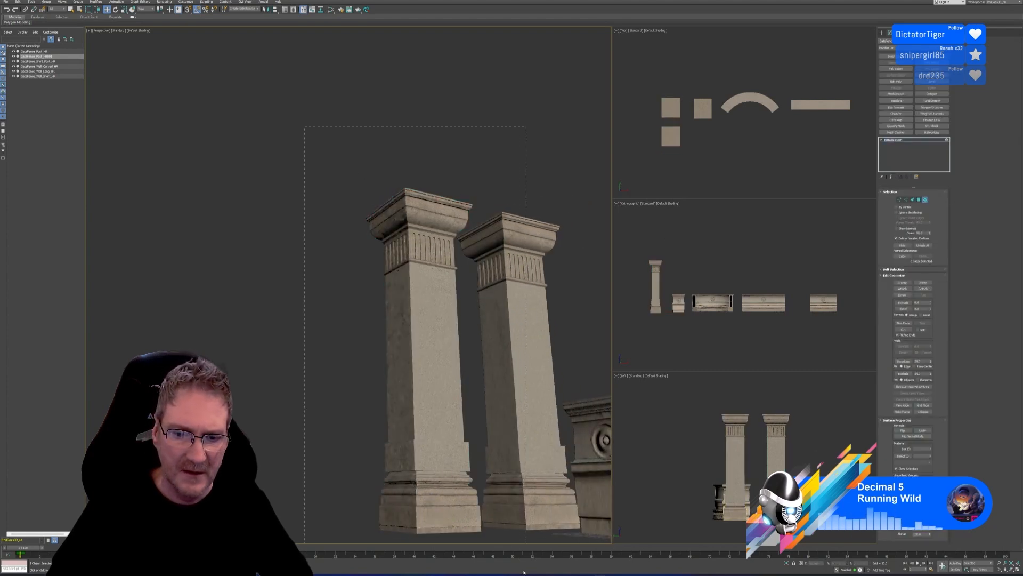
{"action": "key", "text": "ctrl+a"}
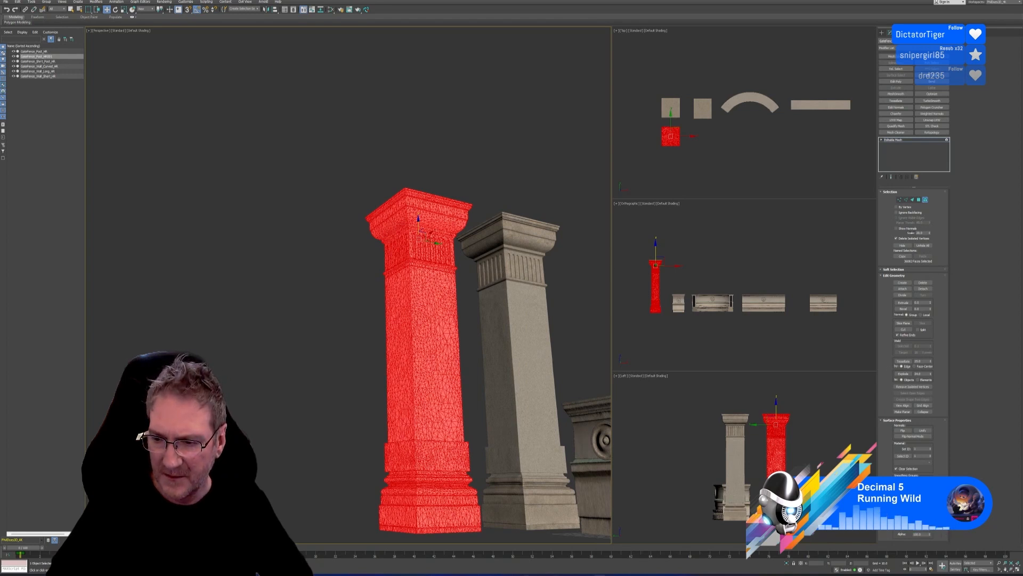
{"action": "left_click", "coordinate": [926, 199]}
{"action": "scroll", "coordinate": [461, 413], "scroll_direction": "down", "scroll_amount": 3}
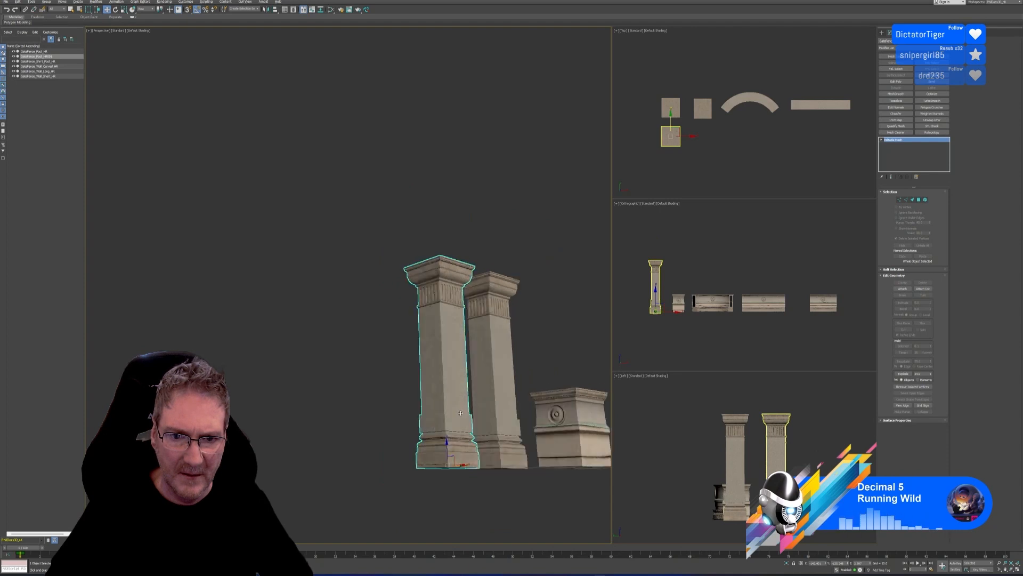
{"action": "mouse_move", "coordinate": [460, 413]}
{"action": "middle_mouse_down", "text": "alt"}
{"action": "mouse_move", "coordinate": [550, 416]}
{"action": "mouse_move", "coordinate": [561, 401]}
{"action": "mouse_move", "coordinate": [428, 409]}
{"action": "mouse_move", "coordinate": [458, 427]}
{"action": "middle_mouse_up", "text": "alt"}
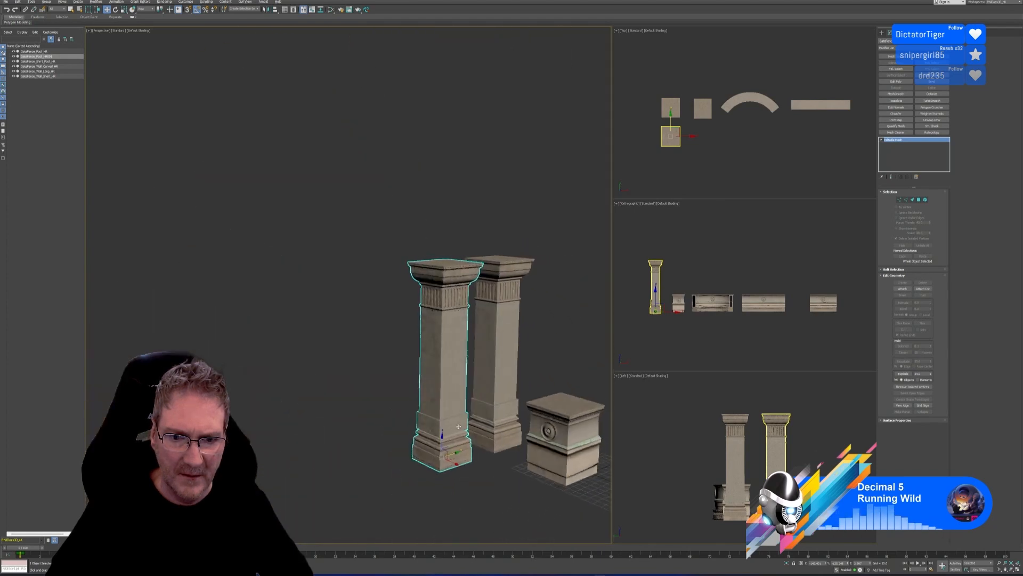
{"action": "scroll", "coordinate": [429, 394], "scroll_direction": "up", "scroll_amount": 5}
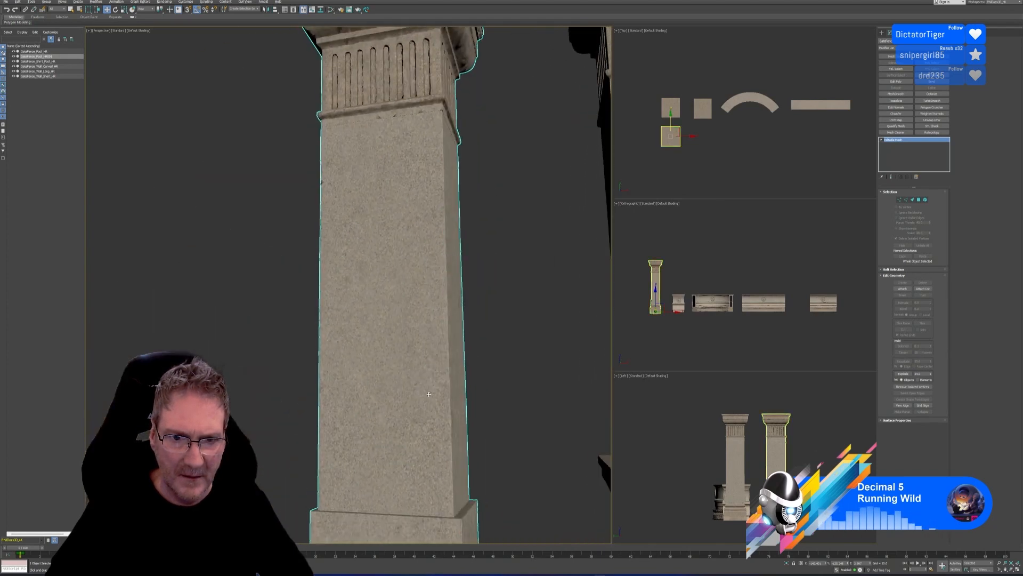
{"action": "middle_click_drag", "start_coordinate": [428, 393], "coordinate": [446, 396], "text": "alt"}
{"action": "scroll", "coordinate": [447, 396], "scroll_direction": "down", "scroll_amount": 3}
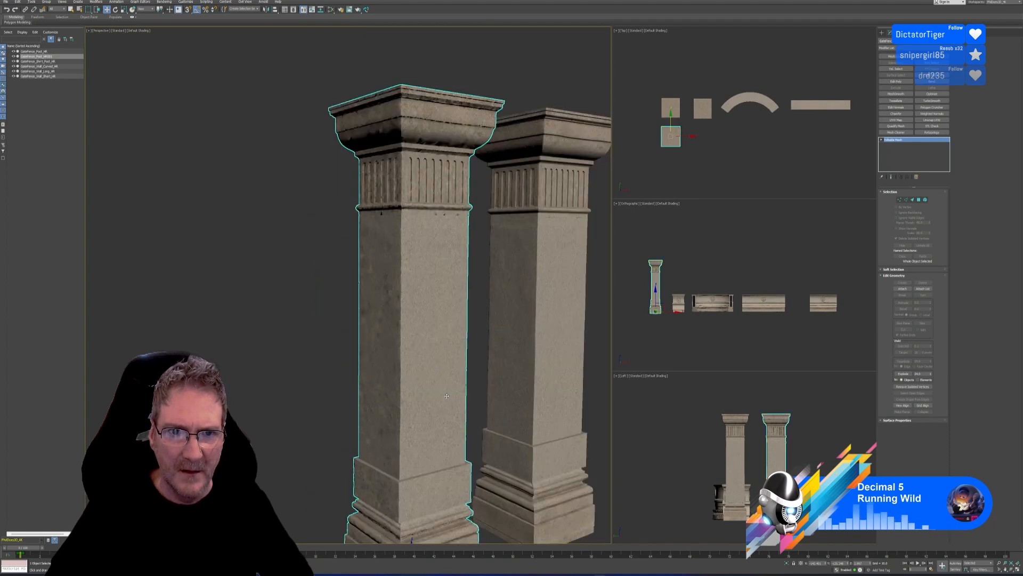
{"action": "middle_click_drag", "start_coordinate": [449, 335], "coordinate": [430, 365]}
{"action": "scroll", "coordinate": [425, 249], "scroll_direction": "up", "scroll_amount": 5}
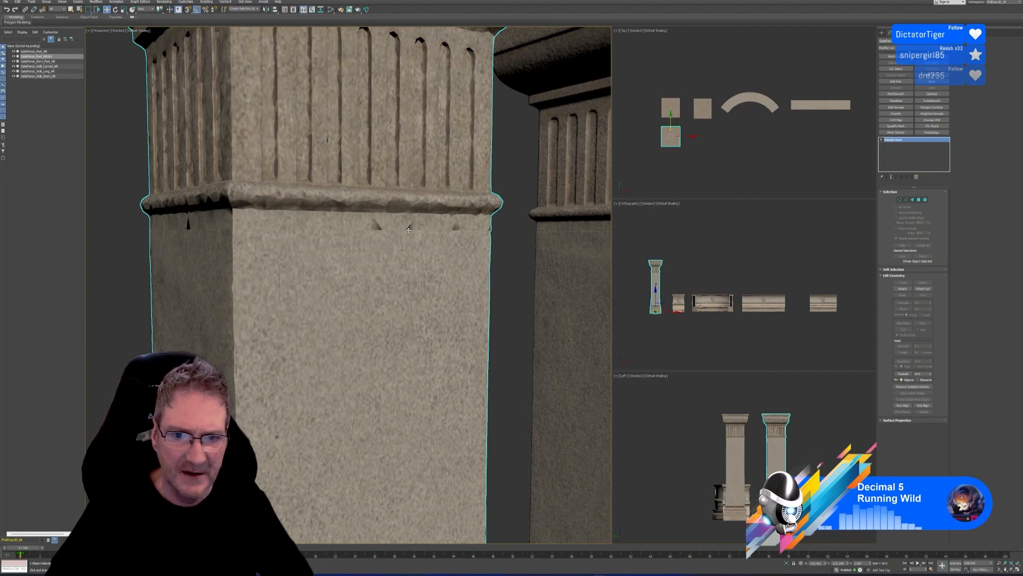
Step: Try a Weighted Normals modifier on the pillar copy with Snap To Largest Face off and Use Smoothing Groups on
{"action": "left_click", "coordinate": [932, 114]}
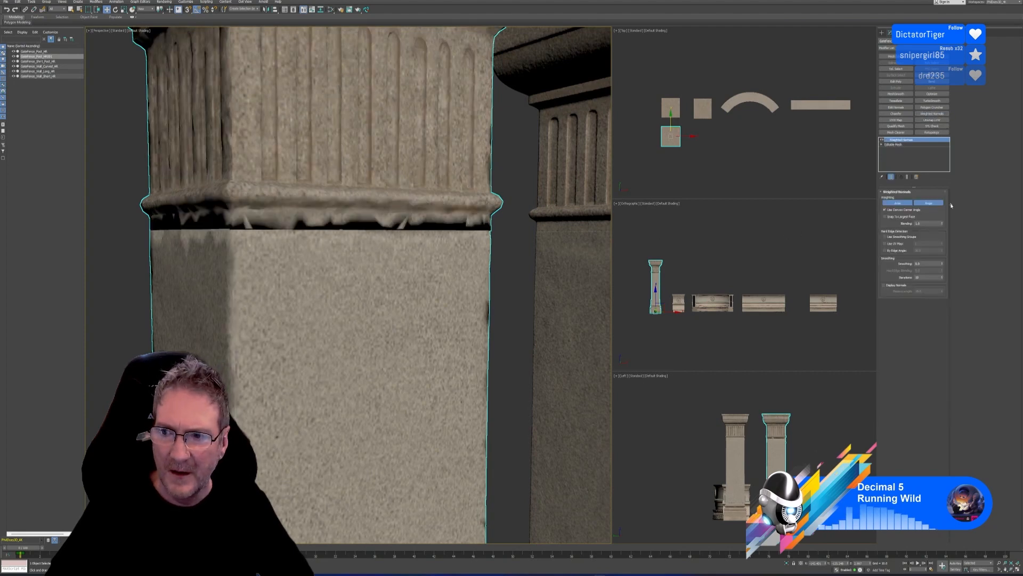
{"action": "left_click", "coordinate": [902, 217]}
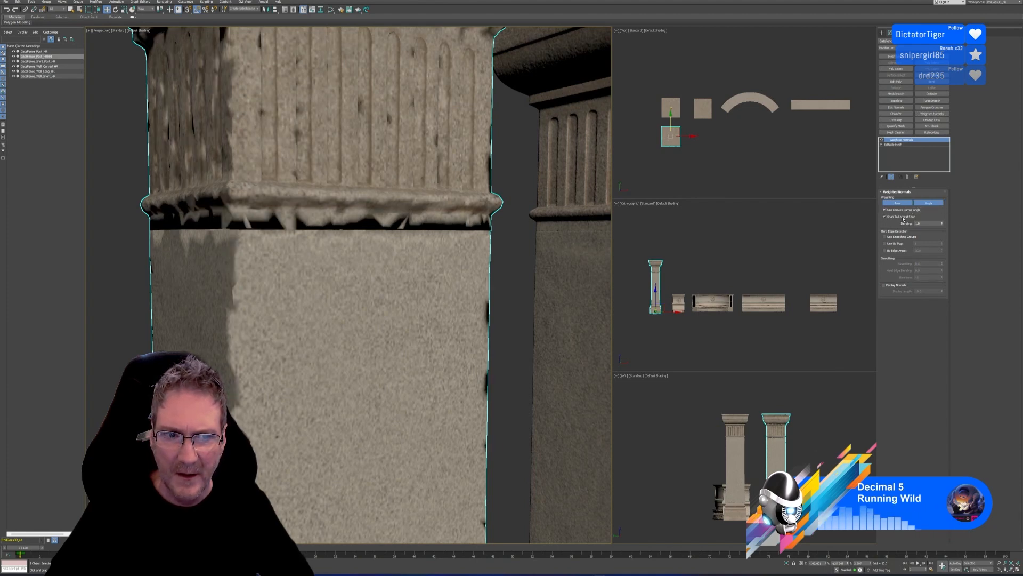
{"action": "left_click", "coordinate": [903, 218]}
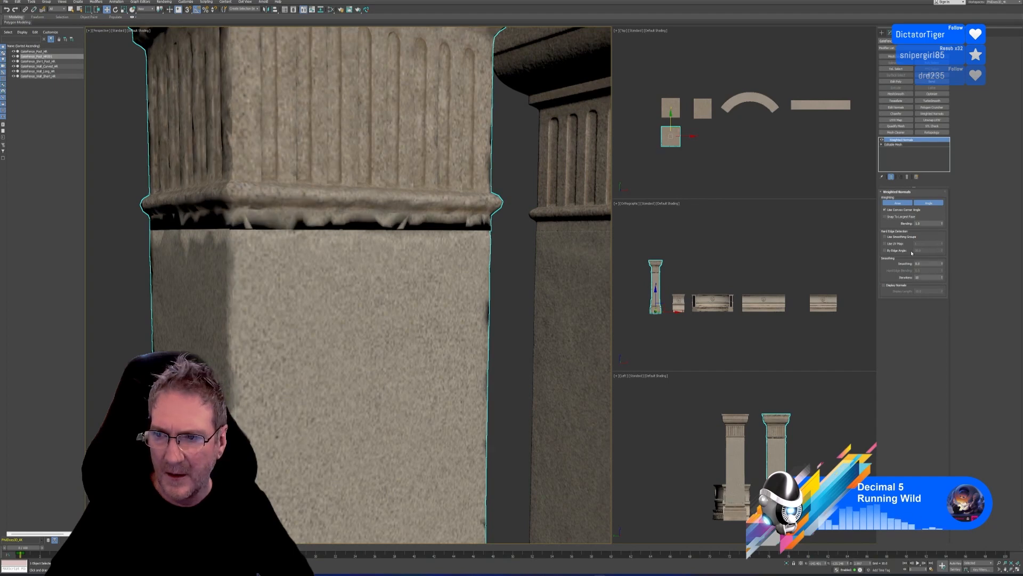
{"action": "left_click", "coordinate": [903, 239]}
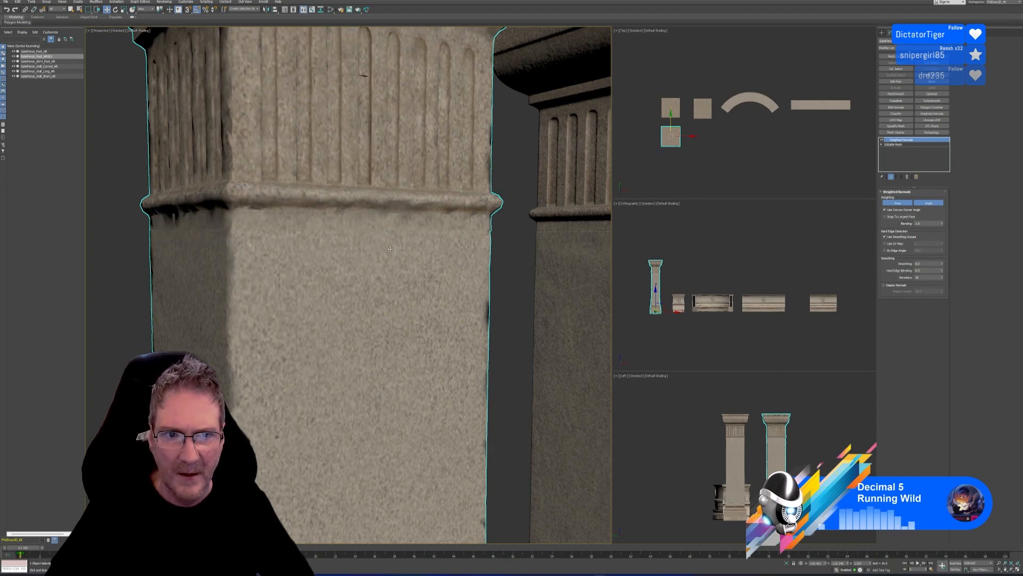
{"action": "scroll", "coordinate": [390, 249], "scroll_direction": "down", "scroll_amount": 6}
{"action": "middle_click_drag", "start_coordinate": [400, 319], "coordinate": [507, 338], "text": "alt"}
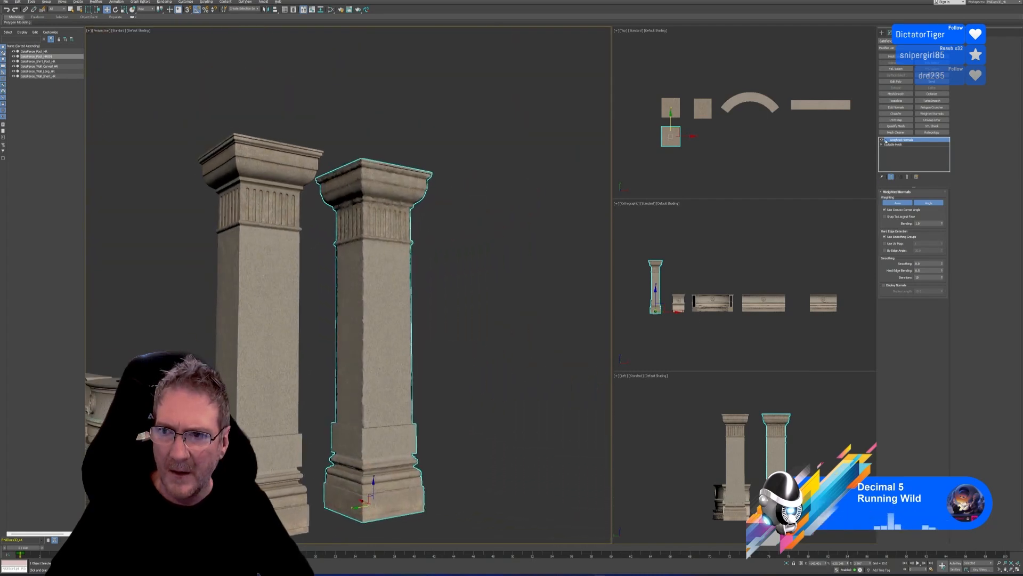
{"action": "mouse_move", "coordinate": [489, 357]}
{"action": "middle_mouse_down", "text": "alt"}
{"action": "mouse_move", "coordinate": [402, 358]}
{"action": "mouse_move", "coordinate": [463, 359]}
{"action": "mouse_move", "coordinate": [470, 378]}
{"action": "mouse_move", "coordinate": [489, 359]}
{"action": "mouse_move", "coordinate": [443, 351]}
{"action": "mouse_move", "coordinate": [416, 373]}
{"action": "mouse_move", "coordinate": [404, 358]}
{"action": "mouse_move", "coordinate": [485, 361]}
{"action": "middle_mouse_up", "text": "alt"}
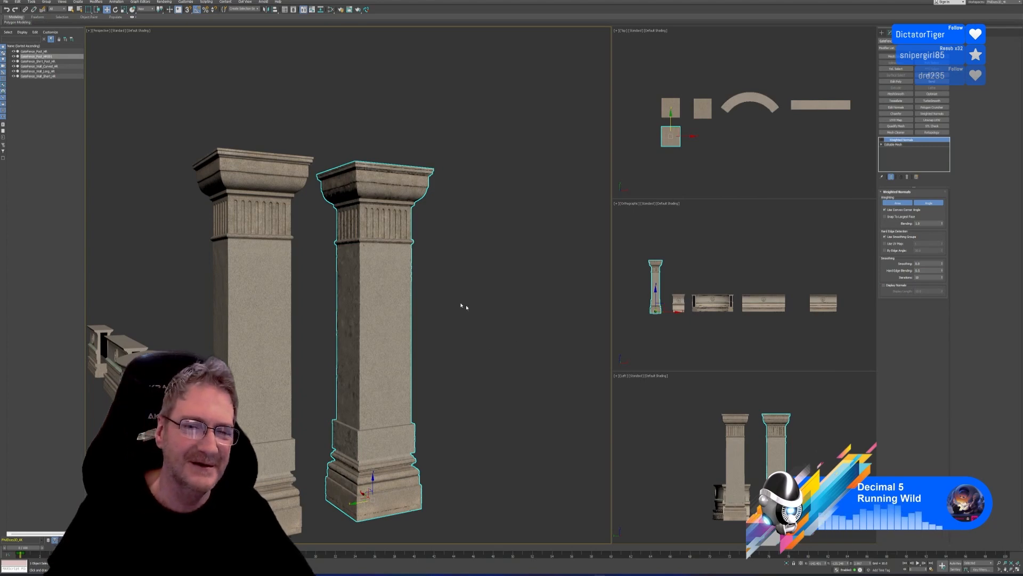
Step: Rename the optimized pillar copy by replacing its high-resolution suffix with a low-resolution one
{"action": "scroll", "coordinate": [472, 344], "scroll_direction": "down", "scroll_amount": 3}
{"action": "middle_click_drag", "start_coordinate": [494, 381], "coordinate": [381, 376], "text": "alt"}
{"action": "scroll", "coordinate": [381, 376], "scroll_direction": "down", "scroll_amount": 3}
{"action": "middle_click_drag", "start_coordinate": [487, 313], "coordinate": [460, 303]}
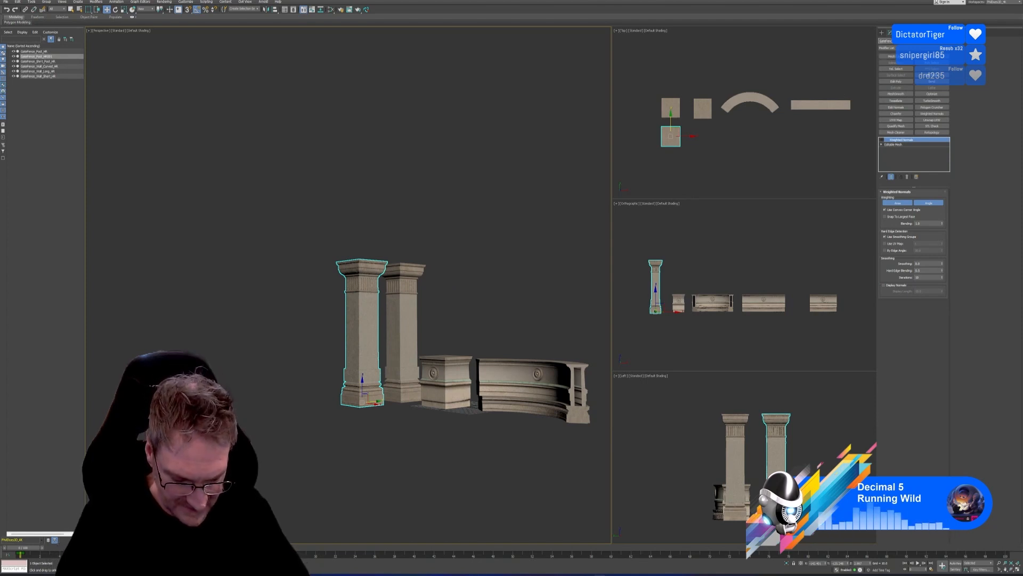
{"action": "key", "text": "BackSpace"}
{"action": "key", "text": "BackSpace"}
{"action": "key", "text": "BackSpace"}
{"action": "key", "text": "BackSpace"}
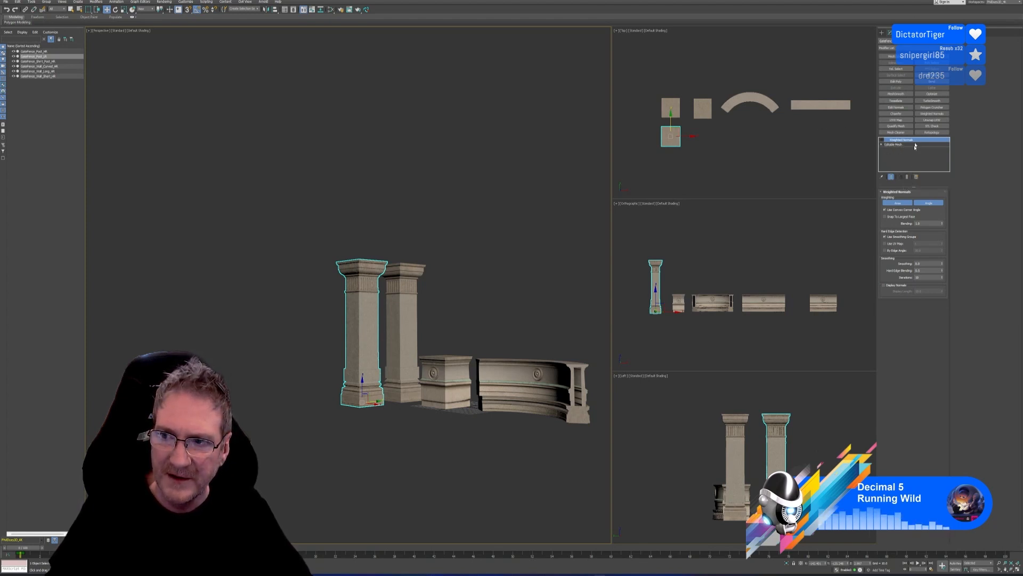
Step: Remove the Weighted Normals modifier from the pillar copy and convert it to Editable Poly
{"action": "left_click", "coordinate": [908, 176]}
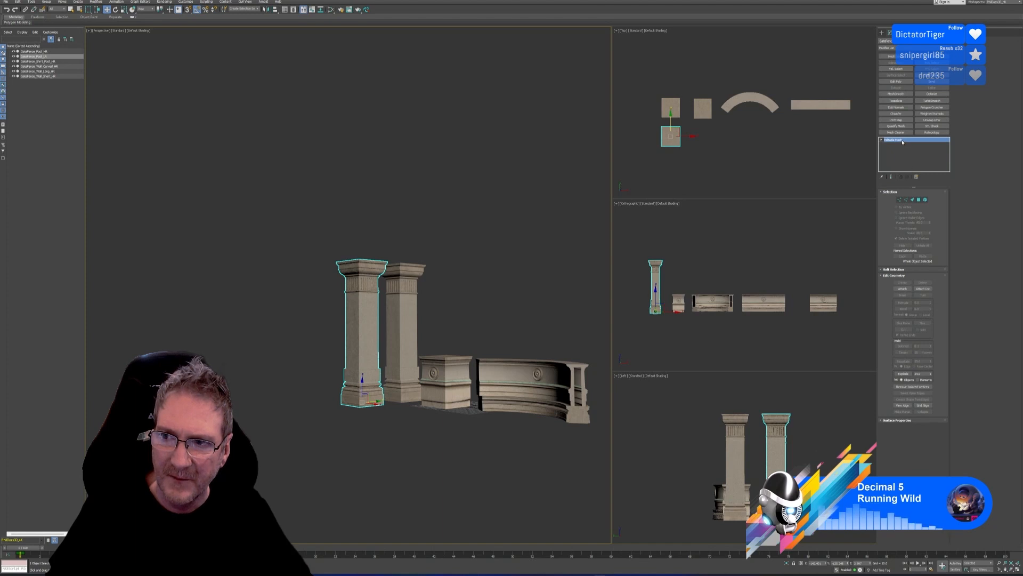
{"action": "right_click", "coordinate": [902, 142]}
{"action": "left_click", "coordinate": [920, 180]}
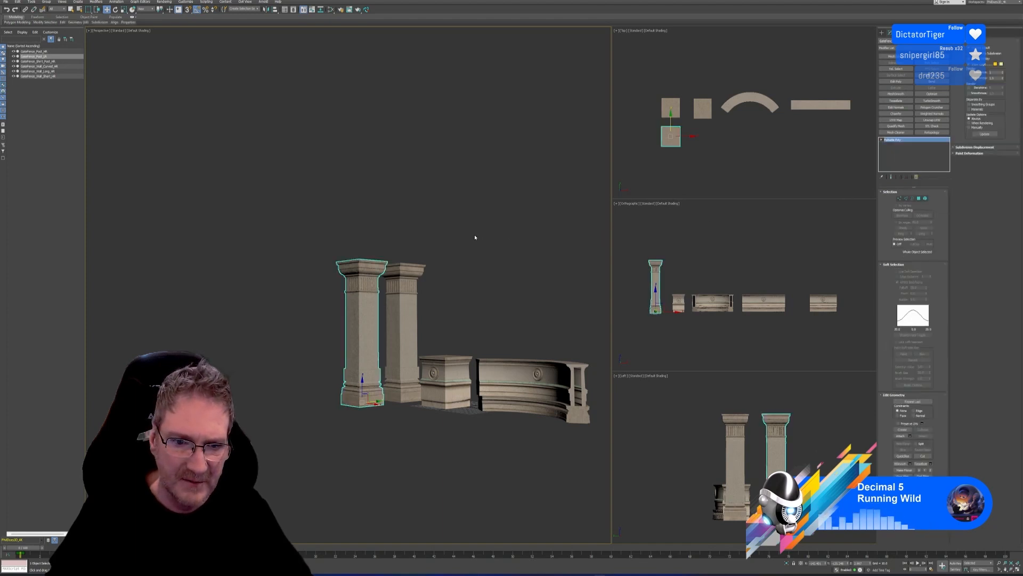
Step: Clone the short fence post and place the copy directly in front of the original, beside the tall pillar copy
{"action": "middle_click_drag", "start_coordinate": [474, 237], "coordinate": [401, 242]}
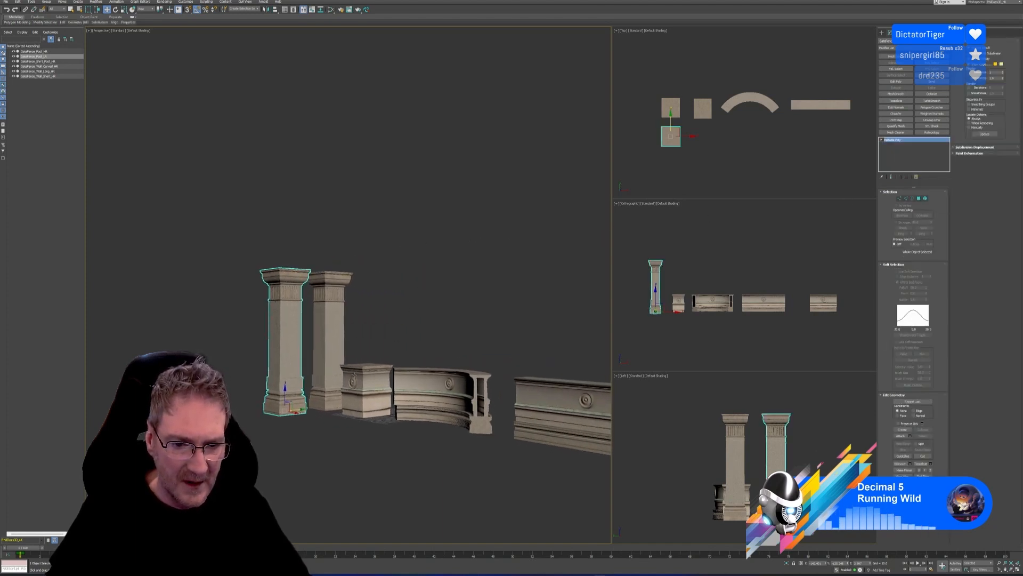
{"action": "left_click", "coordinate": [355, 376]}
{"action": "middle_click_drag", "start_coordinate": [723, 155], "coordinate": [731, 157]}
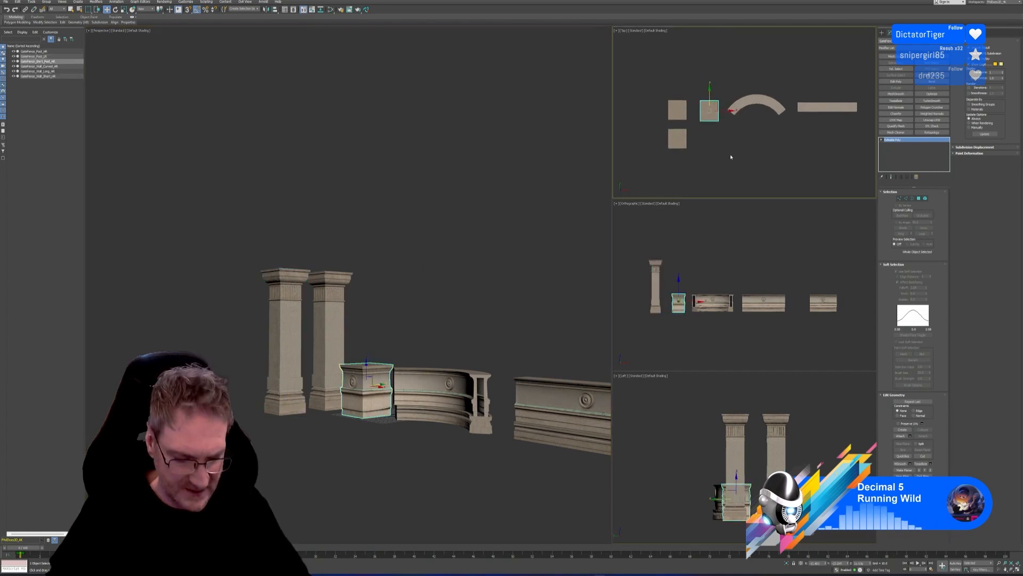
{"action": "left_click_drag", "start_coordinate": [711, 94], "coordinate": [710, 122], "text": "shift"}
{"action": "left_click", "coordinate": [512, 309]}
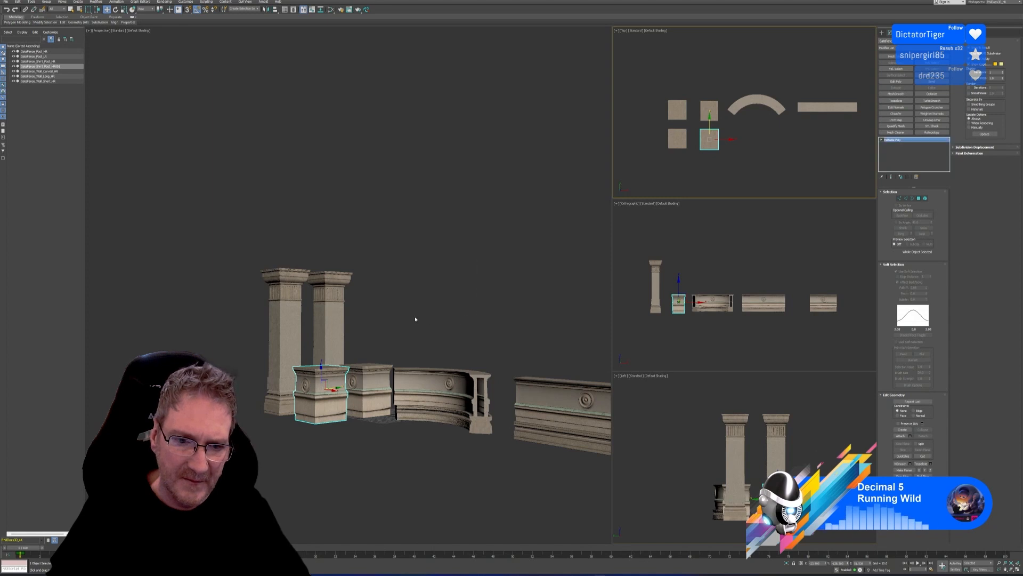
{"action": "mouse_move", "coordinate": [416, 317]}
{"action": "middle_mouse_down", "text": "alt"}
{"action": "mouse_move", "coordinate": [383, 240]}
{"action": "mouse_move", "coordinate": [360, 258]}
{"action": "mouse_move", "coordinate": [366, 238]}
{"action": "mouse_move", "coordinate": [389, 238]}
{"action": "middle_mouse_up", "text": "alt"}
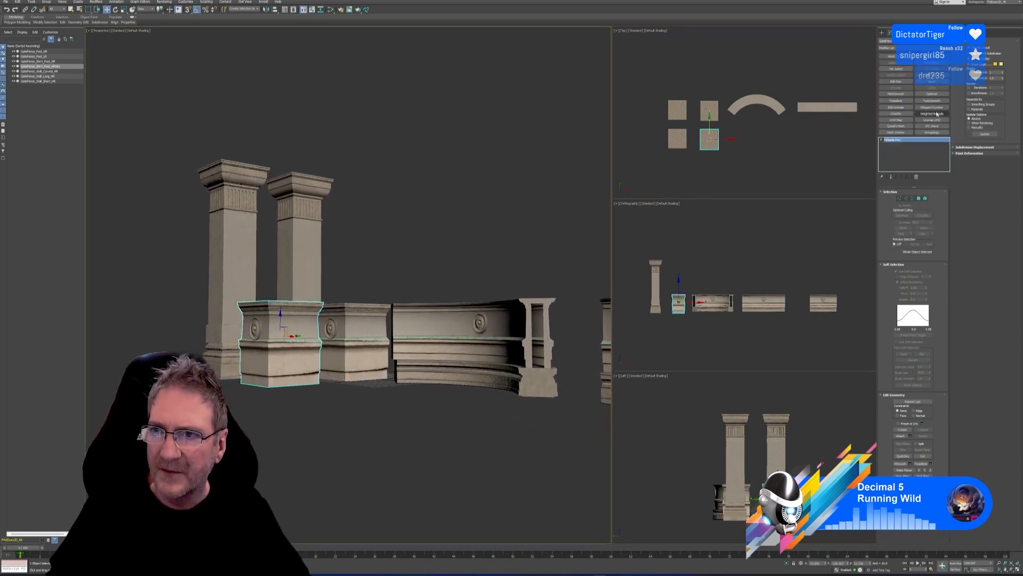
{"action": "left_click", "coordinate": [931, 107]}
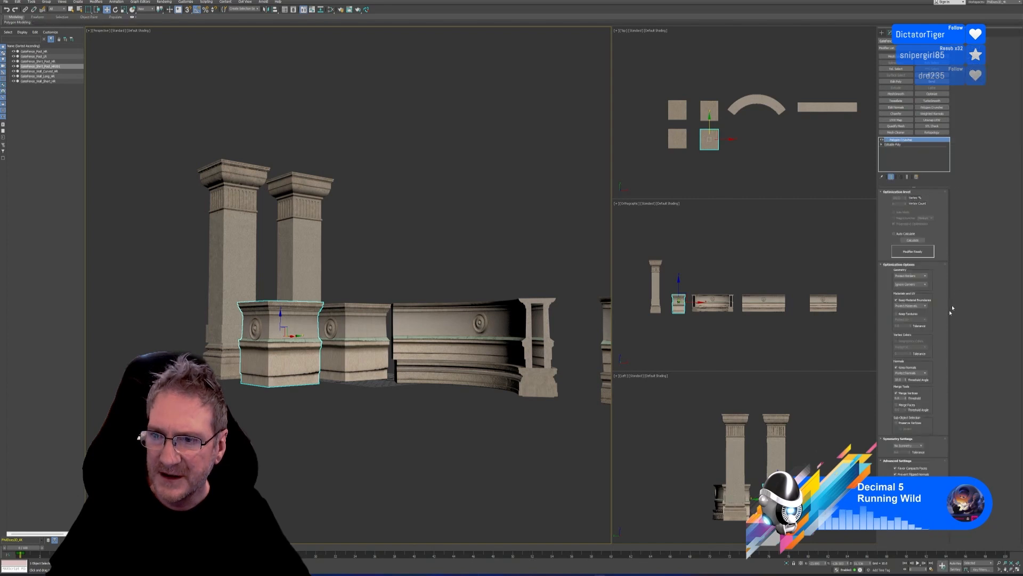
{"action": "left_click", "coordinate": [908, 177]}
Step: Save the scene and calculate a Polygon Cruncher modifier on the short post copy with Keep Textures enabled
{"action": "left_click", "coordinate": [6, 2]}
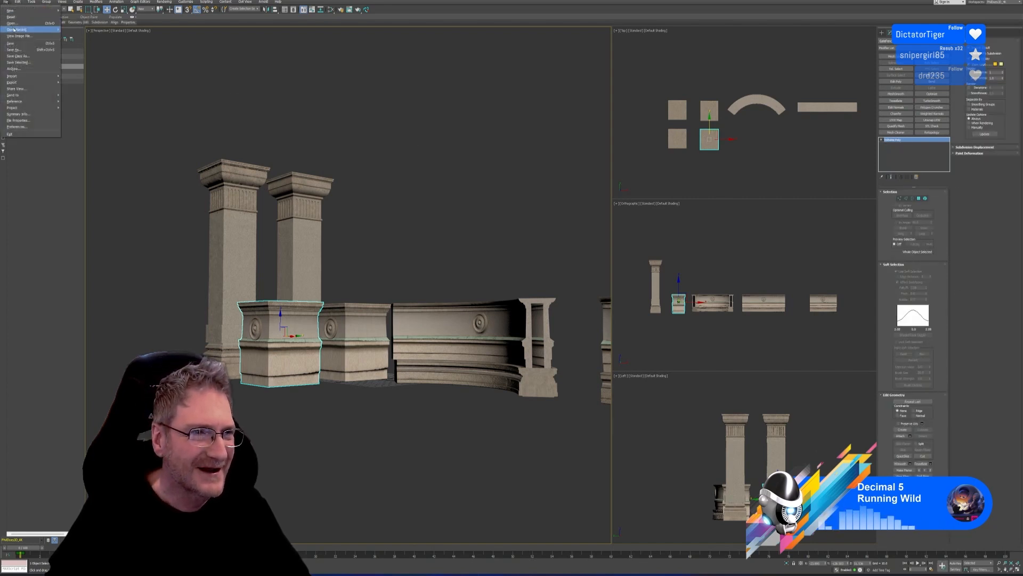
{"action": "left_click", "coordinate": [16, 42]}
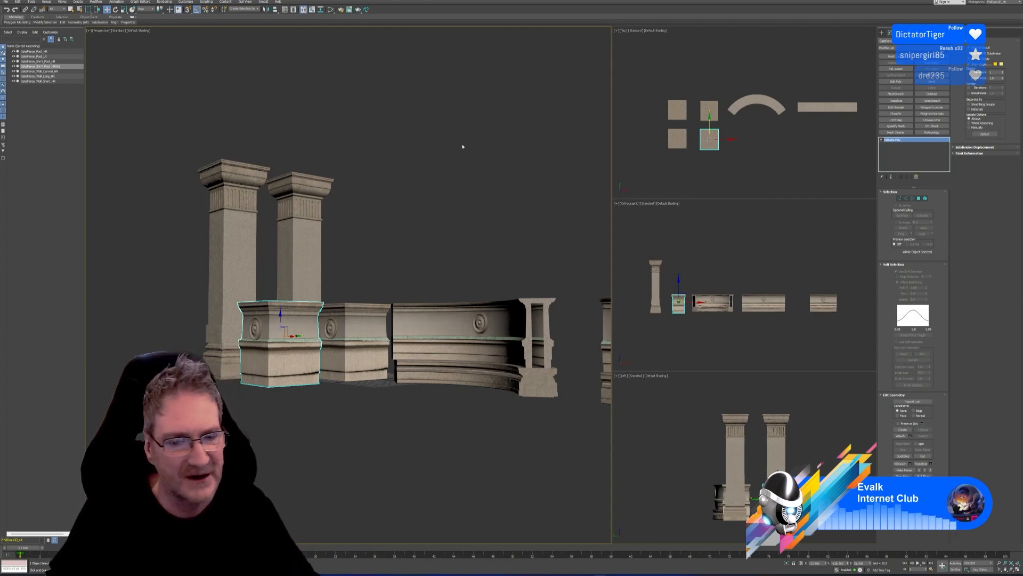
{"action": "middle_click_drag", "start_coordinate": [430, 184], "coordinate": [432, 210]}
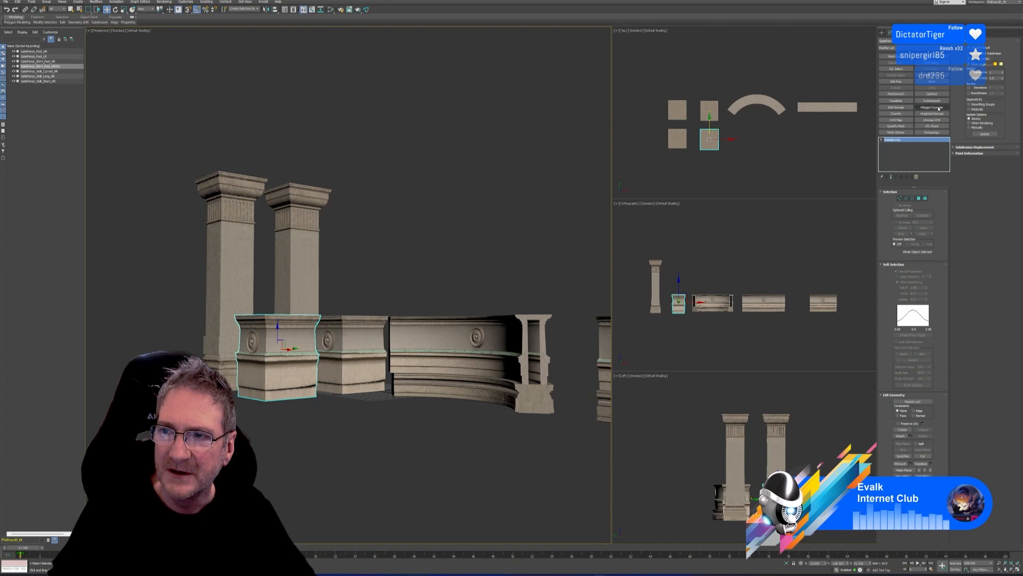
{"action": "left_click", "coordinate": [939, 108]}
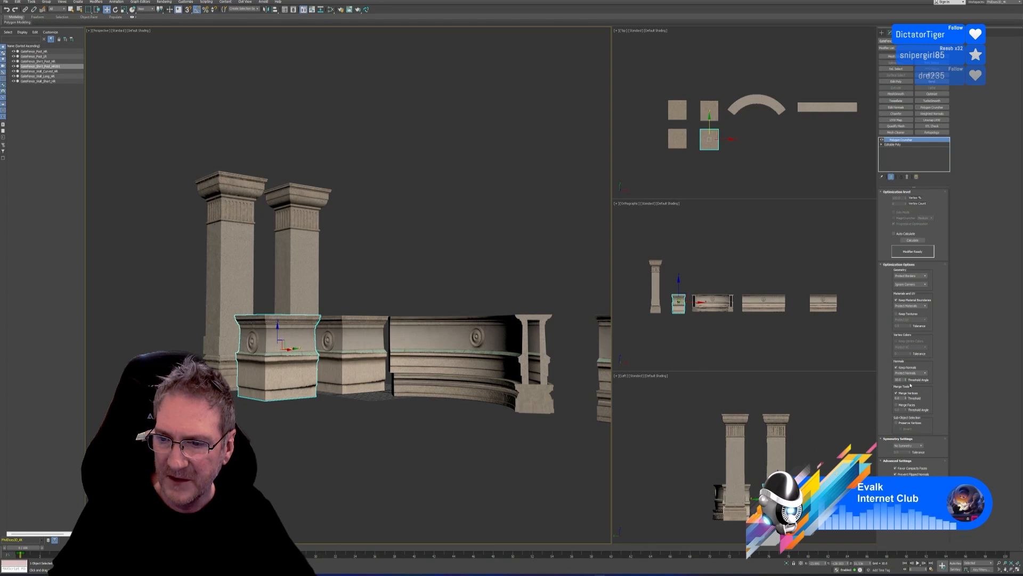
{"action": "left_click", "coordinate": [908, 315]}
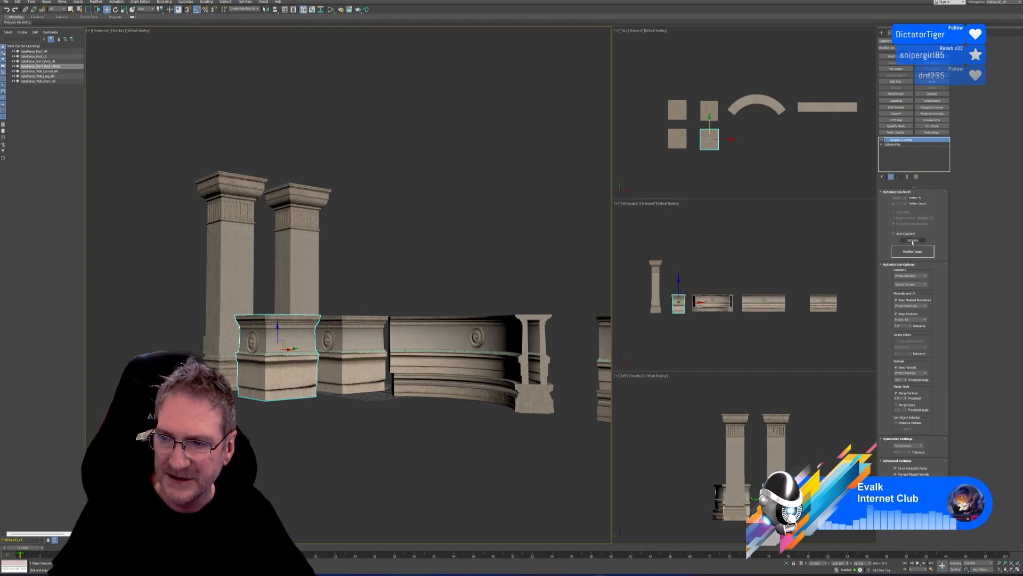
{"action": "left_click", "coordinate": [912, 240]}
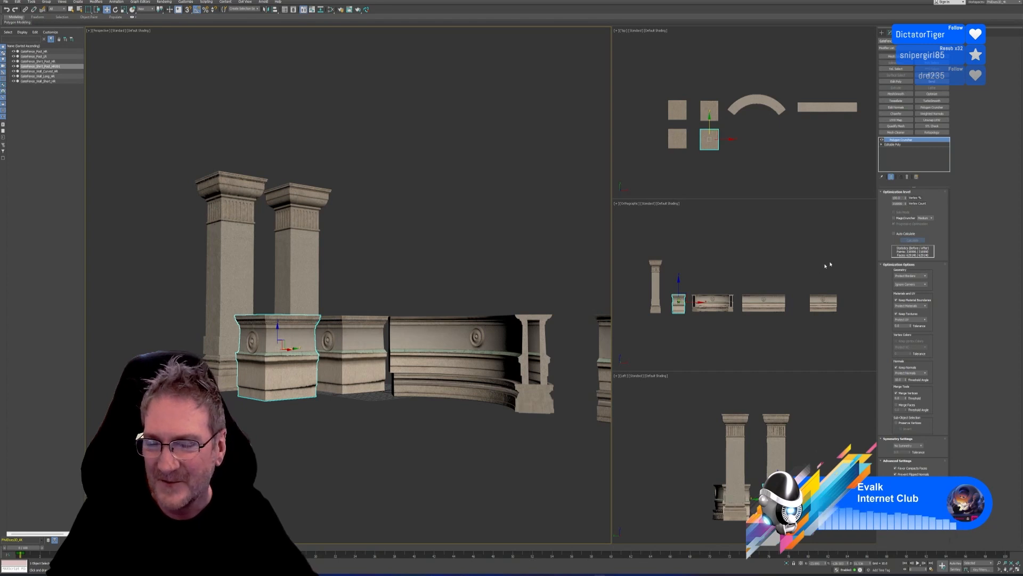
Step: Try a Polygon Cruncher vertex percentage of 10 on the short post copy and inspect the mesh from several sides
{"action": "double_click", "coordinate": [899, 198]}
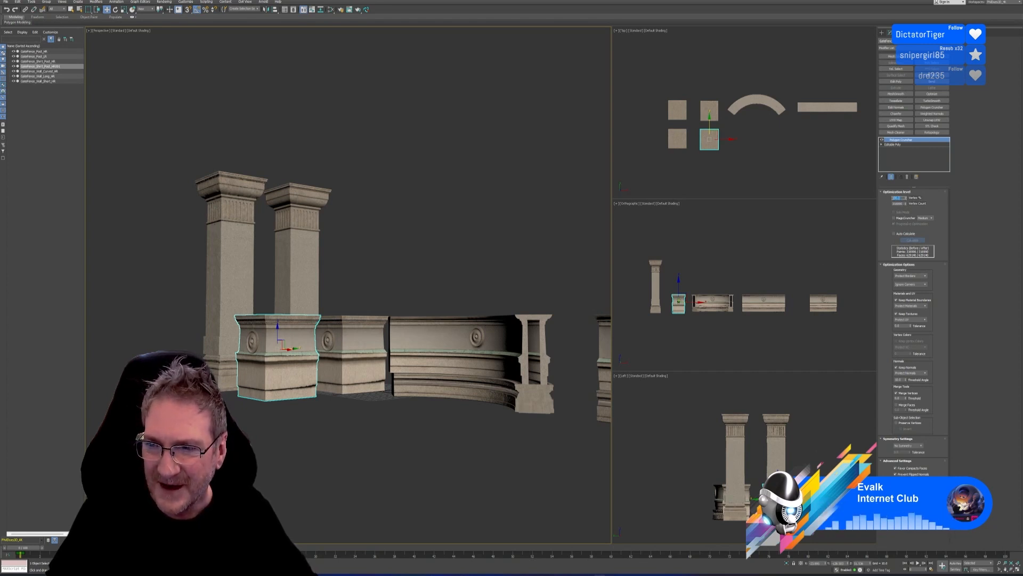
{"action": "type", "text": "10"}
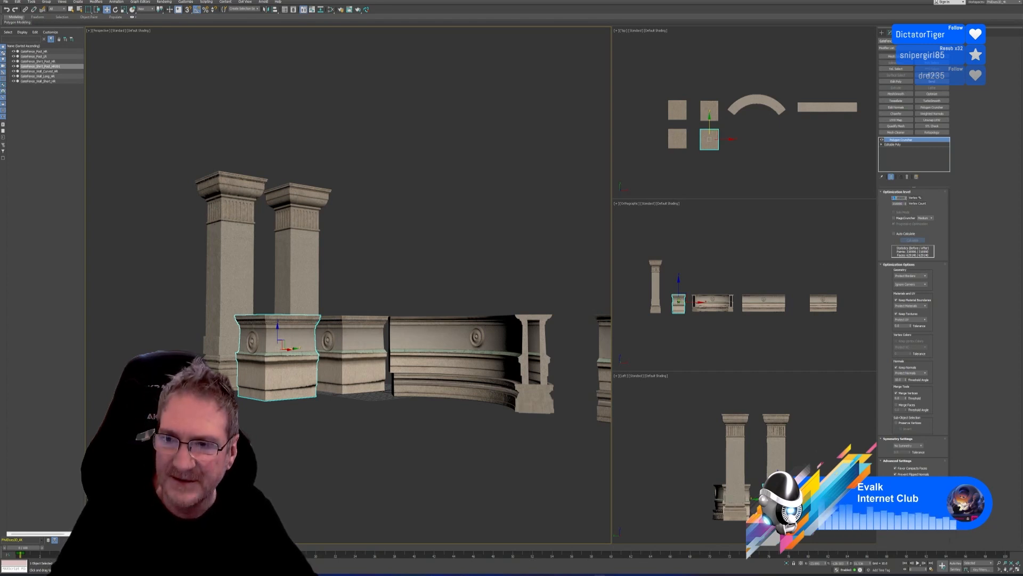
{"action": "key", "text": "Return"}
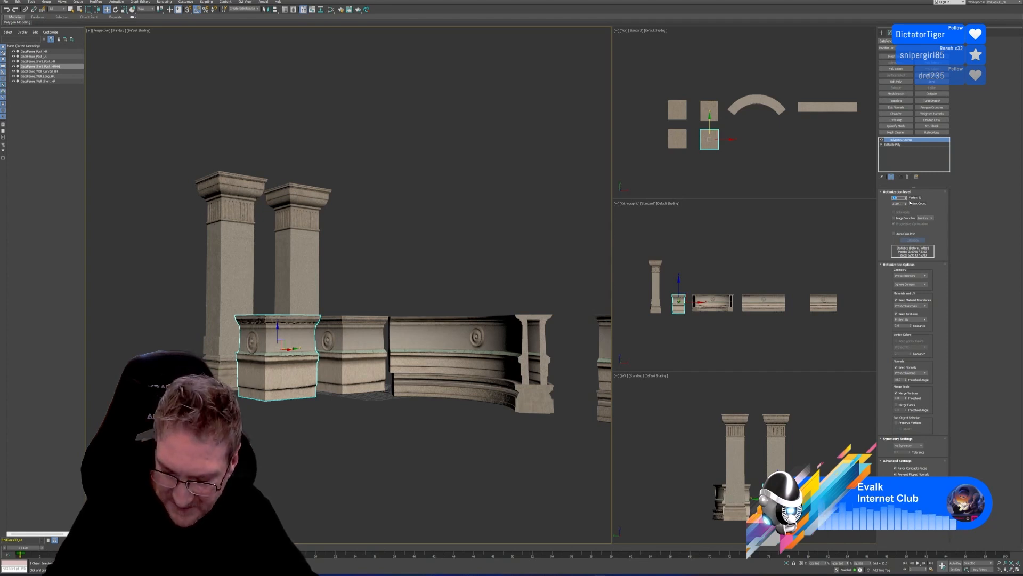
{"action": "type", "text": "10"}
{"action": "key", "text": "Return"}
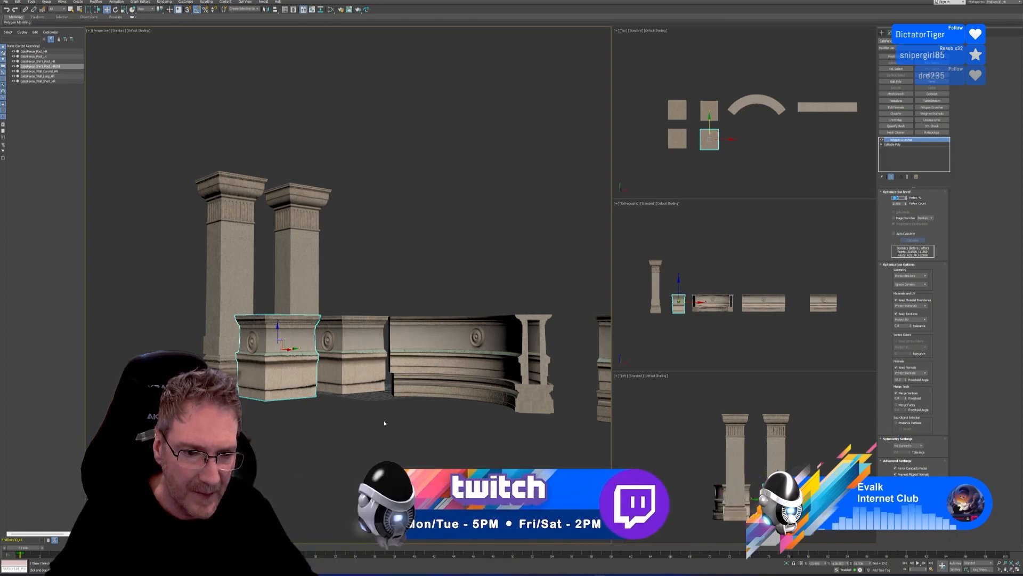
{"action": "middle_click_drag", "start_coordinate": [342, 411], "coordinate": [393, 416], "text": "alt"}
{"action": "scroll", "coordinate": [302, 364], "scroll_direction": "up", "scroll_amount": 3}
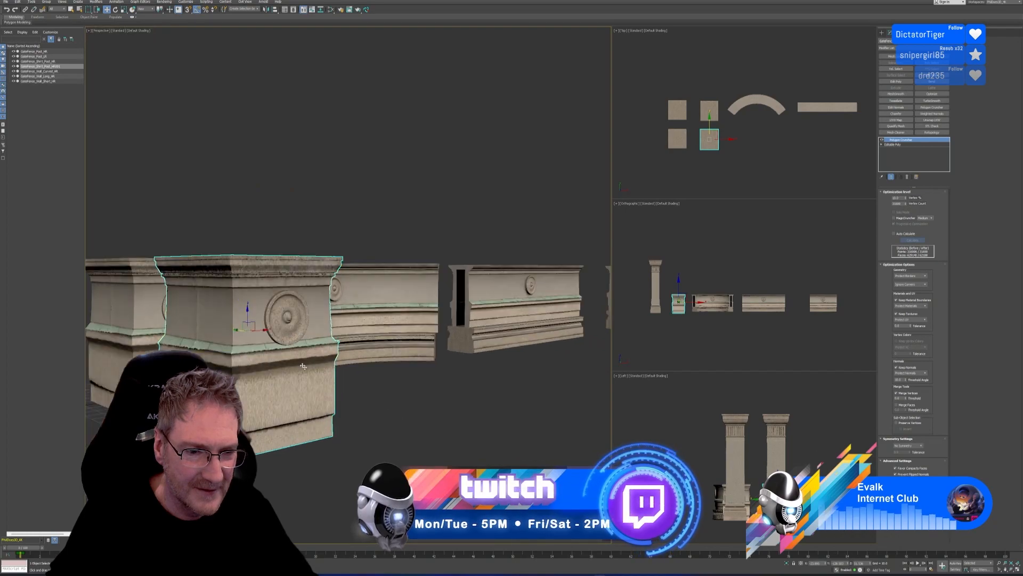
{"action": "middle_click_drag", "start_coordinate": [302, 366], "coordinate": [309, 401], "text": "alt"}
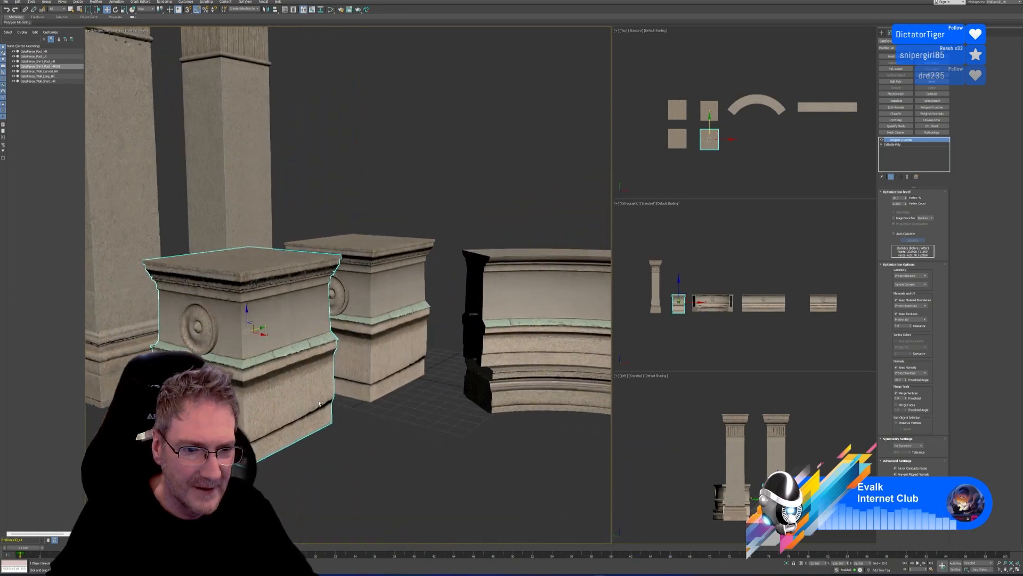
{"action": "scroll", "coordinate": [310, 400], "scroll_direction": "down", "scroll_amount": 4}
{"action": "middle_click_drag", "start_coordinate": [367, 306], "coordinate": [359, 254]}
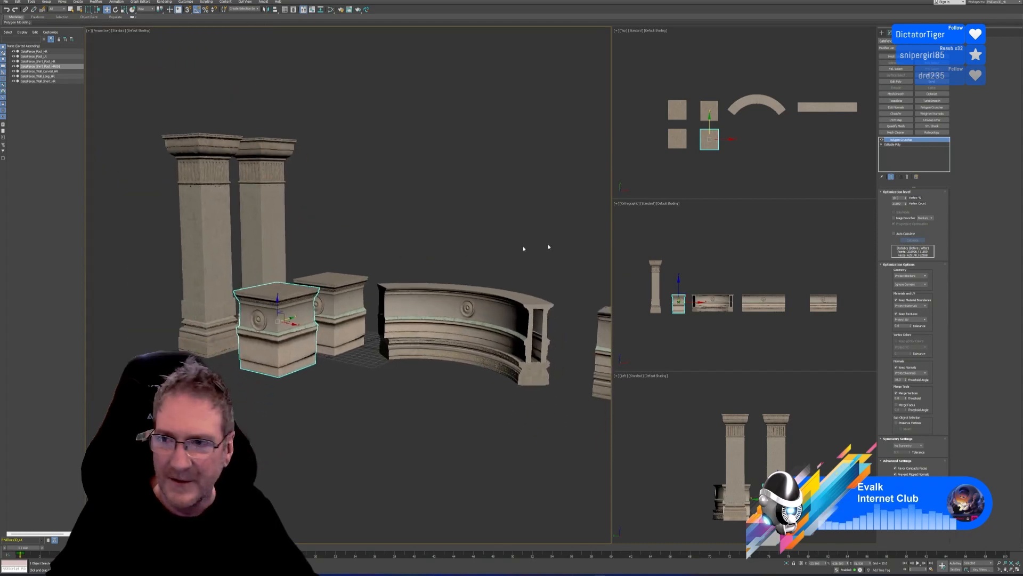
Step: Try a Polygon Cruncher vertex percentage of 5 on the short post copy and check its shape
{"action": "double_click", "coordinate": [899, 199]}
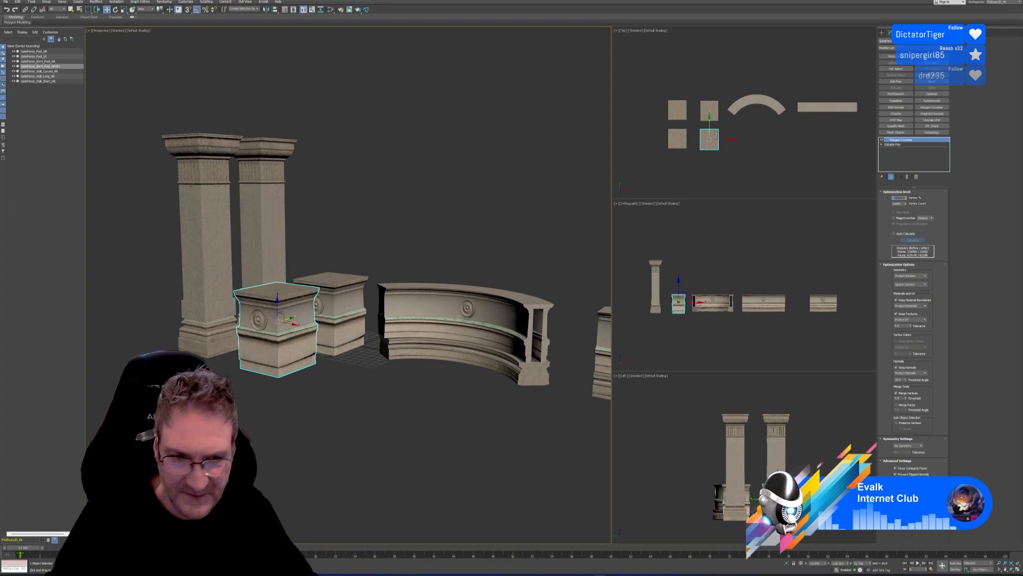
{"action": "type", "text": "5"}
{"action": "key", "text": "Return"}
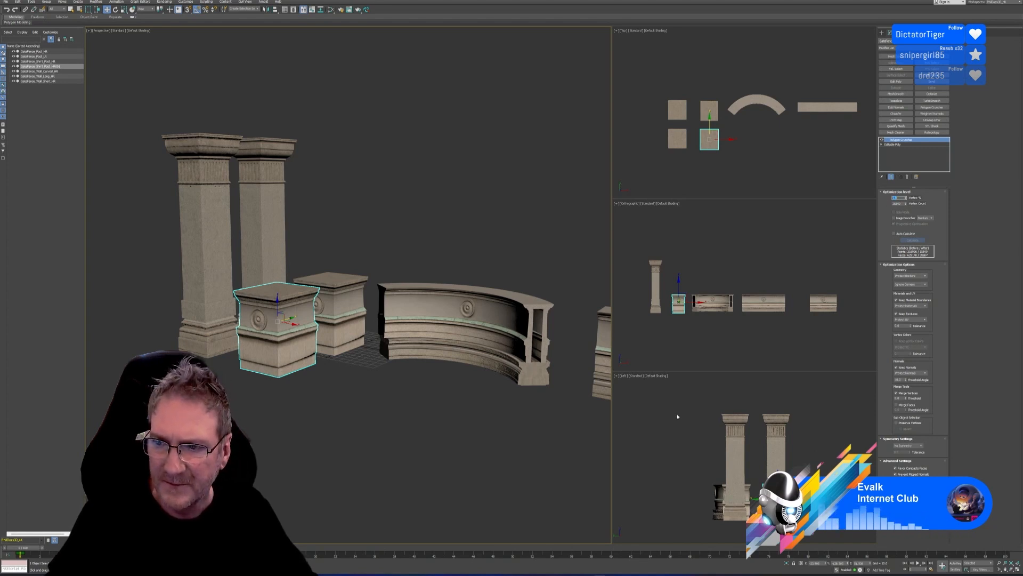
{"action": "mouse_move", "coordinate": [504, 438]}
{"action": "middle_mouse_down", "text": "alt"}
{"action": "mouse_move", "coordinate": [497, 427]}
{"action": "mouse_move", "coordinate": [514, 418]}
{"action": "mouse_move", "coordinate": [539, 430]}
{"action": "mouse_move", "coordinate": [504, 430]}
{"action": "middle_mouse_up", "text": "alt"}
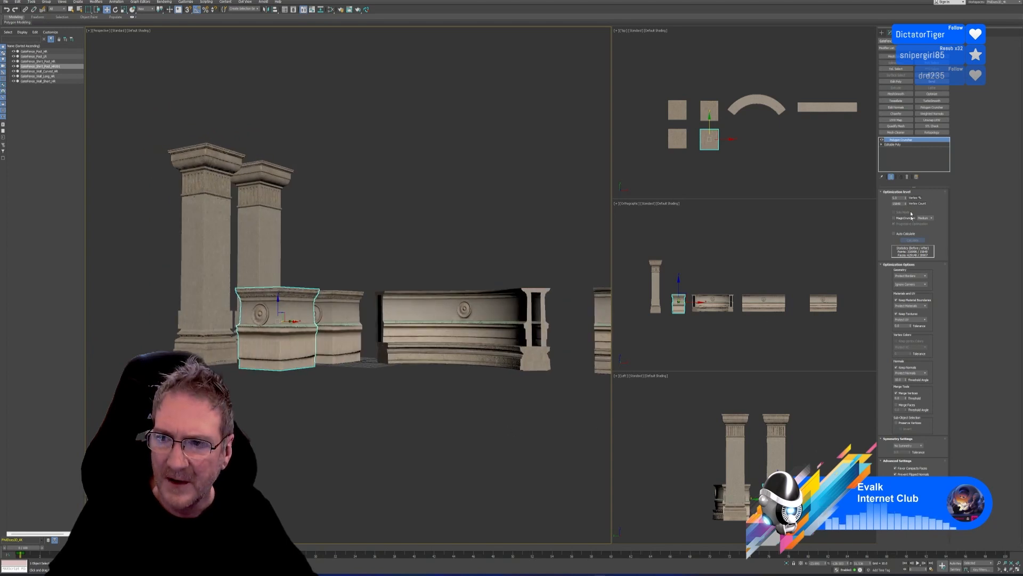
Step: Set the short post copy's Polygon Cruncher vertex percentage to 2 and inspect the reduced mesh
{"action": "double_click", "coordinate": [898, 198]}
{"action": "type", "text": "2"}
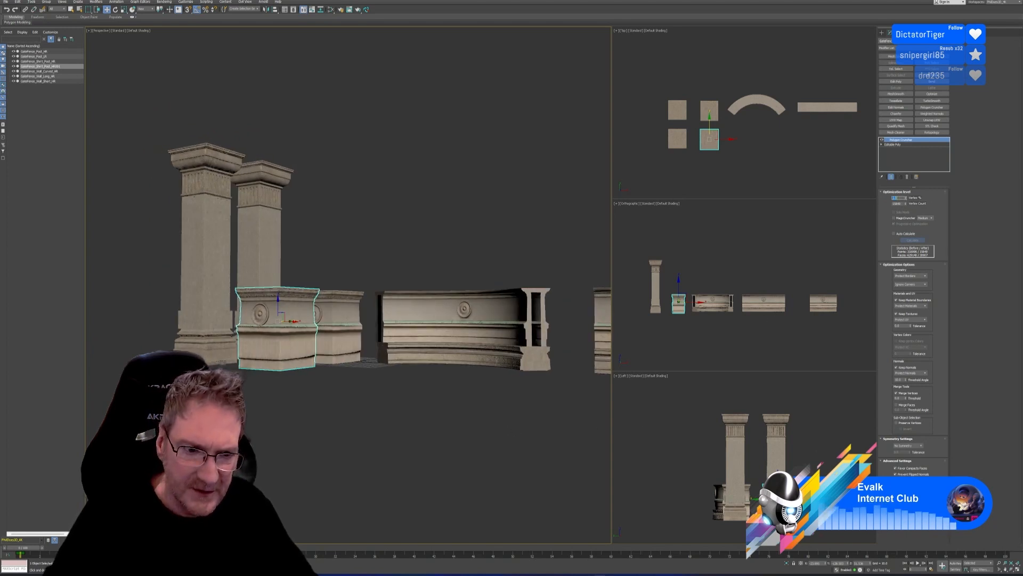
{"action": "key", "text": "Return"}
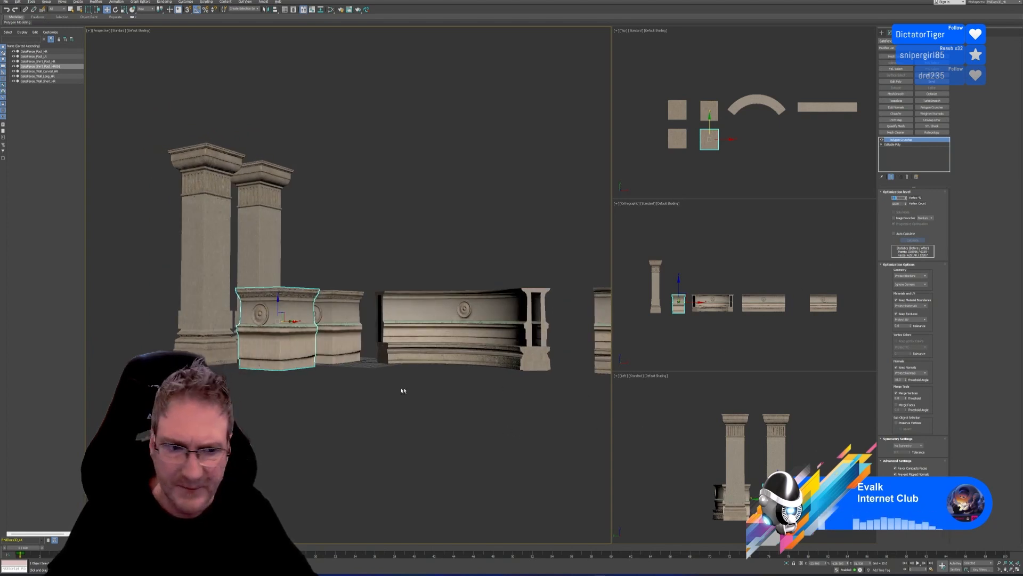
{"action": "mouse_move", "coordinate": [402, 389]}
{"action": "middle_mouse_down", "text": "alt"}
{"action": "mouse_move", "coordinate": [388, 396]}
{"action": "mouse_move", "coordinate": [416, 380]}
{"action": "mouse_move", "coordinate": [396, 390]}
{"action": "middle_mouse_up", "text": "alt"}
{"action": "middle_click_drag", "start_coordinate": [278, 324], "coordinate": [324, 371], "text": "alt"}
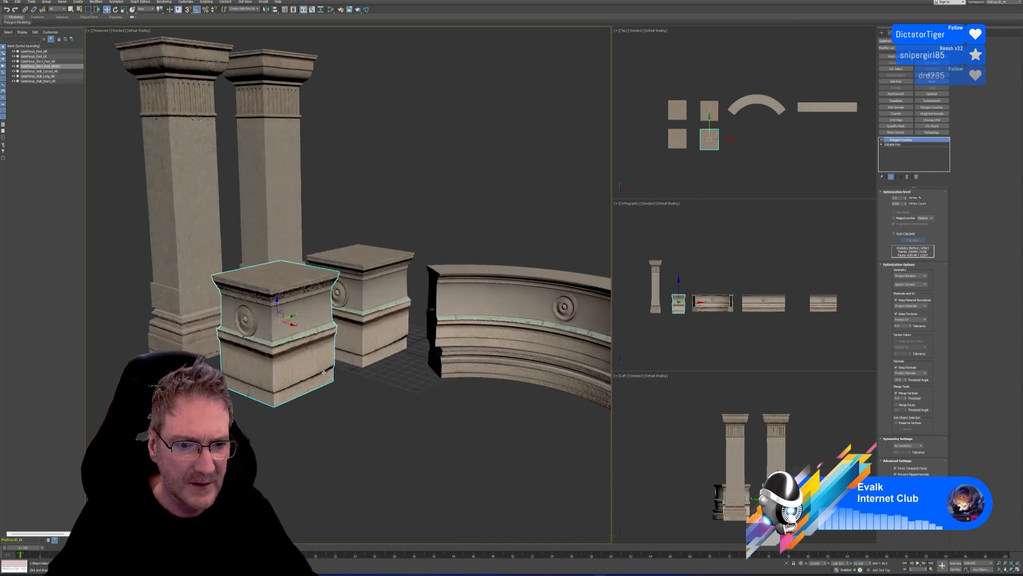
{"action": "scroll", "coordinate": [324, 370], "scroll_direction": "down", "scroll_amount": 3}
Step: Collapse the short post copy's whole modifier stack and rename the copy with the LR suffix
{"action": "right_click", "coordinate": [901, 143]}
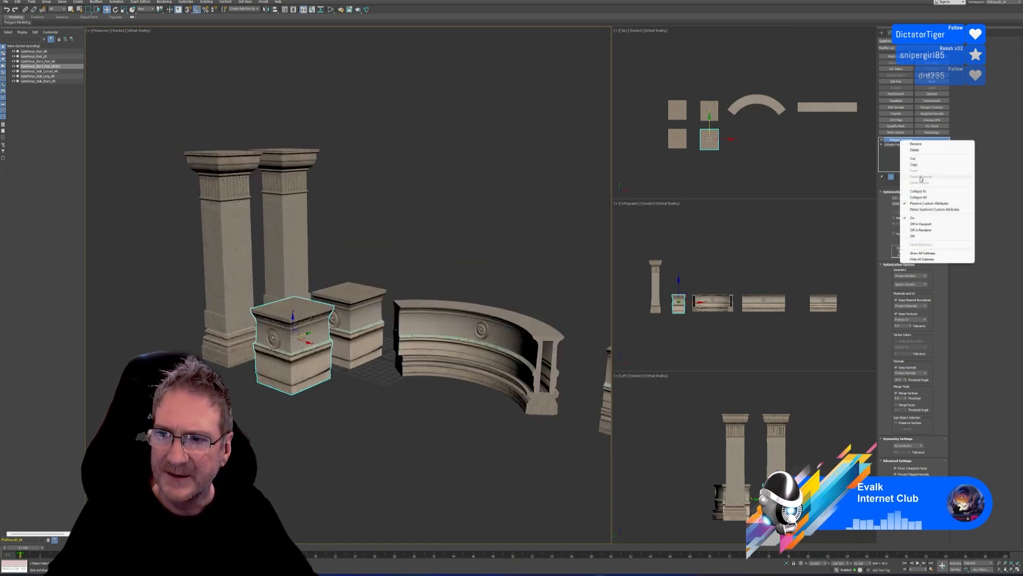
{"action": "left_click", "coordinate": [917, 196]}
{"action": "left_click", "coordinate": [537, 302]}
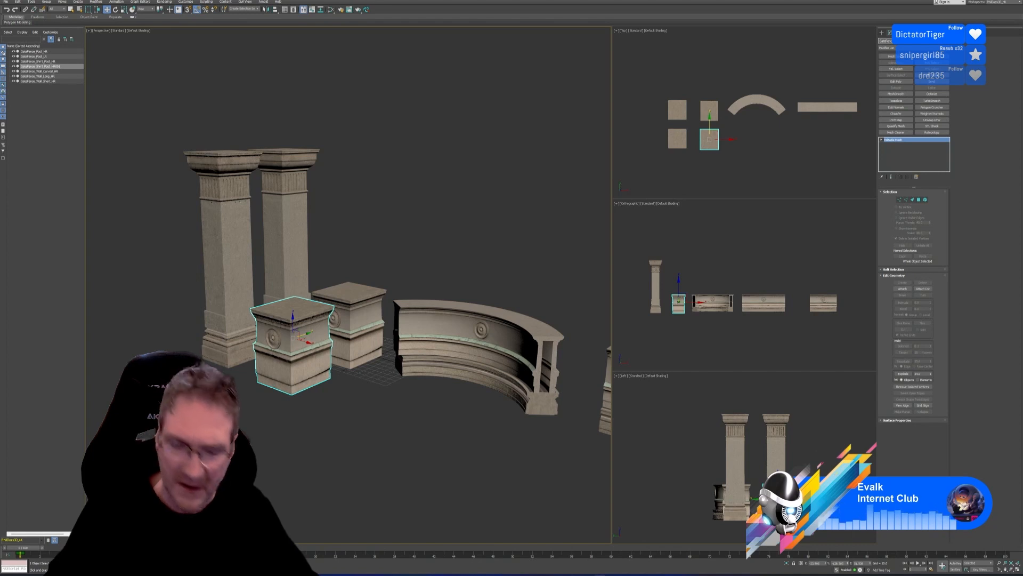
{"action": "type", "text": "LR"}
{"action": "key", "text": "Return"}
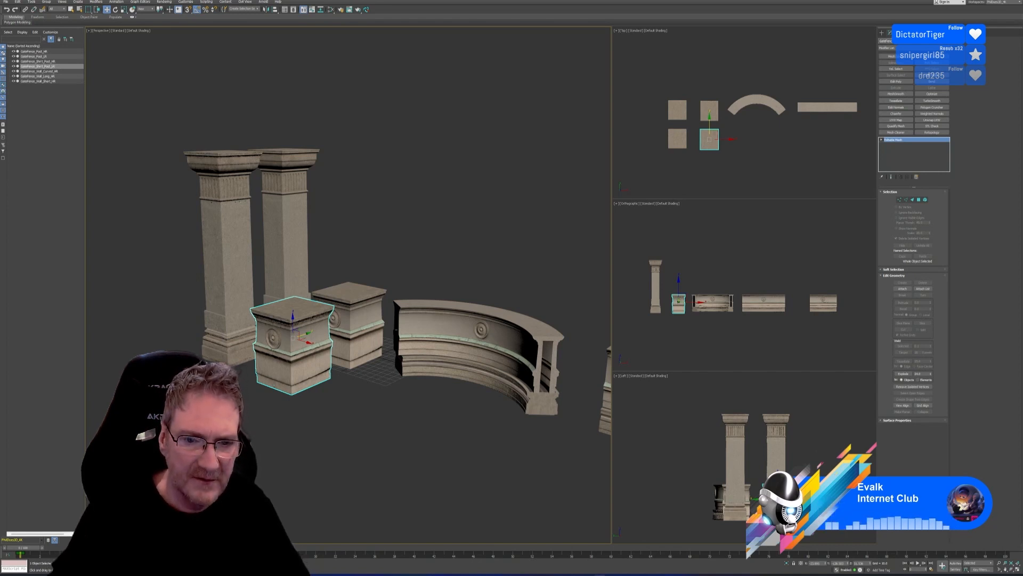
Step: Clone the curved wall, place the copy directly in front of the original, and save the scene
{"action": "scroll", "coordinate": [554, 224], "scroll_direction": "down", "scroll_amount": 3}
{"action": "middle_click_drag", "start_coordinate": [472, 214], "coordinate": [395, 222]}
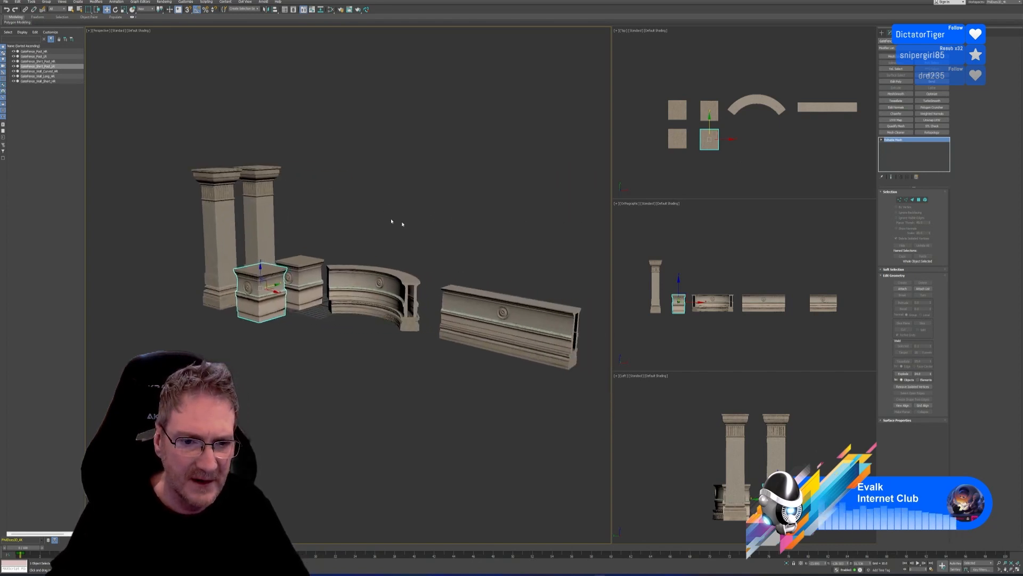
{"action": "left_click", "coordinate": [375, 278]}
{"action": "middle_click_drag", "start_coordinate": [739, 146], "coordinate": [744, 149]}
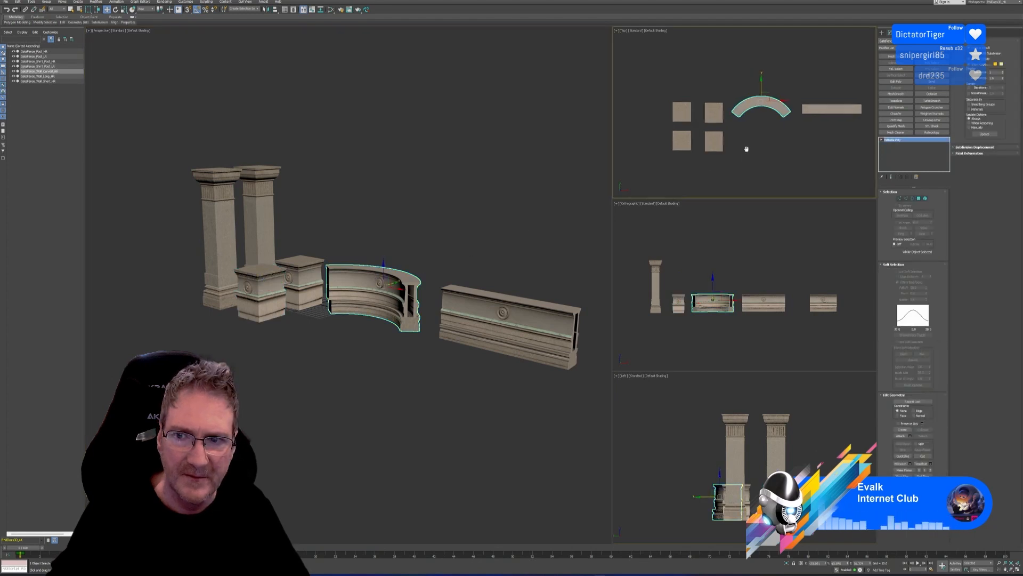
{"action": "left_click_drag", "start_coordinate": [762, 88], "coordinate": [761, 118], "text": "shift"}
{"action": "left_click", "coordinate": [512, 308]}
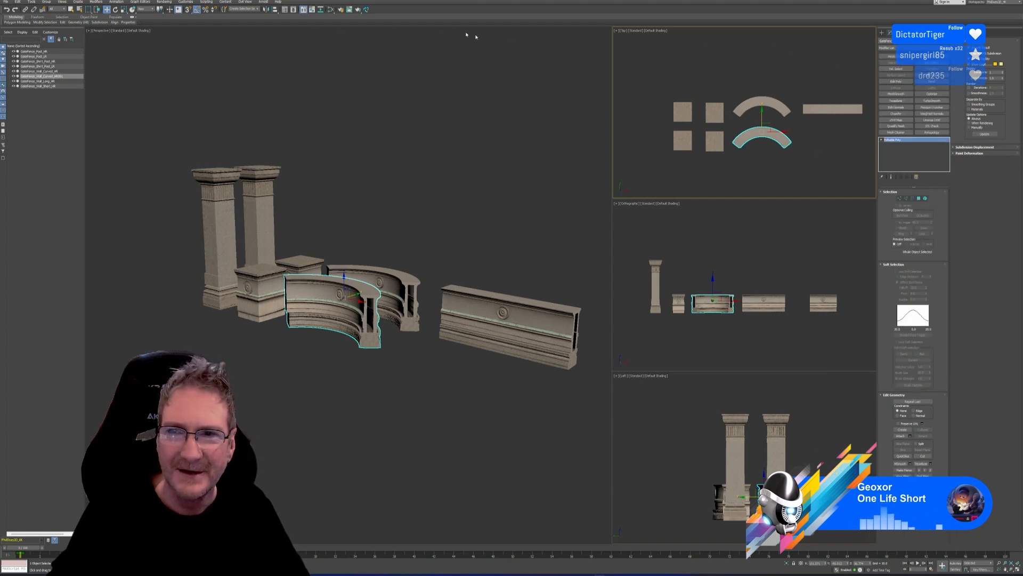
{"action": "left_click", "coordinate": [6, 1]}
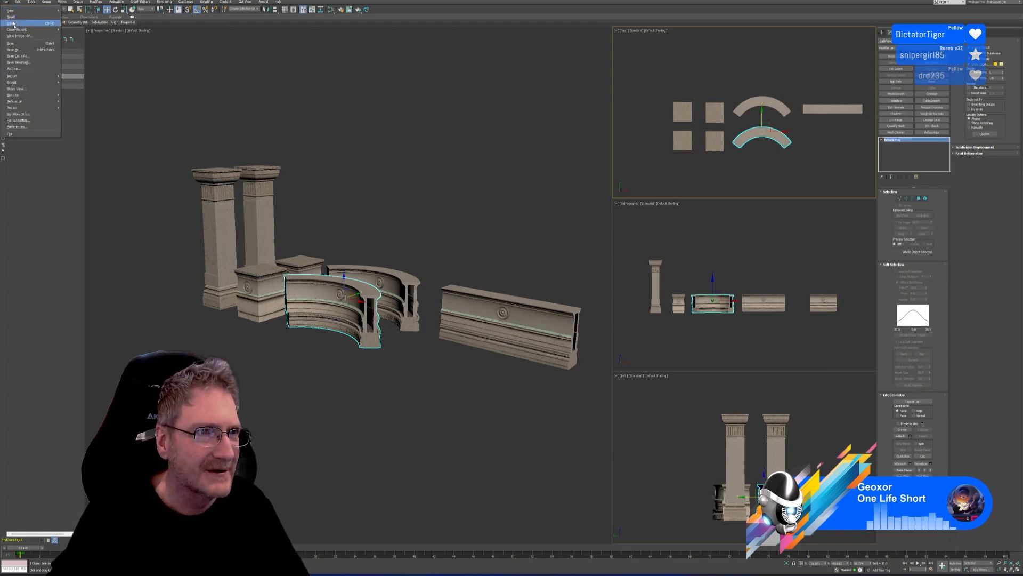
{"action": "left_click", "coordinate": [12, 43]}
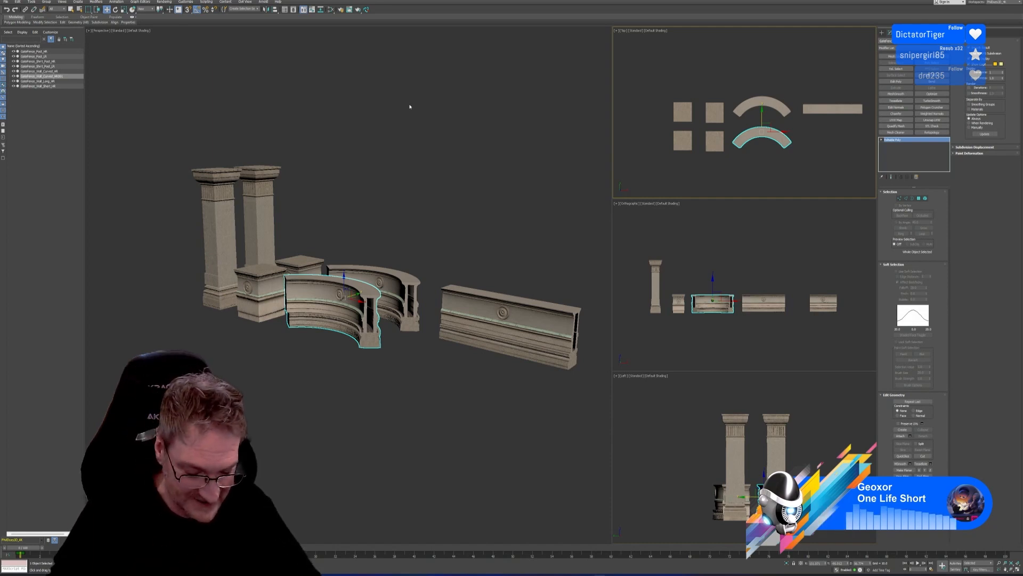
Step: Optimize the curved wall copy with Polygon Cruncher by lowering its vertex percentage, keeping textures, and inspect the reduced mesh
{"action": "middle_click_drag", "start_coordinate": [347, 230], "coordinate": [336, 230]}
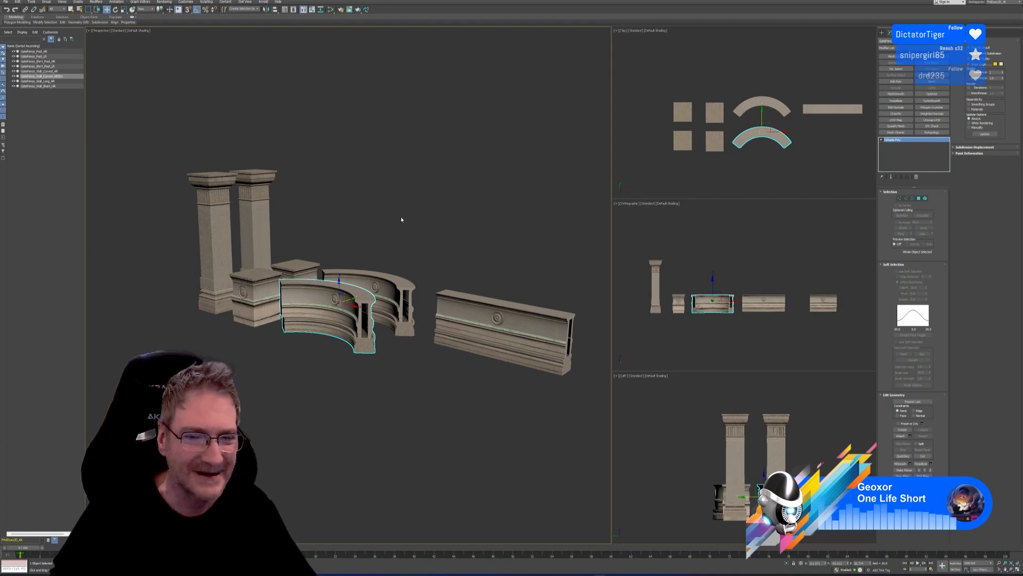
{"action": "middle_click_drag", "start_coordinate": [401, 216], "coordinate": [397, 216]}
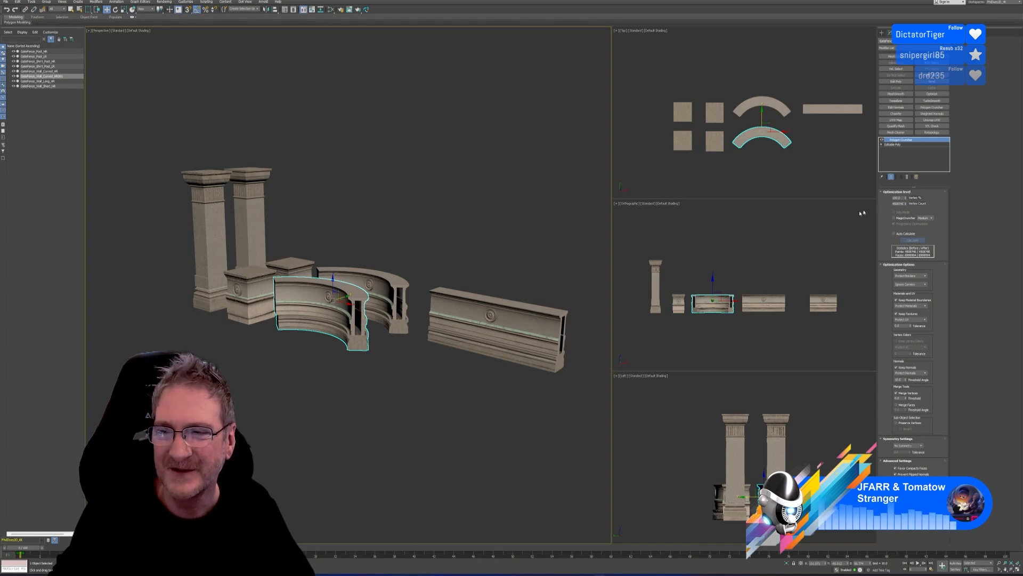
{"action": "left_click_drag", "start_coordinate": [902, 198], "coordinate": [893, 199]}
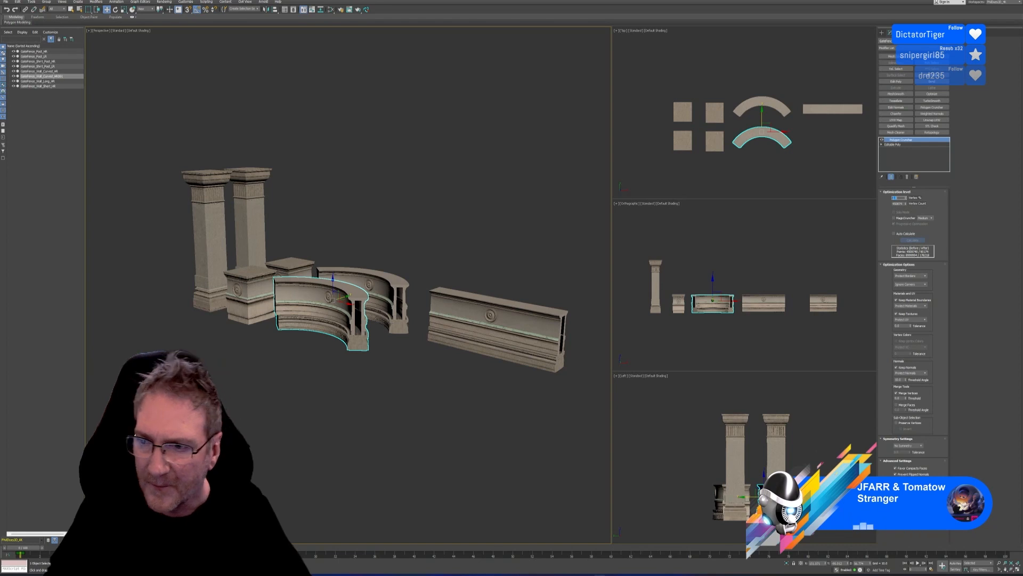
{"action": "scroll", "coordinate": [404, 348], "scroll_direction": "up", "scroll_amount": 5}
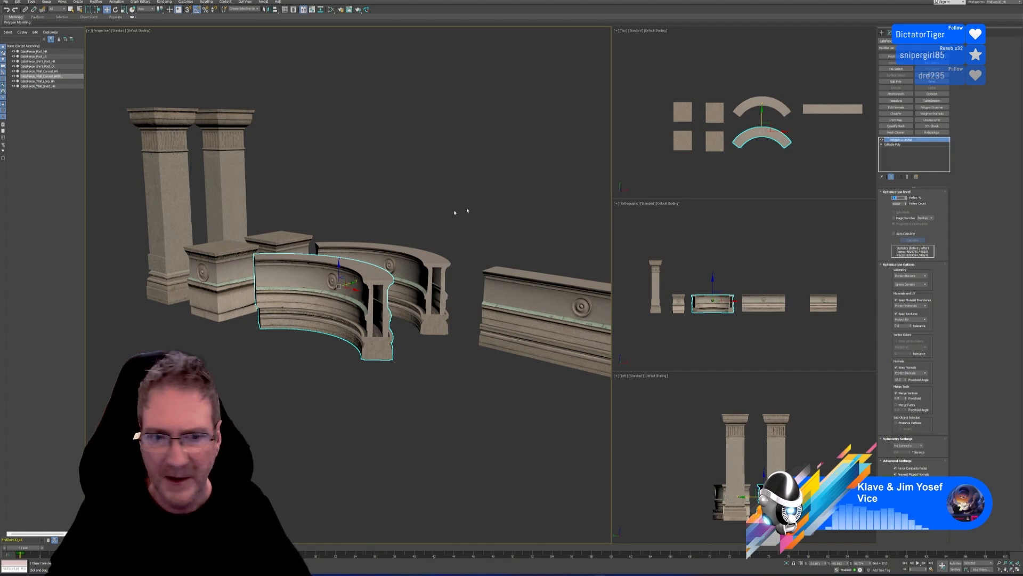
{"action": "middle_click_drag", "start_coordinate": [423, 201], "coordinate": [427, 196]}
{"action": "mouse_move", "coordinate": [465, 395]}
{"action": "middle_mouse_down", "text": "alt"}
{"action": "mouse_move", "coordinate": [489, 379]}
{"action": "mouse_move", "coordinate": [504, 394]}
{"action": "mouse_move", "coordinate": [454, 398]}
{"action": "mouse_move", "coordinate": [472, 388]}
{"action": "middle_mouse_up", "text": "alt"}
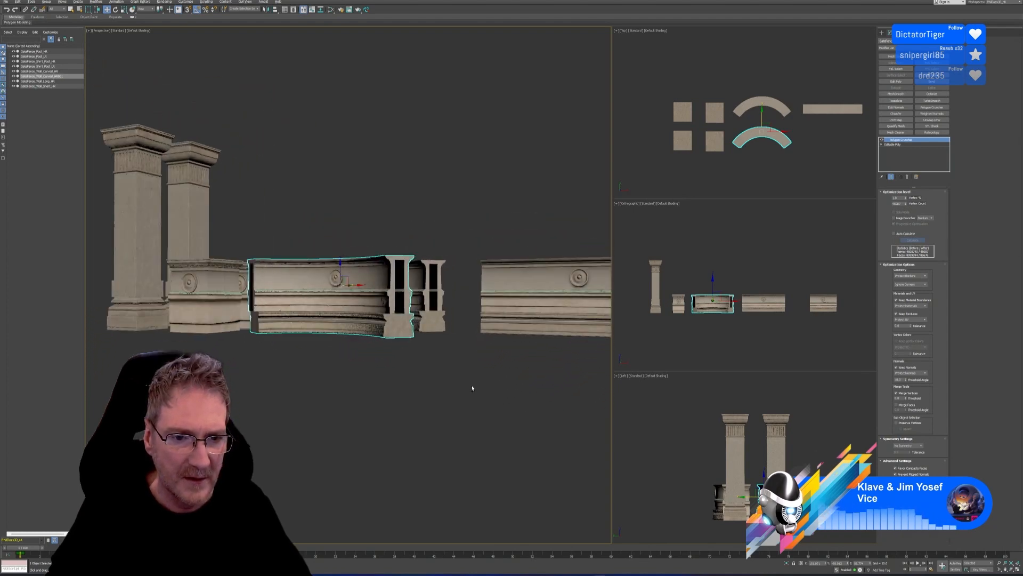
Step: Collapse the curved wall copy's whole modifier stack and convert the object to an Editable Poly
{"action": "right_click", "coordinate": [898, 142]}
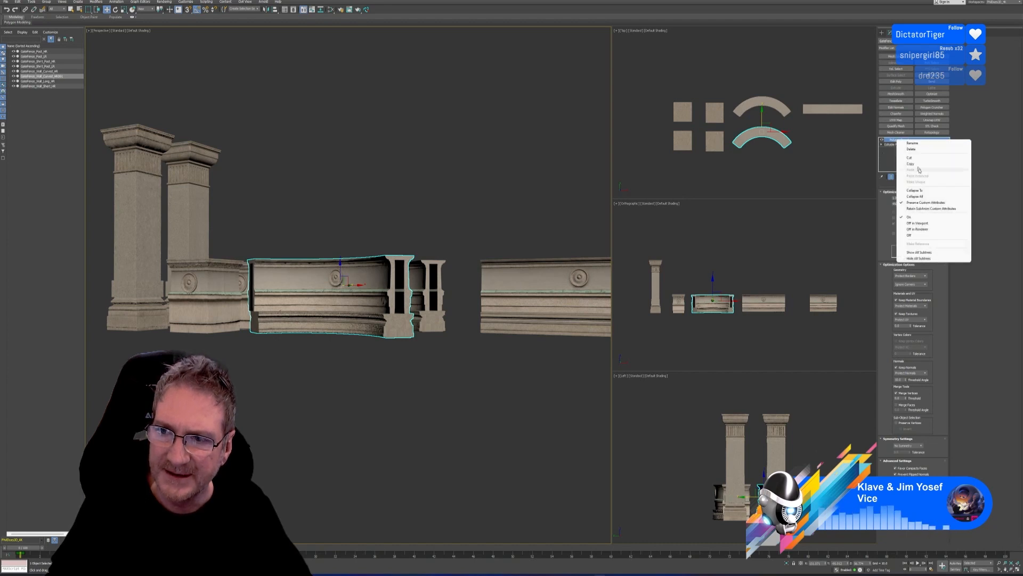
{"action": "left_click", "coordinate": [909, 195]}
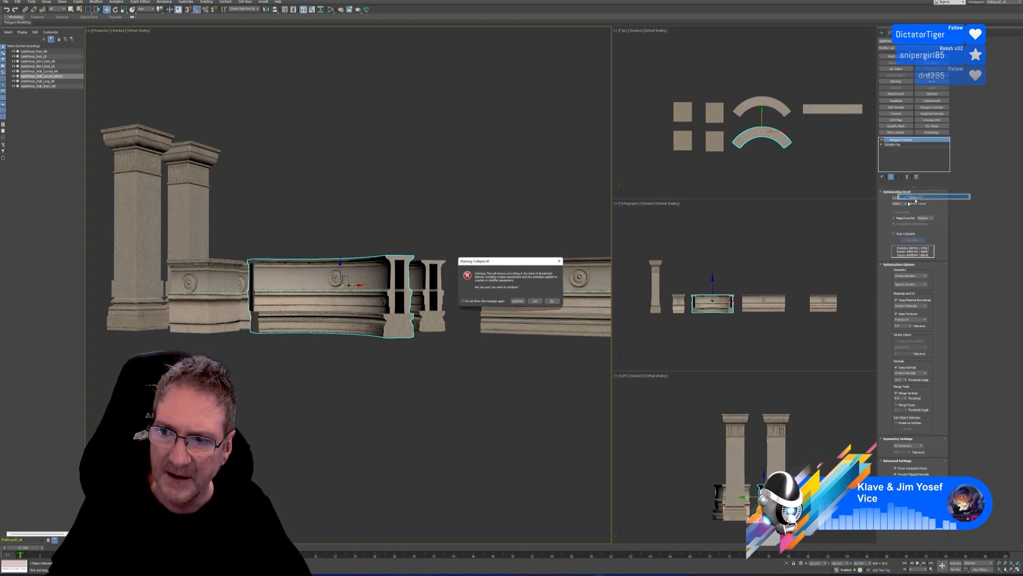
{"action": "left_click", "coordinate": [537, 302]}
{"action": "right_click", "coordinate": [900, 143]}
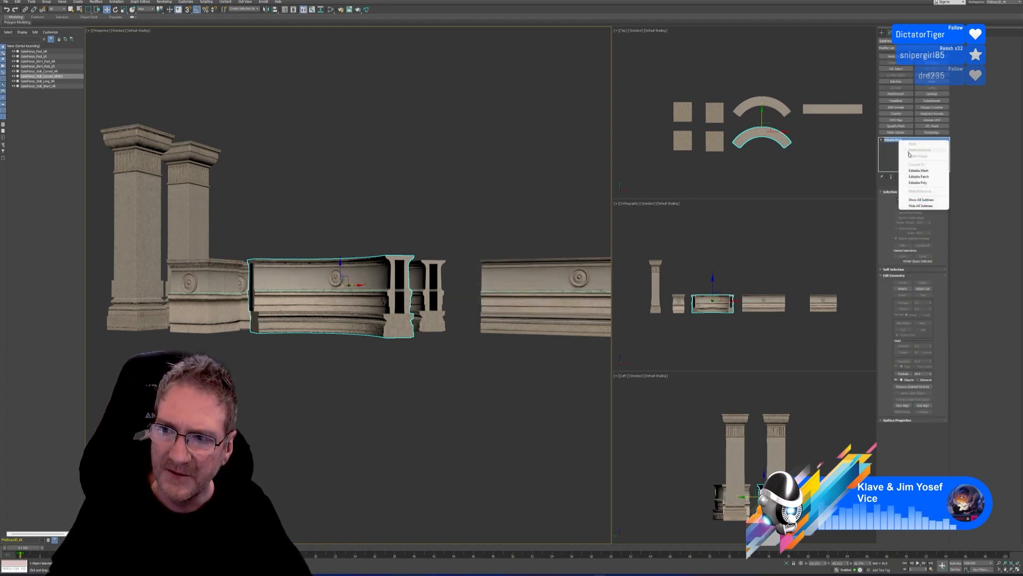
{"action": "left_click", "coordinate": [922, 181]}
Step: Apply Polygon Cruncher to the collapsed curved wall copy again, calculate the optimization, and try a vertex percentage of 50
{"action": "left_click", "coordinate": [941, 108]}
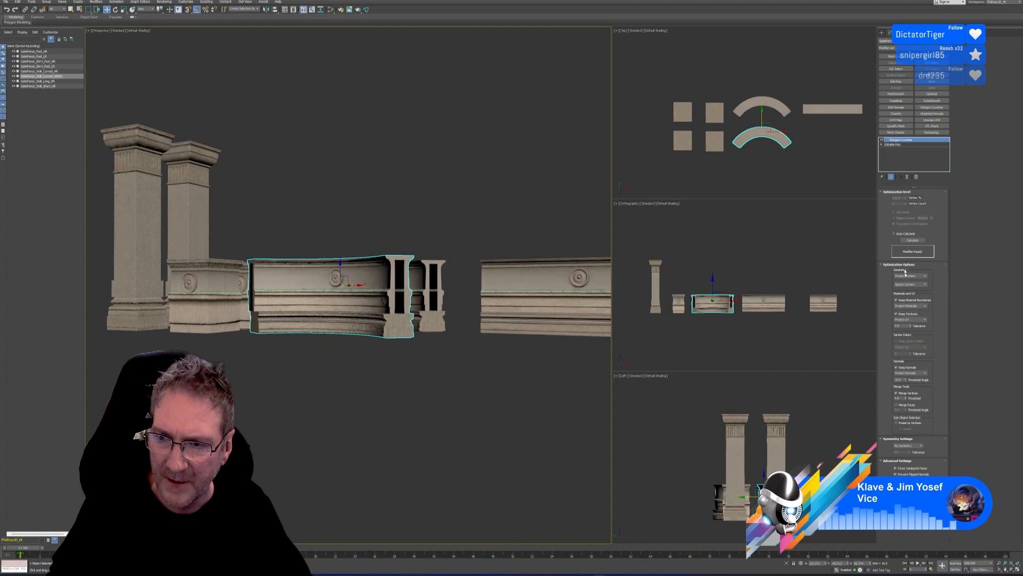
{"action": "left_click", "coordinate": [912, 240]}
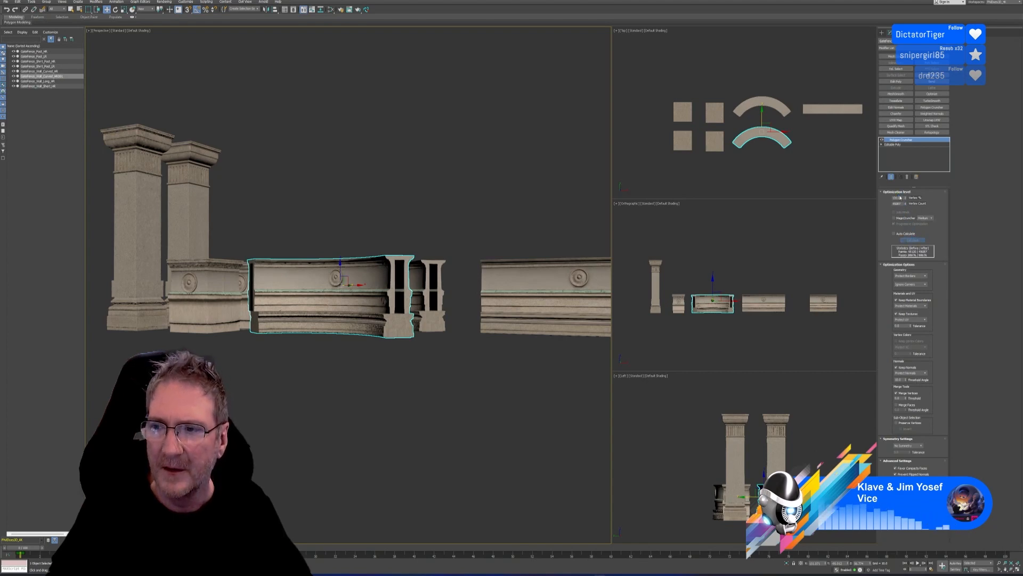
{"action": "type", "text": "50"}
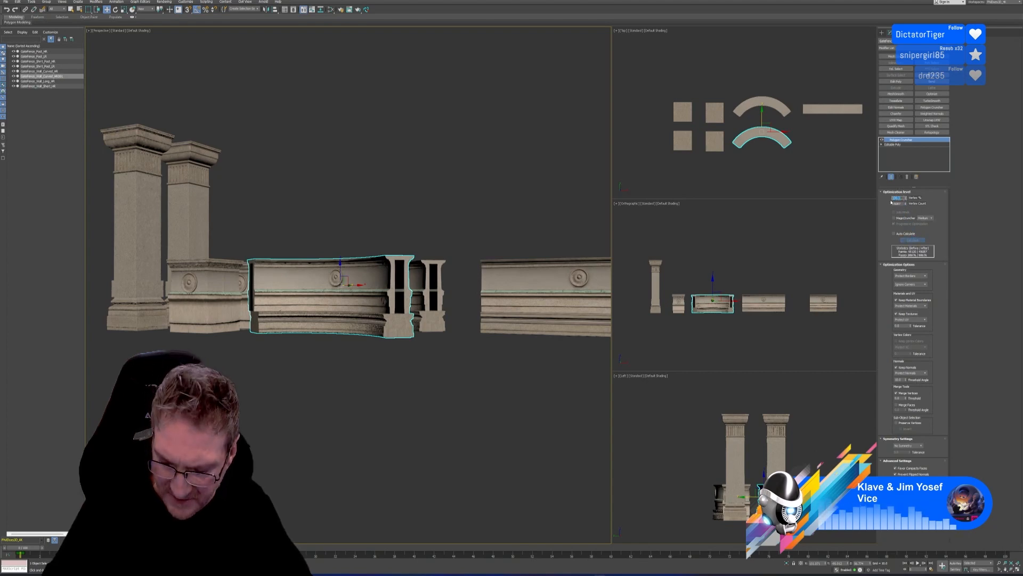
{"action": "key", "text": "Return"}
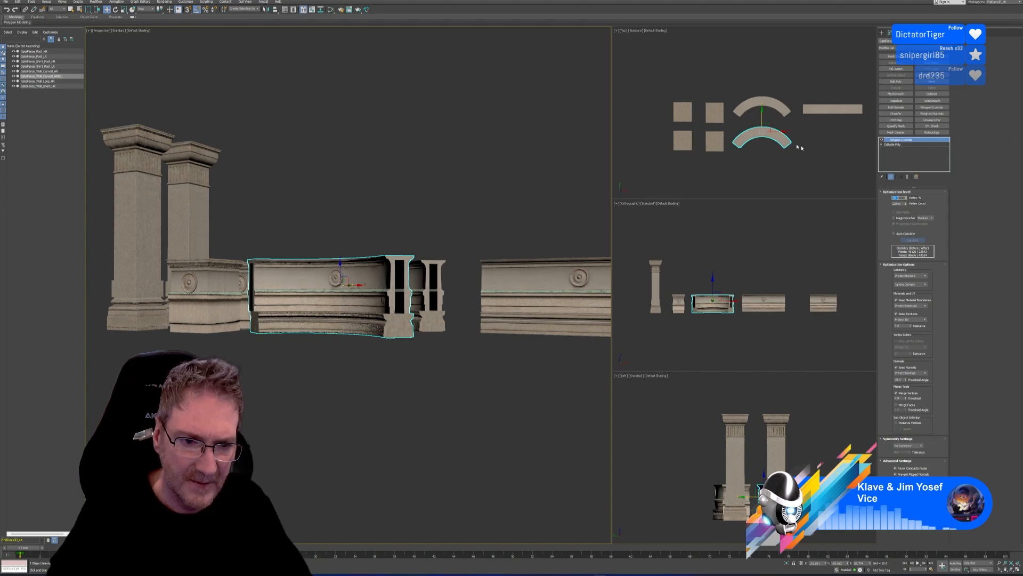
{"action": "mouse_move", "coordinate": [414, 405]}
{"action": "middle_mouse_down", "text": "alt"}
{"action": "mouse_move", "coordinate": [393, 407]}
{"action": "mouse_move", "coordinate": [418, 406]}
{"action": "mouse_move", "coordinate": [396, 388]}
{"action": "mouse_move", "coordinate": [384, 402]}
{"action": "mouse_move", "coordinate": [388, 416]}
{"action": "mouse_move", "coordinate": [416, 423]}
{"action": "middle_mouse_up", "text": "alt"}
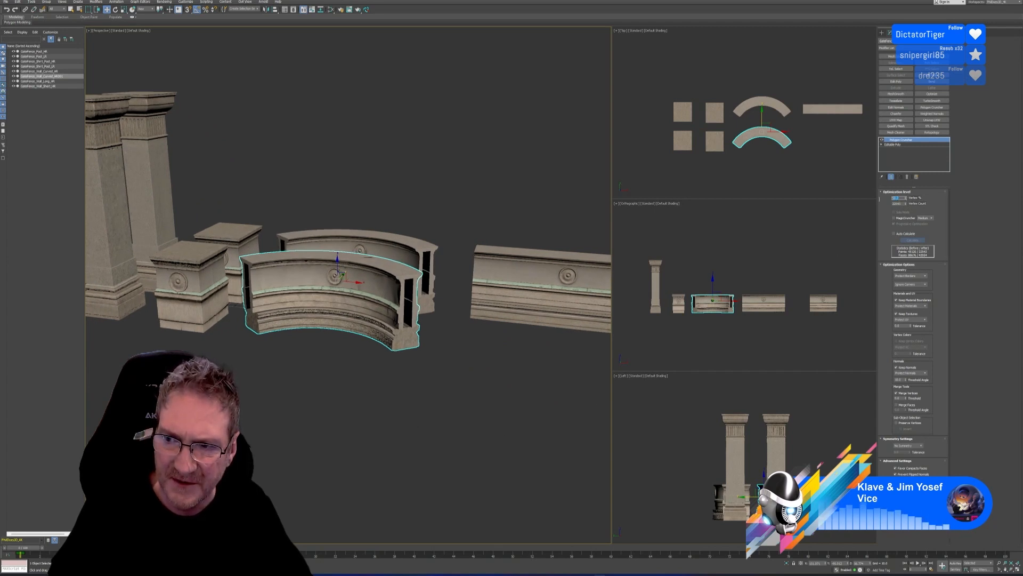
Step: Set the curved wall copy's Polygon Cruncher vertex percentage to 80 and collapse its whole modifier stack
{"action": "type", "text": "80"}
{"action": "key", "text": "Return"}
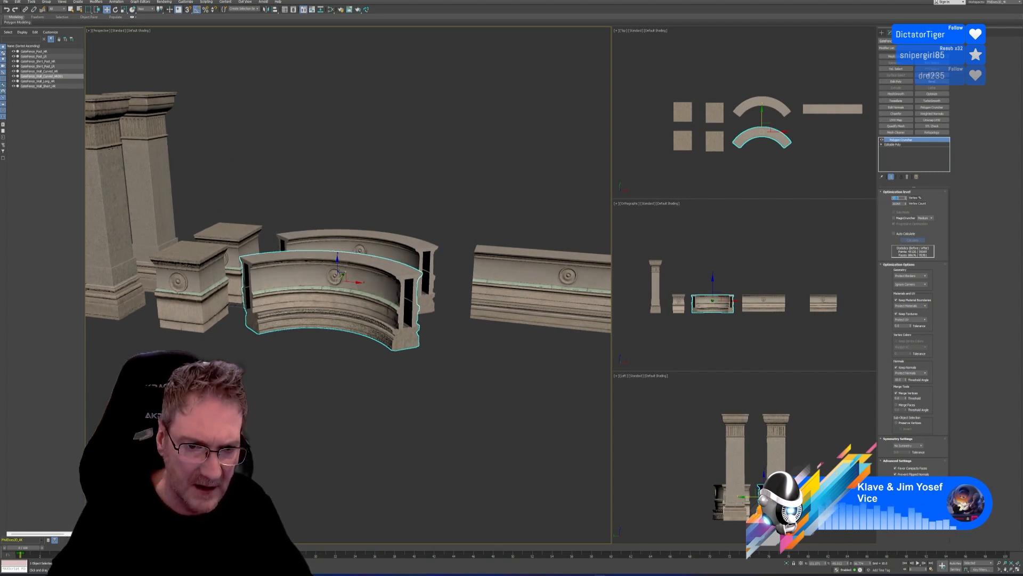
{"action": "mouse_move", "coordinate": [435, 403]}
{"action": "middle_mouse_down", "text": "alt"}
{"action": "mouse_move", "coordinate": [464, 373]}
{"action": "mouse_move", "coordinate": [442, 392]}
{"action": "middle_mouse_up", "text": "alt"}
{"action": "right_click", "coordinate": [907, 143]}
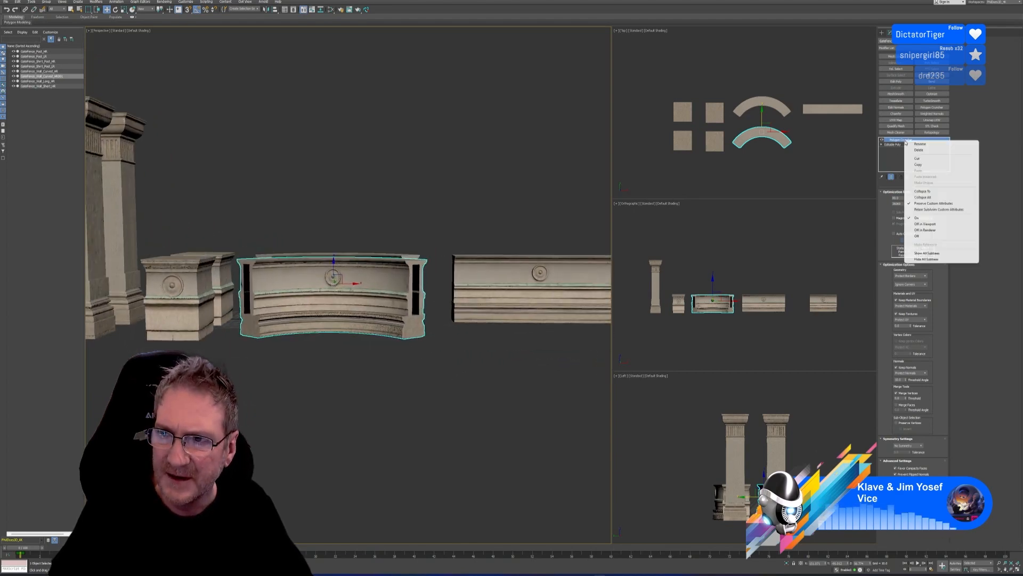
{"action": "left_click", "coordinate": [927, 198]}
{"action": "left_click", "coordinate": [536, 301]}
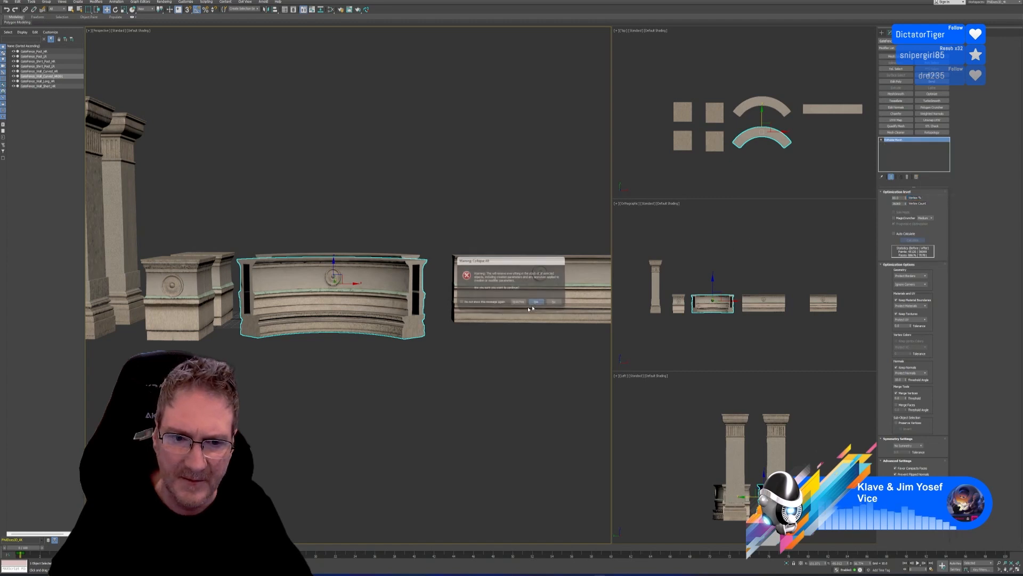
Step: Save the scene and clear the selection of the curved wall copy
{"action": "scroll", "coordinate": [436, 309], "scroll_direction": "down", "scroll_amount": 2}
{"action": "middle_click_drag", "start_coordinate": [438, 308], "coordinate": [382, 336]}
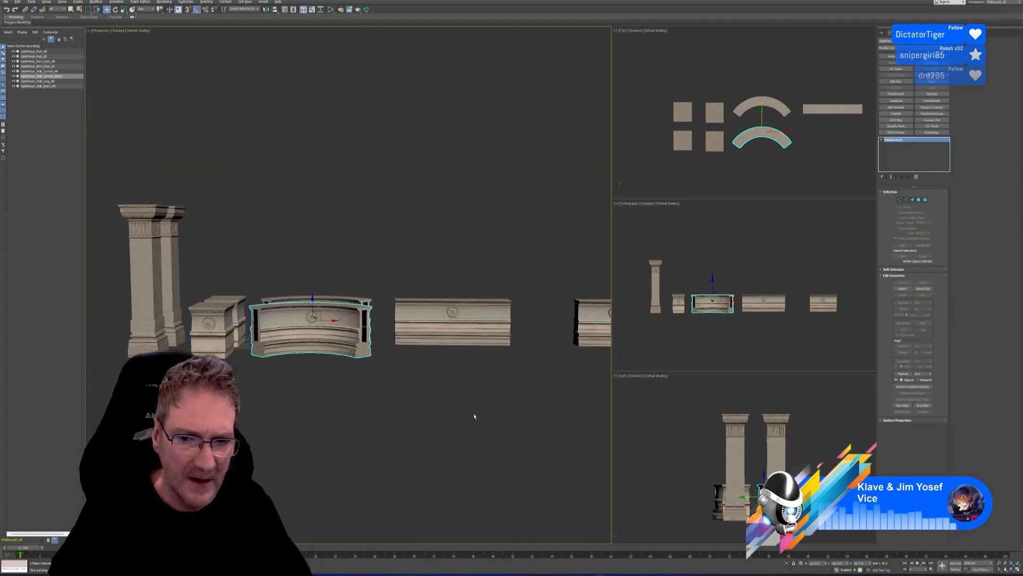
{"action": "middle_click_drag", "start_coordinate": [472, 415], "coordinate": [446, 427], "text": "alt"}
{"action": "scroll", "coordinate": [413, 319], "scroll_direction": "down", "scroll_amount": 2}
{"action": "middle_click_drag", "start_coordinate": [413, 320], "coordinate": [379, 290]}
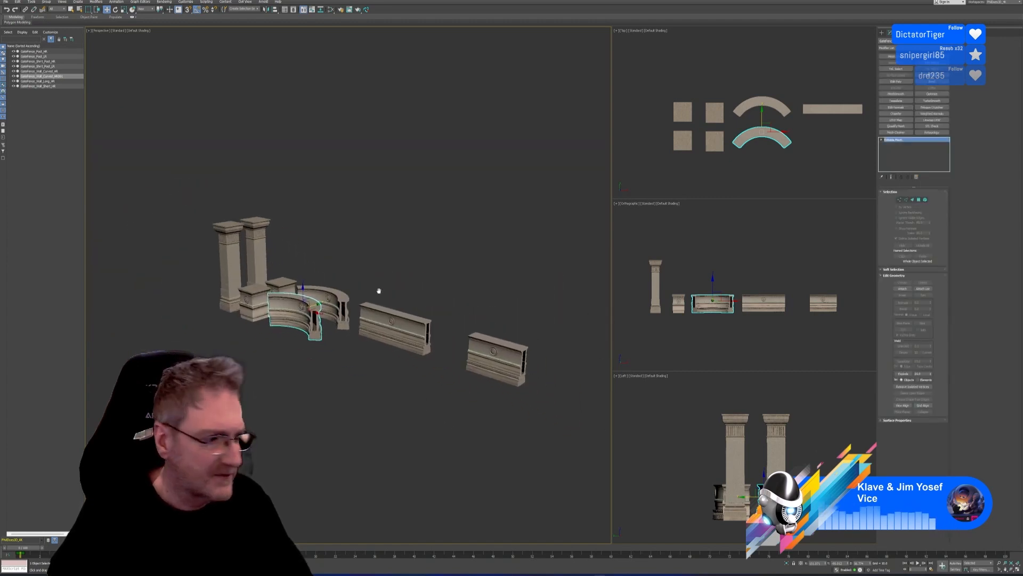
{"action": "left_click", "coordinate": [5, 3]}
{"action": "left_click", "coordinate": [22, 44]}
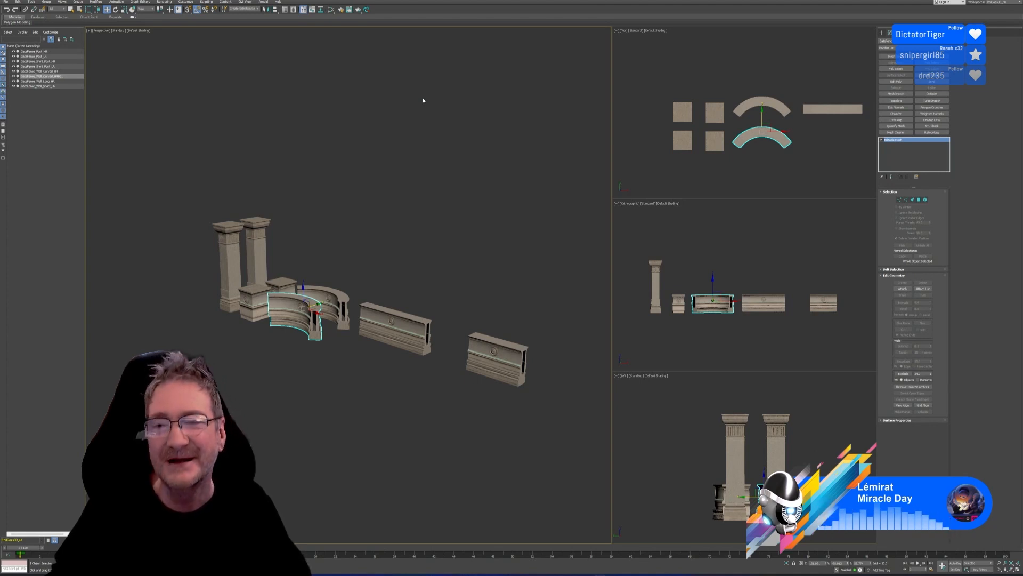
{"action": "left_click", "coordinate": [436, 165]}
{"action": "left_click", "coordinate": [436, 164]}
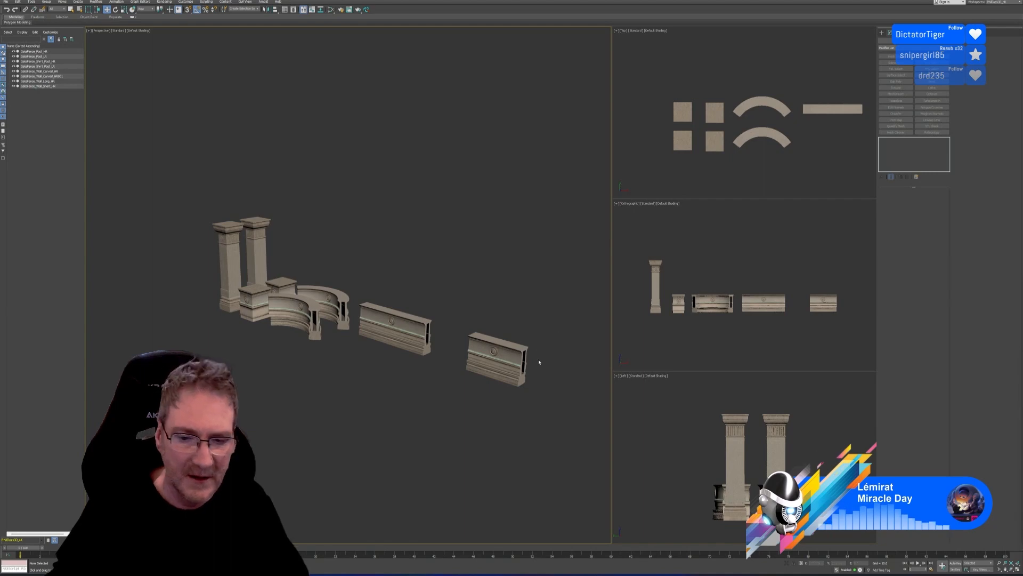
Step: Switch to the web browser, open the copied image link, and enlarge the motorcycle photo for viewing
{"action": "key", "text": "super+d"}
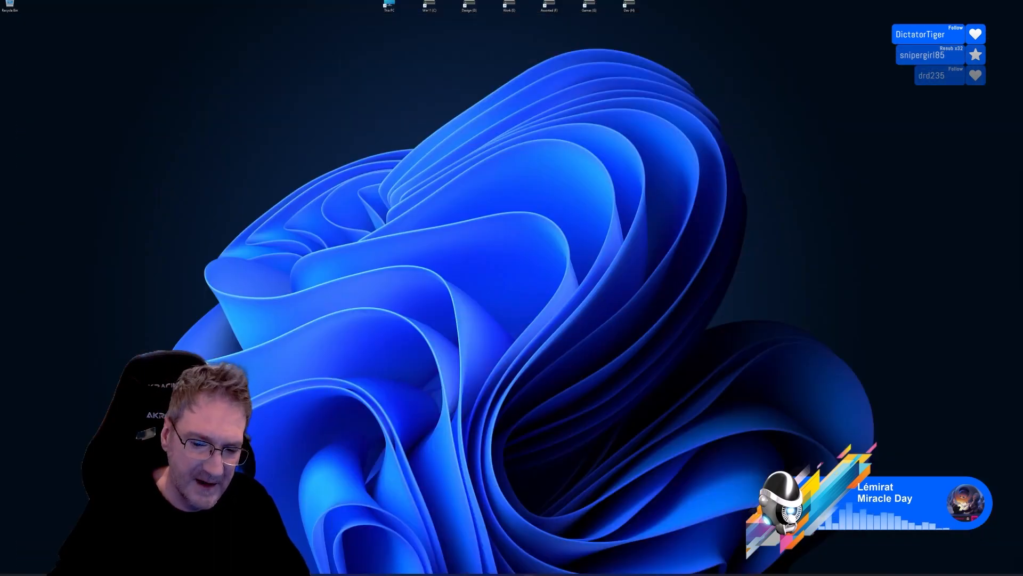
{"action": "key", "text": "alt+Tab"}
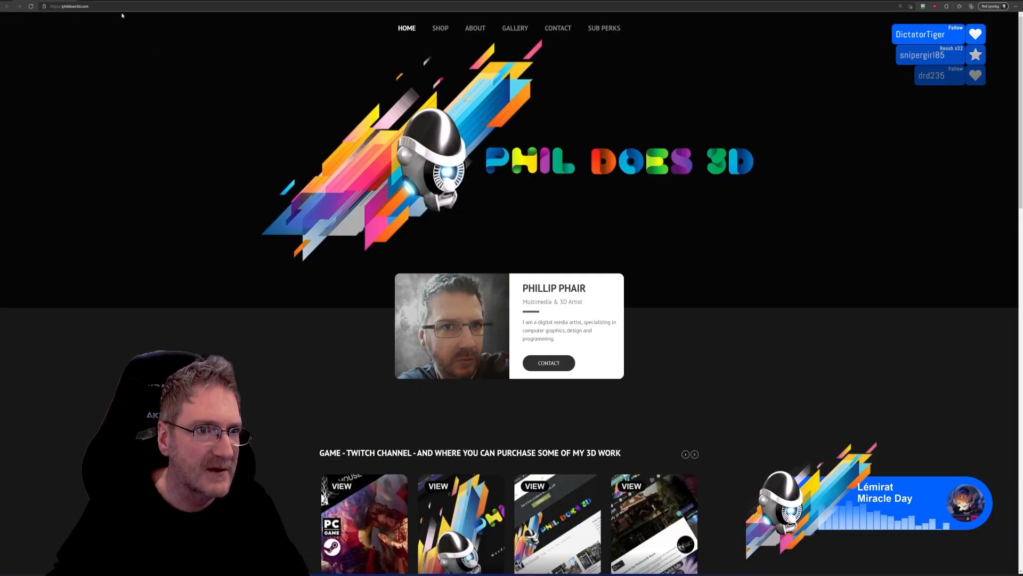
{"action": "left_click", "coordinate": [120, 7]}
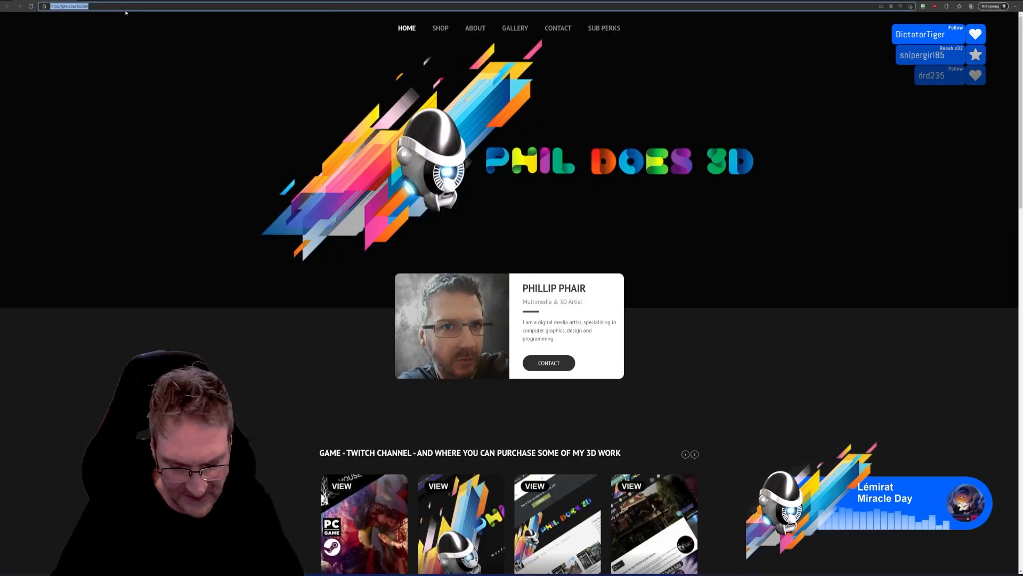
{"action": "key", "text": "ctrl+v"}
{"action": "key", "text": "Return"}
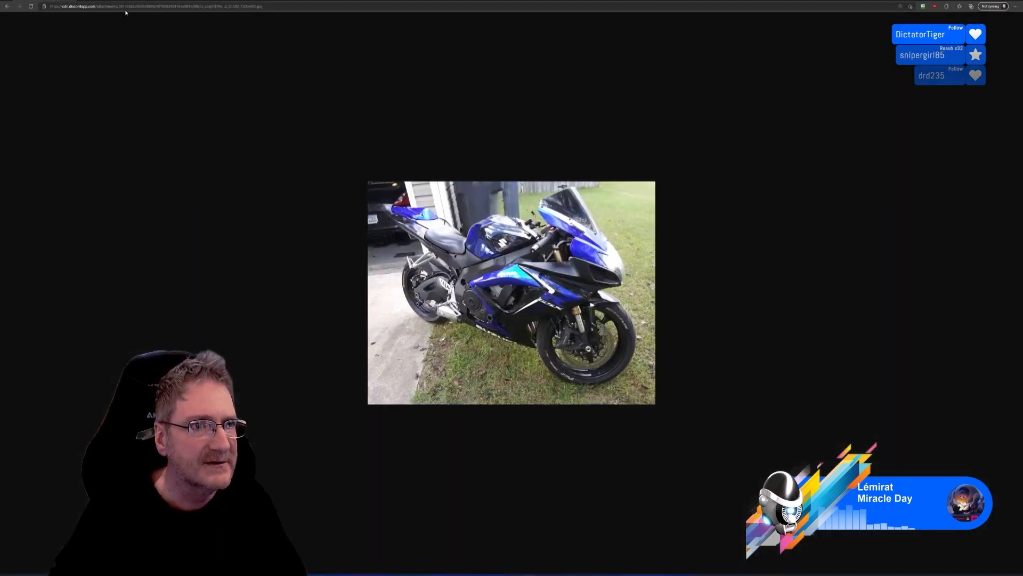
{"action": "scroll", "coordinate": [529, 302], "scroll_direction": "up", "scroll_amount": 4, "text": "ctrl"}
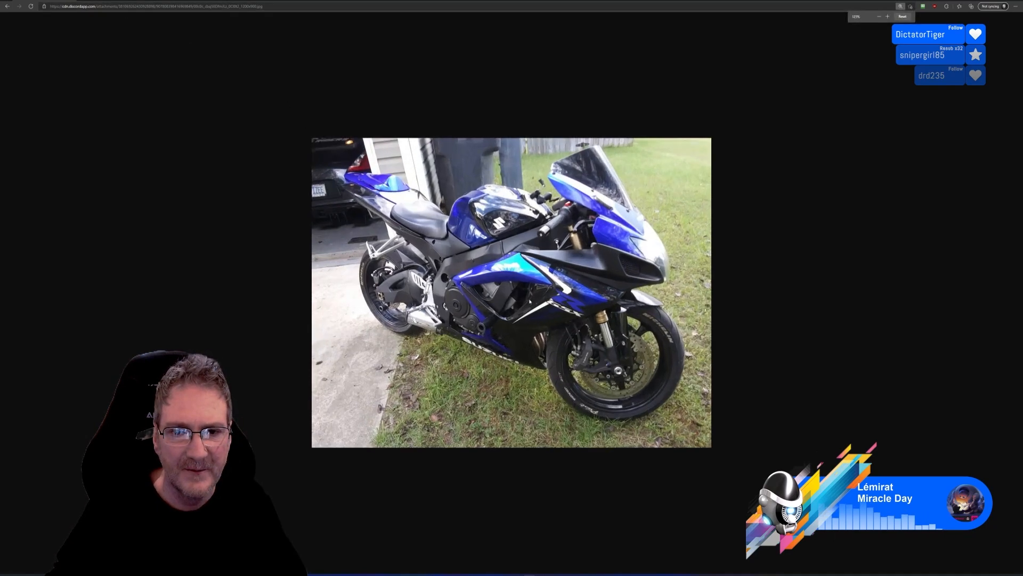
{"action": "scroll", "coordinate": [530, 302], "scroll_direction": "up", "scroll_amount": 1, "text": "ctrl"}
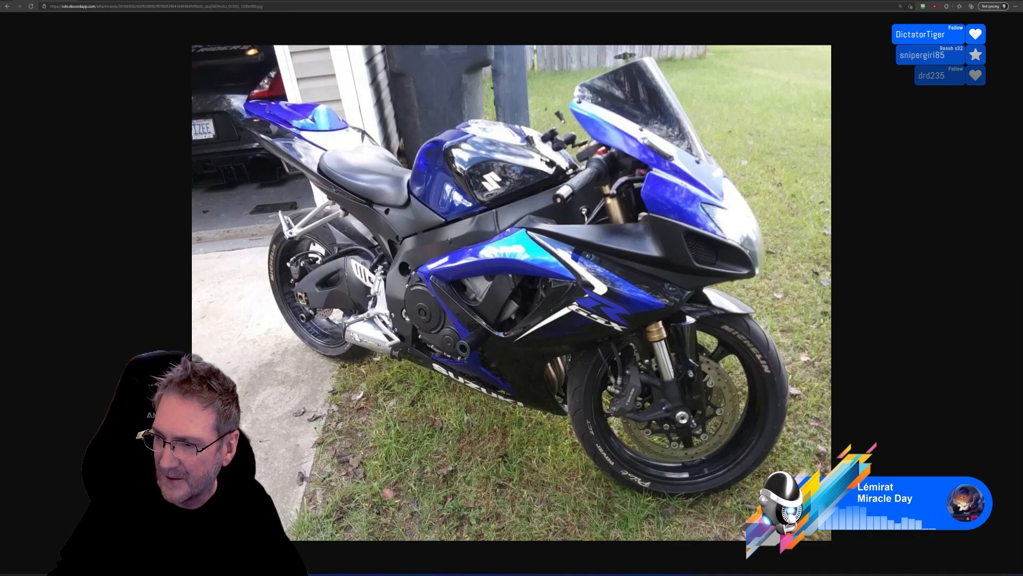
Step: Open the second copied motorcycle image link in a new browser tab
{"action": "left_click", "coordinate": [82, 1]}
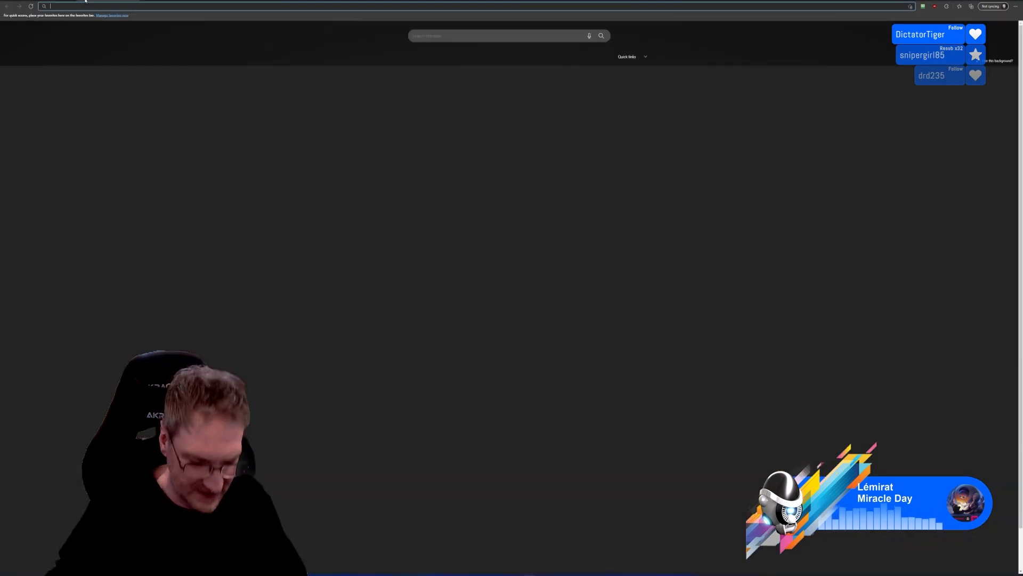
{"action": "key", "text": "ctrl+v"}
{"action": "key", "text": "Return"}
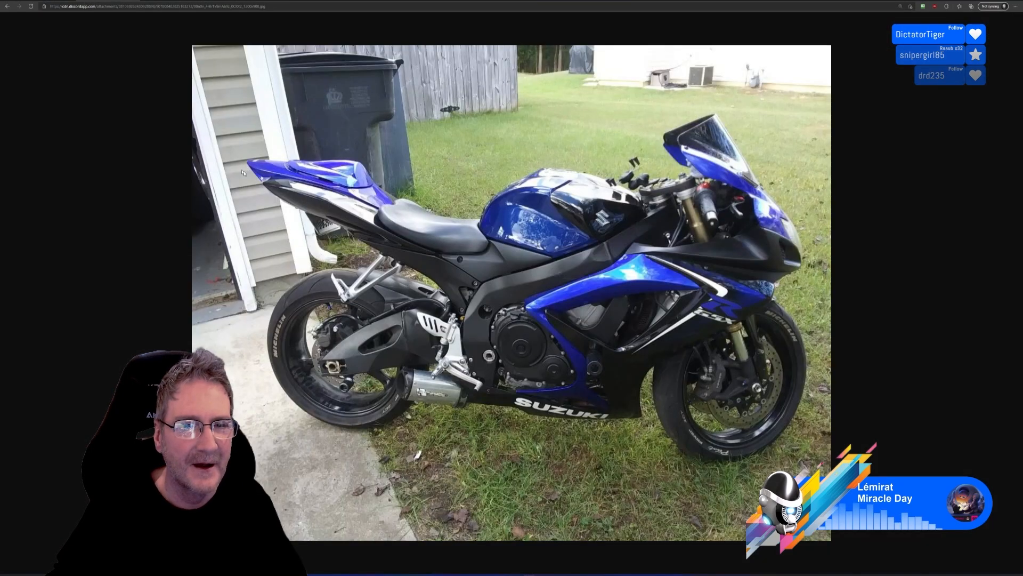